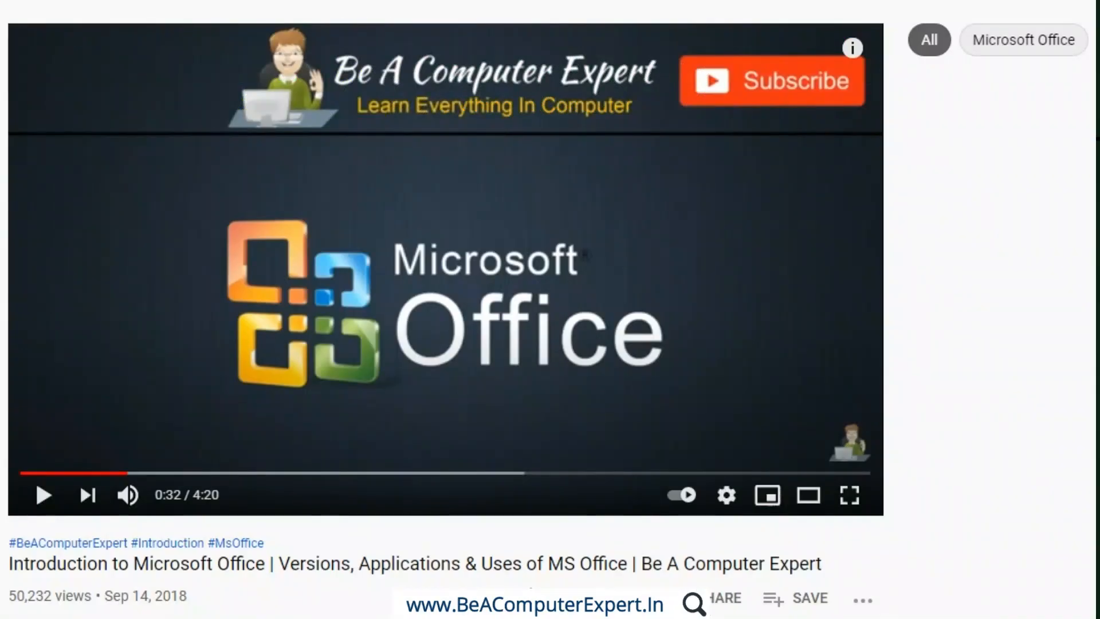
Subscribe to the Be A Computer Expert channel and set its notifications to All
{"action": "scroll", "coordinate": [446, 310], "scroll_direction": "down", "scroll_amount": 4}
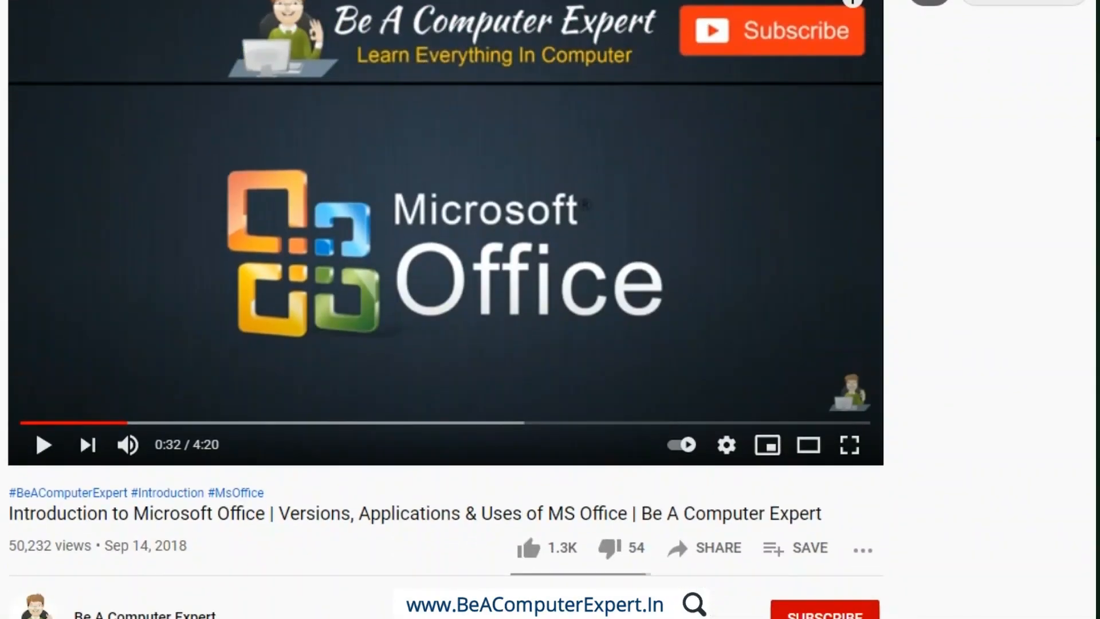
{"action": "scroll", "coordinate": [446, 309], "scroll_direction": "down", "scroll_amount": 2}
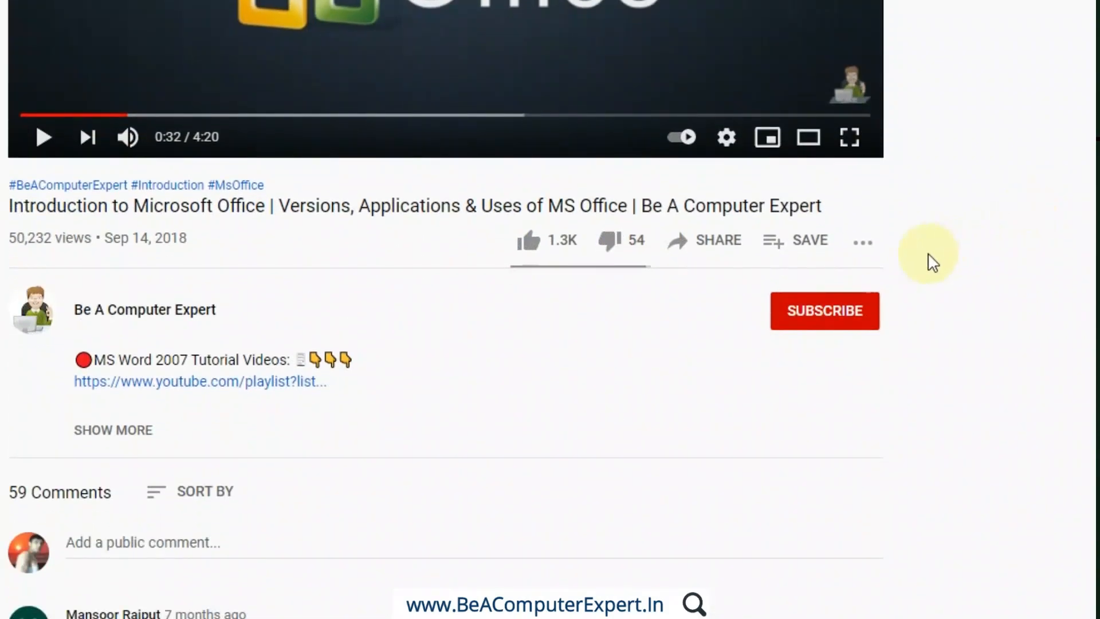
{"action": "left_click", "coordinate": [847, 308]}
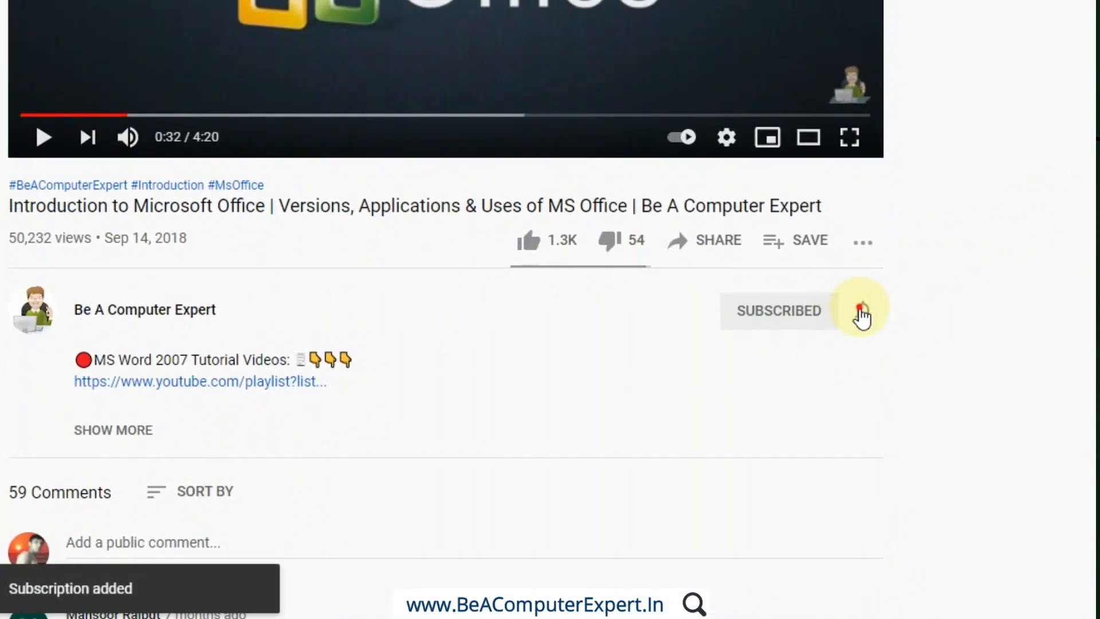
{"action": "left_click", "coordinate": [863, 310]}
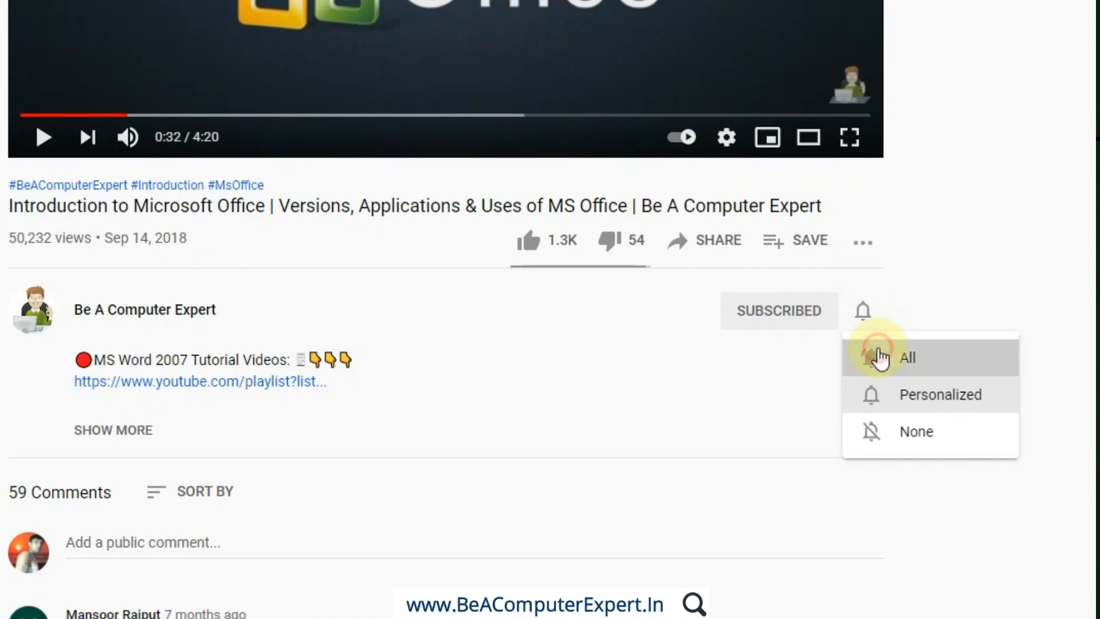
{"action": "left_click", "coordinate": [880, 359]}
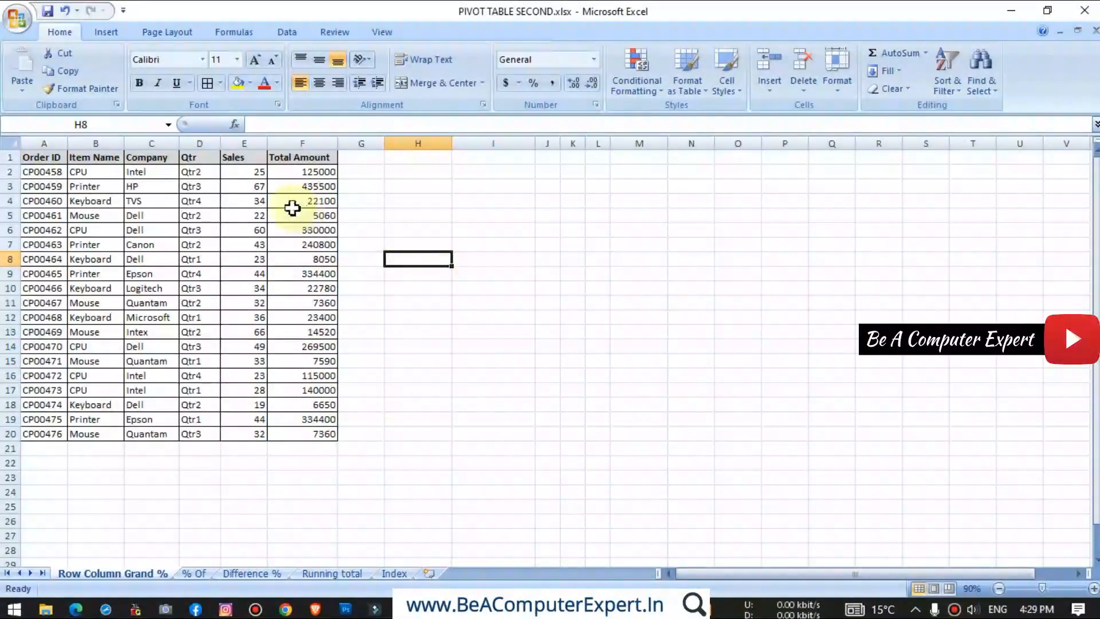
Look through the % Of and Difference % sheets and examine the Sales and Total Amount columns on the Row Column Grand % sheet
{"action": "left_click", "coordinate": [258, 215]}
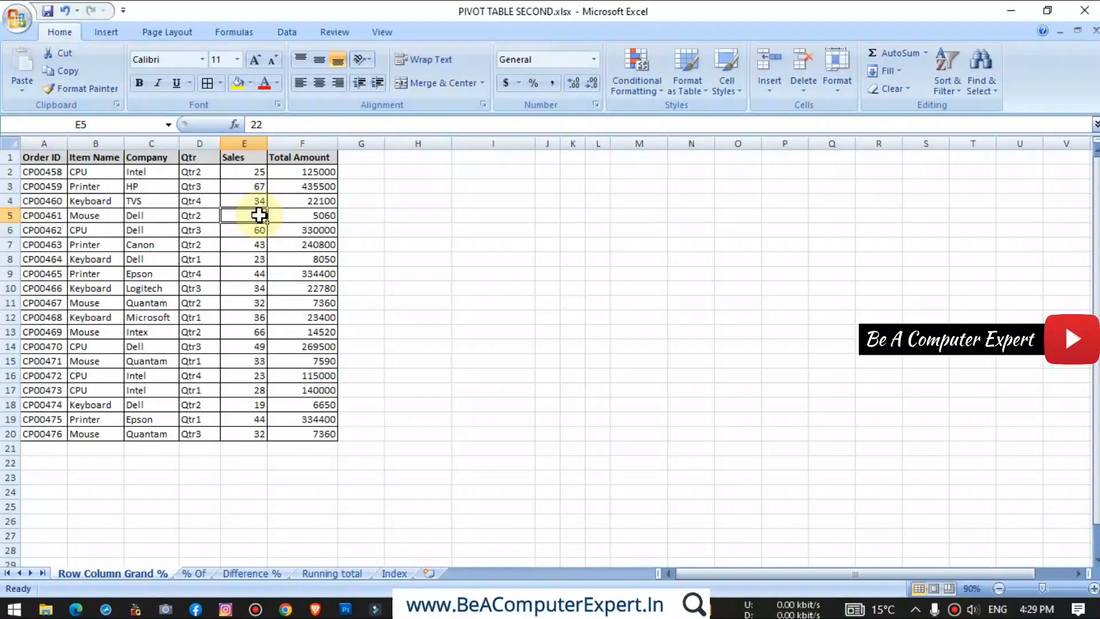
{"action": "left_click", "coordinate": [195, 574]}
{"action": "left_click", "coordinate": [243, 574]}
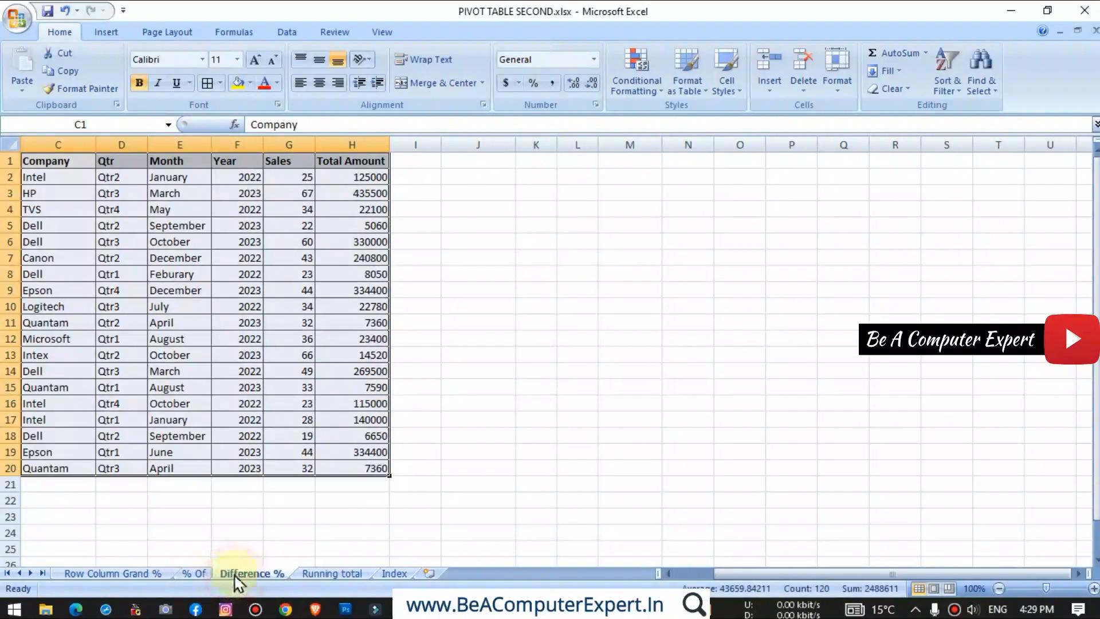
{"action": "left_click", "coordinate": [147, 573]}
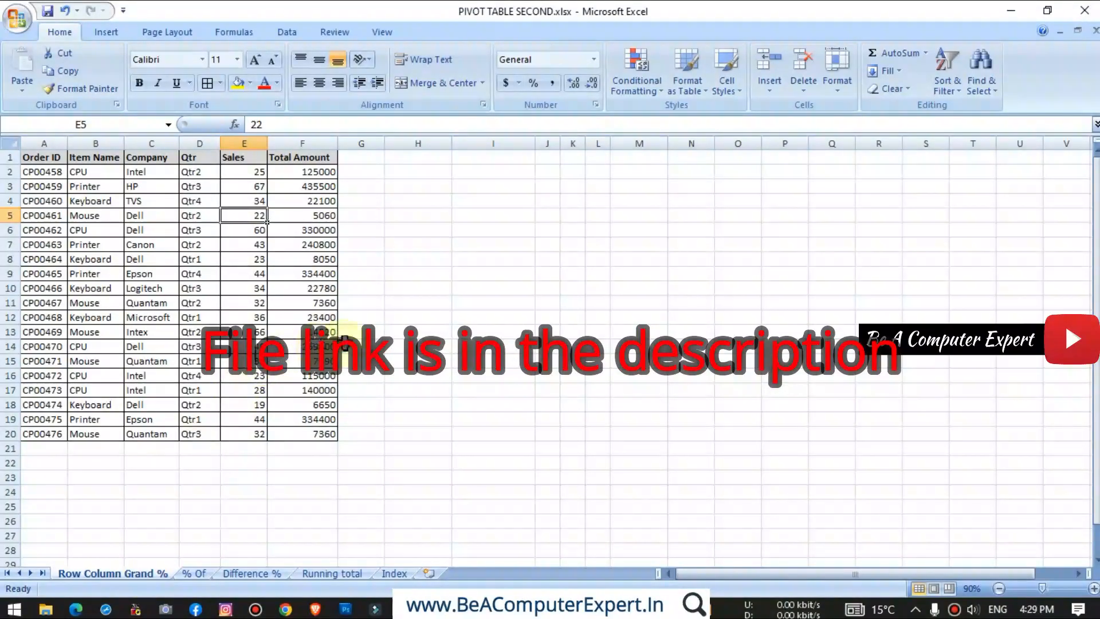
{"action": "left_click", "coordinate": [356, 347]}
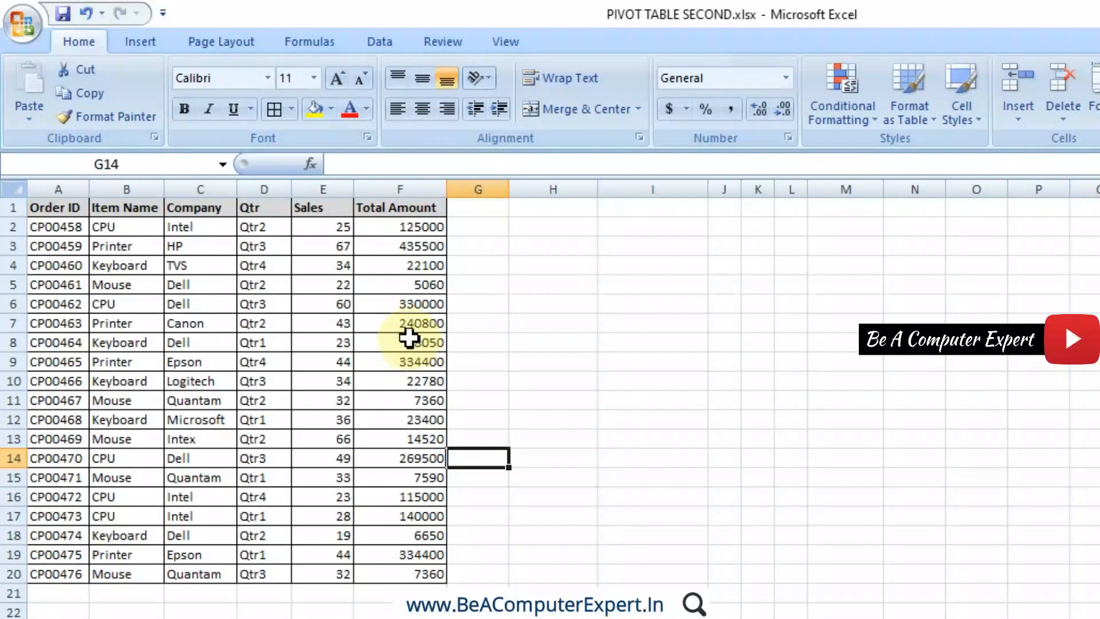
{"action": "left_click", "coordinate": [328, 228]}
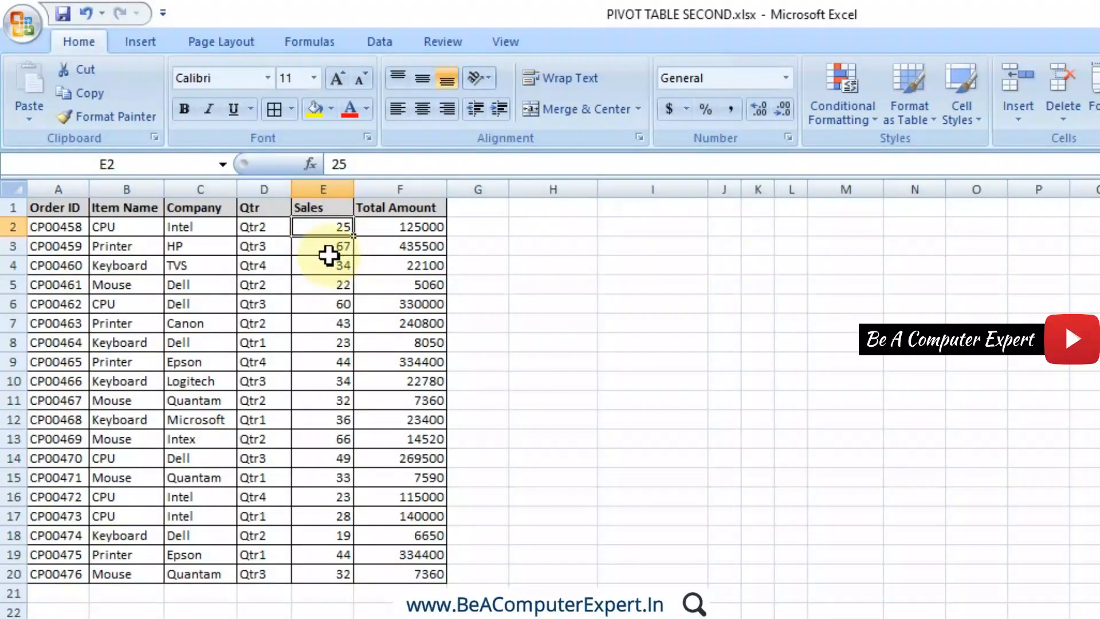
{"action": "left_click", "coordinate": [330, 254]}
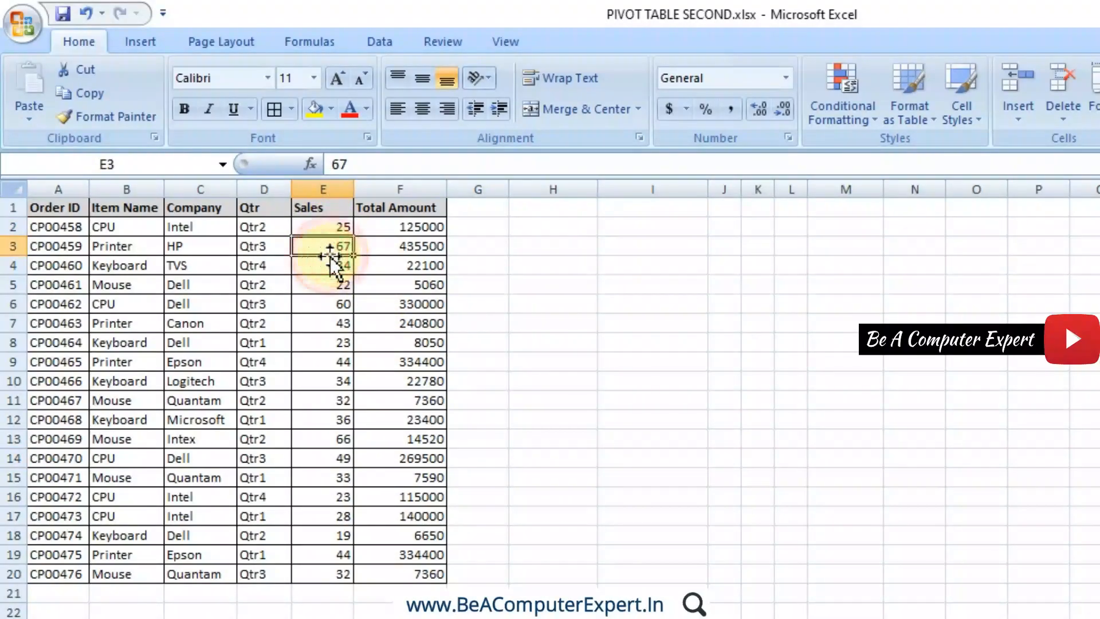
{"action": "left_click", "coordinate": [394, 226]}
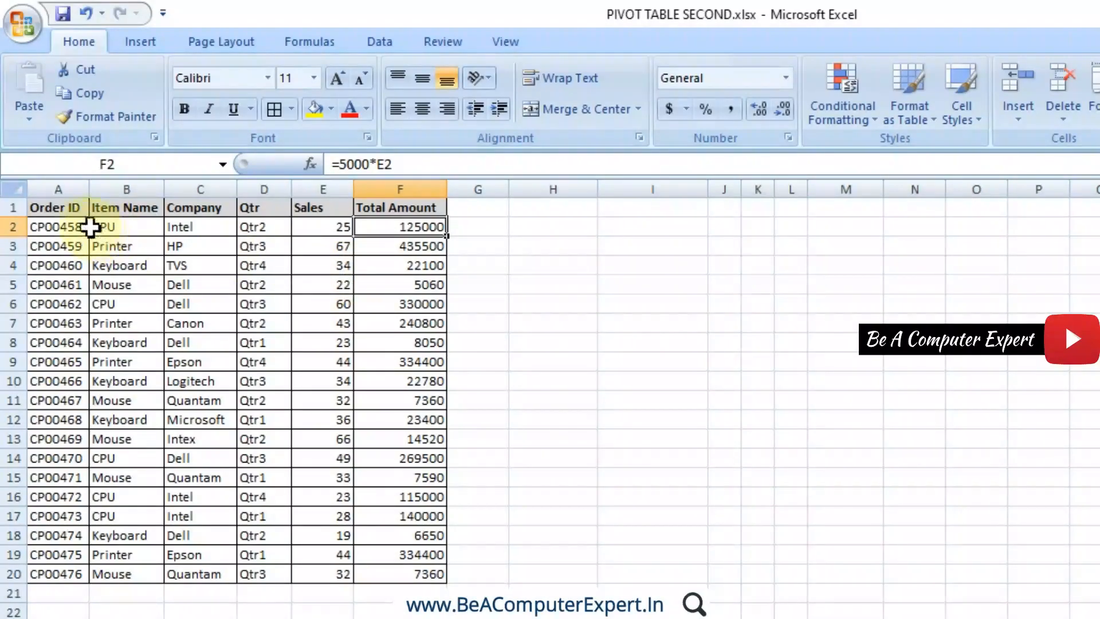
Select the whole data table A1:F20 on the Row Column Grand % sheet and start a PivotTable from it
{"action": "left_click_drag", "start_coordinate": [61, 208], "coordinate": [418, 569]}
{"action": "left_click", "coordinate": [197, 401]}
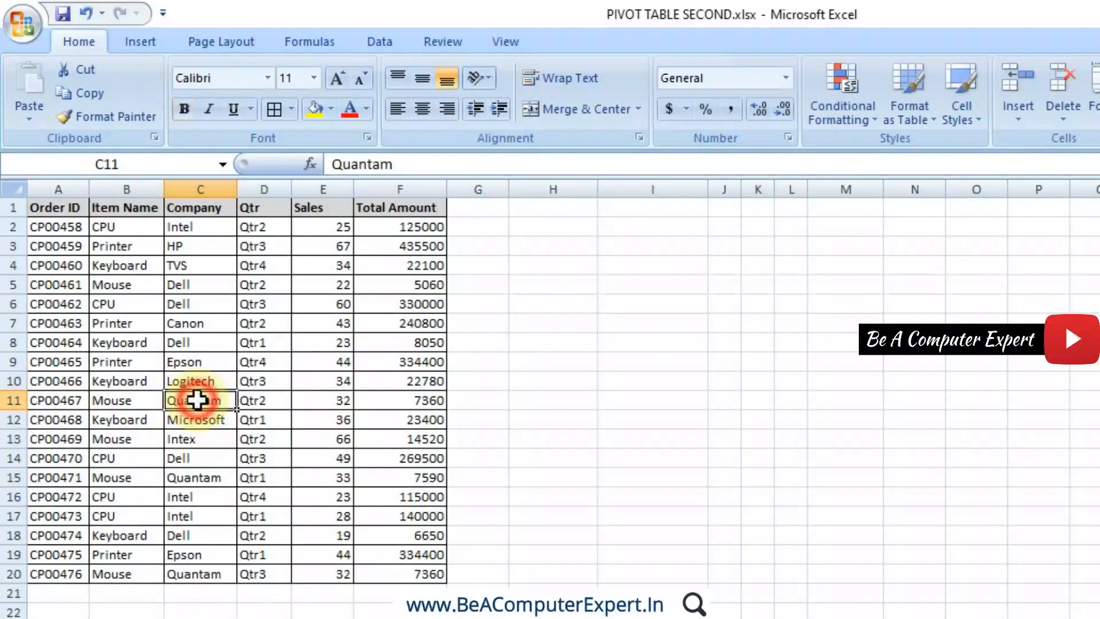
{"action": "key", "text": "ctrl+a"}
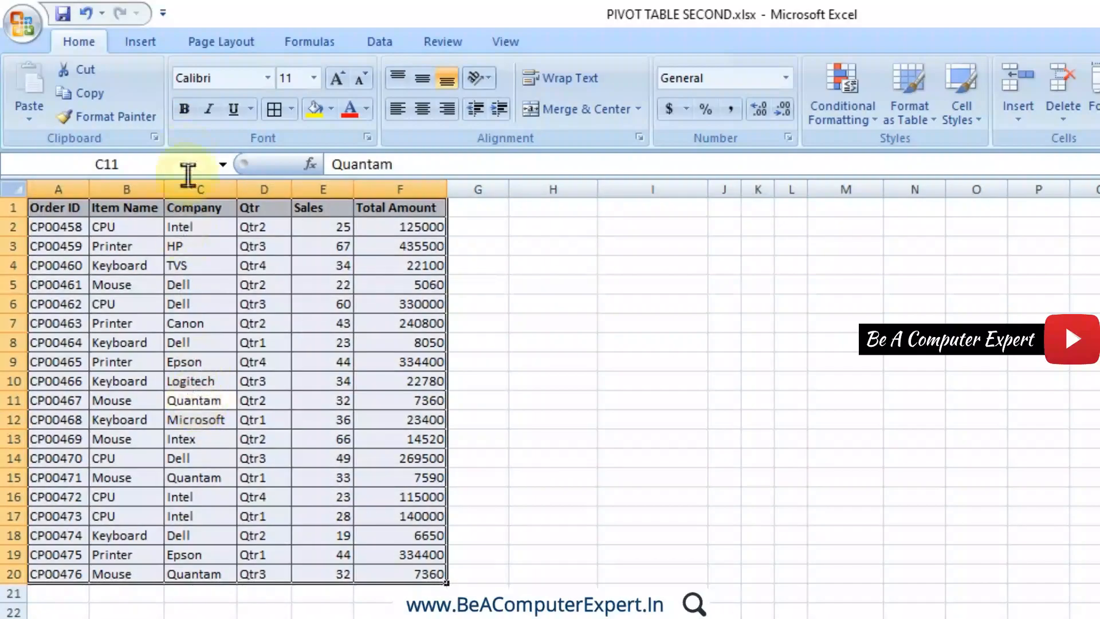
{"action": "left_click", "coordinate": [143, 41]}
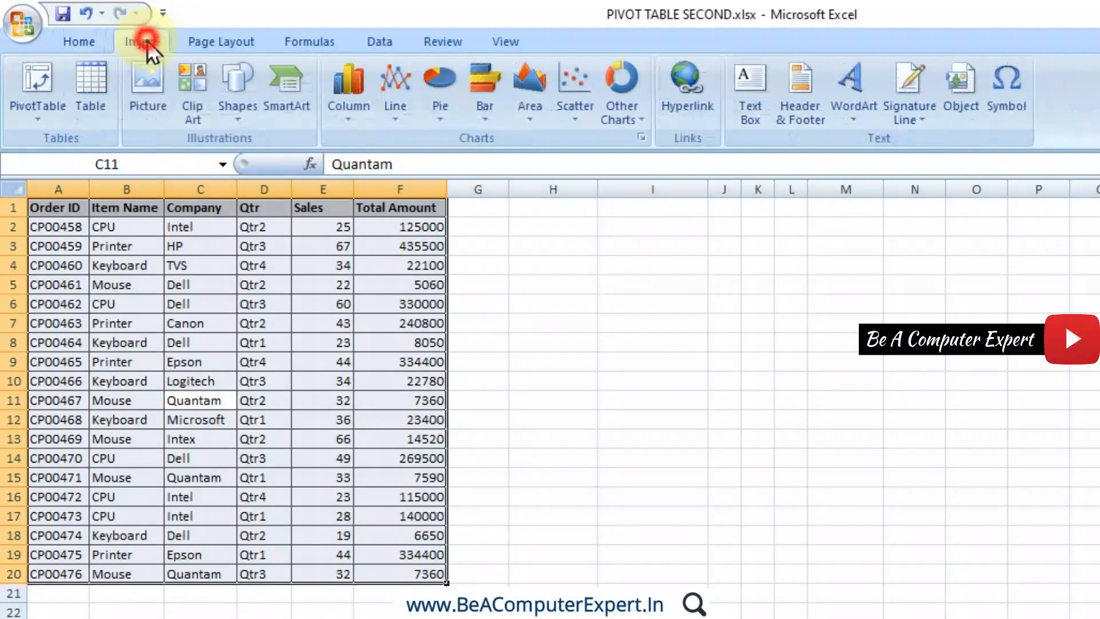
{"action": "left_click", "coordinate": [52, 108]}
{"action": "left_click", "coordinate": [60, 140]}
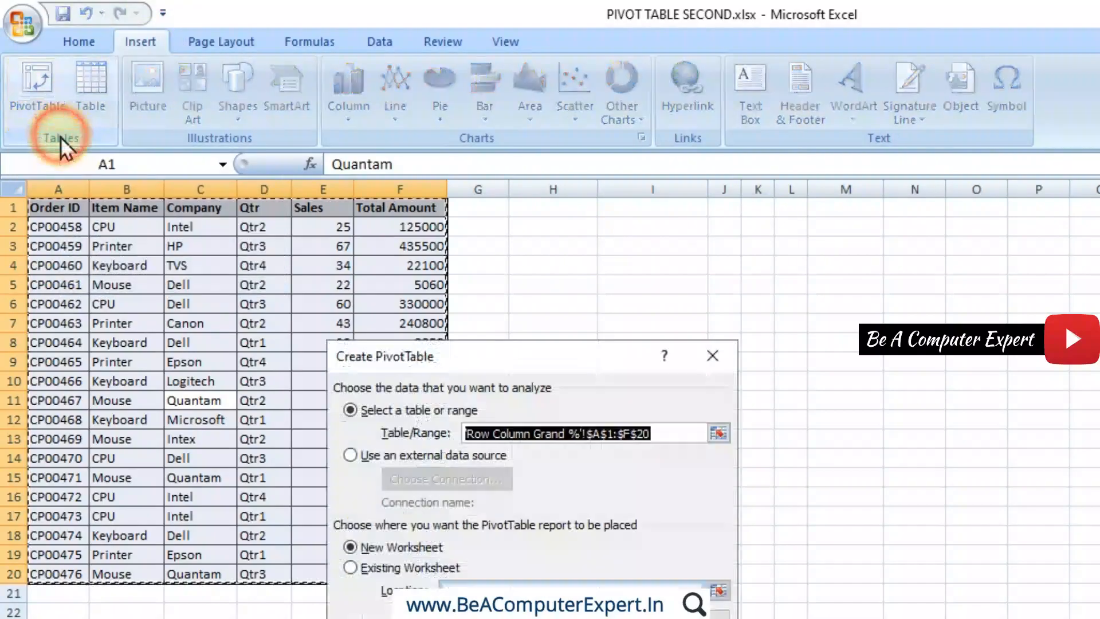
{"action": "left_click", "coordinate": [467, 364]}
{"action": "left_click_drag", "start_coordinate": [452, 208], "coordinate": [237, 67]}
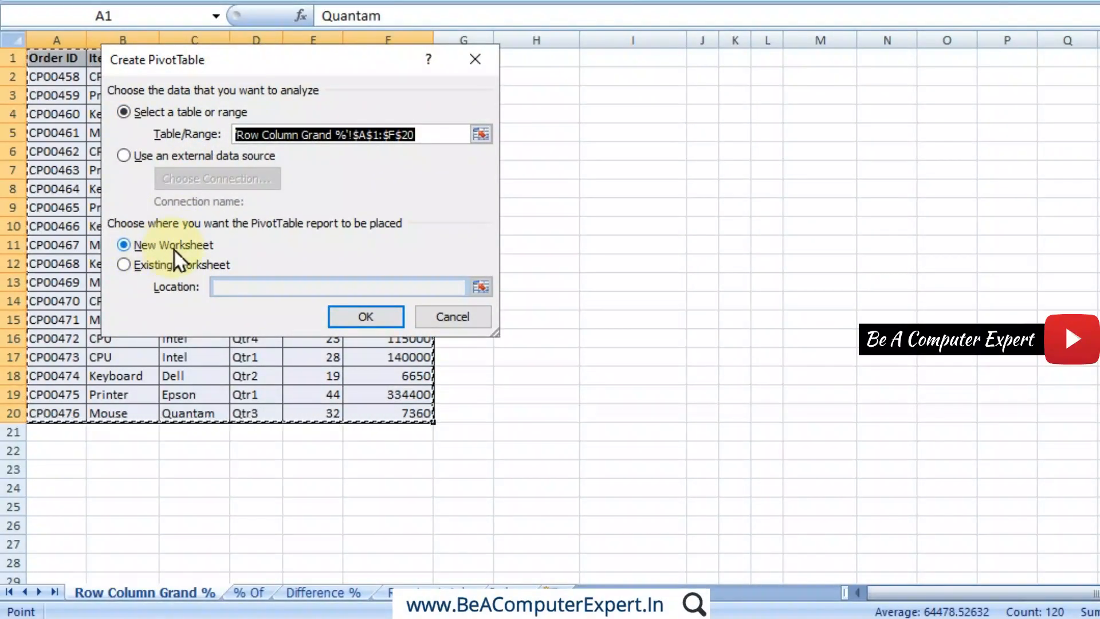
Place the PivotTable on the existing worksheet at cell H3 and create it
{"action": "left_click", "coordinate": [150, 270]}
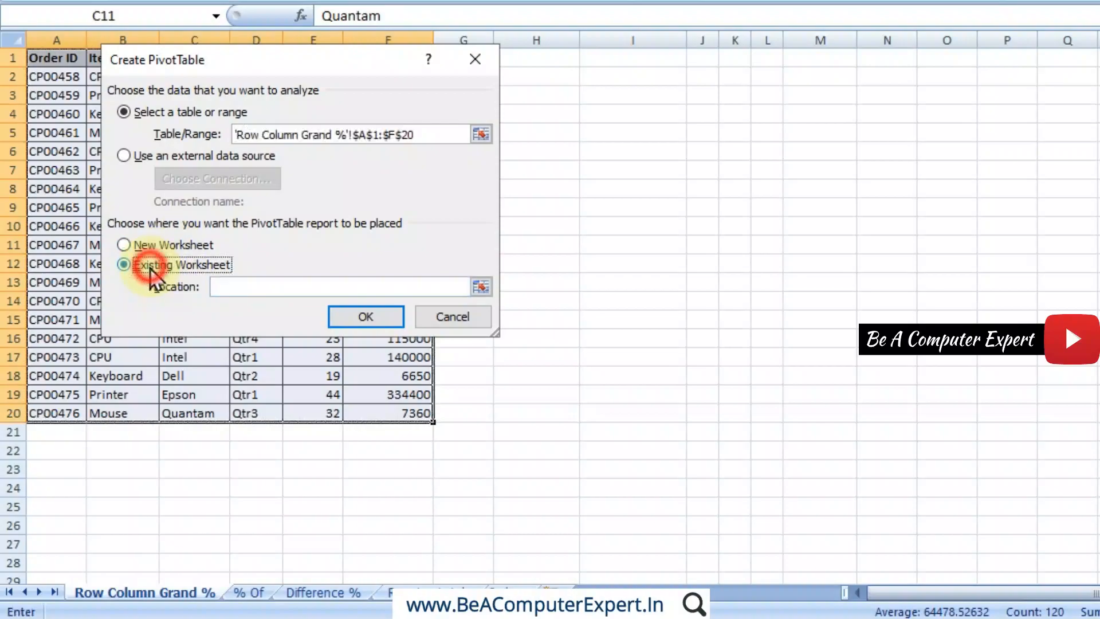
{"action": "left_click", "coordinate": [536, 101]}
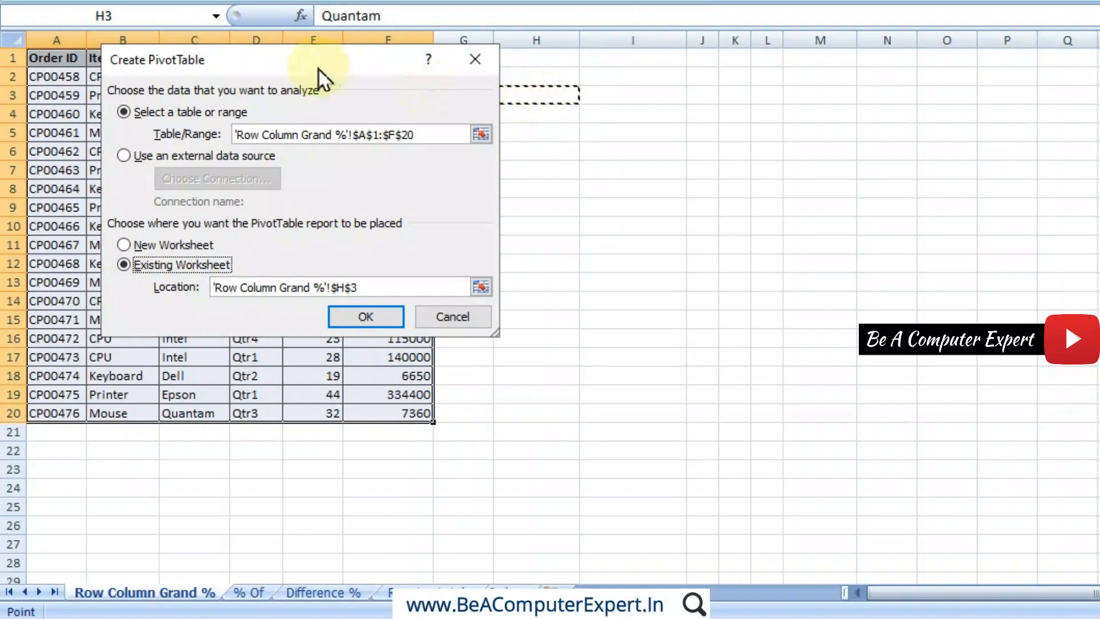
{"action": "left_click_drag", "start_coordinate": [318, 74], "coordinate": [271, 141]}
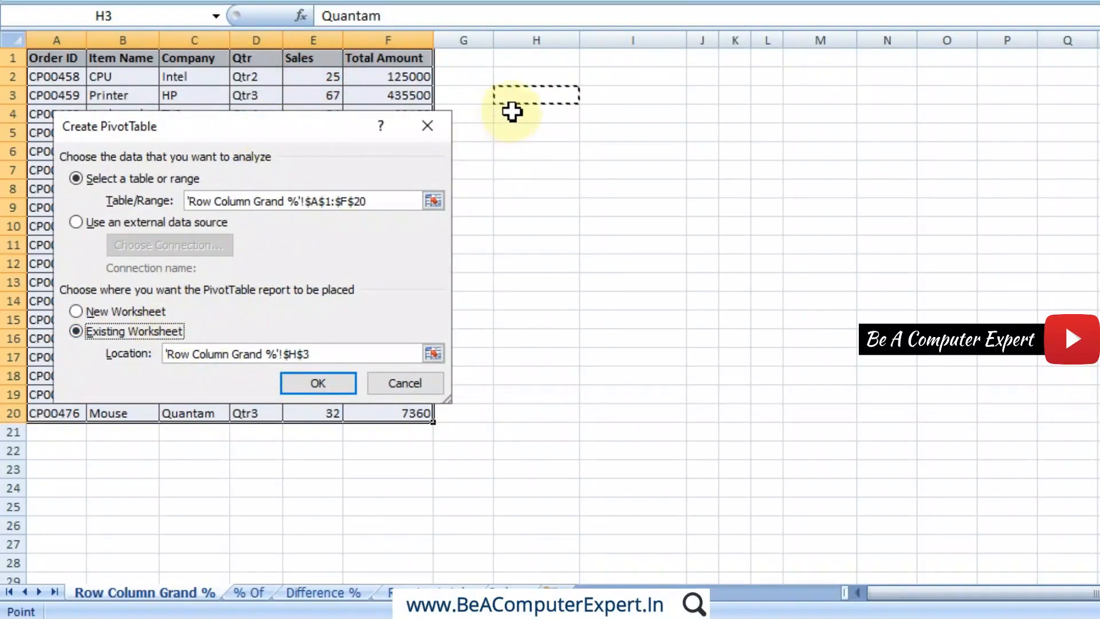
{"action": "left_click", "coordinate": [332, 391]}
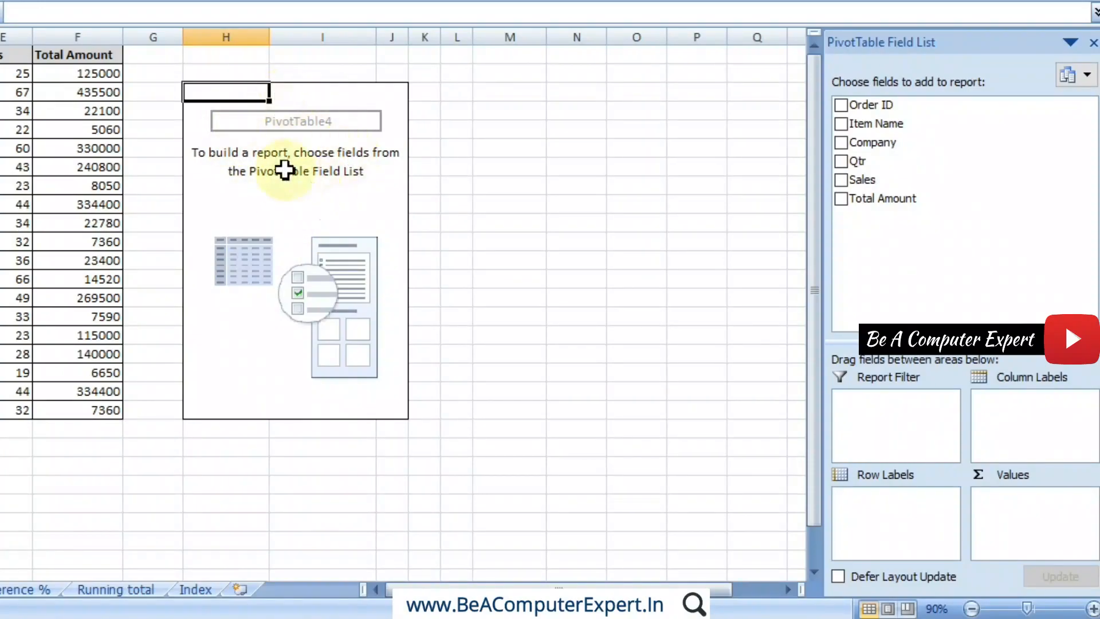
Enable the Classic PivotTable layout in the display options of the empty PivotTable
{"action": "right_click", "coordinate": [232, 97]}
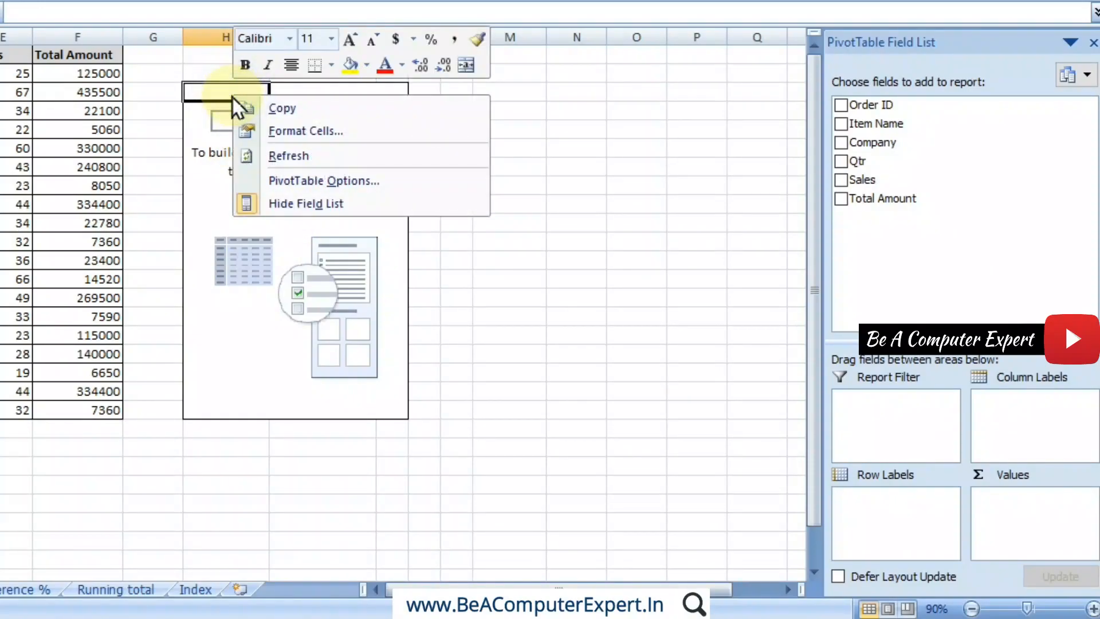
{"action": "left_click", "coordinate": [280, 181]}
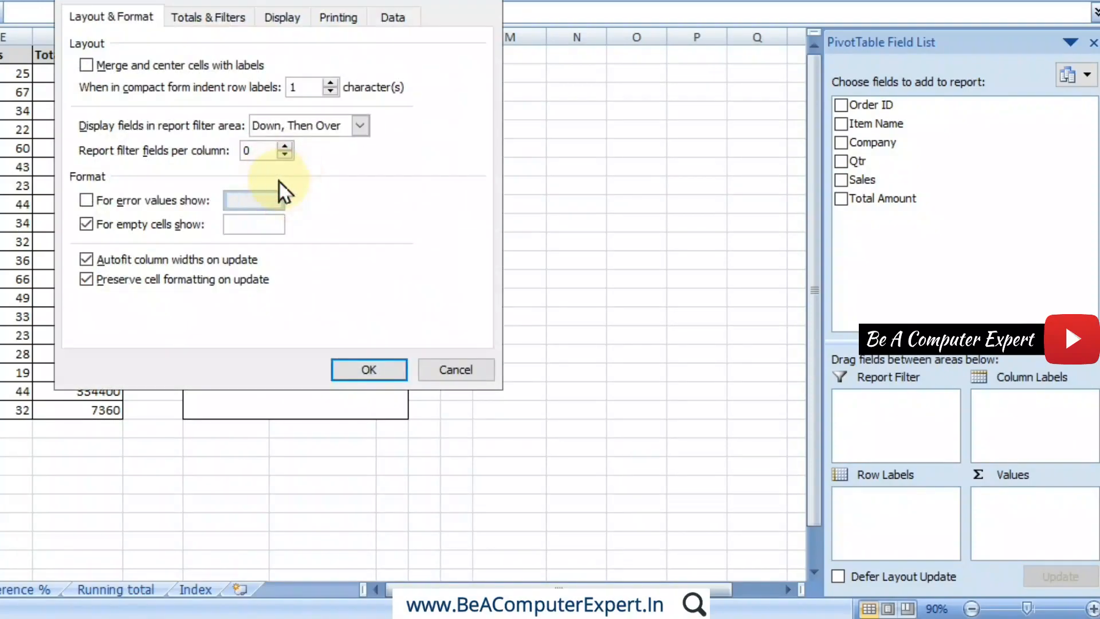
{"action": "left_click", "coordinate": [295, 20]}
{"action": "left_click", "coordinate": [88, 174]}
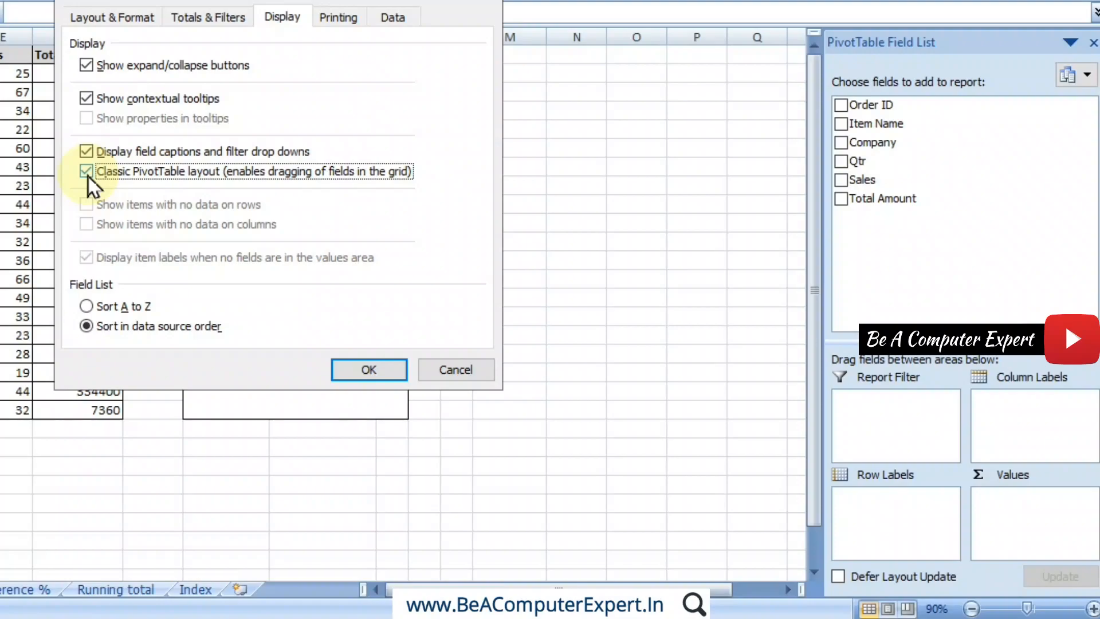
{"action": "left_click", "coordinate": [366, 372]}
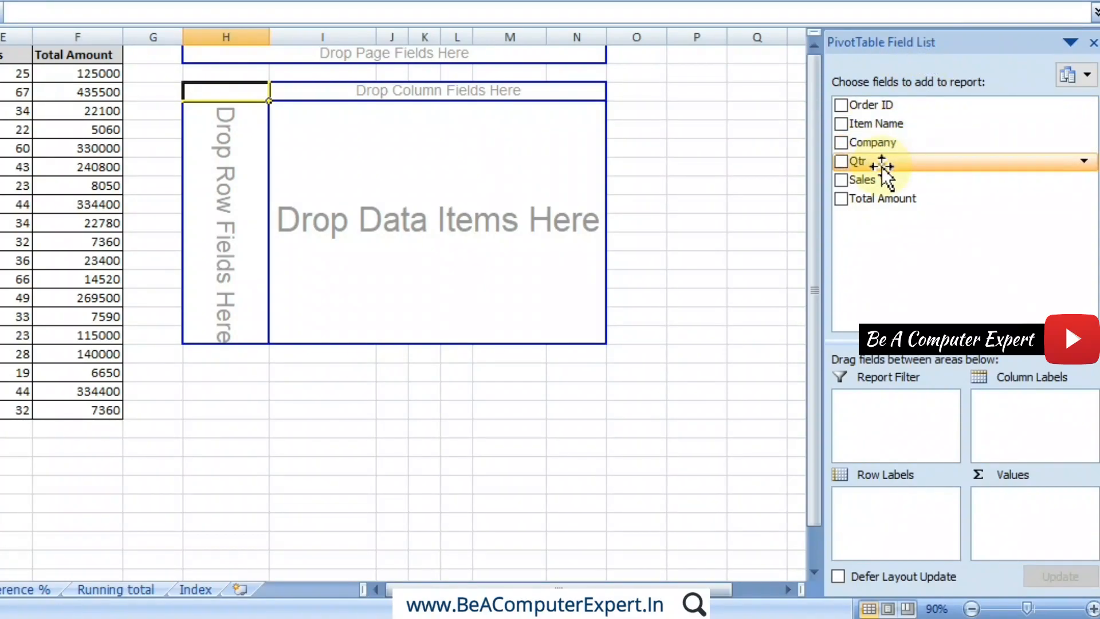
Build the PivotTable with Item Name as row labels, Qtr as column labels and Sales as summed values
{"action": "left_click_drag", "start_coordinate": [879, 125], "coordinate": [878, 503]}
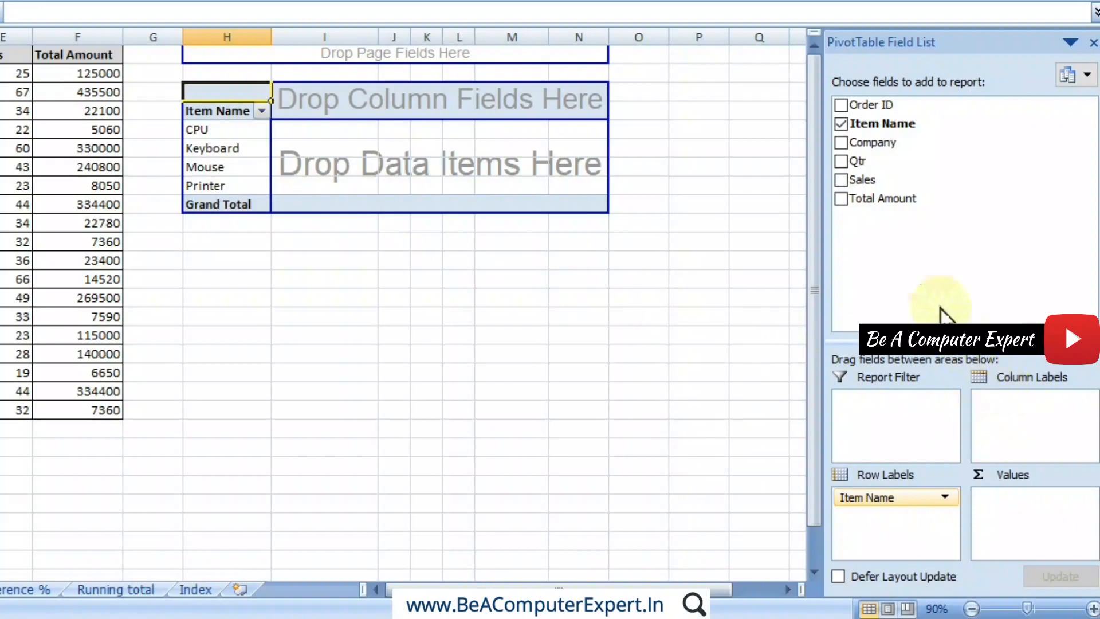
{"action": "left_click_drag", "start_coordinate": [867, 163], "coordinate": [1030, 412]}
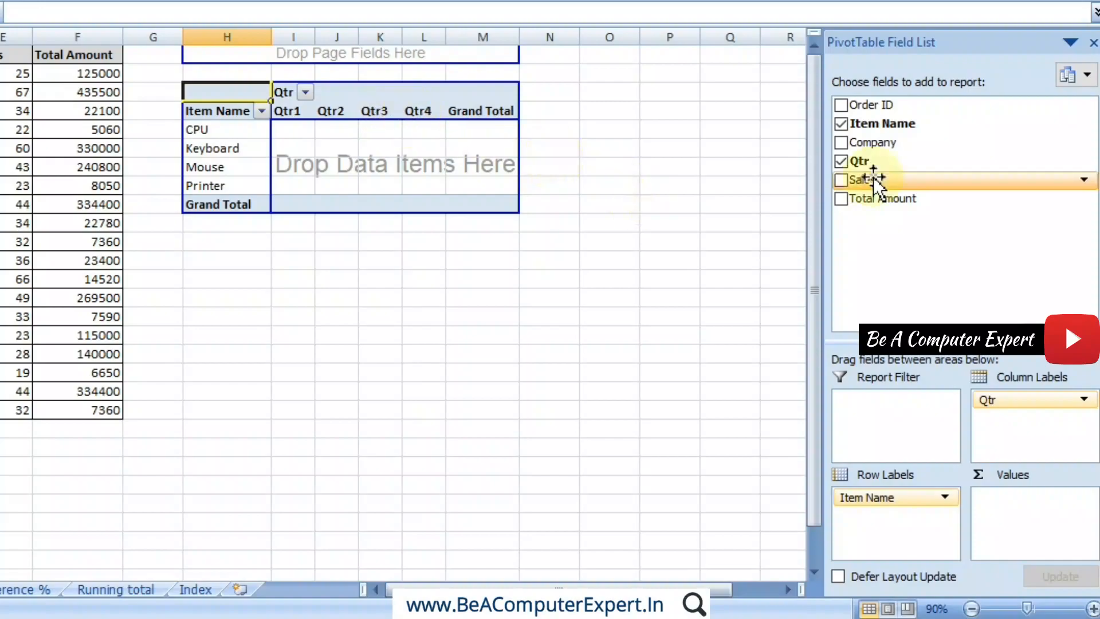
{"action": "left_click_drag", "start_coordinate": [879, 177], "coordinate": [1002, 508]}
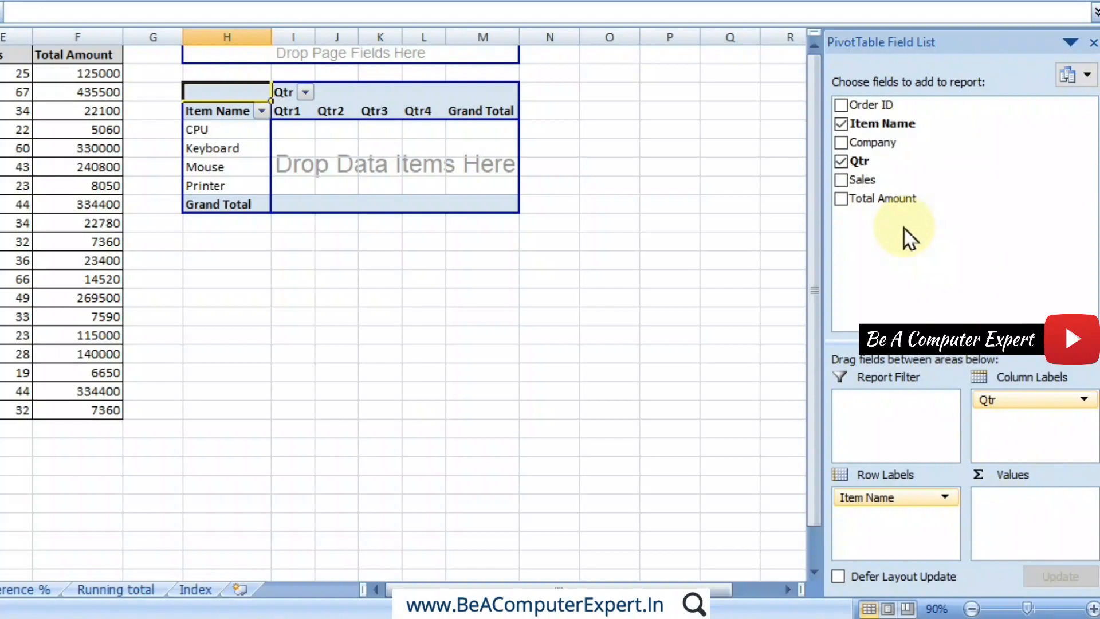
{"action": "left_click_drag", "start_coordinate": [888, 181], "coordinate": [997, 508]}
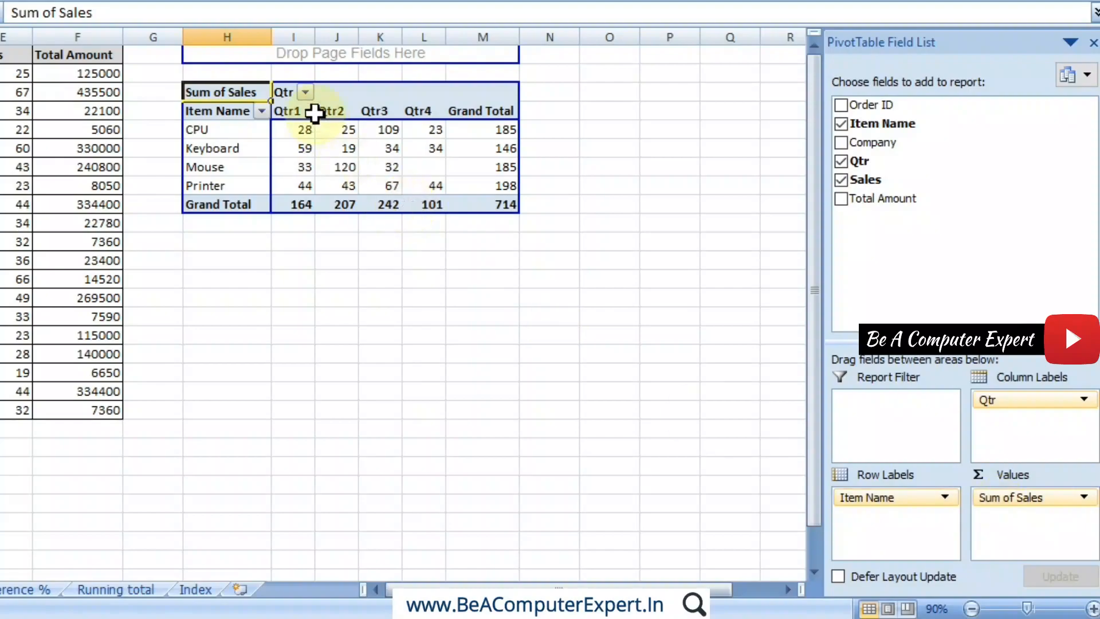
Enlarge the sheet to 100% and examine each item's quarterly sales in the PivotTable, including the Mouse value for Qtr4
{"action": "left_click", "coordinate": [1091, 609]}
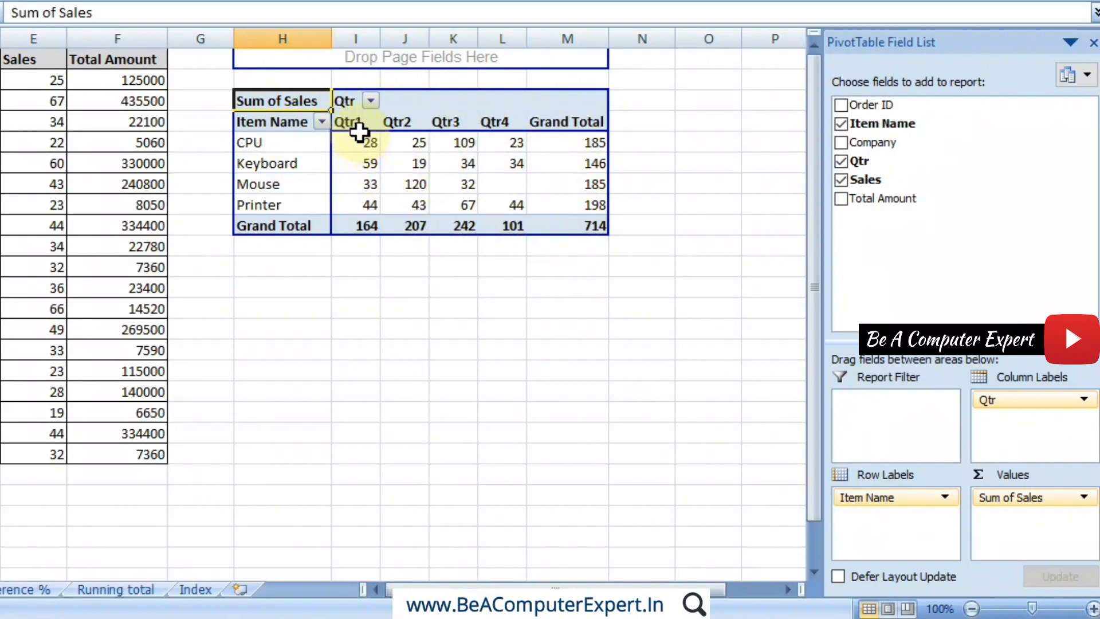
{"action": "left_click", "coordinate": [358, 123]}
{"action": "left_click", "coordinate": [400, 123]}
{"action": "left_click", "coordinate": [448, 124]}
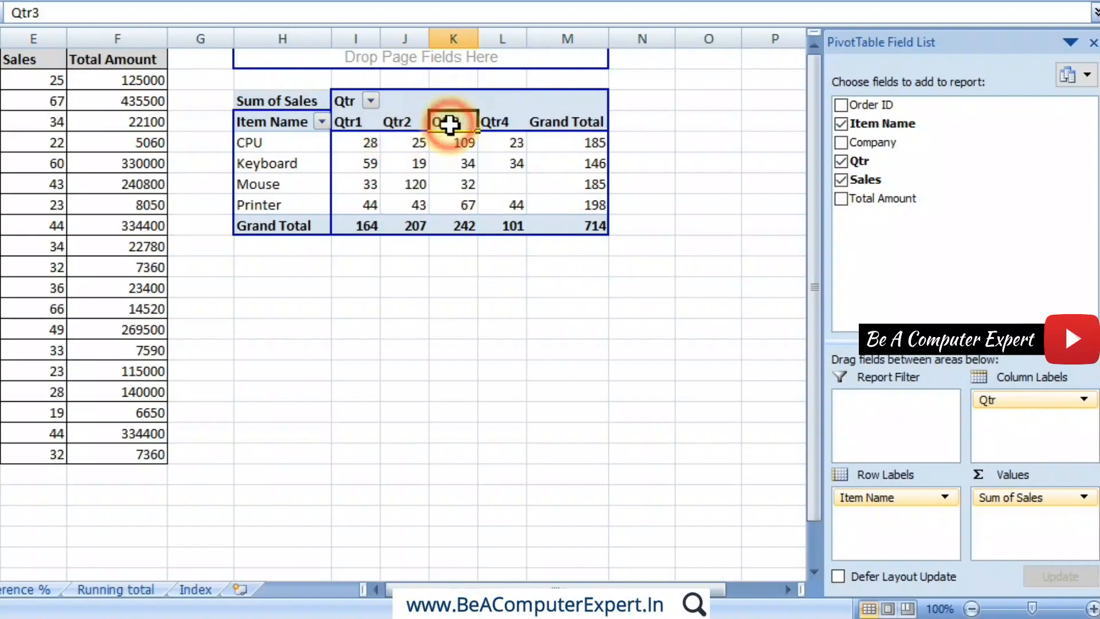
{"action": "left_click", "coordinate": [258, 139]}
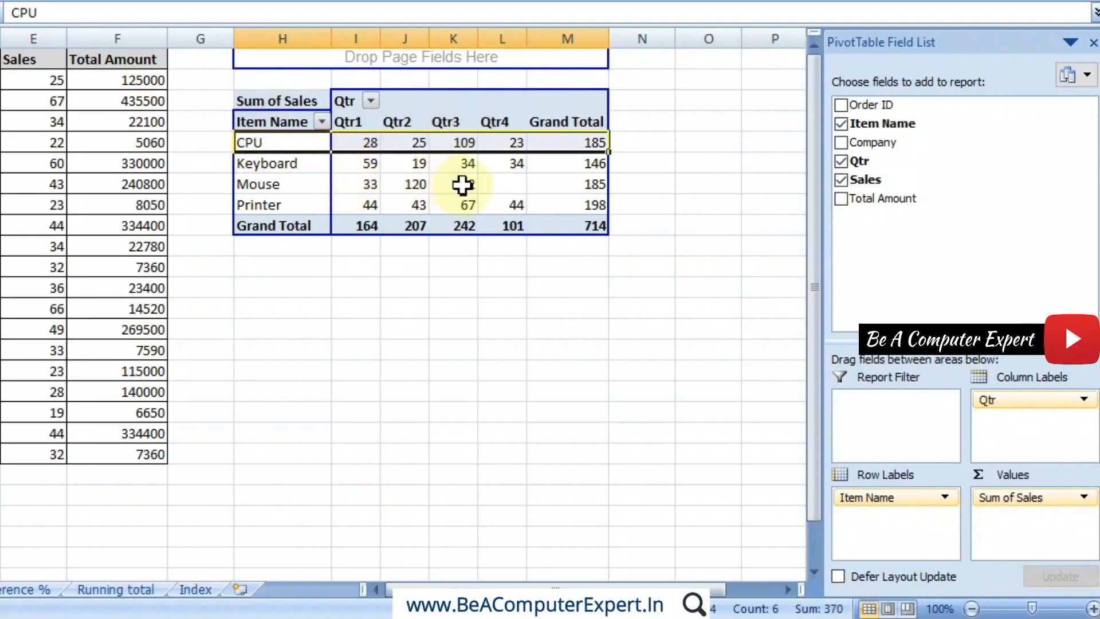
{"action": "left_click", "coordinate": [394, 164]}
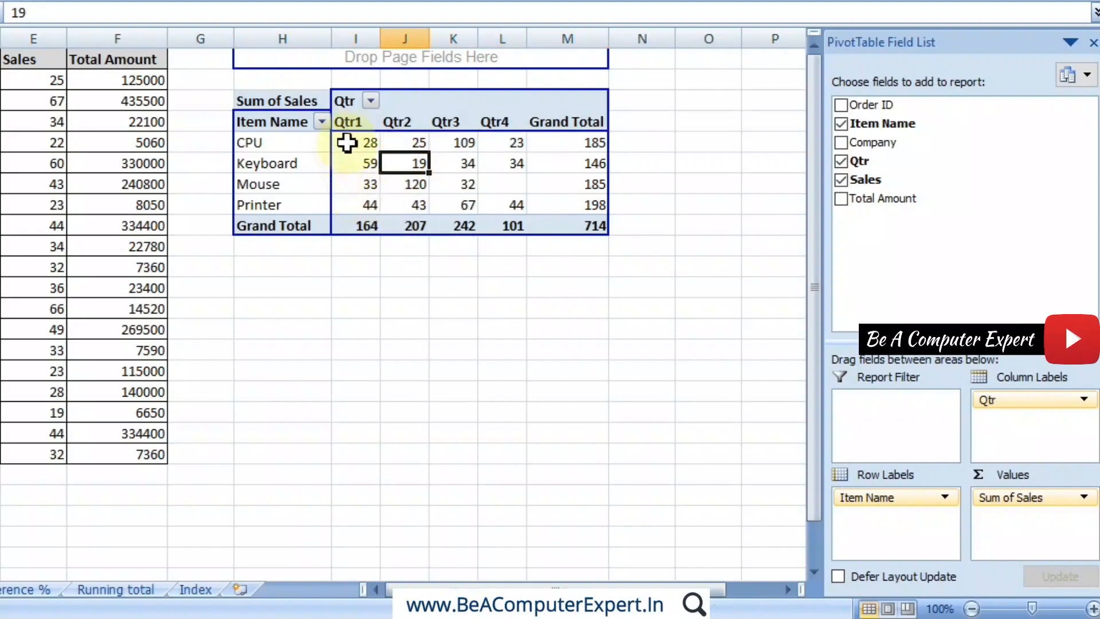
{"action": "left_click", "coordinate": [512, 184]}
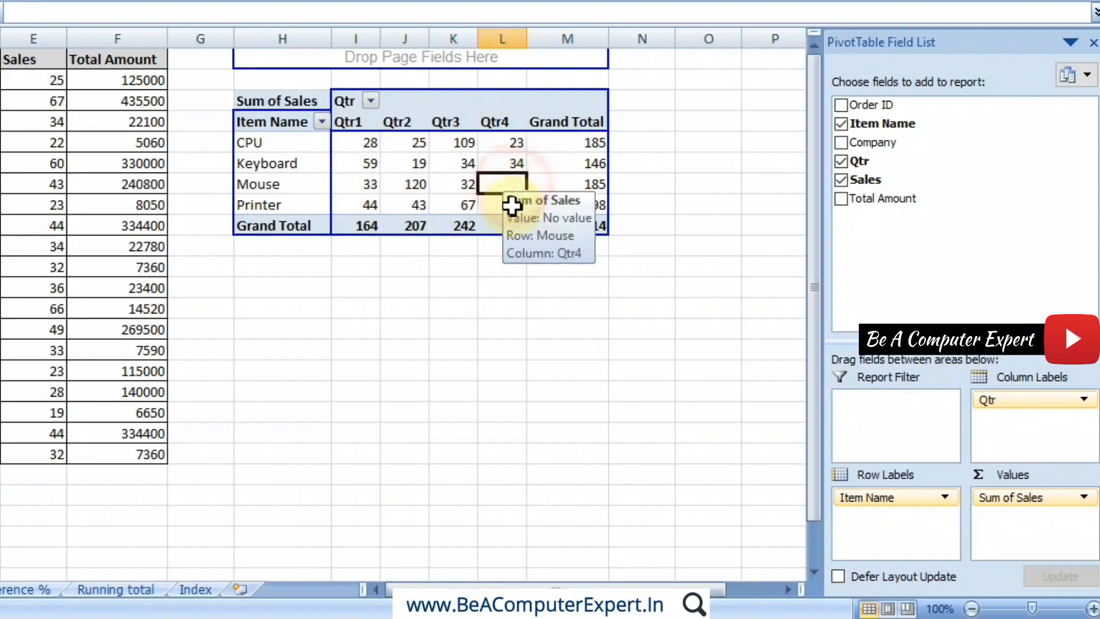
{"action": "left_click", "coordinate": [283, 184]}
{"action": "left_click", "coordinate": [498, 184]}
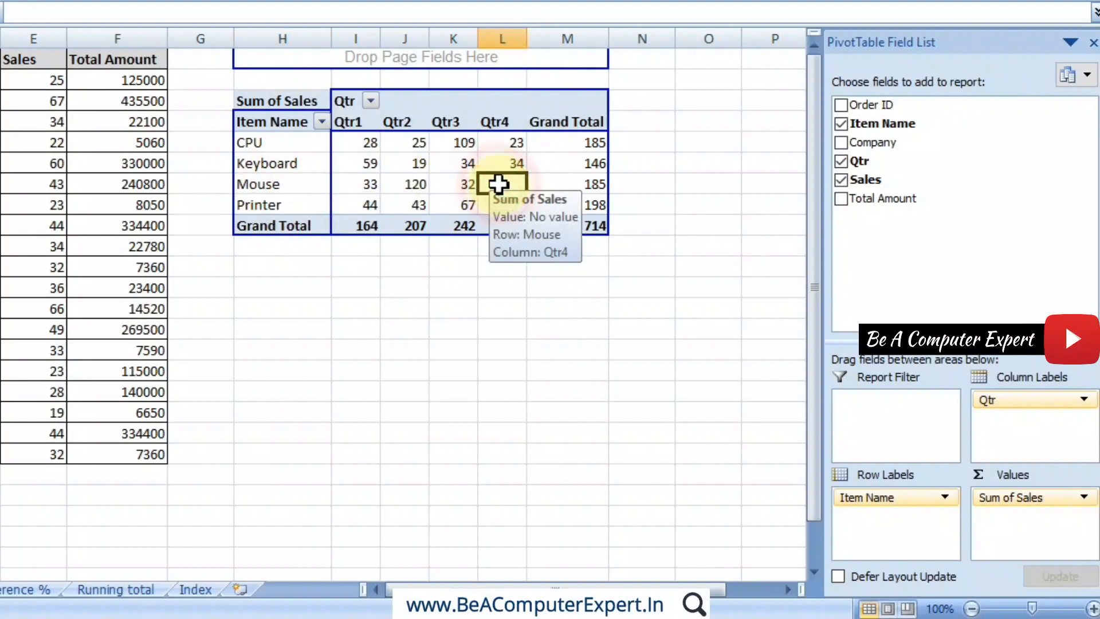
Set the PivotTable to show 0 for empty cells and check the Mouse row's quarterly sales
{"action": "left_click", "coordinate": [413, 189]}
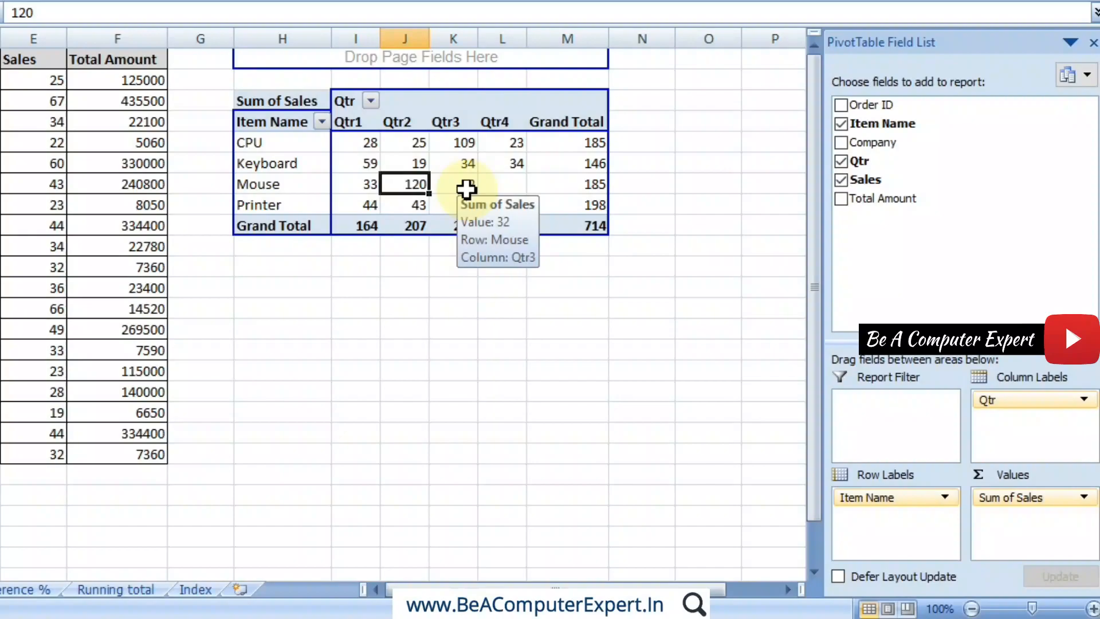
{"action": "left_click", "coordinate": [514, 185]}
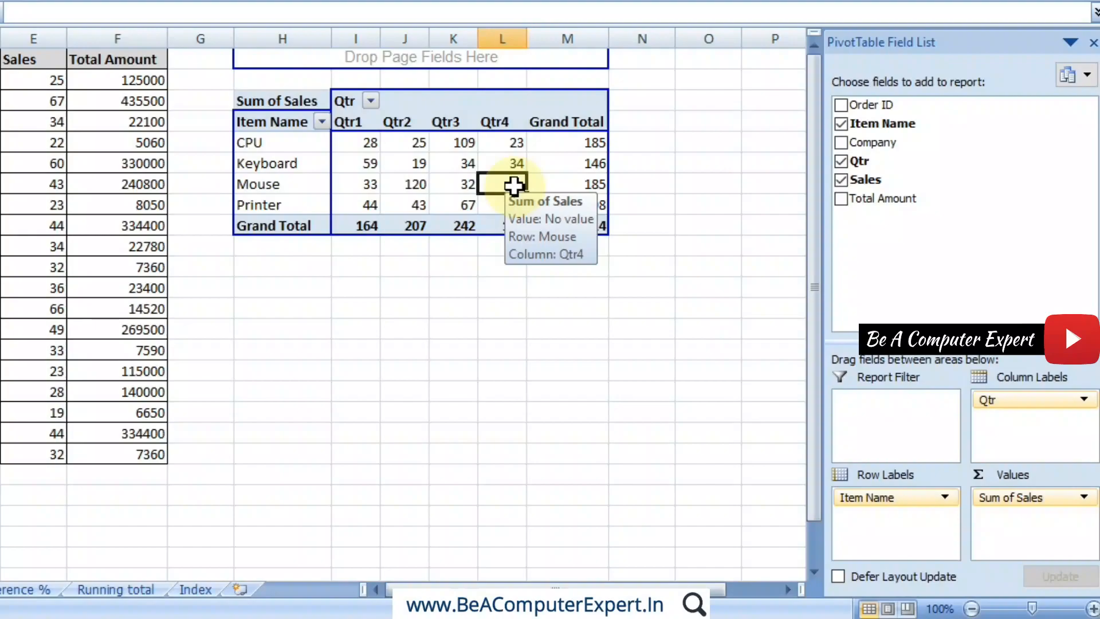
{"action": "left_click", "coordinate": [549, 167]}
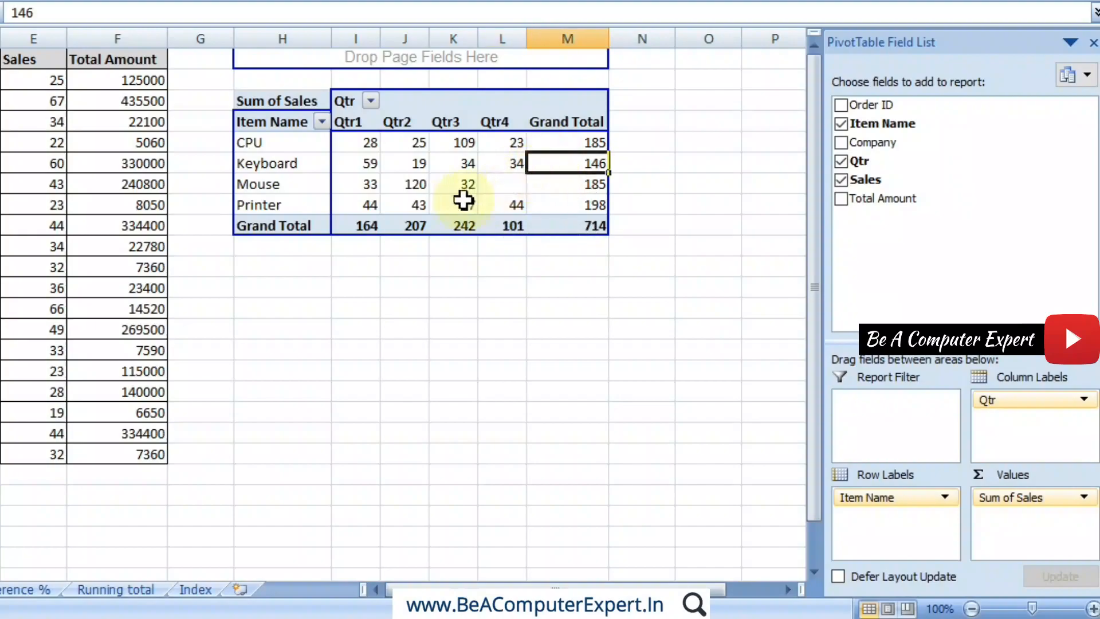
{"action": "right_click", "coordinate": [371, 162]}
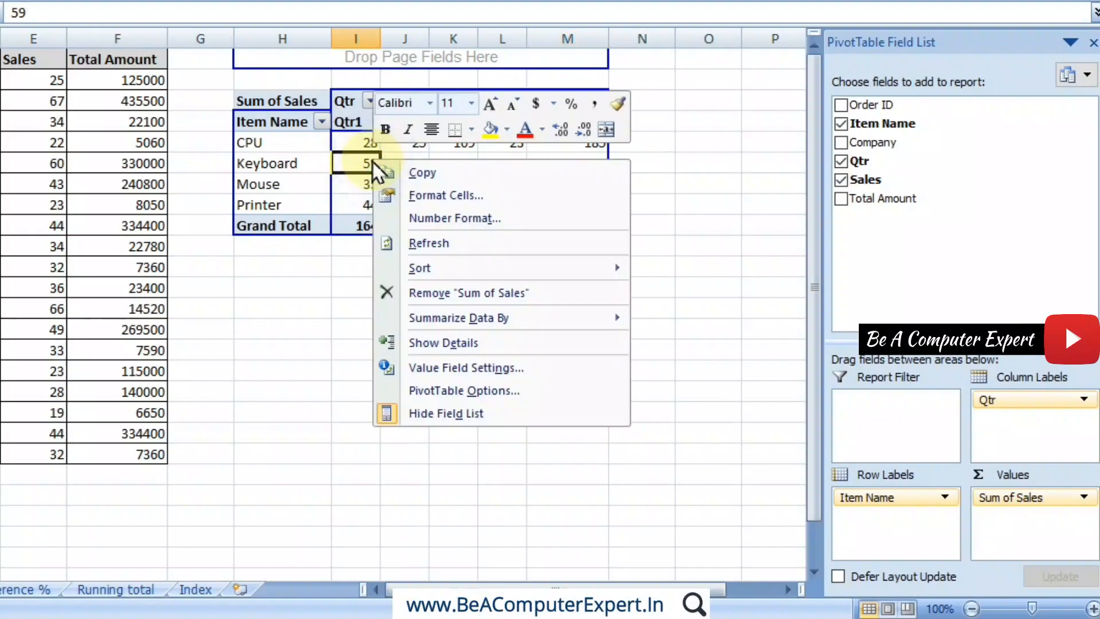
{"action": "left_click", "coordinate": [428, 396]}
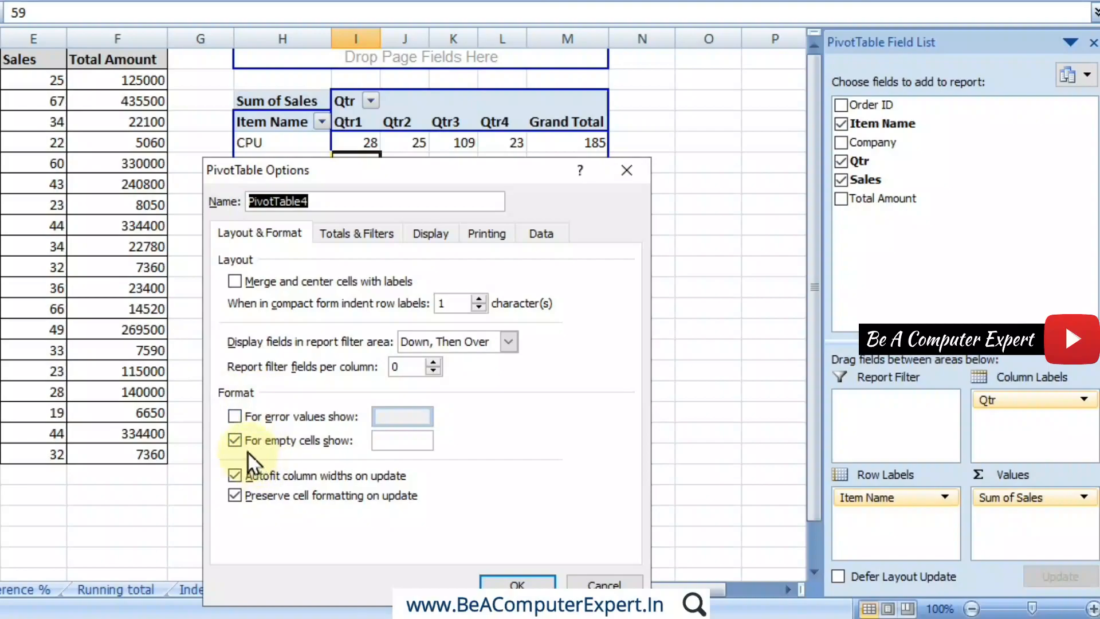
{"action": "left_click", "coordinate": [396, 440]}
{"action": "type", "text": "0"}
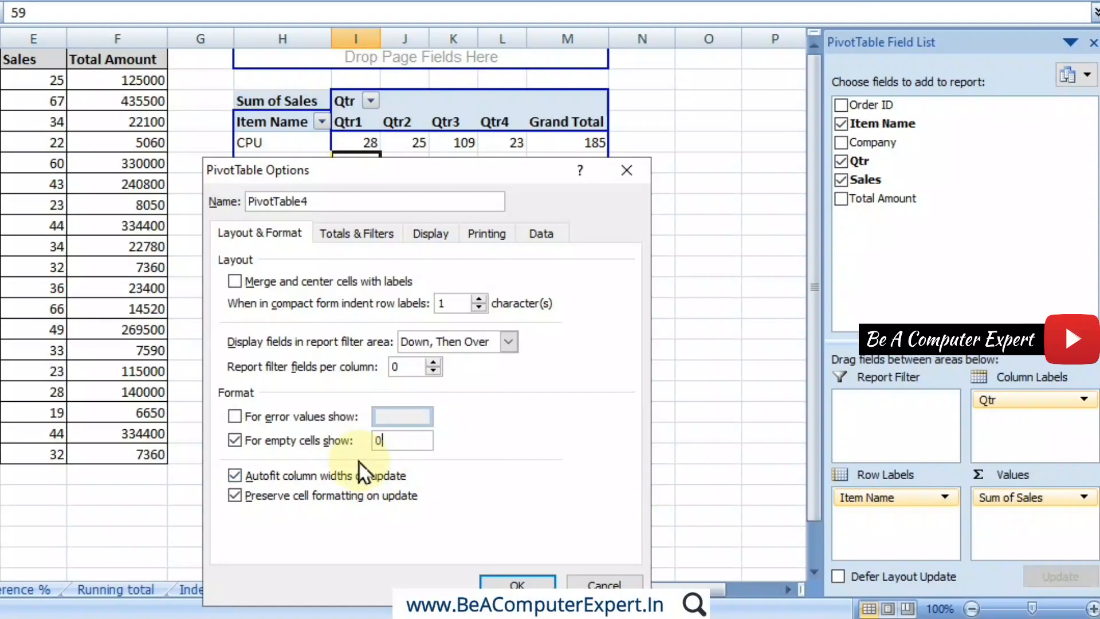
{"action": "left_click", "coordinate": [379, 441]}
{"action": "type", "text": "0"}
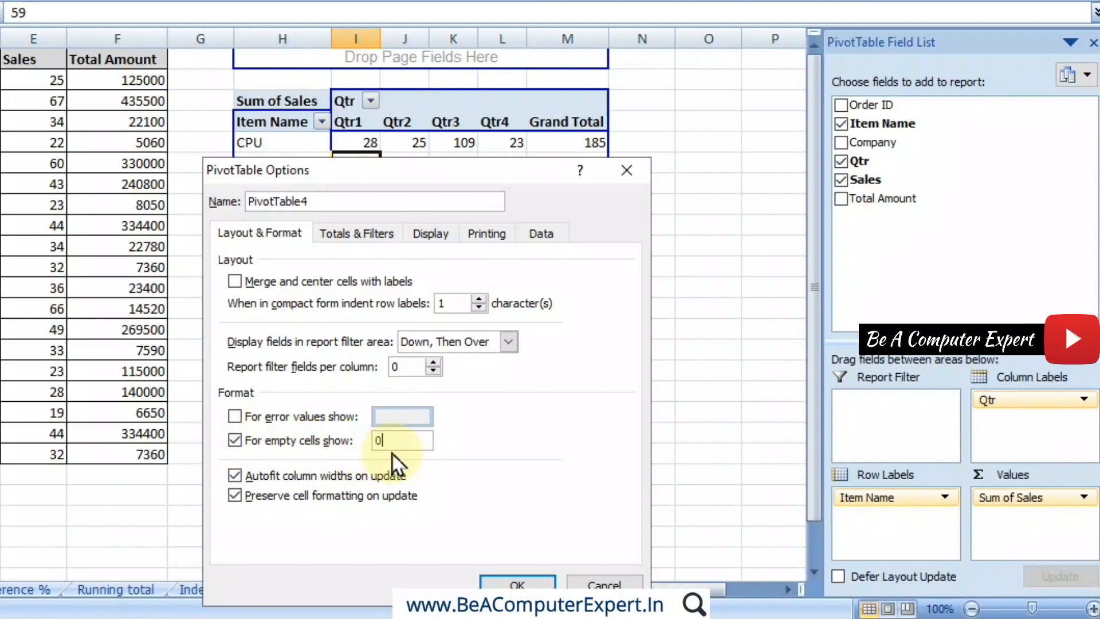
{"action": "left_click", "coordinate": [518, 584]}
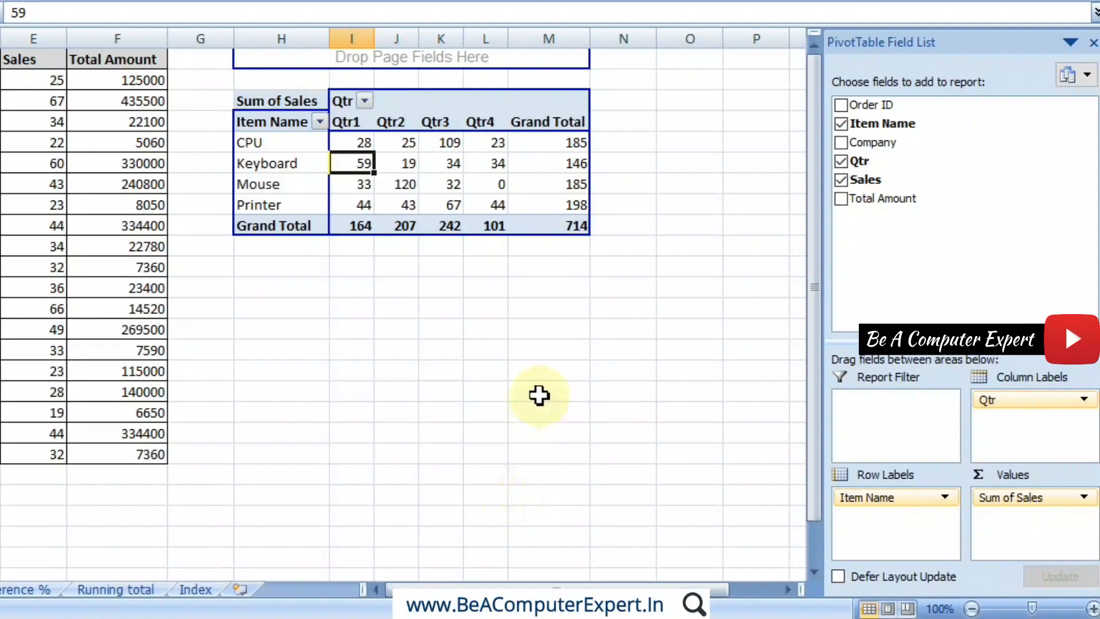
{"action": "left_click", "coordinate": [493, 183]}
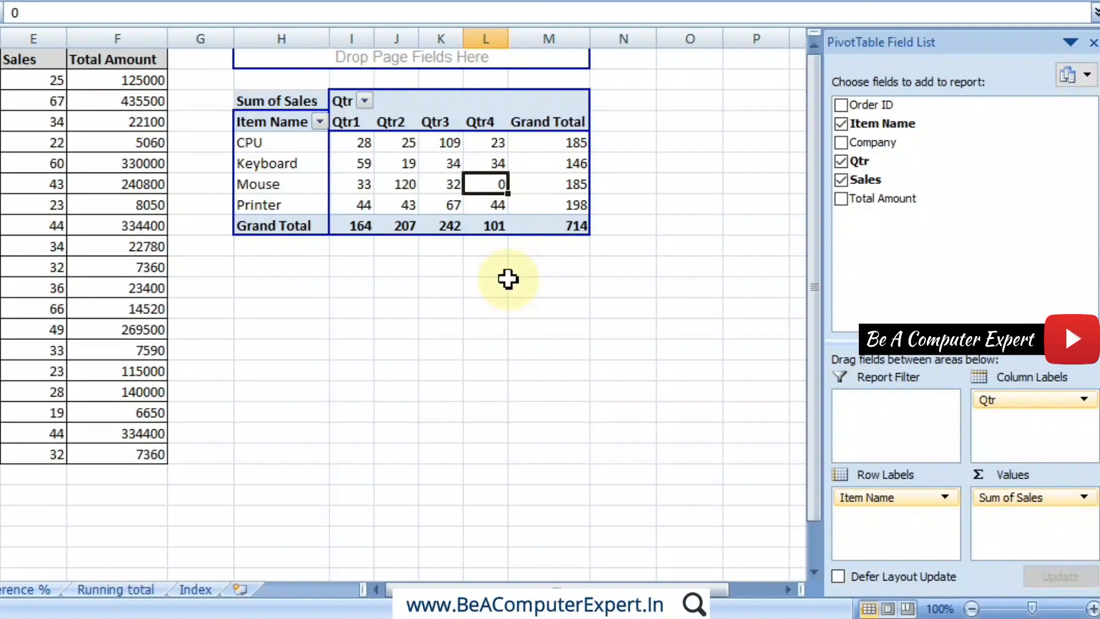
{"action": "left_click", "coordinate": [362, 184]}
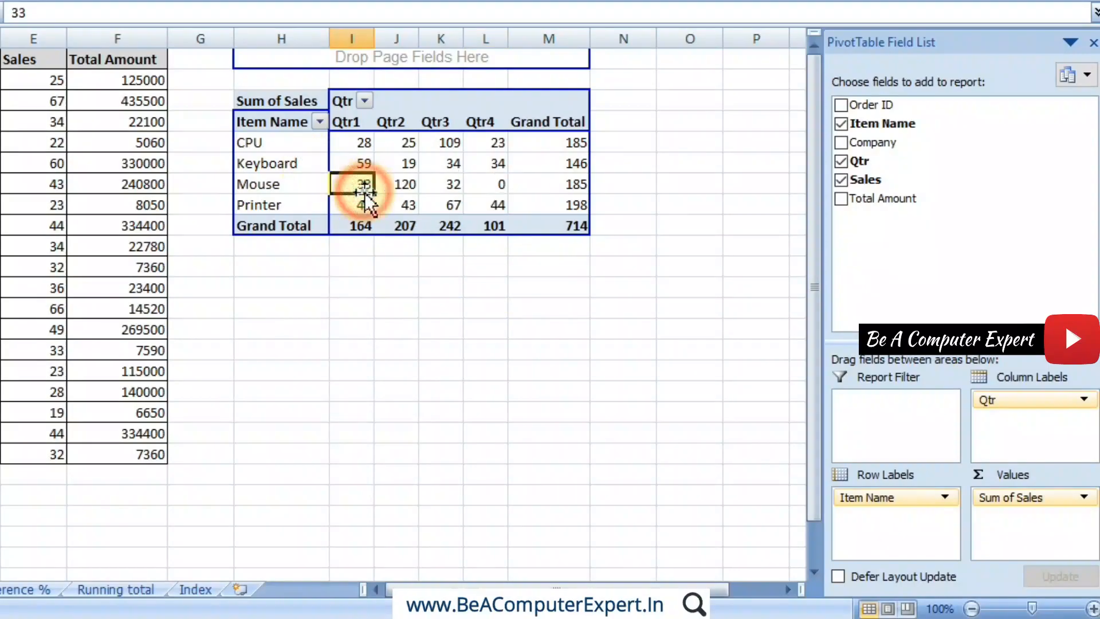
{"action": "mouse_move", "coordinate": [457, 191]}
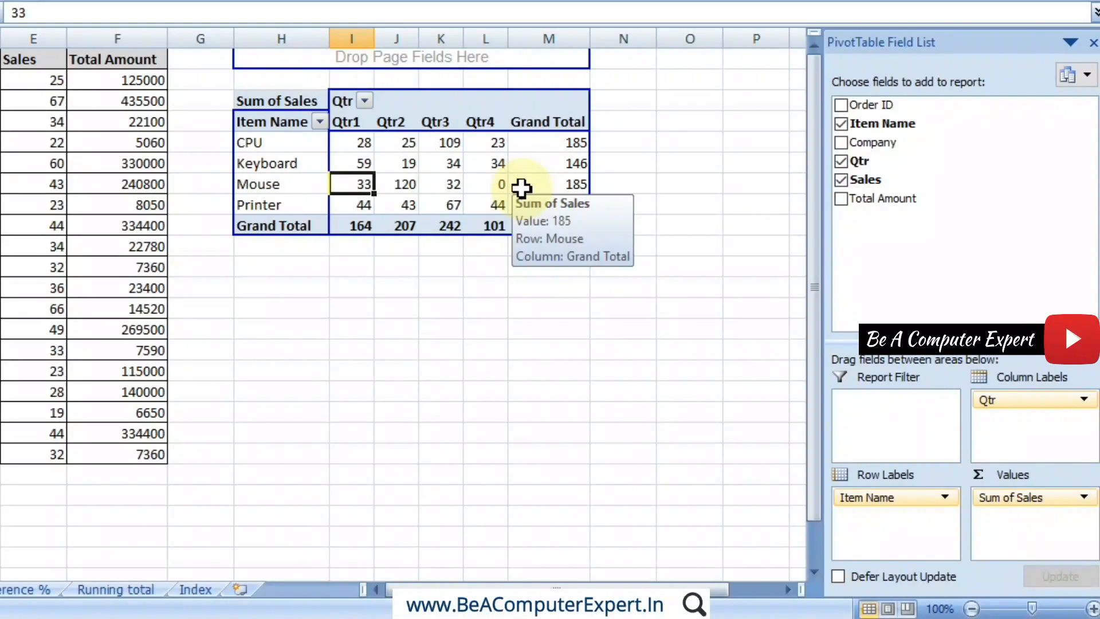
Review the summary functions and the Show values as calculations, including % of row, in the value field settings of Sum of Sales
{"action": "right_click", "coordinate": [558, 143]}
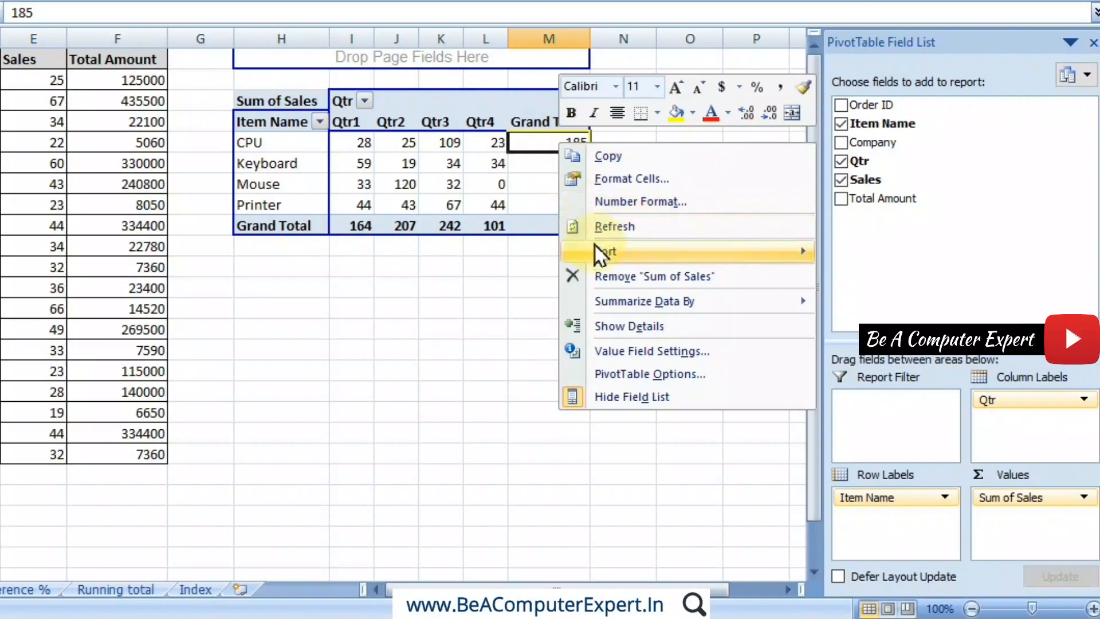
{"action": "left_click", "coordinate": [617, 354]}
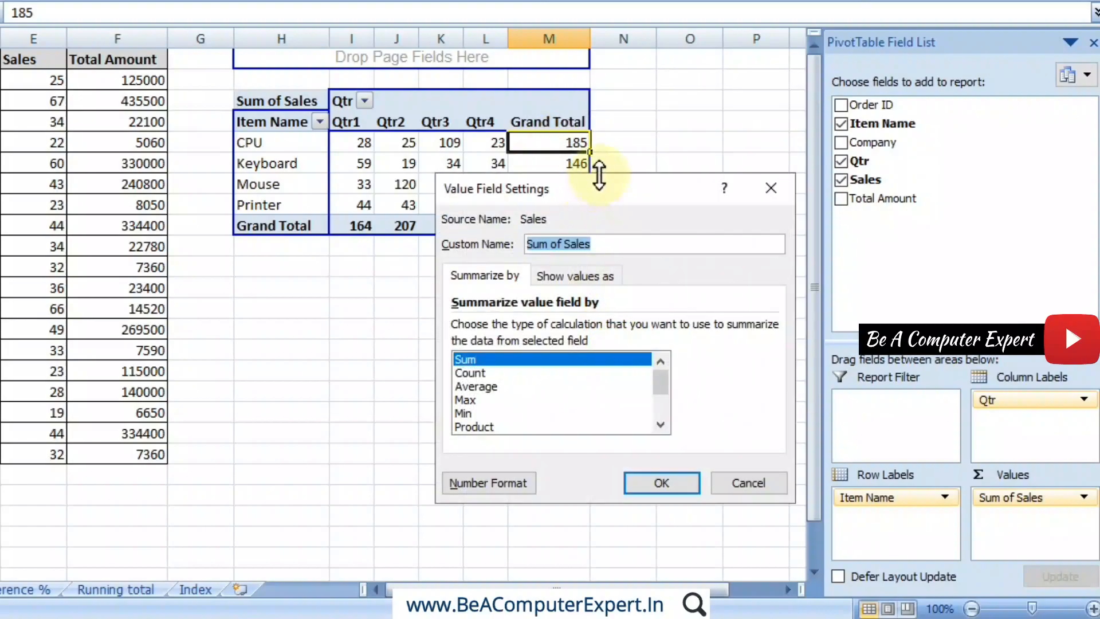
{"action": "left_click_drag", "start_coordinate": [592, 185], "coordinate": [301, 122]}
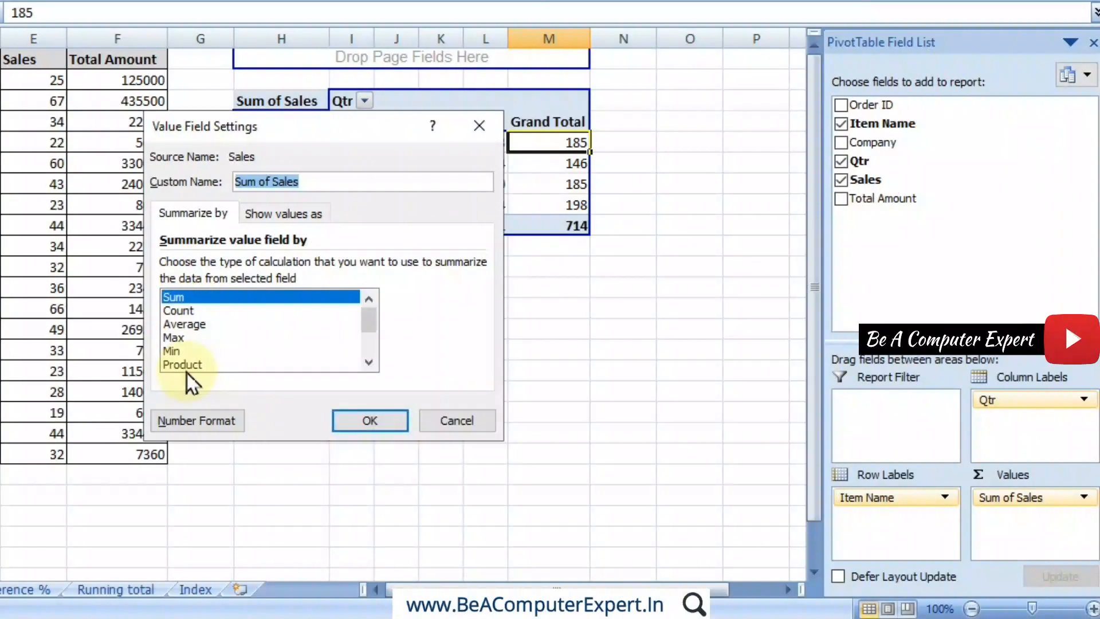
{"action": "left_click", "coordinate": [308, 215]}
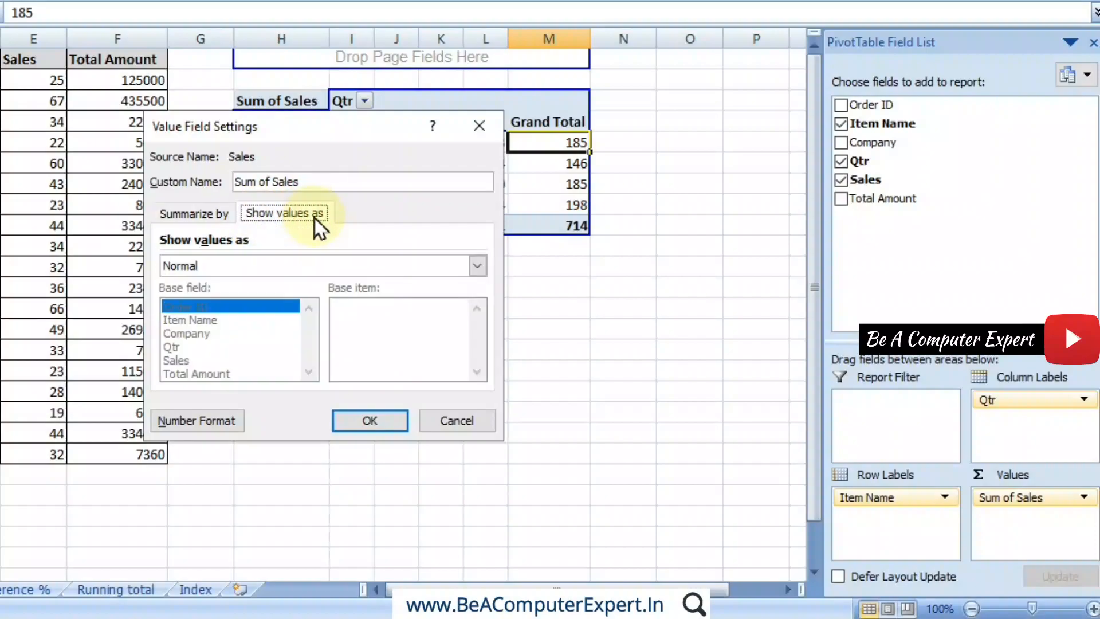
{"action": "left_click", "coordinate": [482, 264]}
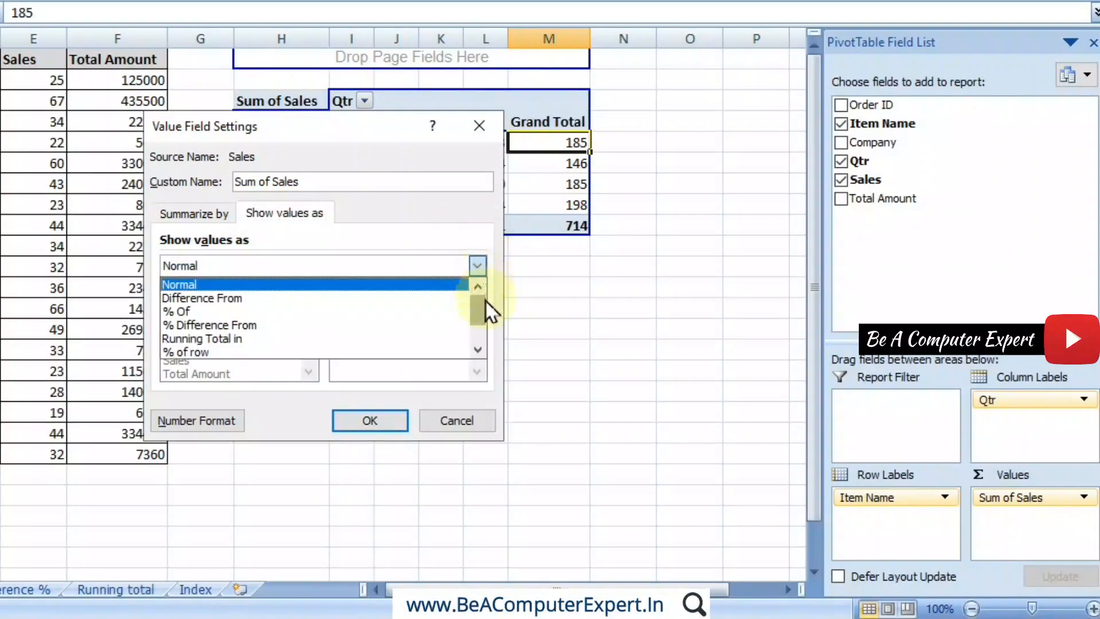
{"action": "mouse_move", "coordinate": [482, 304]}
{"action": "left_mouse_down"}
{"action": "mouse_move", "coordinate": [480, 336]}
{"action": "mouse_move", "coordinate": [480, 291]}
{"action": "mouse_move", "coordinate": [479, 325]}
{"action": "left_mouse_up"}
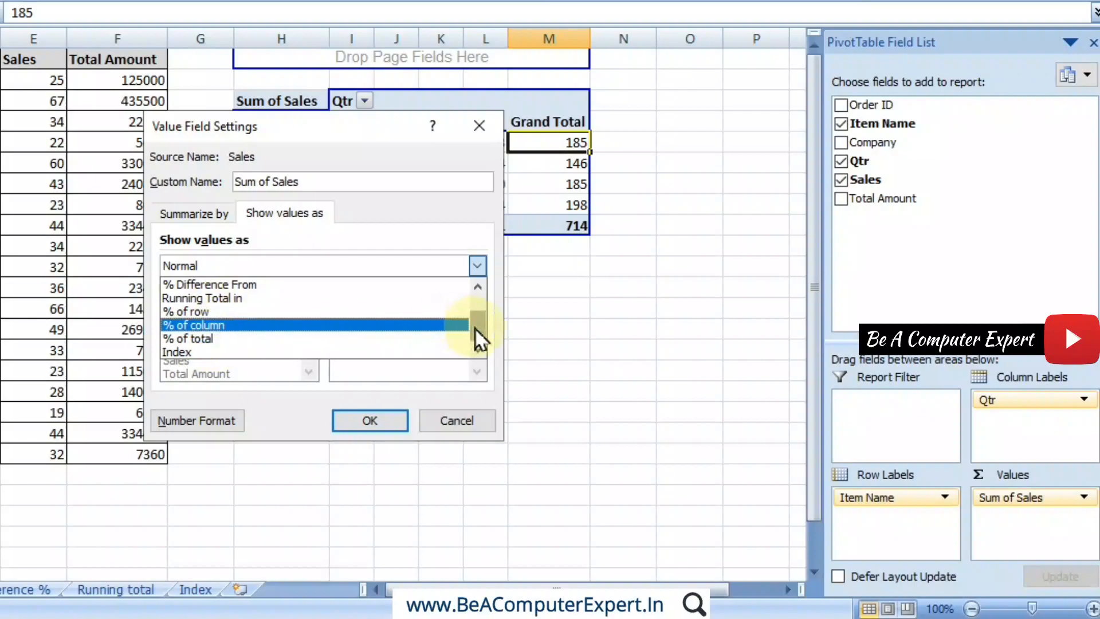
{"action": "mouse_move", "coordinate": [476, 327]}
{"action": "left_mouse_down"}
{"action": "mouse_move", "coordinate": [476, 308]}
{"action": "mouse_move", "coordinate": [476, 336]}
{"action": "left_mouse_up"}
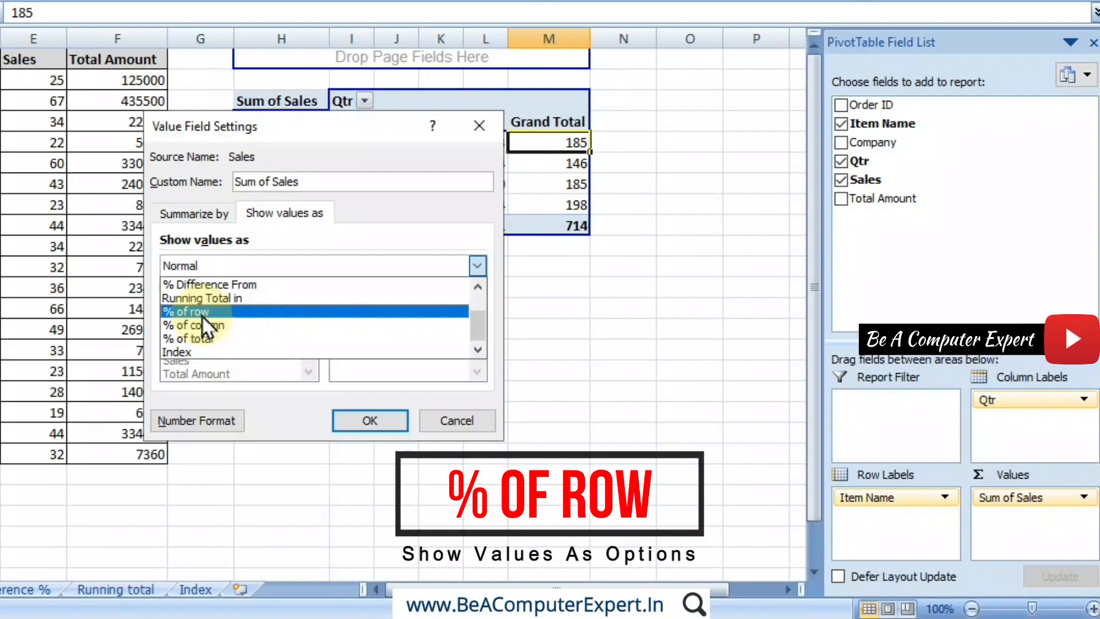
{"action": "left_click", "coordinate": [456, 421]}
{"action": "left_click", "coordinate": [457, 421]}
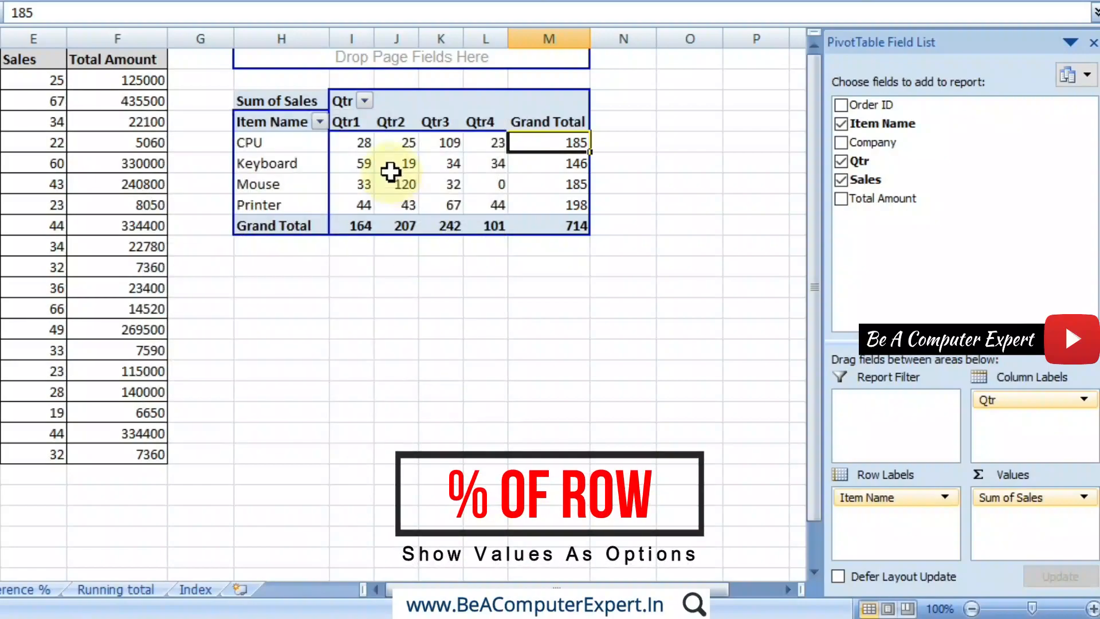
Copy the entire PivotTable, including its page field area, and paste a duplicate below it starting in column H
{"action": "left_click_drag", "start_coordinate": [250, 89], "coordinate": [566, 232]}
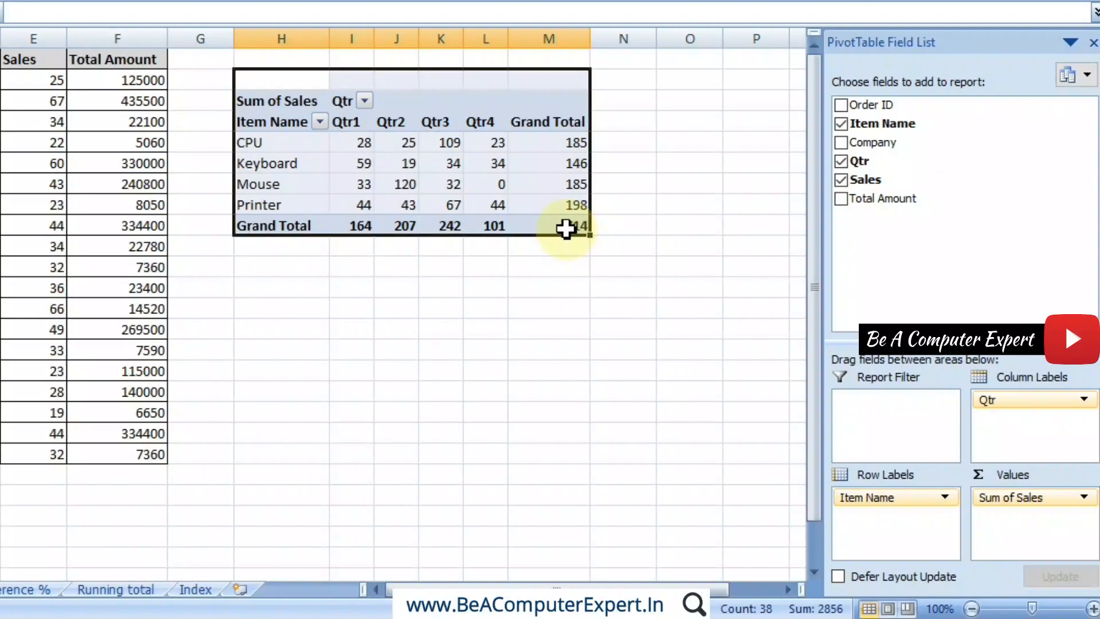
{"action": "key", "text": "ctrl+c"}
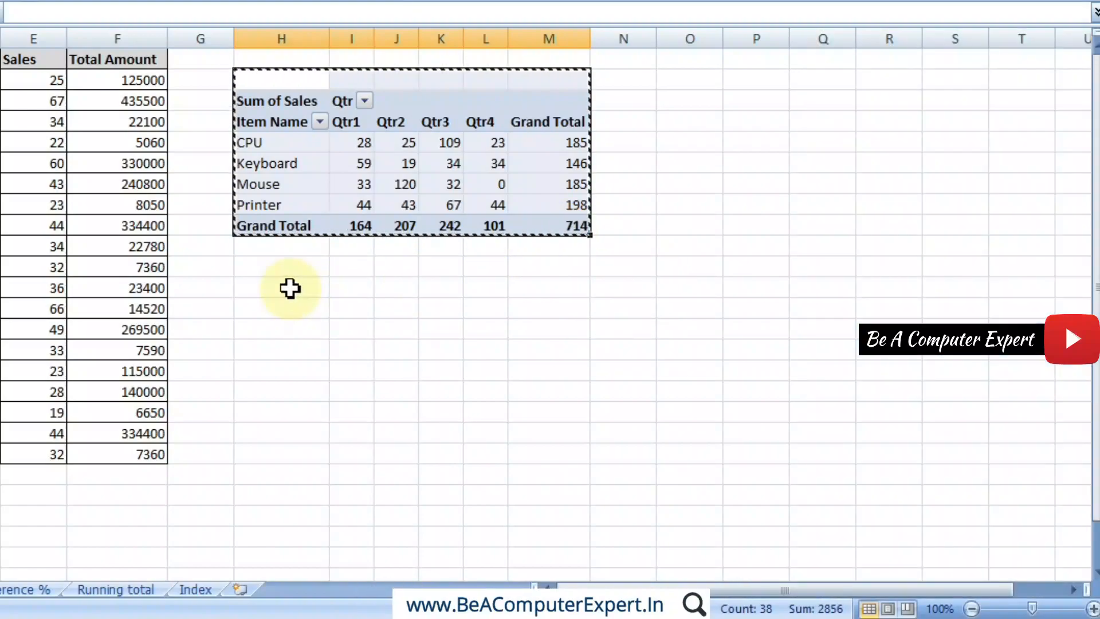
{"action": "left_click", "coordinate": [290, 288]}
{"action": "key", "text": "ctrl+v"}
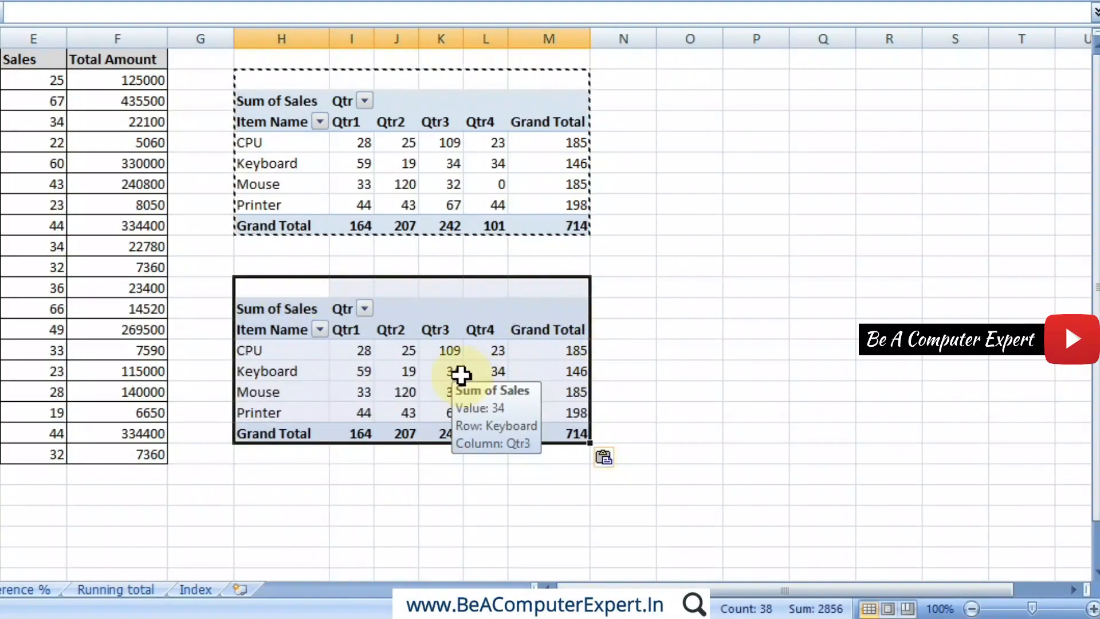
Compare the items' quarterly sales in the original and the duplicated PivotTable, and clear the copy selection
{"action": "left_click", "coordinate": [398, 371]}
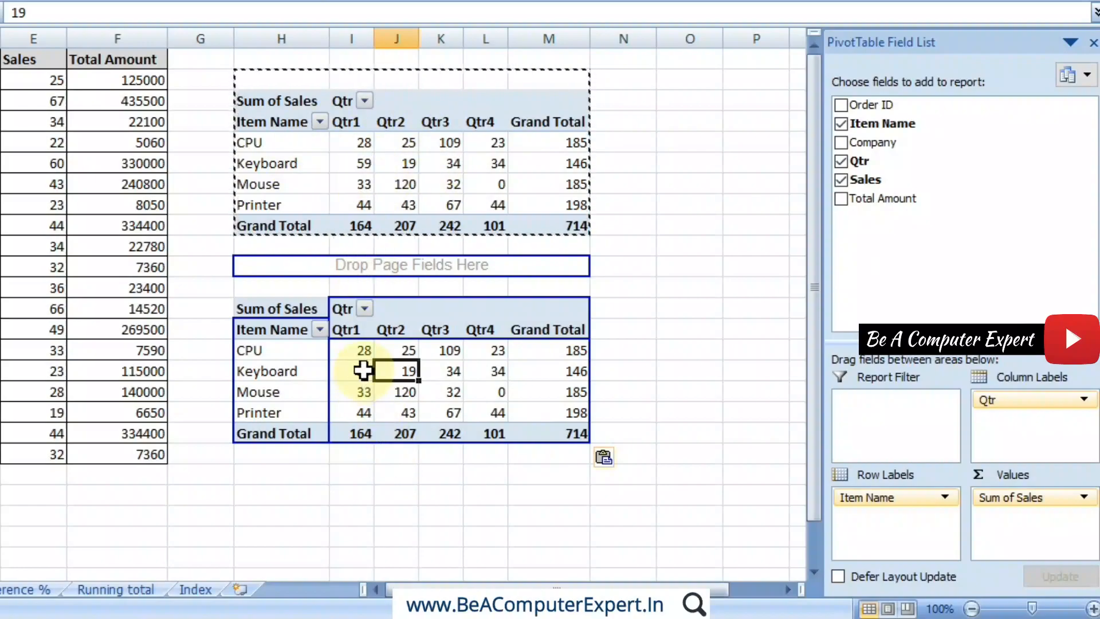
{"action": "mouse_move", "coordinate": [363, 369]}
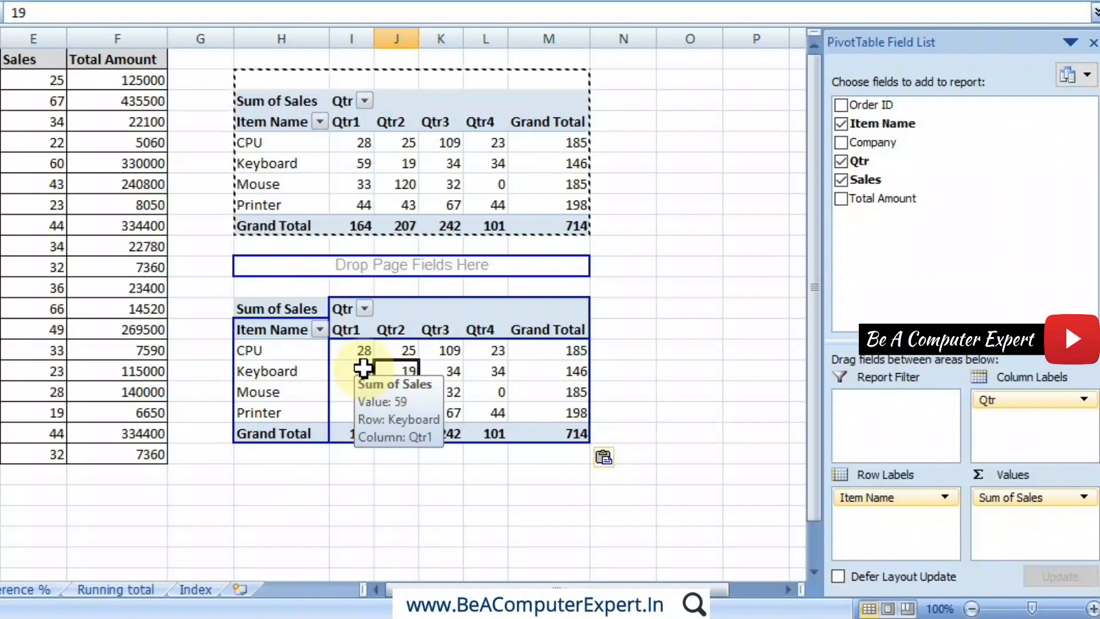
{"action": "left_click", "coordinate": [539, 387]}
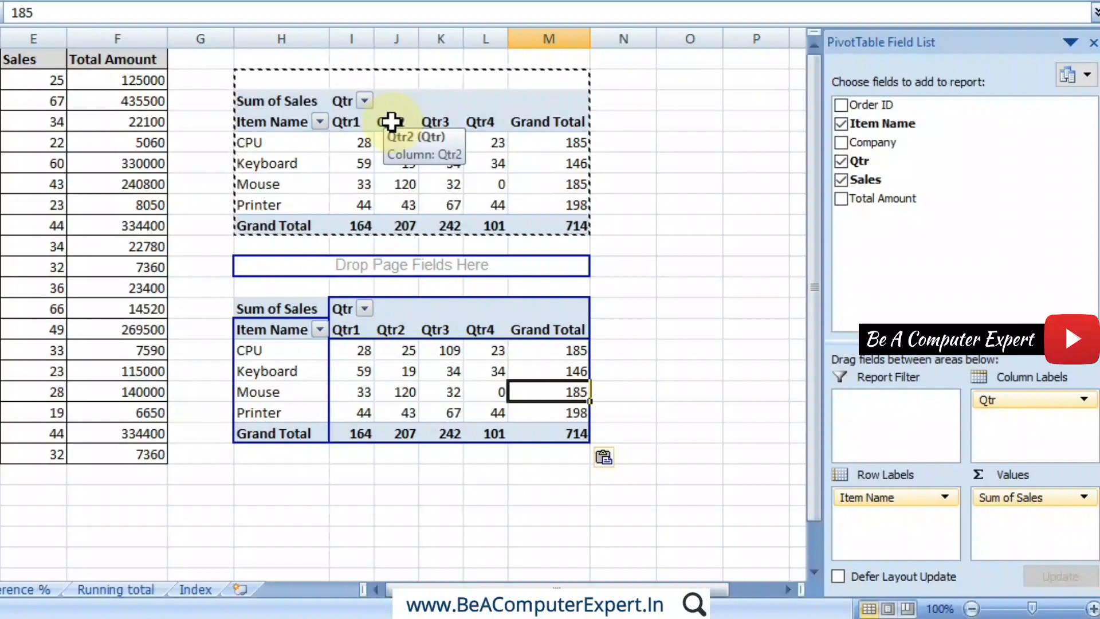
{"action": "left_click", "coordinate": [363, 145]}
{"action": "left_click", "coordinate": [360, 182]}
{"action": "left_click", "coordinate": [410, 186]}
{"action": "left_click", "coordinate": [458, 387]}
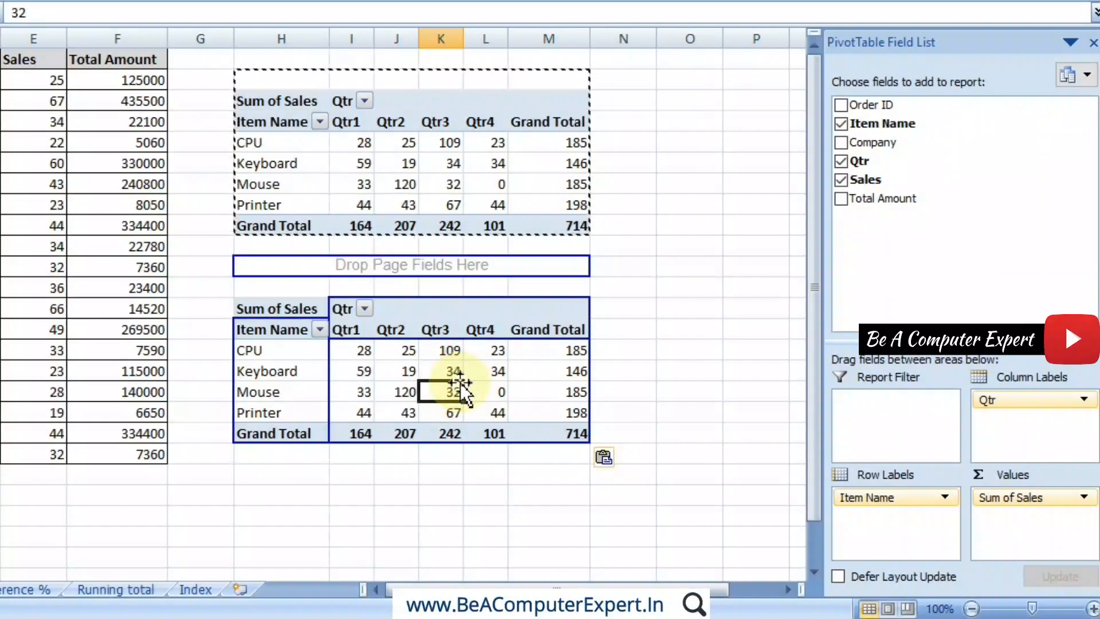
{"action": "key", "text": "Escape"}
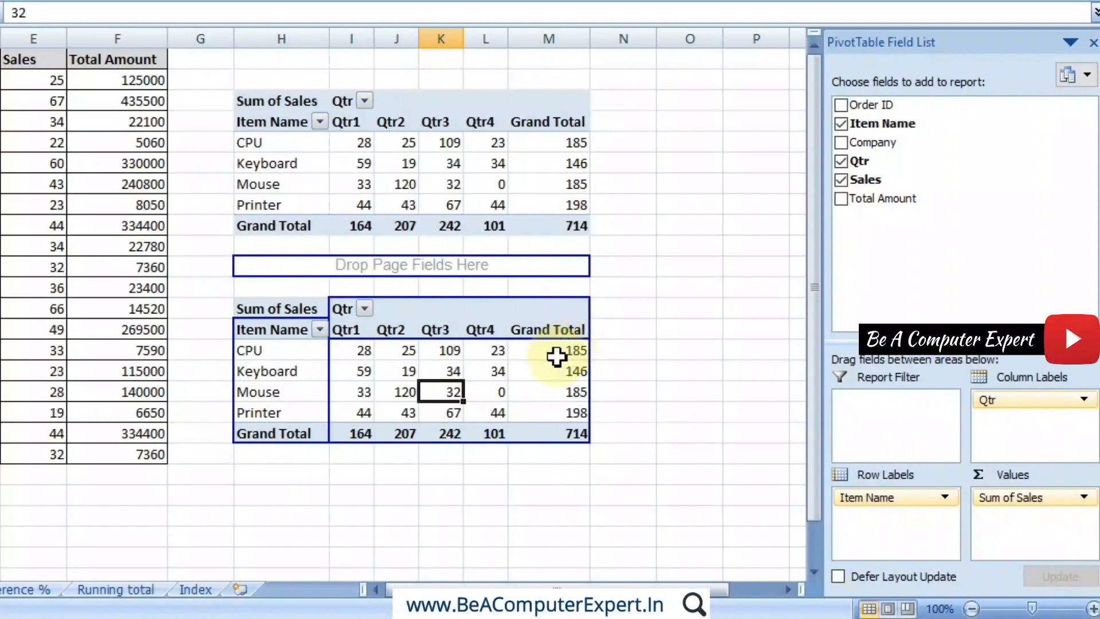
Show the Sum of Sales values in the lower PivotTable as % of row
{"action": "left_click", "coordinate": [557, 357]}
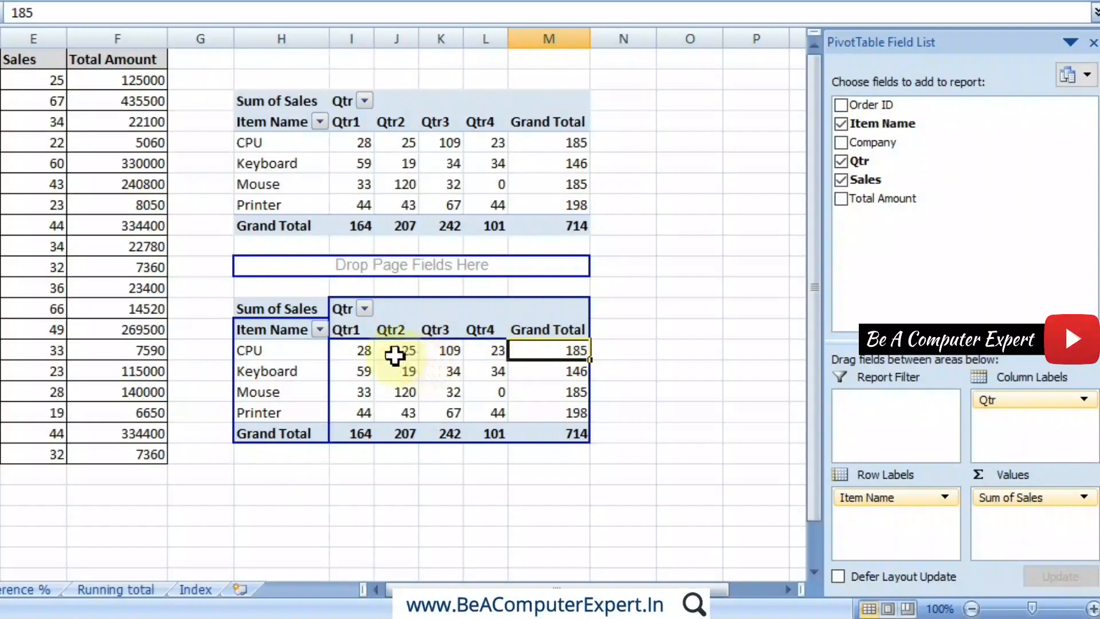
{"action": "right_click", "coordinate": [370, 355]}
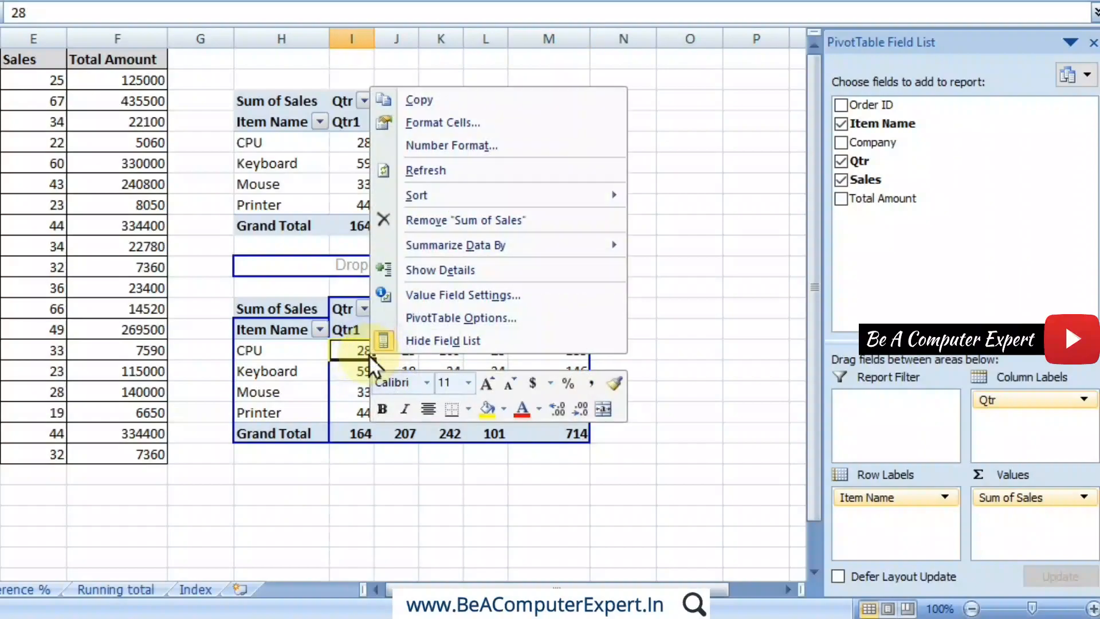
{"action": "left_click", "coordinate": [435, 298]}
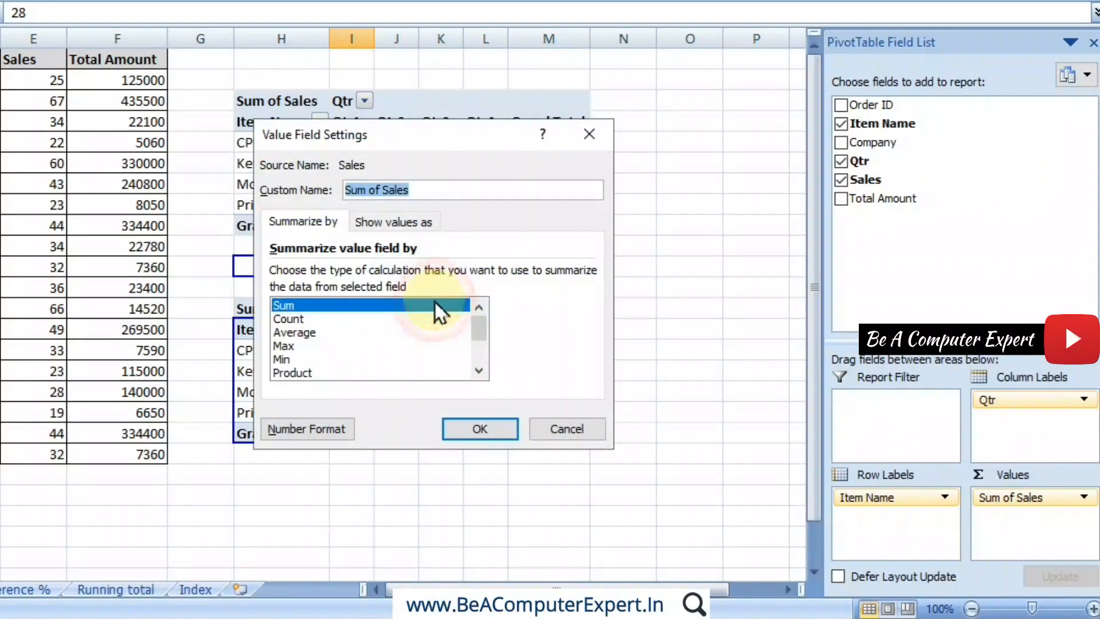
{"action": "left_click", "coordinate": [400, 226]}
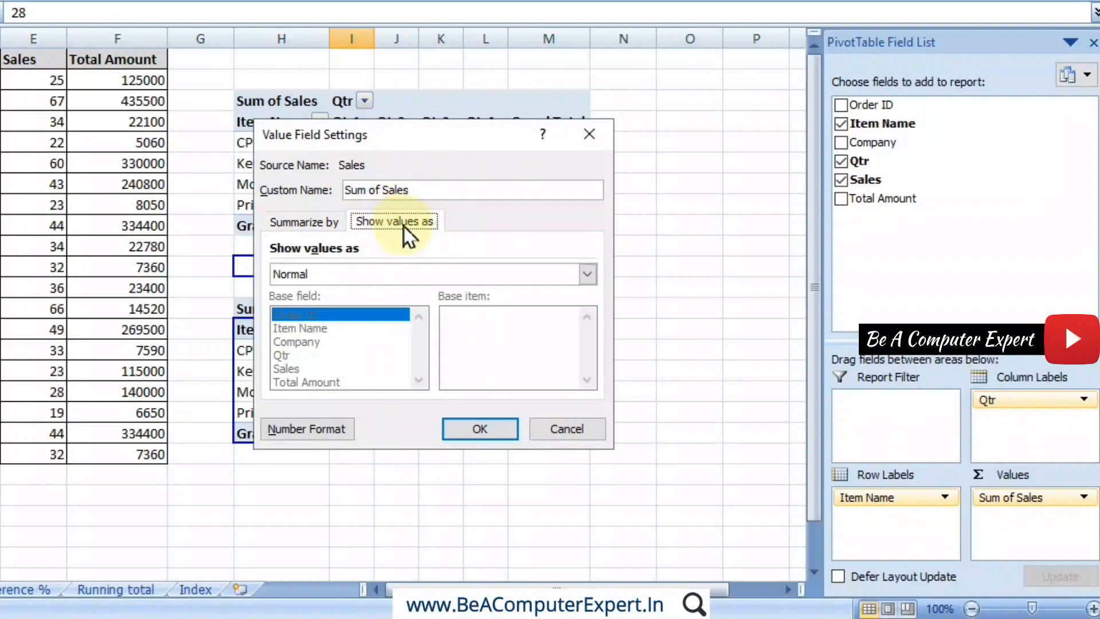
{"action": "left_click", "coordinate": [588, 275]}
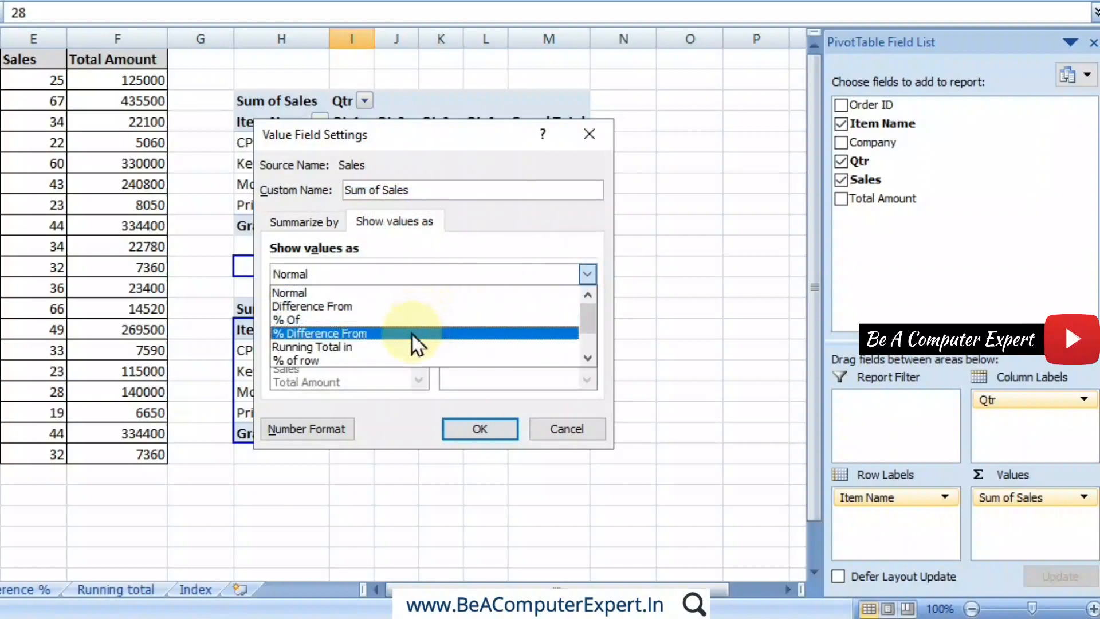
{"action": "left_click", "coordinate": [435, 360]}
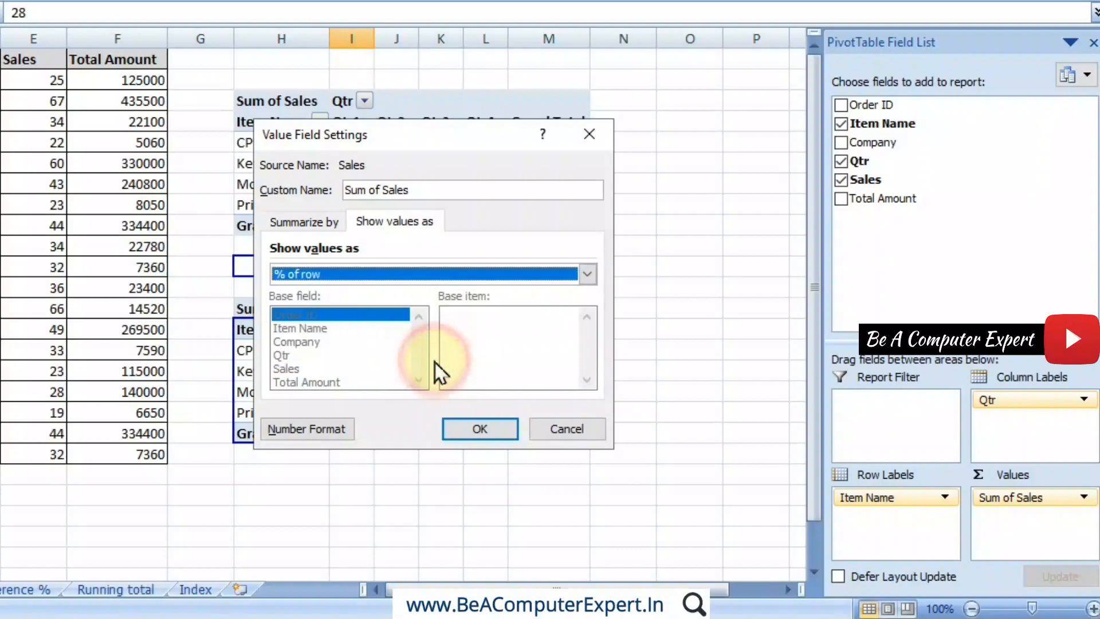
{"action": "left_click", "coordinate": [472, 436]}
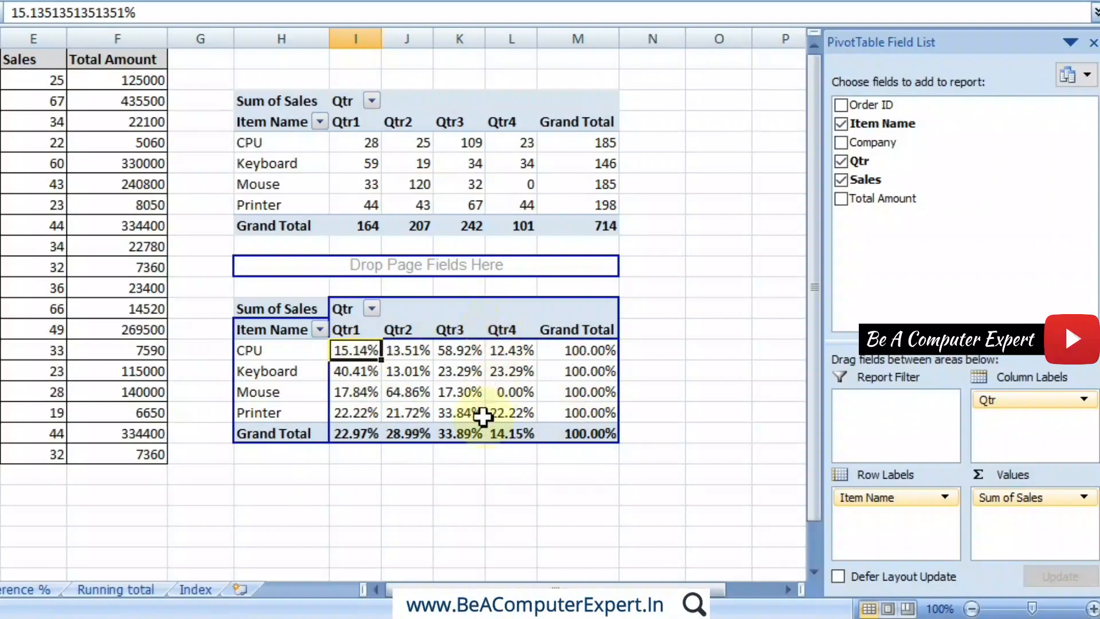
{"action": "mouse_move", "coordinate": [481, 424]}
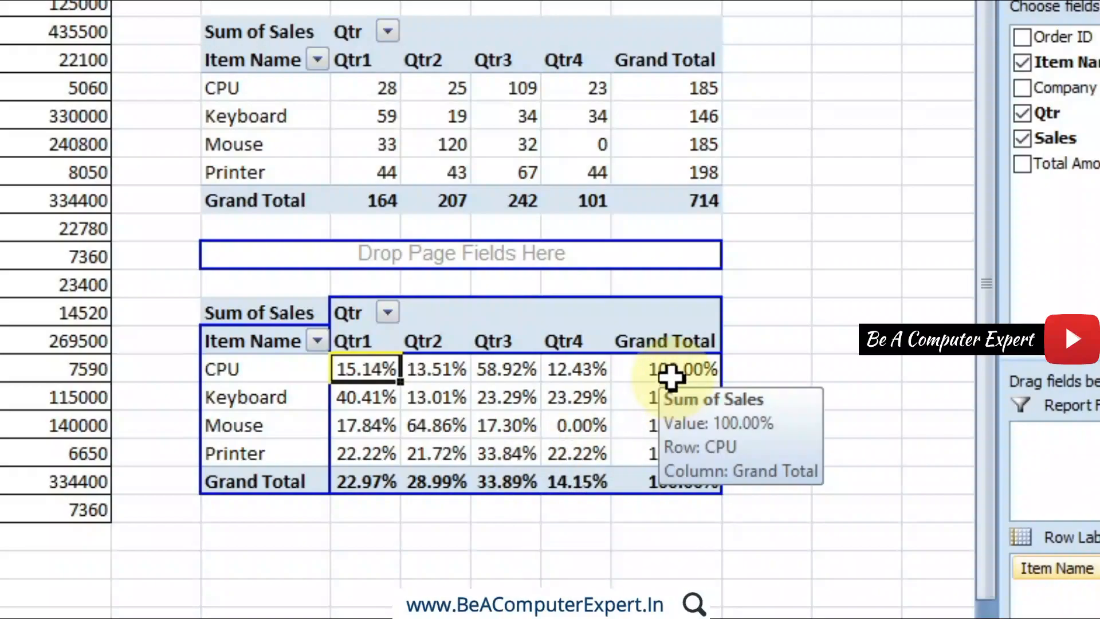
Compare the CPU row's quarterly percentages and grand total in the lower PivotTable with the CPU sales in the original
{"action": "left_click", "coordinate": [345, 375]}
{"action": "left_click_drag", "start_coordinate": [346, 375], "coordinate": [573, 373]}
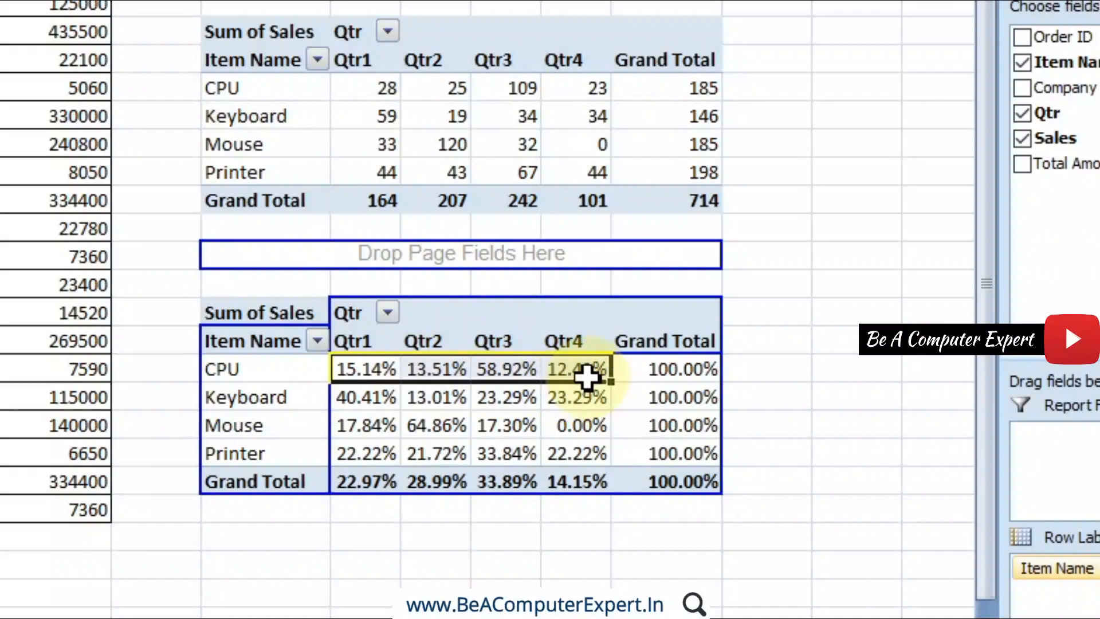
{"action": "left_click", "coordinate": [699, 375]}
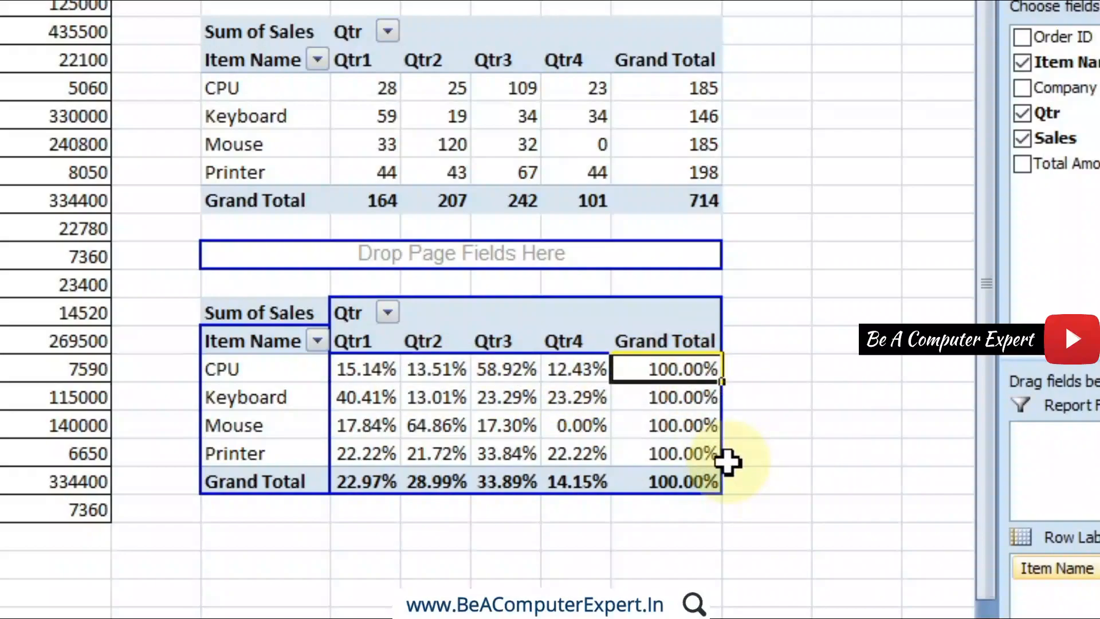
{"action": "left_click", "coordinate": [670, 92]}
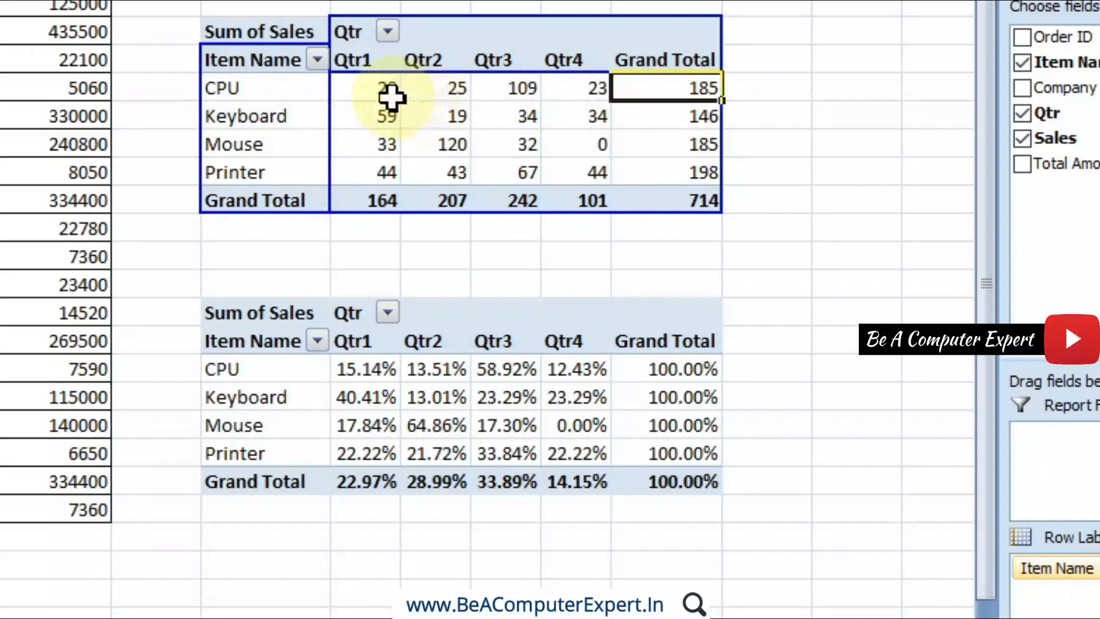
{"action": "left_click_drag", "start_coordinate": [388, 92], "coordinate": [650, 91]}
{"action": "left_click", "coordinate": [650, 92]}
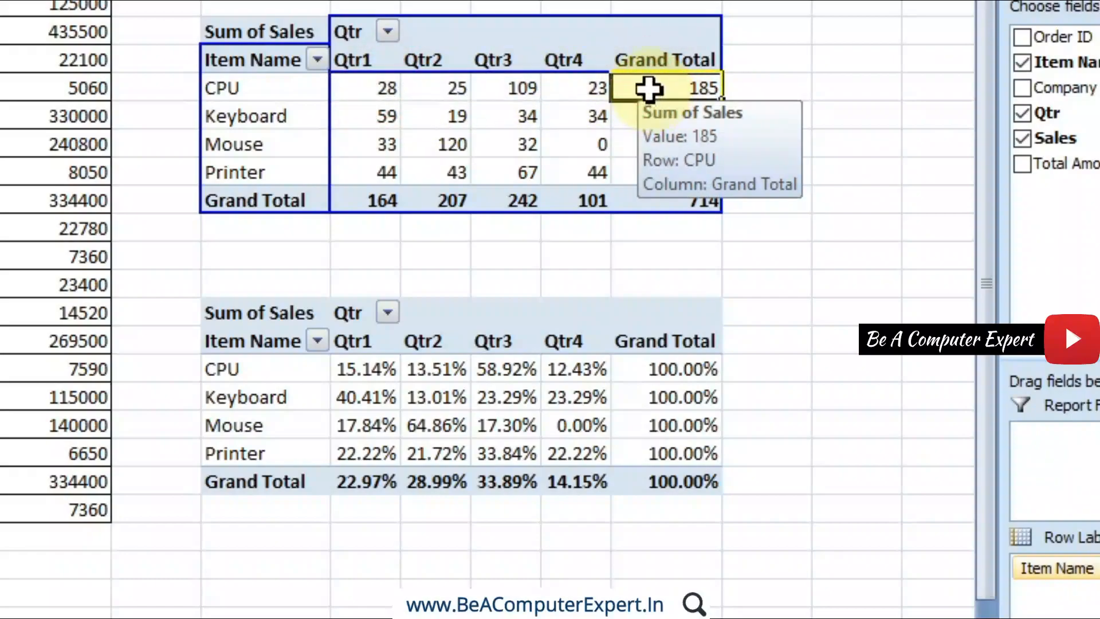
{"action": "left_click", "coordinate": [662, 377]}
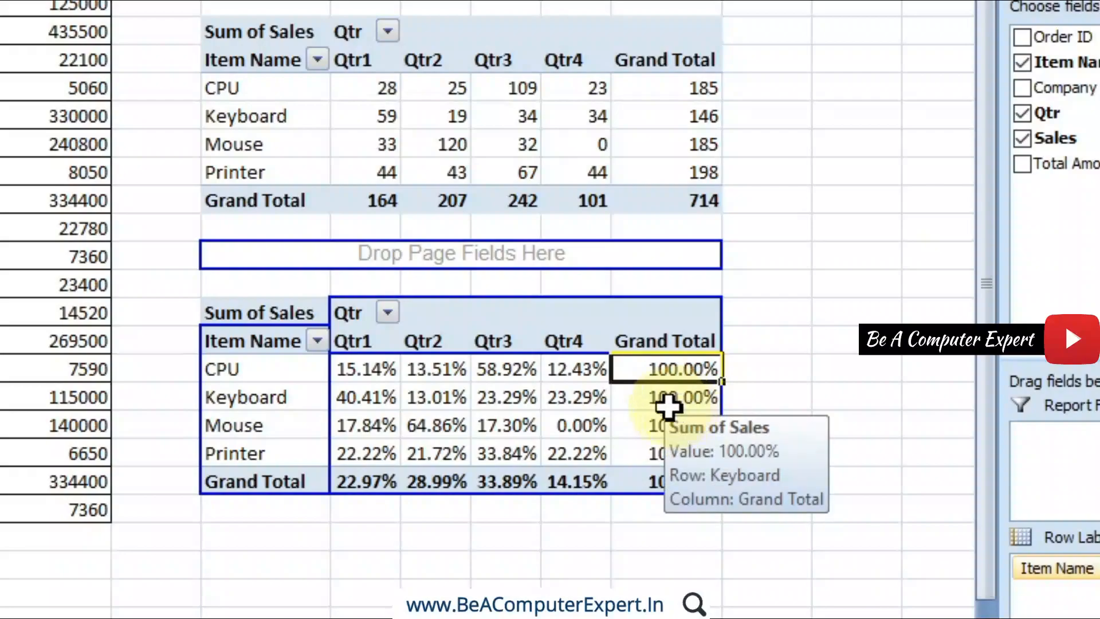
{"action": "left_click_drag", "start_coordinate": [350, 368], "coordinate": [591, 377]}
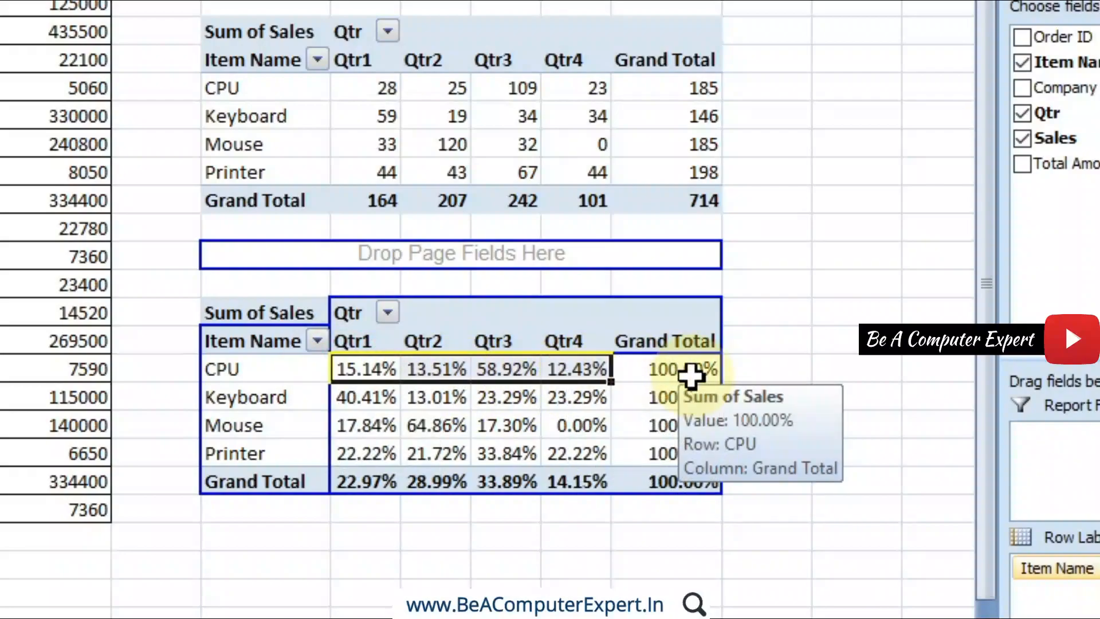
Examine the Keyboard row's quarterly percentages and CPU's Qtr1 and Qtr2 shares against their row grand totals in the lower PivotTable
{"action": "left_click", "coordinate": [361, 400]}
{"action": "left_click_drag", "start_coordinate": [361, 400], "coordinate": [583, 398]}
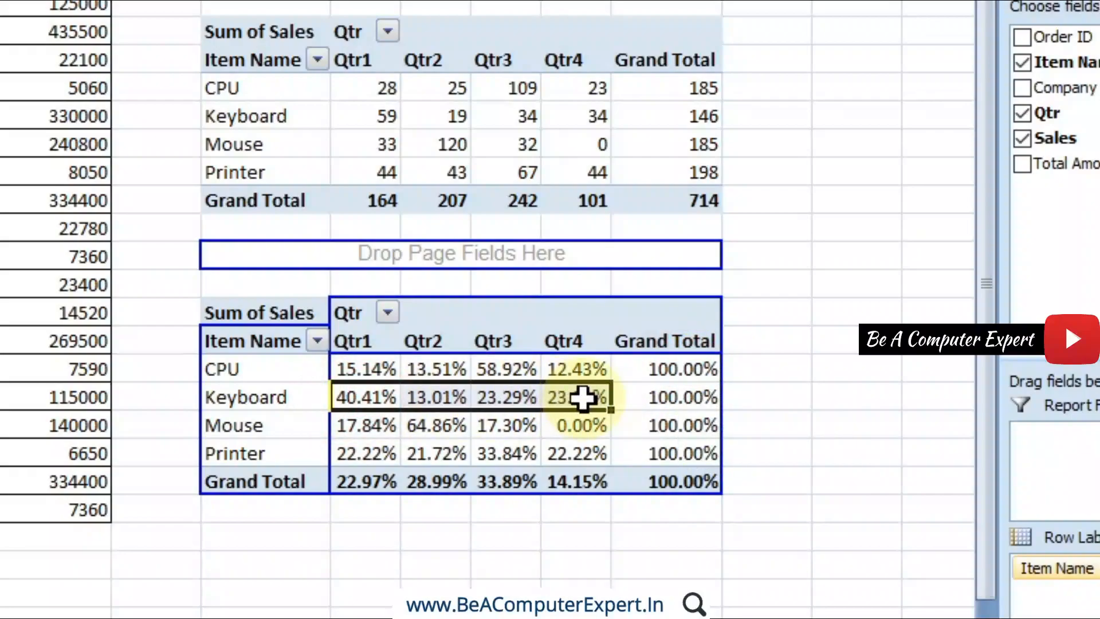
{"action": "left_click", "coordinate": [663, 404]}
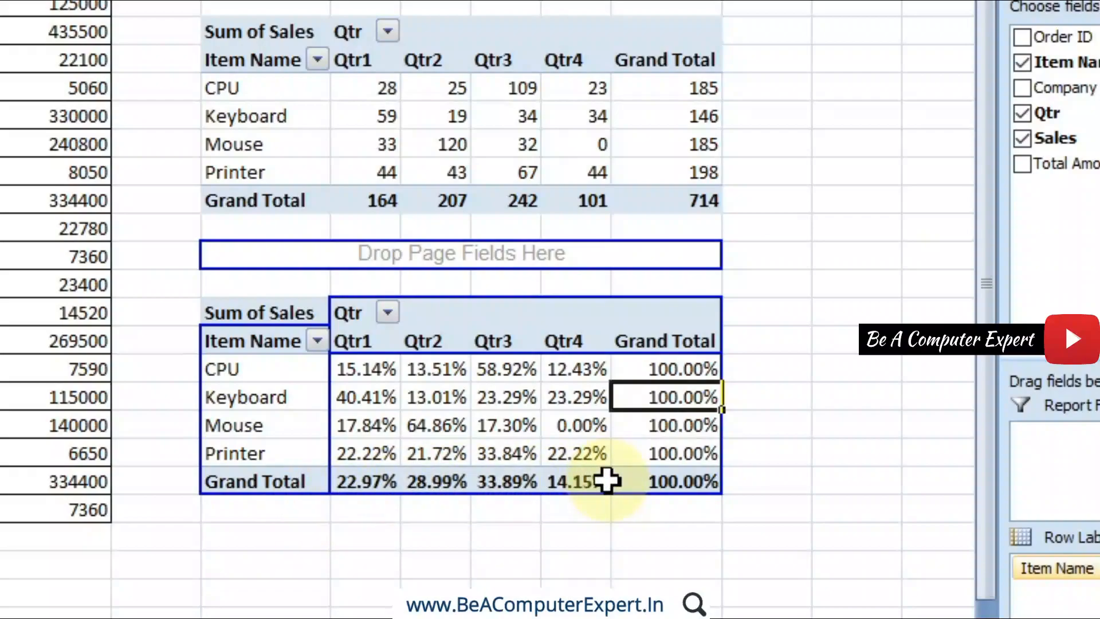
{"action": "mouse_move", "coordinate": [607, 480]}
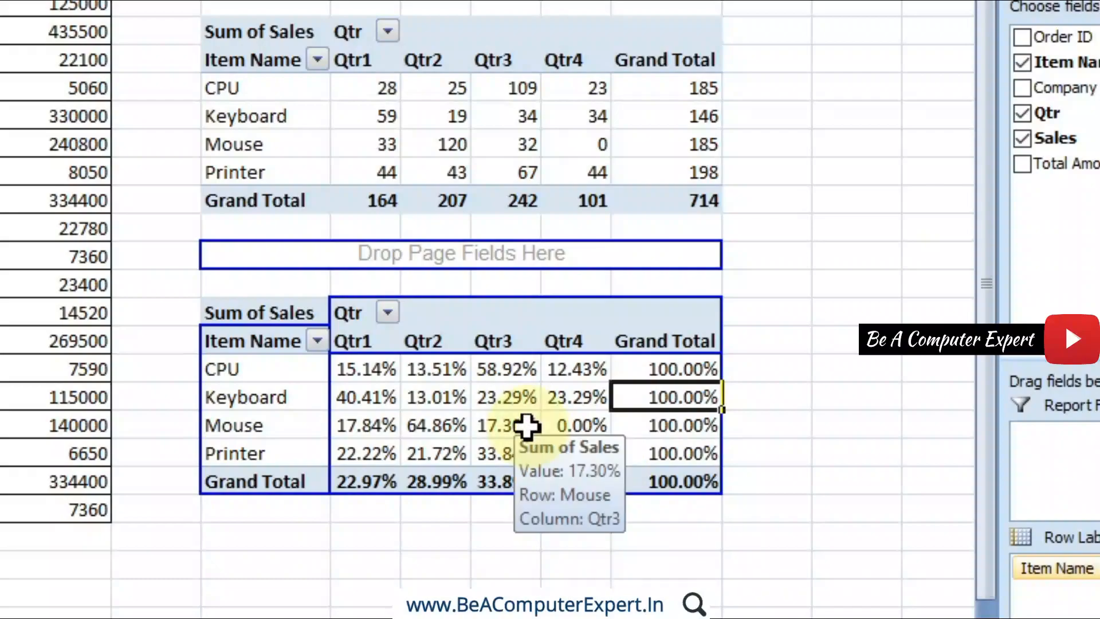
{"action": "mouse_move", "coordinate": [519, 399]}
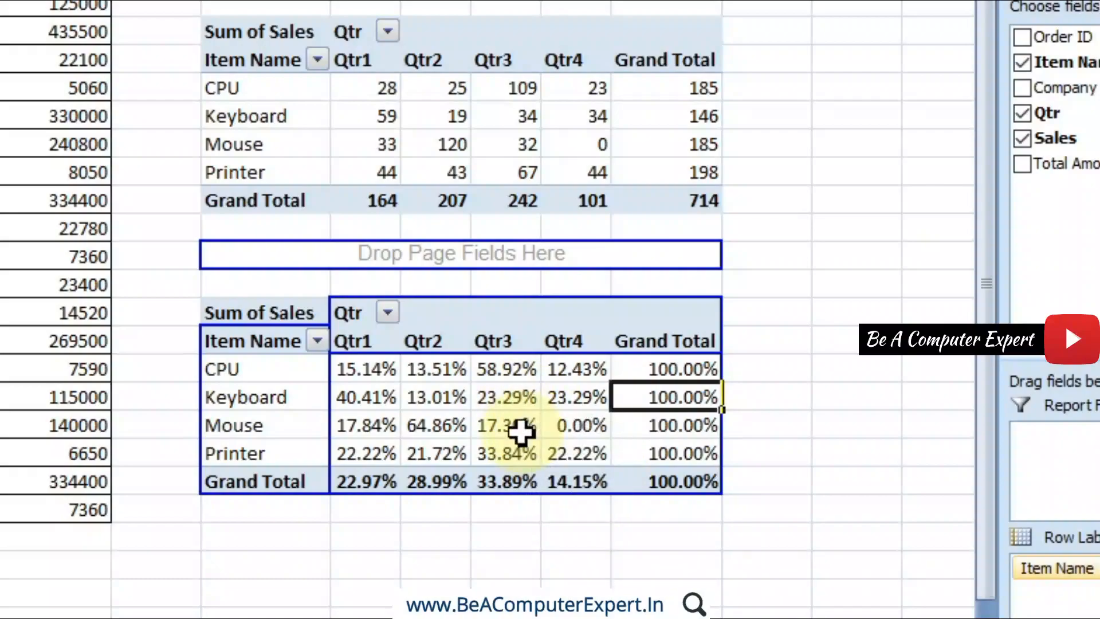
{"action": "mouse_move", "coordinate": [520, 432]}
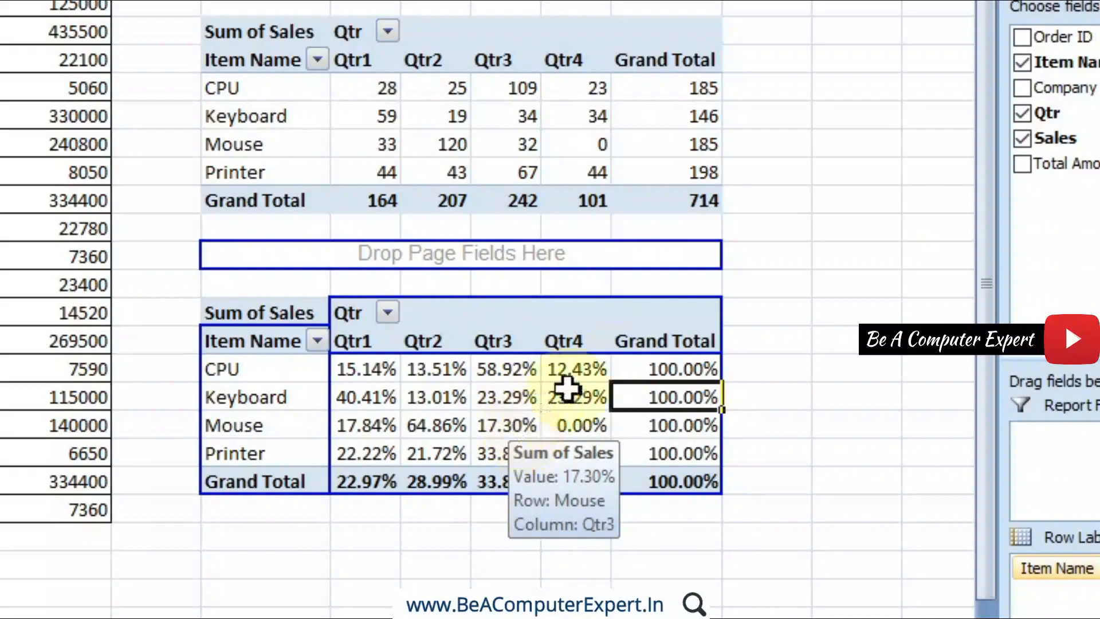
{"action": "left_click", "coordinate": [665, 367]}
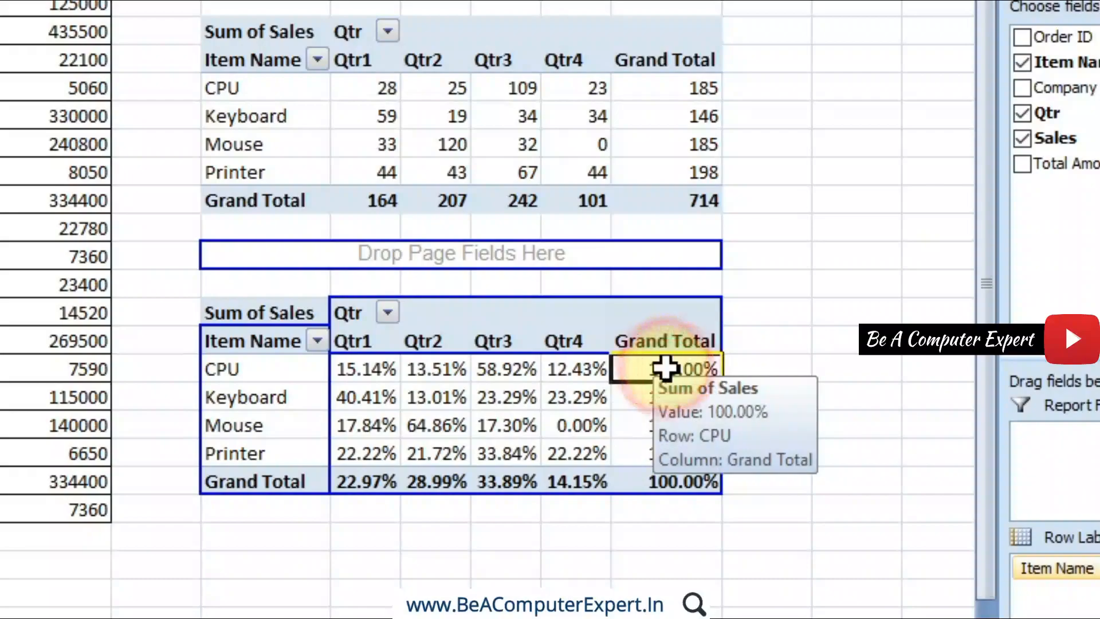
{"action": "left_click", "coordinate": [364, 374]}
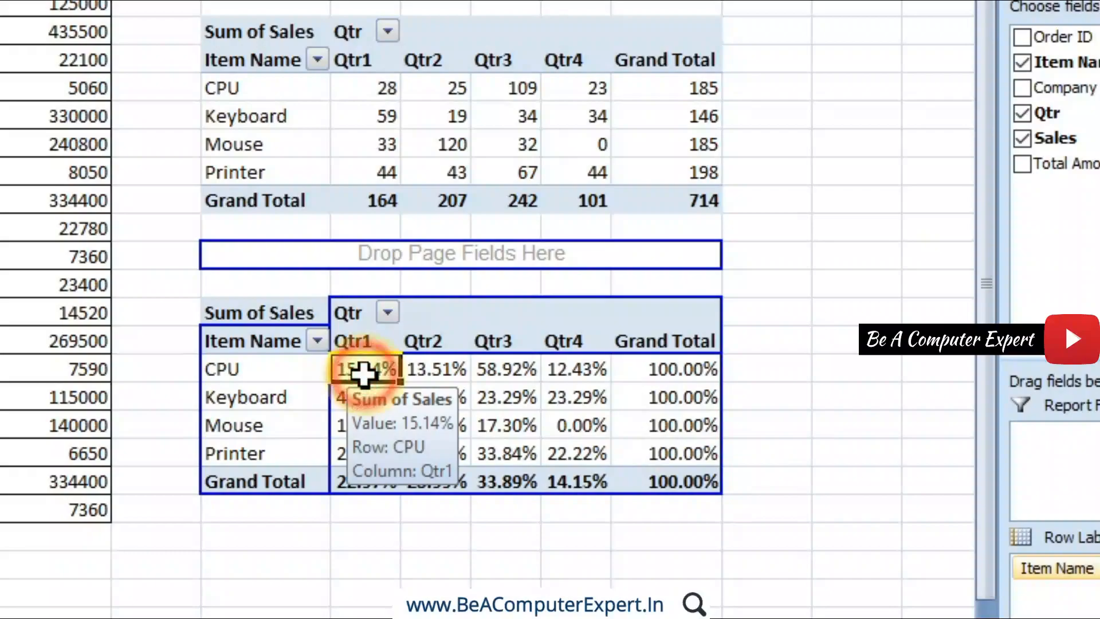
{"action": "mouse_move", "coordinate": [428, 400]}
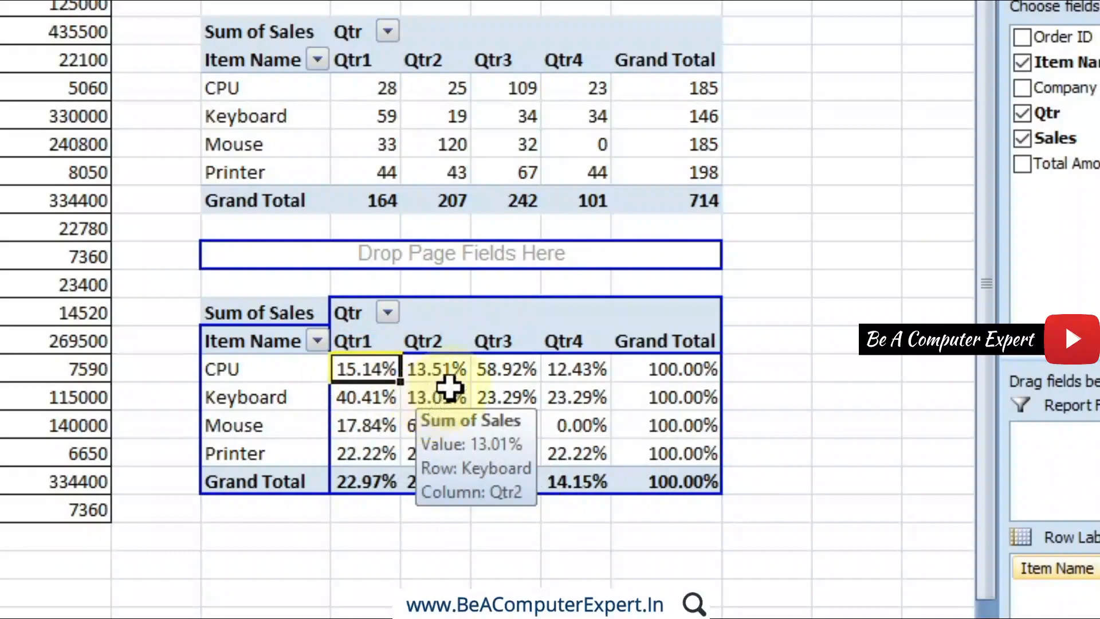
{"action": "left_click", "coordinate": [646, 367]}
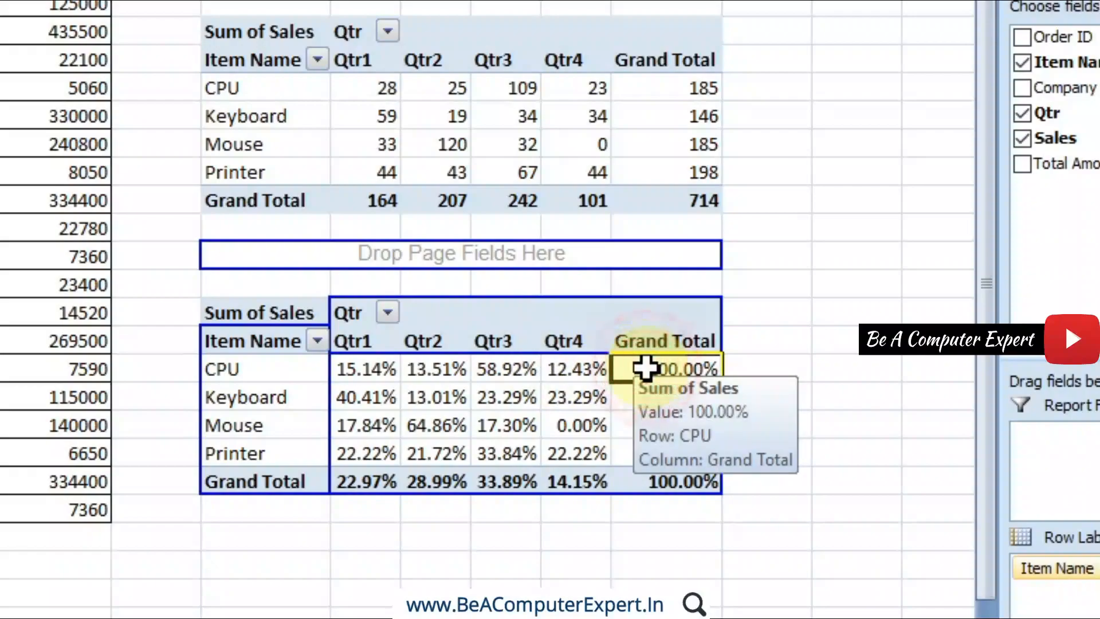
{"action": "left_click", "coordinate": [456, 370]}
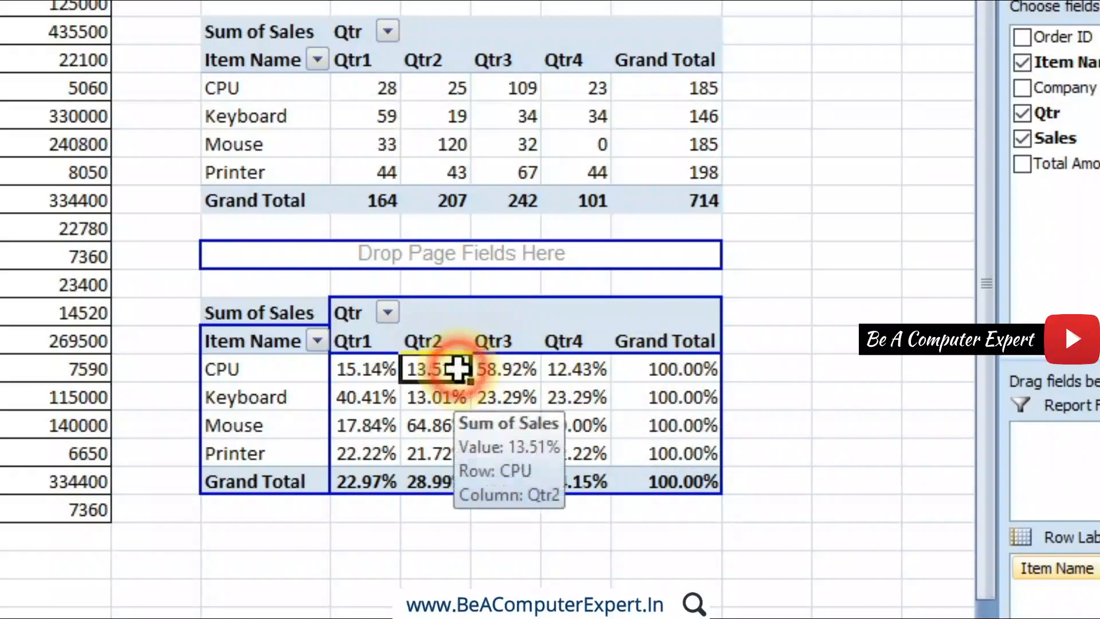
{"action": "mouse_move", "coordinate": [643, 440]}
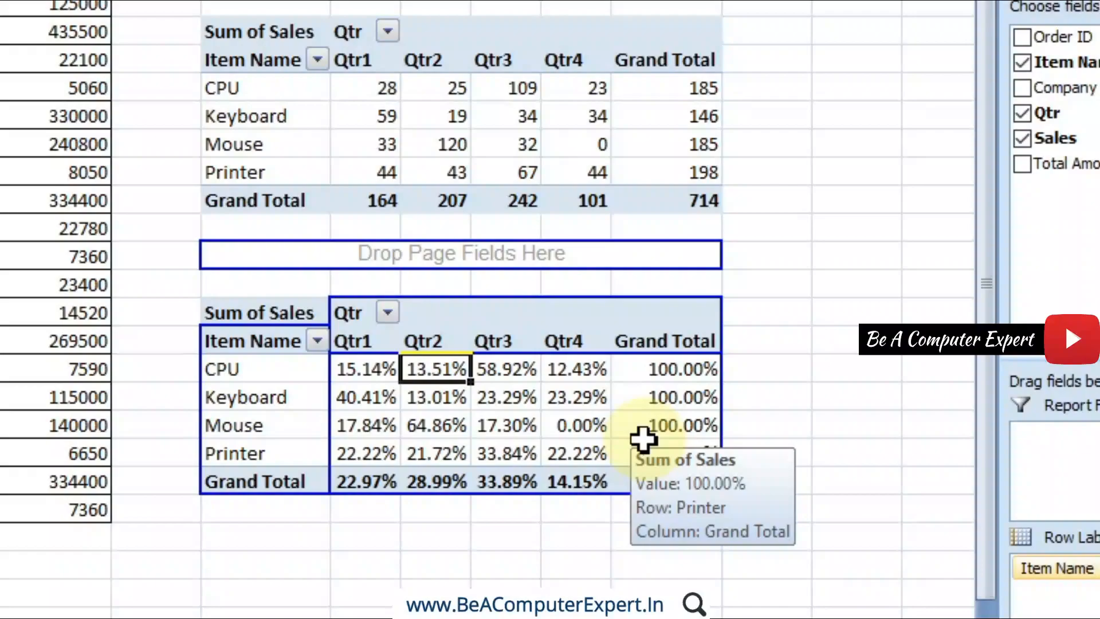
Relate CPU's quarterly sales and grand total in the original PivotTable to the matching row percentages in the lower one
{"action": "left_click", "coordinate": [677, 91]}
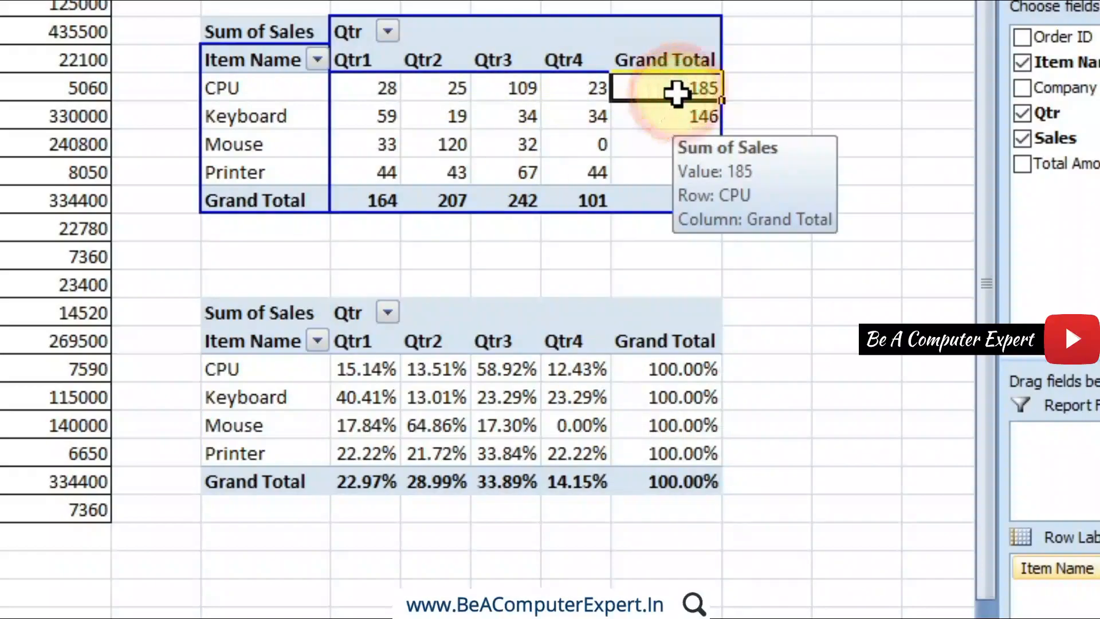
{"action": "left_click", "coordinate": [397, 88]}
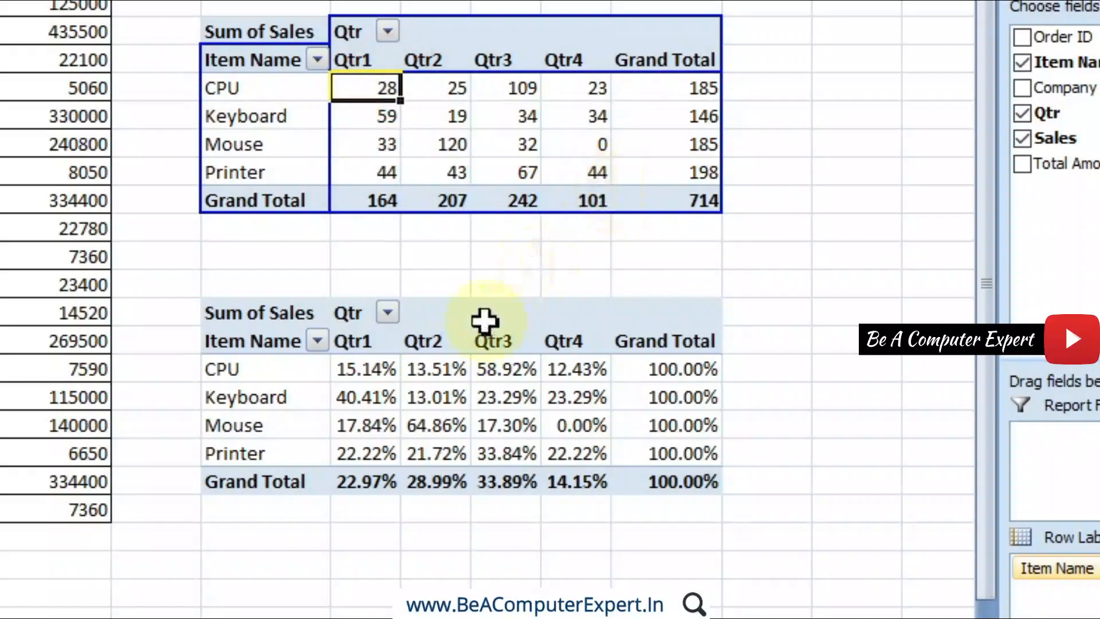
{"action": "left_click", "coordinate": [365, 372]}
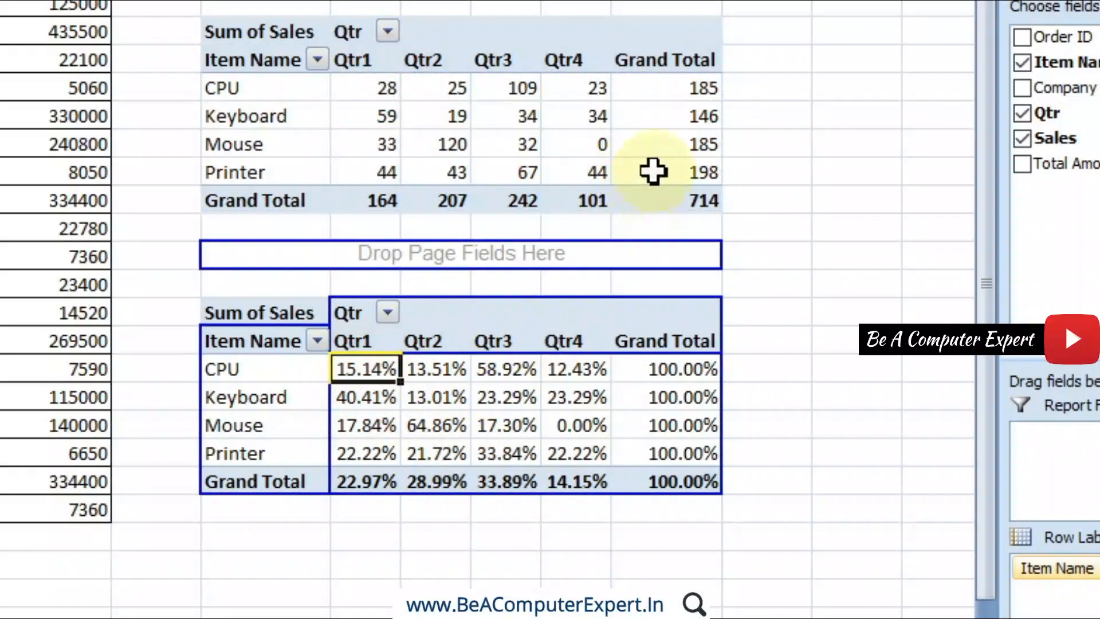
{"action": "left_click", "coordinate": [705, 89]}
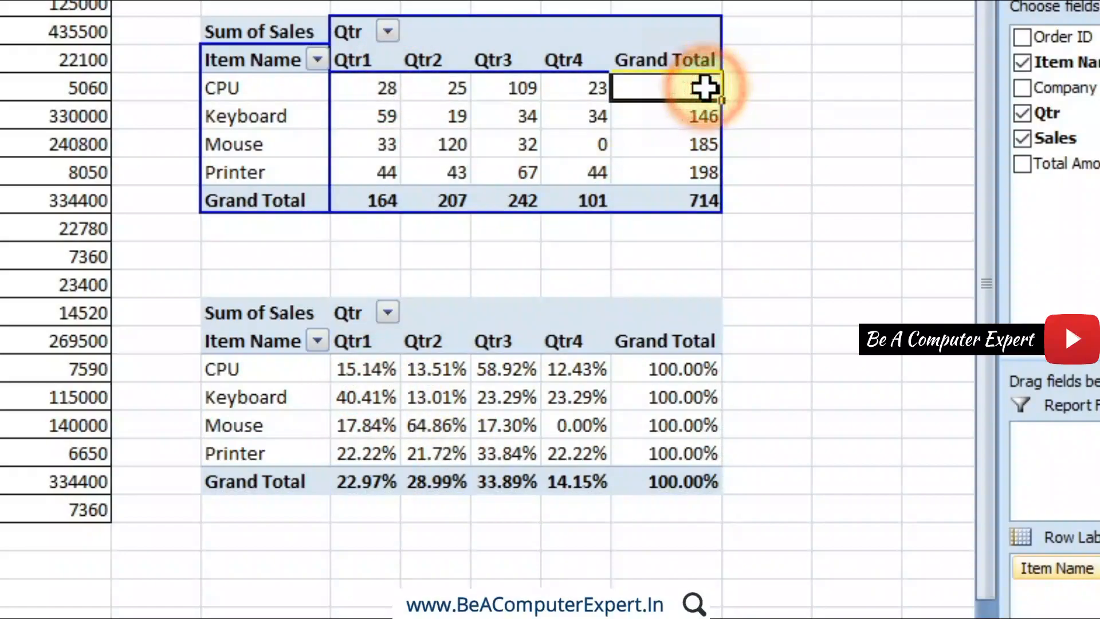
{"action": "left_click", "coordinate": [457, 87]}
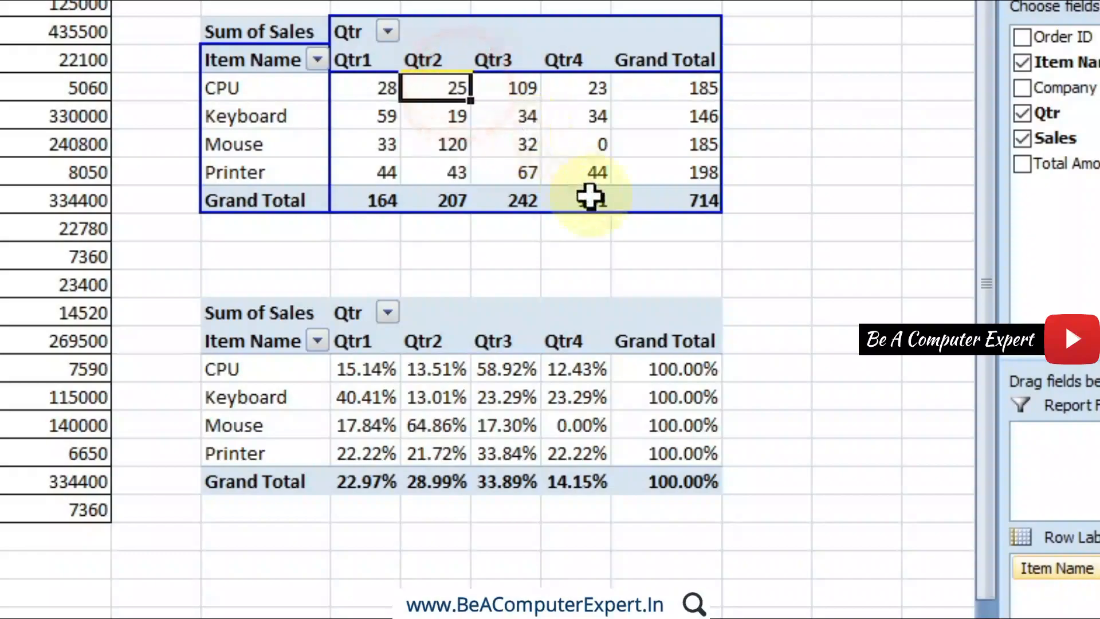
{"action": "left_click", "coordinate": [431, 370]}
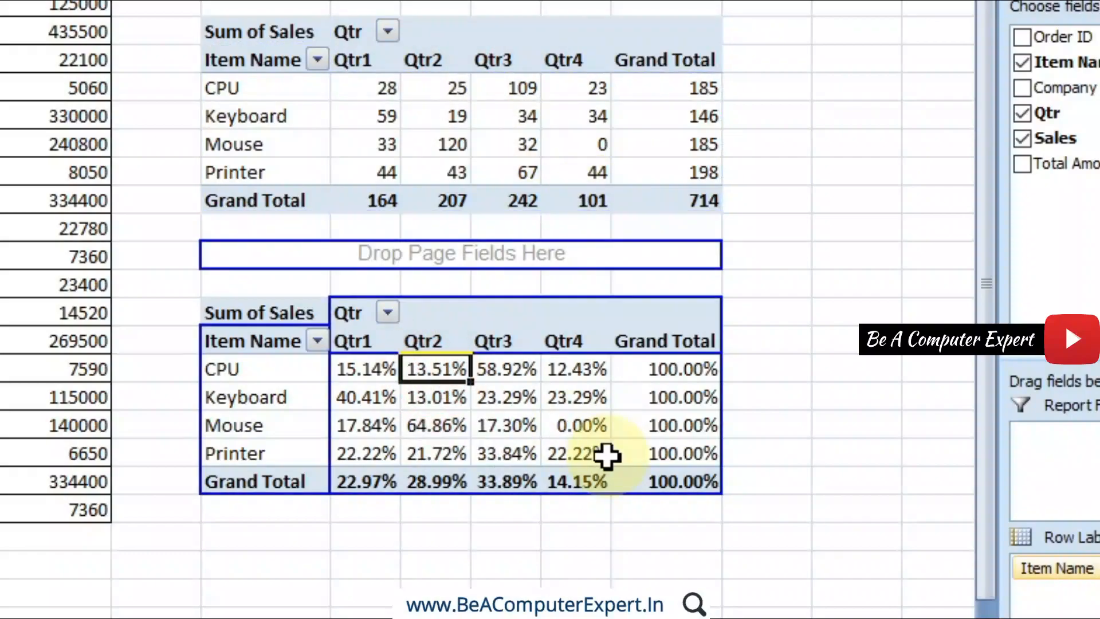
{"action": "mouse_move", "coordinate": [606, 456]}
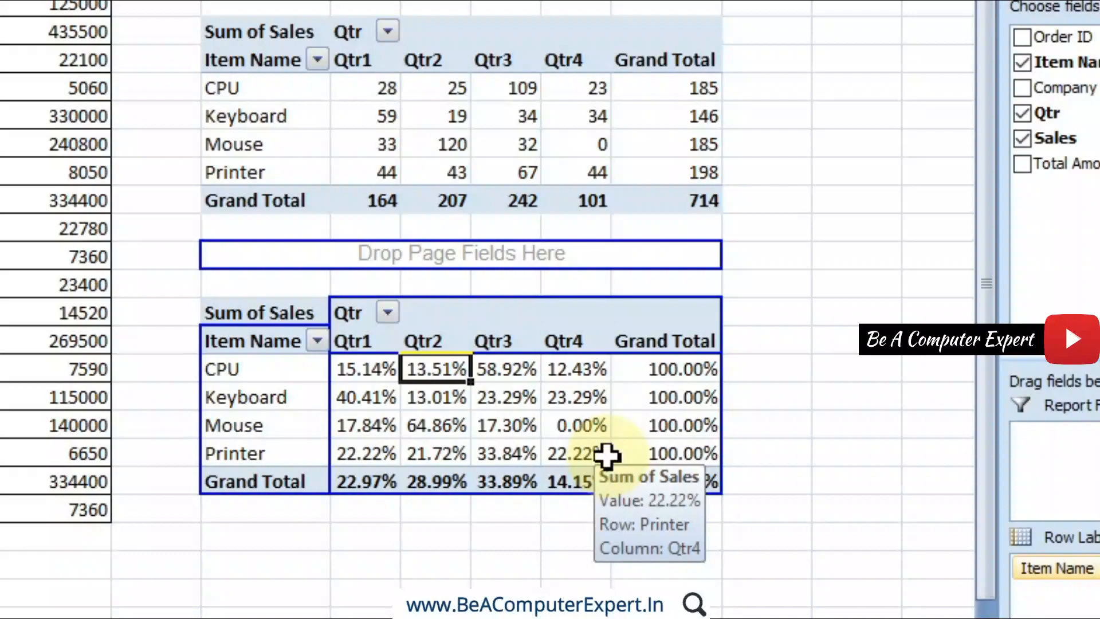
{"action": "left_click", "coordinate": [677, 373]}
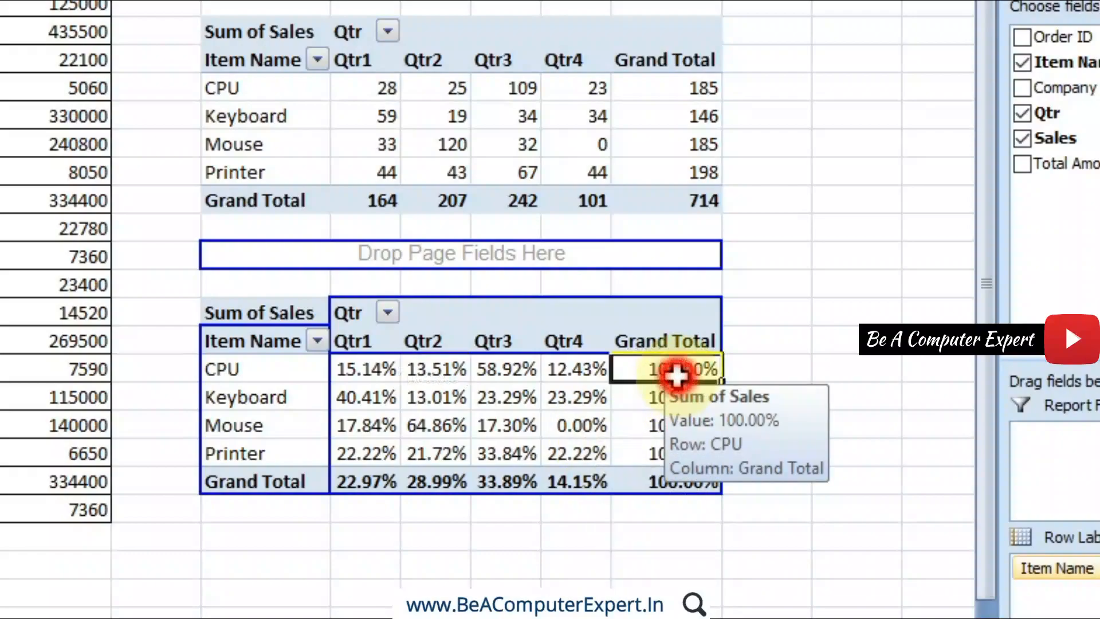
{"action": "left_click", "coordinate": [678, 87]}
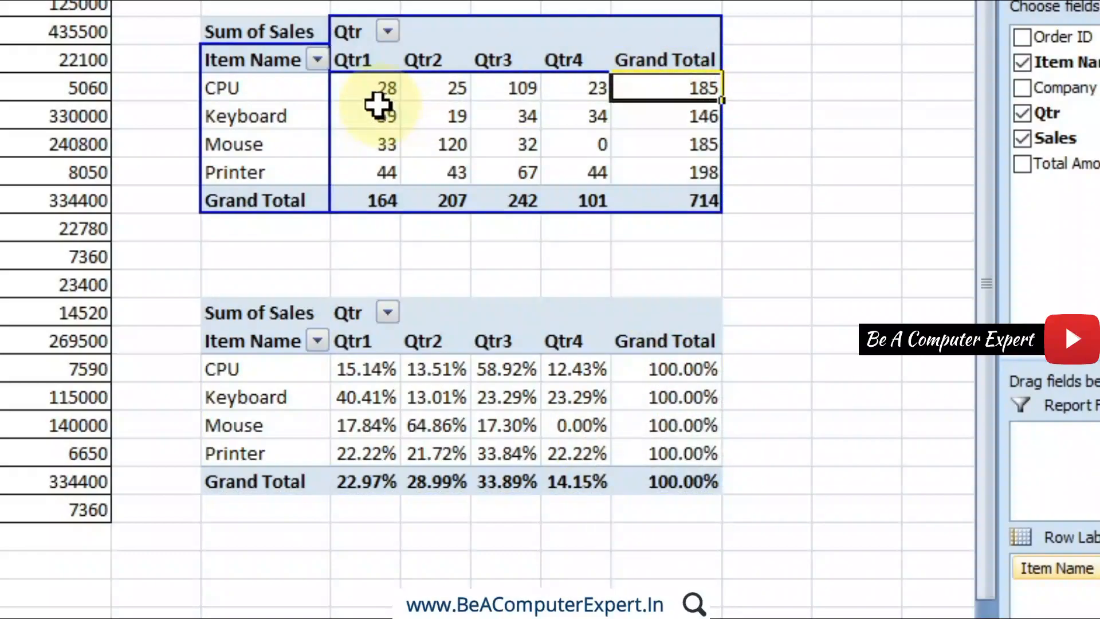
{"action": "left_click", "coordinate": [374, 90]}
{"action": "left_click", "coordinate": [437, 90]}
{"action": "left_click", "coordinate": [509, 90]}
{"action": "left_click", "coordinate": [593, 88]}
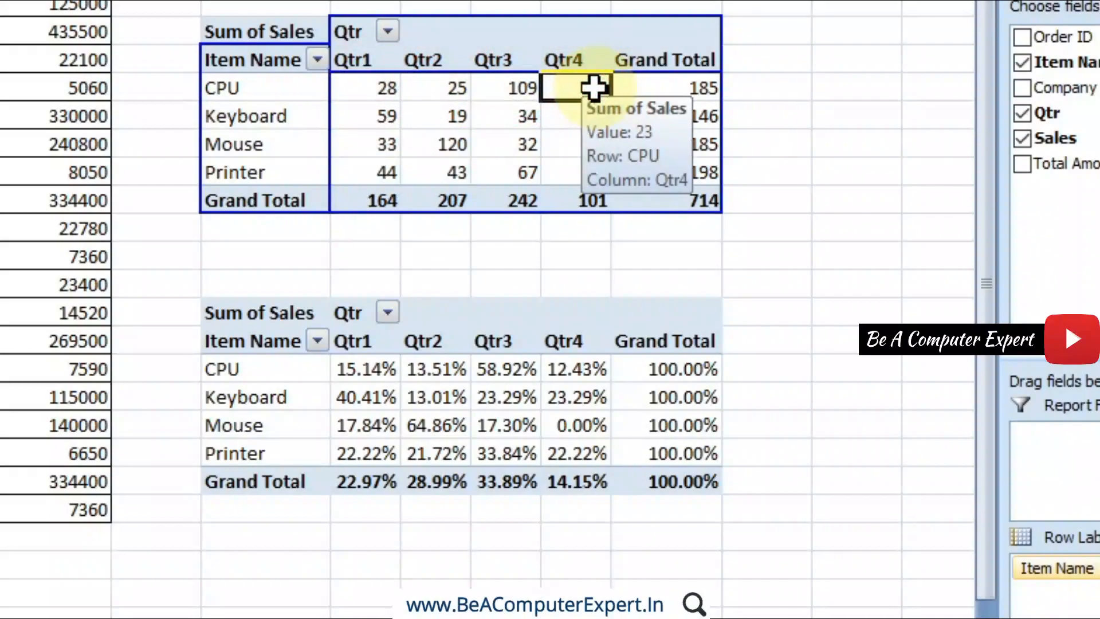
{"action": "mouse_move", "coordinate": [594, 379]}
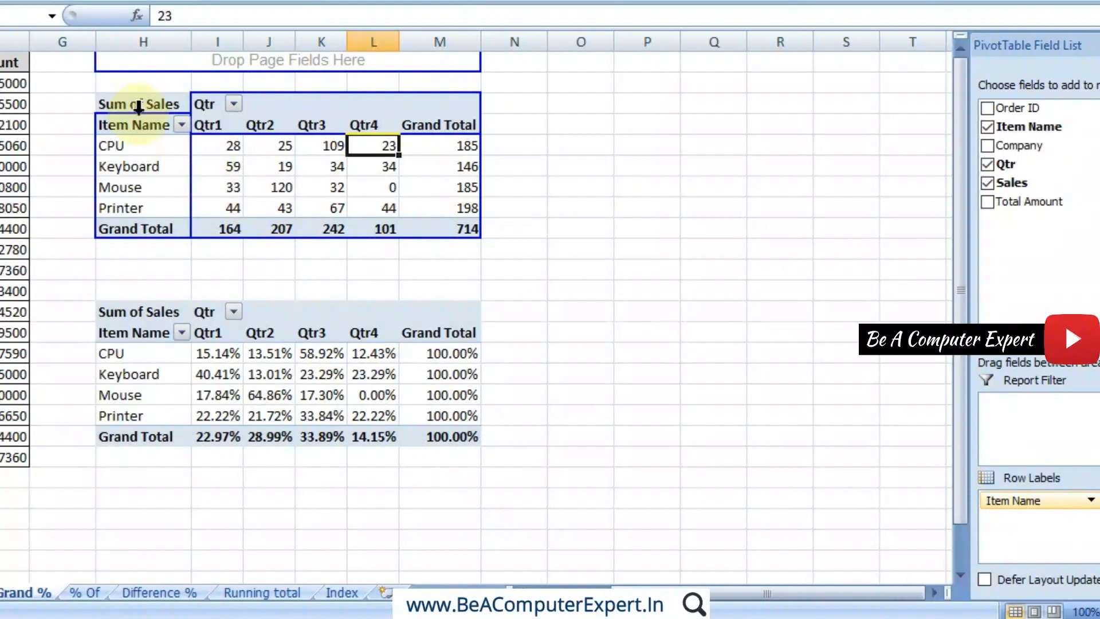
Copy the whole original PivotTable and paste a duplicate beside it, level with the original and starting in column O
{"action": "left_click", "coordinate": [117, 102]}
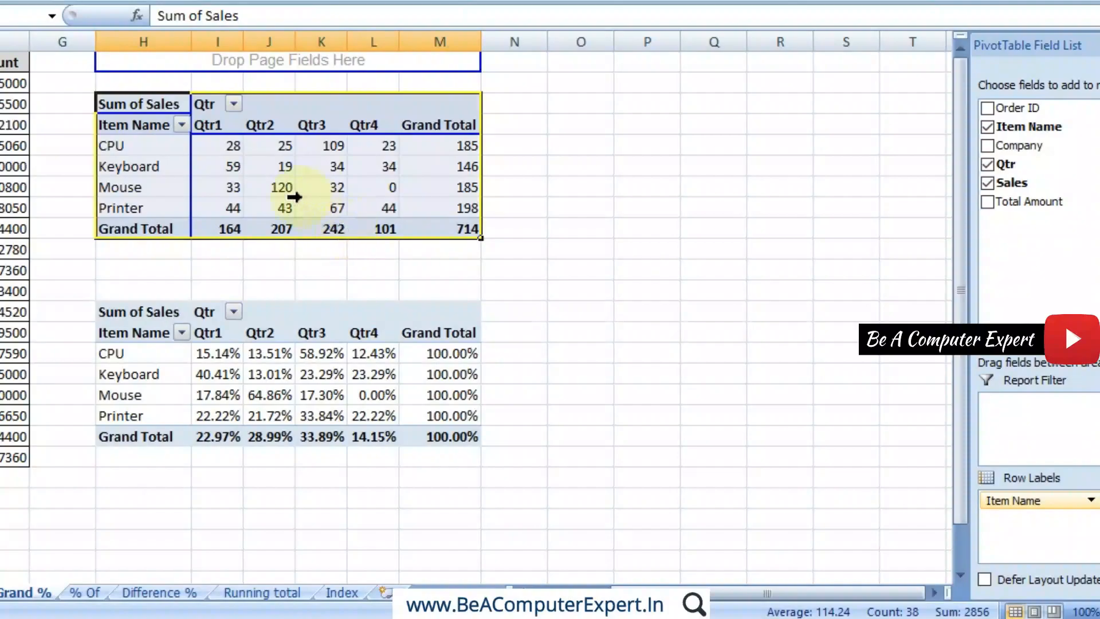
{"action": "left_click", "coordinate": [123, 86]}
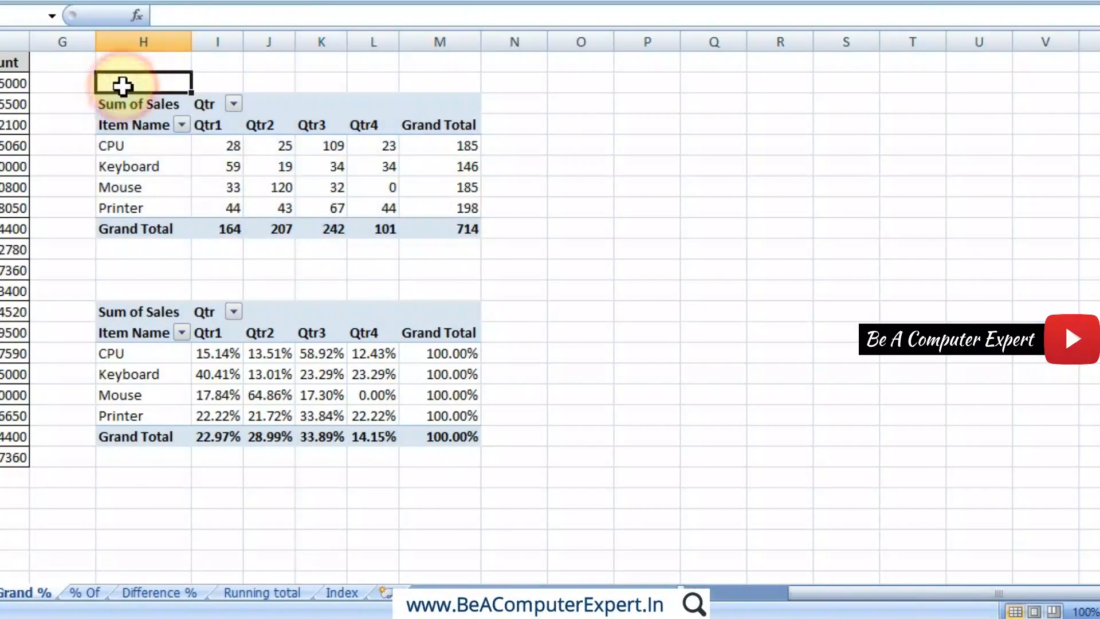
{"action": "left_click_drag", "start_coordinate": [447, 229], "coordinate": [139, 102]}
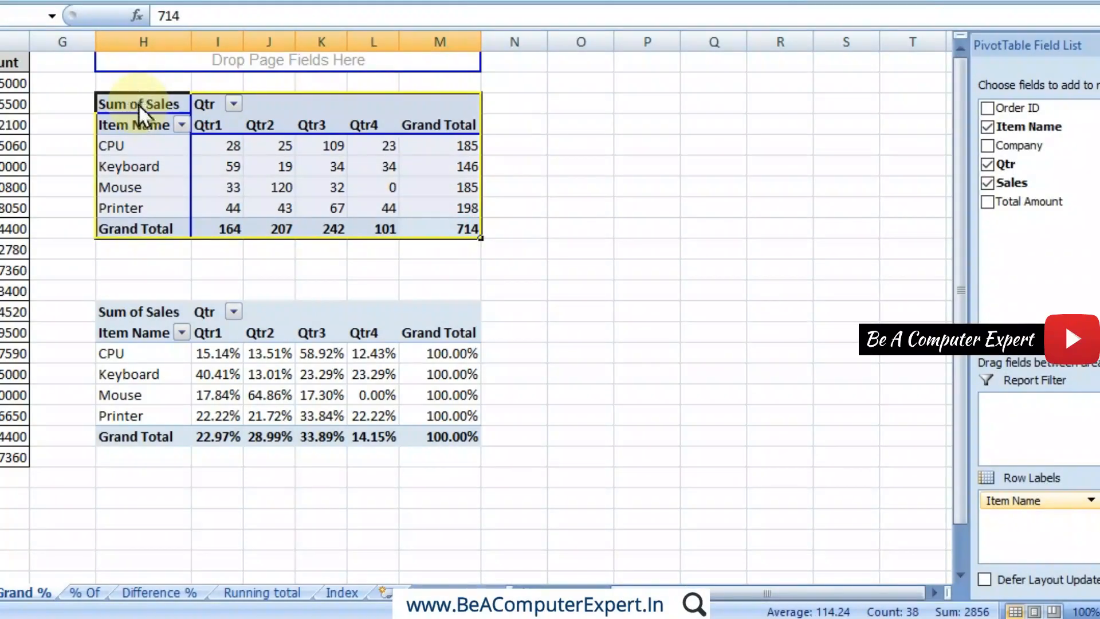
{"action": "key", "text": "ctrl+c"}
{"action": "left_click", "coordinate": [561, 104]}
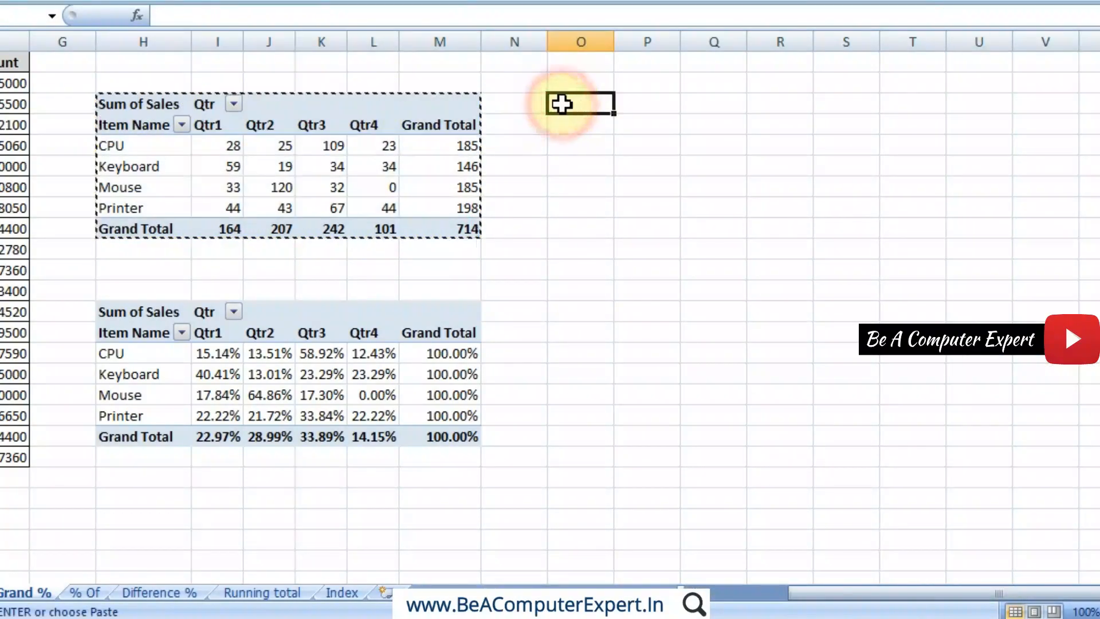
{"action": "key", "text": "ctrl+v"}
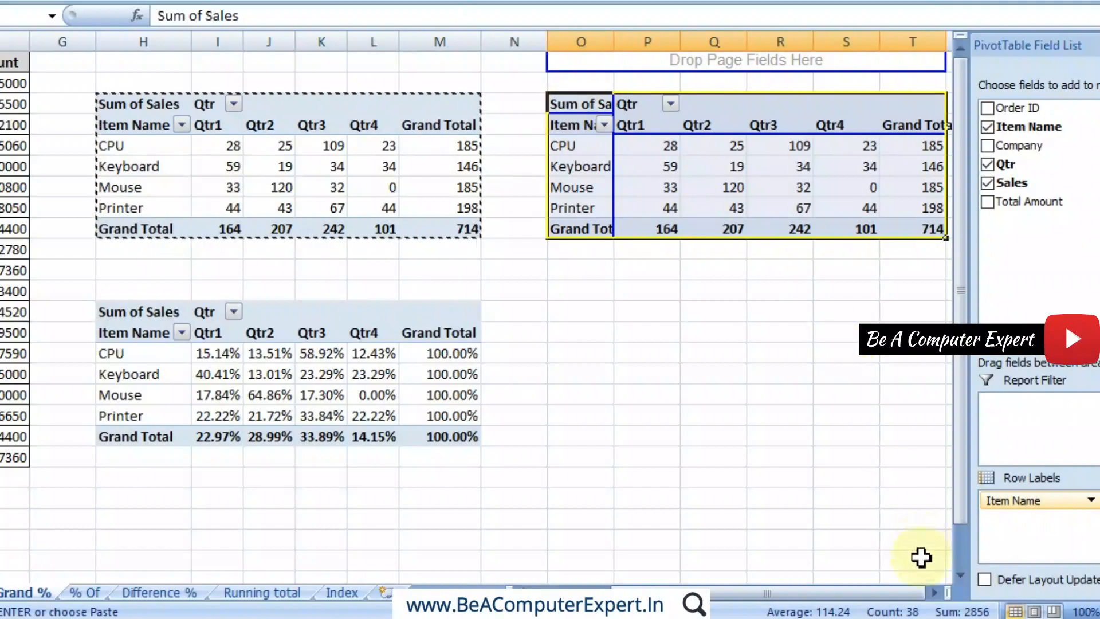
Paste another duplicate of the original PivotTable in column O, level with the % of row PivotTable
{"action": "left_click", "coordinate": [935, 592]}
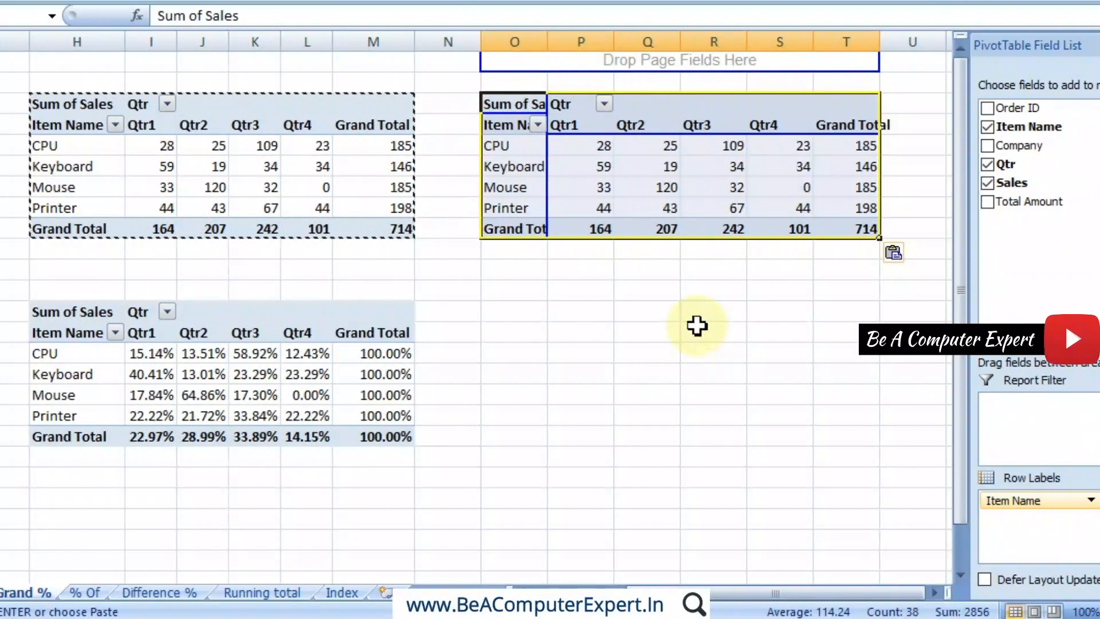
{"action": "left_click", "coordinate": [512, 309]}
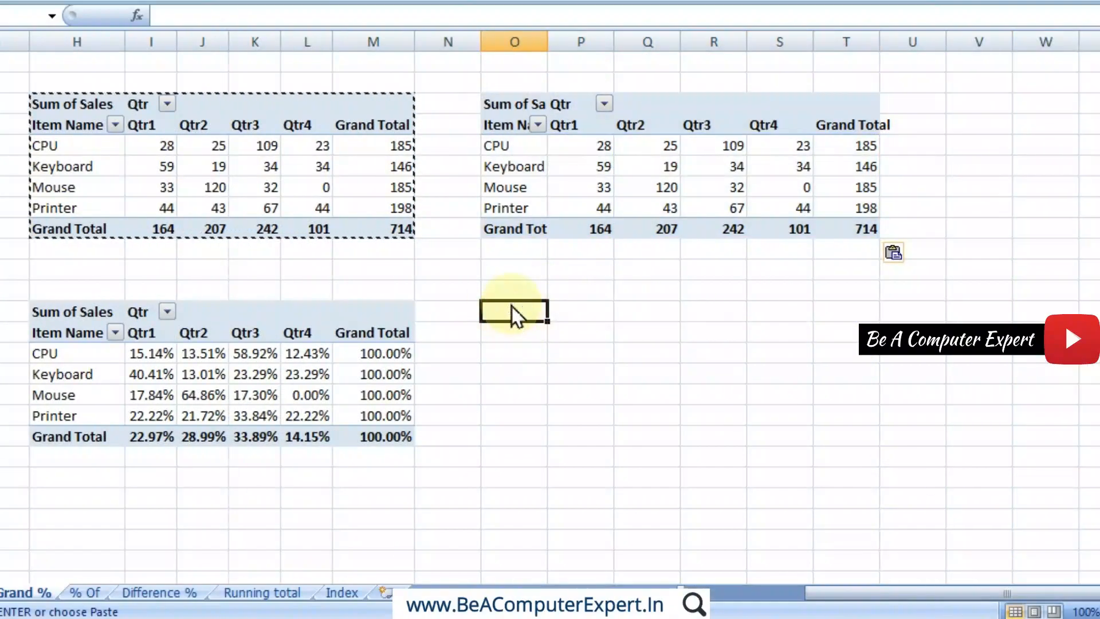
{"action": "key", "text": "ctrl+v"}
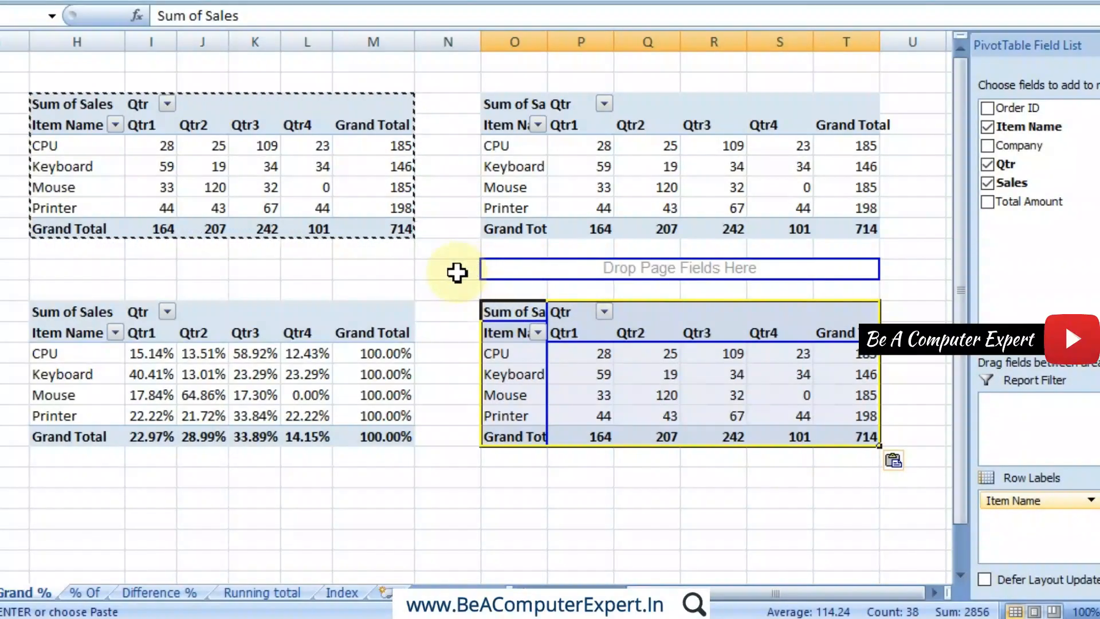
{"action": "left_click", "coordinate": [457, 272]}
Show the Sum of Sales values as % of column in the upper duplicate PivotTable starting in column O
{"action": "left_click", "coordinate": [533, 166]}
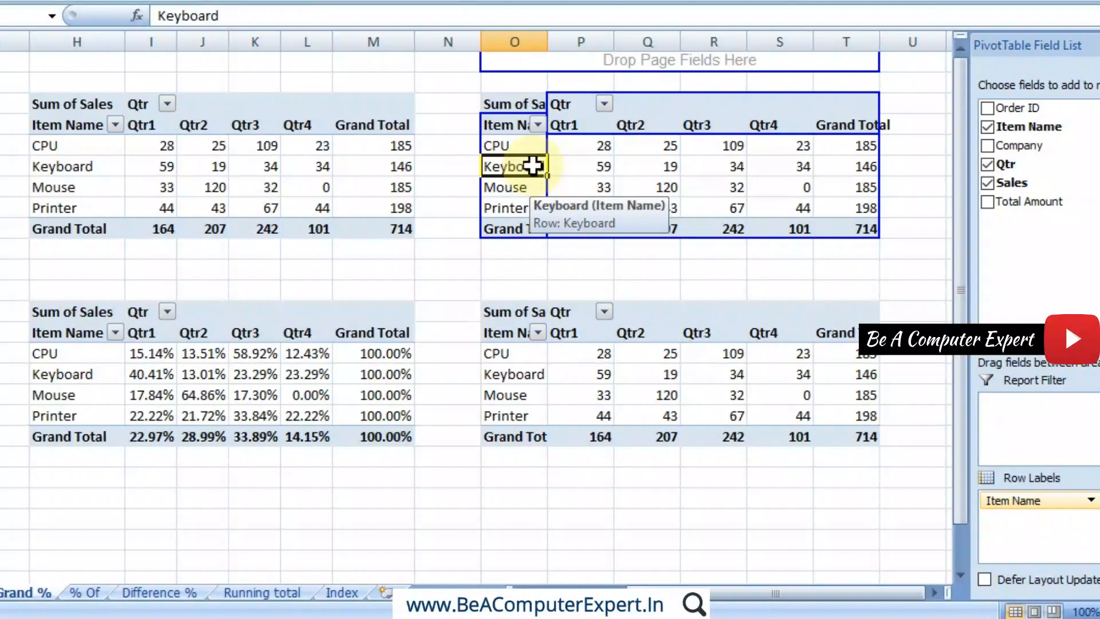
{"action": "right_click", "coordinate": [849, 150]}
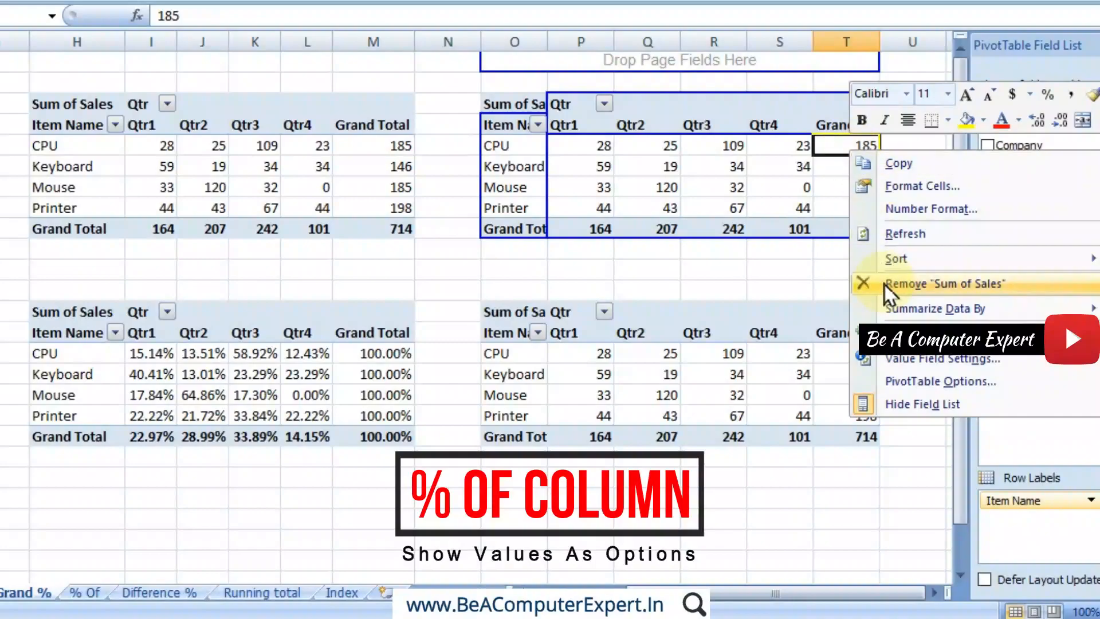
{"action": "left_click", "coordinate": [907, 361]}
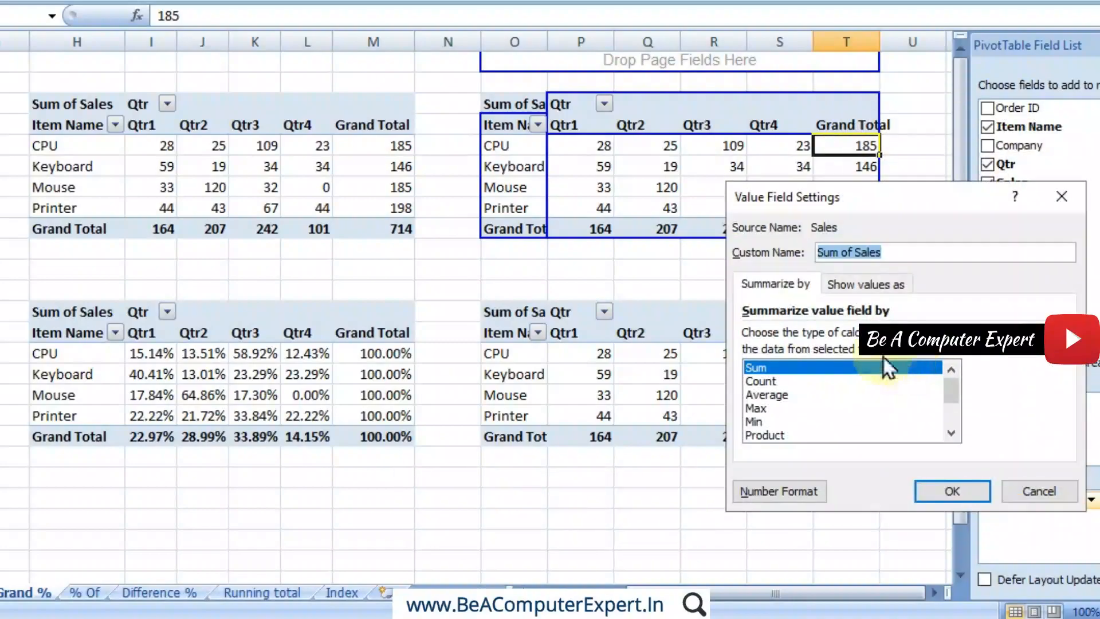
{"action": "left_click_drag", "start_coordinate": [845, 201], "coordinate": [530, 147]}
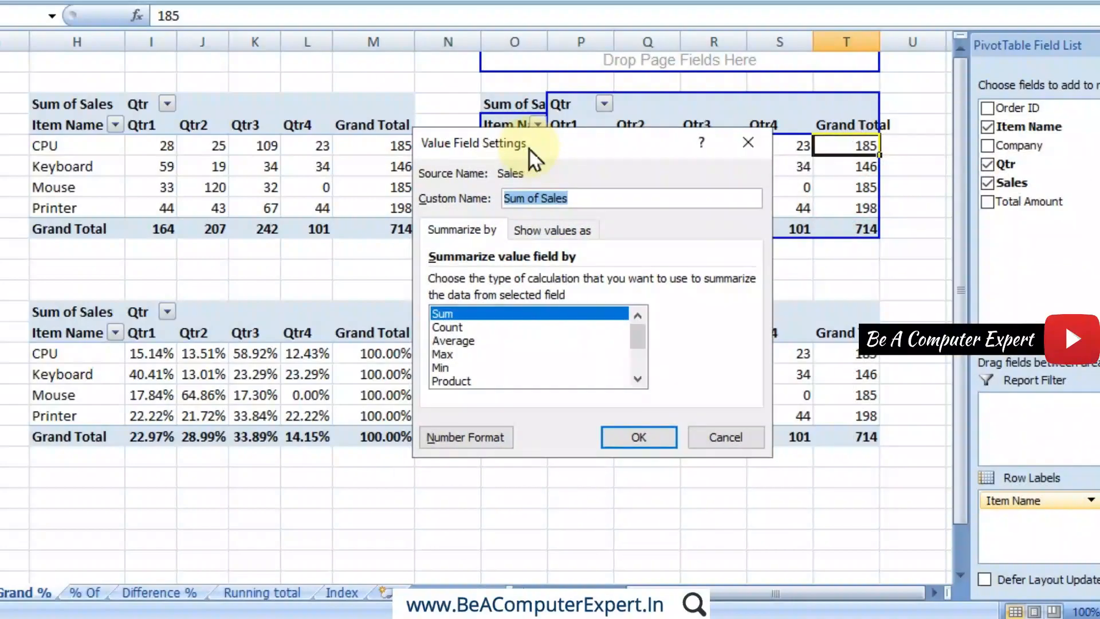
{"action": "left_click", "coordinate": [548, 233]}
{"action": "left_click", "coordinate": [748, 280]}
{"action": "left_click", "coordinate": [748, 281]}
{"action": "left_click", "coordinate": [747, 367]}
{"action": "left_click", "coordinate": [747, 366]}
{"action": "left_click", "coordinate": [747, 367]}
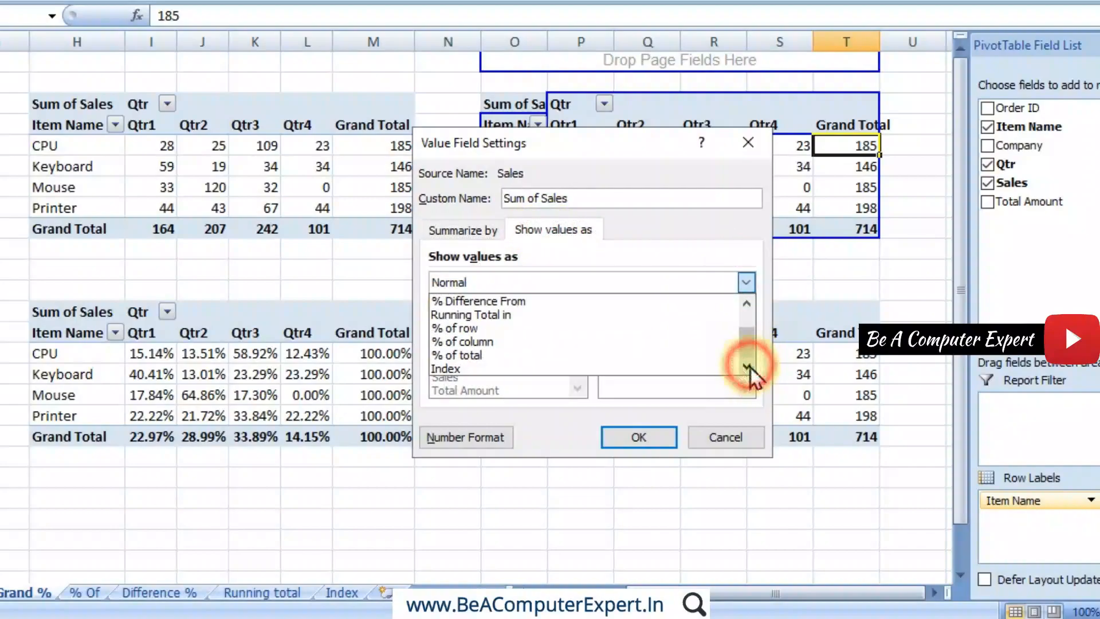
{"action": "left_click", "coordinate": [453, 345]}
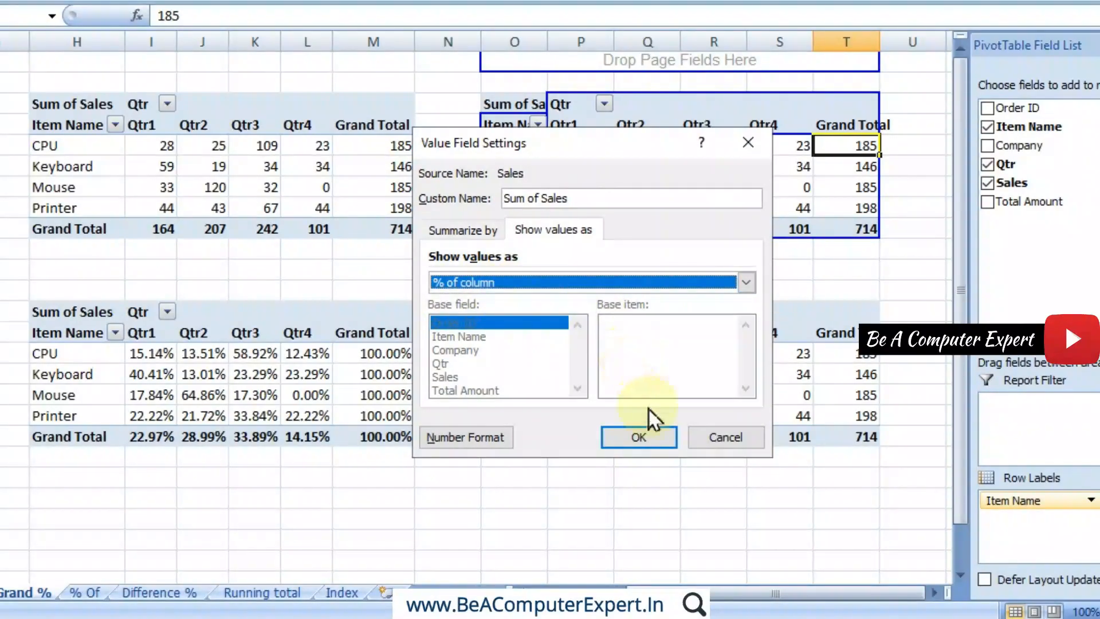
{"action": "left_click", "coordinate": [646, 438]}
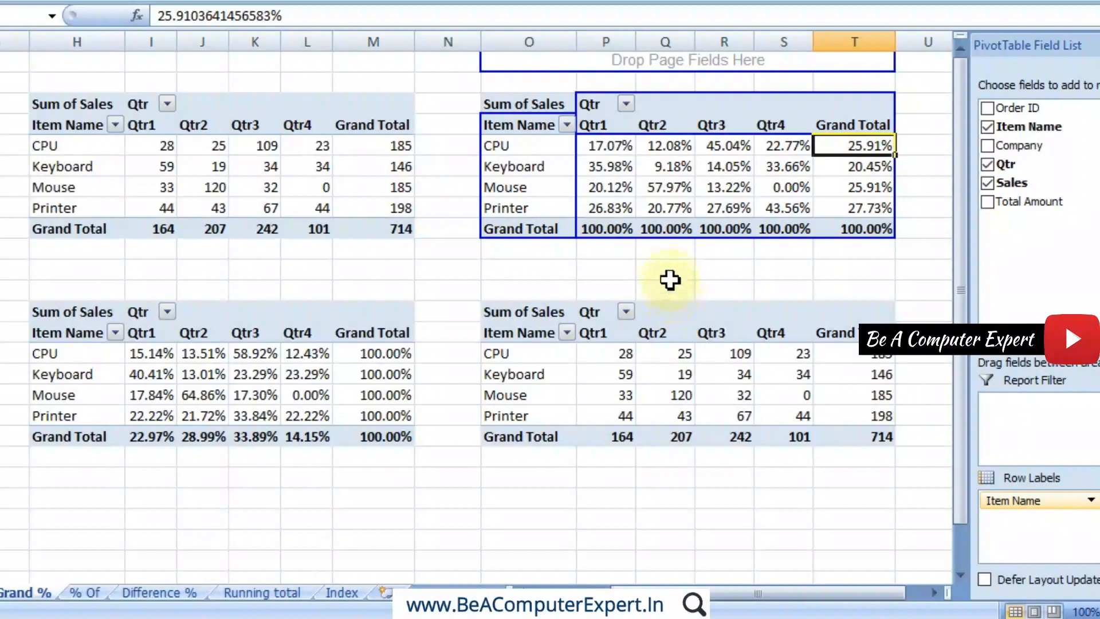
Examine the grand total column and the CPU row's quarterly percentages in the % of column PivotTable
{"action": "left_click_drag", "start_coordinate": [852, 147], "coordinate": [856, 214]}
{"action": "left_click_drag", "start_coordinate": [626, 150], "coordinate": [799, 147]}
{"action": "left_click", "coordinate": [870, 150]}
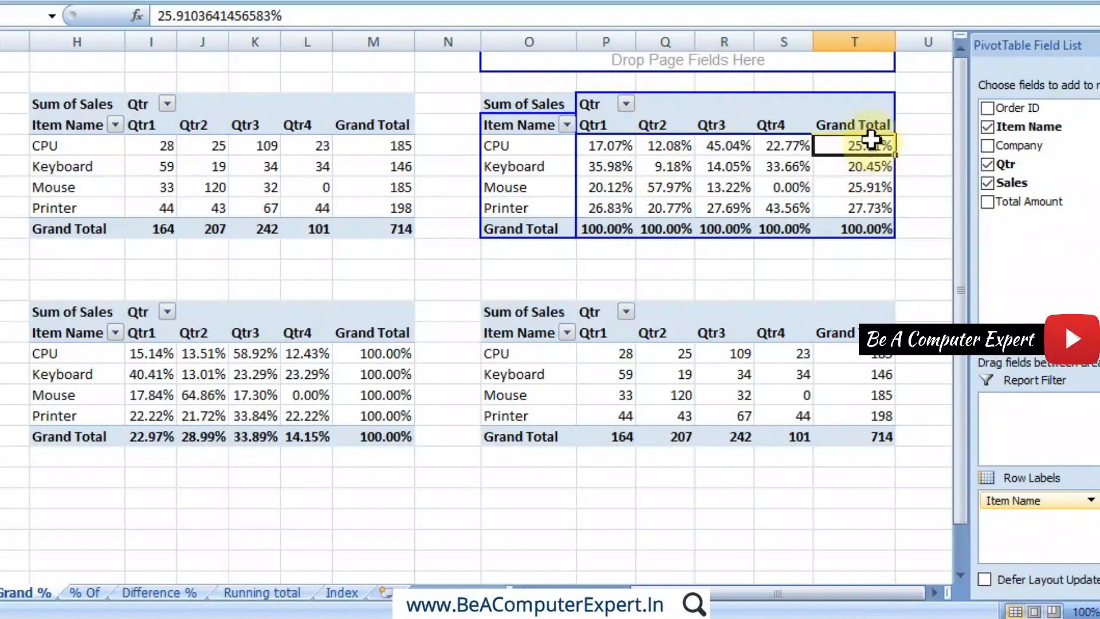
Check the Qtr1 and Qtr2 item percentages against their column grand totals in the % of column PivotTable
{"action": "left_click", "coordinate": [617, 228]}
{"action": "left_click_drag", "start_coordinate": [604, 145], "coordinate": [606, 214]}
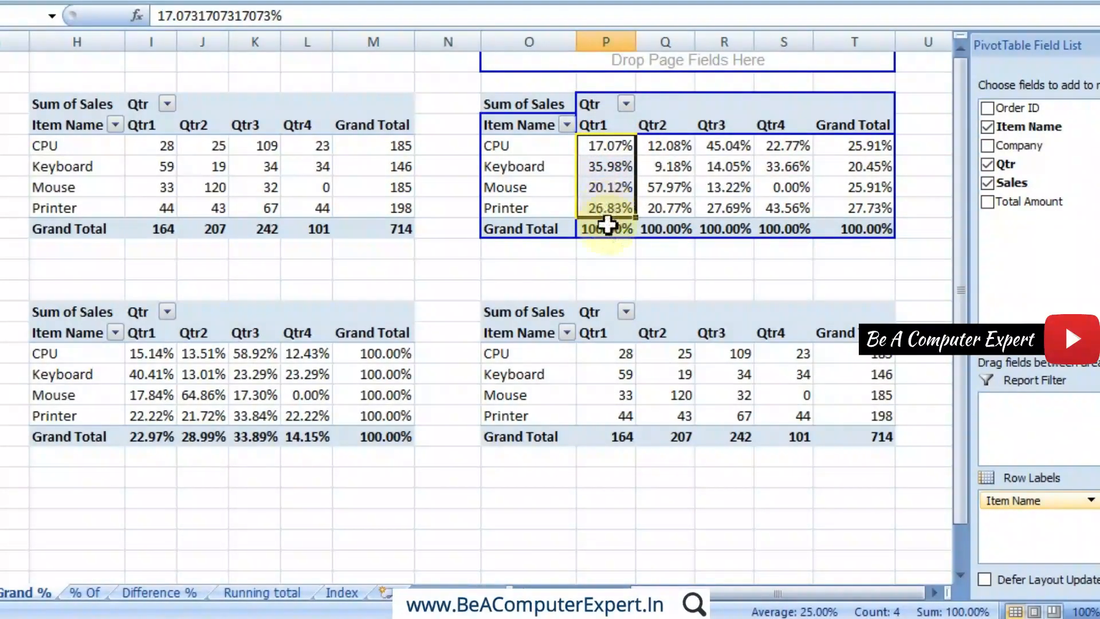
{"action": "left_click", "coordinate": [606, 229]}
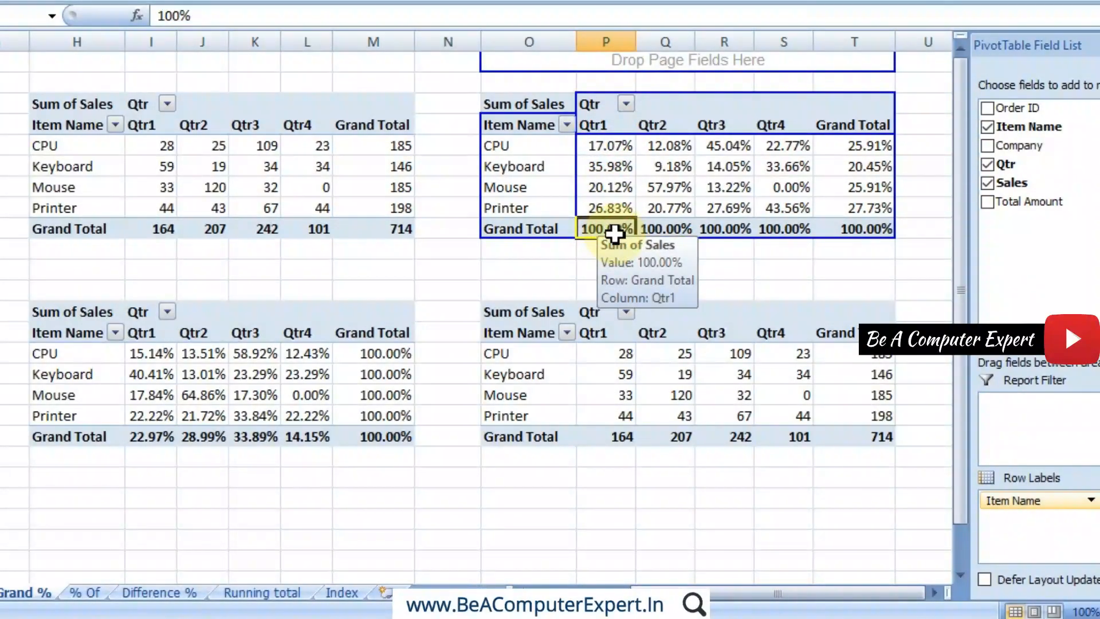
{"action": "left_click_drag", "start_coordinate": [659, 143], "coordinate": [660, 202]}
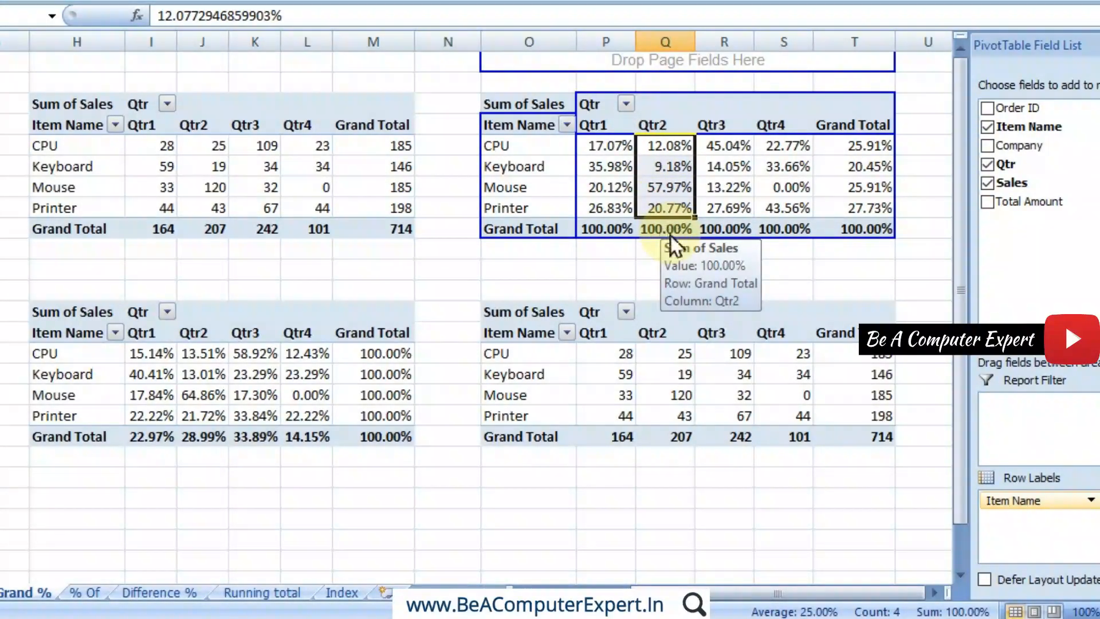
{"action": "left_click", "coordinate": [667, 231]}
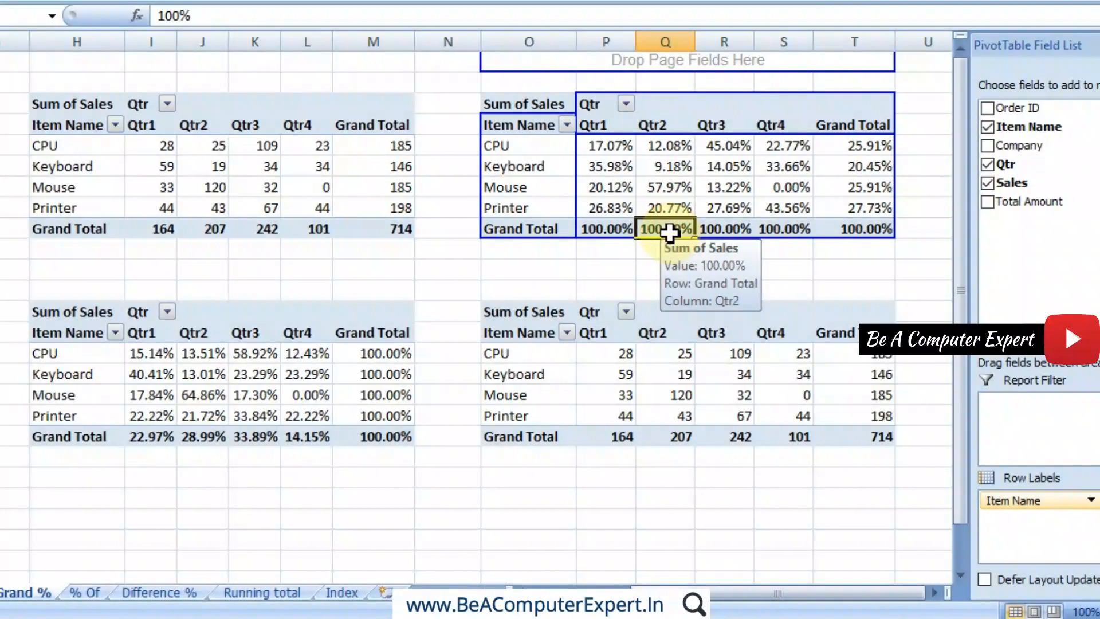
{"action": "left_click_drag", "start_coordinate": [602, 148], "coordinate": [598, 207]}
{"action": "left_click", "coordinate": [603, 231]}
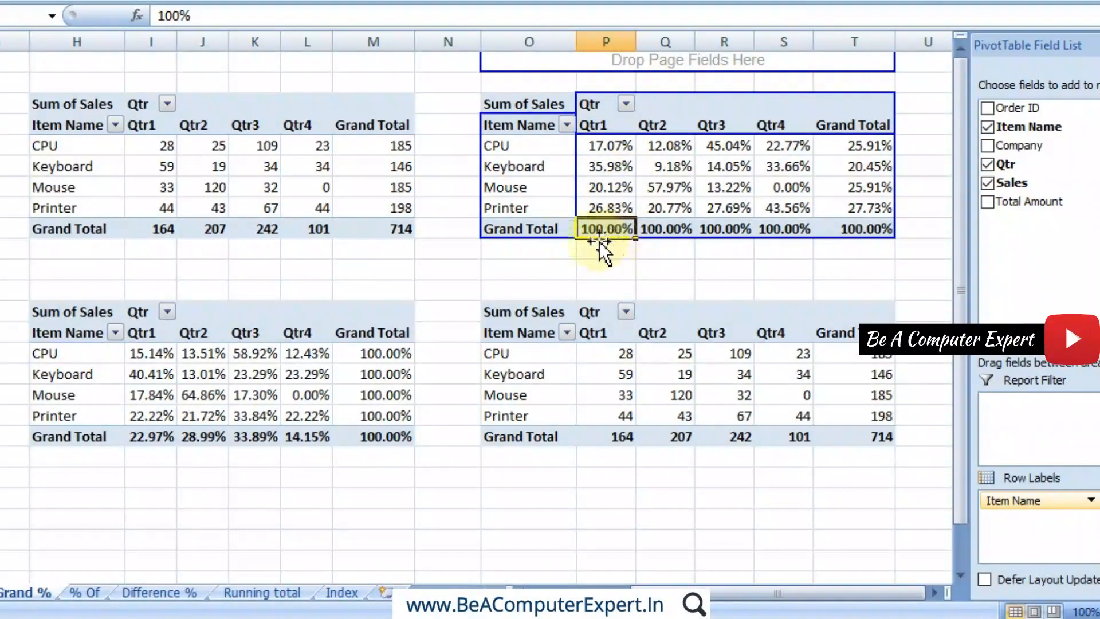
Relate CPU's Qtr1 sales and the Qtr1 grand total in the original PivotTable to their column percentages in the duplicate
{"action": "left_click", "coordinate": [156, 229]}
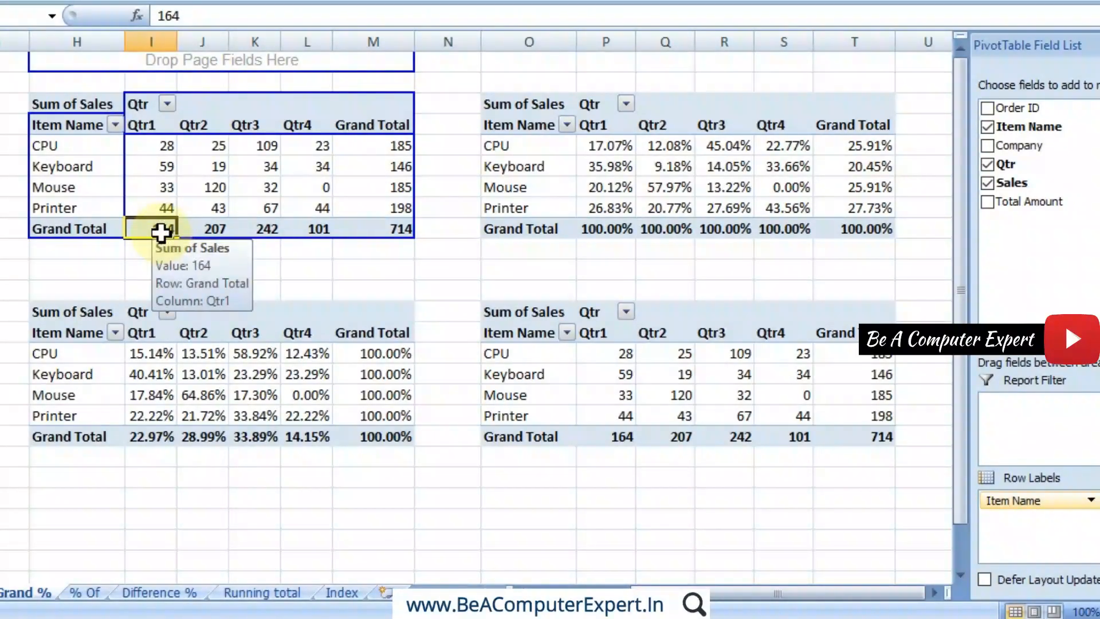
{"action": "left_click", "coordinate": [155, 148]}
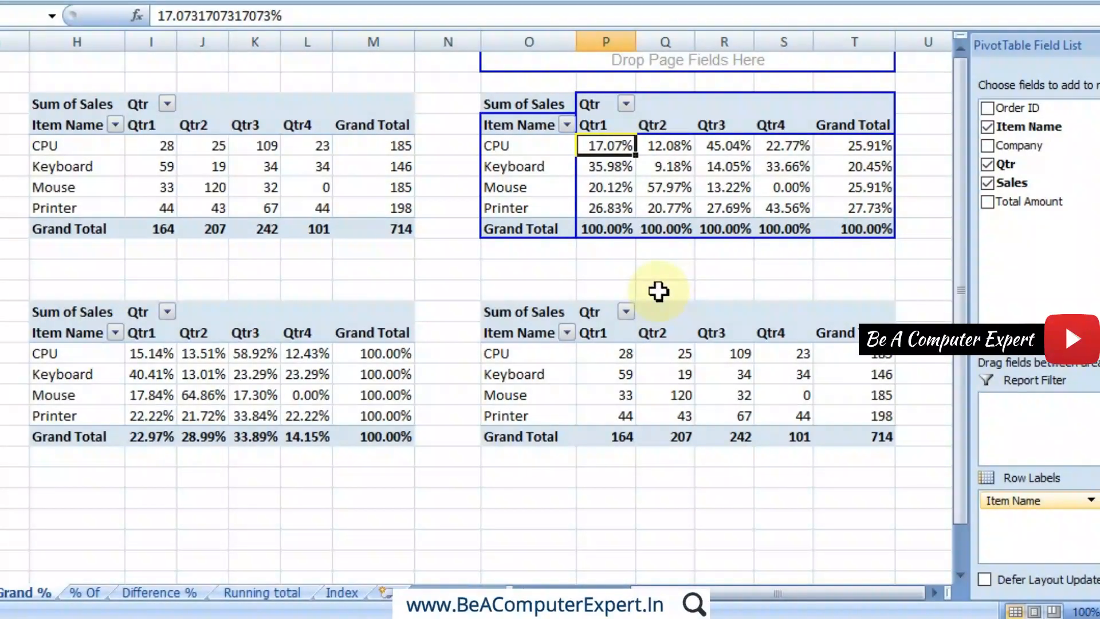
{"action": "left_click", "coordinate": [613, 232]}
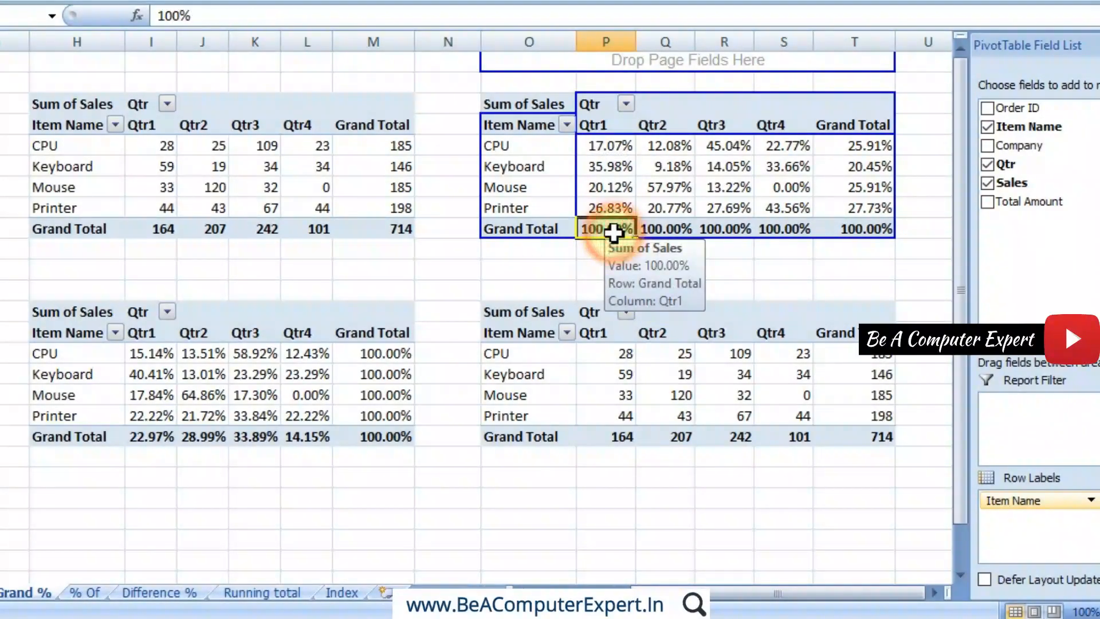
Compare Keyboard's Qtr1 sales and the Qtr1 grand total in the original with the matching column percentages in the duplicate
{"action": "left_click", "coordinate": [163, 228]}
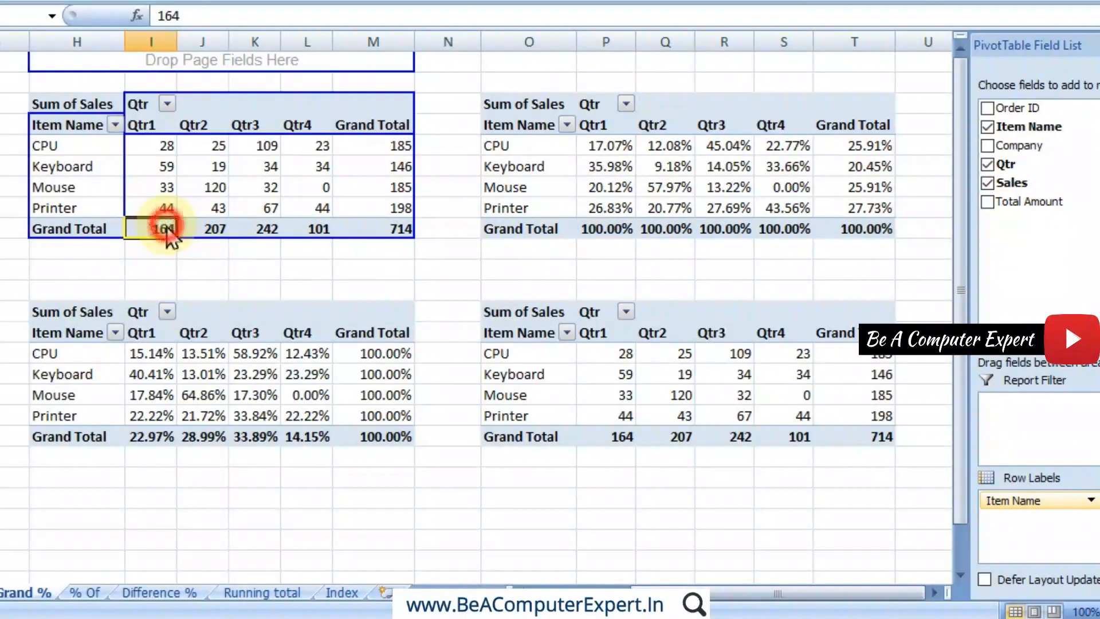
{"action": "left_click", "coordinate": [168, 170]}
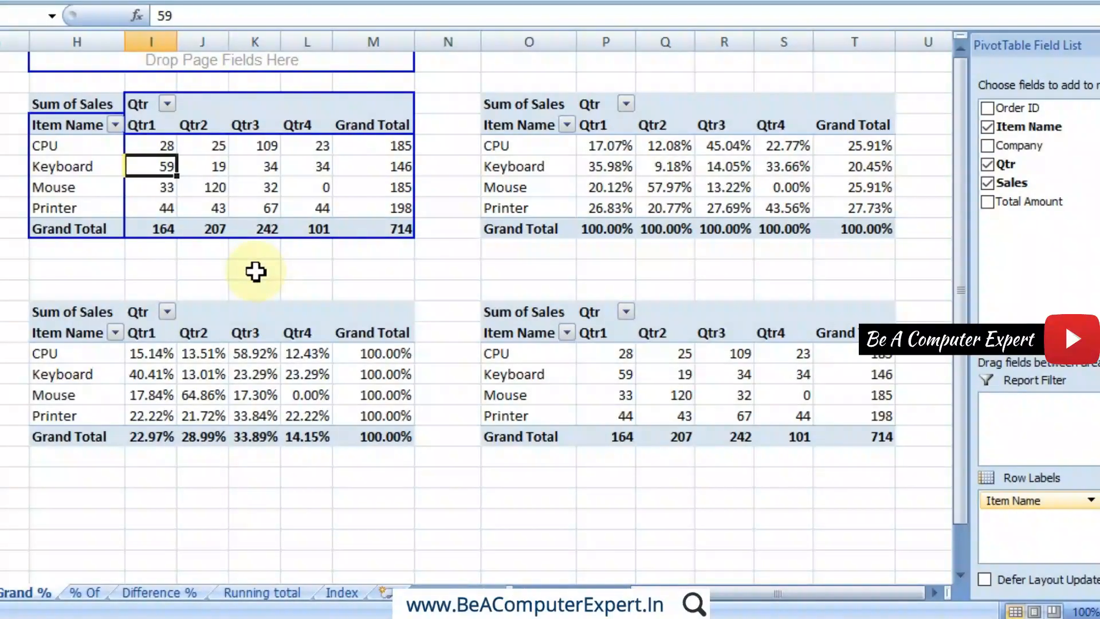
{"action": "left_click", "coordinate": [610, 168]}
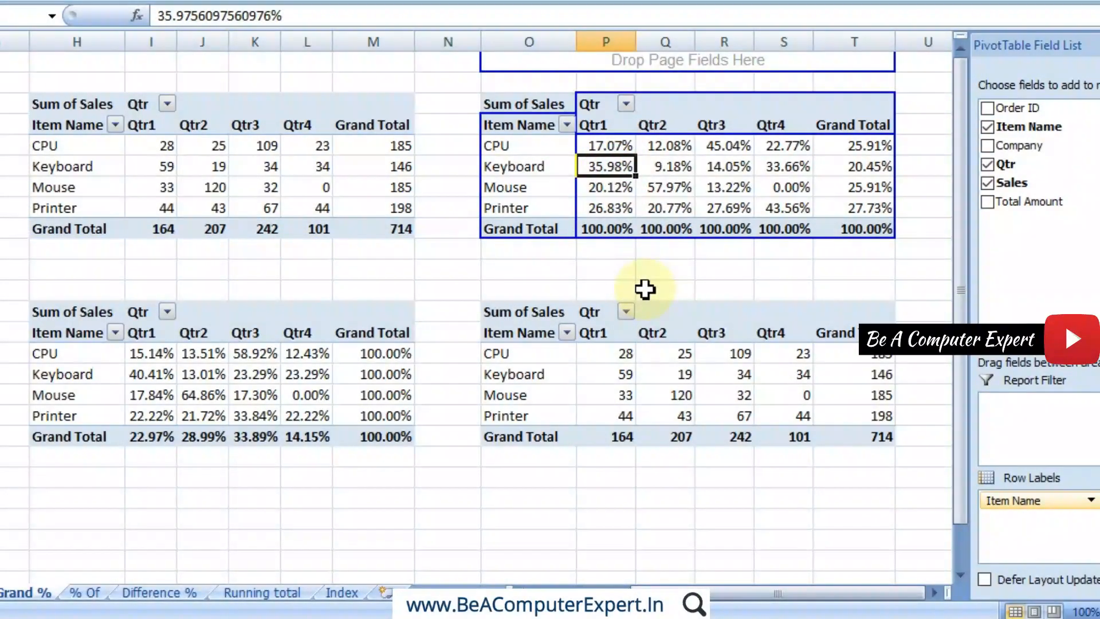
{"action": "left_click", "coordinate": [153, 229]}
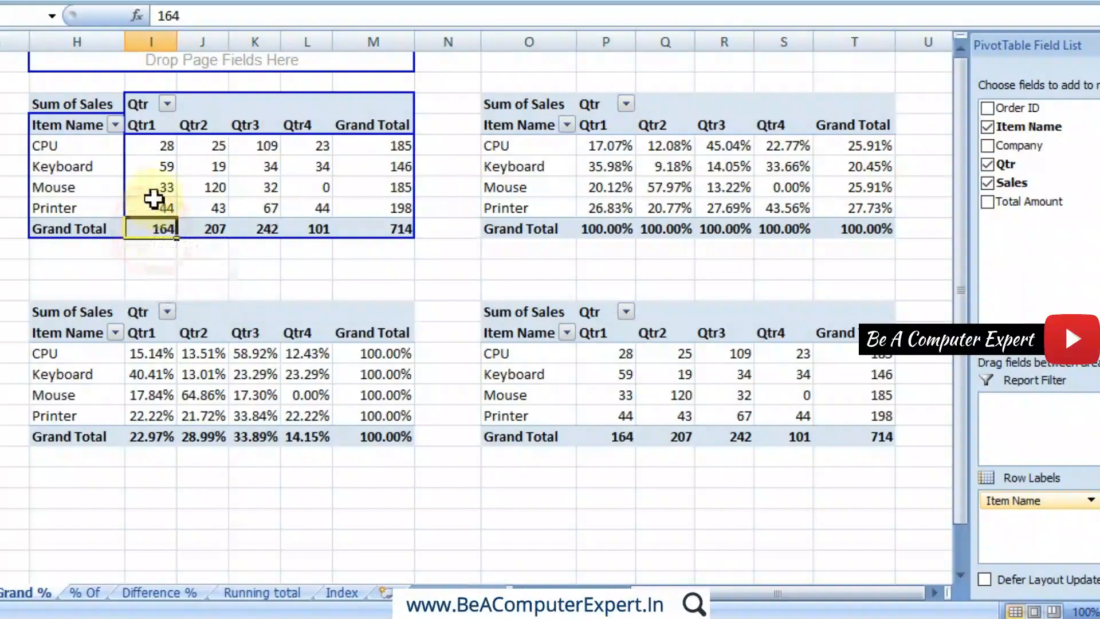
{"action": "left_click", "coordinate": [153, 167]}
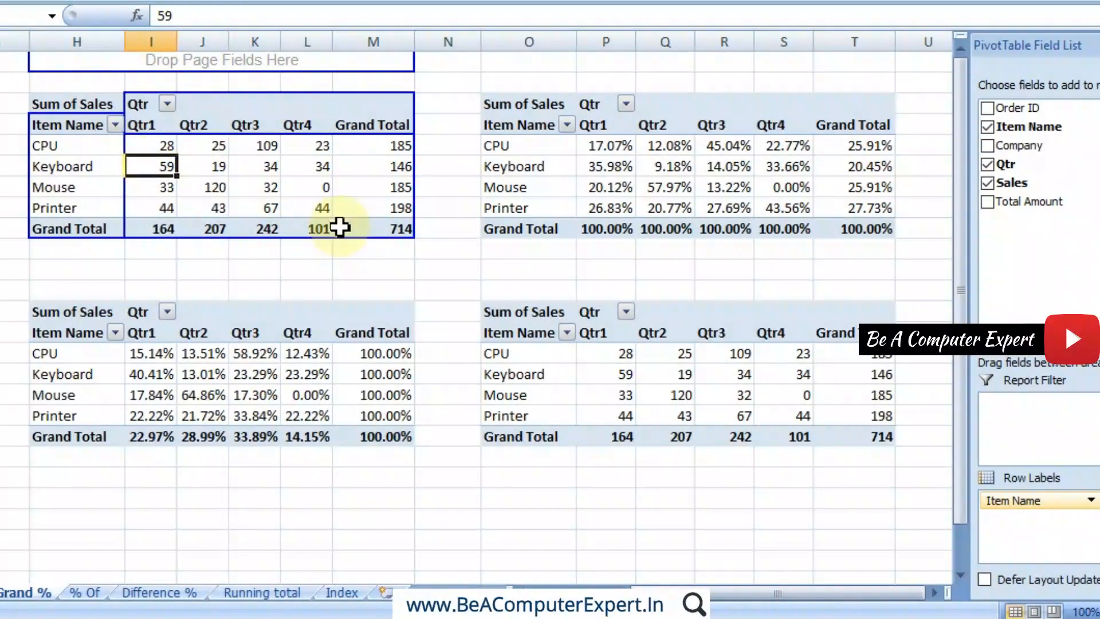
{"action": "left_click", "coordinate": [608, 167]}
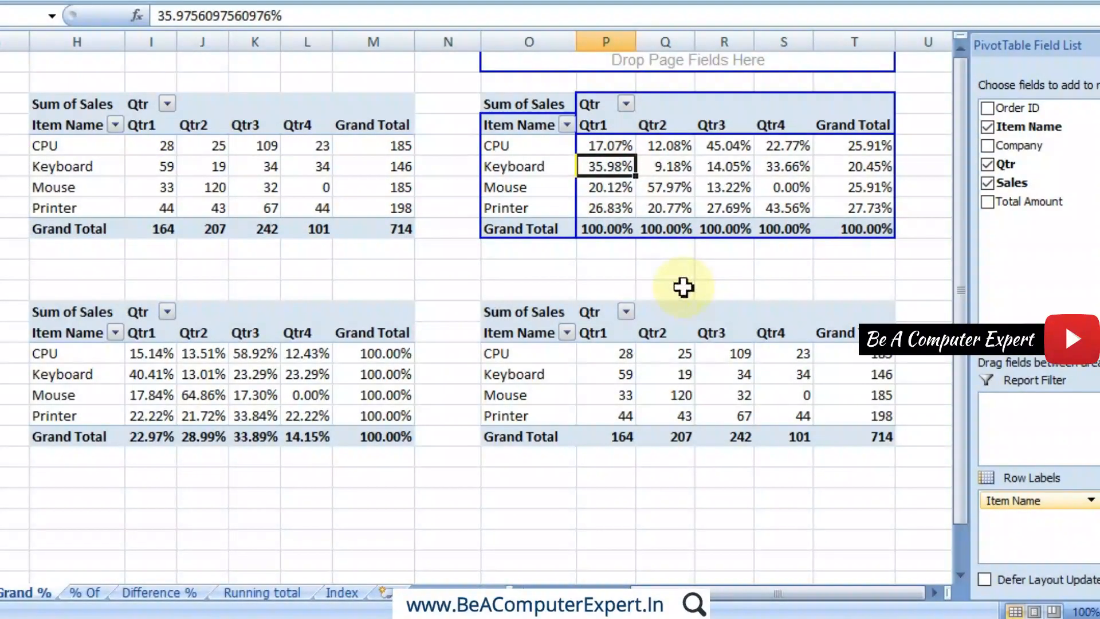
{"action": "left_click", "coordinate": [610, 228]}
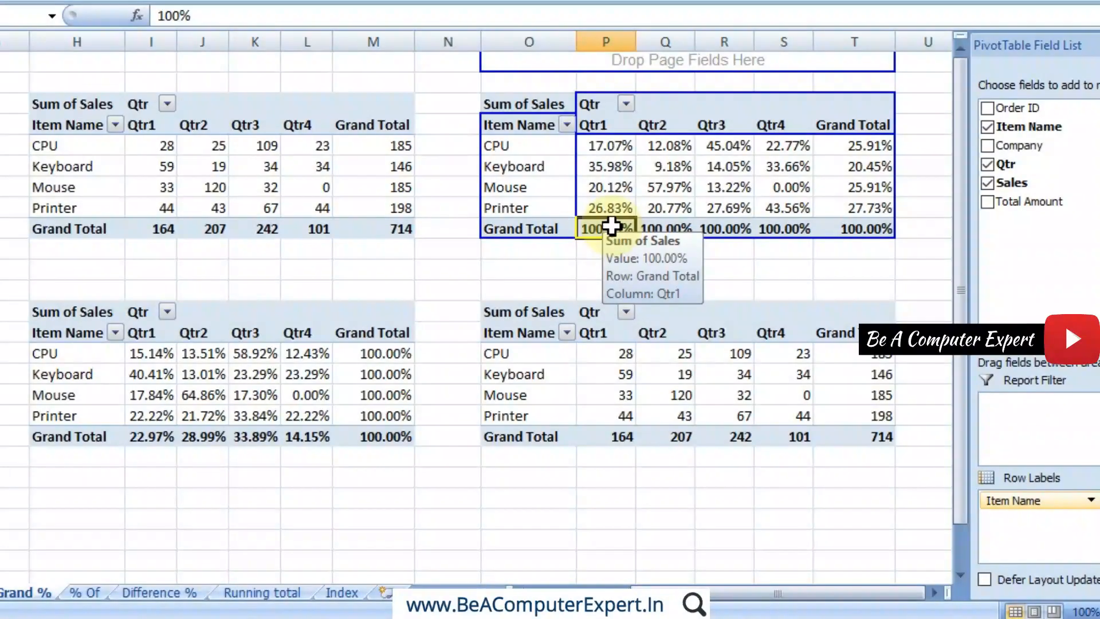
Compare the grand total column of the % of row PivotTable with the grand total row of the % of column PivotTable
{"action": "left_click", "coordinate": [389, 355]}
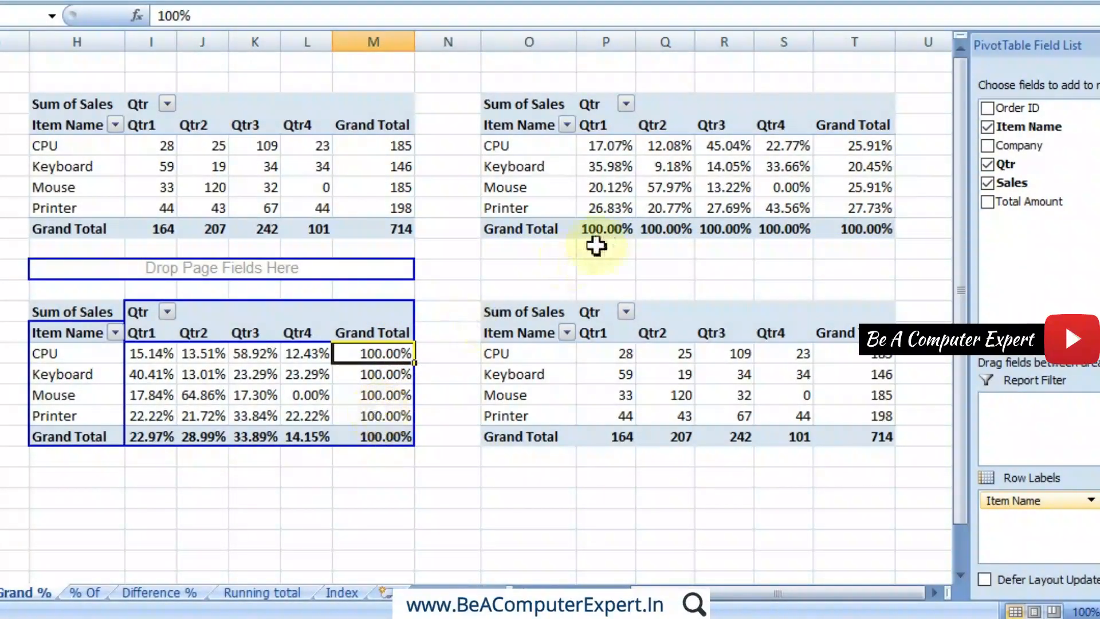
{"action": "left_click", "coordinate": [608, 228]}
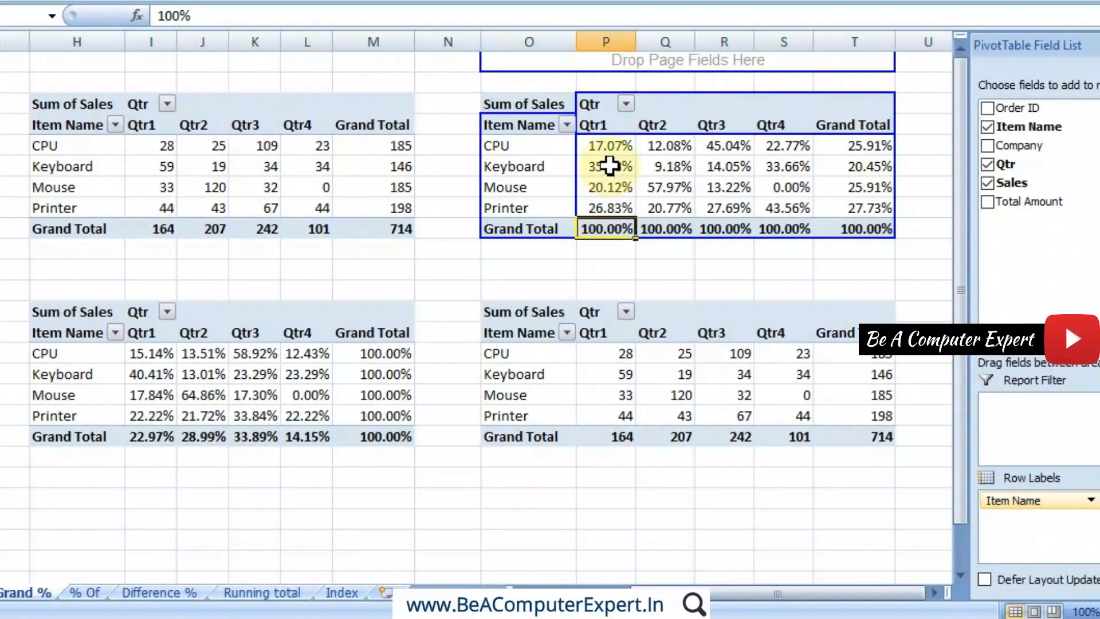
{"action": "left_click_drag", "start_coordinate": [607, 227], "coordinate": [760, 225]}
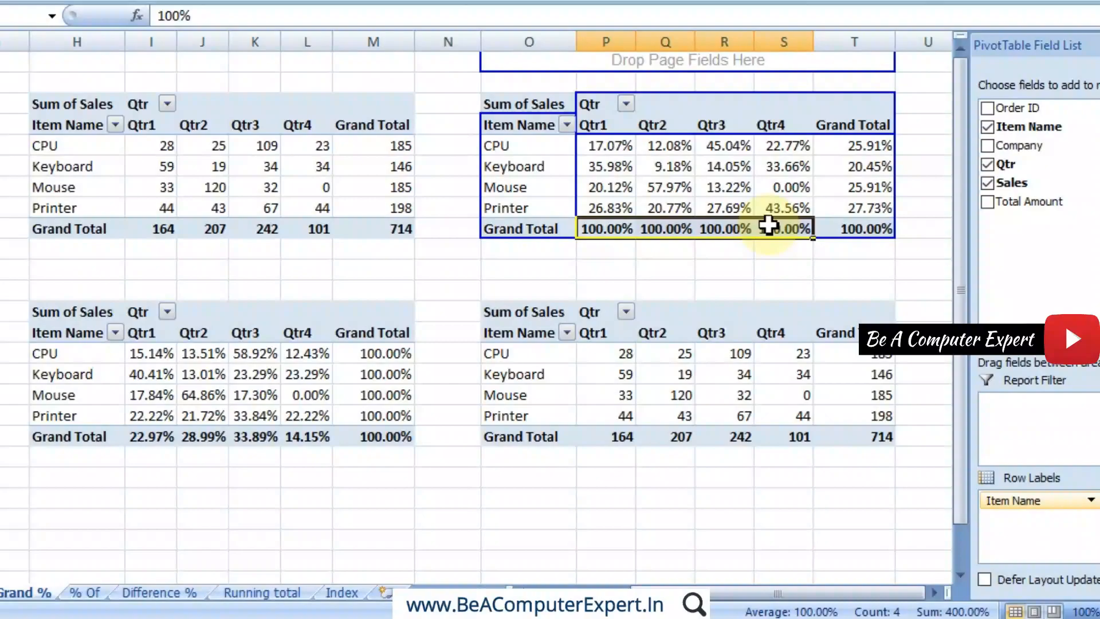
{"action": "left_click", "coordinate": [614, 229]}
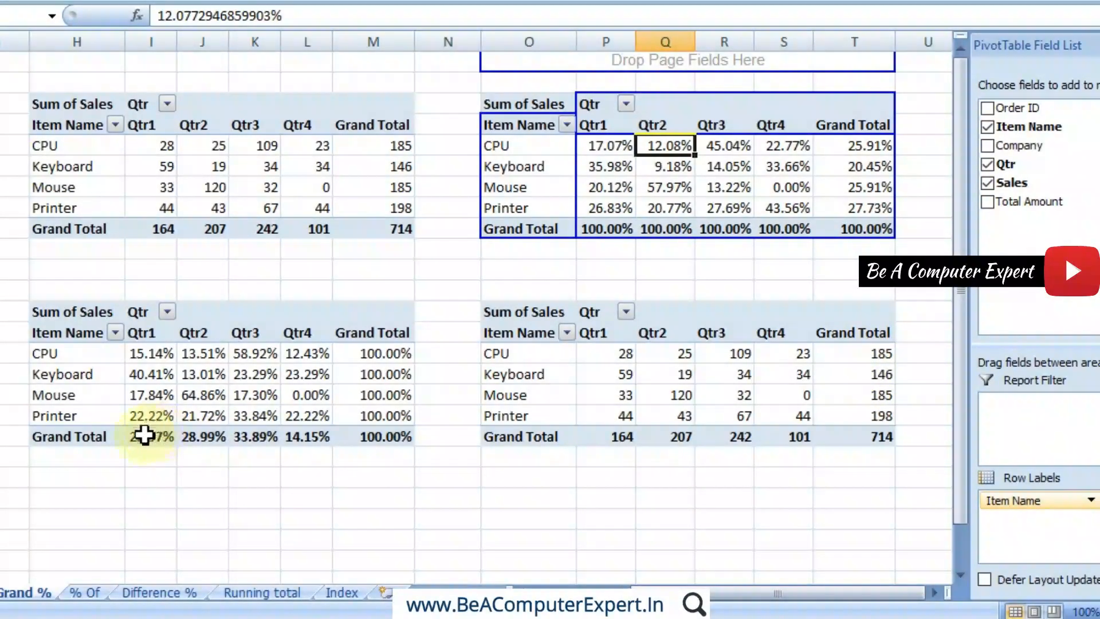
{"action": "left_click_drag", "start_coordinate": [376, 353], "coordinate": [379, 439]}
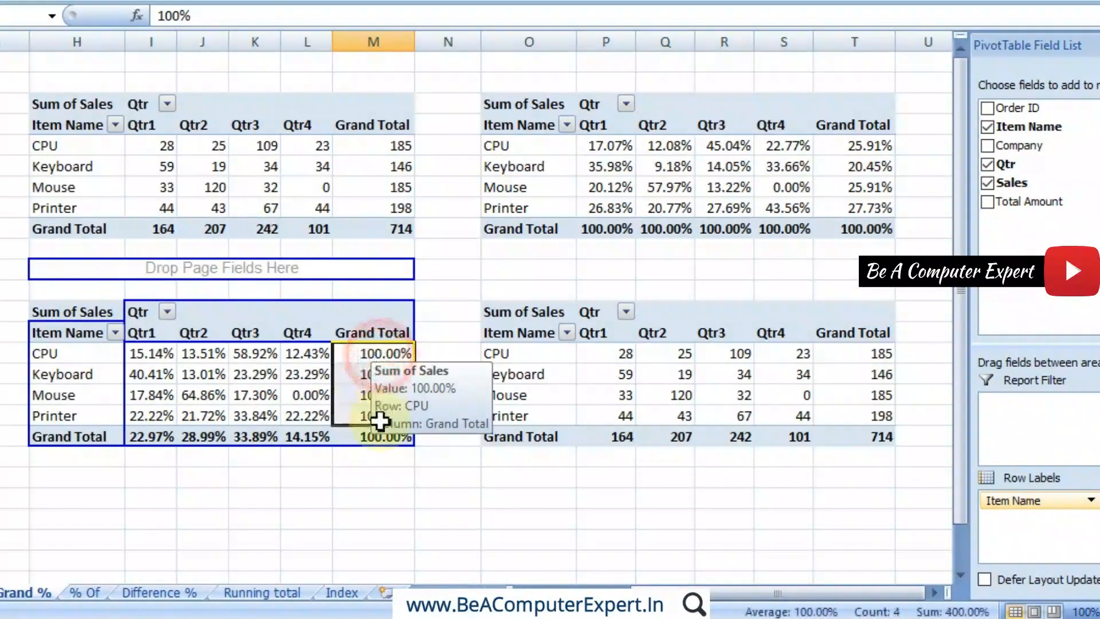
{"action": "left_click_drag", "start_coordinate": [619, 228], "coordinate": [848, 234]}
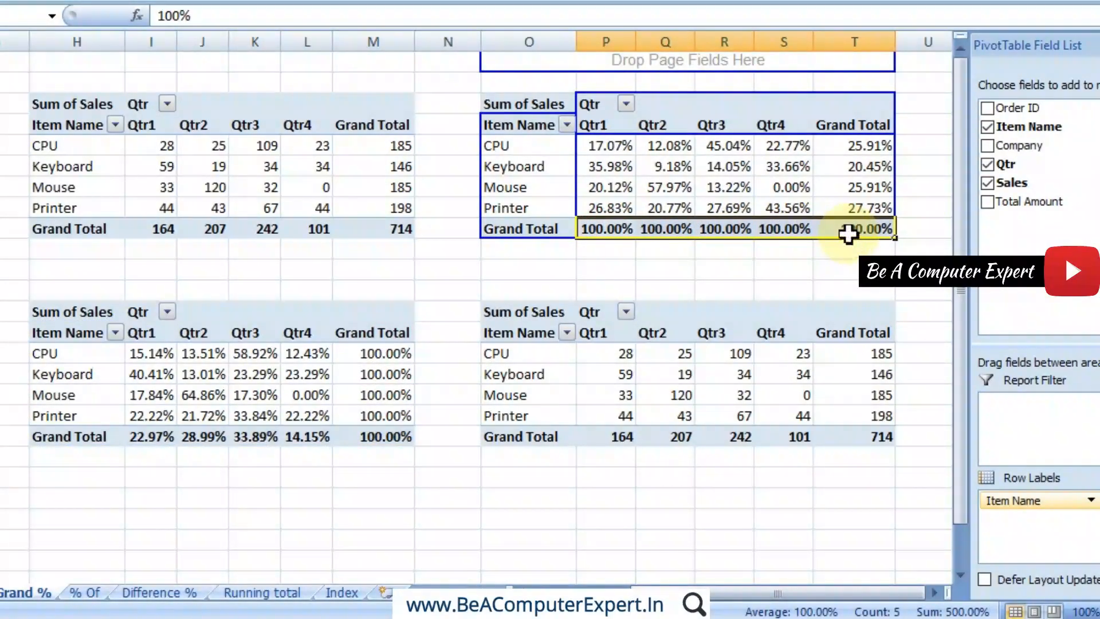
Show the sales values of the remaining duplicate PivotTable, starting at column O below the % of column one, as % of total
{"action": "left_click", "coordinate": [837, 372]}
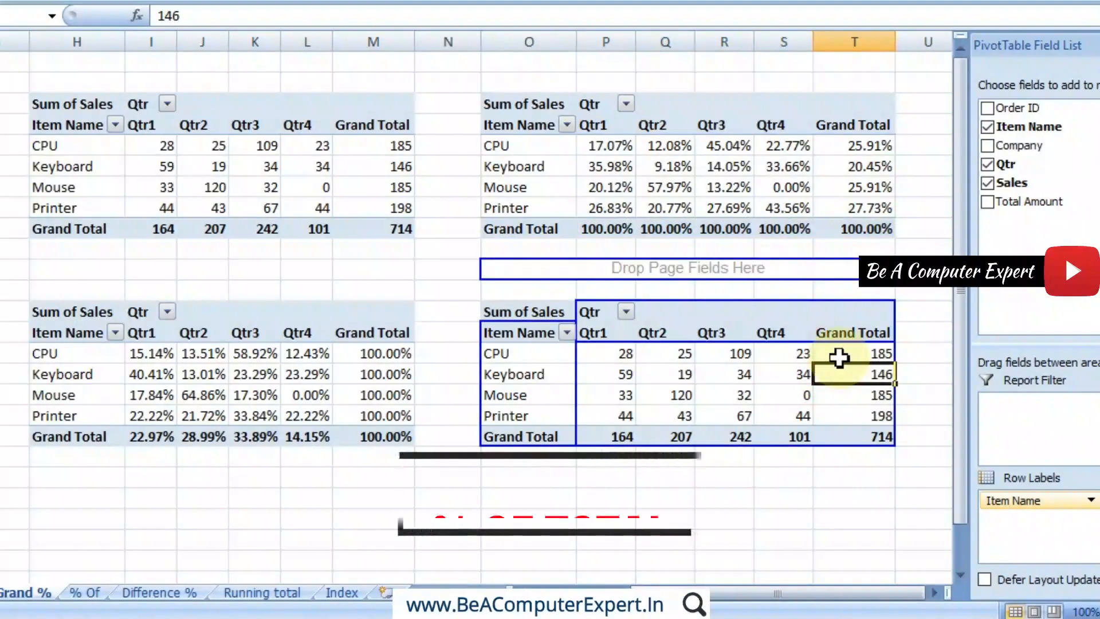
{"action": "left_click", "coordinate": [835, 357]}
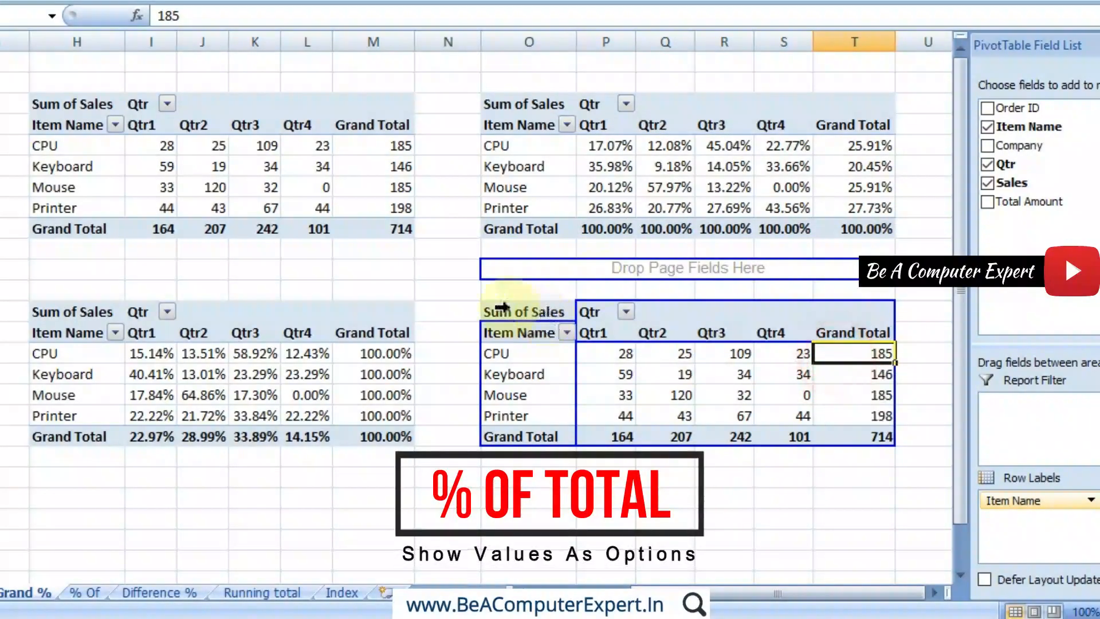
{"action": "right_click", "coordinate": [825, 354]}
{"action": "left_click", "coordinate": [864, 565]}
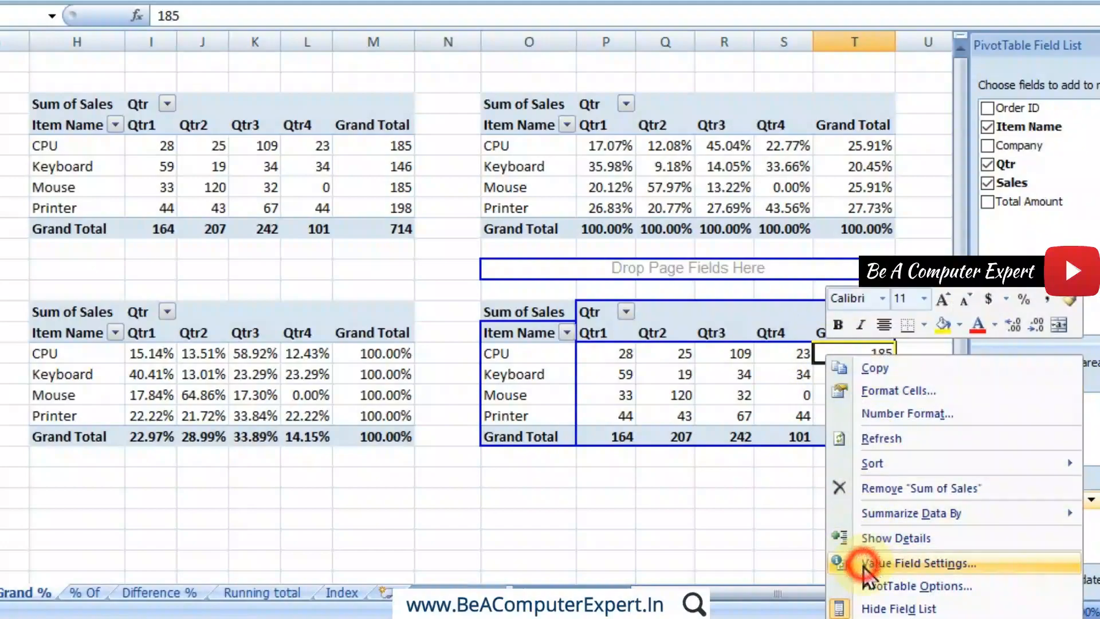
{"action": "left_click_drag", "start_coordinate": [831, 296], "coordinate": [256, 122]}
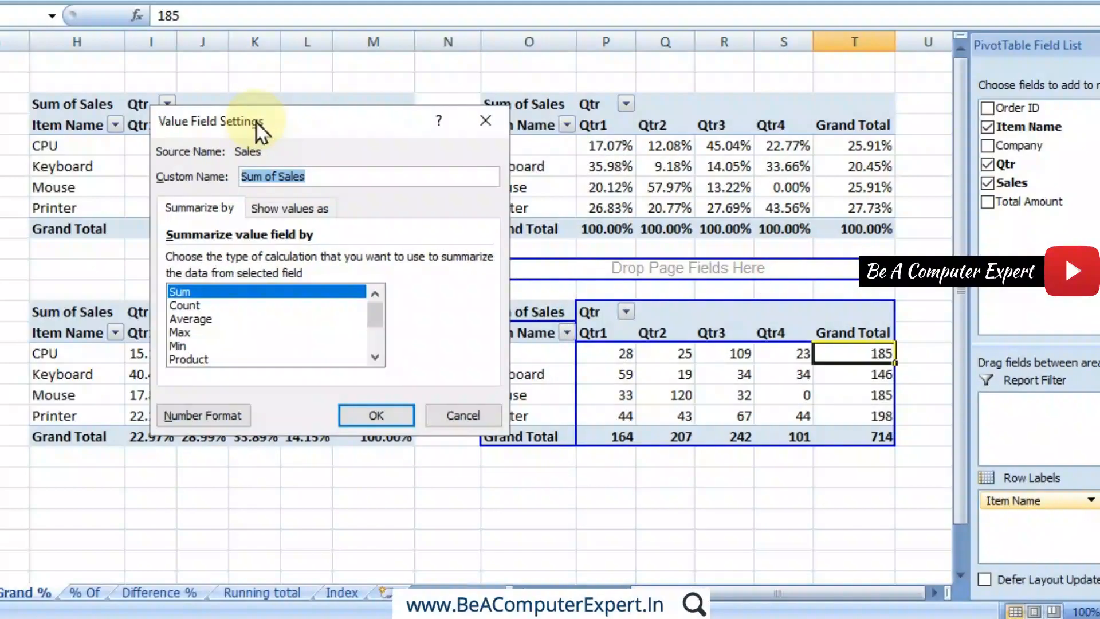
{"action": "left_click", "coordinate": [288, 206]}
{"action": "left_click", "coordinate": [487, 259]}
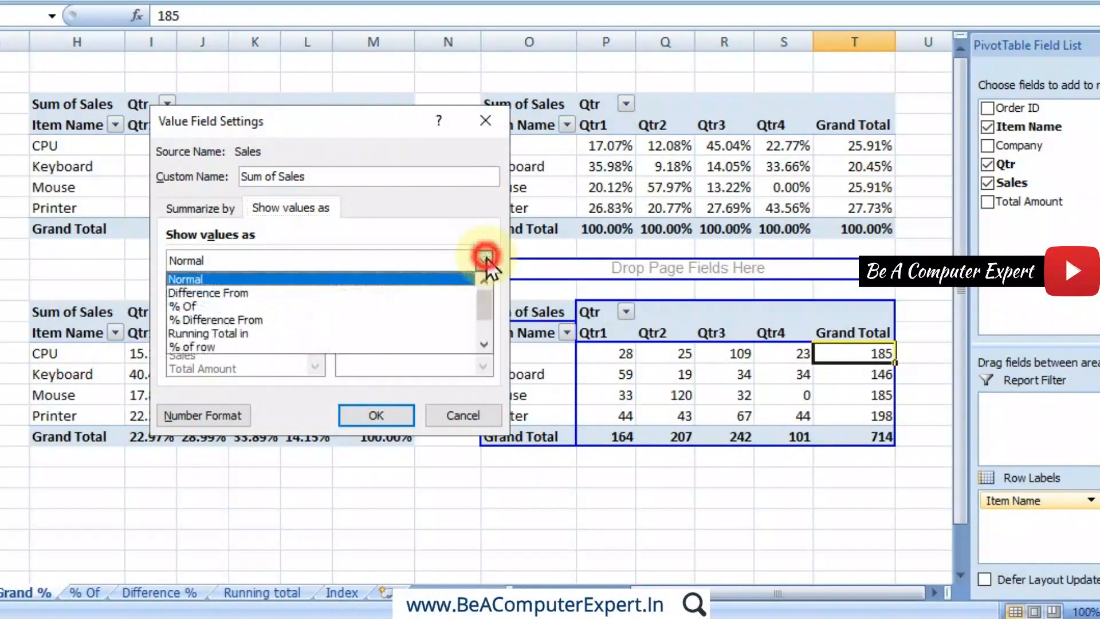
{"action": "left_click", "coordinate": [483, 343]}
{"action": "left_click", "coordinate": [483, 344]}
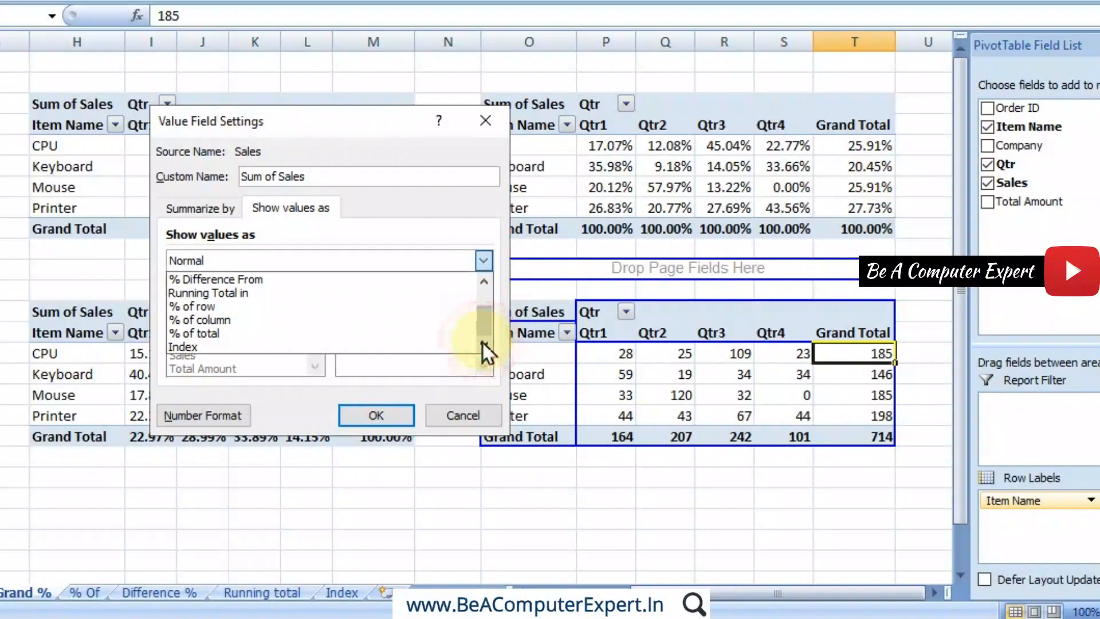
{"action": "left_click", "coordinate": [183, 334]}
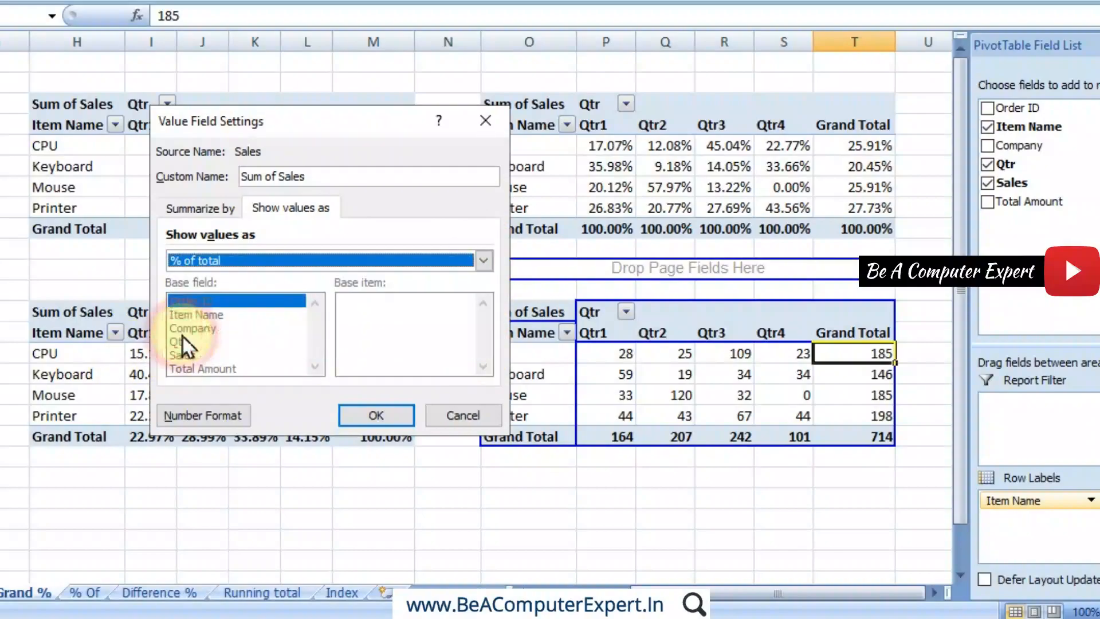
{"action": "left_click", "coordinate": [381, 416]}
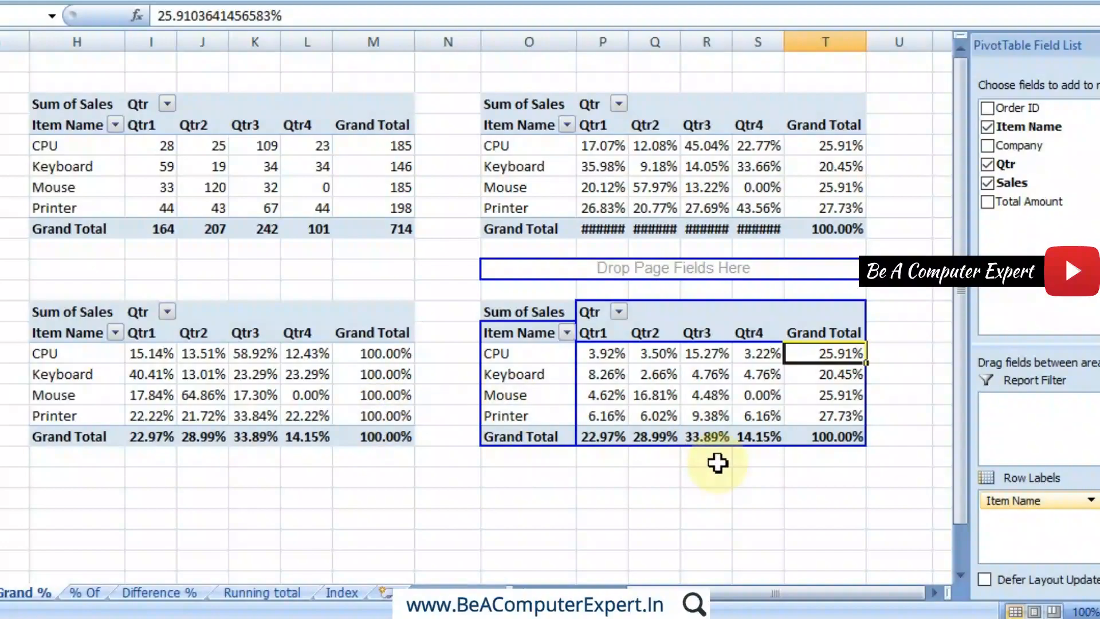
Widen columns P, Q, R and S to fit the percentages in the % of column and % of total PivotTables
{"action": "left_click", "coordinate": [801, 430]}
{"action": "left_click_drag", "start_coordinate": [838, 360], "coordinate": [827, 417]}
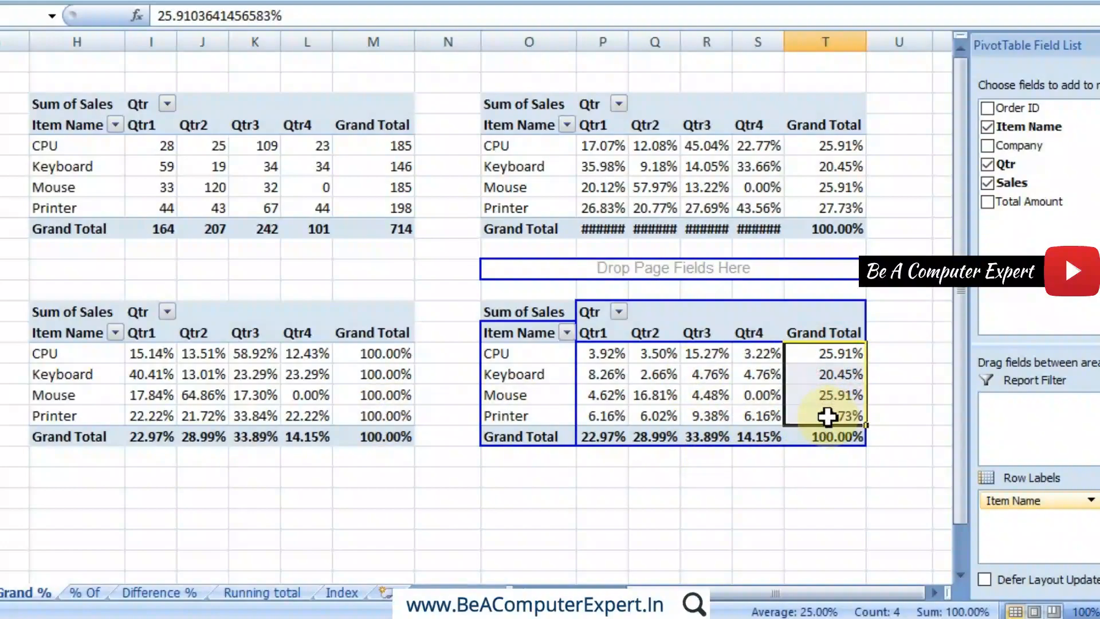
{"action": "double_click", "coordinate": [784, 47]}
{"action": "double_click", "coordinate": [733, 43]}
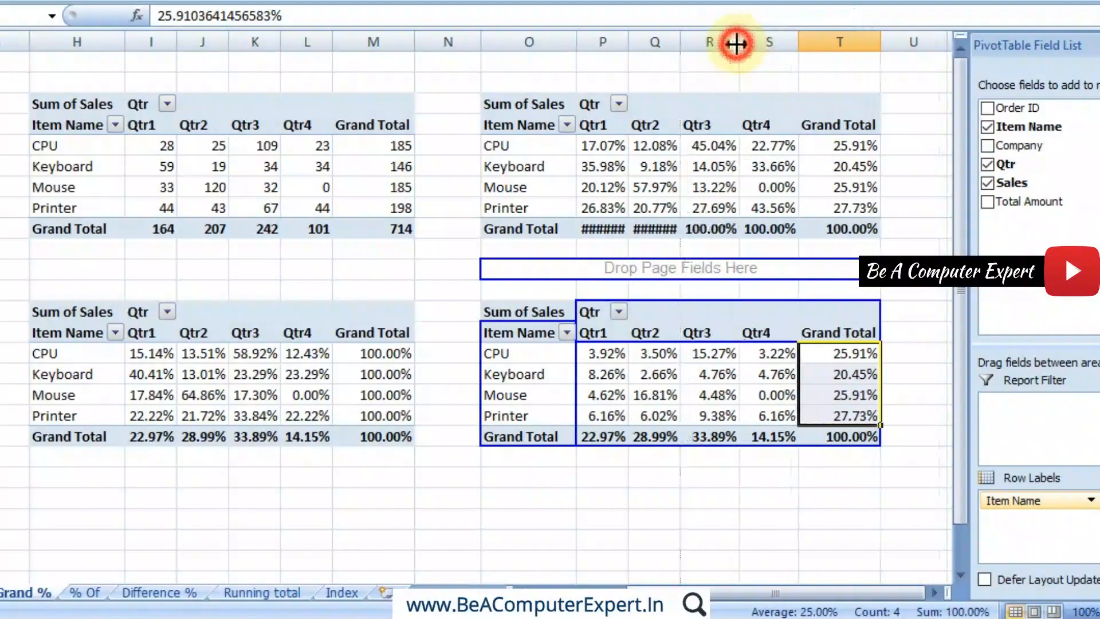
{"action": "double_click", "coordinate": [678, 41]}
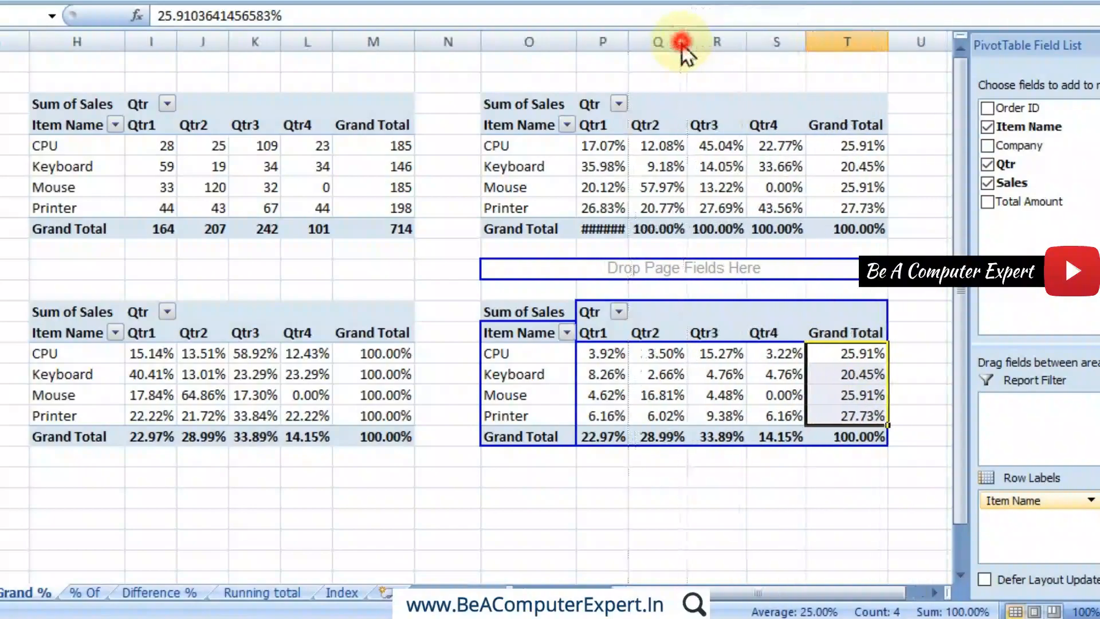
{"action": "double_click", "coordinate": [630, 41]}
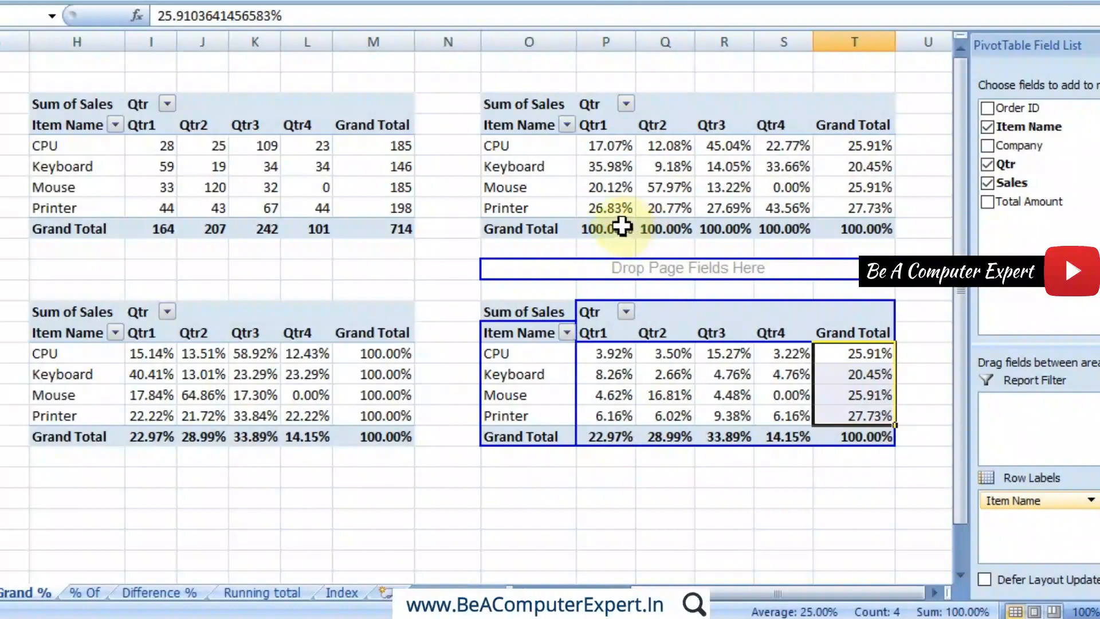
{"action": "mouse_move", "coordinate": [634, 43]}
{"action": "left_mouse_down"}
{"action": "mouse_move", "coordinate": [645, 44]}
{"action": "mouse_move", "coordinate": [624, 44]}
{"action": "left_mouse_up"}
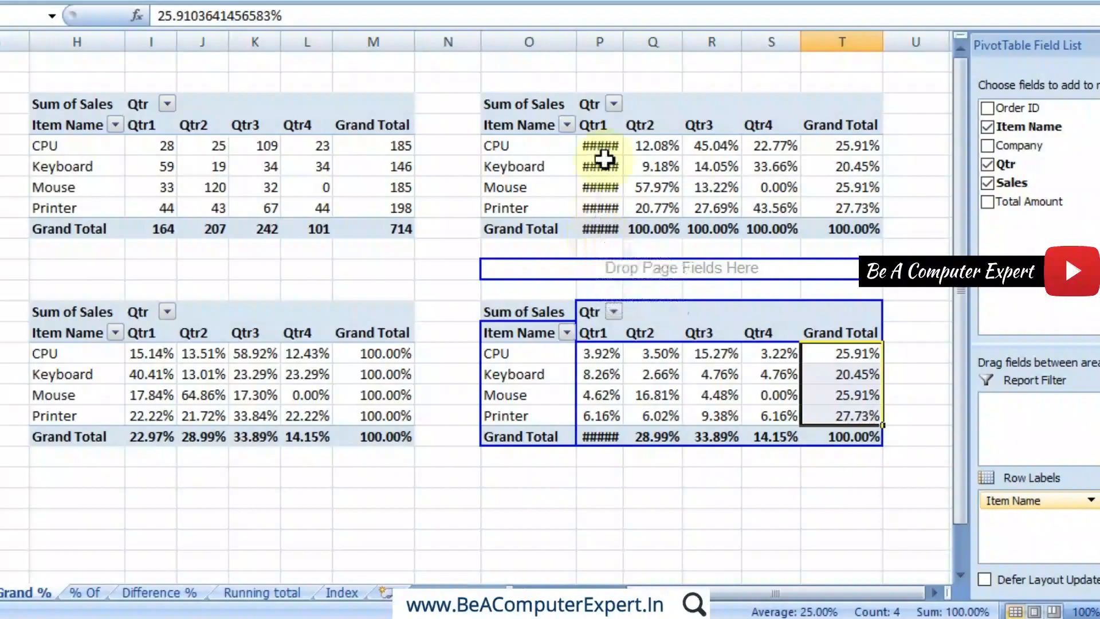
{"action": "left_click_drag", "start_coordinate": [625, 49], "coordinate": [636, 44]}
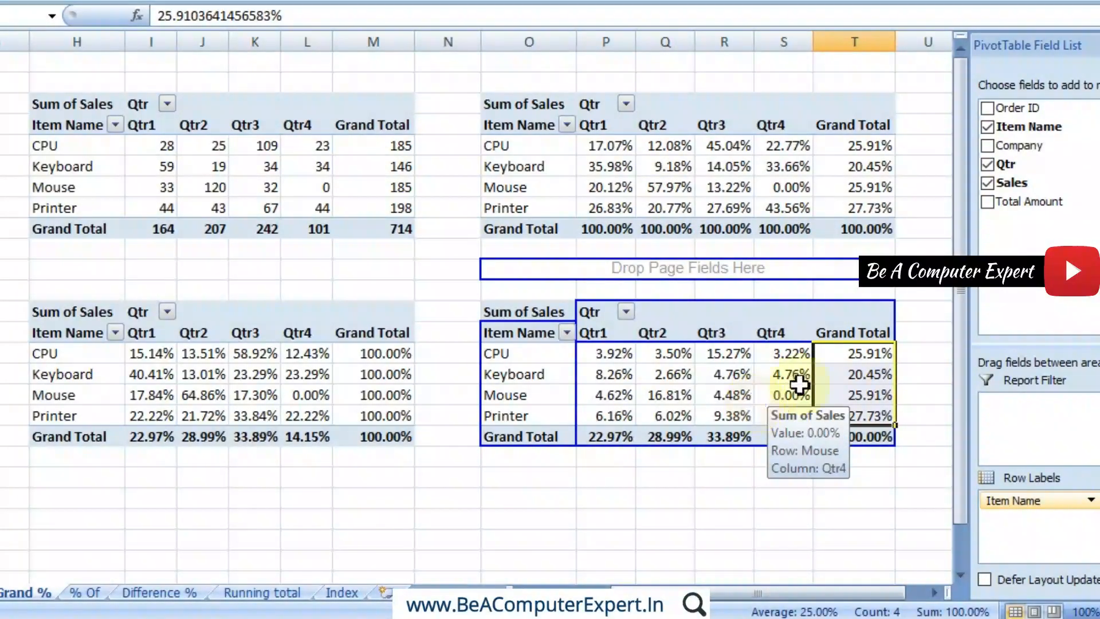
Compare the item percentages in the grand total column with the quarter percentages in the grand total row of the % of total PivotTable
{"action": "mouse_move", "coordinate": [860, 356]}
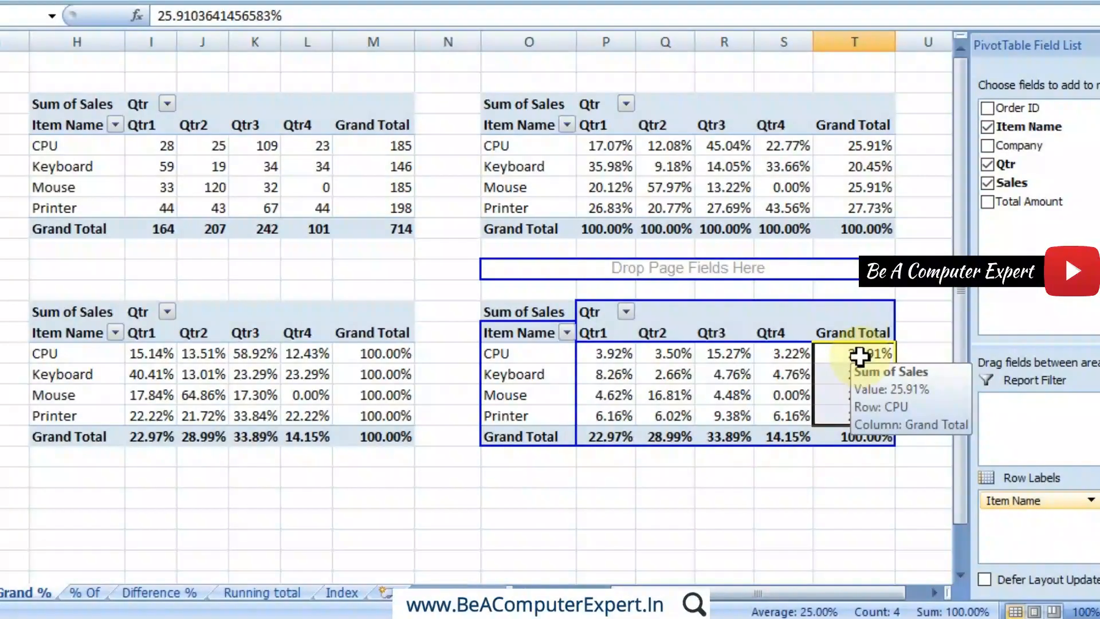
{"action": "left_click", "coordinate": [686, 395]}
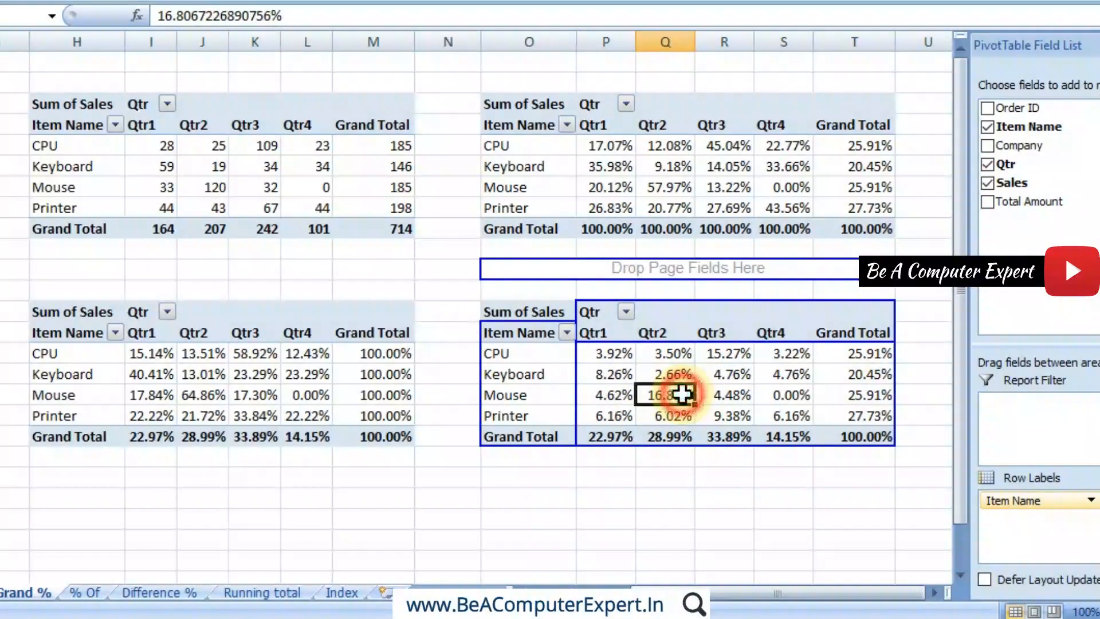
{"action": "left_click", "coordinate": [857, 354]}
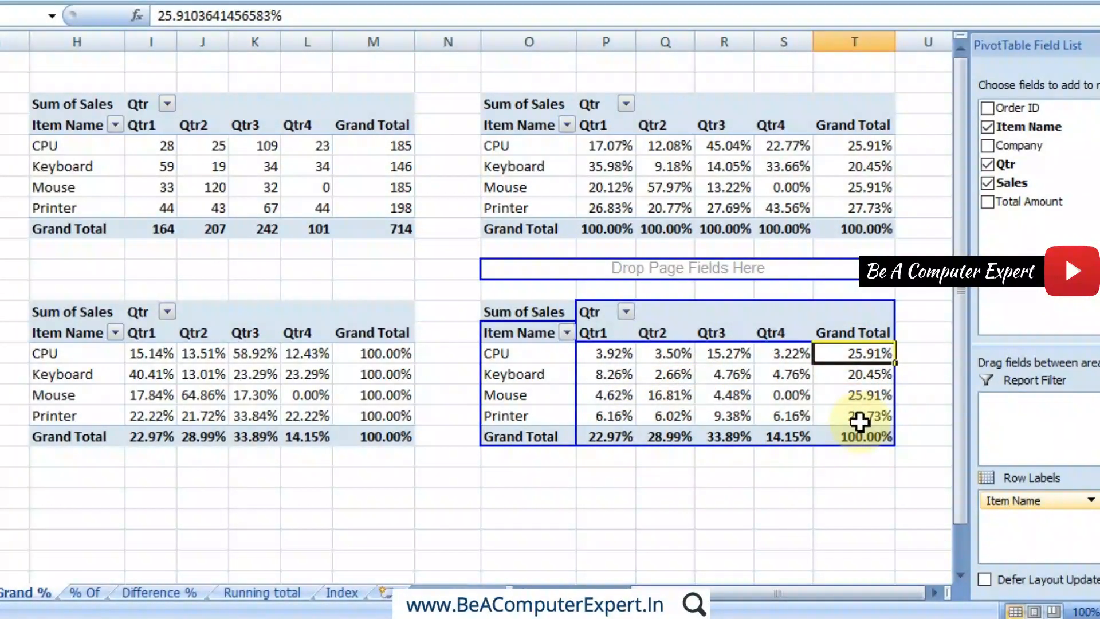
{"action": "left_click_drag", "start_coordinate": [625, 438], "coordinate": [785, 441]}
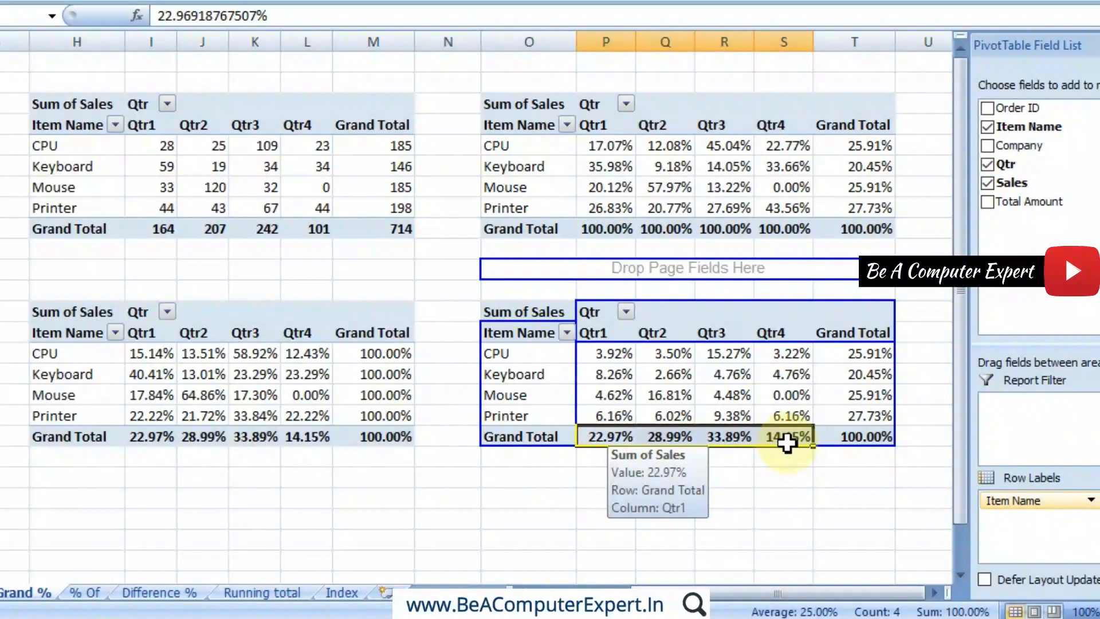
{"action": "left_click", "coordinate": [861, 439]}
{"action": "left_click_drag", "start_coordinate": [869, 353], "coordinate": [870, 424]}
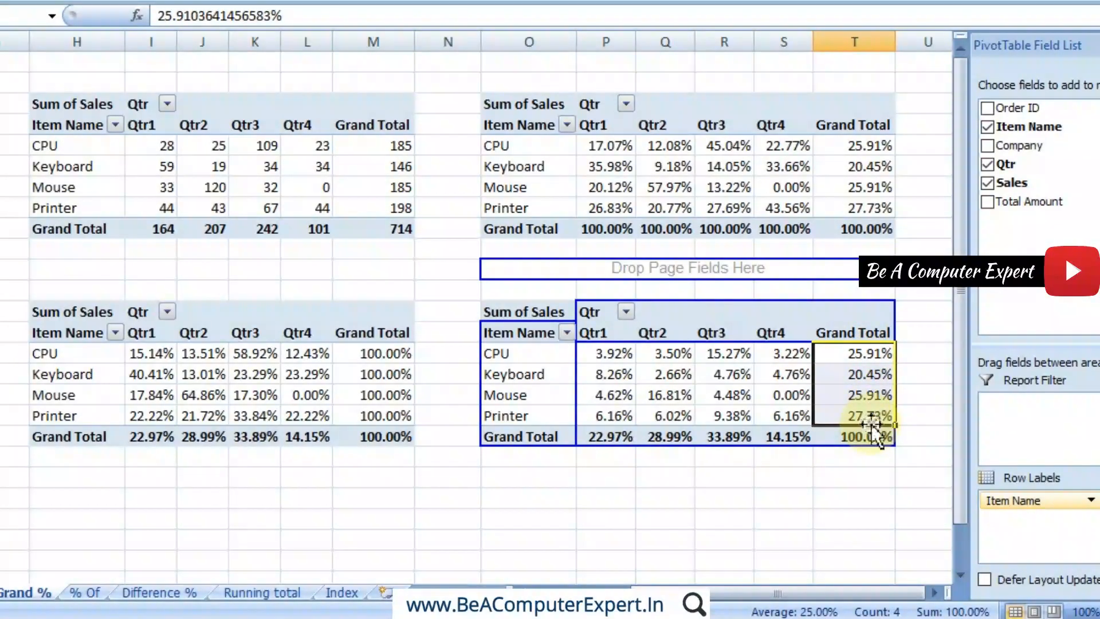
{"action": "left_click_drag", "start_coordinate": [603, 439], "coordinate": [791, 438]}
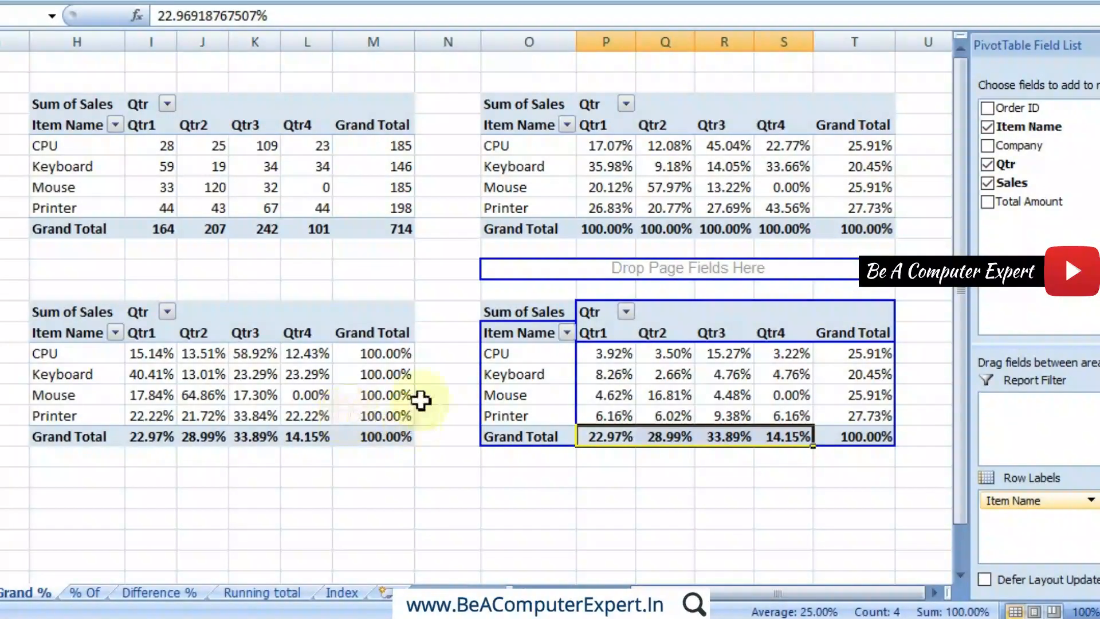
Examine the overall, CPU and Qtr1 totals in the original PivotTable alongside the item percentages and overall total of the % of total PivotTable
{"action": "left_click", "coordinate": [399, 228]}
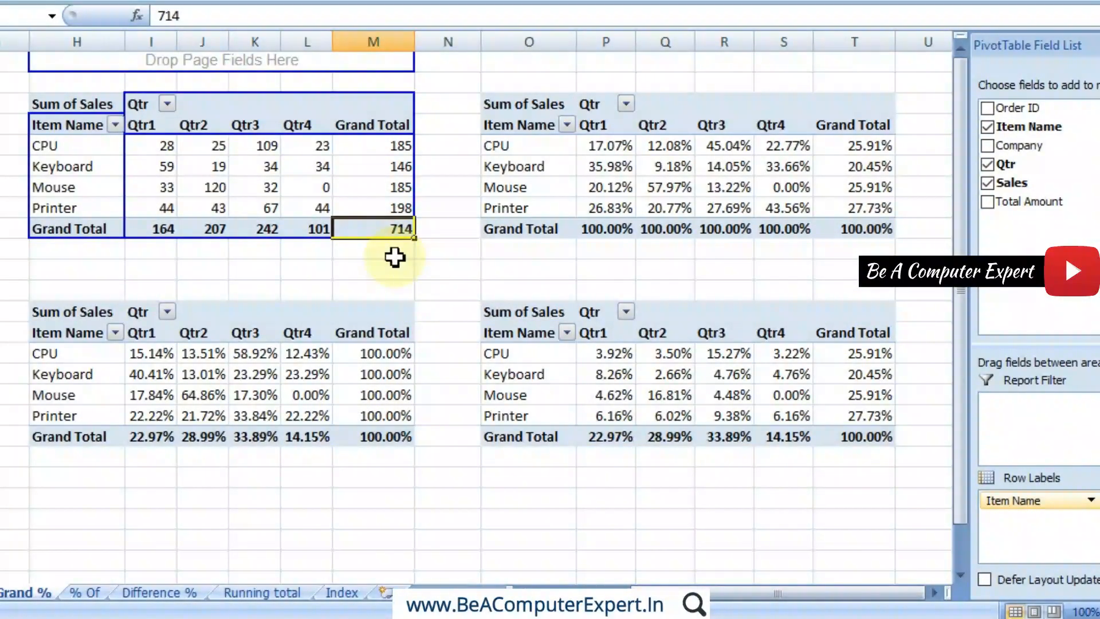
{"action": "left_click", "coordinate": [393, 145]}
{"action": "left_click", "coordinate": [393, 229]}
{"action": "left_click", "coordinate": [163, 227]}
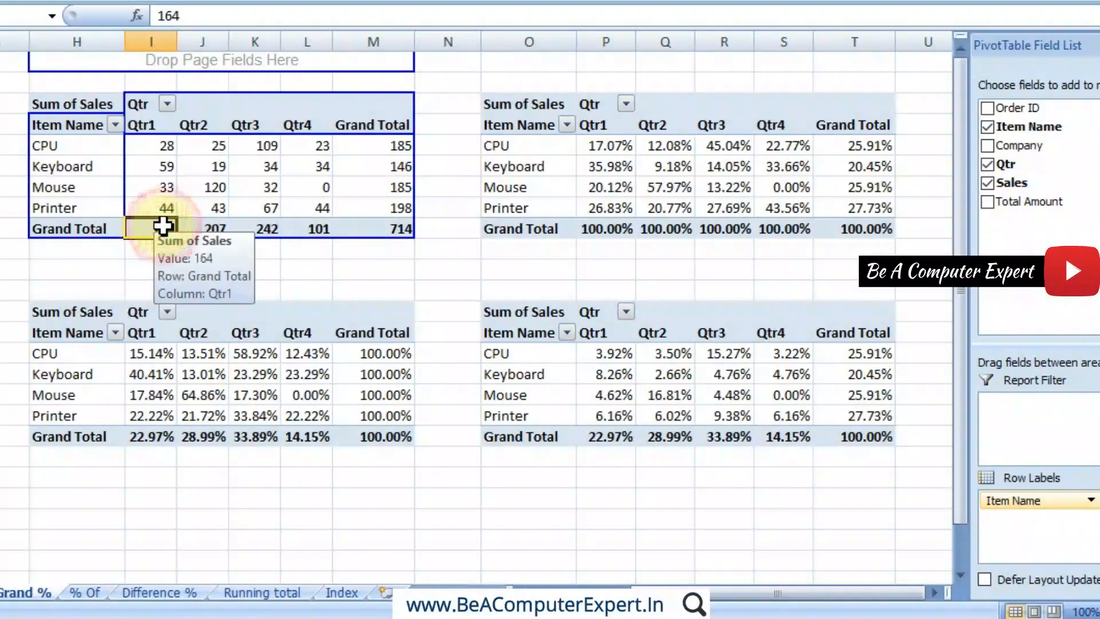
{"action": "left_click_drag", "start_coordinate": [599, 374], "coordinate": [801, 404]}
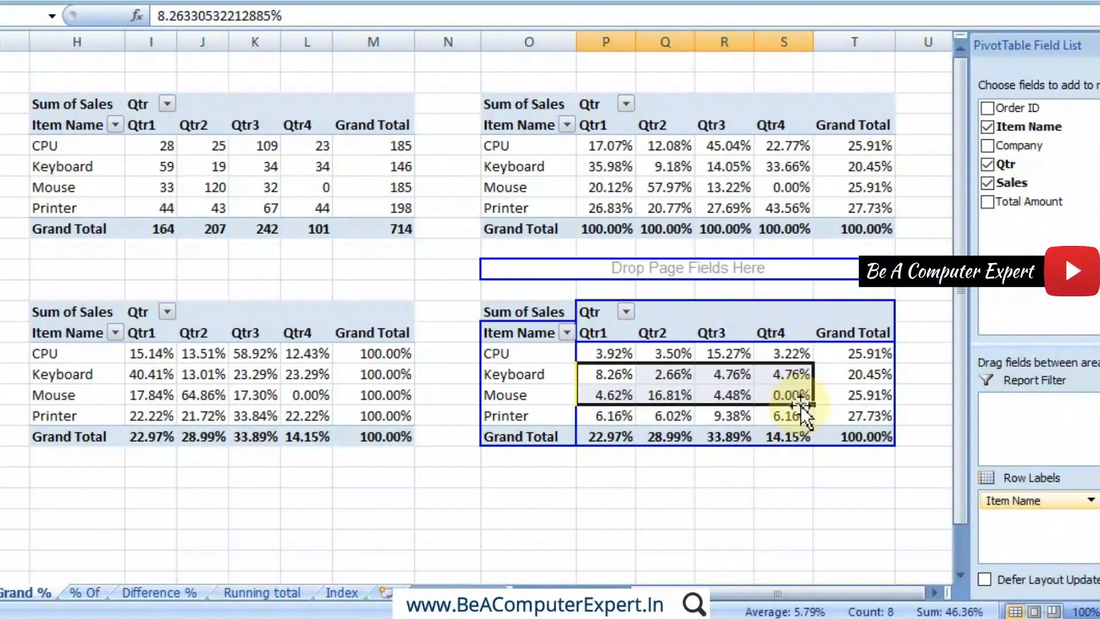
{"action": "left_click", "coordinate": [782, 376]}
{"action": "left_click", "coordinate": [873, 437]}
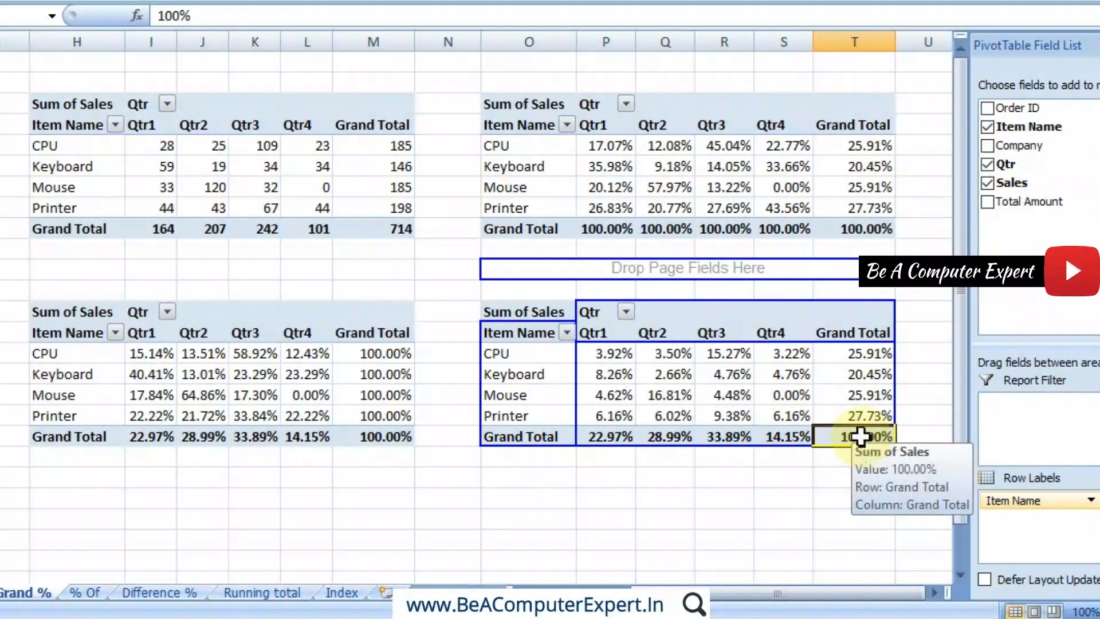
Relate CPU's total and the Qtr1 total in the original PivotTable to their % of total values, using the overall grand total as base
{"action": "left_click", "coordinate": [390, 230]}
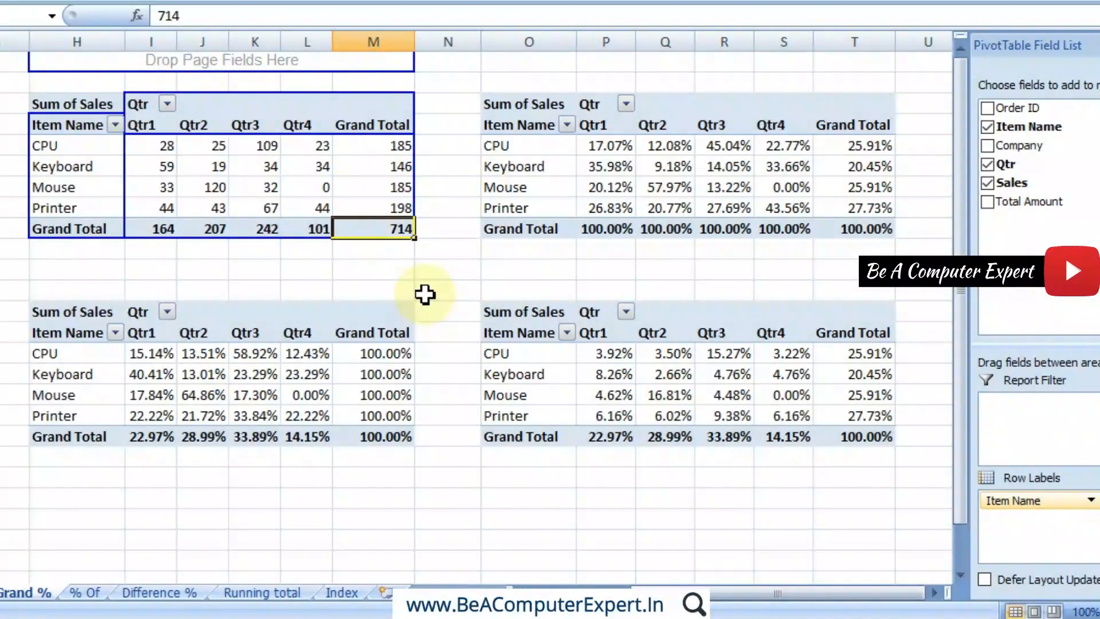
{"action": "left_click", "coordinate": [392, 147]}
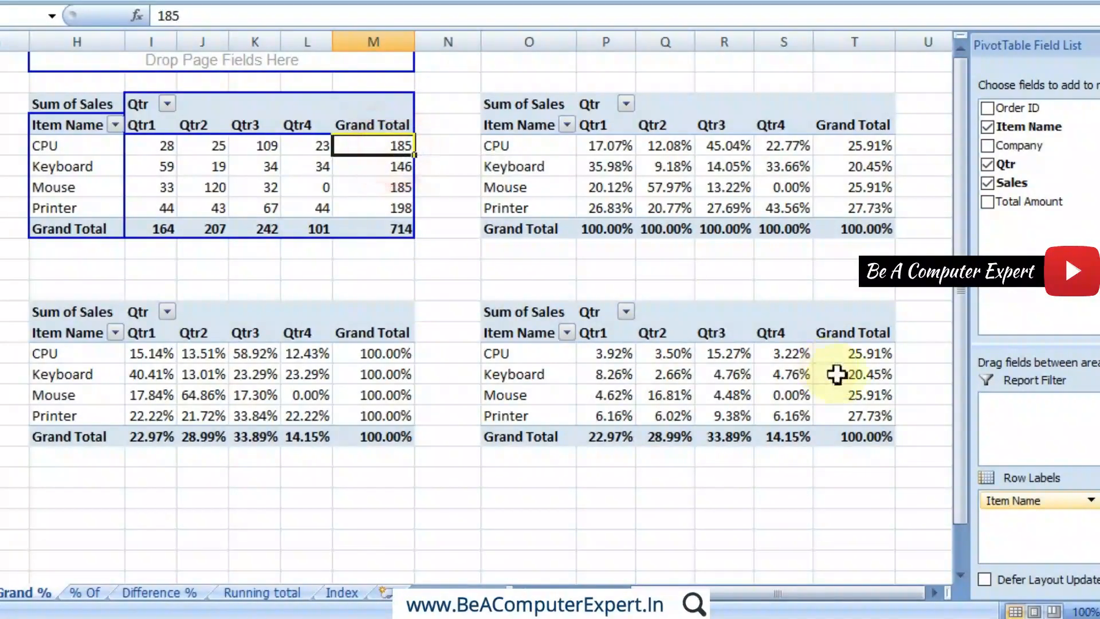
{"action": "left_click", "coordinate": [871, 354]}
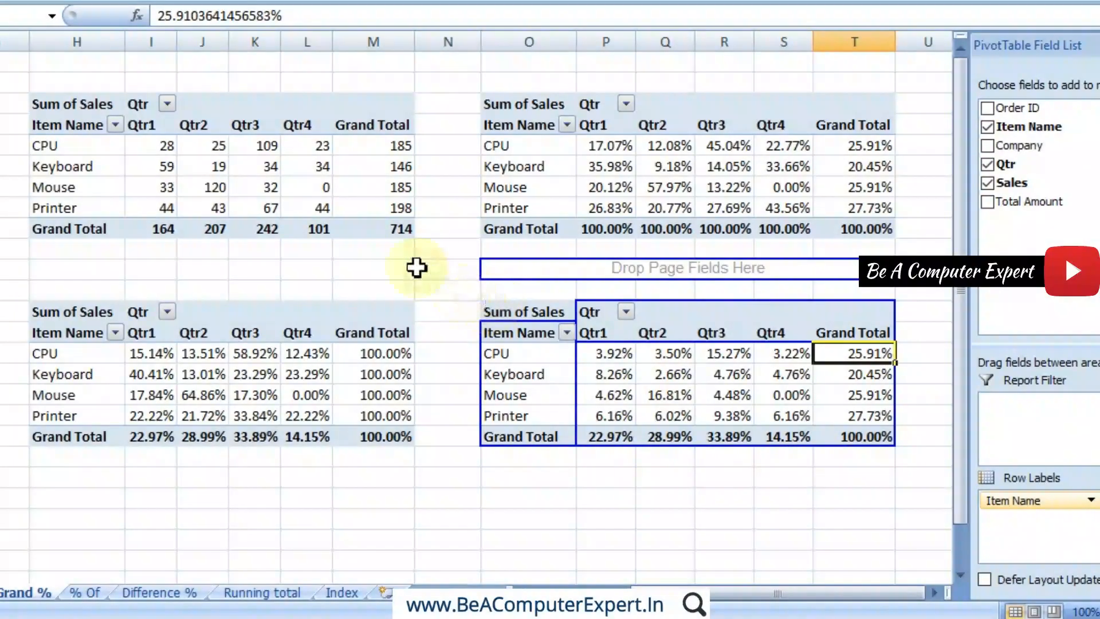
{"action": "left_click", "coordinate": [402, 230]}
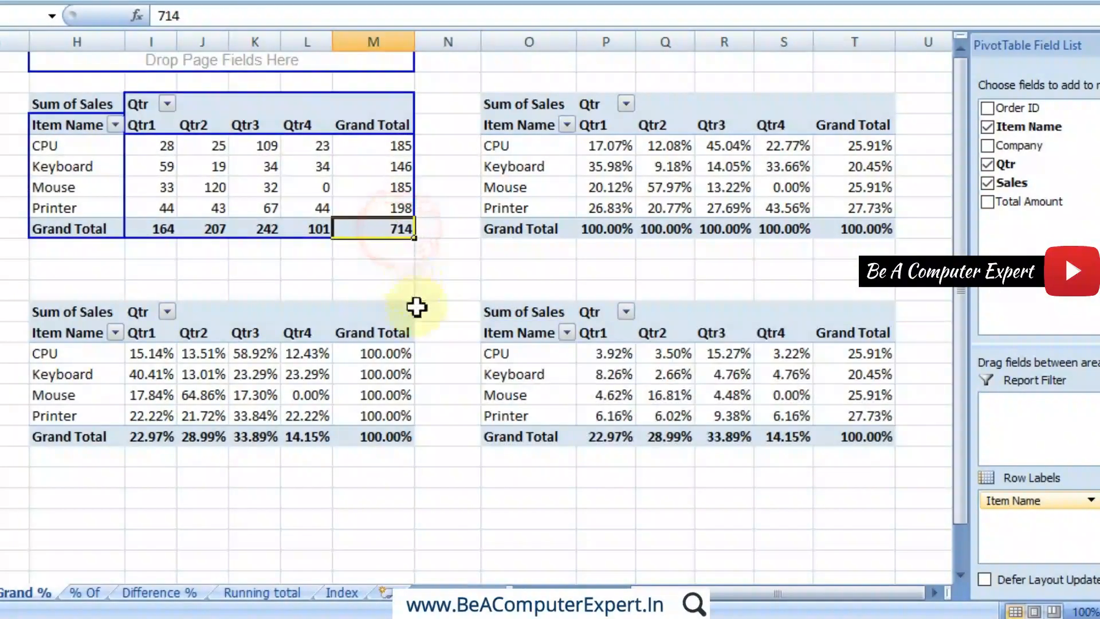
{"action": "left_click", "coordinate": [173, 229]}
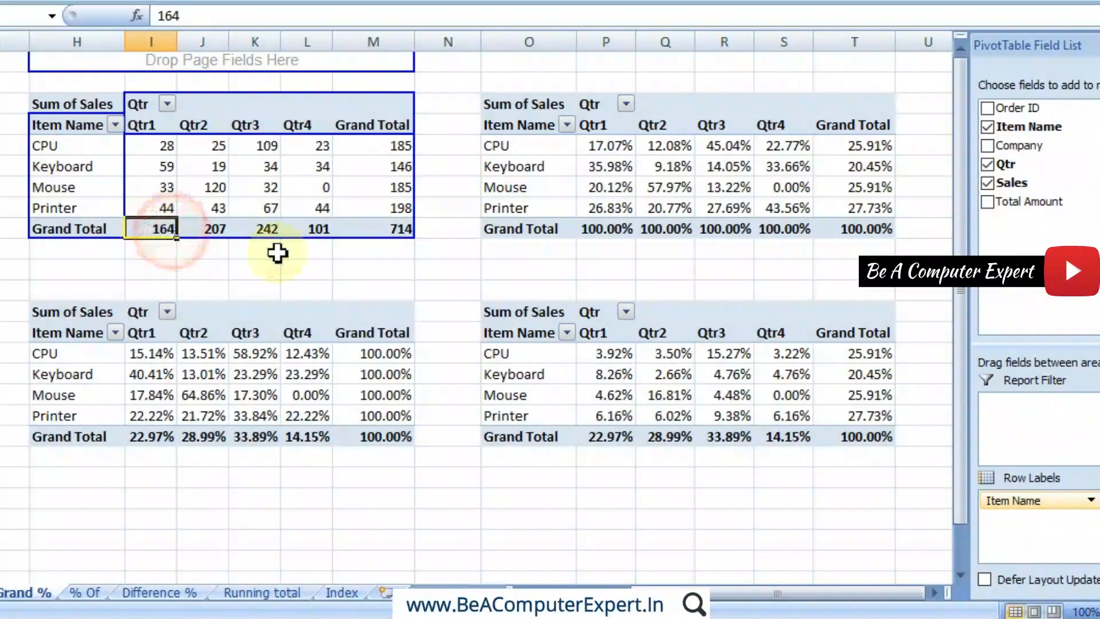
{"action": "left_click", "coordinate": [618, 439]}
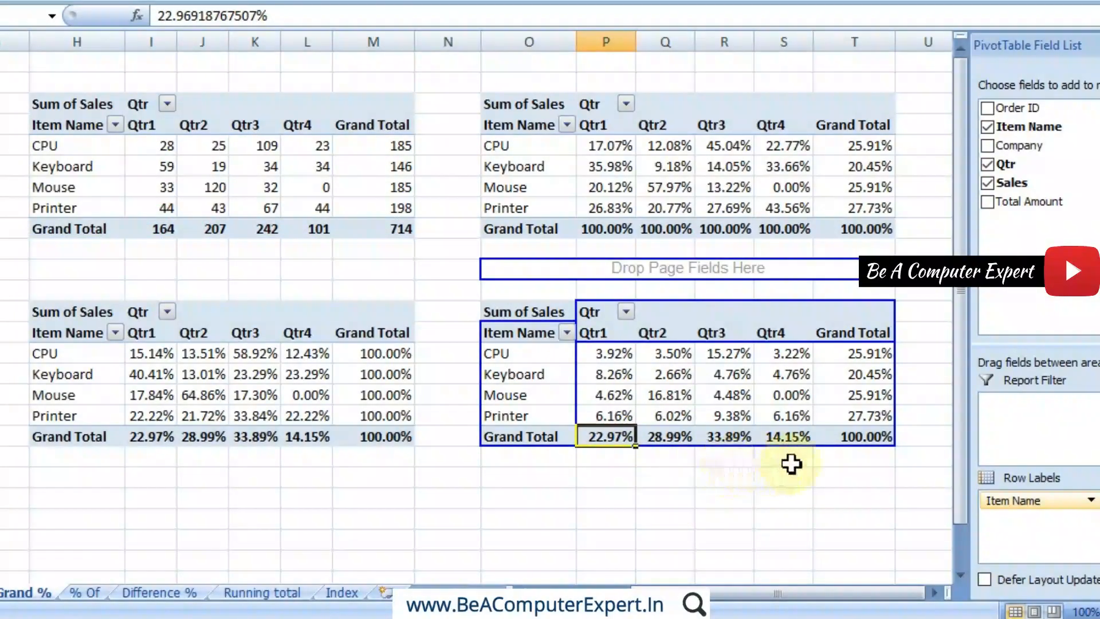
{"action": "left_click", "coordinate": [856, 437]}
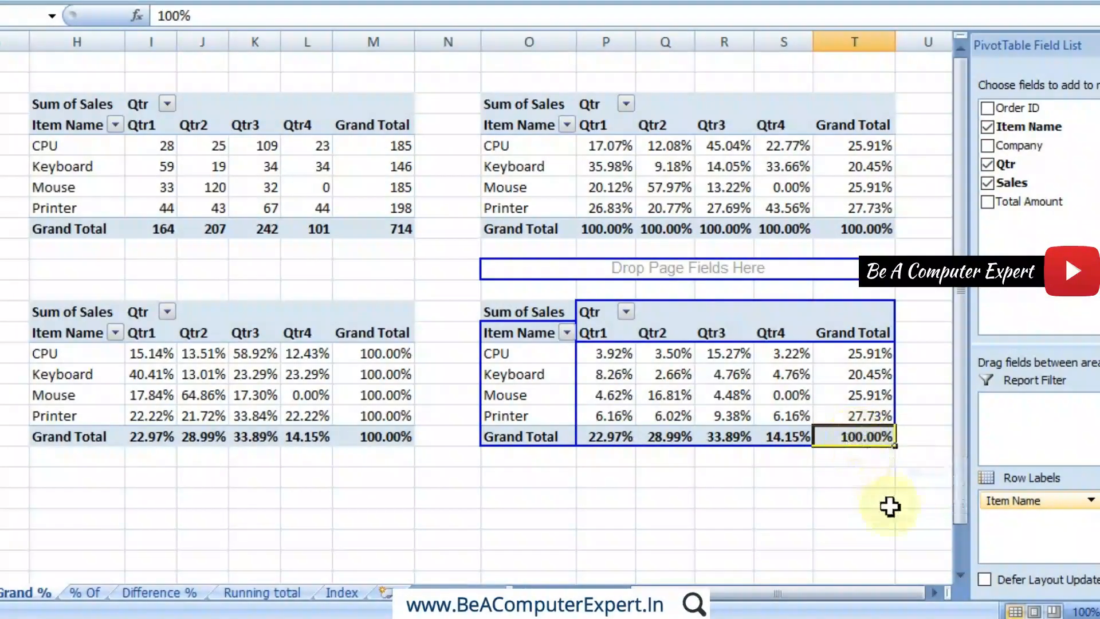
Recheck the grand total column and row of the % of total PivotTable, and select the range covering all four PivotTables
{"action": "left_click_drag", "start_coordinate": [858, 355], "coordinate": [864, 420]}
{"action": "left_click_drag", "start_coordinate": [788, 437], "coordinate": [609, 446]}
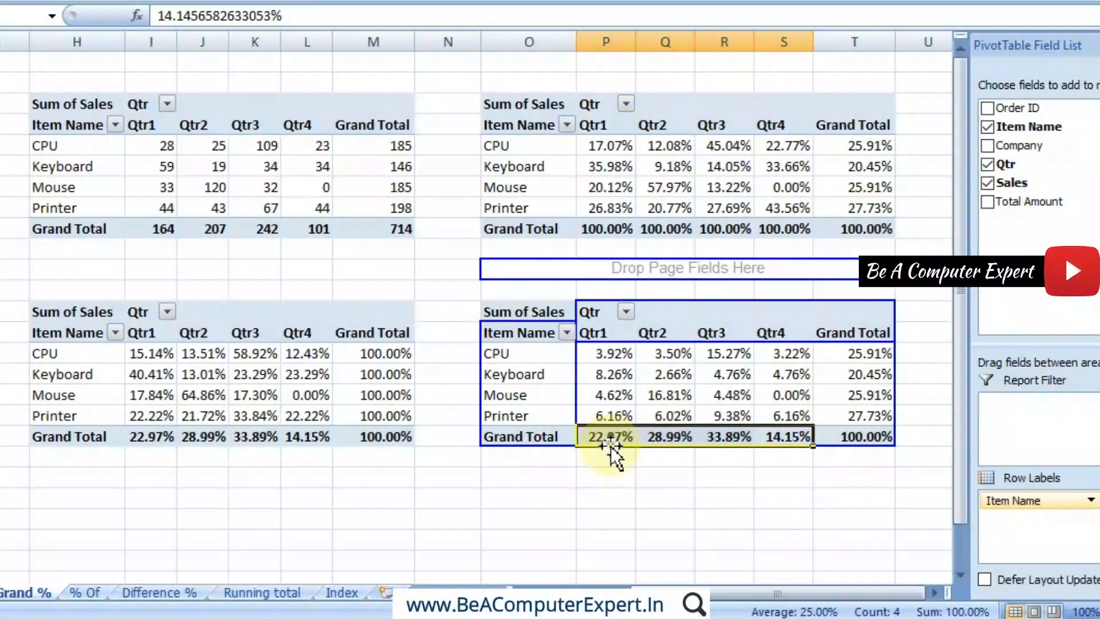
{"action": "left_click", "coordinate": [859, 439]}
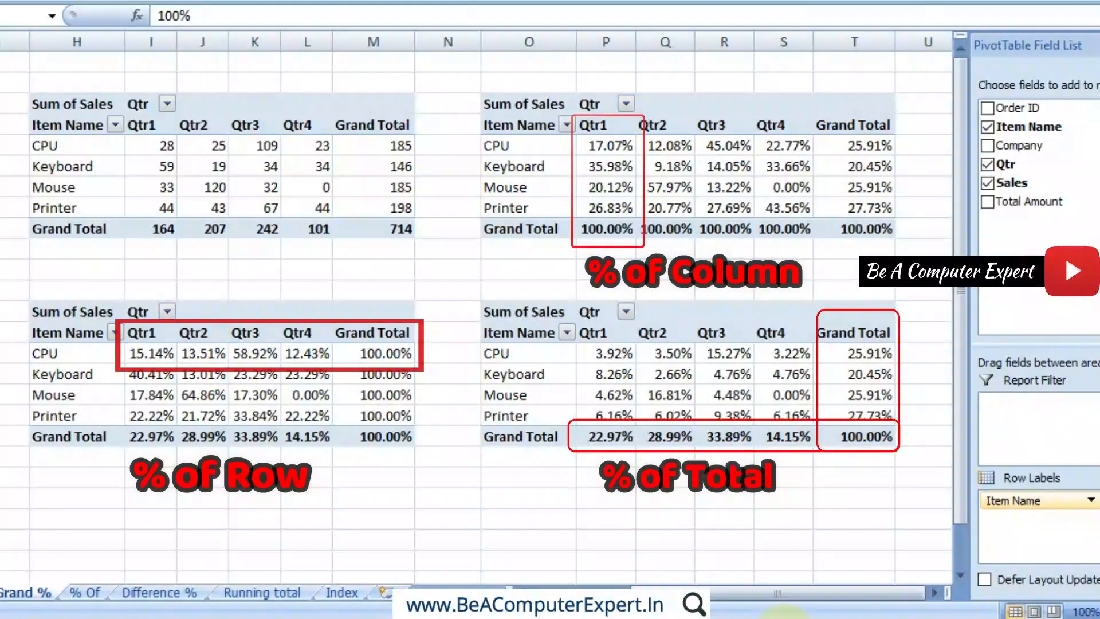
{"action": "left_click", "coordinate": [350, 263]}
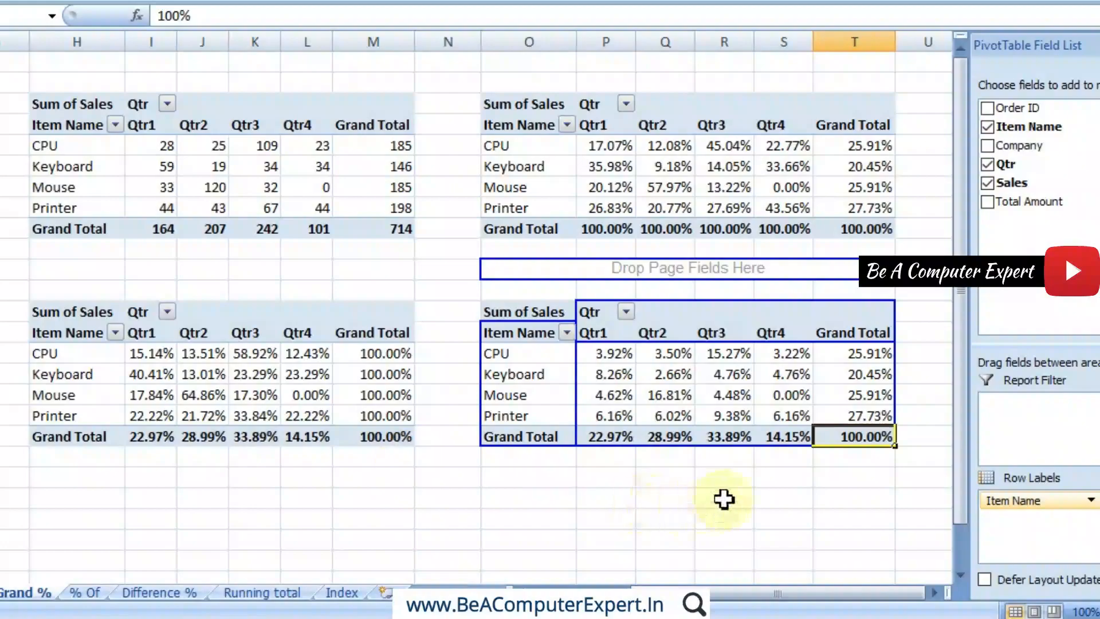
{"action": "left_click_drag", "start_coordinate": [866, 472], "coordinate": [63, 86]}
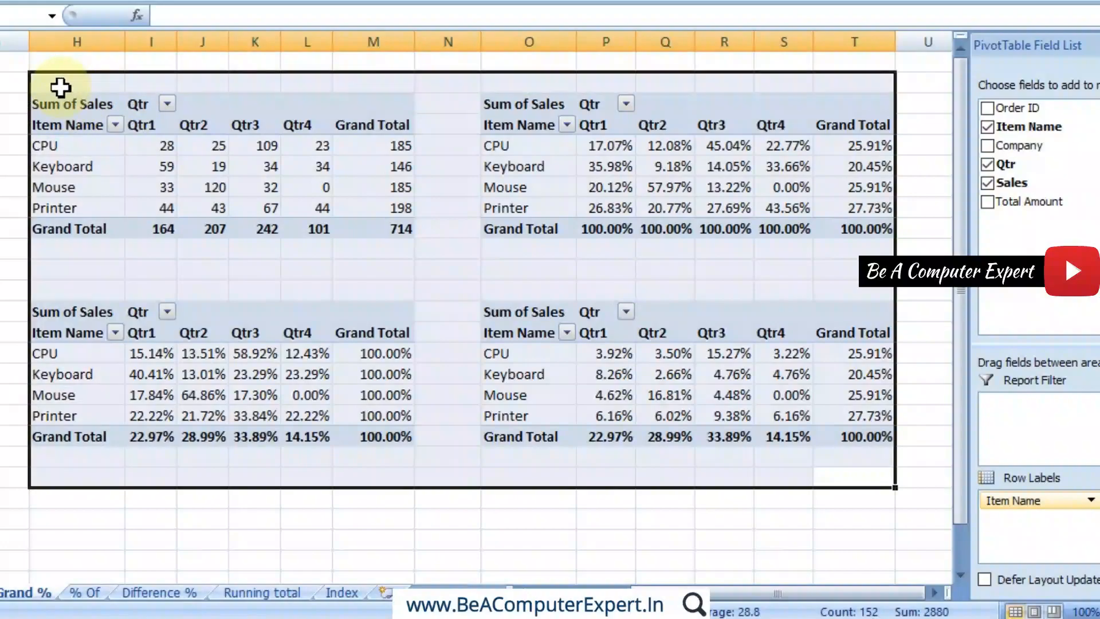
Delete the four selected PivotTables and select cell H3
{"action": "key", "text": "Delete"}
{"action": "left_click", "coordinate": [76, 96]}
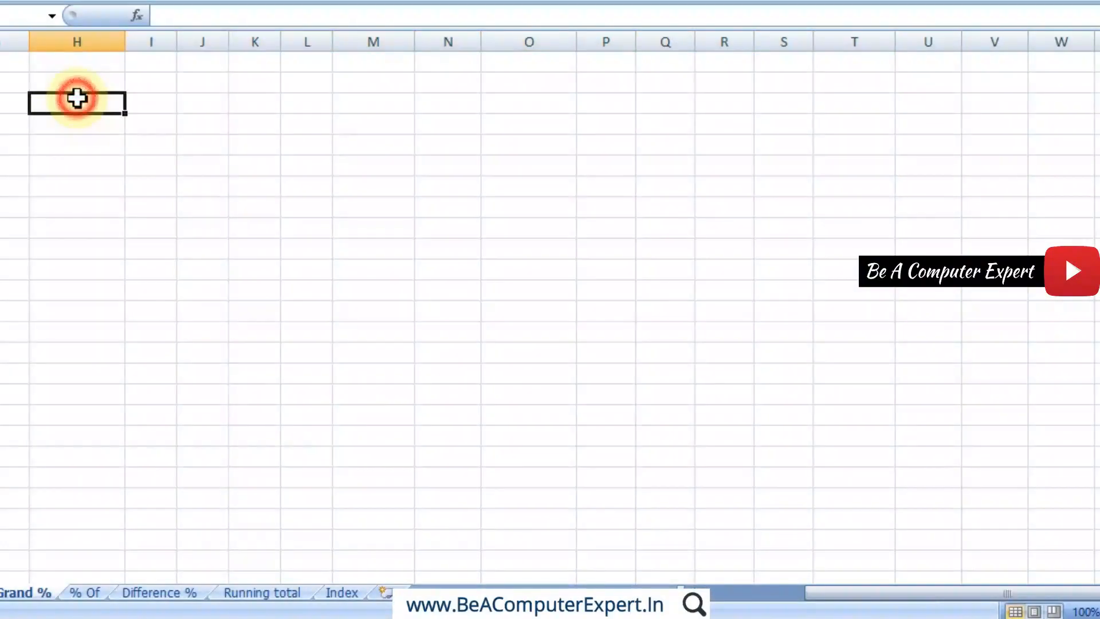
{"action": "left_click", "coordinate": [729, 602]}
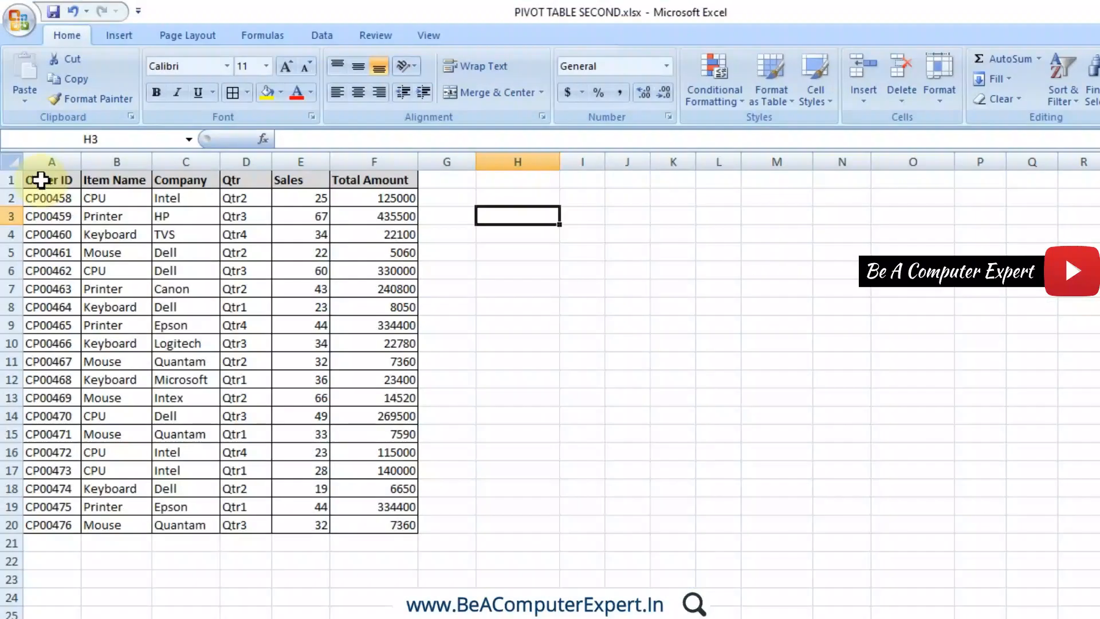
Create a PivotTable from the data in A1:F20, placed on the existing worksheet at cell H3
{"action": "left_click_drag", "start_coordinate": [40, 177], "coordinate": [399, 525]}
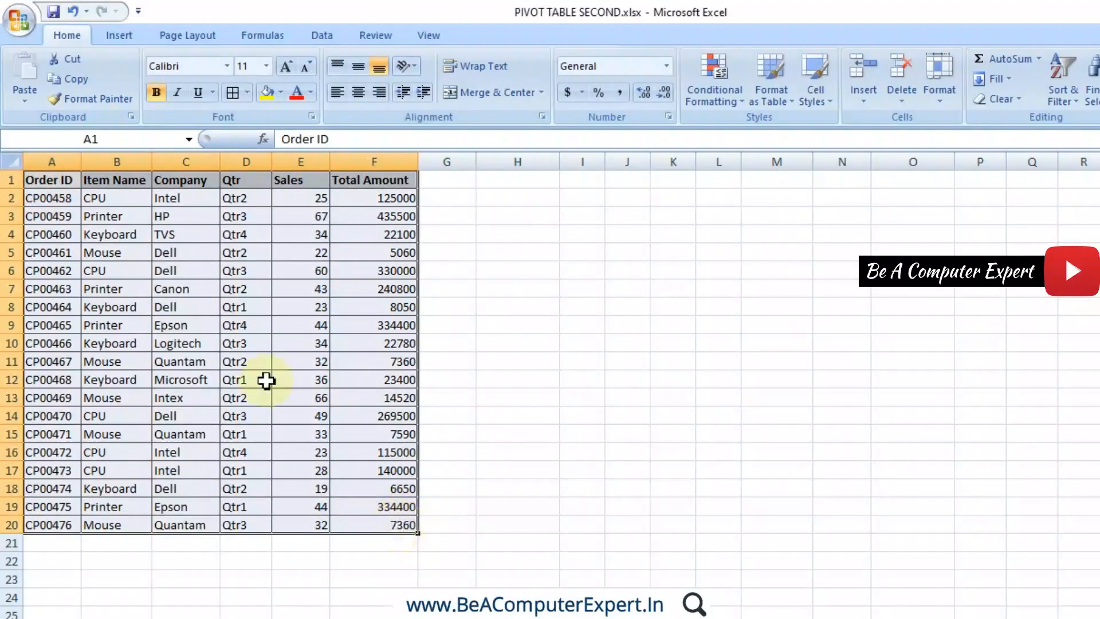
{"action": "left_click", "coordinate": [119, 35]}
{"action": "left_click", "coordinate": [49, 103]}
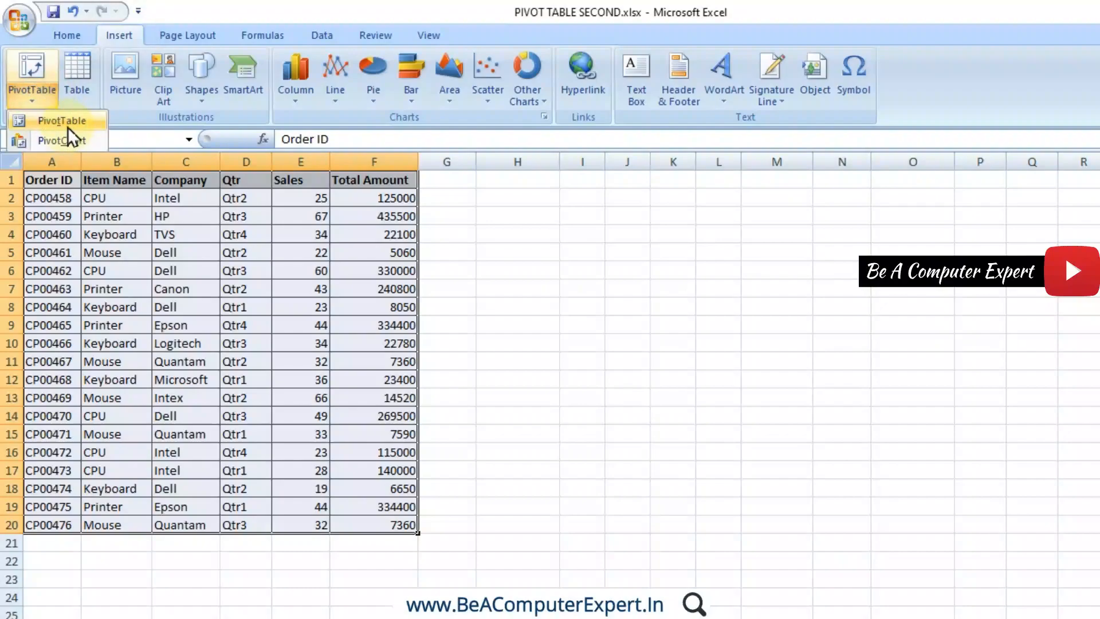
{"action": "left_click", "coordinate": [67, 122]}
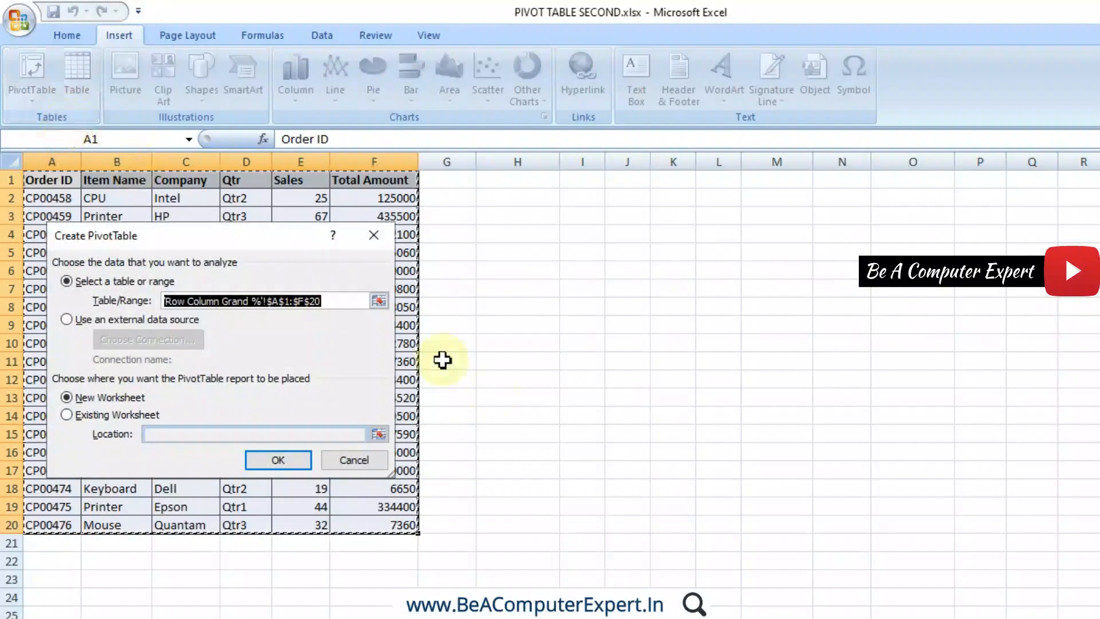
{"action": "left_click", "coordinate": [137, 415]}
{"action": "left_click", "coordinate": [499, 223]}
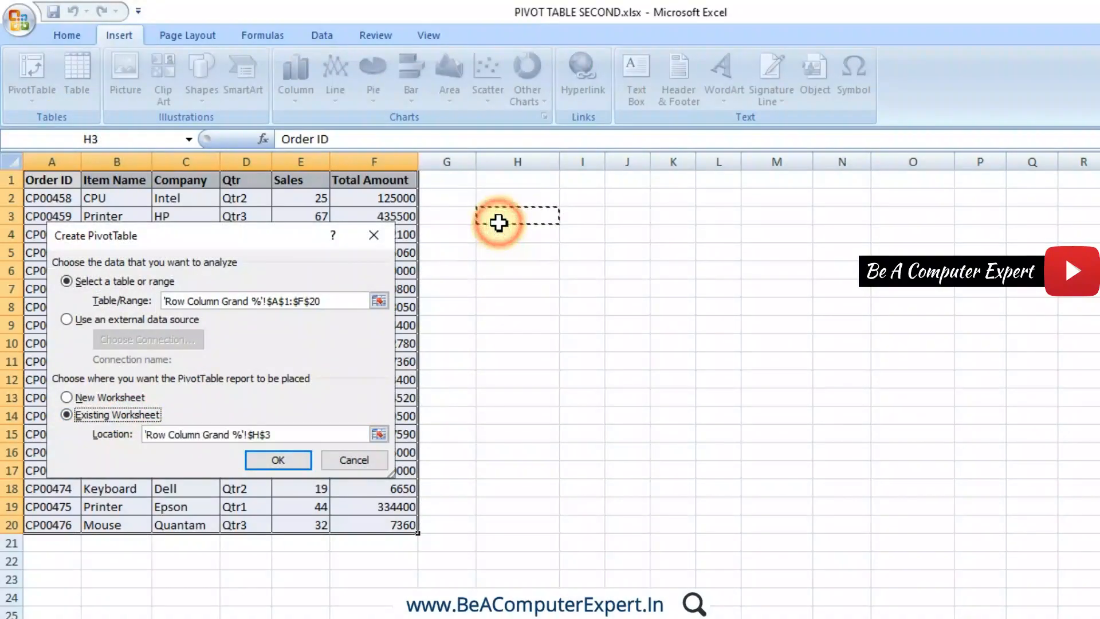
{"action": "left_click", "coordinate": [279, 461]}
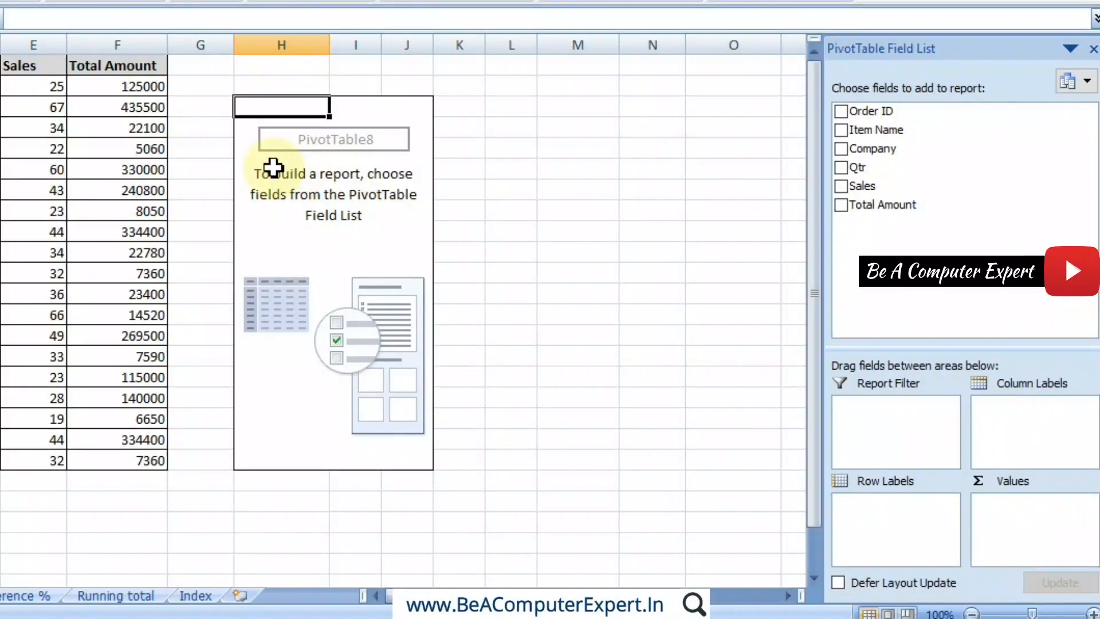
Enable the Classic PivotTable layout option for the new PivotTable
{"action": "right_click", "coordinate": [273, 168]}
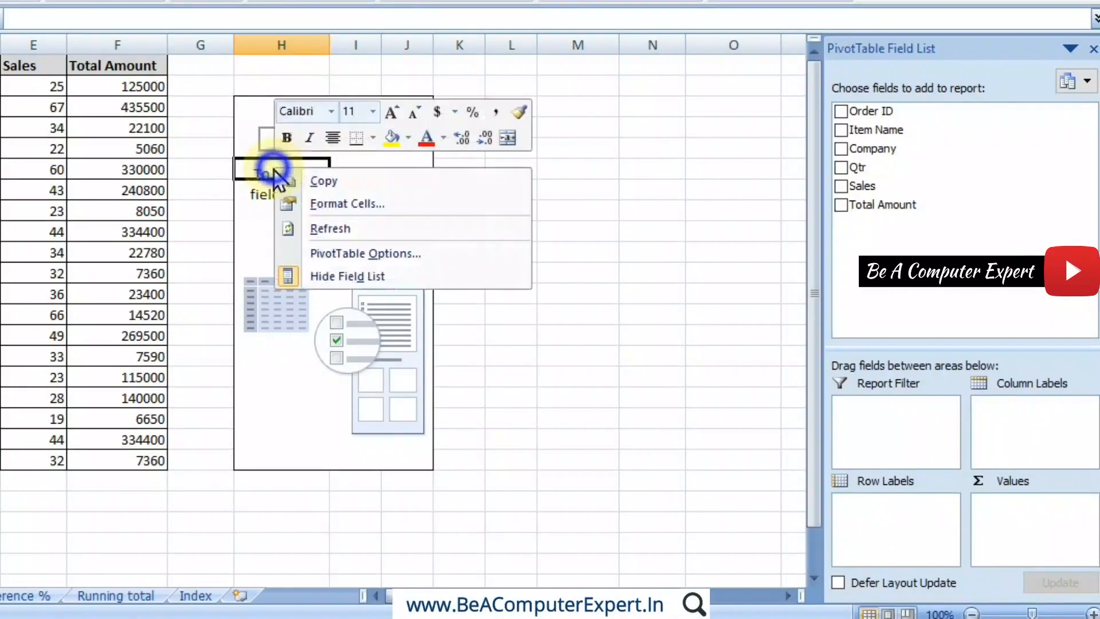
{"action": "left_click", "coordinate": [315, 253]}
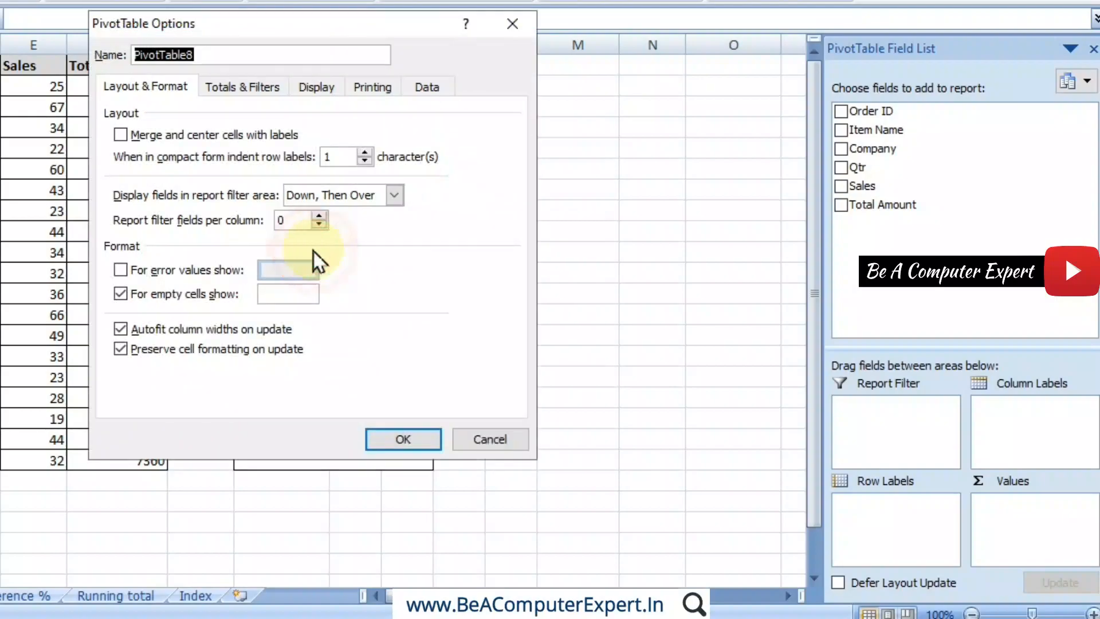
{"action": "left_click", "coordinate": [308, 91]}
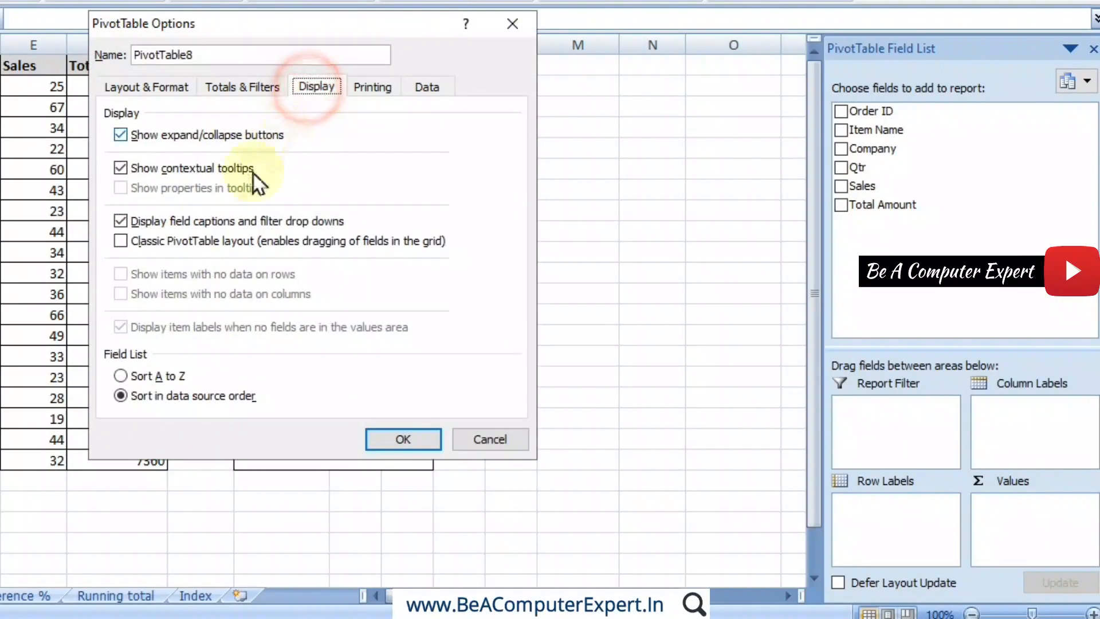
{"action": "left_click", "coordinate": [122, 241]}
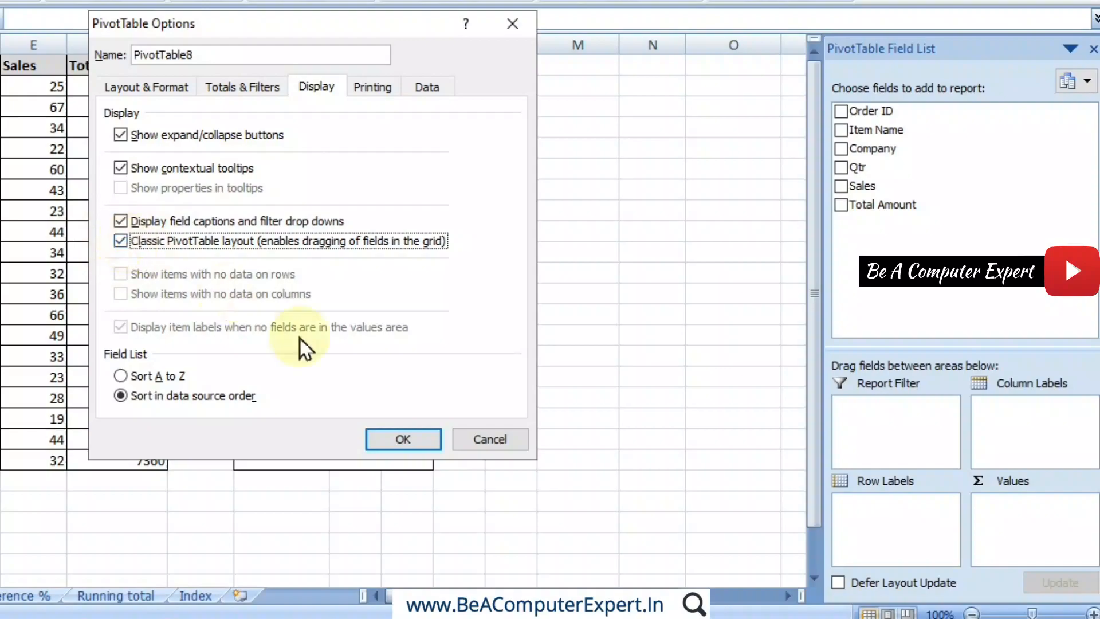
{"action": "left_click", "coordinate": [393, 439]}
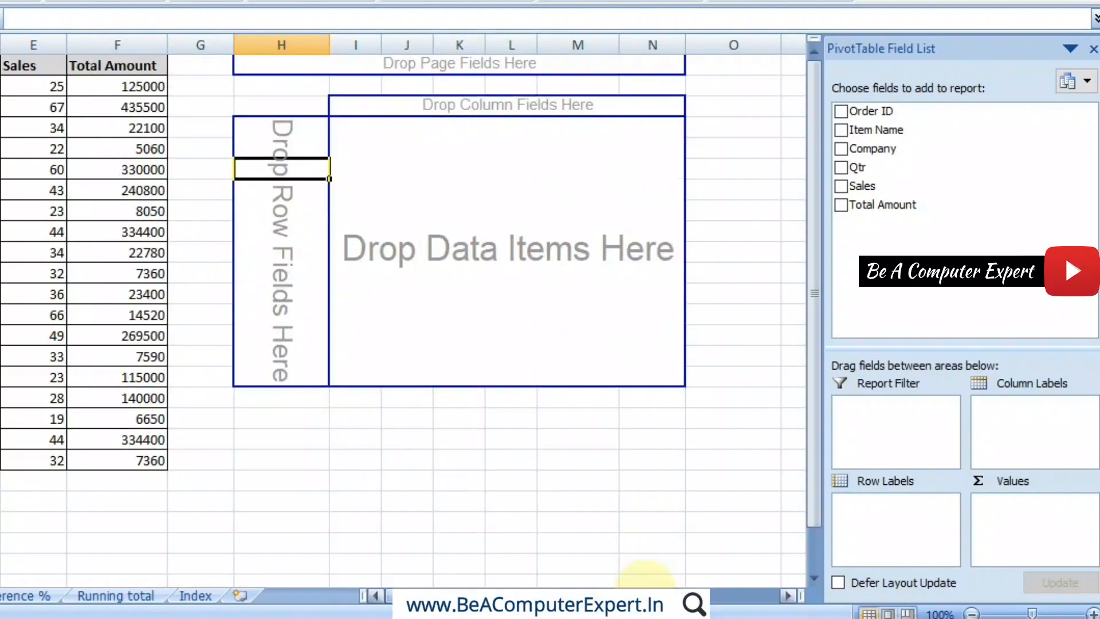
Add Qtr and Item Name, in that order, as row labels and Sales as the summed values of the PivotTable
{"action": "left_click", "coordinate": [776, 594]}
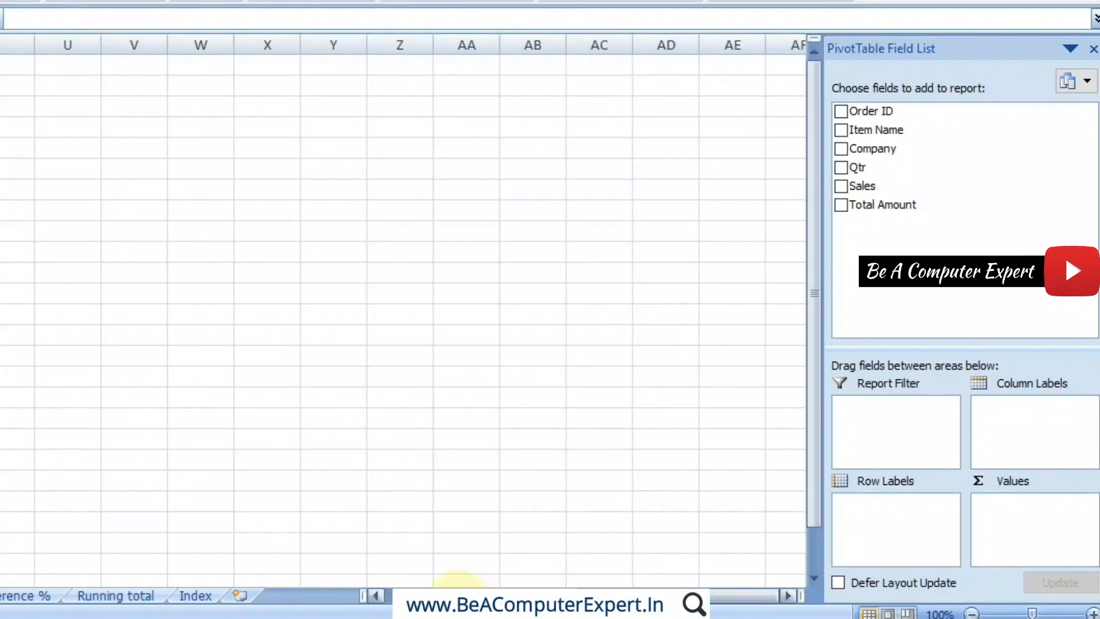
{"action": "left_click", "coordinate": [457, 593]}
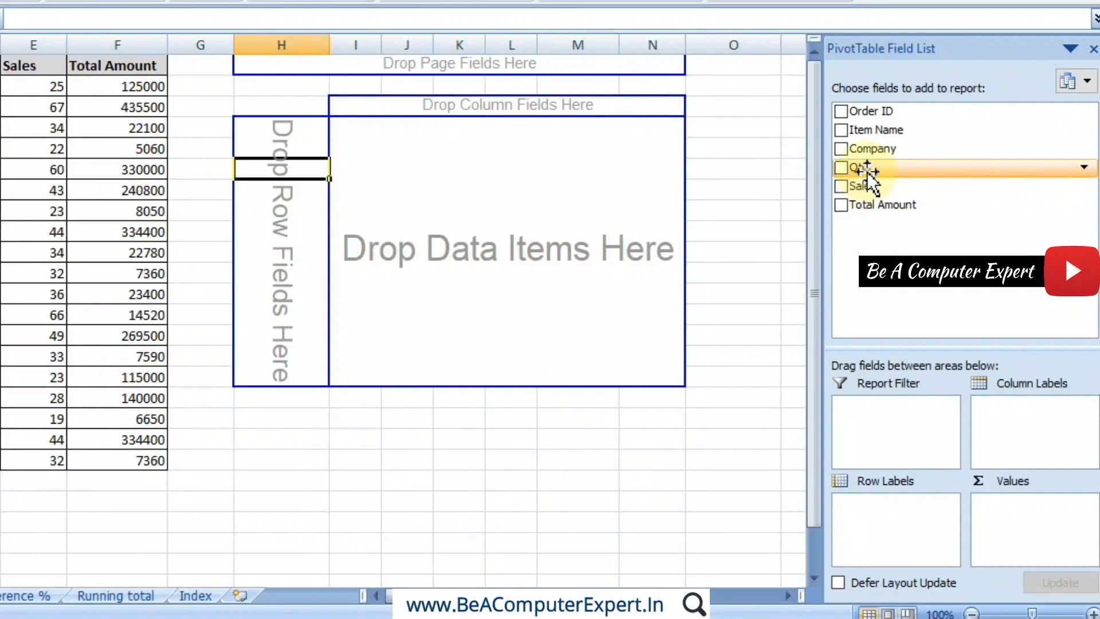
{"action": "left_click_drag", "start_coordinate": [869, 171], "coordinate": [888, 515]}
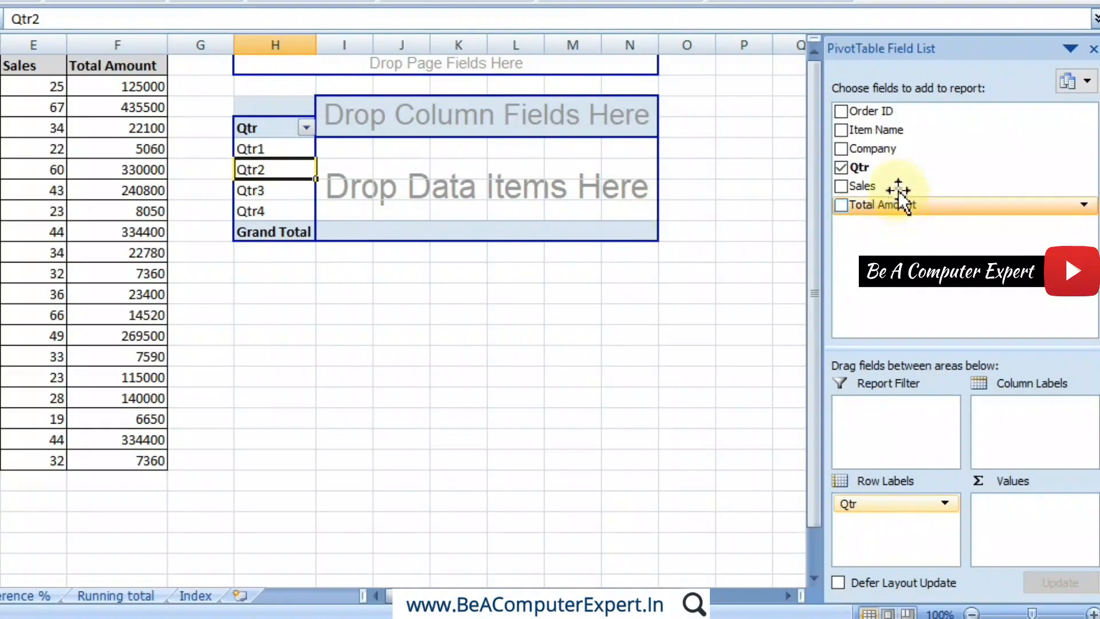
{"action": "left_click_drag", "start_coordinate": [891, 132], "coordinate": [855, 525]}
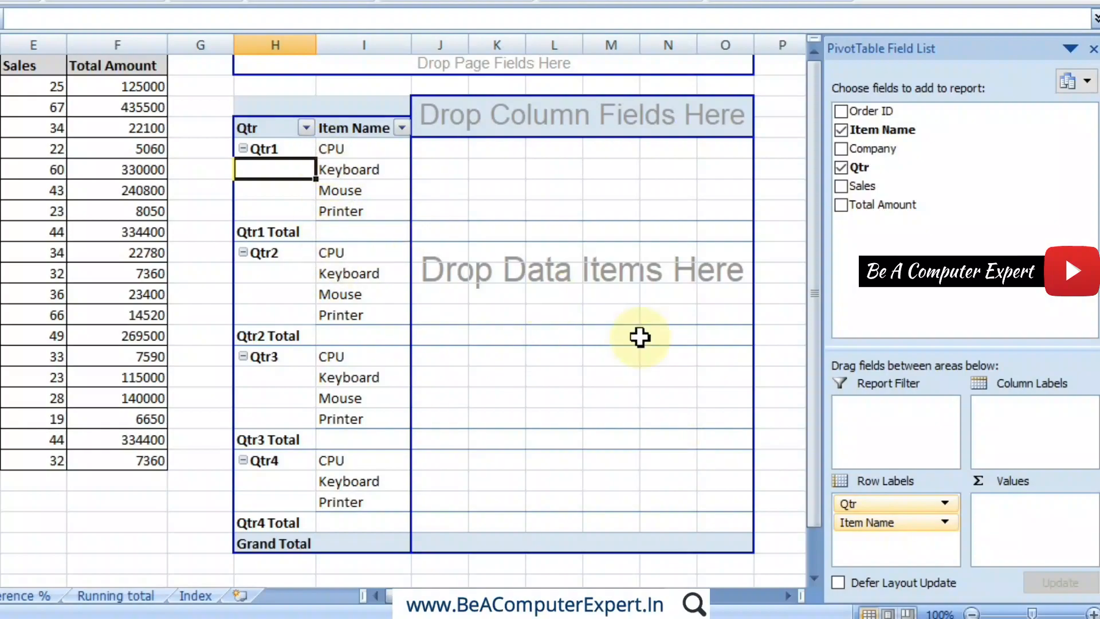
{"action": "left_click_drag", "start_coordinate": [885, 183], "coordinate": [999, 523]}
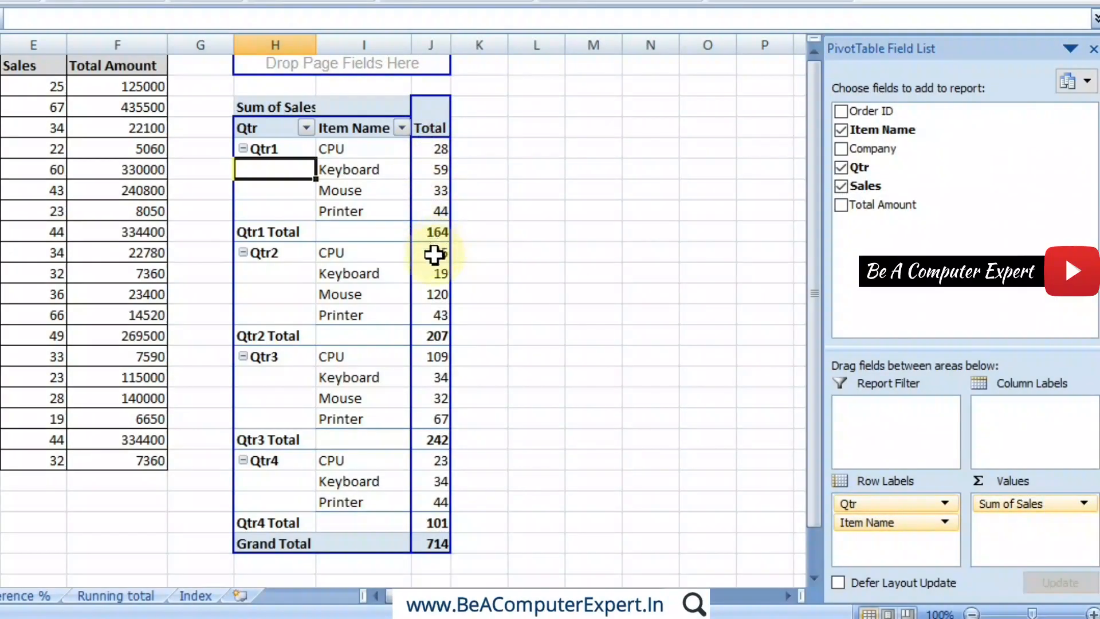
Examine the sales subtotals of Qtr1 through Qtr4 in the PivotTable
{"action": "left_click", "coordinate": [289, 232]}
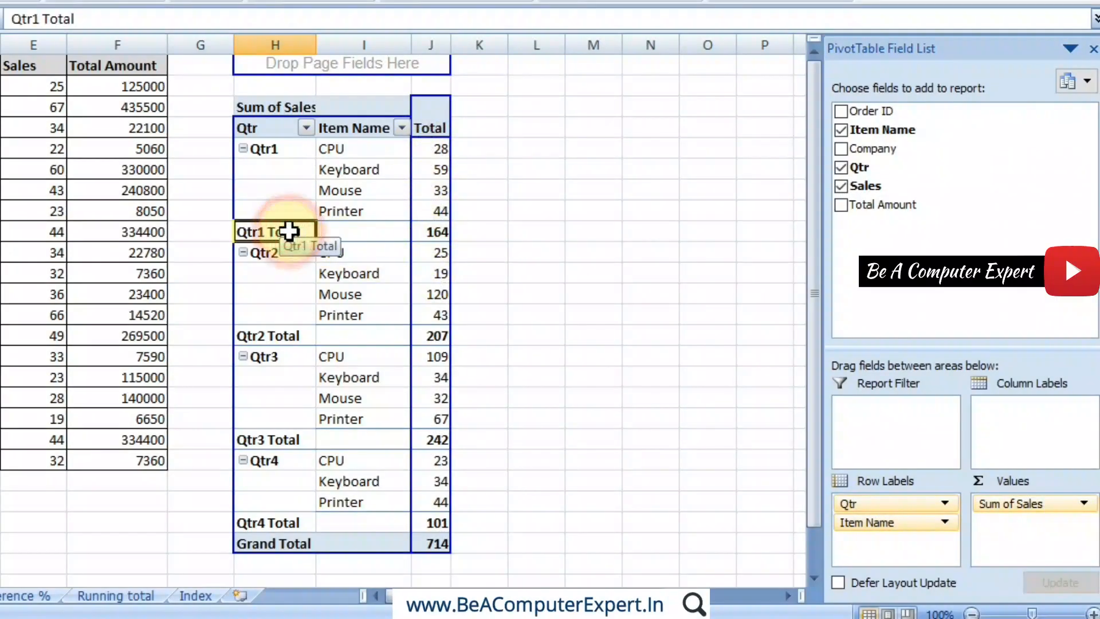
{"action": "left_click", "coordinate": [431, 233]}
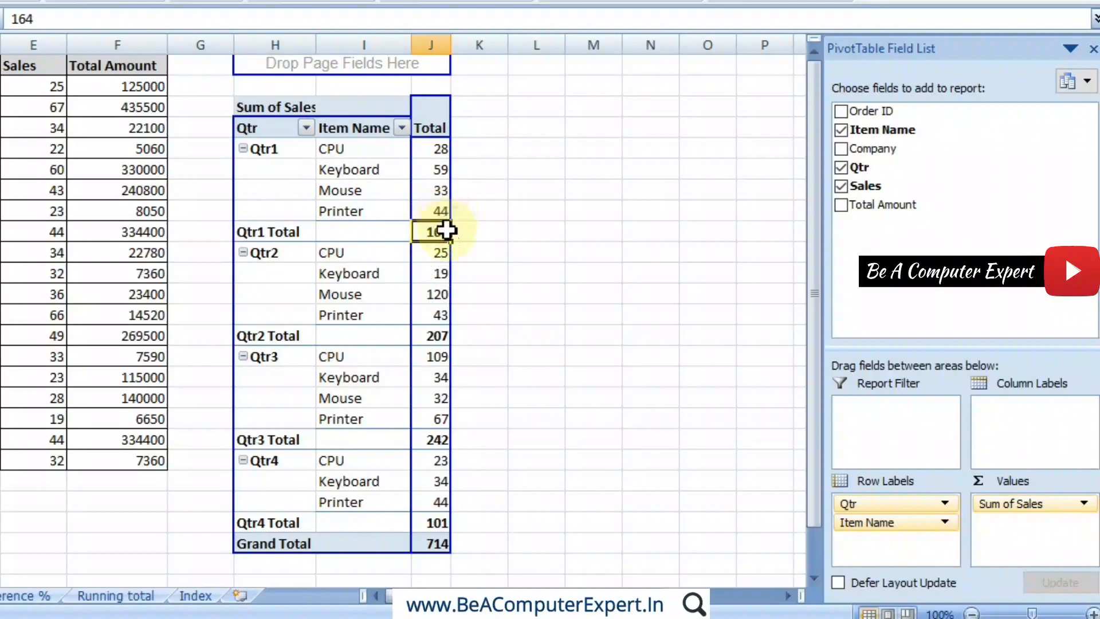
{"action": "left_click", "coordinate": [435, 336]}
{"action": "left_click", "coordinate": [431, 442]}
{"action": "left_click", "coordinate": [440, 523]}
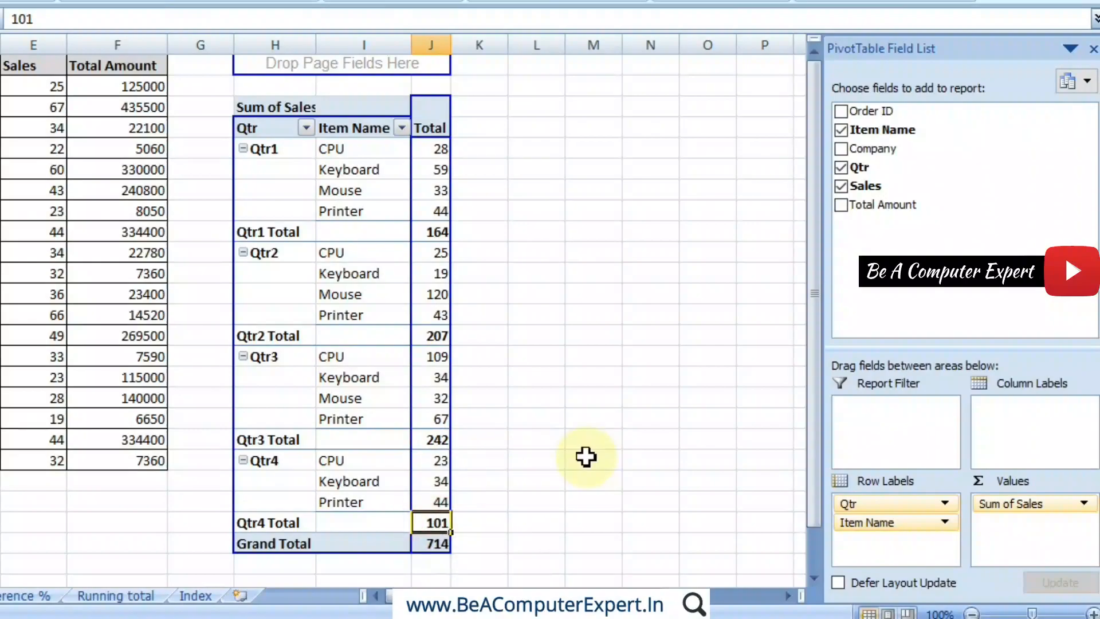
Show the Sum of Sales values as % of column
{"action": "right_click", "coordinate": [433, 155]}
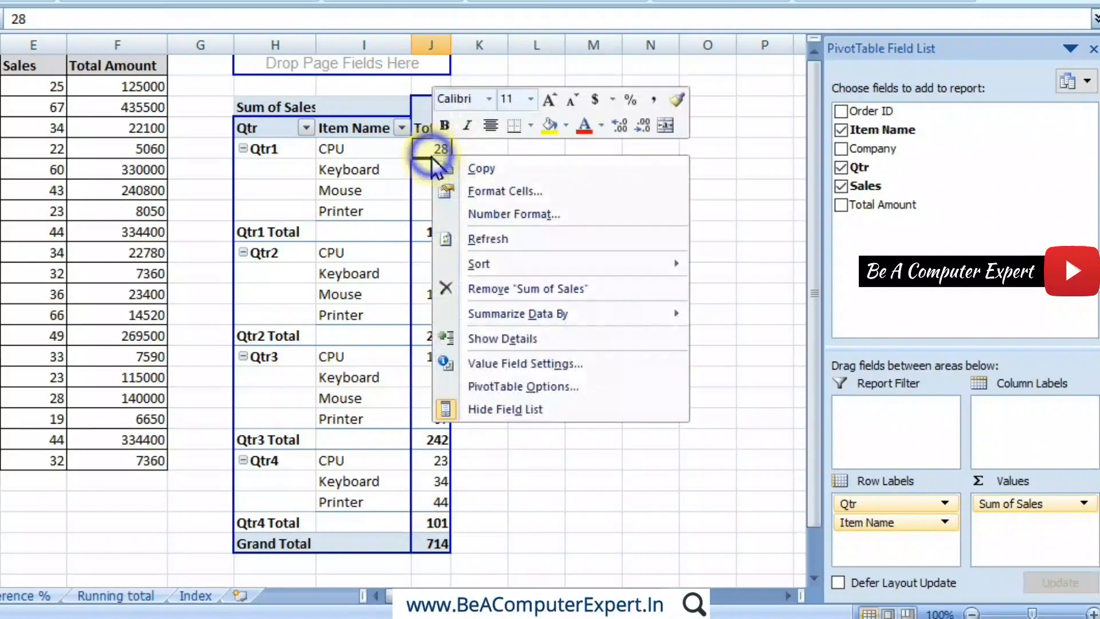
{"action": "left_click", "coordinate": [503, 365]}
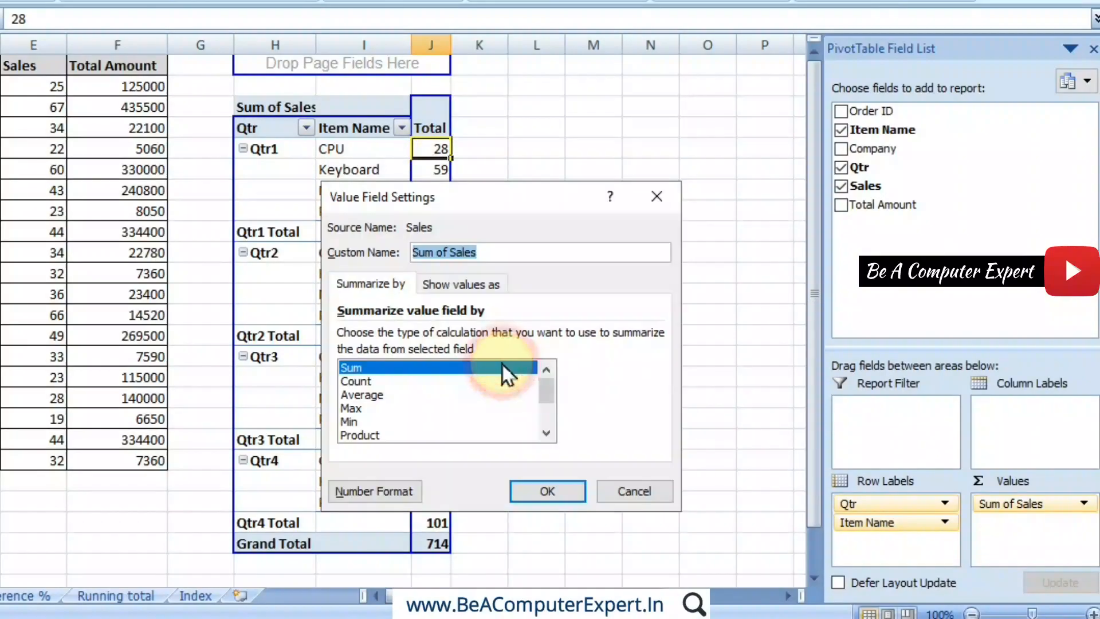
{"action": "left_click", "coordinate": [467, 282]}
{"action": "left_click", "coordinate": [418, 343]}
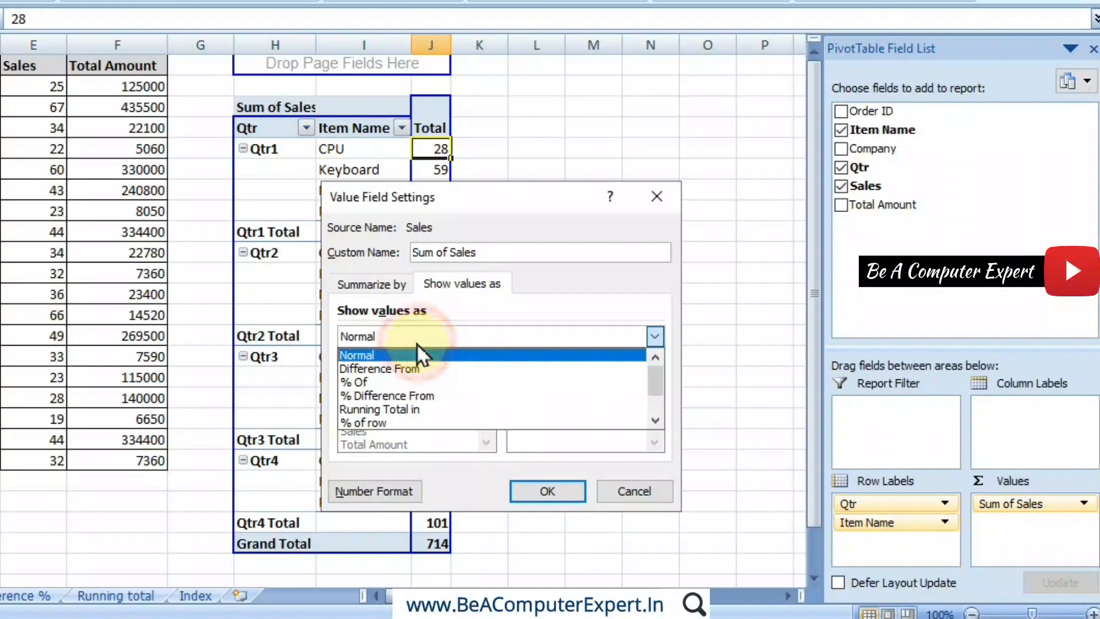
{"action": "left_click", "coordinate": [659, 419]}
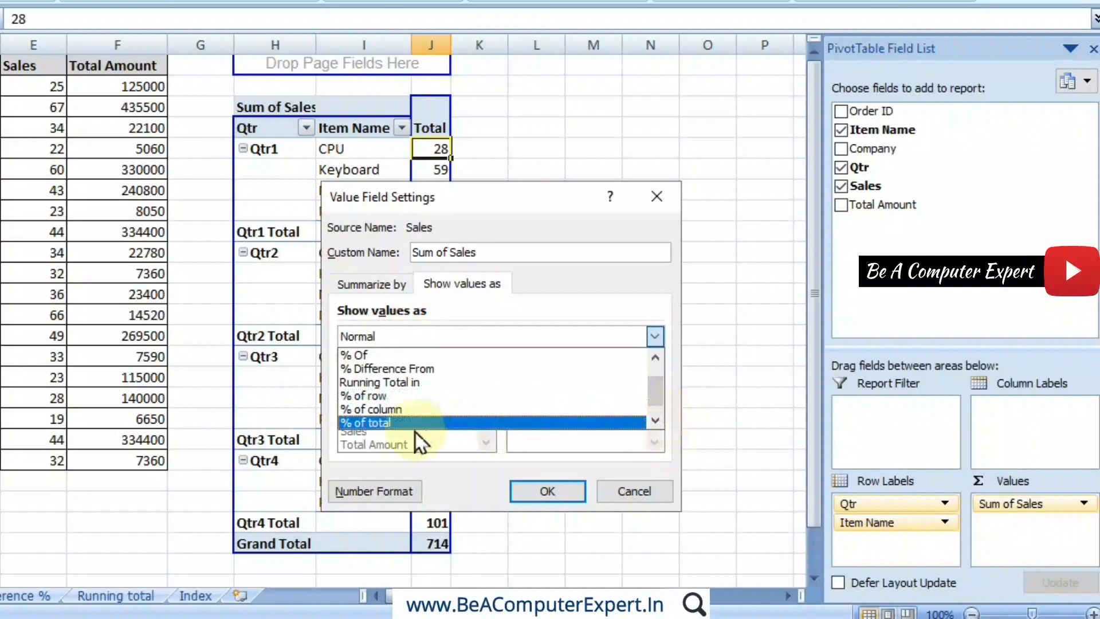
{"action": "left_click", "coordinate": [409, 410]}
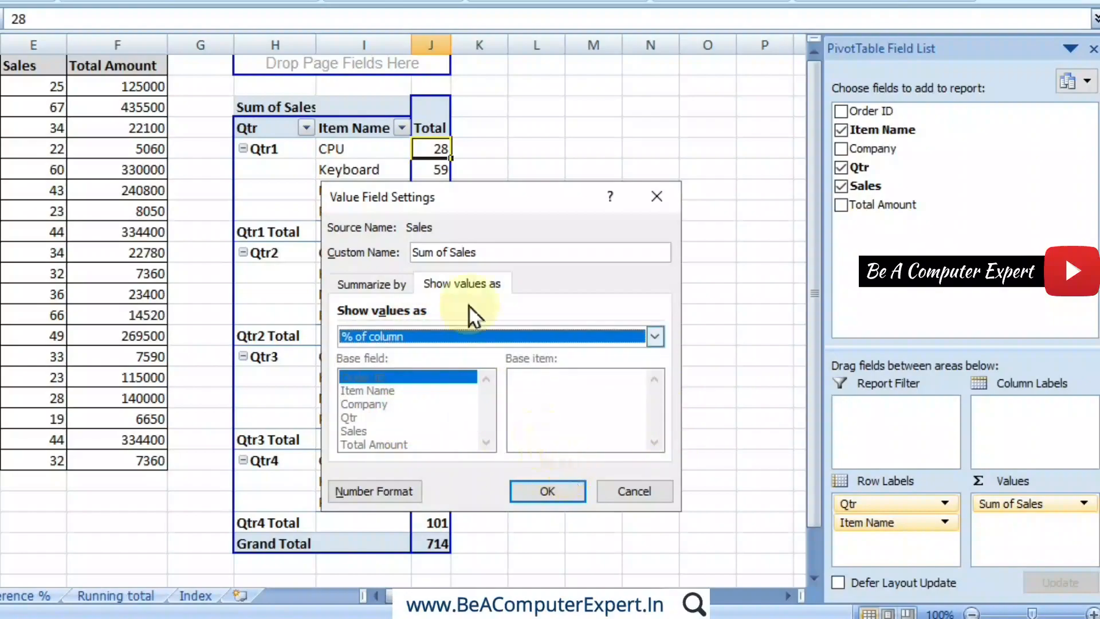
{"action": "left_click", "coordinate": [545, 494]}
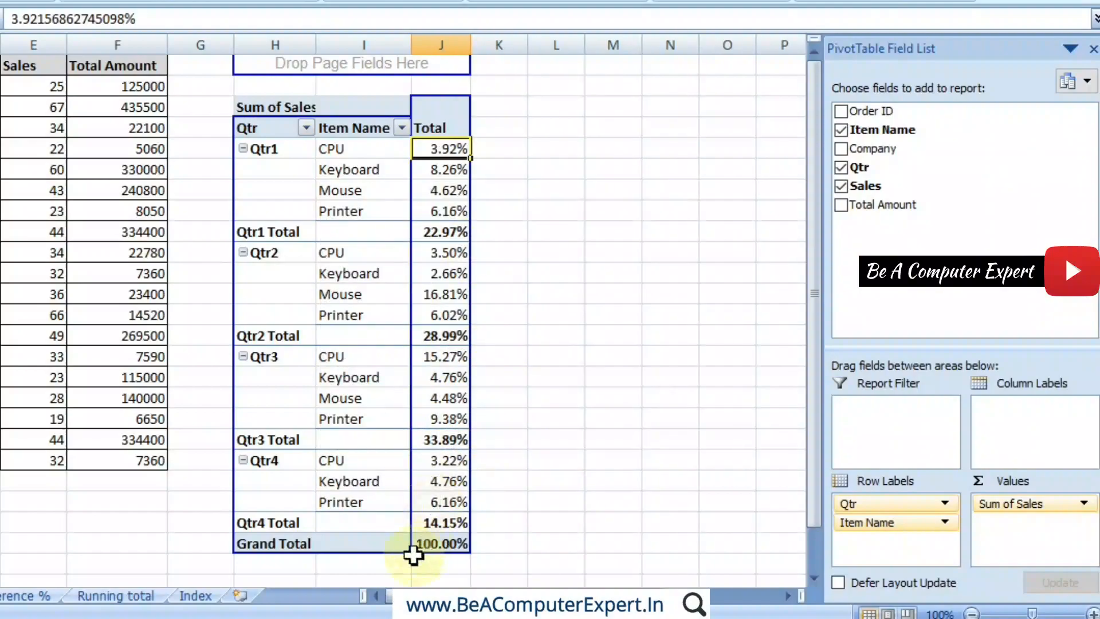
Compare the grand total percentage with the subtotal percentages of each quarter, and recheck the quarters from Qtr4 back to Qtr1
{"action": "left_click", "coordinate": [446, 549]}
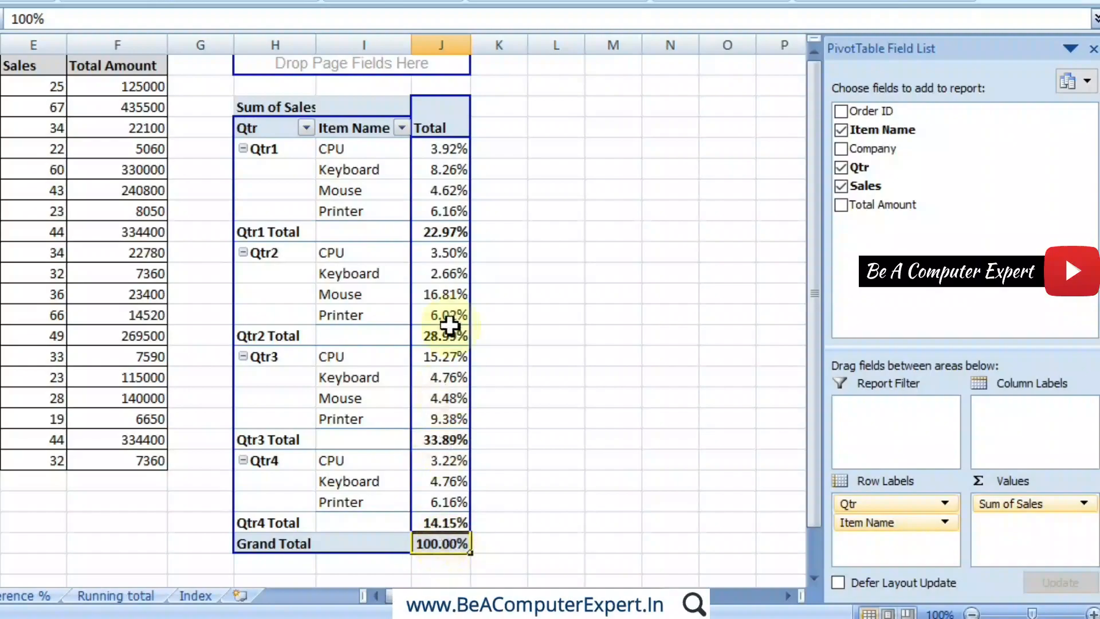
{"action": "left_click", "coordinate": [445, 235]}
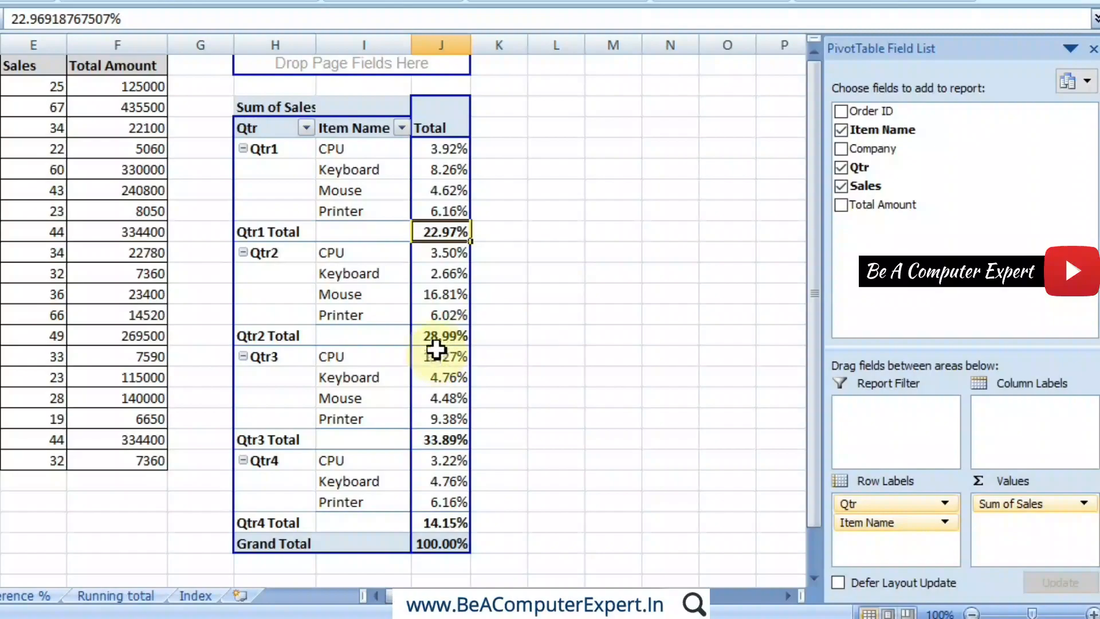
{"action": "left_click", "coordinate": [450, 336]}
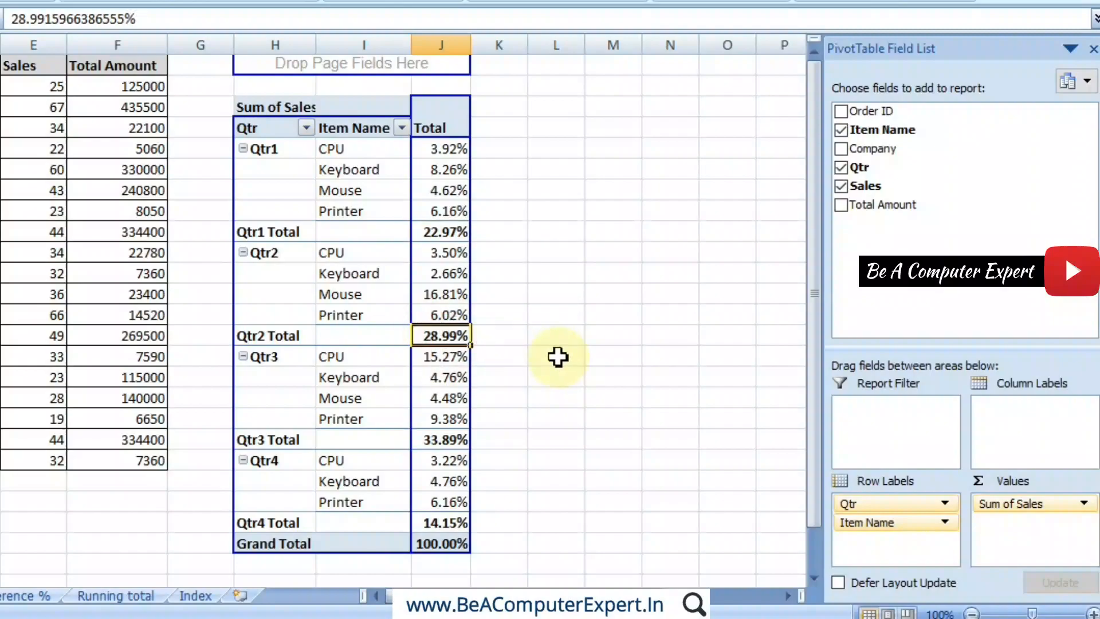
{"action": "left_click", "coordinate": [461, 440]}
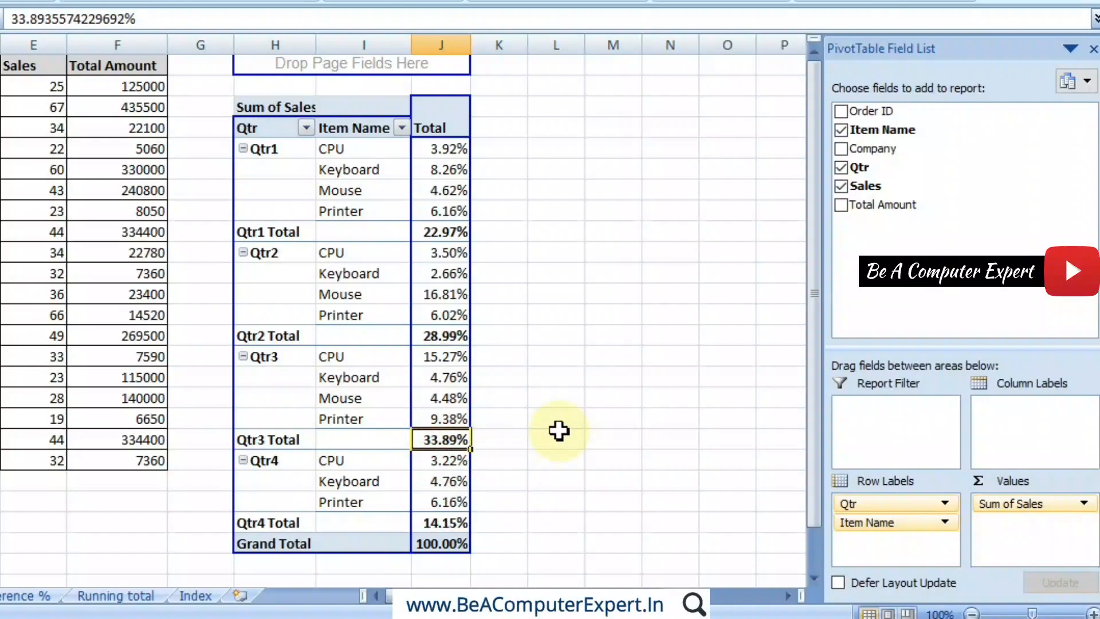
{"action": "left_click", "coordinate": [444, 522]}
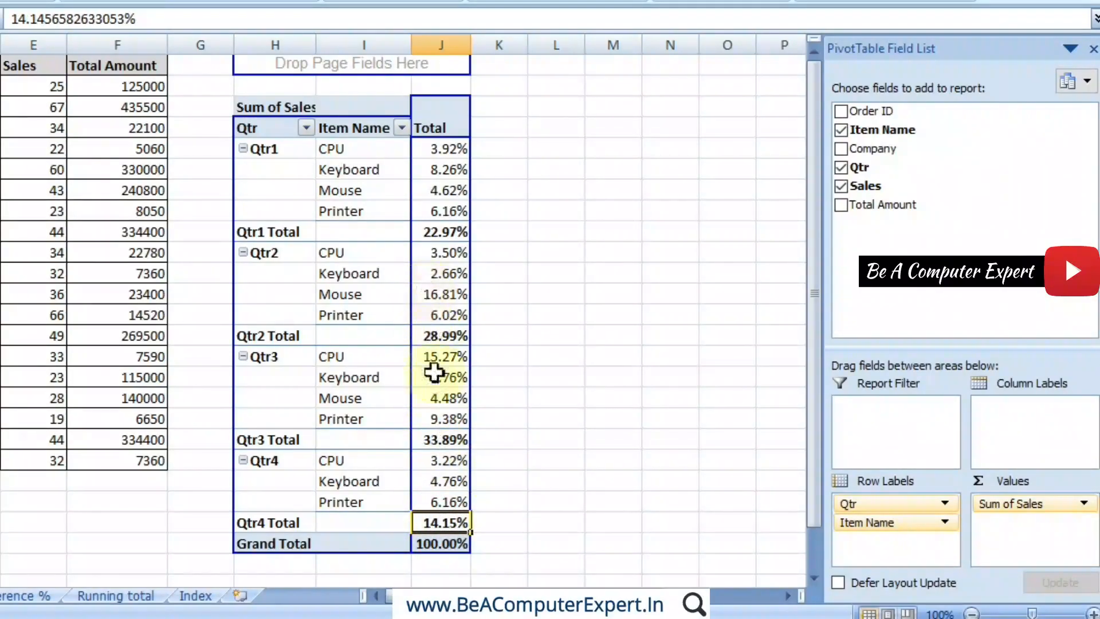
{"action": "left_click", "coordinate": [437, 544]}
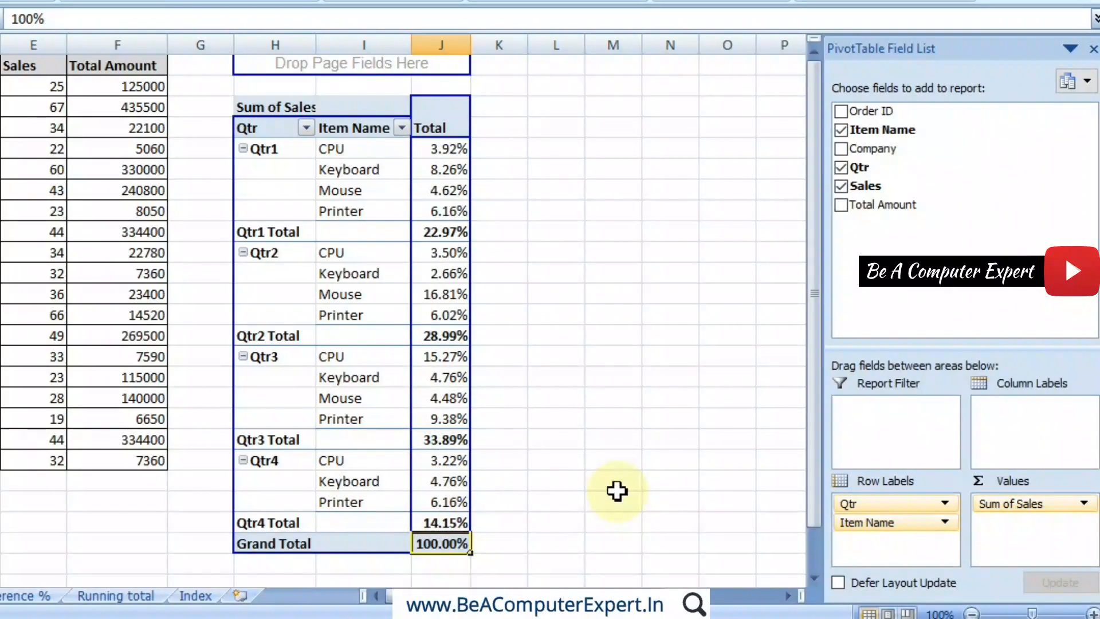
{"action": "left_click", "coordinate": [449, 522]}
{"action": "left_click", "coordinate": [452, 441]}
{"action": "left_click", "coordinate": [450, 336]}
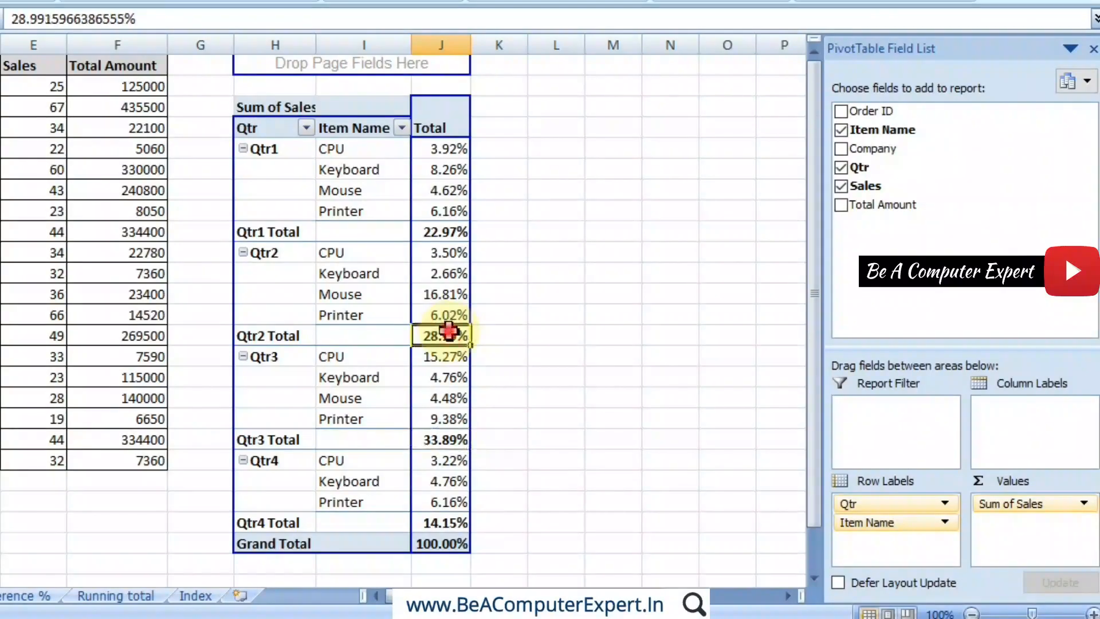
{"action": "left_click", "coordinate": [450, 230]}
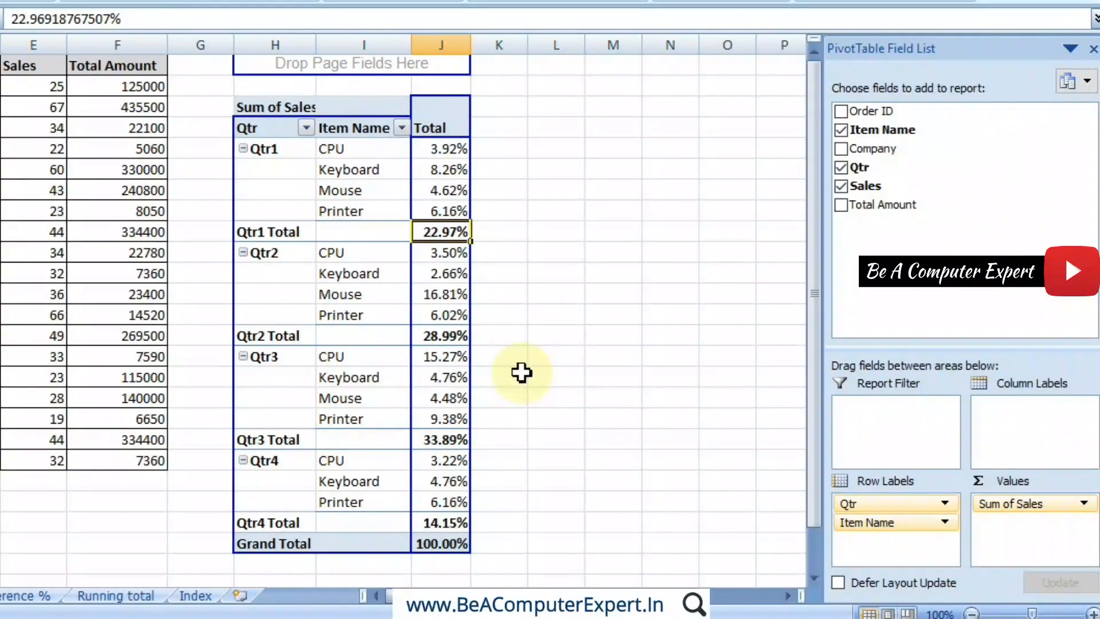
Remove the Sales and Qtr fields from the PivotTable
{"action": "left_click_drag", "start_coordinate": [883, 190], "coordinate": [843, 183]}
{"action": "left_click", "coordinate": [841, 169]}
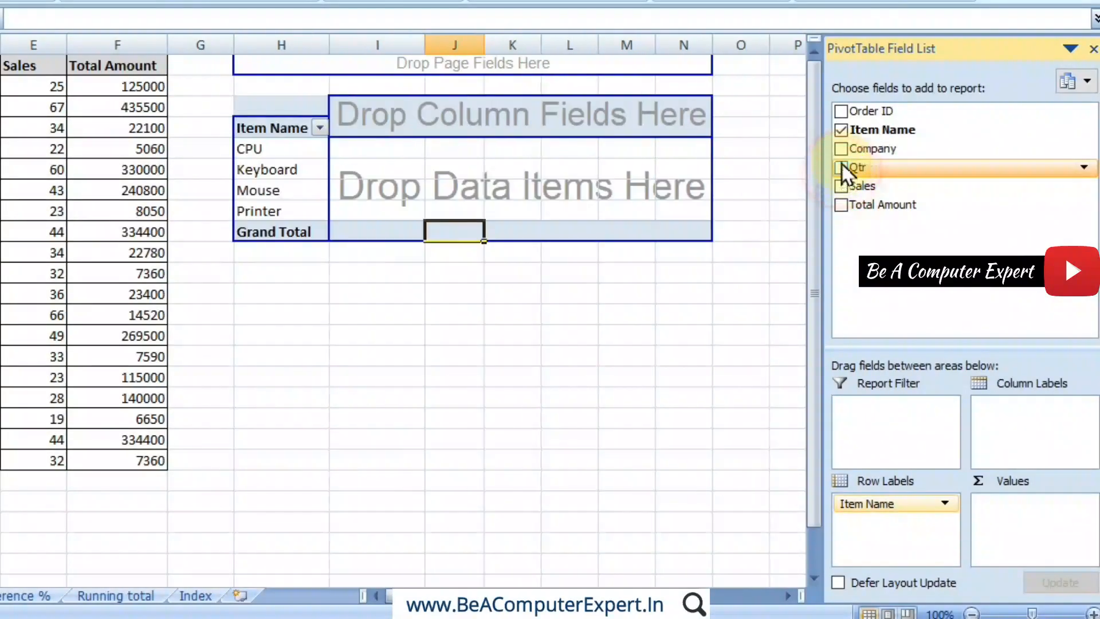
Rebuild the PivotTable without its old row field, using Qtr as column labels, Item Name as row labels and Sales as values
{"action": "left_click", "coordinate": [841, 131]}
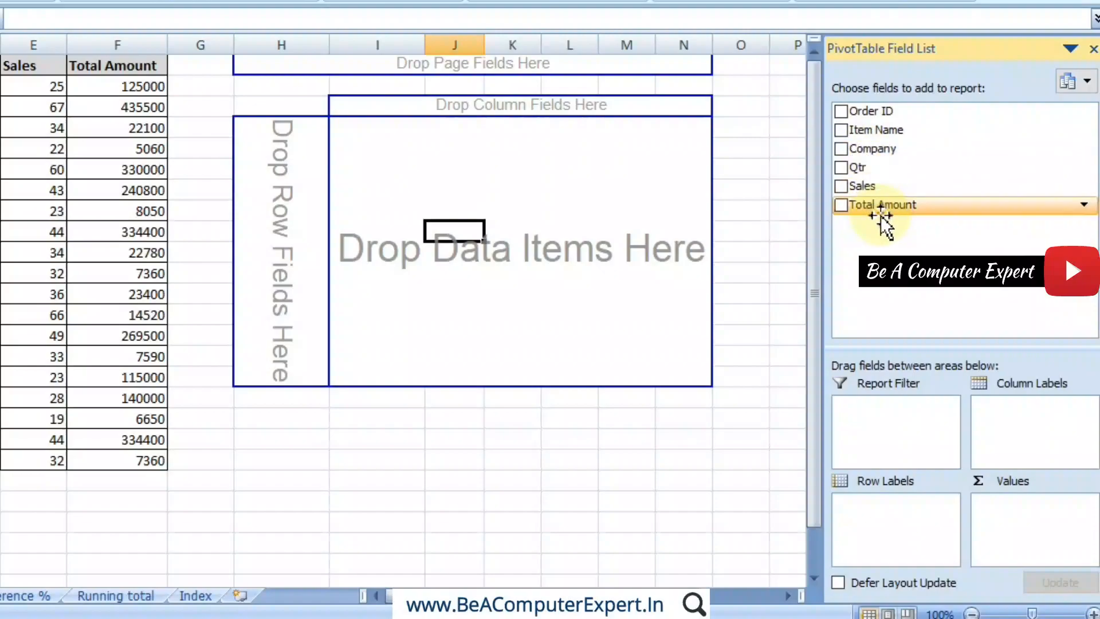
{"action": "left_click_drag", "start_coordinate": [876, 170], "coordinate": [1009, 424]}
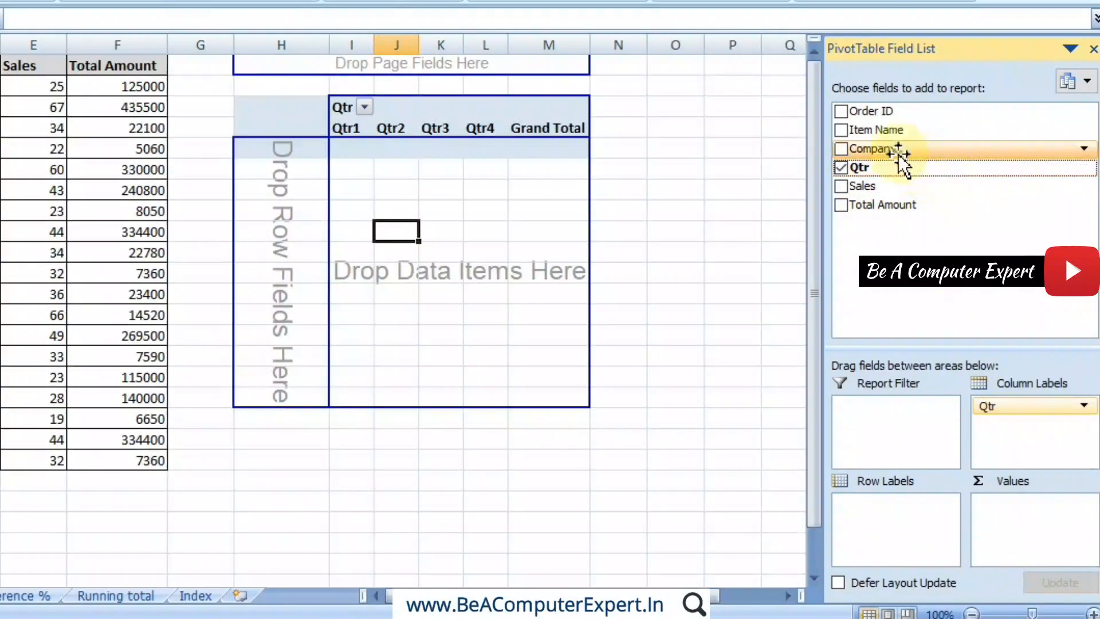
{"action": "left_click_drag", "start_coordinate": [889, 132], "coordinate": [855, 511]}
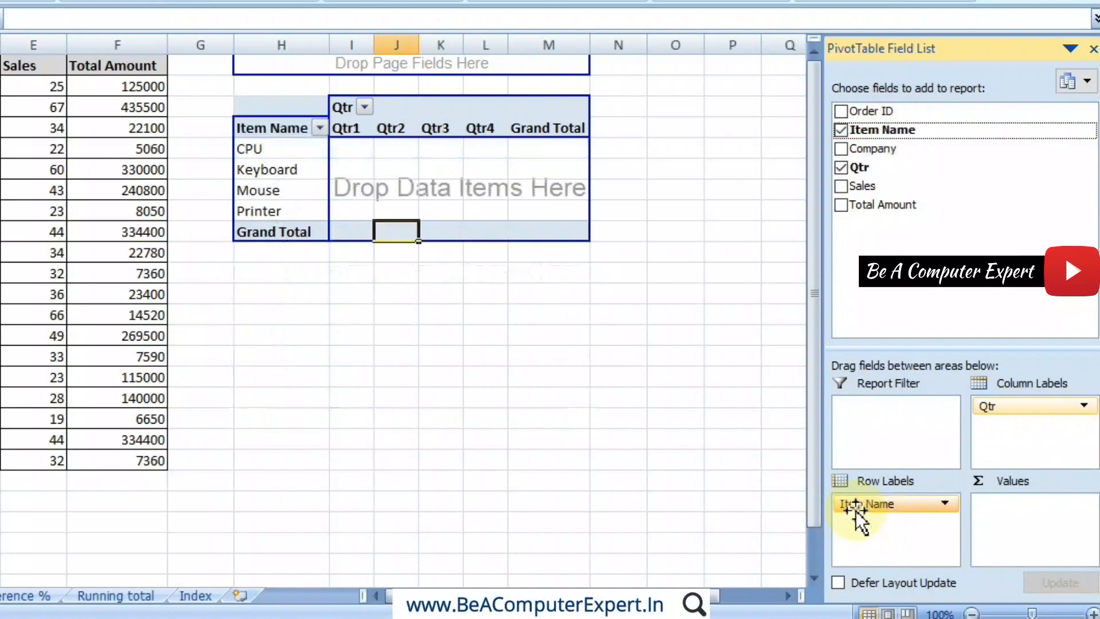
{"action": "left_click_drag", "start_coordinate": [871, 188], "coordinate": [997, 513]}
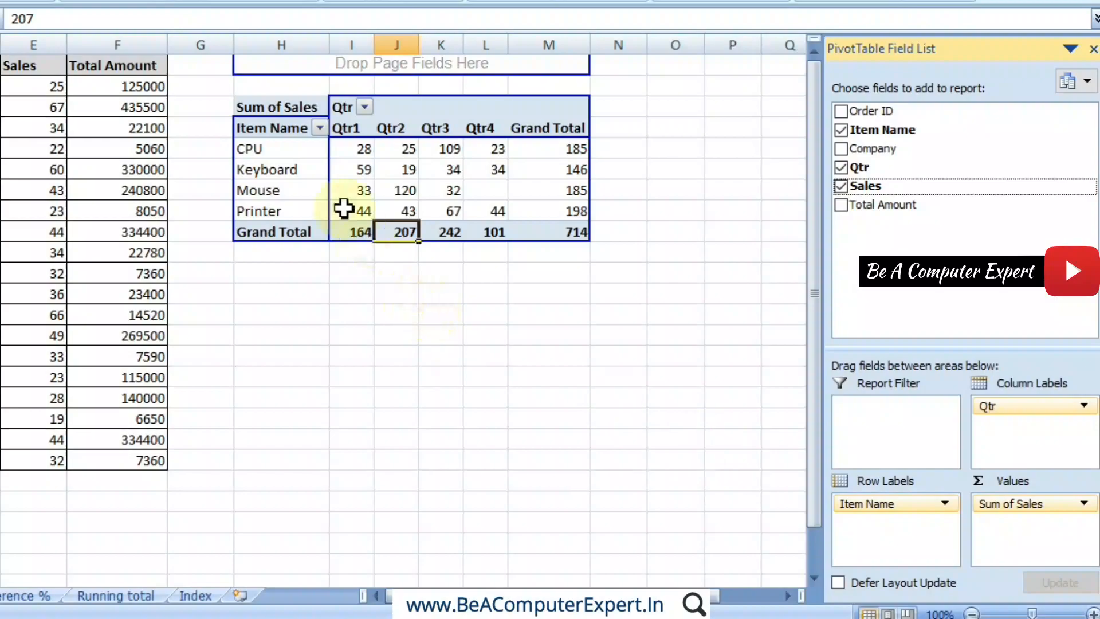
{"action": "left_click", "coordinate": [440, 206]}
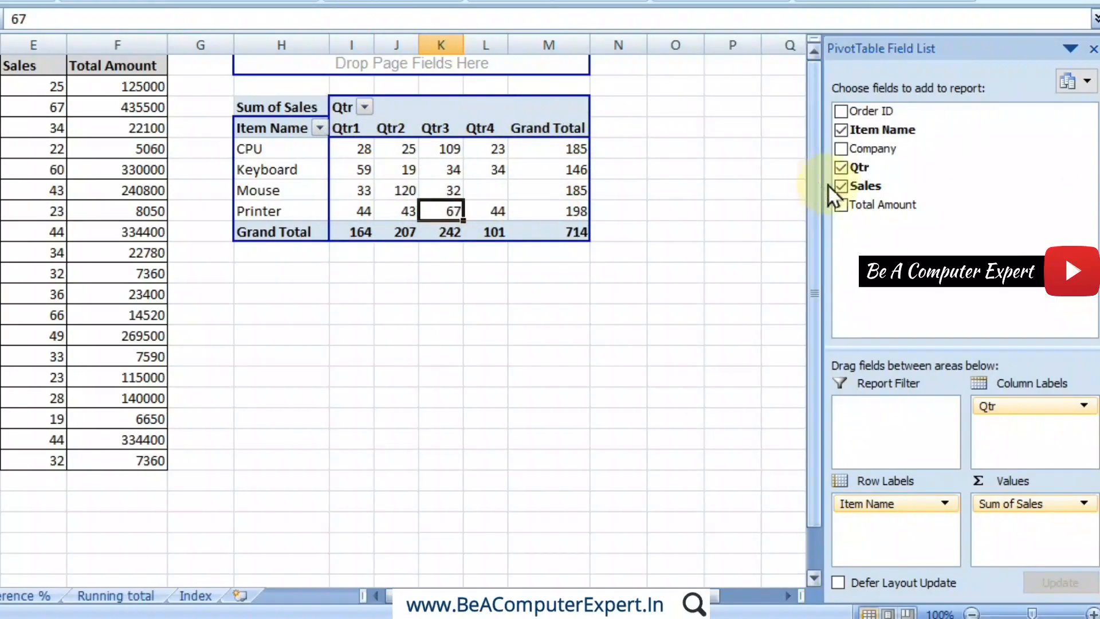
Add the Sales field to the PivotTable values a second time, beside the existing Sum of Sales
{"action": "left_click_drag", "start_coordinate": [874, 184], "coordinate": [1012, 536]}
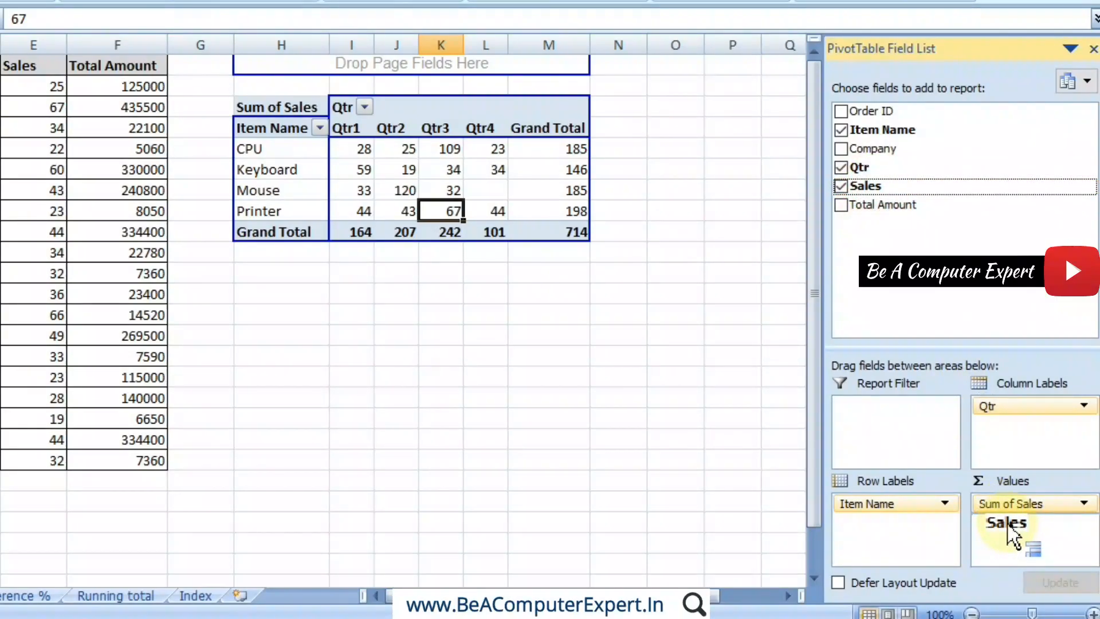
{"action": "left_click_drag", "start_coordinate": [1010, 526], "coordinate": [1007, 522]}
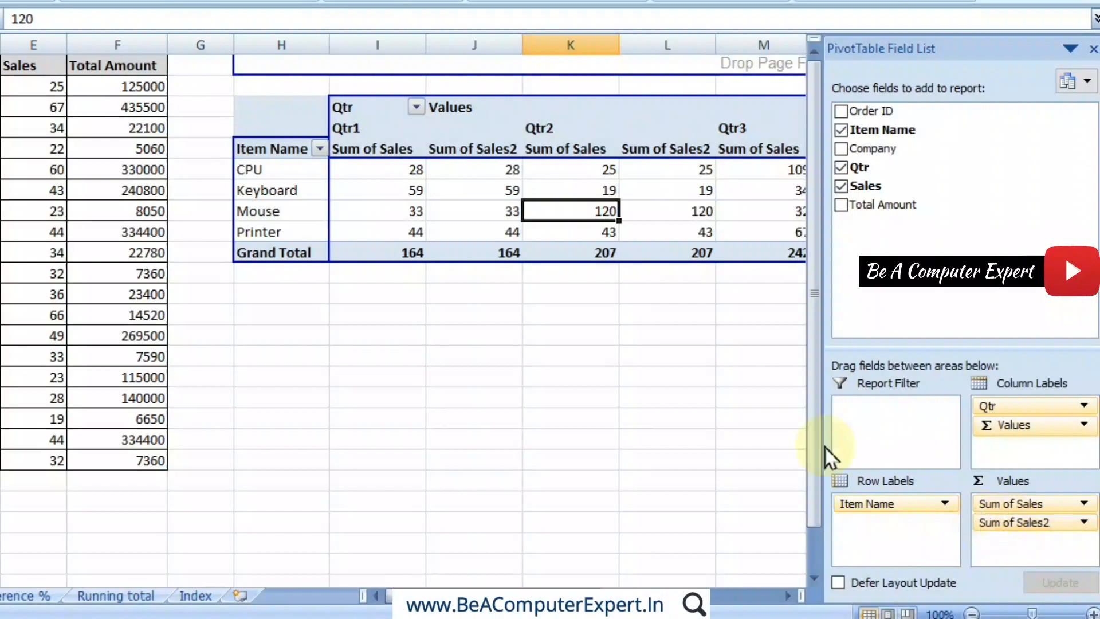
{"action": "left_click", "coordinate": [360, 135]}
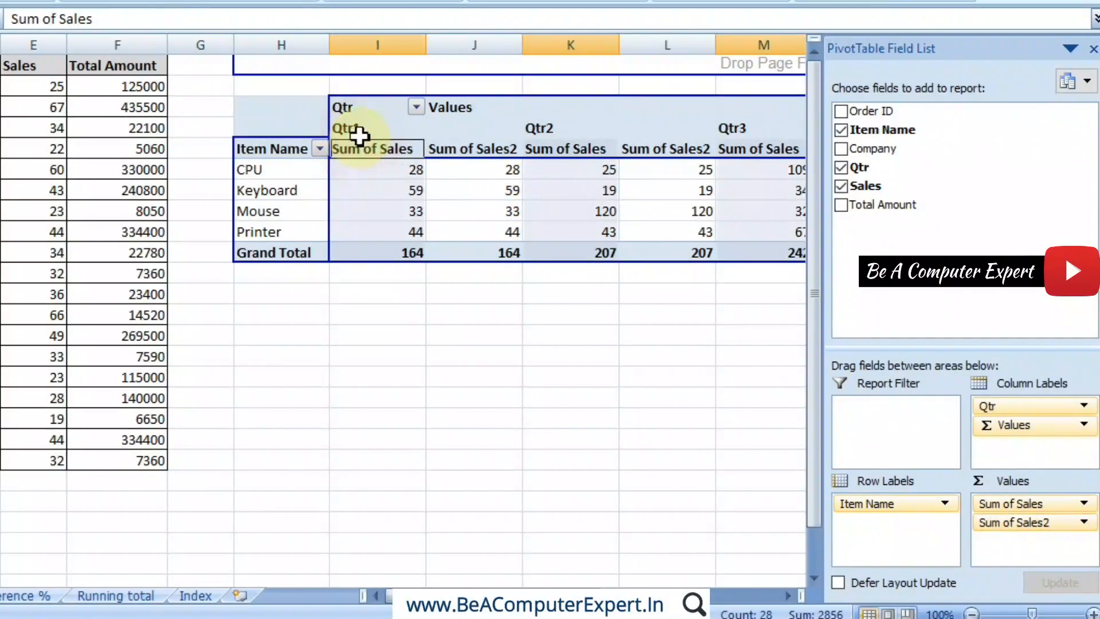
{"action": "left_click", "coordinate": [474, 148]}
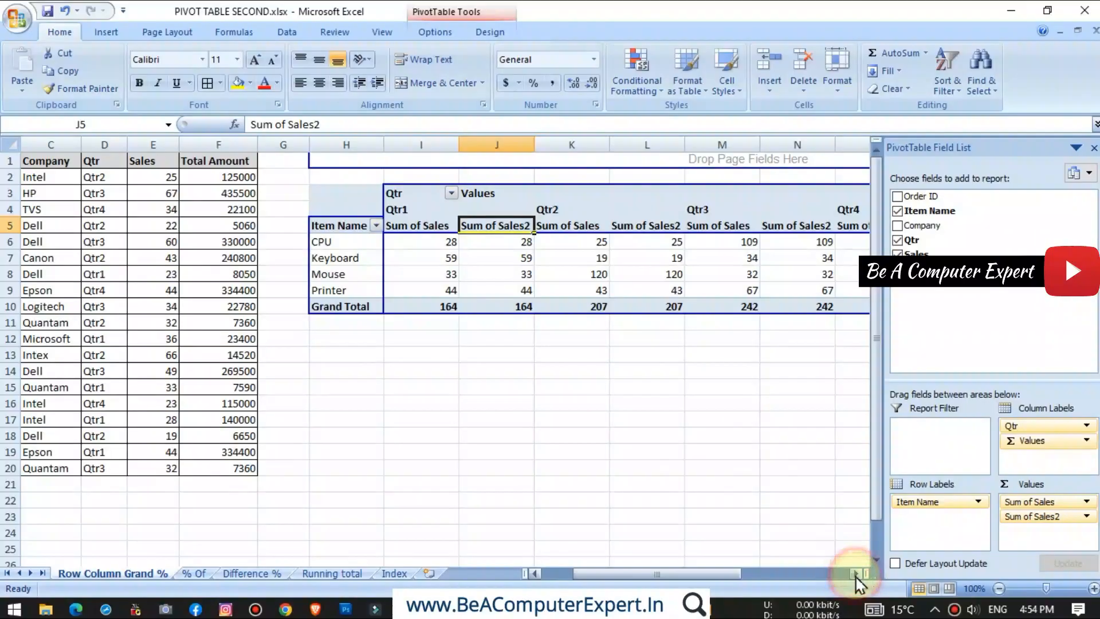
Show the Sum of Sales2 values as % of column, leaving Sum of Sales as normal values
{"action": "left_click", "coordinate": [788, 596]}
{"action": "left_click", "coordinate": [788, 596]}
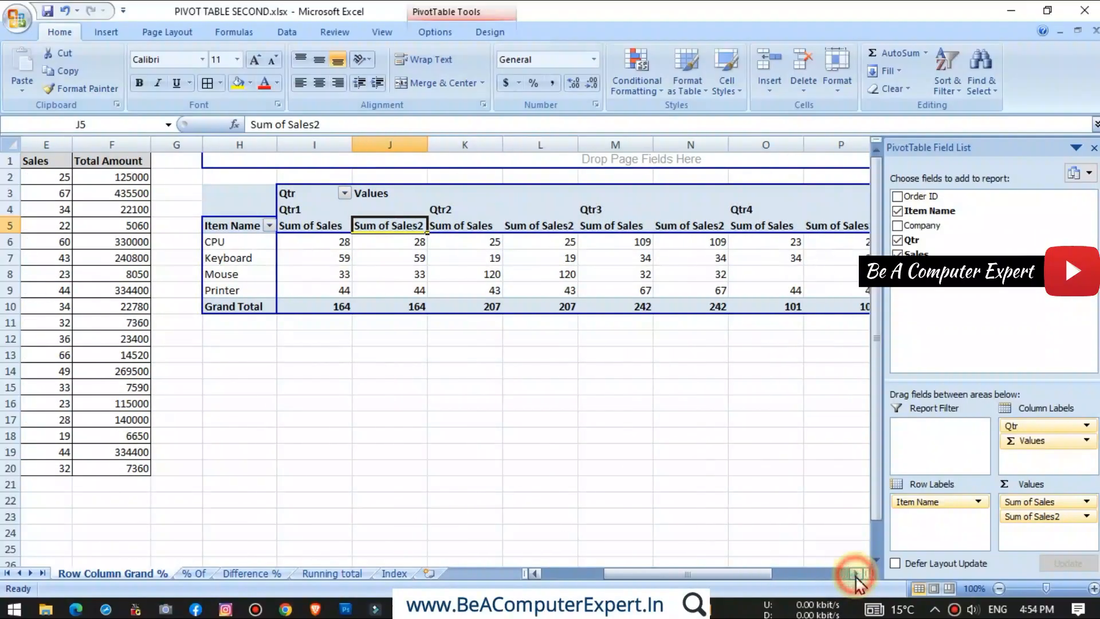
{"action": "left_click", "coordinate": [788, 596]}
{"action": "left_click", "coordinate": [855, 573]}
{"action": "left_click", "coordinate": [856, 573]}
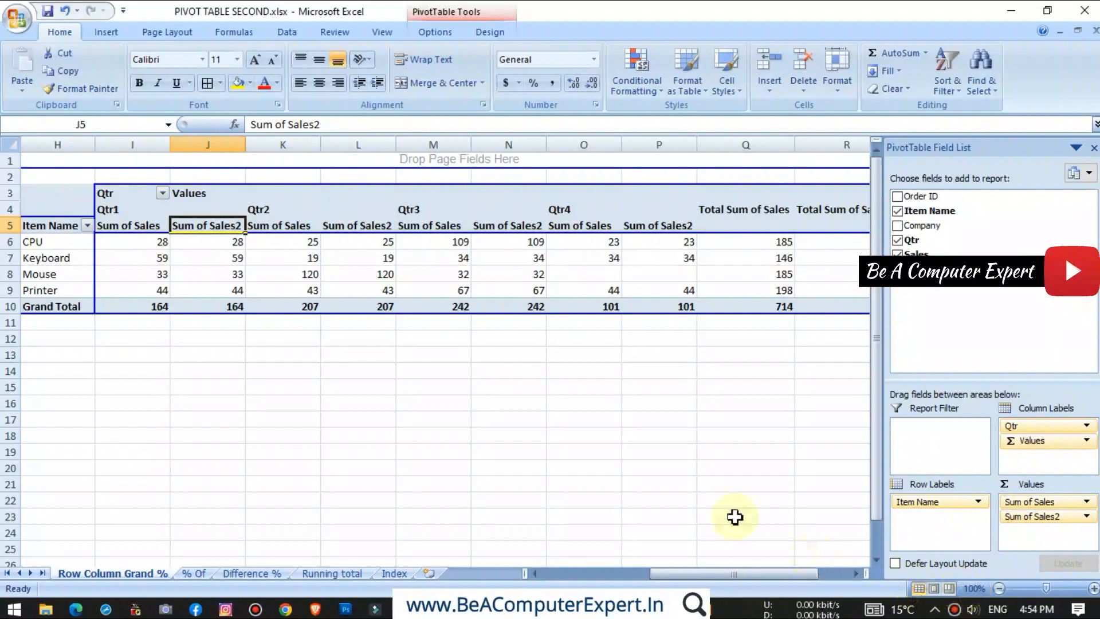
{"action": "left_click", "coordinate": [1000, 589]}
{"action": "left_click", "coordinate": [1000, 589]}
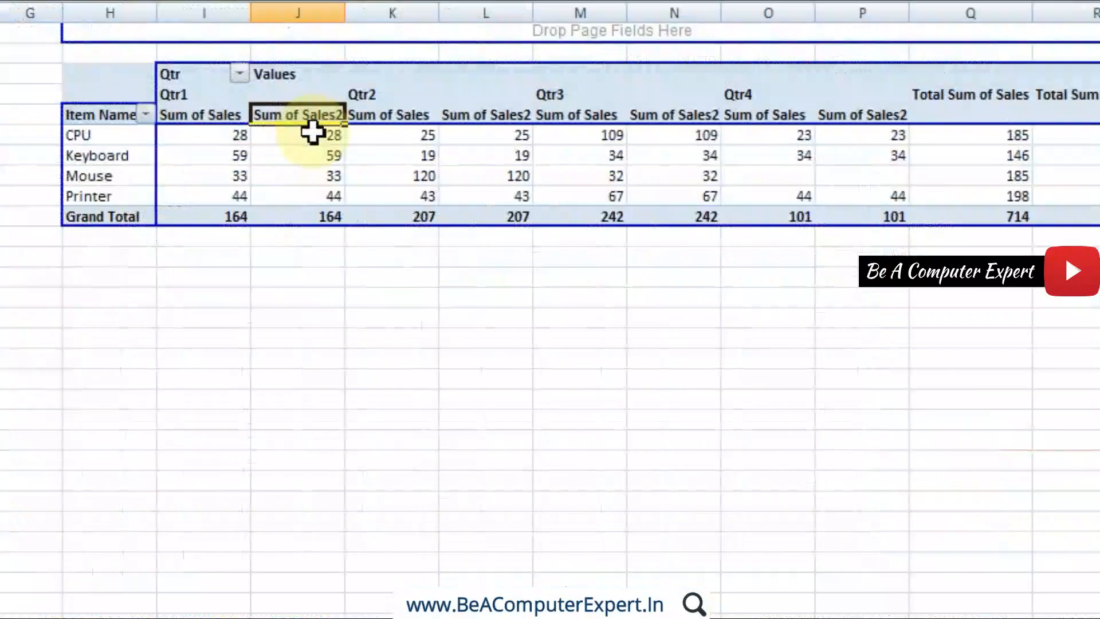
{"action": "right_click", "coordinate": [283, 219]}
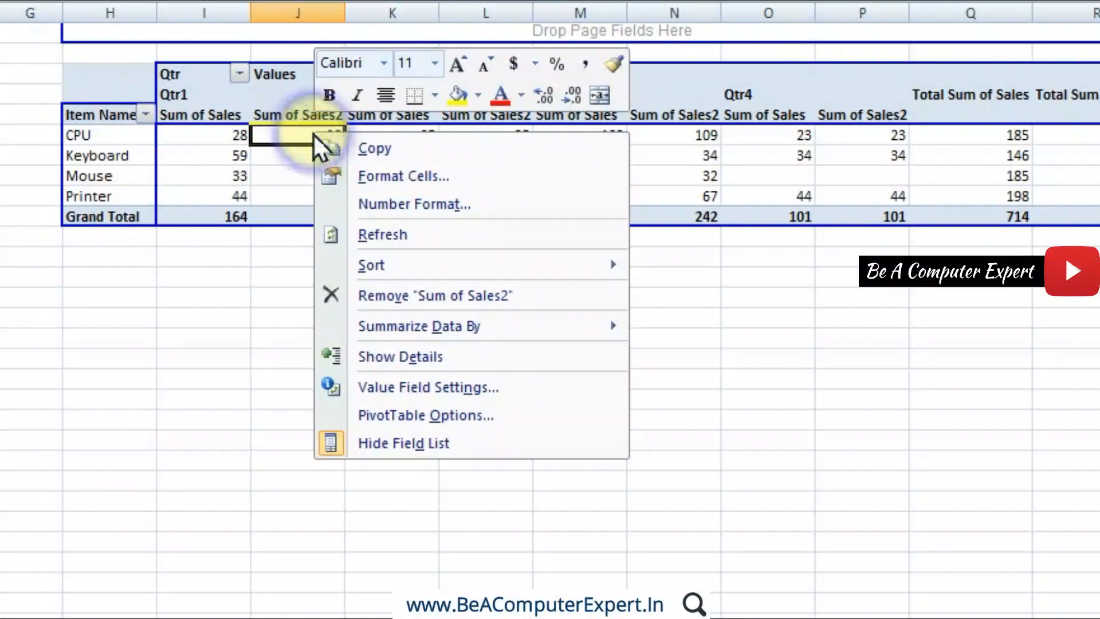
{"action": "left_click", "coordinate": [393, 391]}
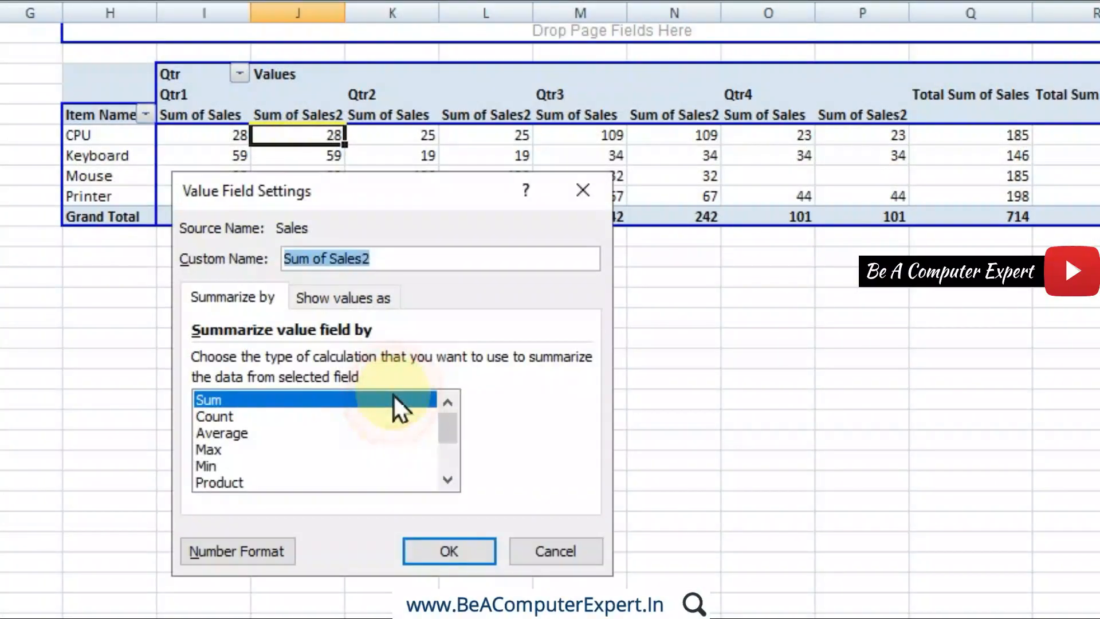
{"action": "left_click", "coordinate": [345, 291]}
{"action": "left_click", "coordinate": [580, 359]}
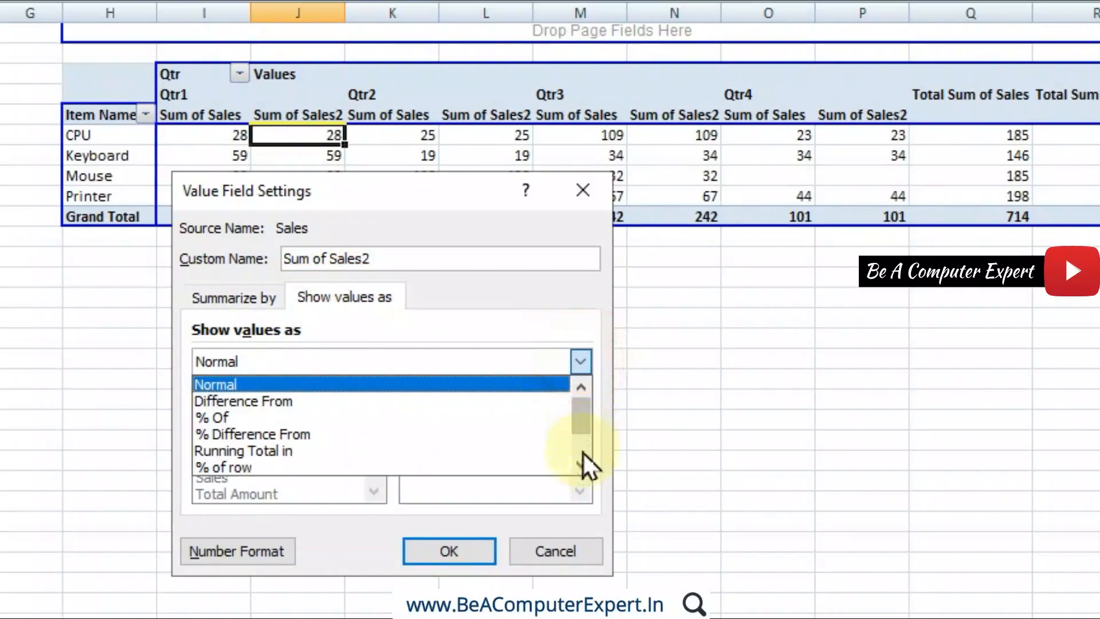
{"action": "left_click", "coordinate": [580, 469]}
{"action": "left_click", "coordinate": [579, 468]}
{"action": "left_click", "coordinate": [580, 469]}
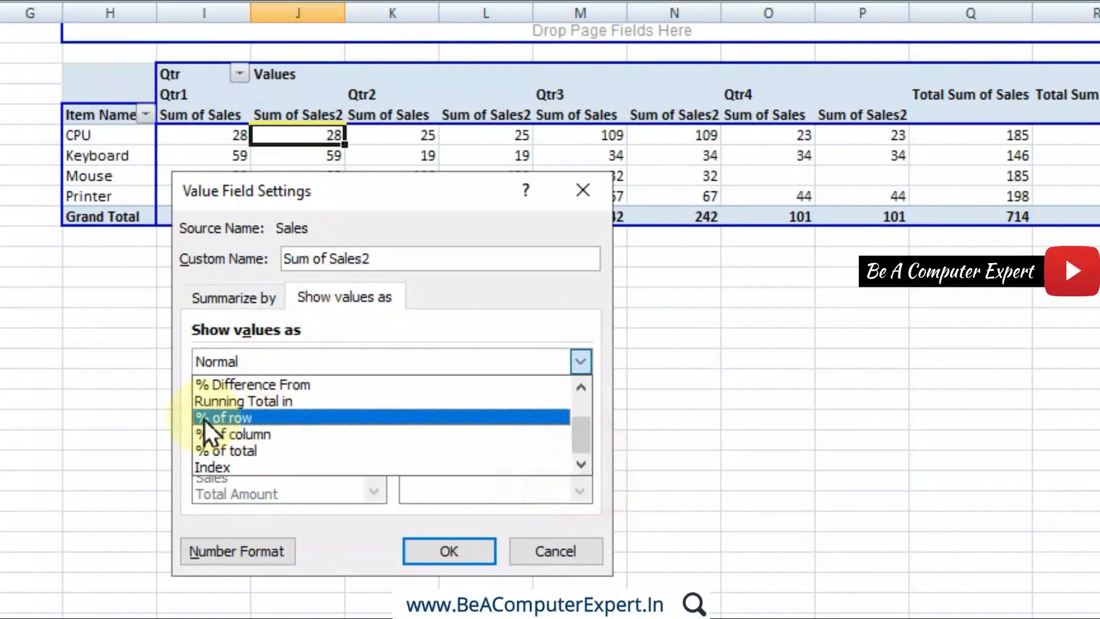
{"action": "left_click", "coordinate": [222, 435]}
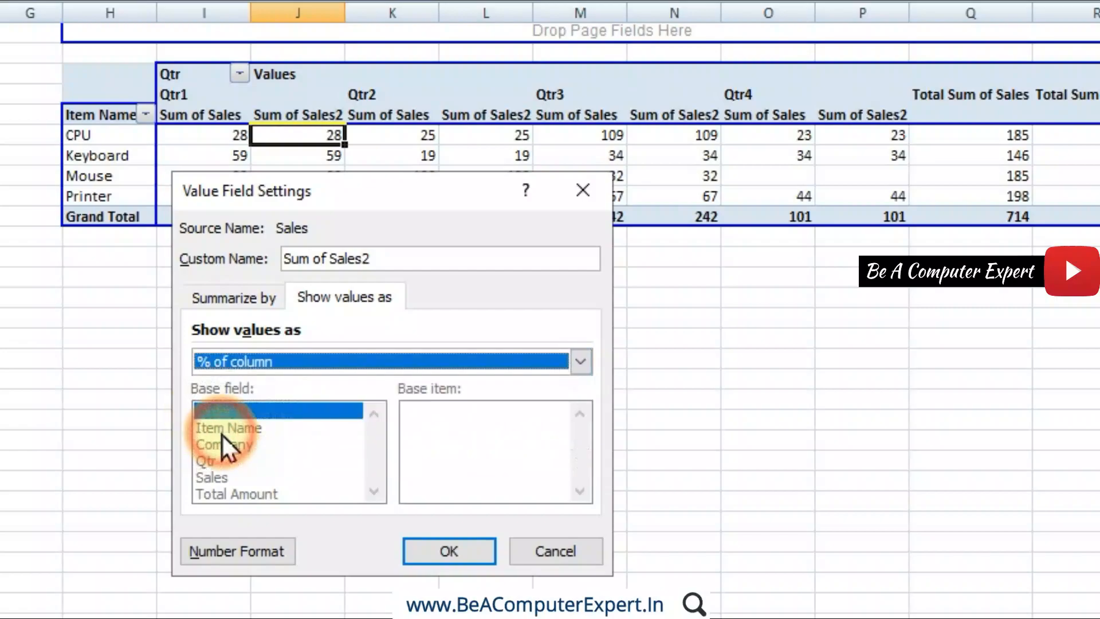
{"action": "left_click", "coordinate": [428, 547]}
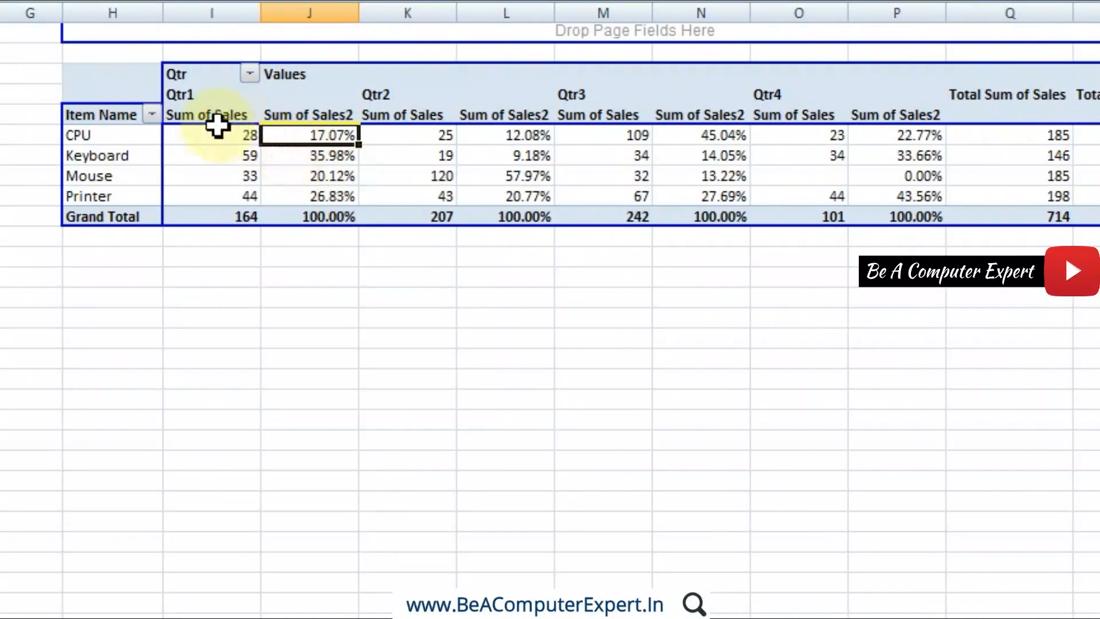
Compare the item sales and grand totals of Qtr1 and Qtr2 with their column percentages
{"action": "left_click", "coordinate": [236, 134]}
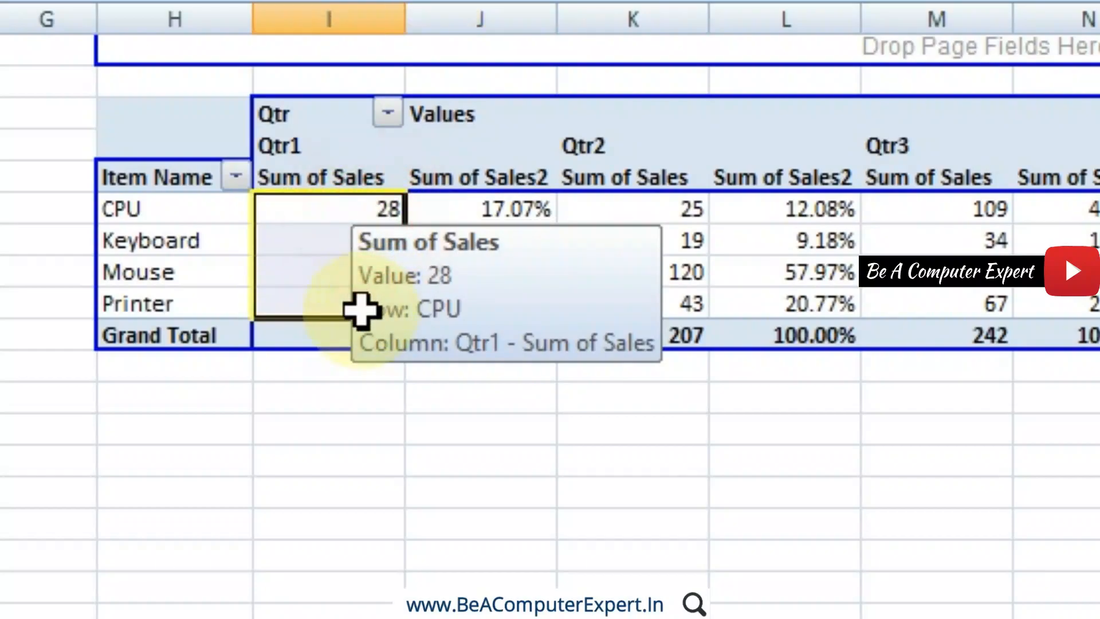
{"action": "left_click_drag", "start_coordinate": [479, 211], "coordinate": [484, 304]}
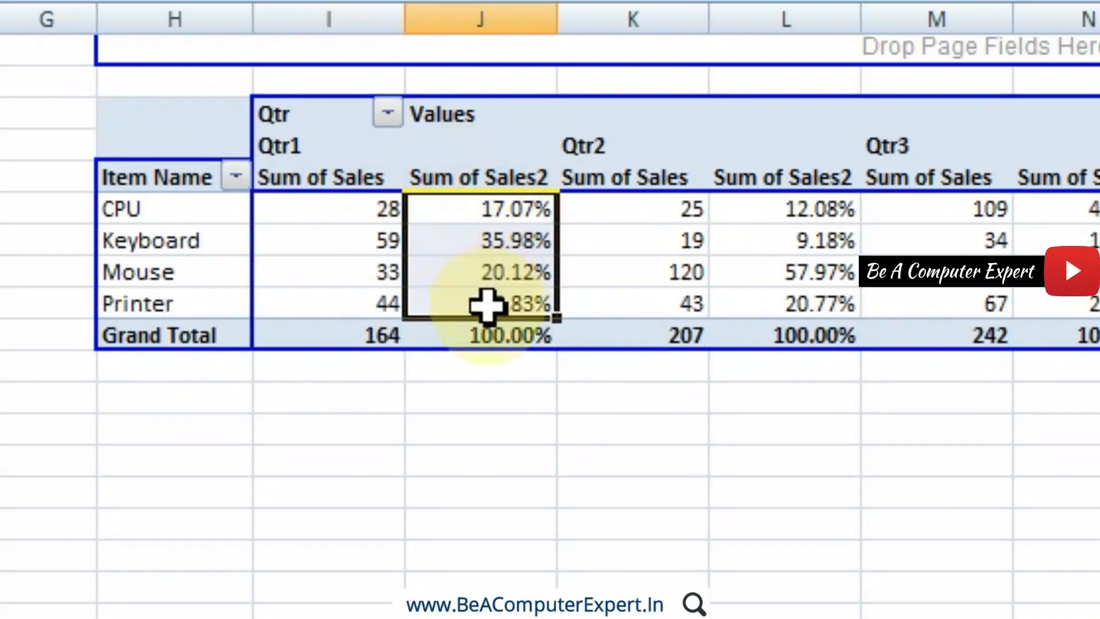
{"action": "left_click_drag", "start_coordinate": [668, 222], "coordinate": [668, 315]}
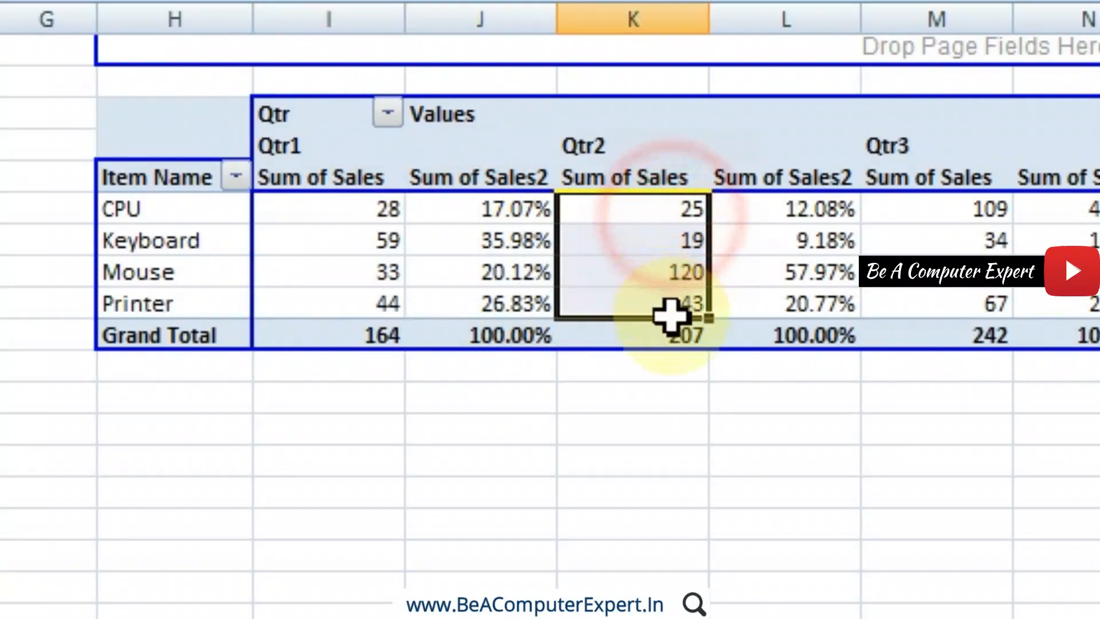
{"action": "left_click_drag", "start_coordinate": [804, 219], "coordinate": [806, 301]}
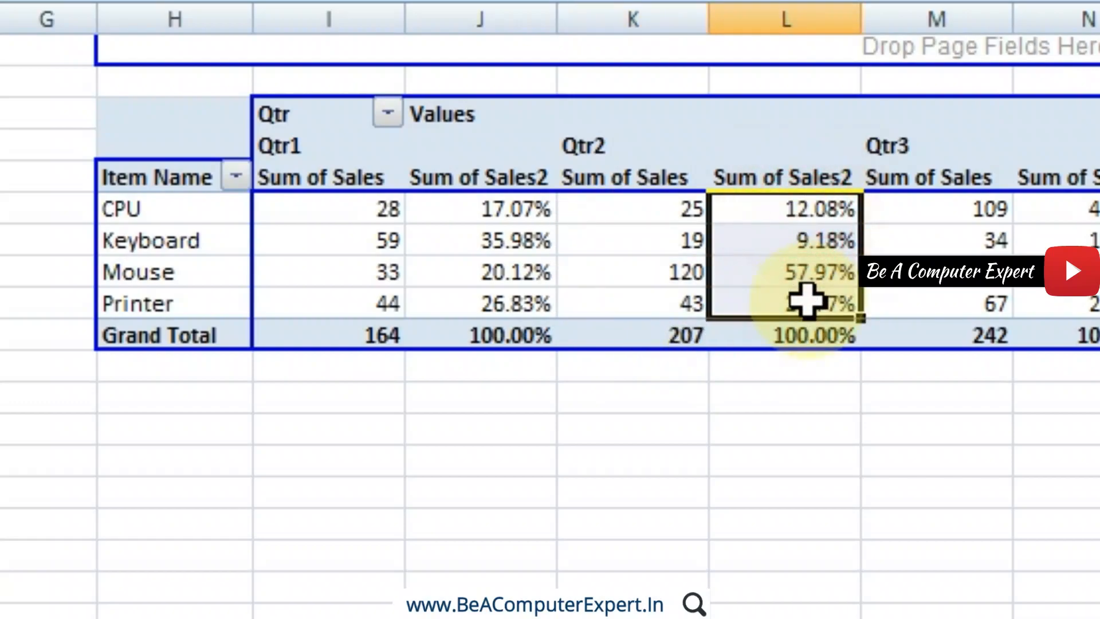
{"action": "left_click", "coordinate": [645, 236]}
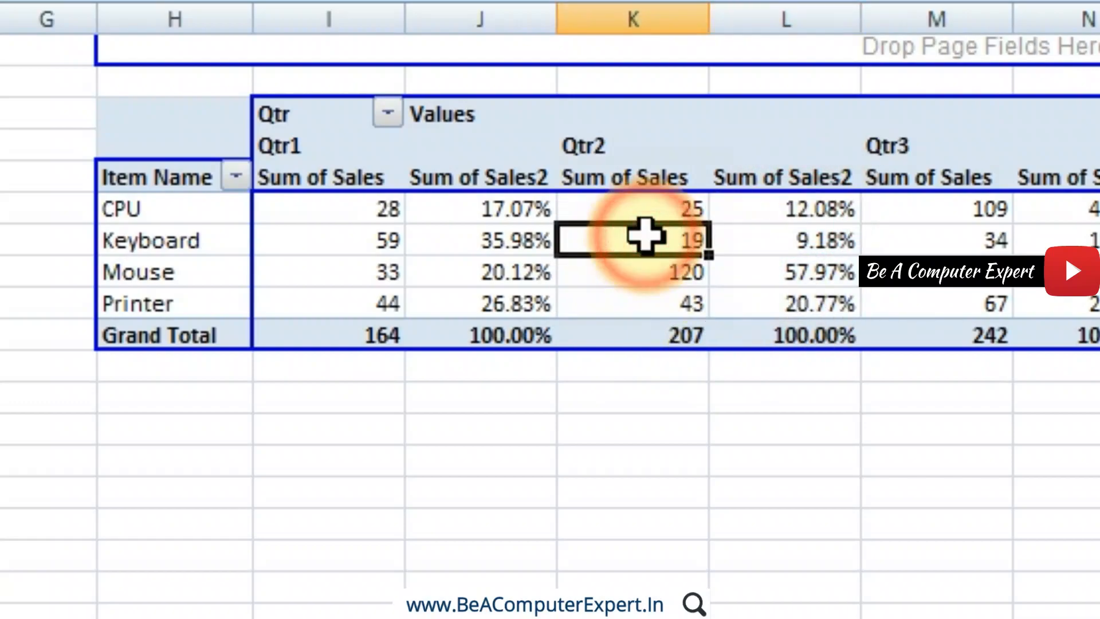
{"action": "left_click", "coordinate": [899, 579]}
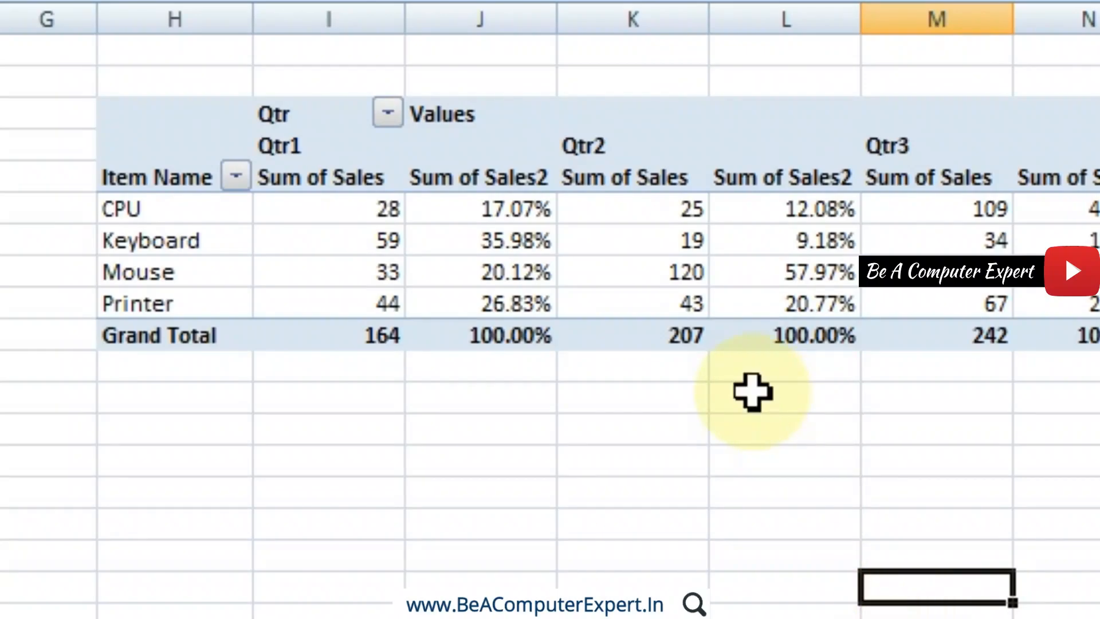
{"action": "left_click", "coordinate": [376, 337]}
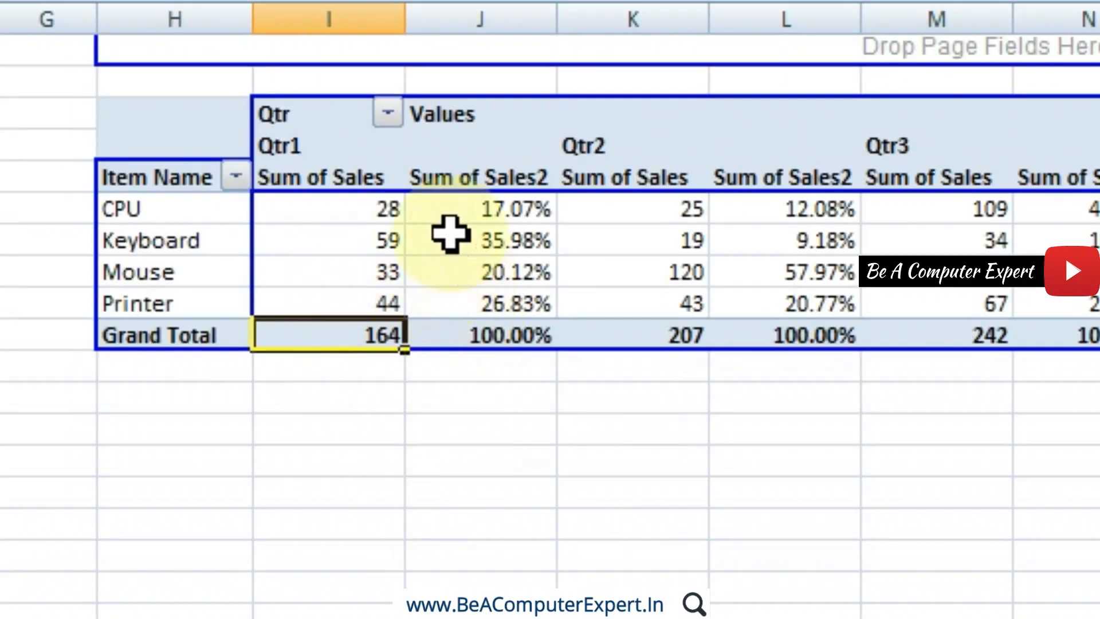
{"action": "left_click", "coordinate": [533, 329]}
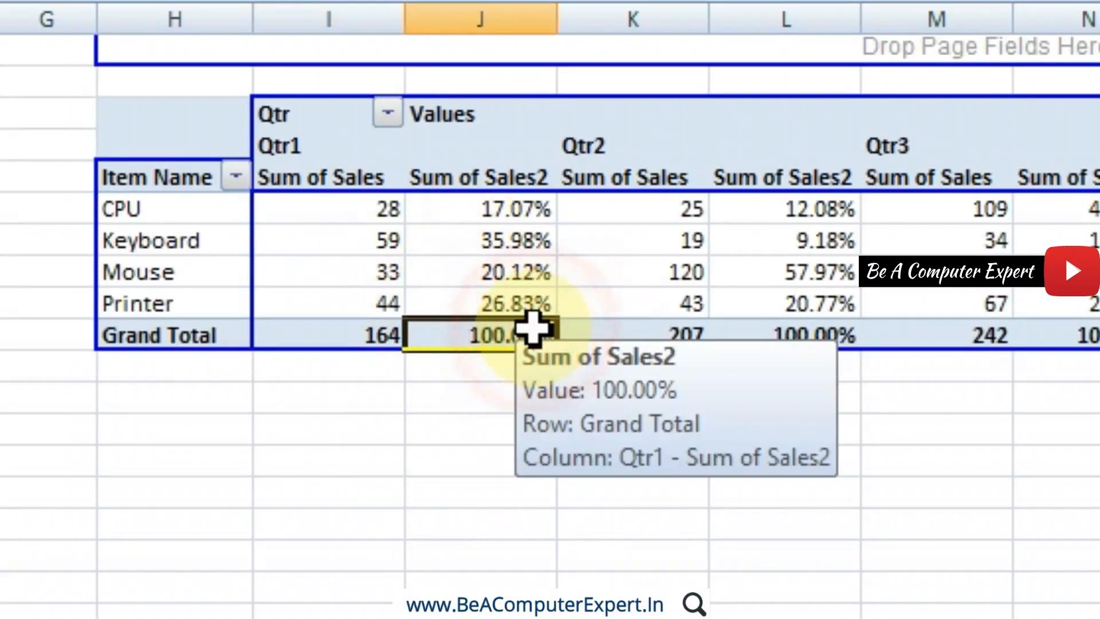
{"action": "left_click", "coordinate": [370, 216]}
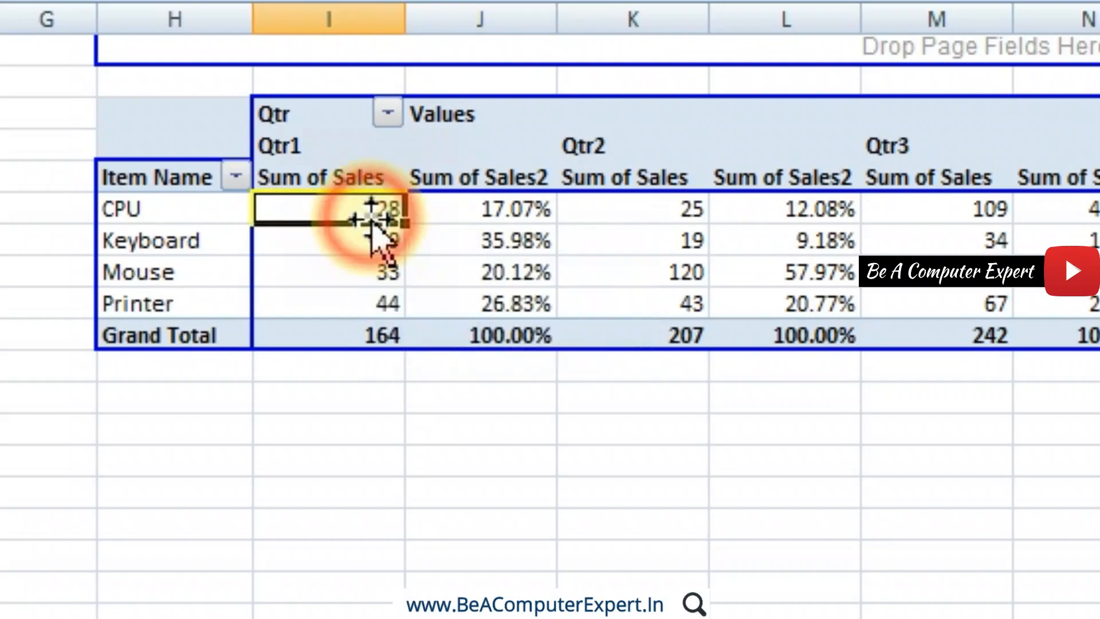
{"action": "left_click", "coordinate": [525, 208]}
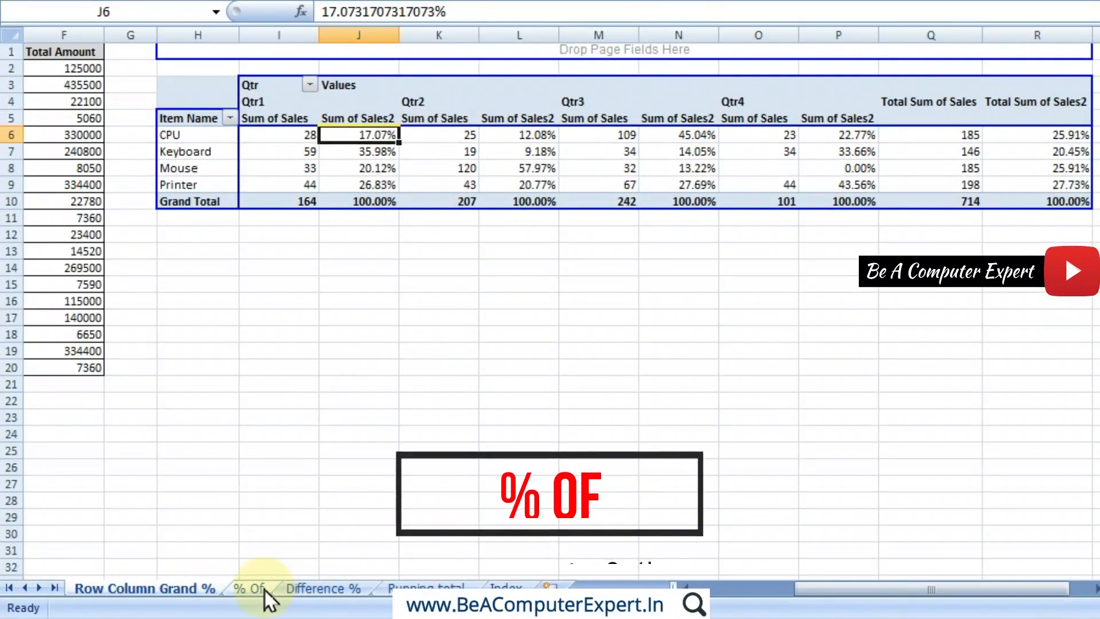
Switch to the % Of worksheet and review the Month column of its sales data
{"action": "left_click", "coordinate": [265, 590]}
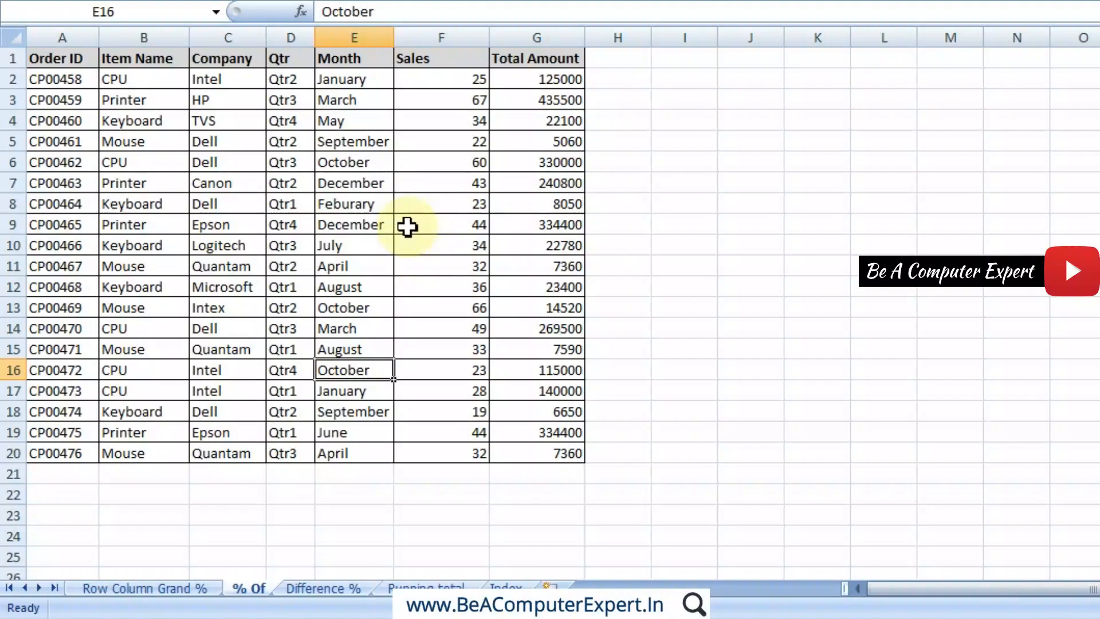
{"action": "left_click_drag", "start_coordinate": [358, 58], "coordinate": [369, 459]}
{"action": "left_click", "coordinate": [356, 295]}
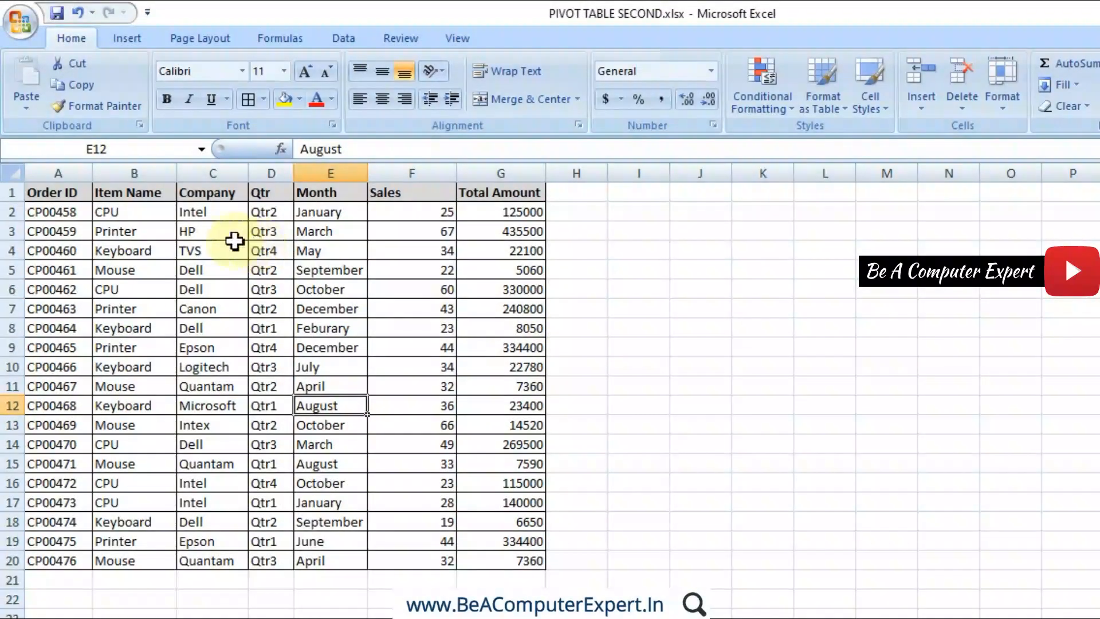
Create a PivotTable from the sales data A1:G20 on the existing worksheet at cell I3
{"action": "left_click", "coordinate": [276, 324]}
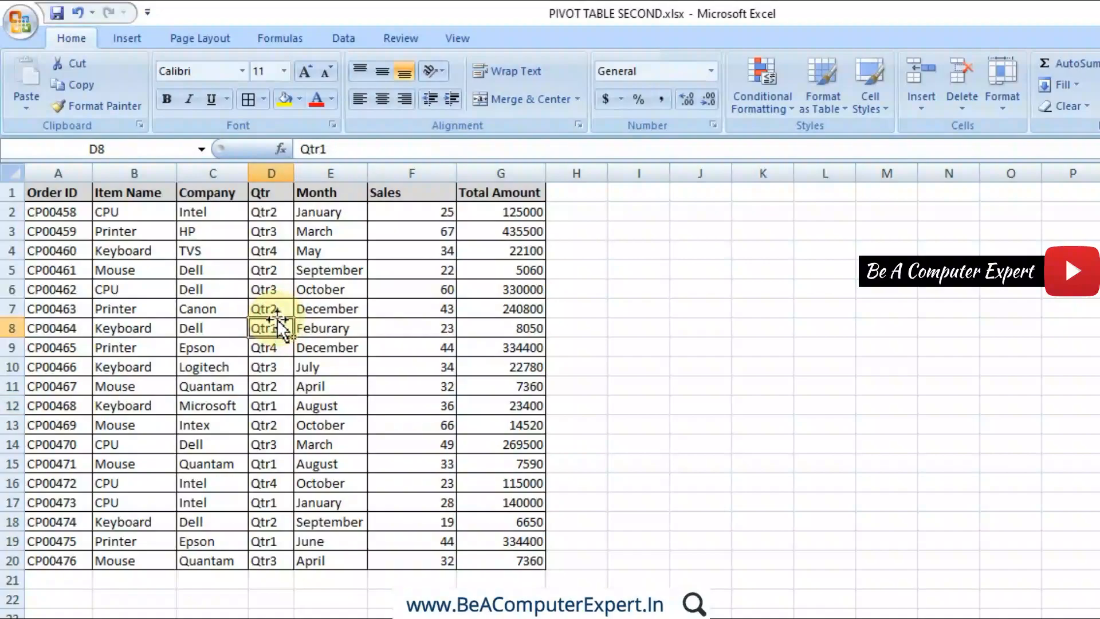
{"action": "key", "text": "ctrl+a"}
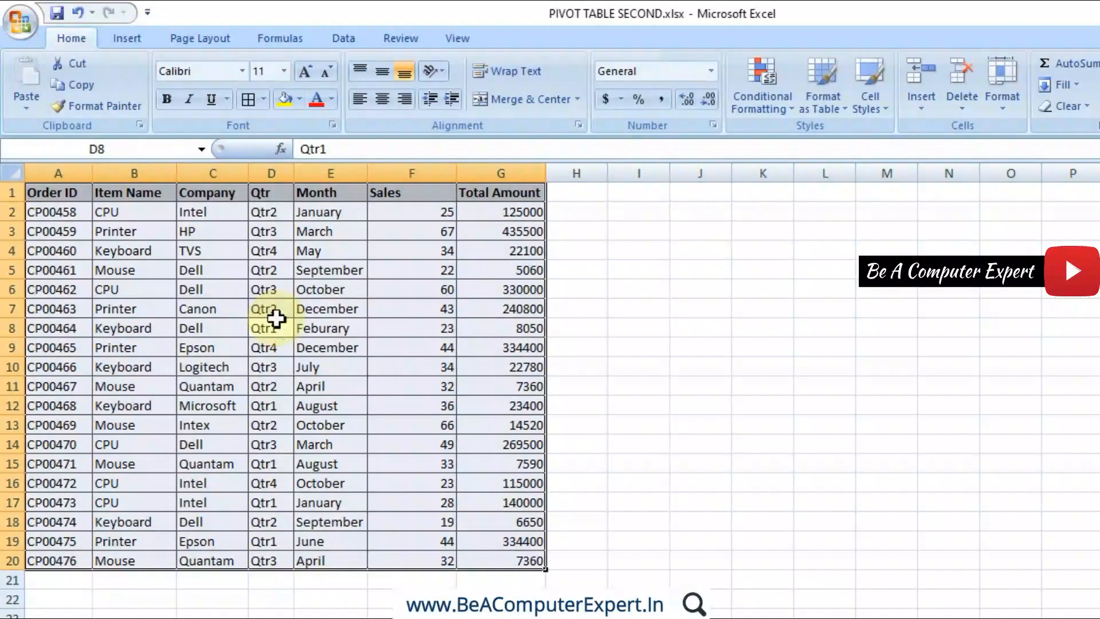
{"action": "left_click", "coordinate": [132, 46]}
{"action": "left_click", "coordinate": [34, 100]}
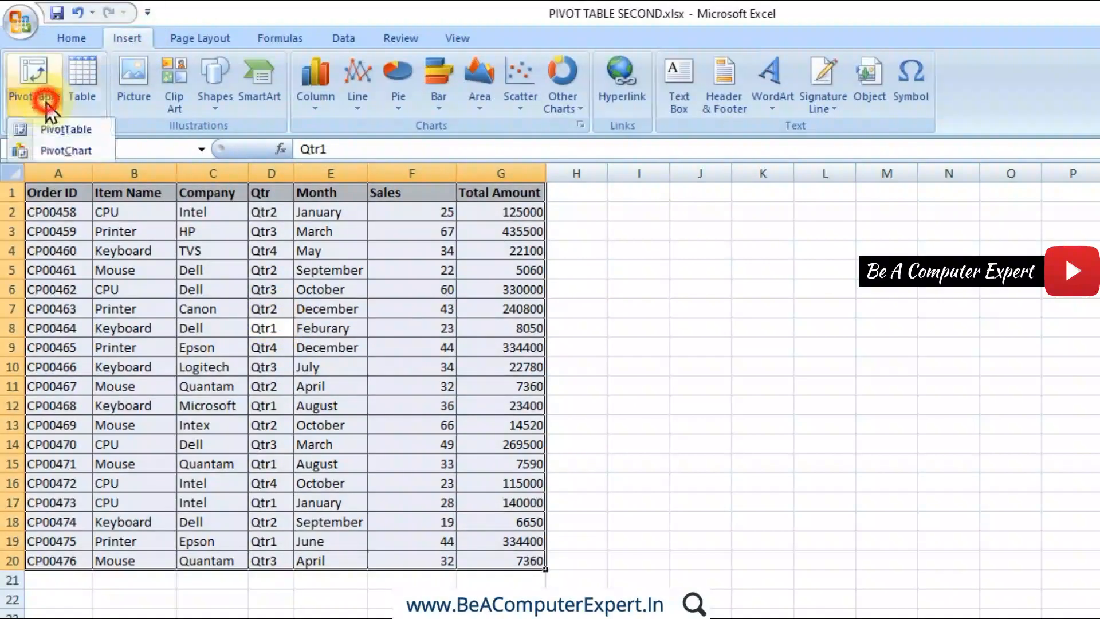
{"action": "left_click", "coordinate": [61, 129]}
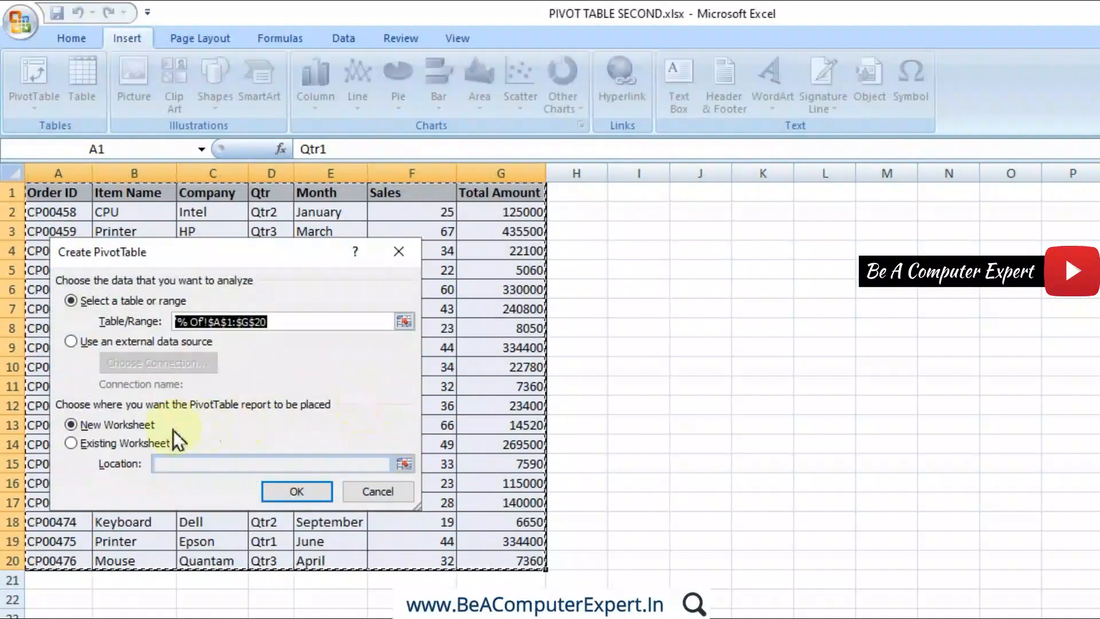
{"action": "left_click", "coordinate": [129, 448]}
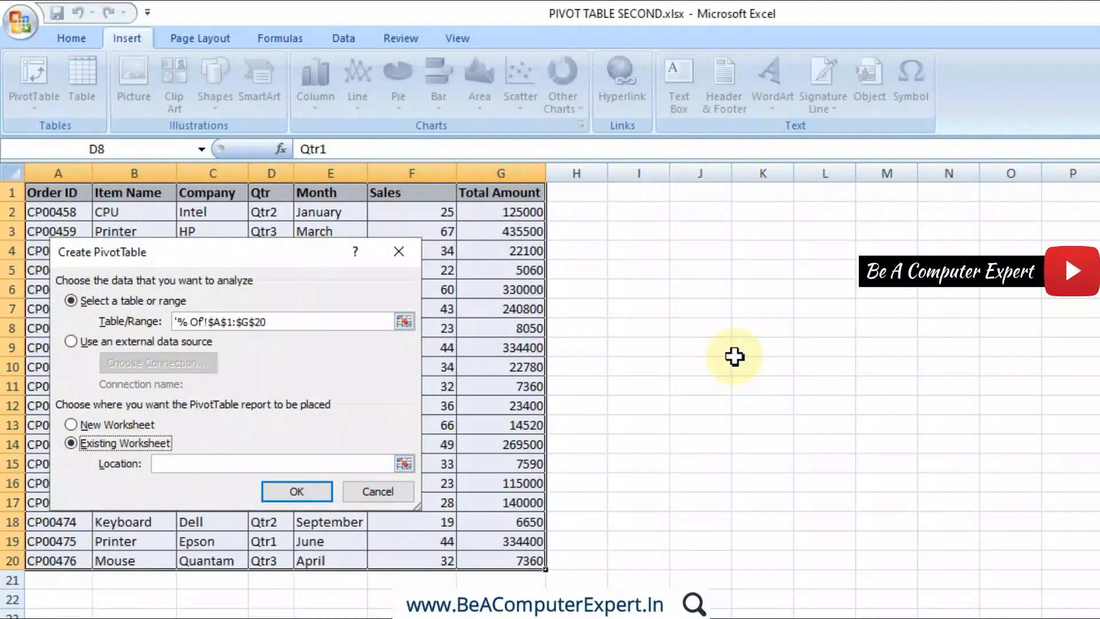
{"action": "left_click", "coordinate": [635, 231]}
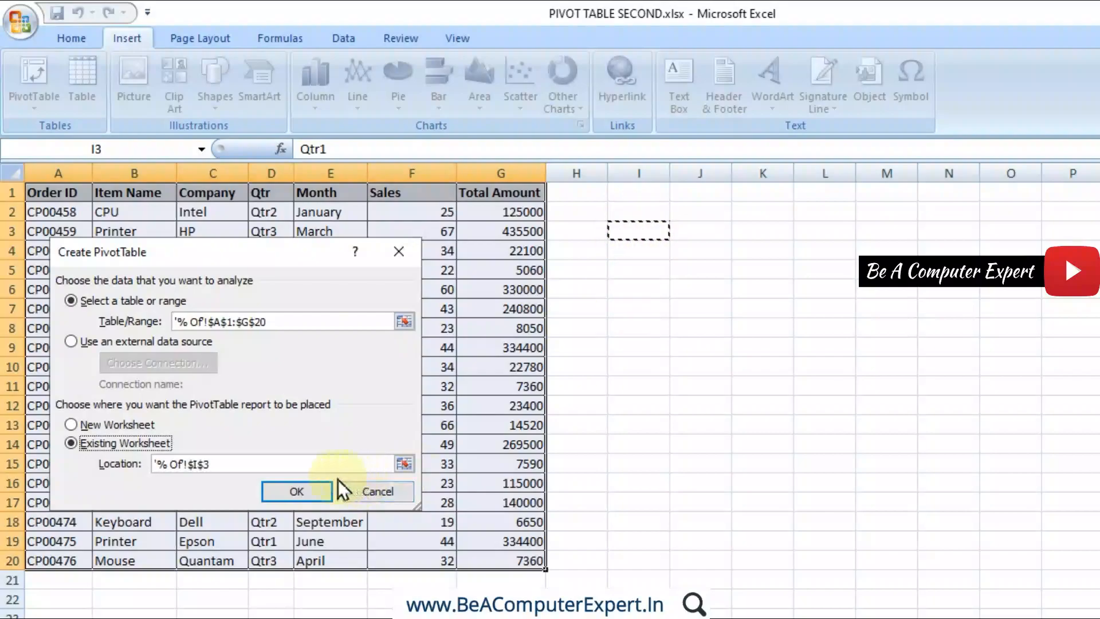
{"action": "left_click", "coordinate": [303, 491]}
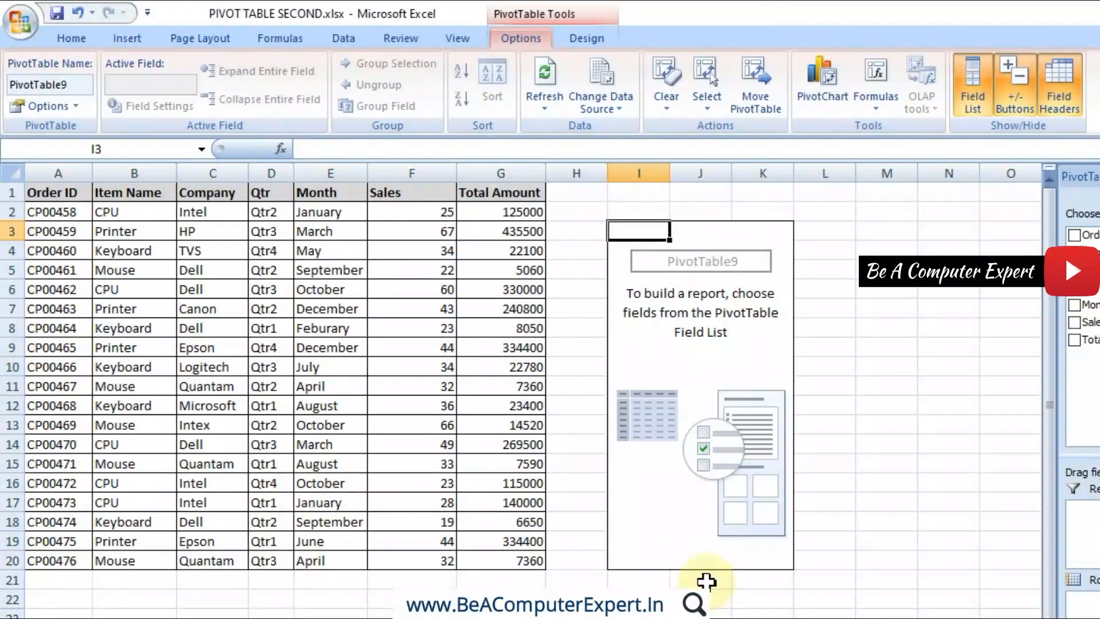
Enable the Classic PivotTable layout for the new empty PivotTable
{"action": "scroll", "coordinate": [533, 390], "scroll_direction": "right", "scroll_amount": 5}
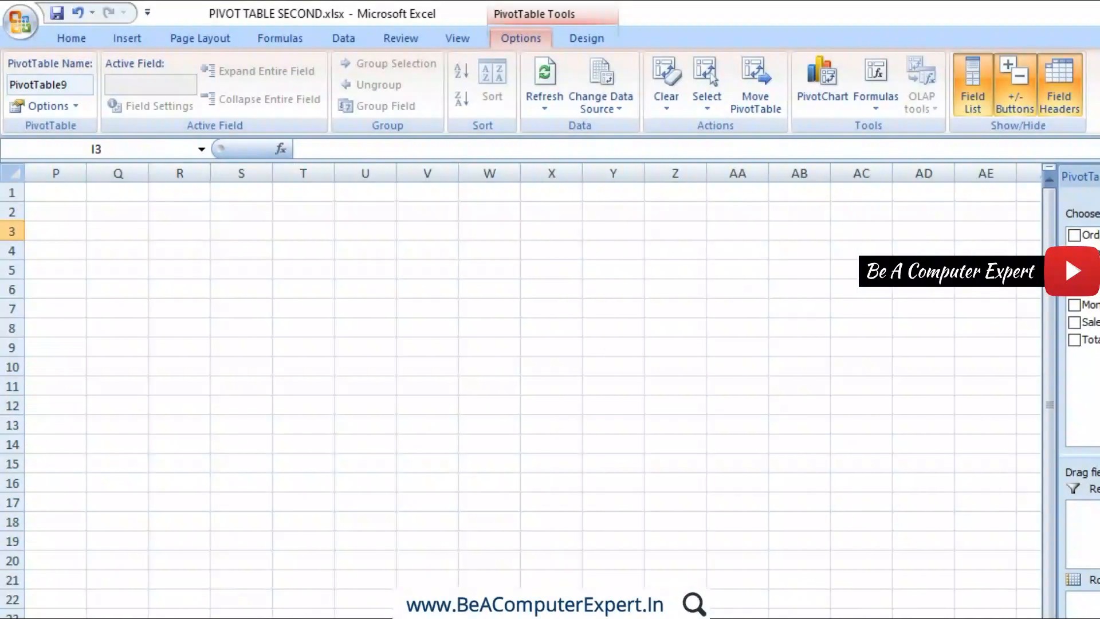
{"action": "scroll", "coordinate": [533, 390], "scroll_direction": "left", "scroll_amount": 5}
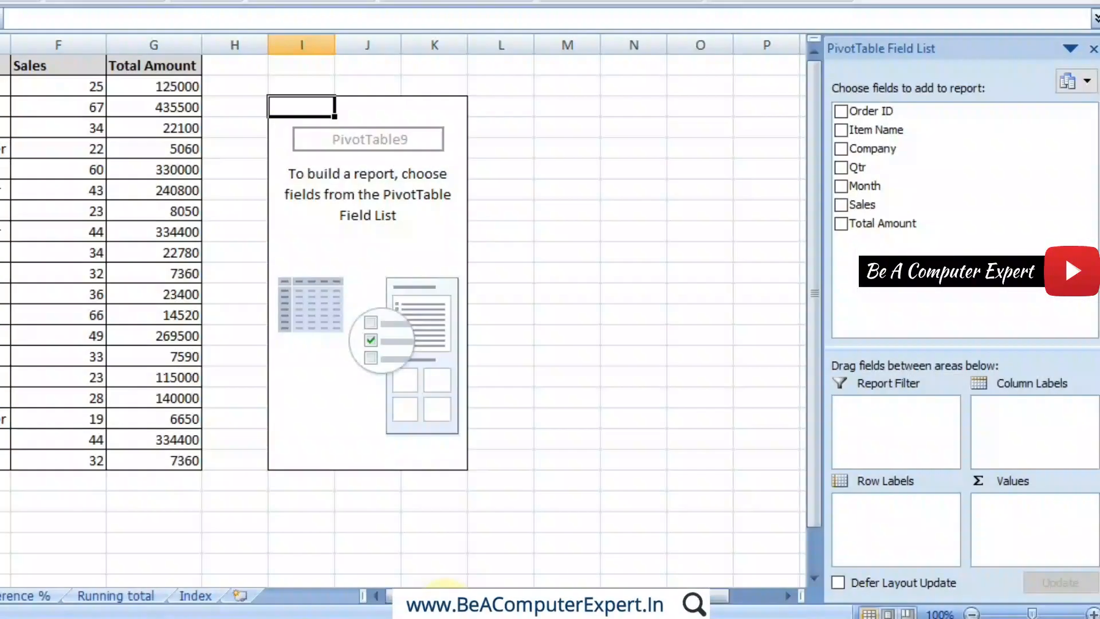
{"action": "right_click", "coordinate": [286, 104]}
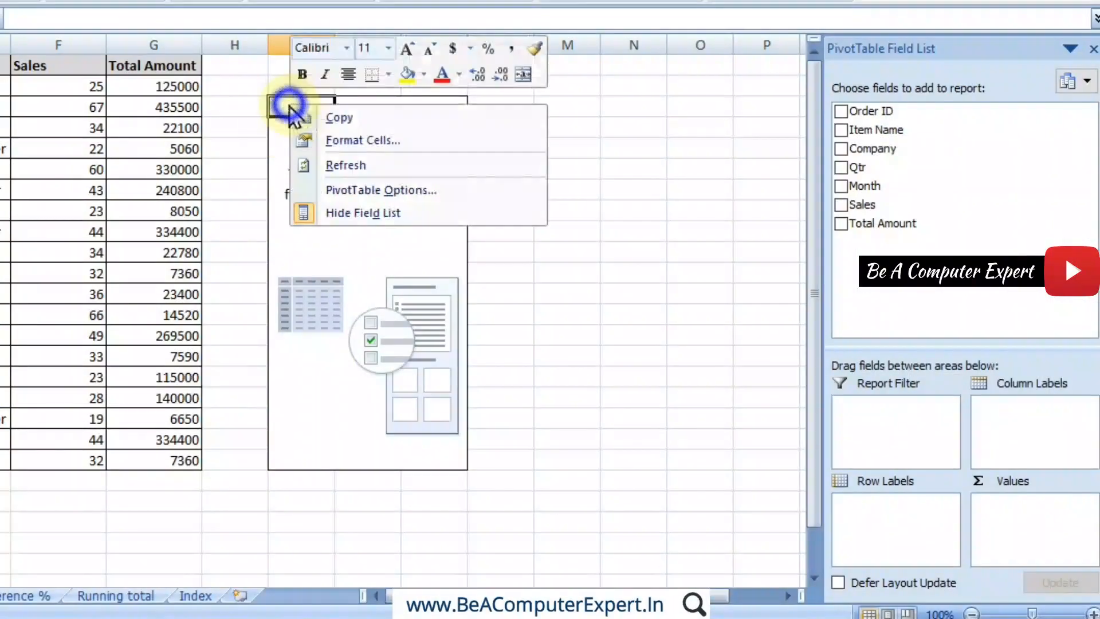
{"action": "left_click", "coordinate": [348, 191]}
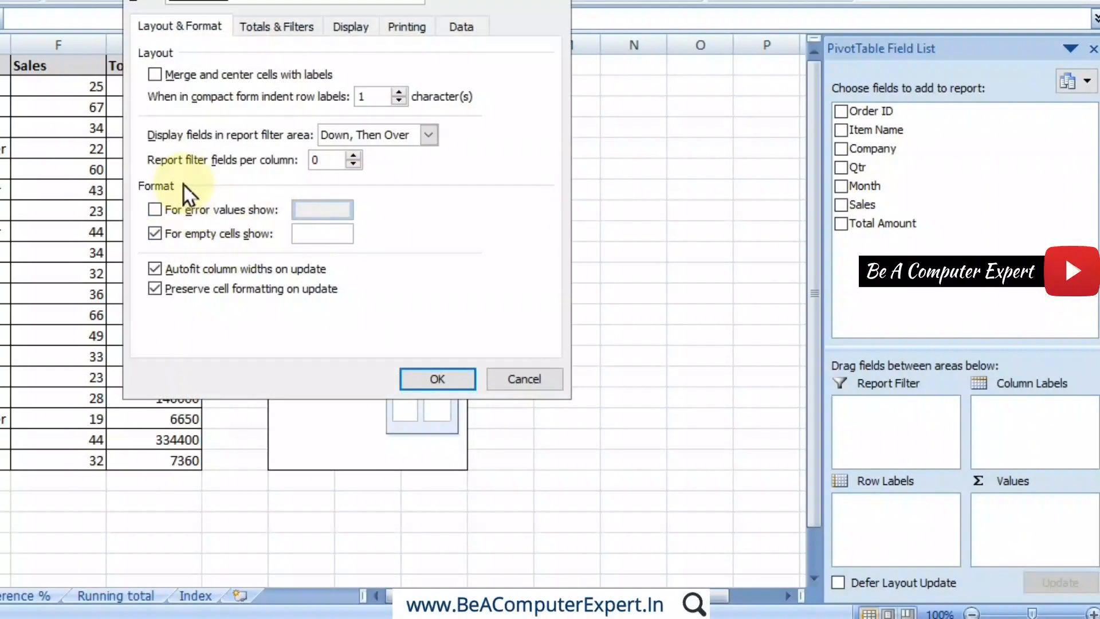
{"action": "left_click", "coordinate": [348, 25]}
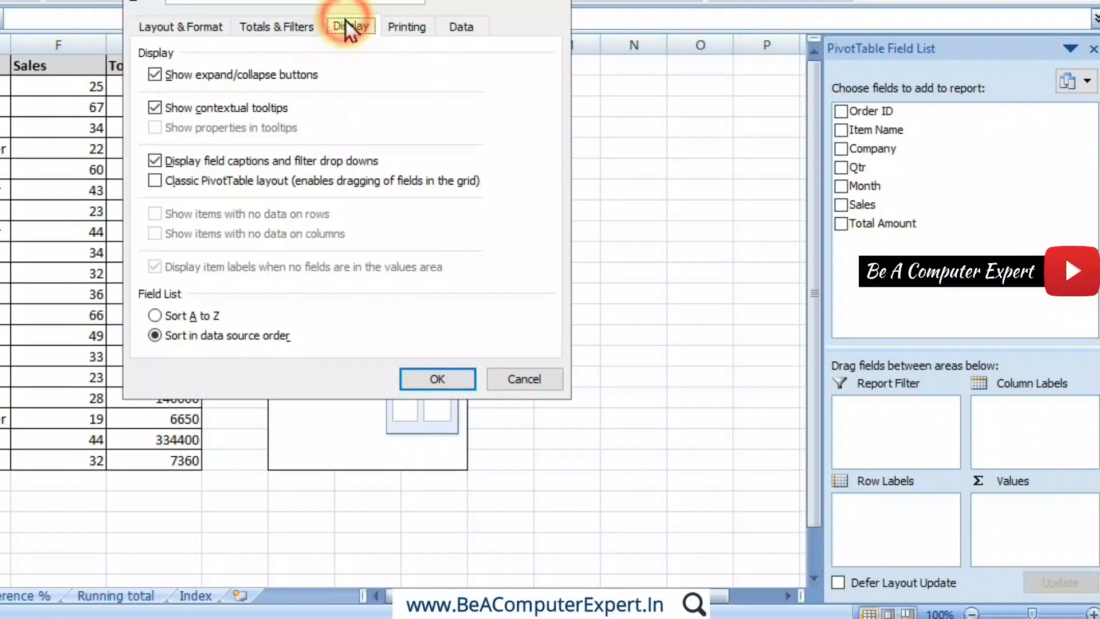
{"action": "left_click", "coordinate": [152, 181]}
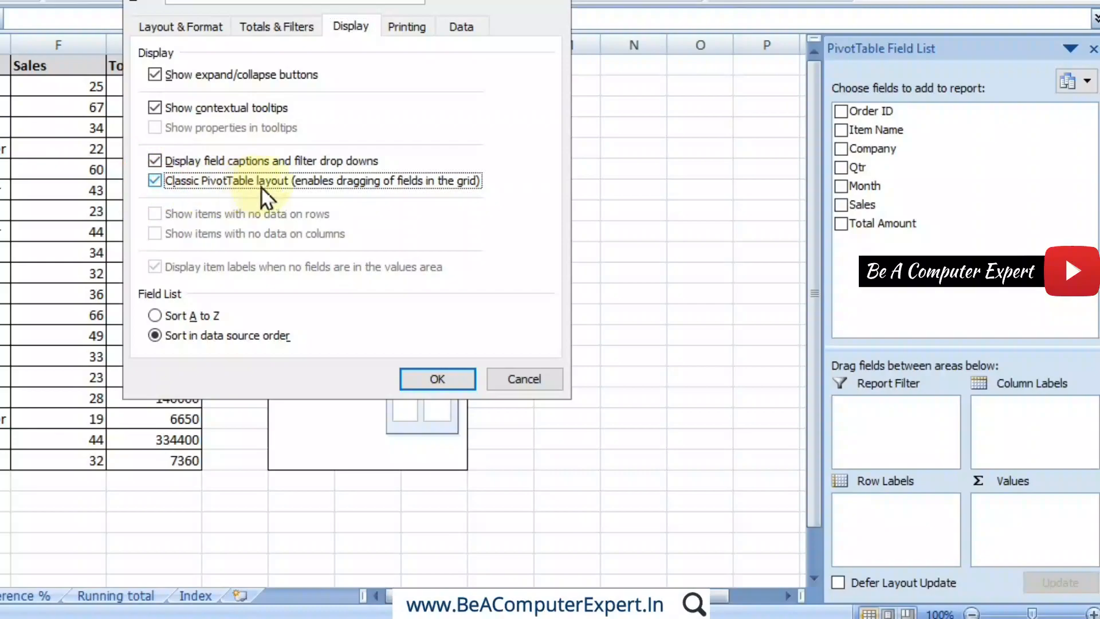
{"action": "left_click", "coordinate": [427, 378]}
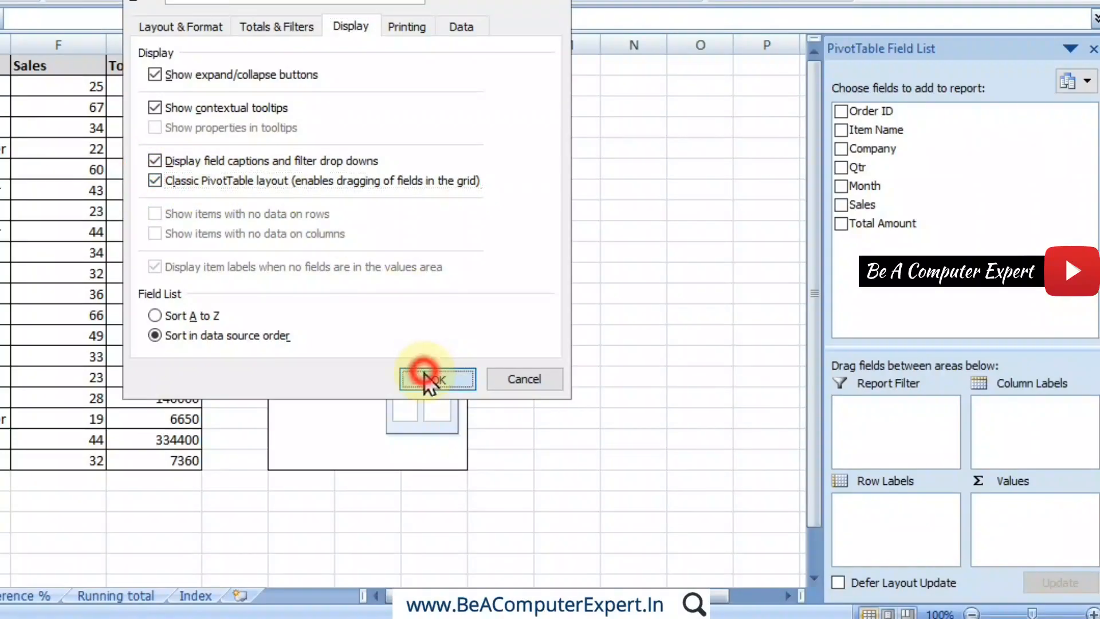
Build the PivotTable with Item Name as row labels, Qtr as column labels and Sales as values
{"action": "left_click", "coordinate": [788, 596]}
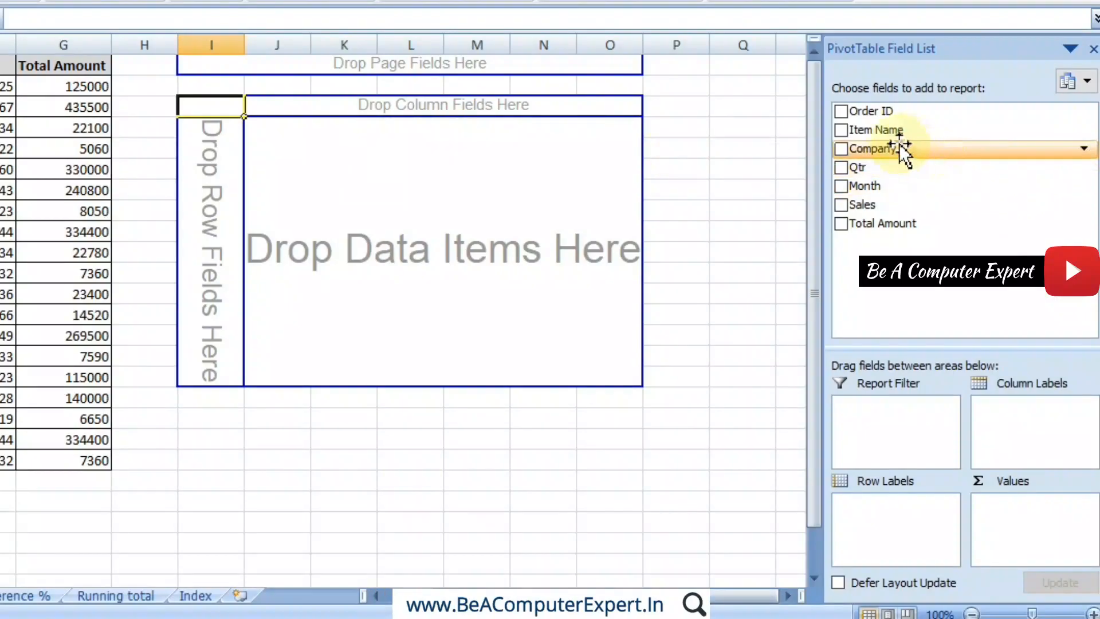
{"action": "left_click_drag", "start_coordinate": [895, 137], "coordinate": [904, 502]}
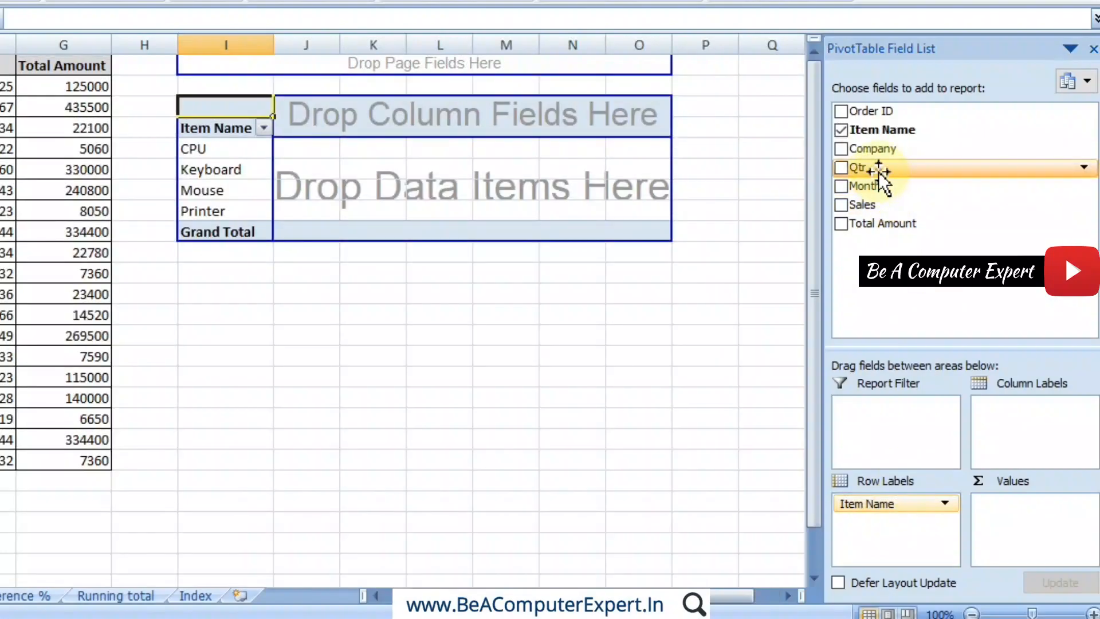
{"action": "left_click_drag", "start_coordinate": [879, 170], "coordinate": [1002, 405]}
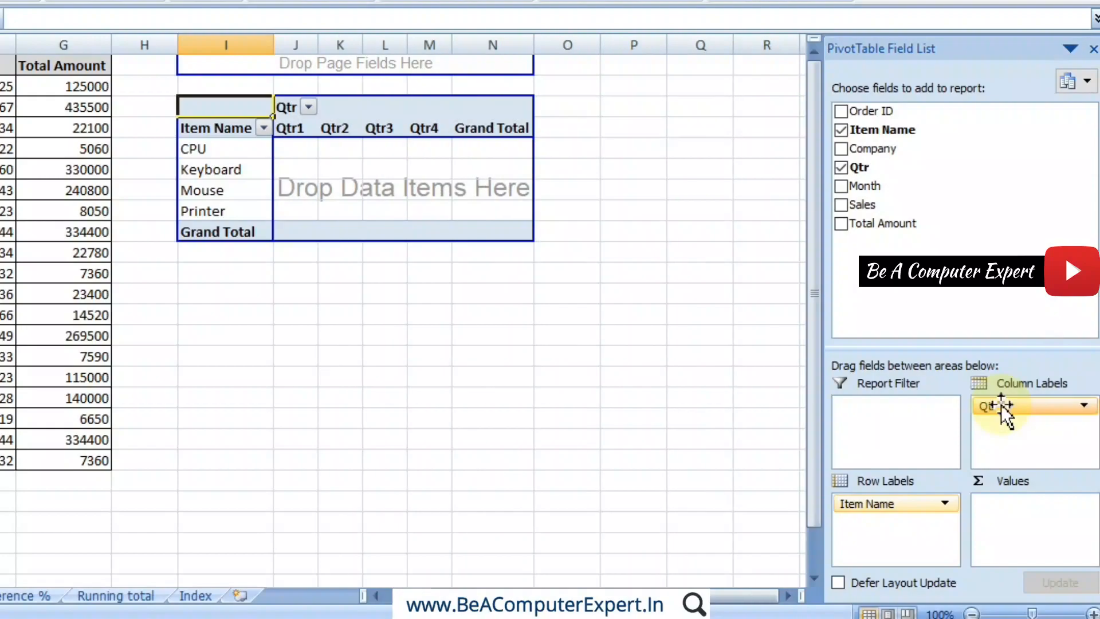
{"action": "left_click_drag", "start_coordinate": [887, 212], "coordinate": [1022, 527]}
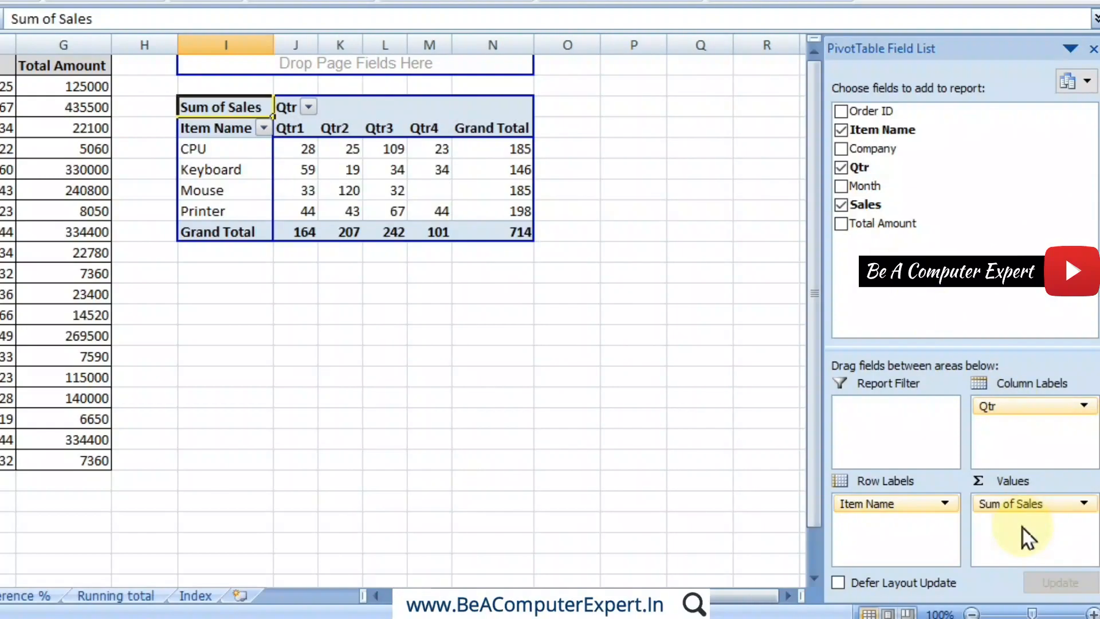
{"action": "left_click", "coordinate": [424, 280]}
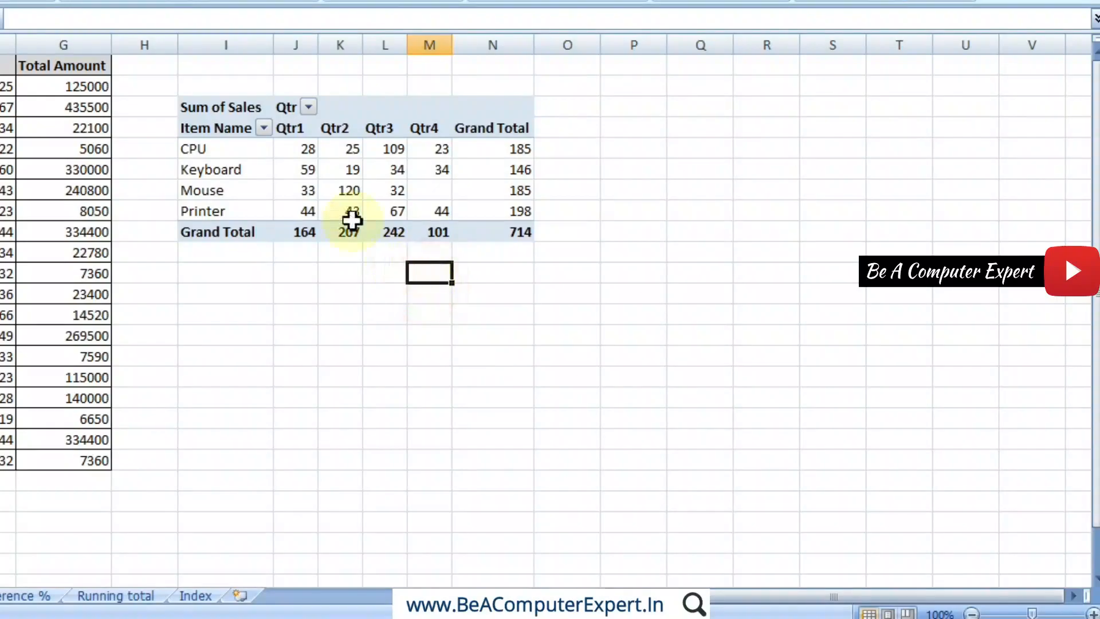
Copy the whole PivotTable and paste the duplicate below it at cell I12
{"action": "left_click", "coordinate": [527, 233]}
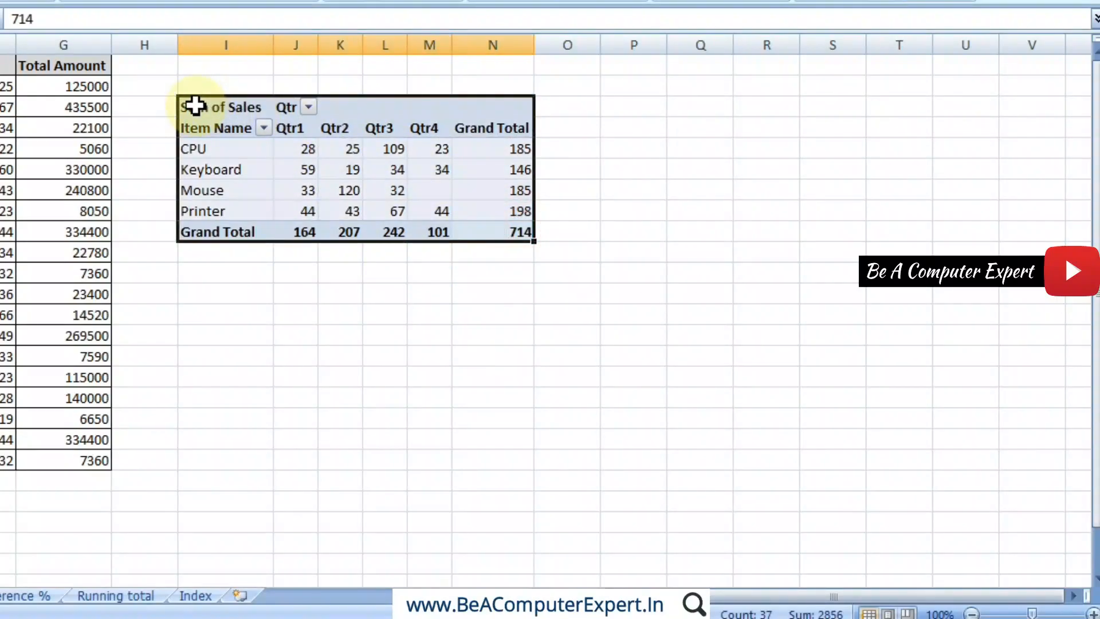
{"action": "key", "text": "ctrl+c"}
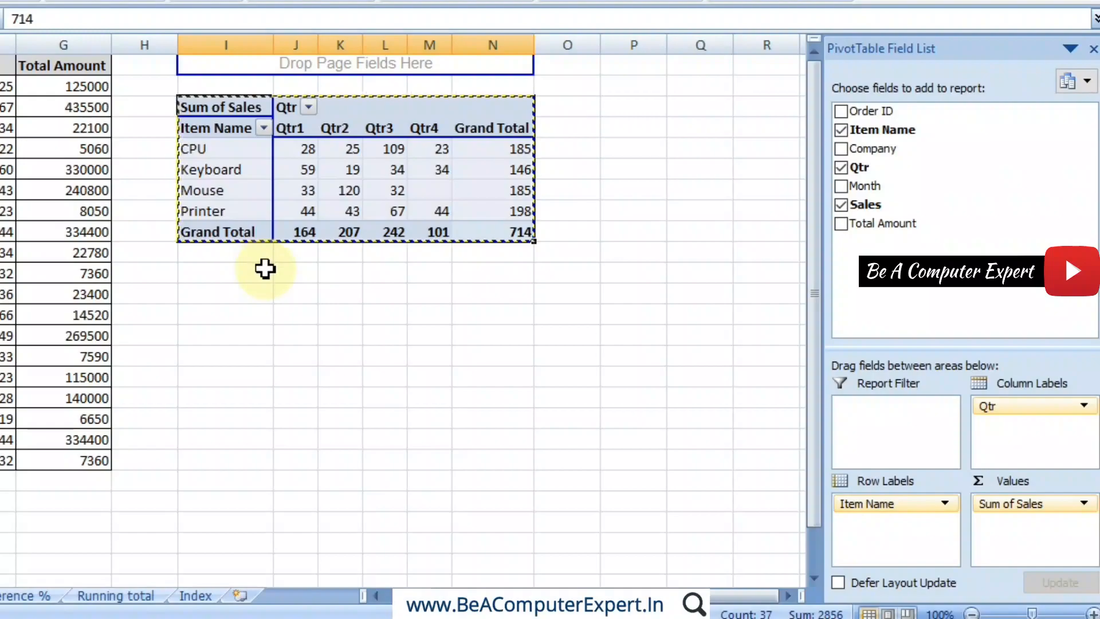
{"action": "left_click", "coordinate": [236, 295]}
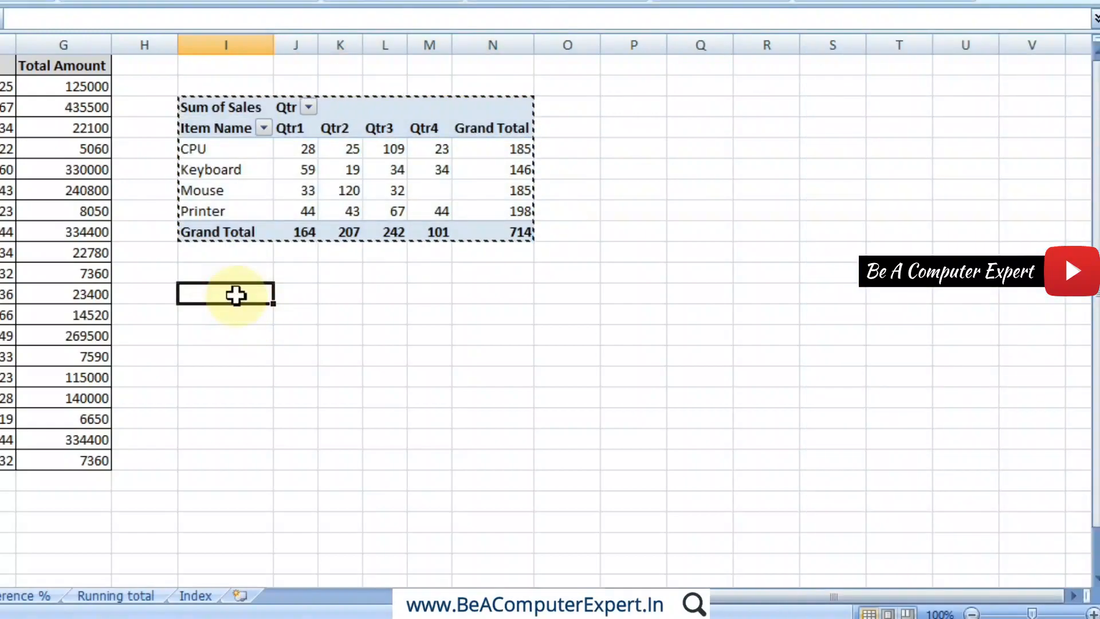
{"action": "key", "text": "ctrl+v"}
{"action": "left_click", "coordinate": [328, 356]}
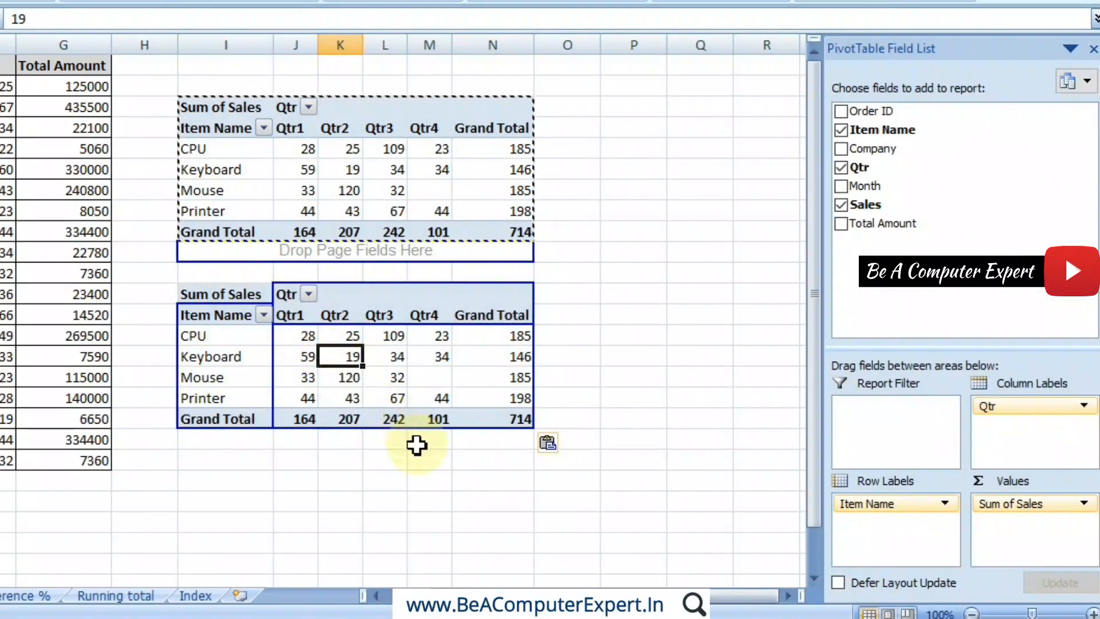
{"action": "left_click", "coordinate": [434, 504]}
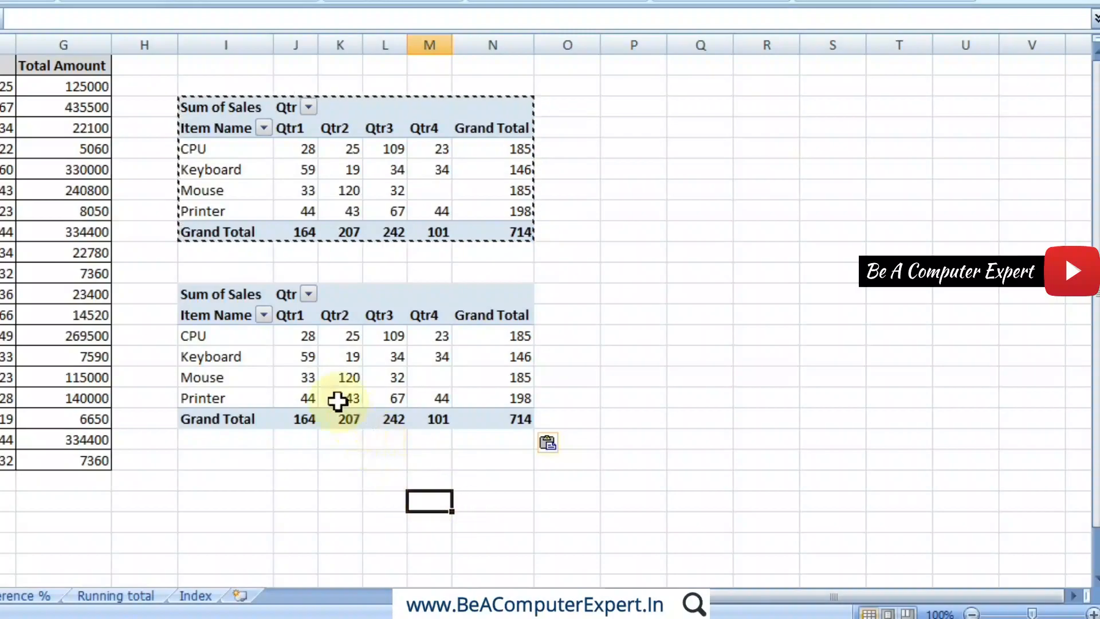
In the lower PivotTable's Sum of Sales value field settings, choose to show values as % Of, and move the dialog clear of both PivotTables
{"action": "left_click", "coordinate": [449, 357]}
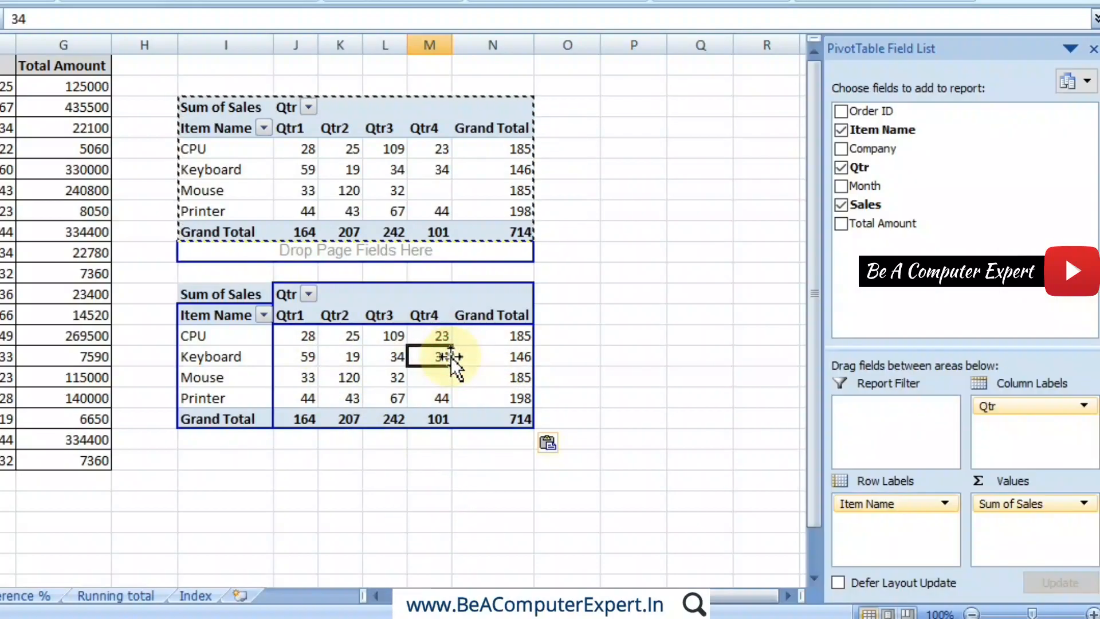
{"action": "right_click", "coordinate": [486, 335]}
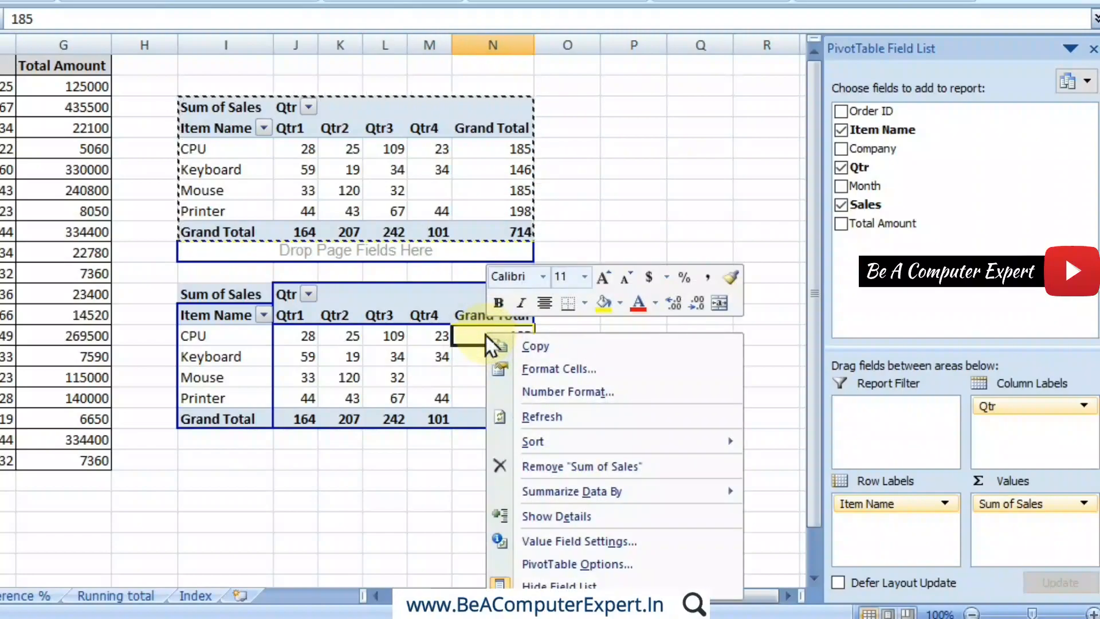
{"action": "left_click", "coordinate": [570, 547]}
{"action": "left_click", "coordinate": [545, 387]}
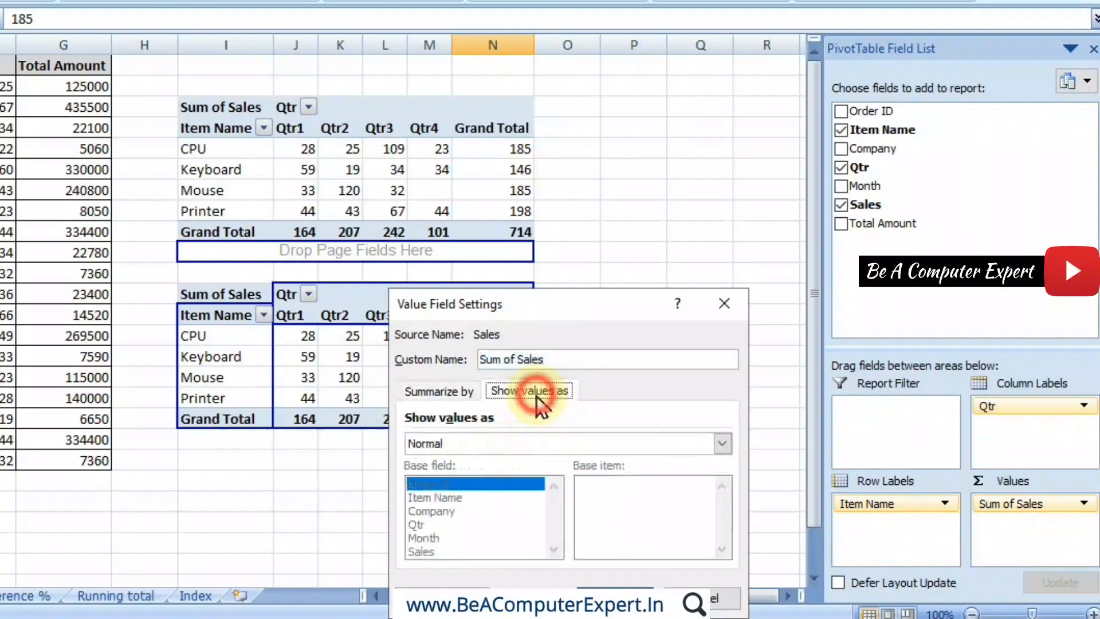
{"action": "left_click", "coordinate": [584, 445]}
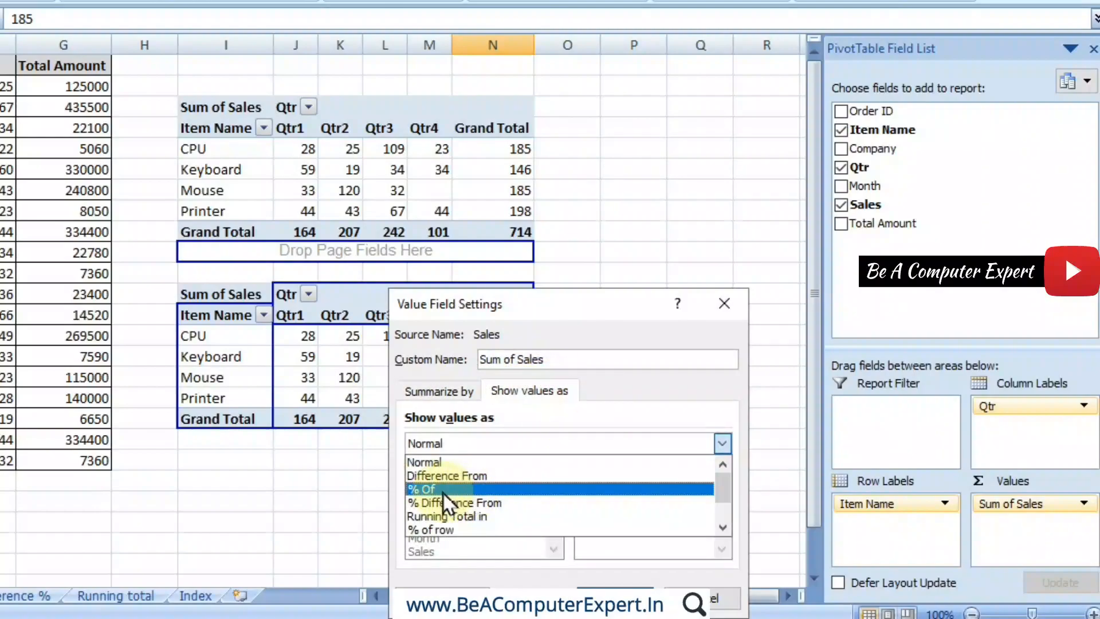
{"action": "left_click", "coordinate": [504, 410]}
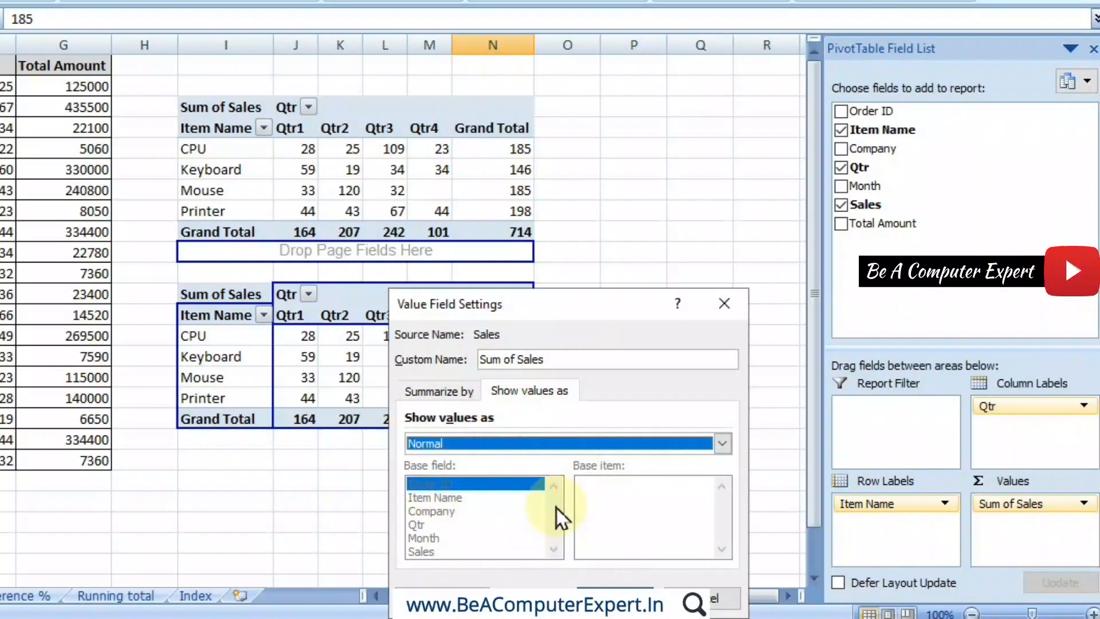
{"action": "left_click", "coordinate": [434, 444]}
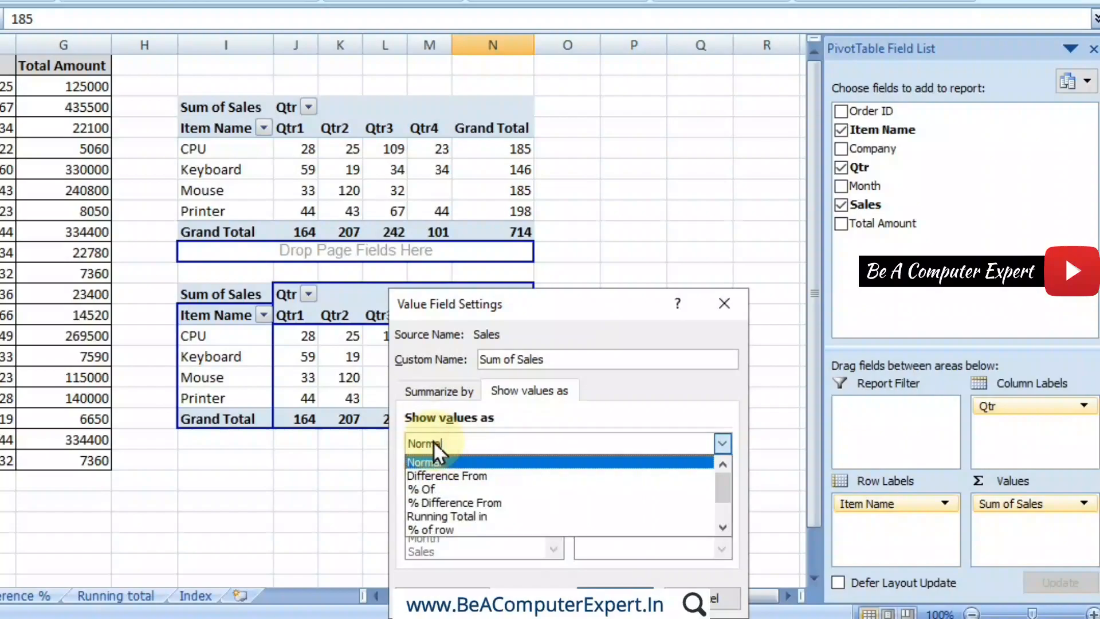
{"action": "left_click", "coordinate": [429, 490]}
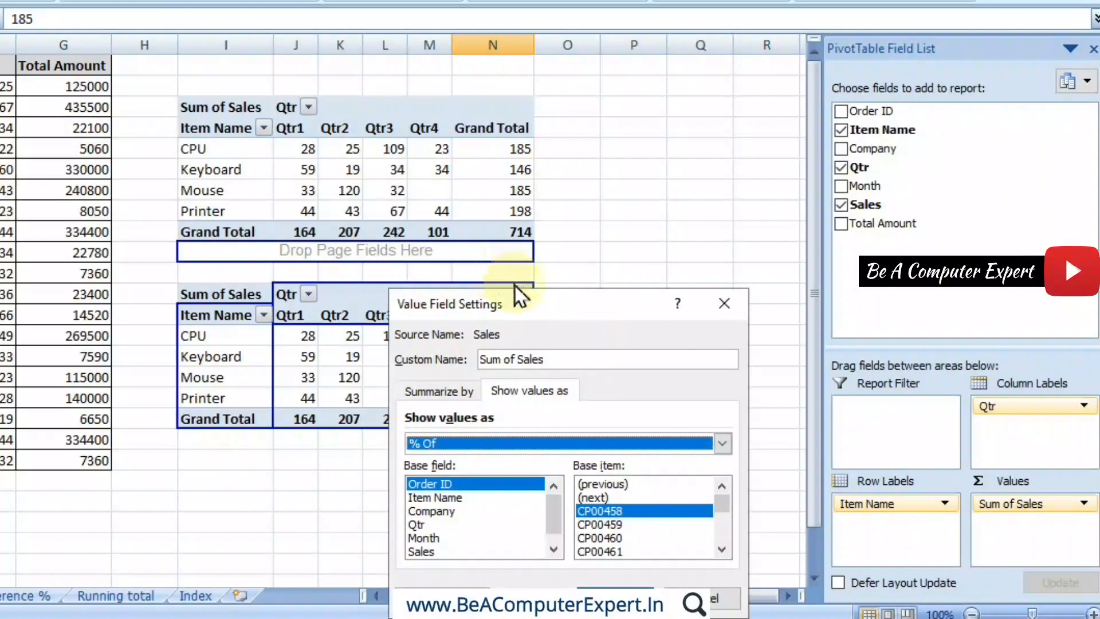
{"action": "left_click_drag", "start_coordinate": [536, 314], "coordinate": [0, 149]}
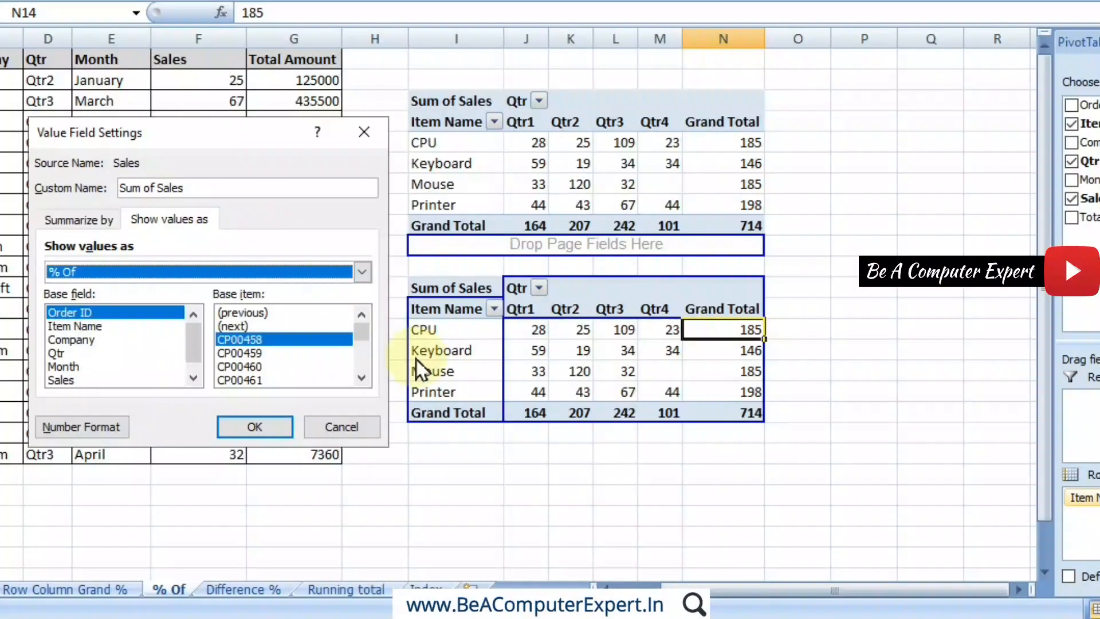
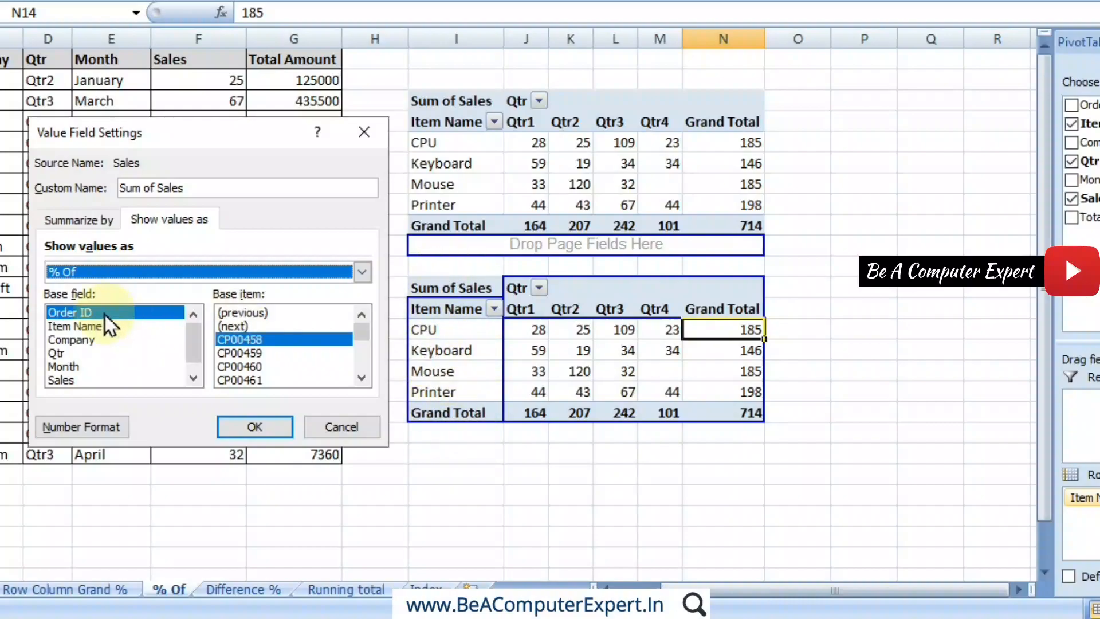
Set the % Of calculation's base field to Item Name and base item to (previous), and apply it to the lower PivotTable
{"action": "left_click", "coordinate": [84, 330]}
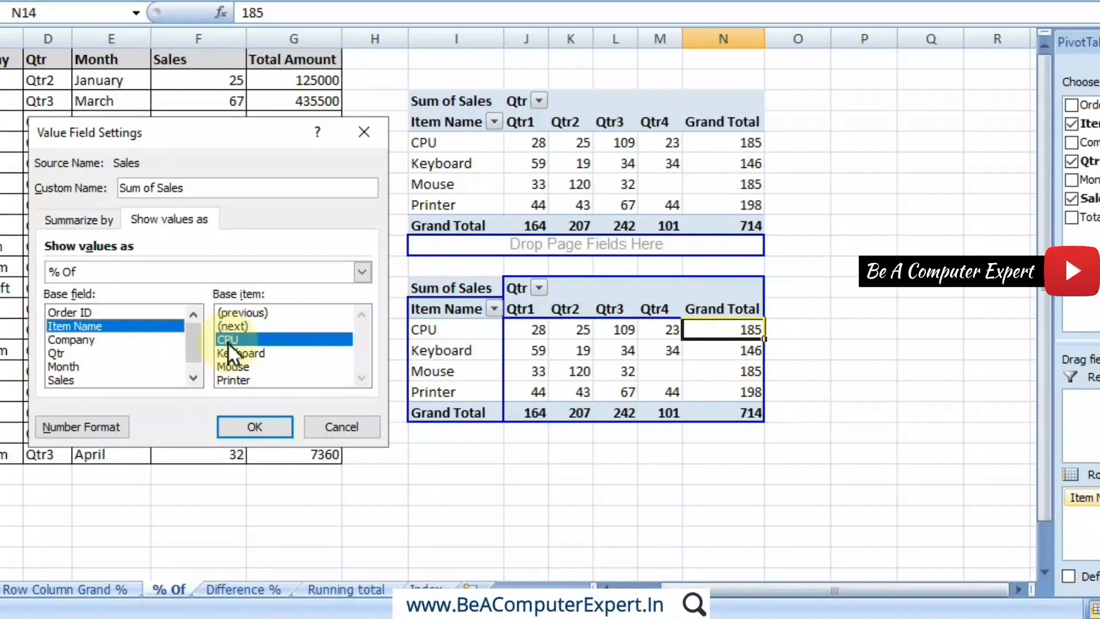
{"action": "left_click", "coordinate": [262, 313]}
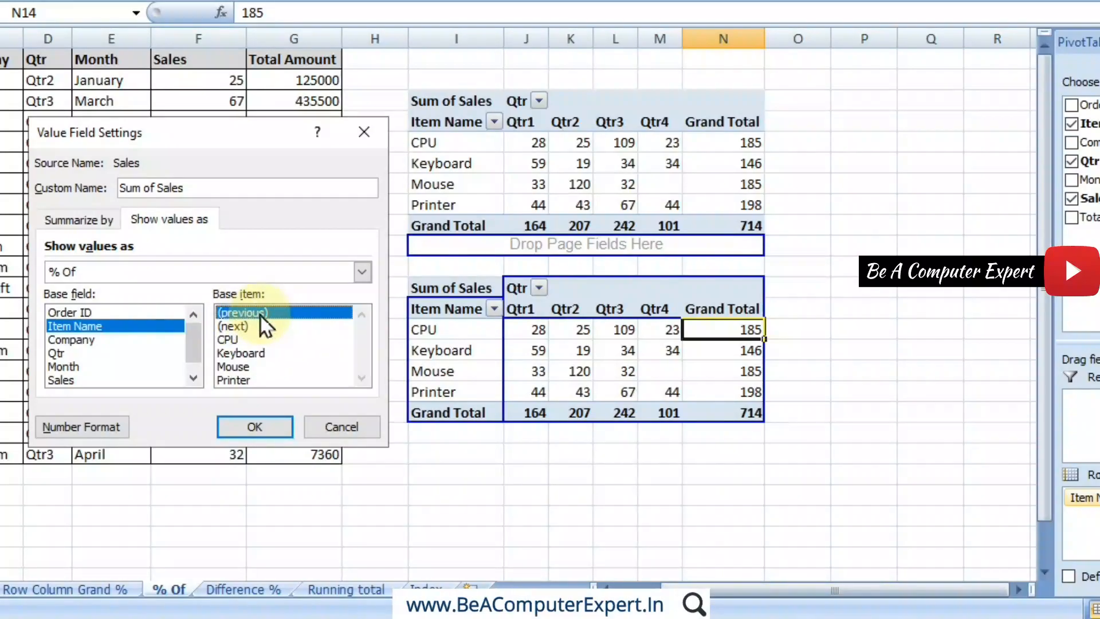
{"action": "left_click", "coordinate": [270, 424]}
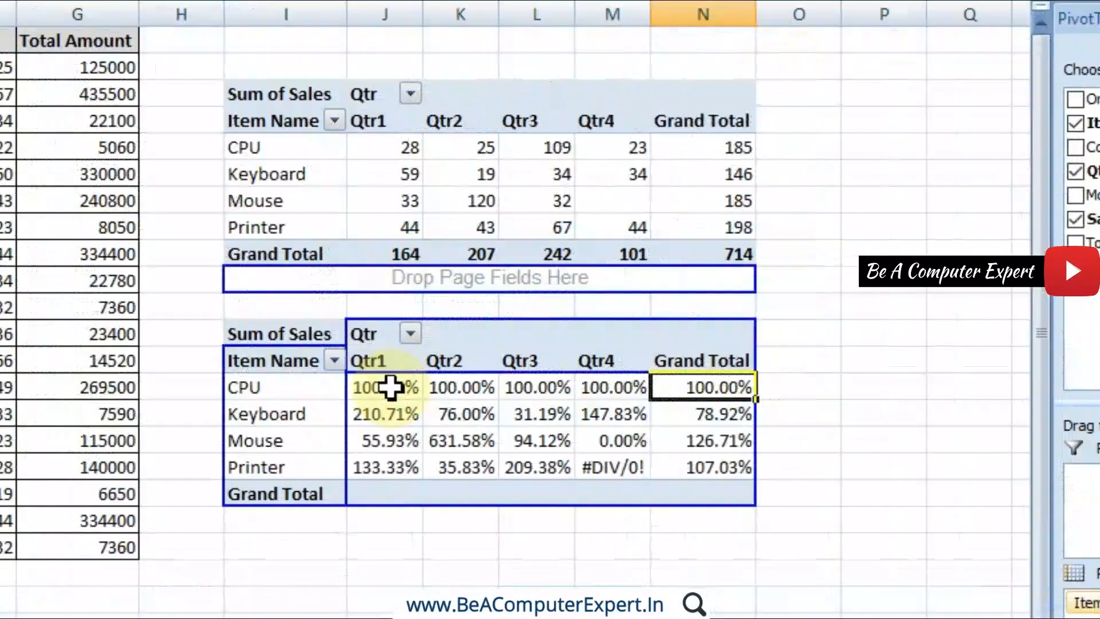
Compare the Qtr1 percentages for CPU and Keyboard in the lower PivotTable with their sales in the upper one
{"action": "left_click", "coordinate": [391, 387]}
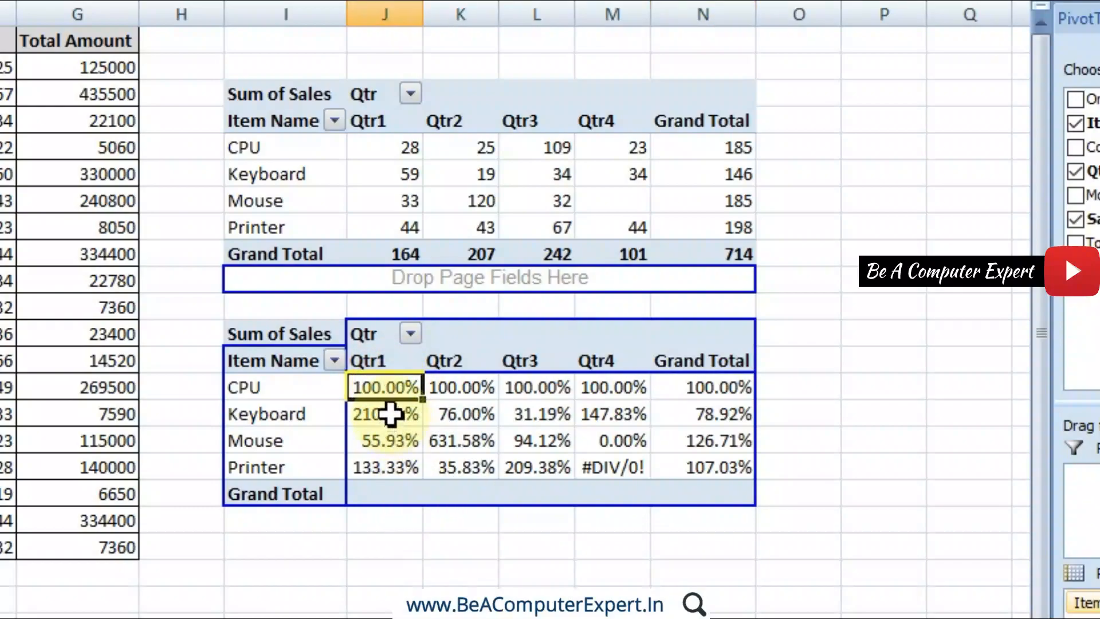
{"action": "mouse_move", "coordinate": [387, 417]}
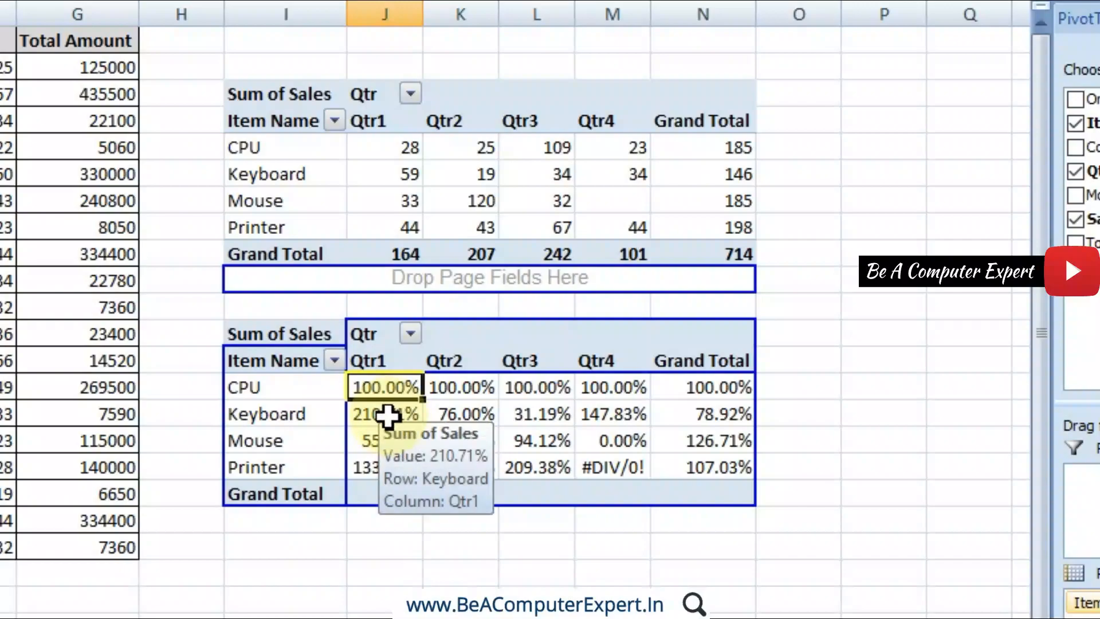
{"action": "left_click", "coordinate": [387, 414]}
{"action": "left_click", "coordinate": [381, 148]}
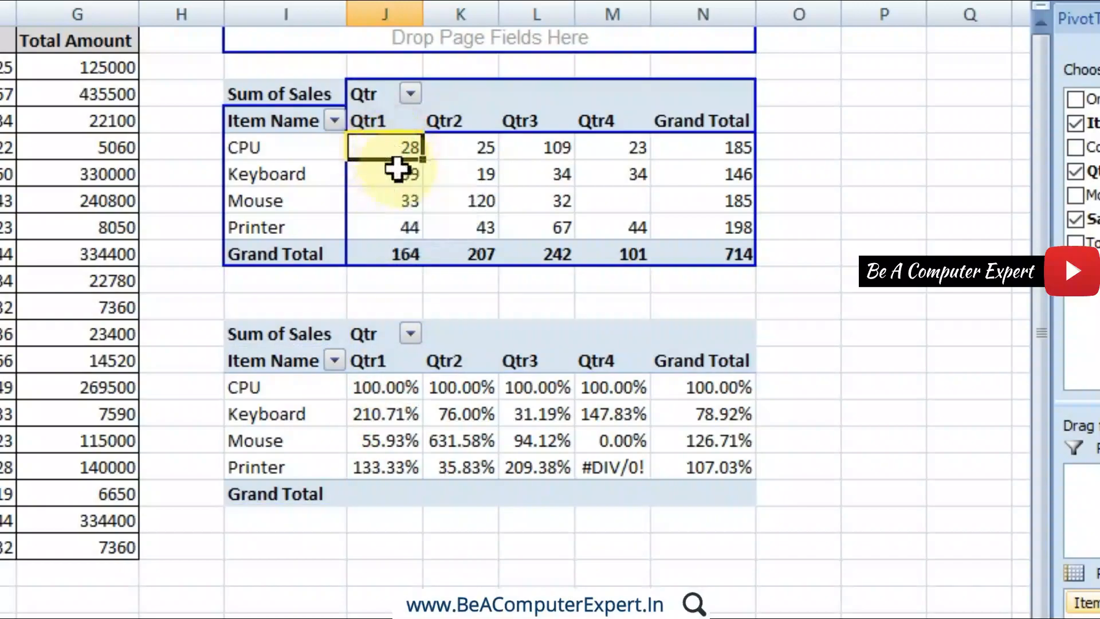
{"action": "left_click", "coordinate": [400, 175]}
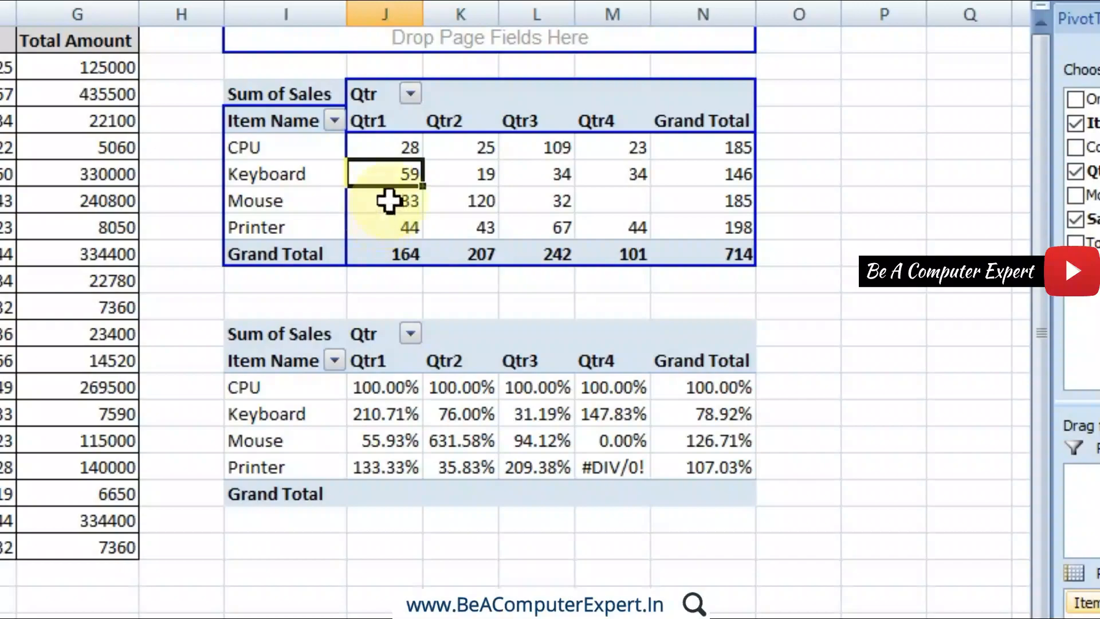
{"action": "left_click", "coordinate": [385, 387]}
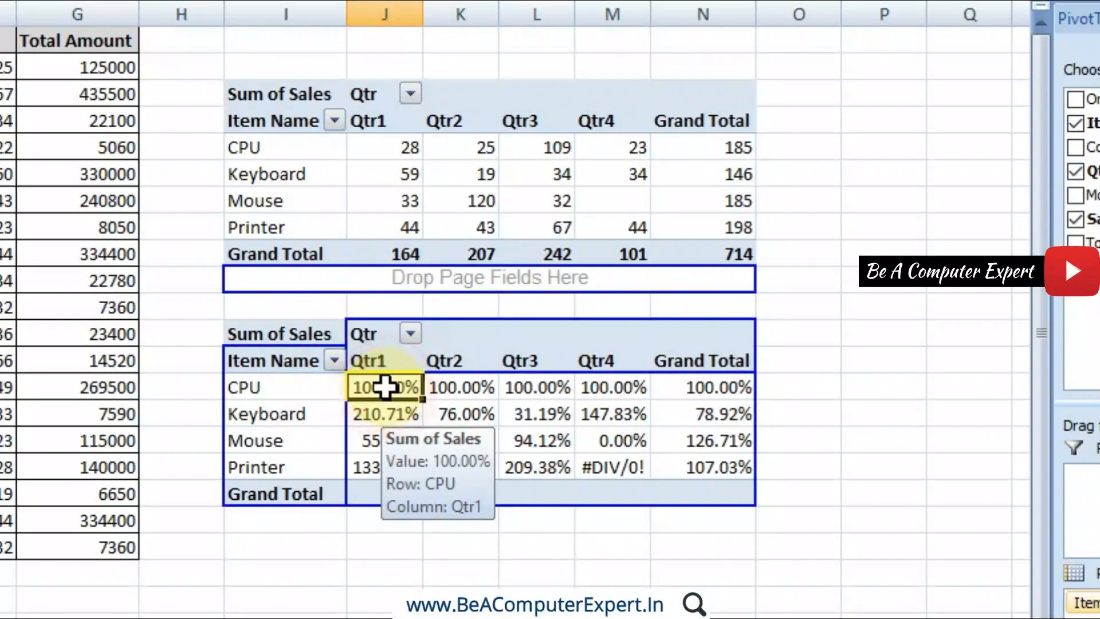
{"action": "left_click", "coordinate": [379, 148]}
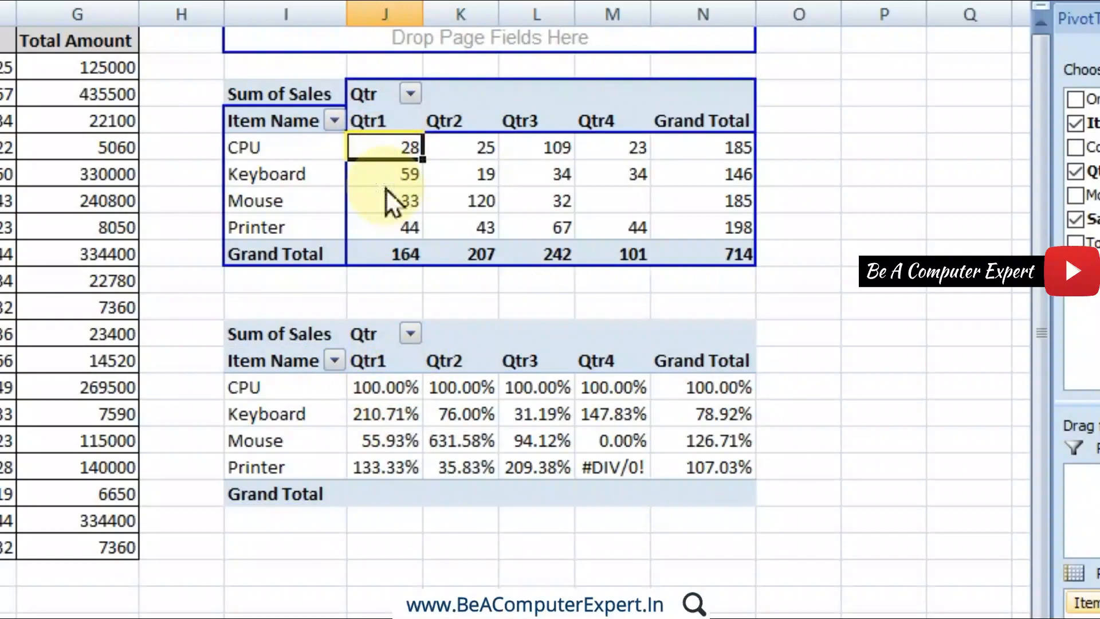
{"action": "left_click", "coordinate": [369, 414]}
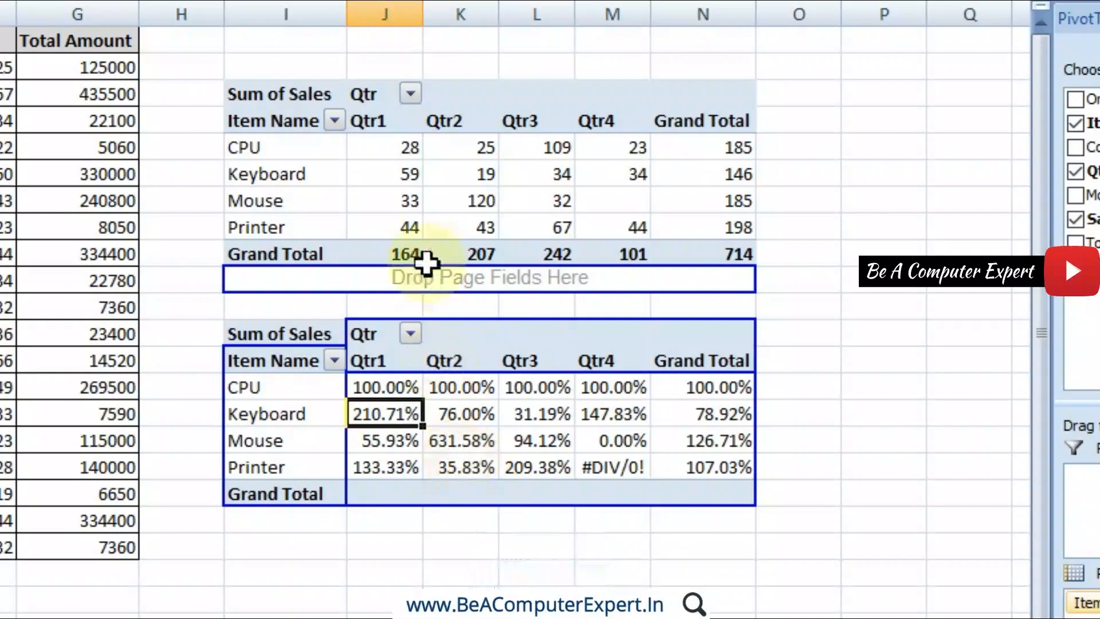
Examine how the Qtr1 Mouse percentage derives from the Mouse and Keyboard sales, and review the CPU and Keyboard percentages
{"action": "left_click", "coordinate": [389, 198]}
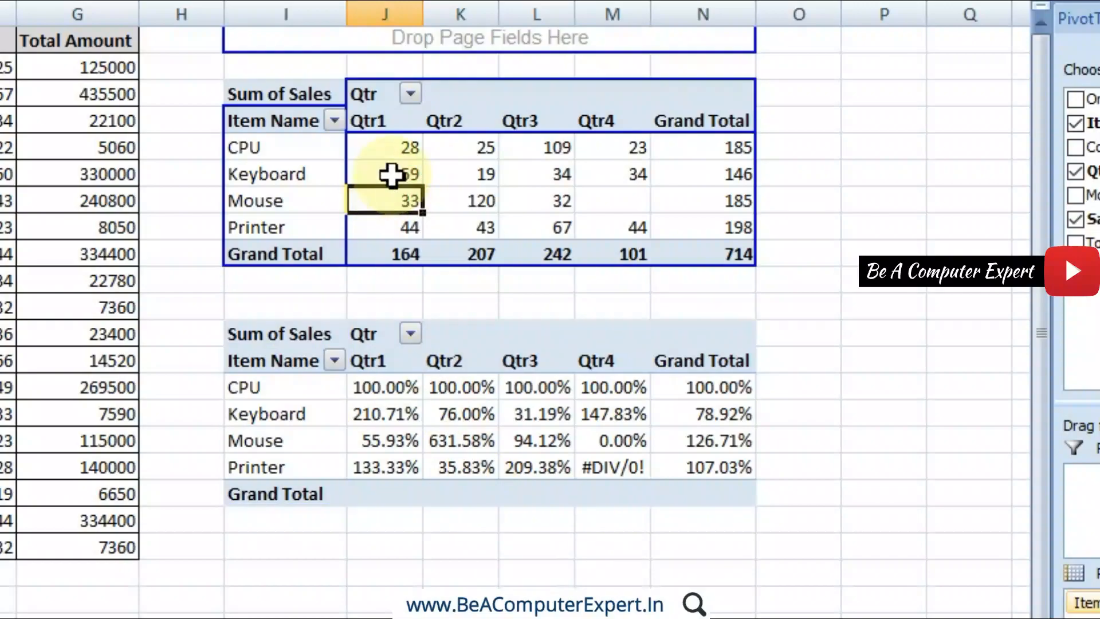
{"action": "left_click", "coordinate": [392, 175]}
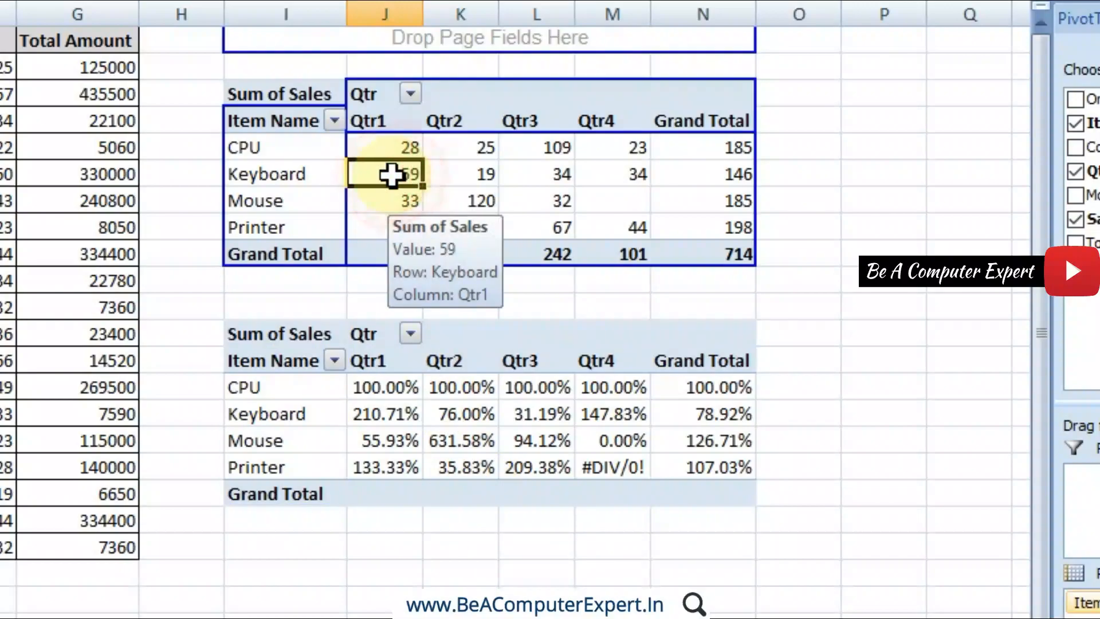
{"action": "left_click", "coordinate": [389, 204]}
{"action": "left_click", "coordinate": [387, 178]}
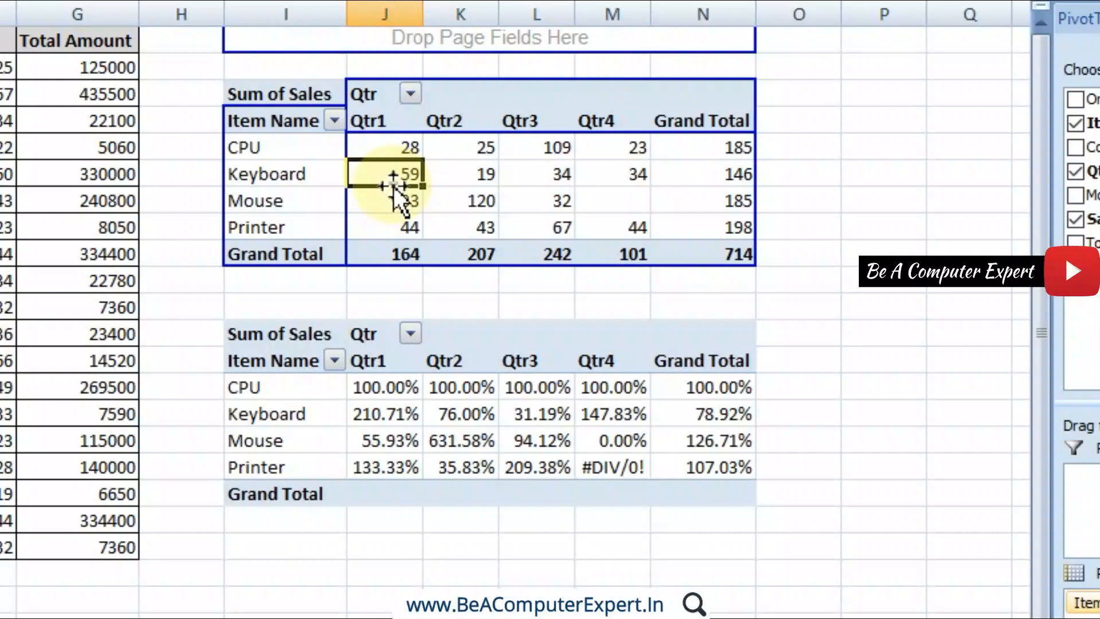
{"action": "left_click", "coordinate": [376, 206]}
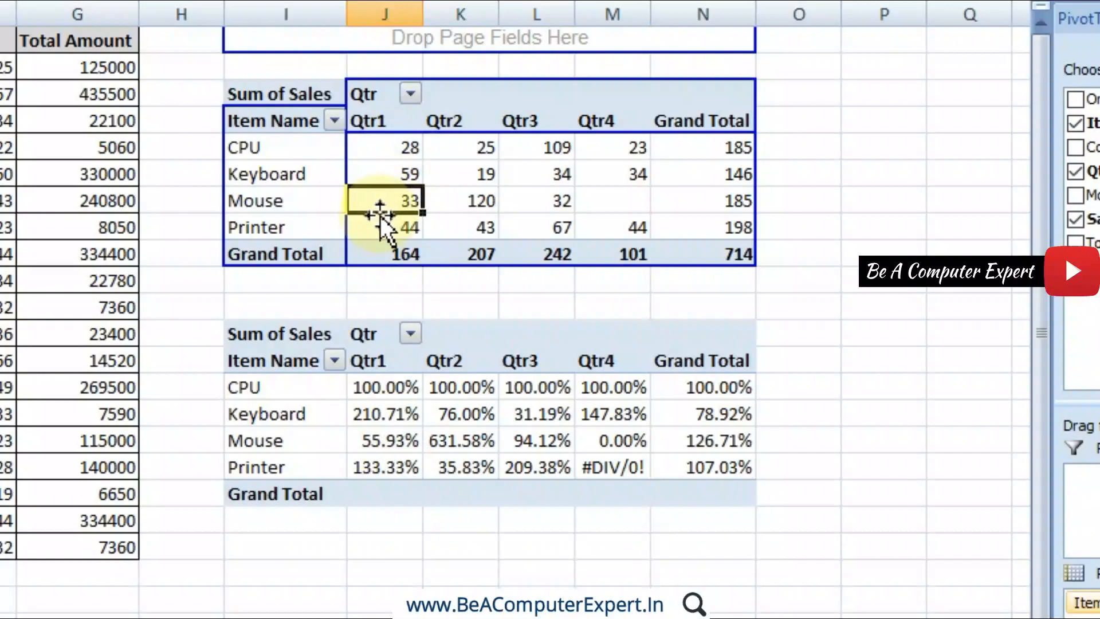
{"action": "left_click", "coordinate": [400, 172]}
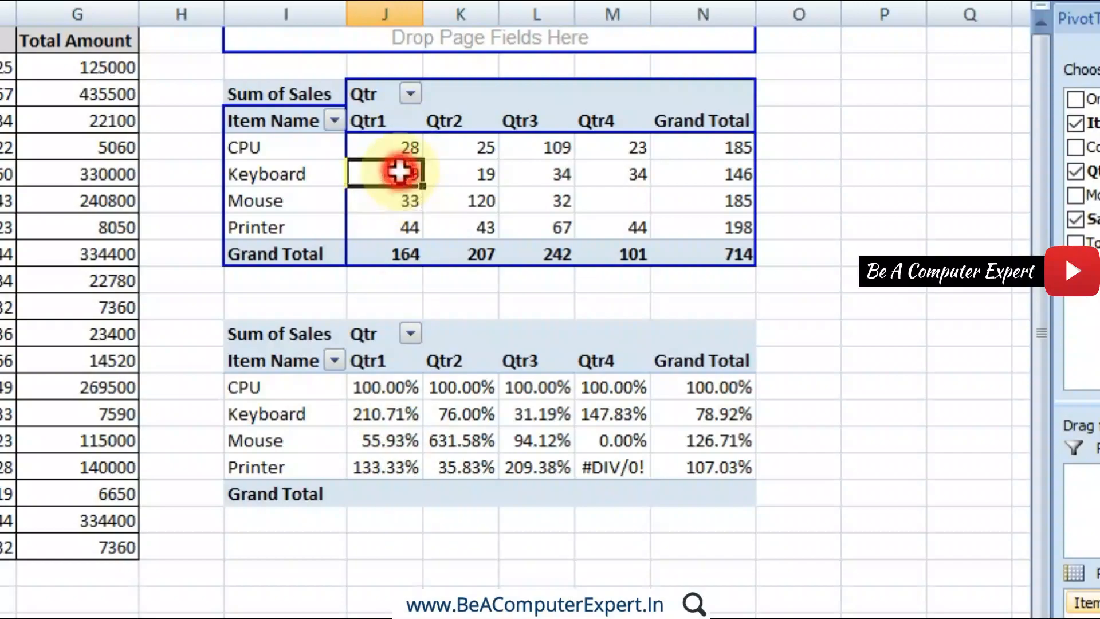
{"action": "left_click", "coordinate": [400, 450]}
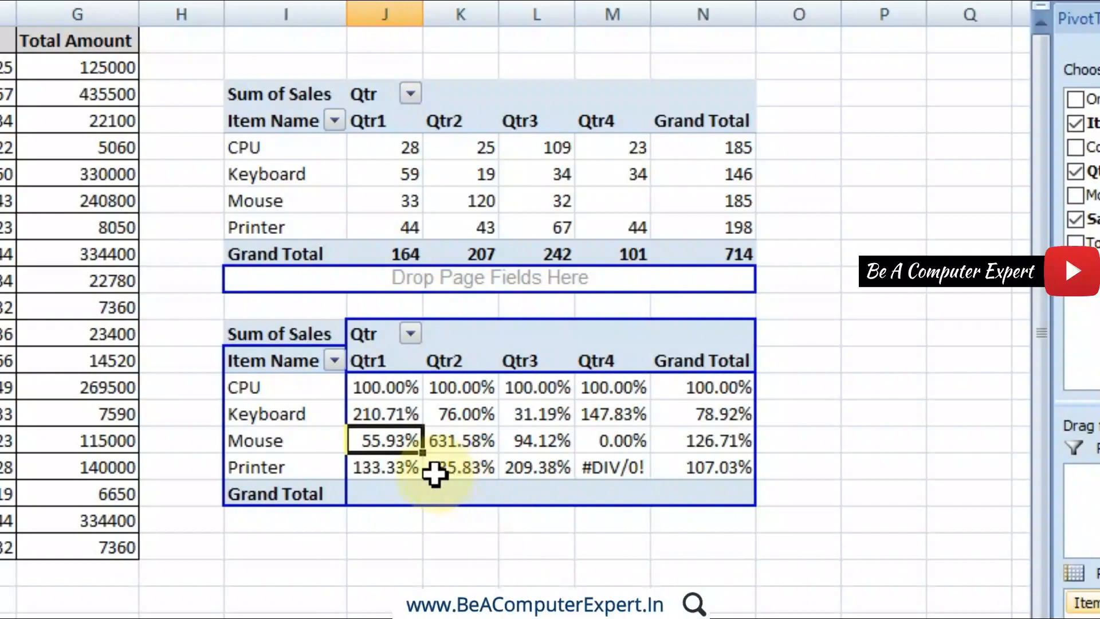
{"action": "mouse_move", "coordinate": [417, 468]}
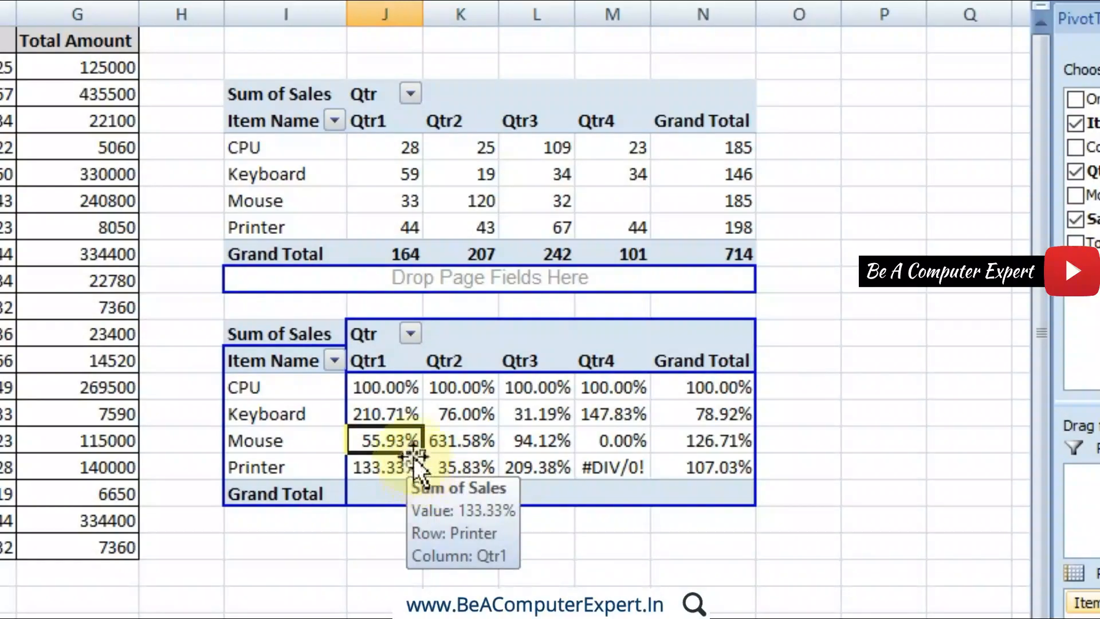
{"action": "left_click", "coordinate": [381, 388]}
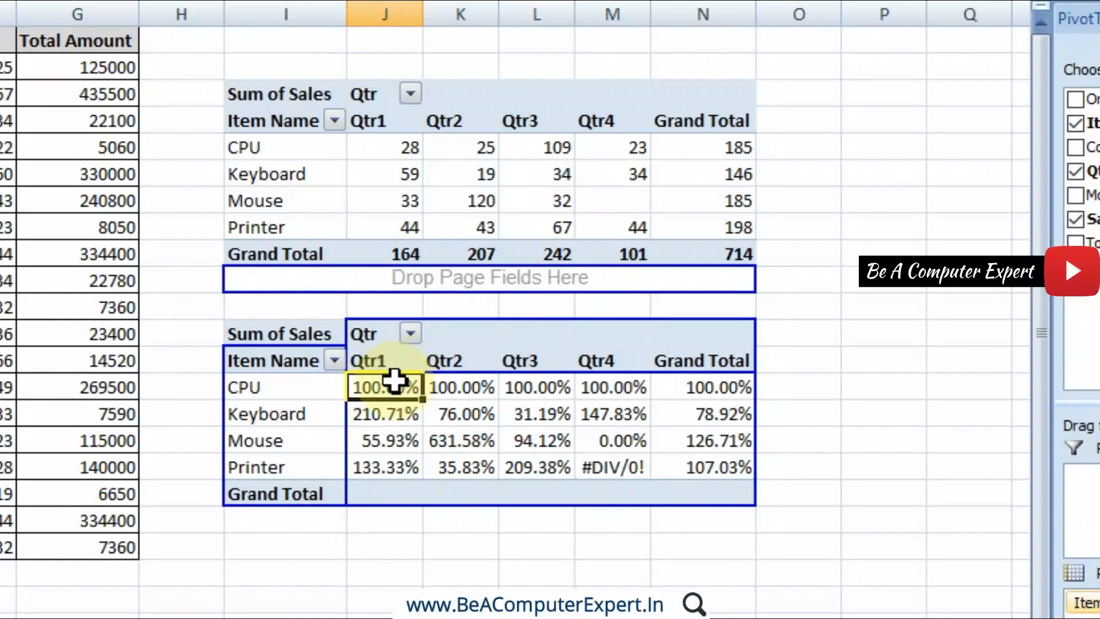
{"action": "left_click", "coordinate": [379, 412]}
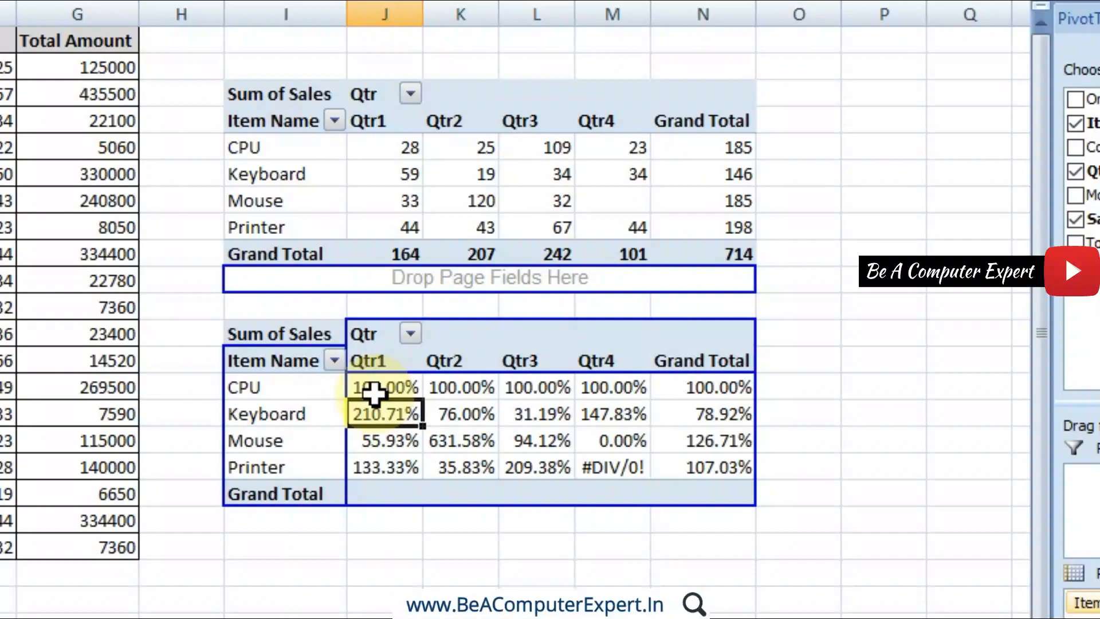
In the lower PivotTable's Sum of Sales value field settings, change the % Of base item to (next), keeping Item Name as base field
{"action": "left_click", "coordinate": [374, 393]}
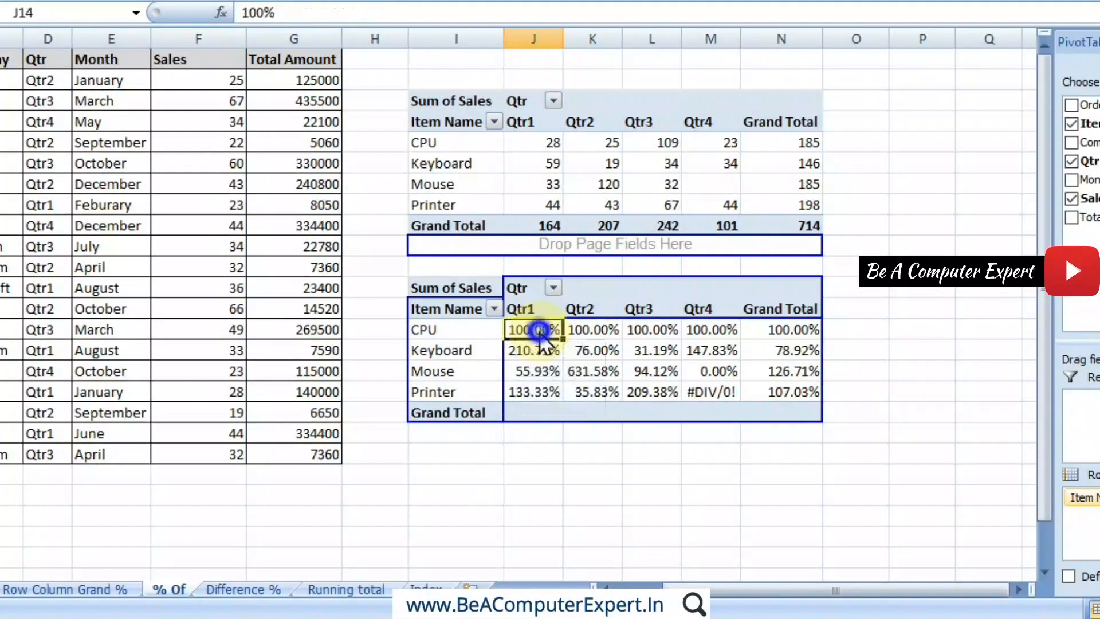
{"action": "right_click", "coordinate": [393, 391]}
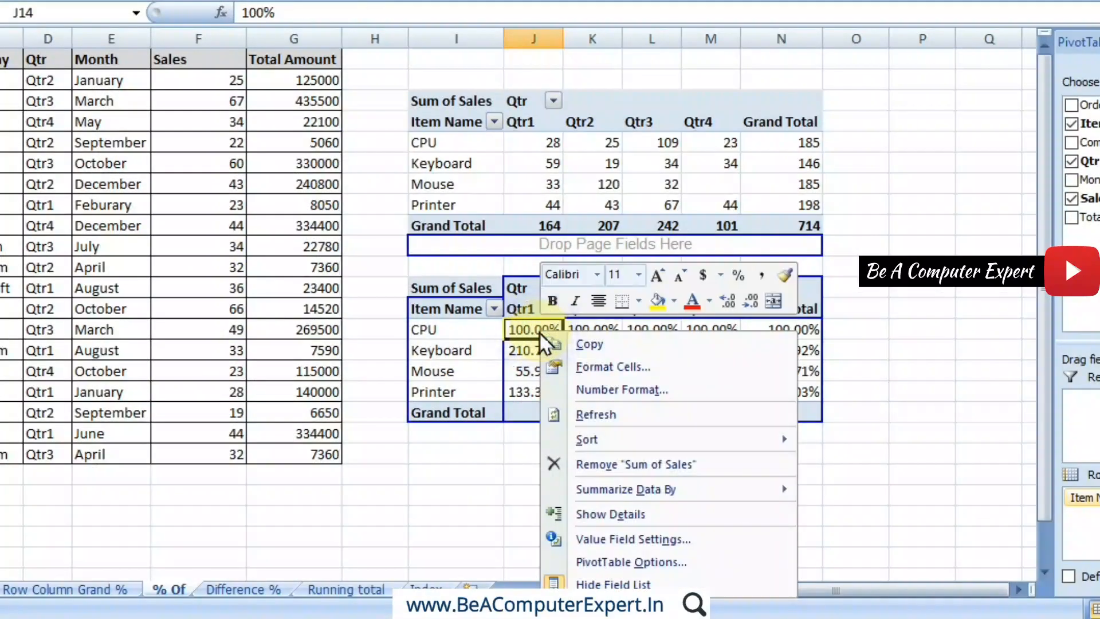
{"action": "left_click", "coordinate": [617, 542]}
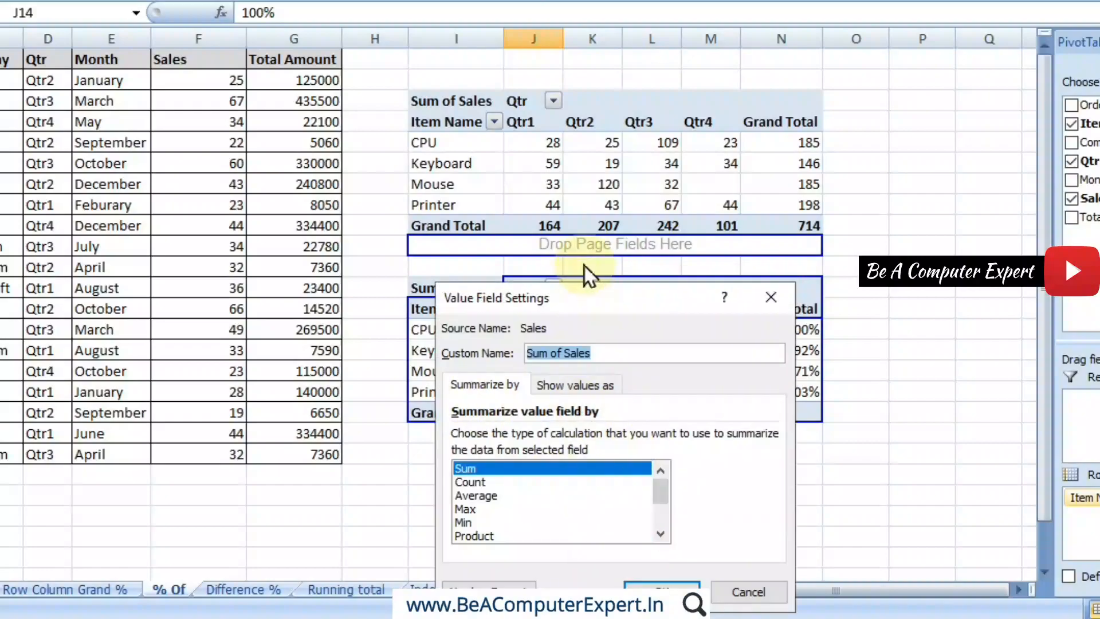
{"action": "left_click_drag", "start_coordinate": [573, 296], "coordinate": [312, 154]}
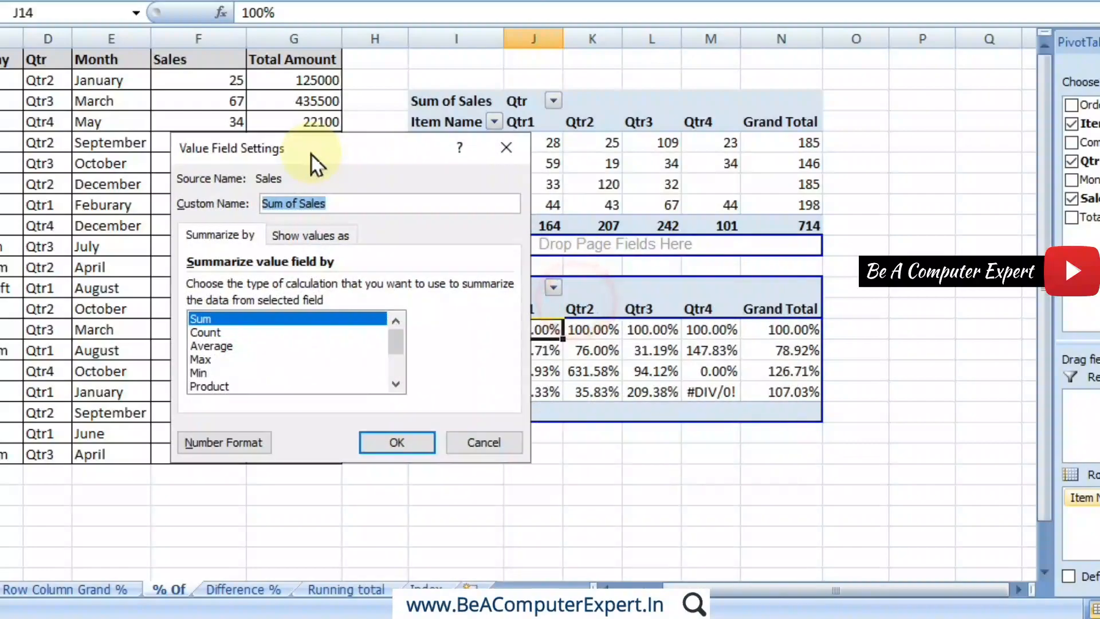
{"action": "left_click", "coordinate": [310, 238]}
{"action": "left_click", "coordinate": [389, 343]}
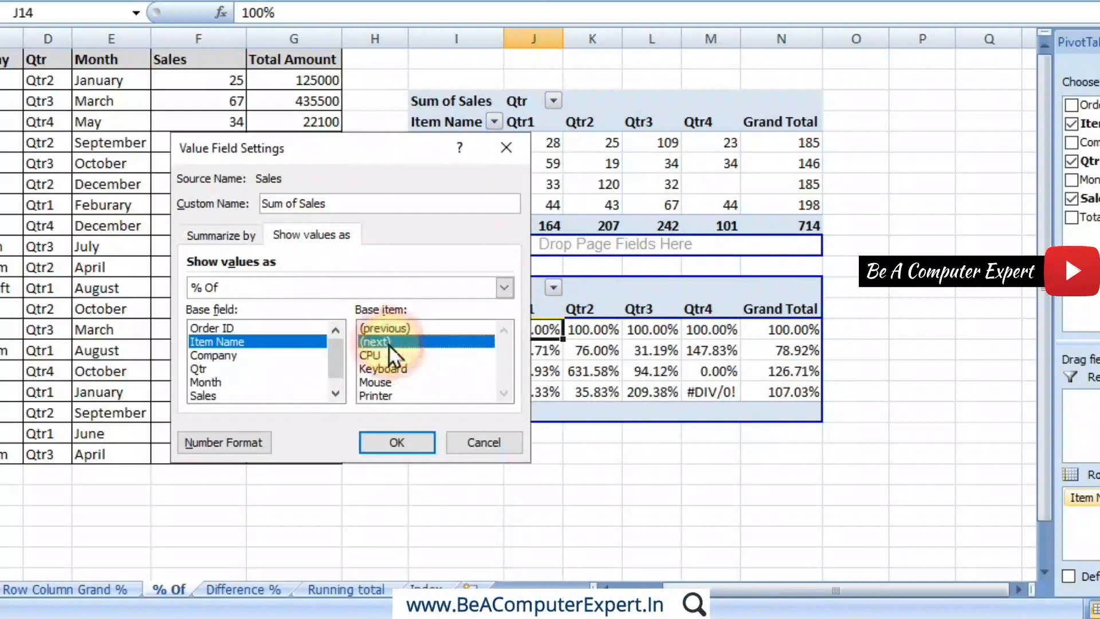
{"action": "left_click", "coordinate": [398, 442]}
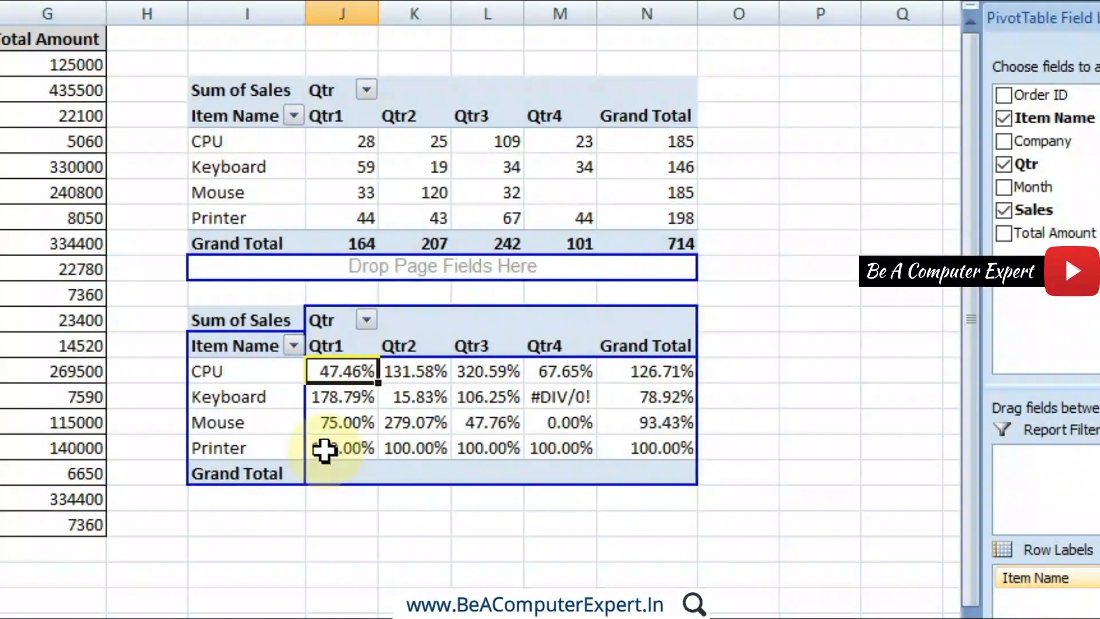
Examine the lower PivotTable's Qtr1 percentages for Printer, Mouse and Keyboard against each next item's sales in the upper PivotTable
{"action": "left_click", "coordinate": [324, 451]}
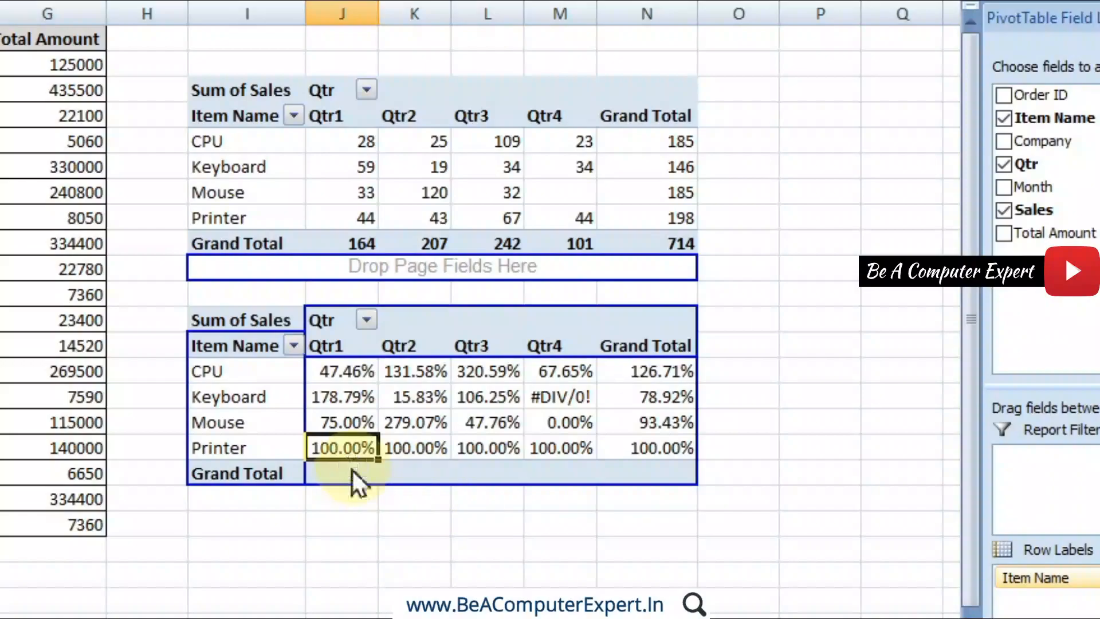
{"action": "left_click", "coordinate": [355, 422]}
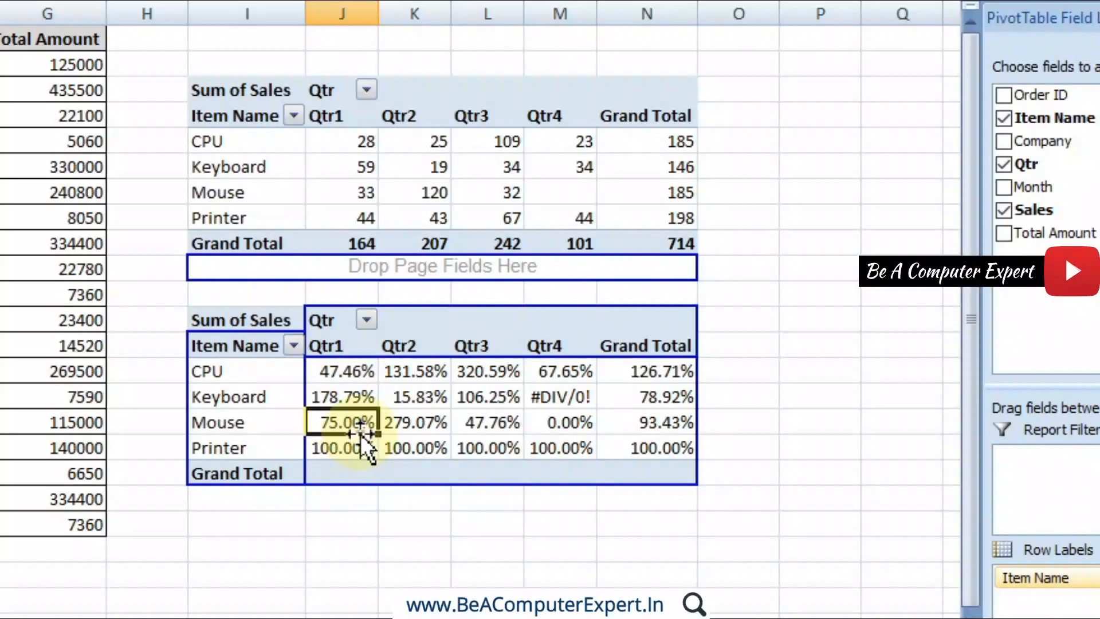
{"action": "left_click", "coordinate": [358, 447]}
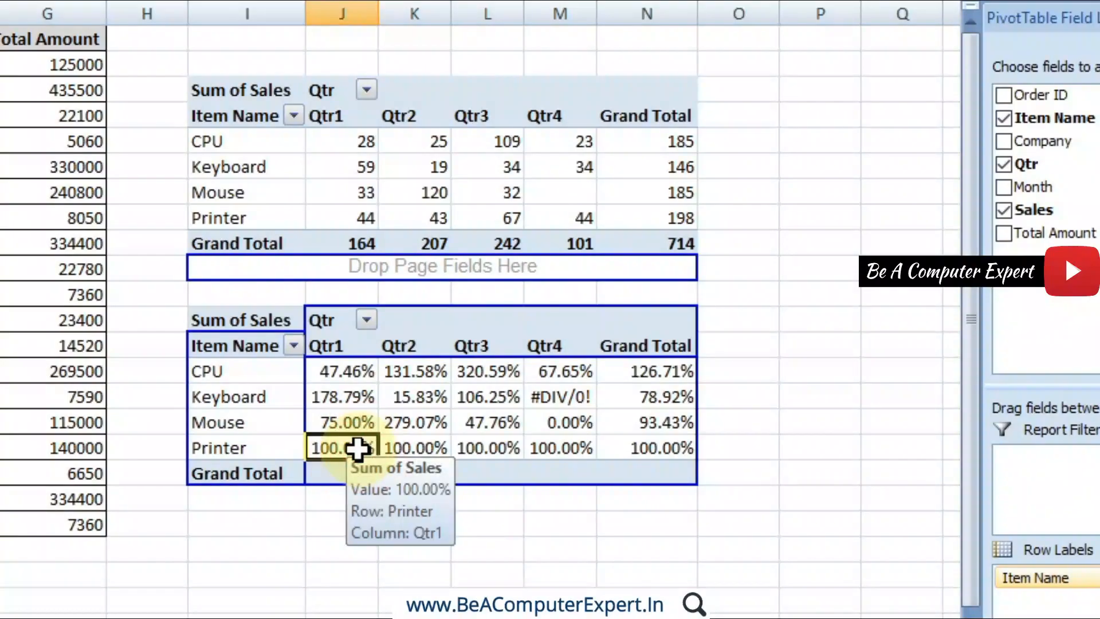
{"action": "left_click", "coordinate": [354, 227]}
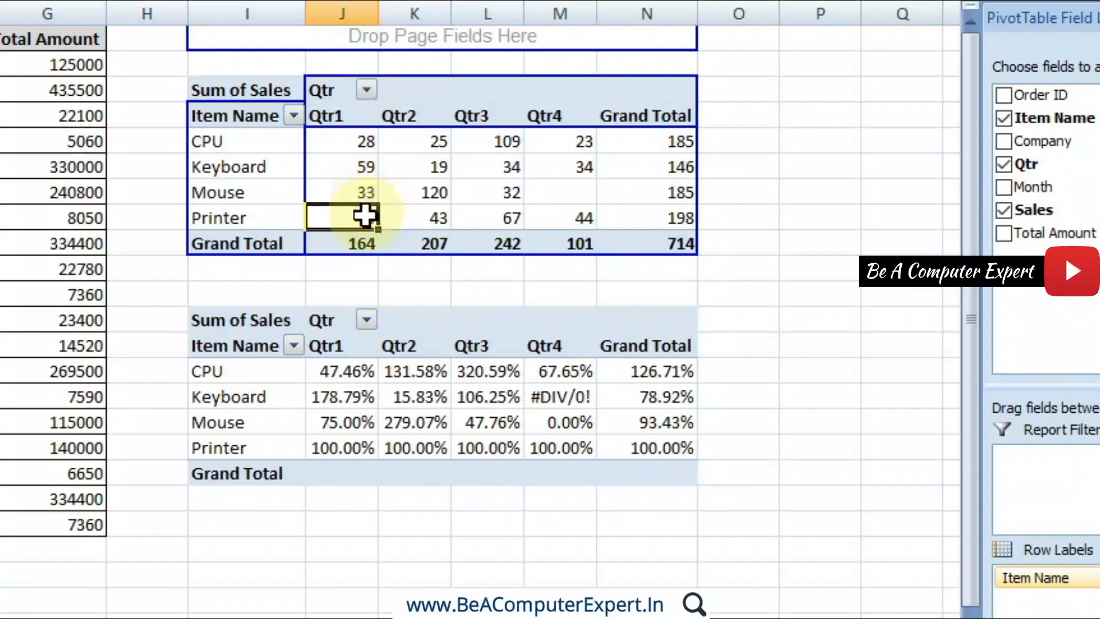
{"action": "left_click", "coordinate": [361, 186]}
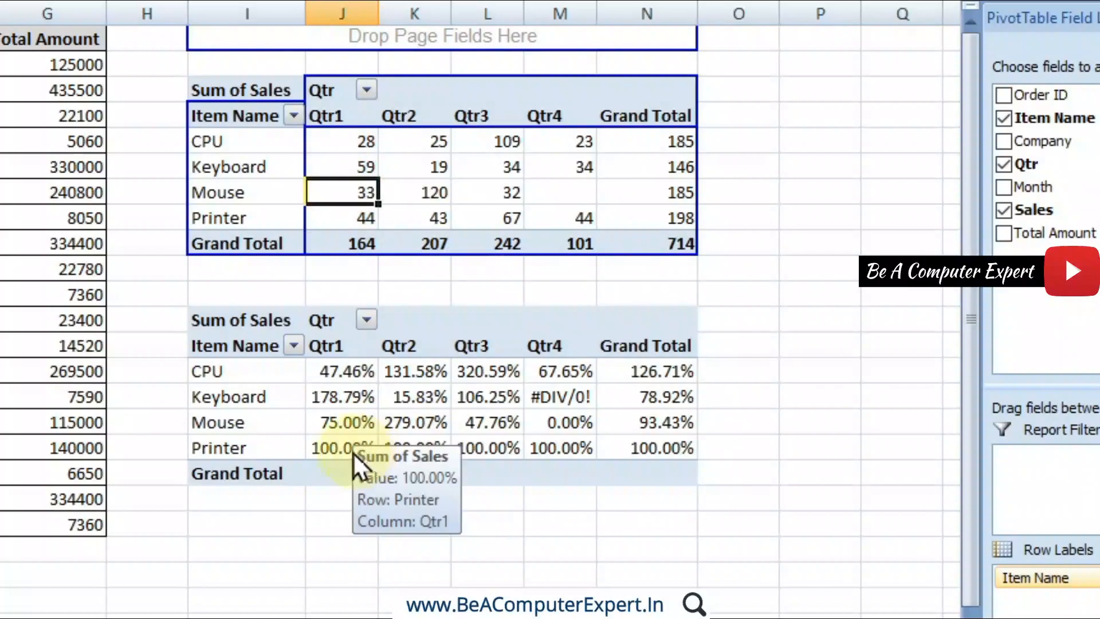
{"action": "left_click", "coordinate": [360, 445]}
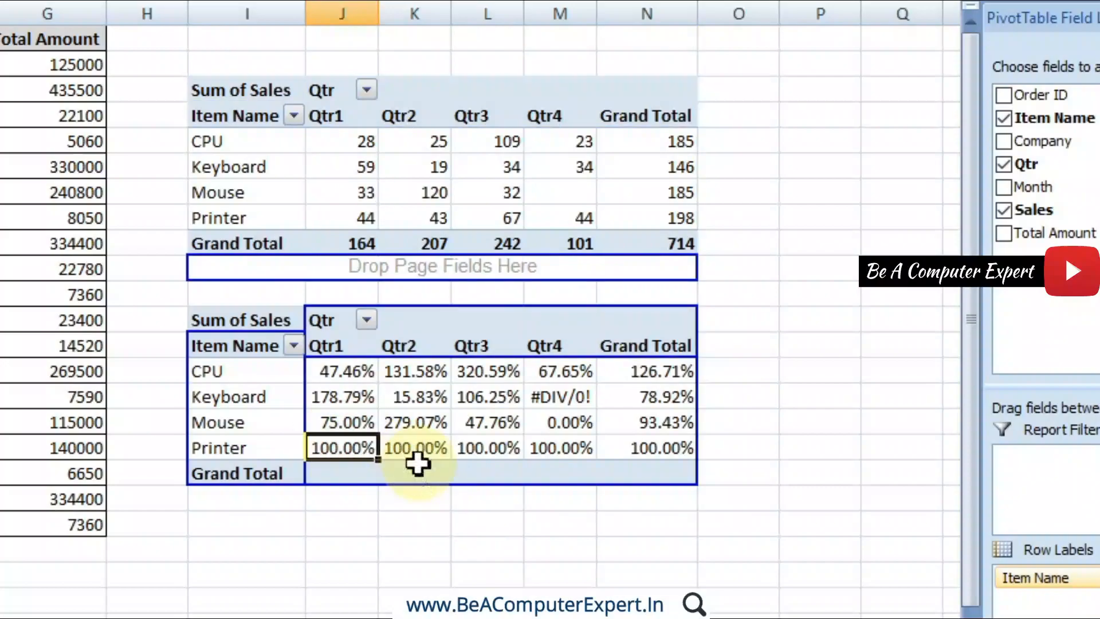
{"action": "left_click", "coordinate": [364, 423]}
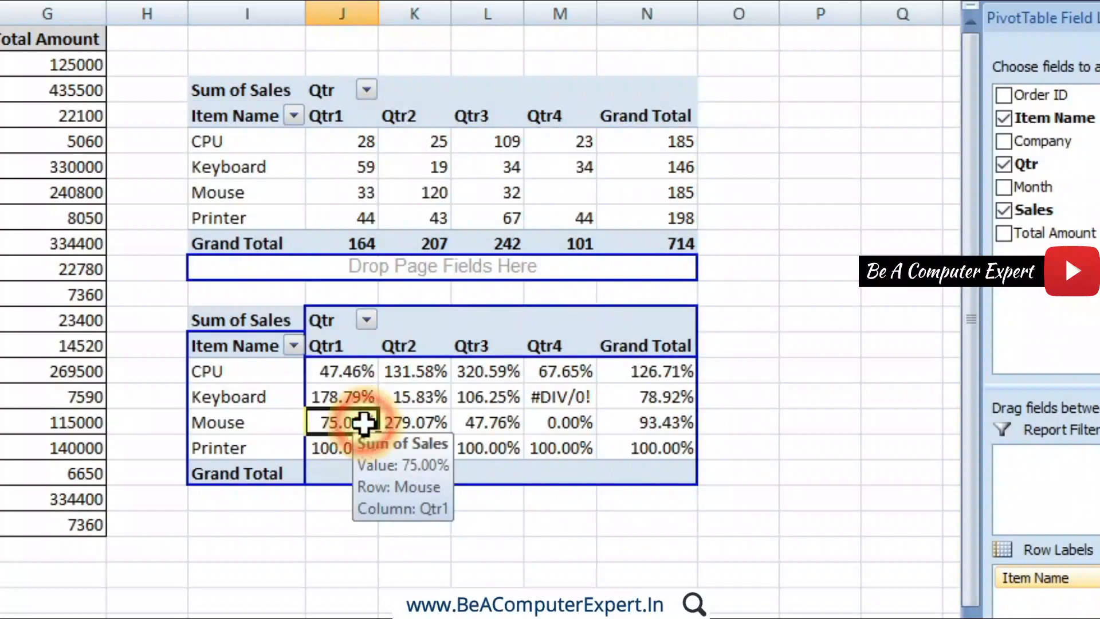
{"action": "mouse_move", "coordinate": [497, 457]}
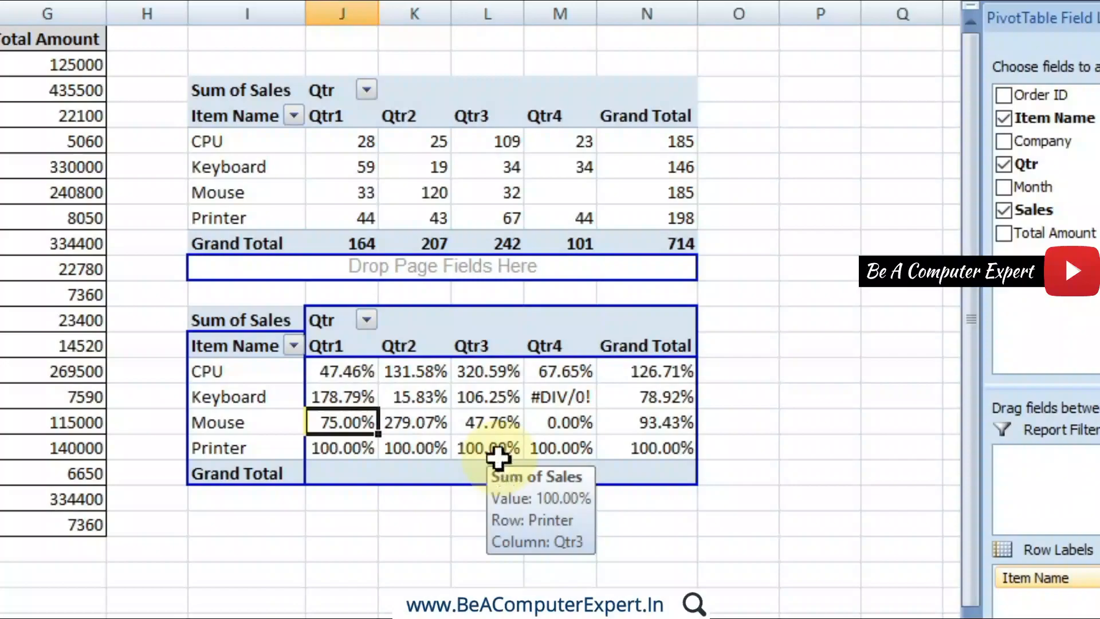
{"action": "left_click", "coordinate": [320, 395]}
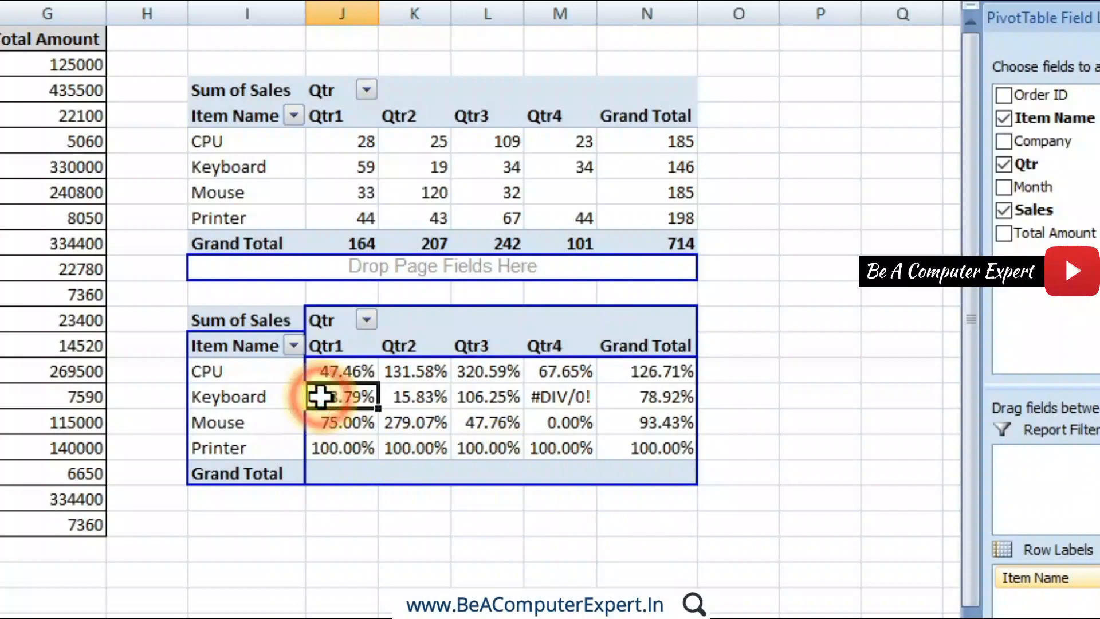
{"action": "left_click", "coordinate": [339, 422]}
{"action": "left_click", "coordinate": [341, 456]}
{"action": "left_click", "coordinate": [340, 399]}
{"action": "left_click", "coordinate": [351, 420]}
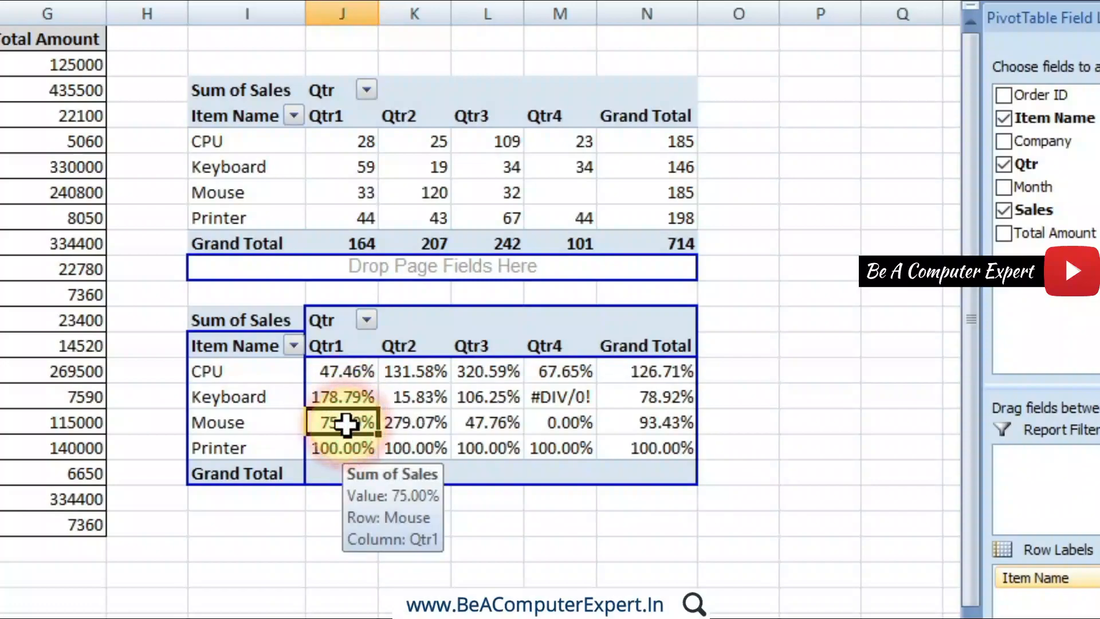
Review the Qtr1 percentages for CPU and Keyboard in the lower PivotTable, calculated against the next item
{"action": "left_click", "coordinate": [334, 371]}
{"action": "left_click", "coordinate": [350, 394]}
{"action": "mouse_move", "coordinate": [540, 437]}
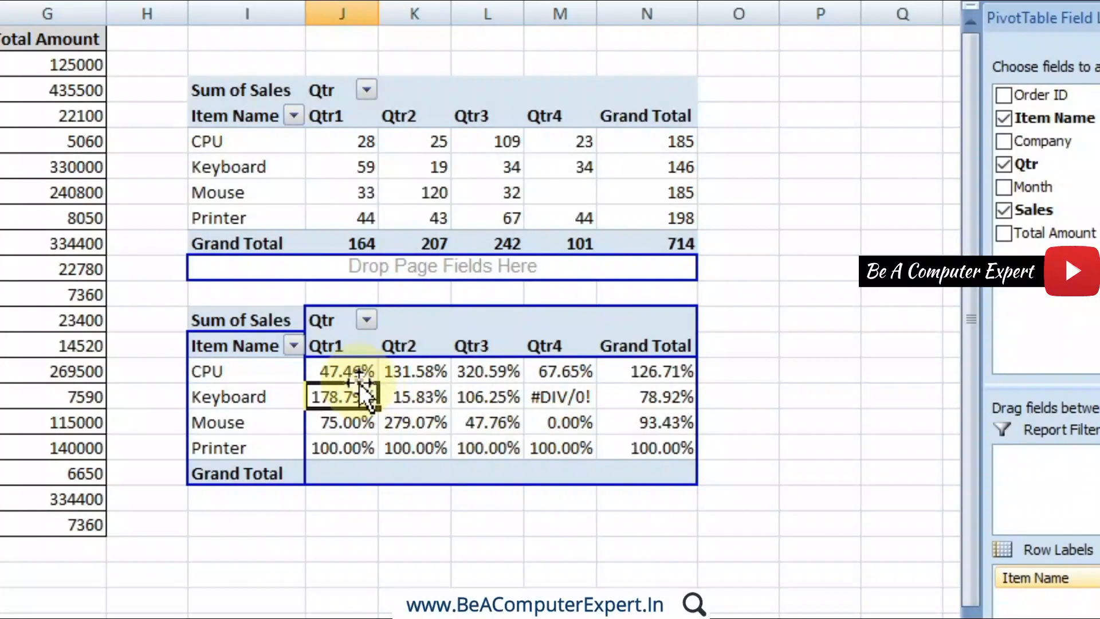
In the lower PivotTable's Sum of Sales value field settings, set the % Of base item to Keyboard with Item Name as base field
{"action": "mouse_move", "coordinate": [355, 372]}
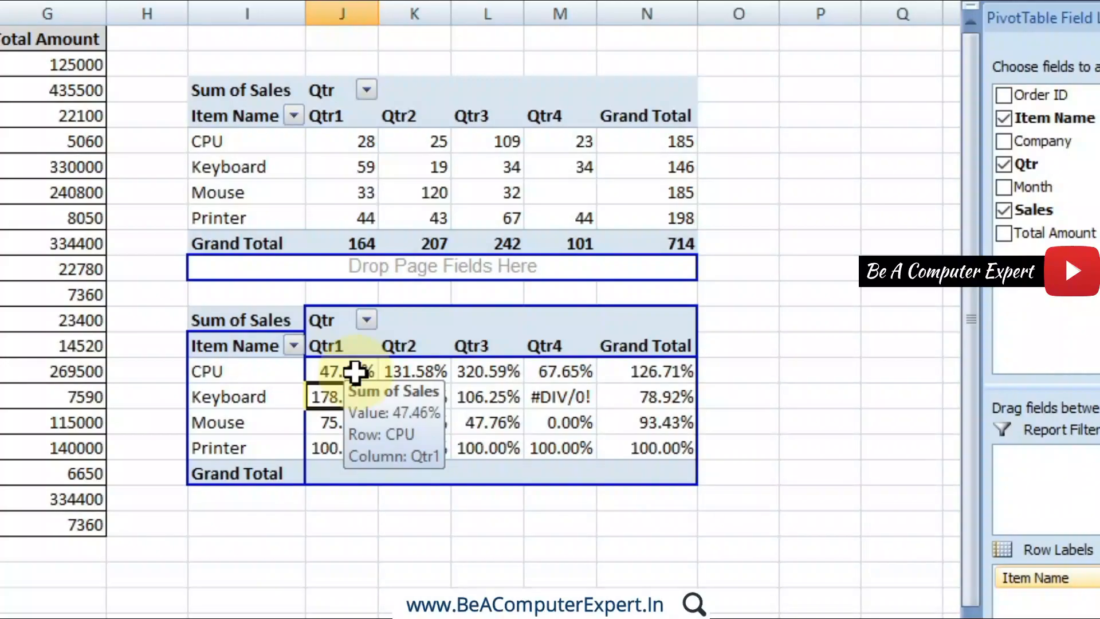
{"action": "right_click", "coordinate": [355, 372]}
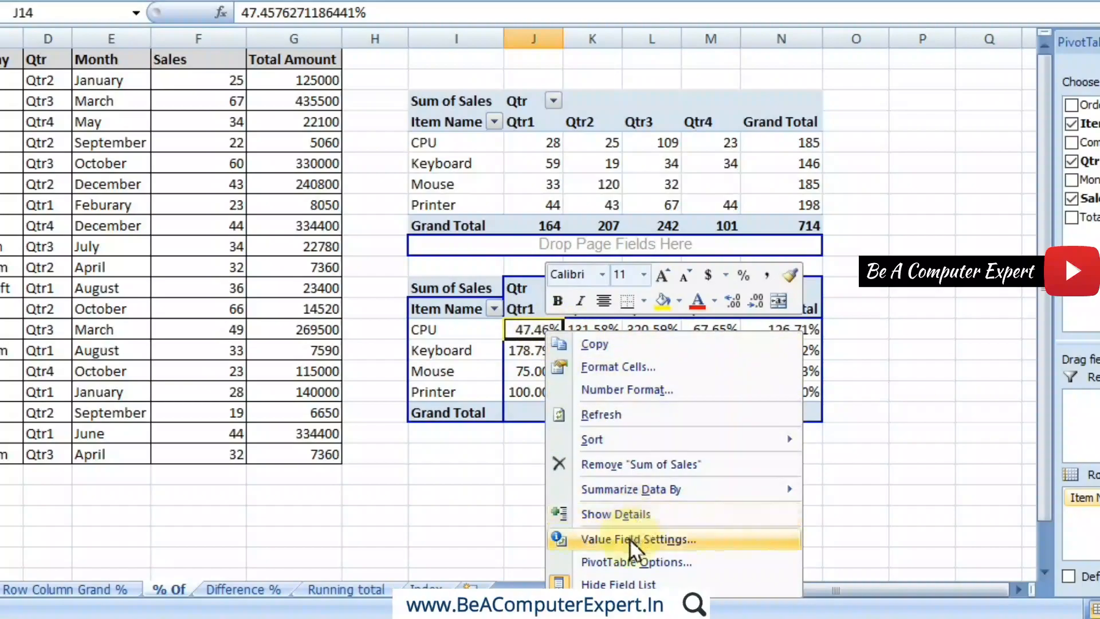
{"action": "left_click", "coordinate": [631, 542]}
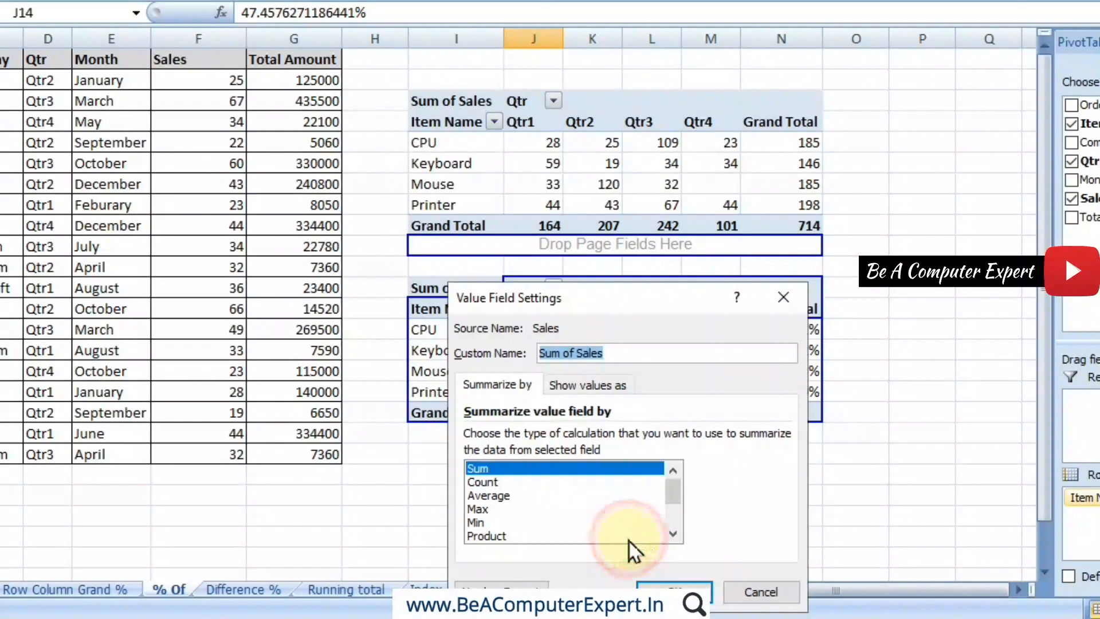
{"action": "left_click", "coordinate": [573, 384]}
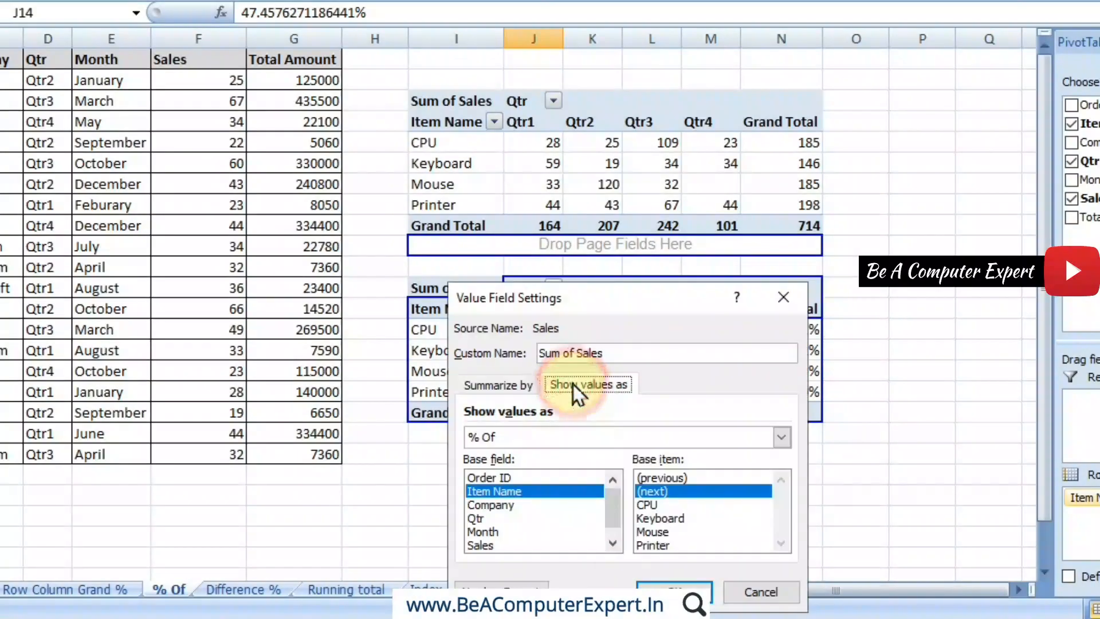
{"action": "left_click", "coordinate": [496, 493]}
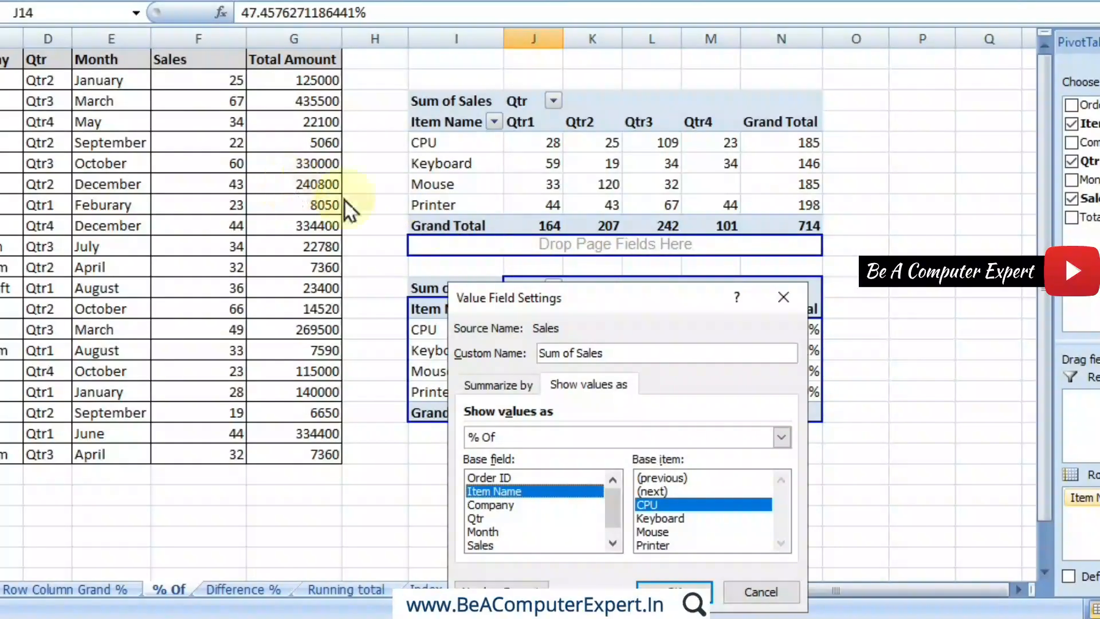
{"action": "left_click_drag", "start_coordinate": [666, 304], "coordinate": [249, 156]}
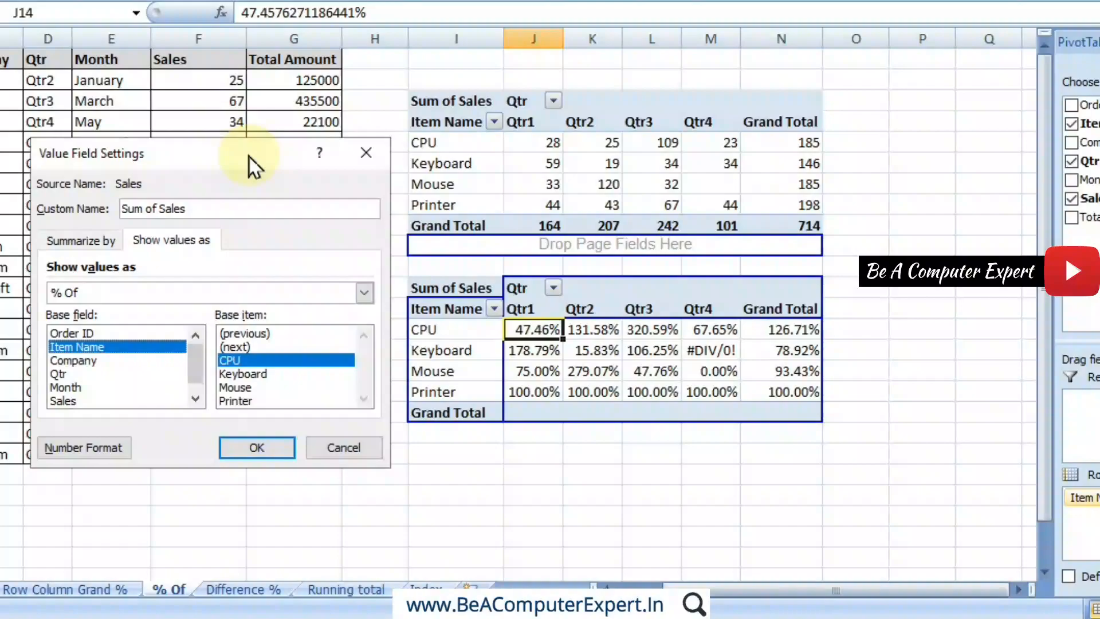
{"action": "left_click", "coordinate": [258, 374]}
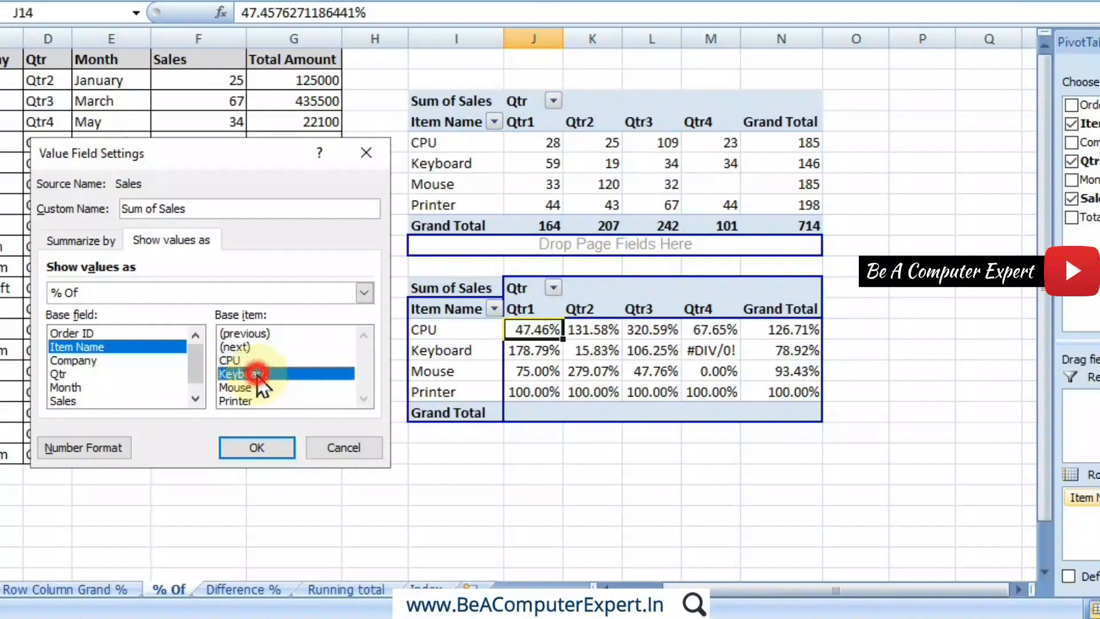
{"action": "left_click", "coordinate": [268, 449]}
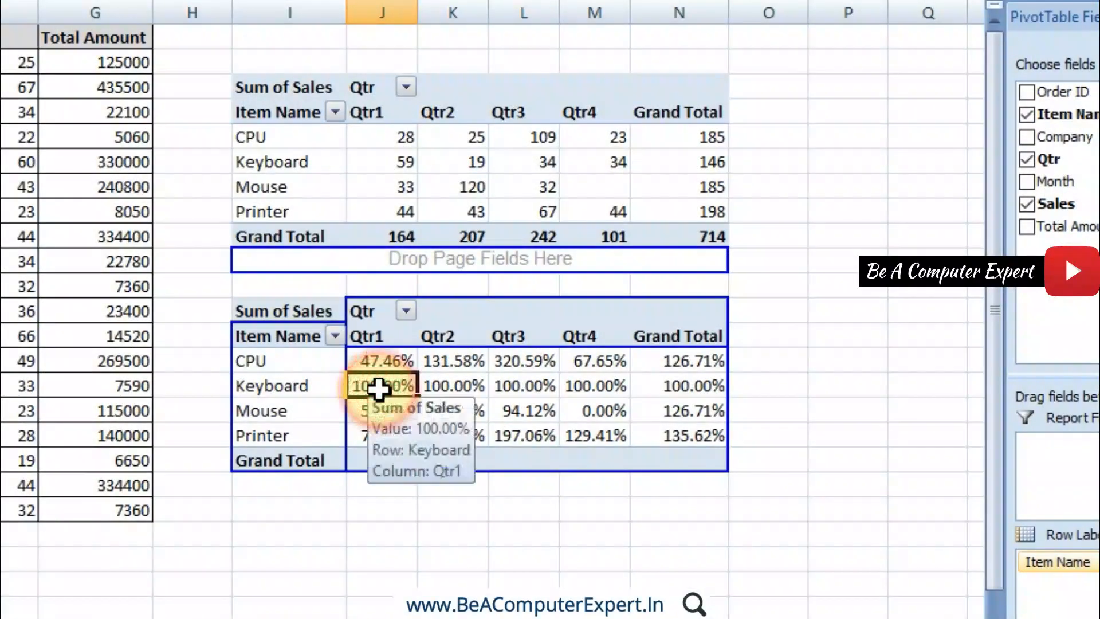
Examine the Keyboard row's percentages across the quarters in the lower PivotTable
{"action": "left_click", "coordinate": [531, 353]}
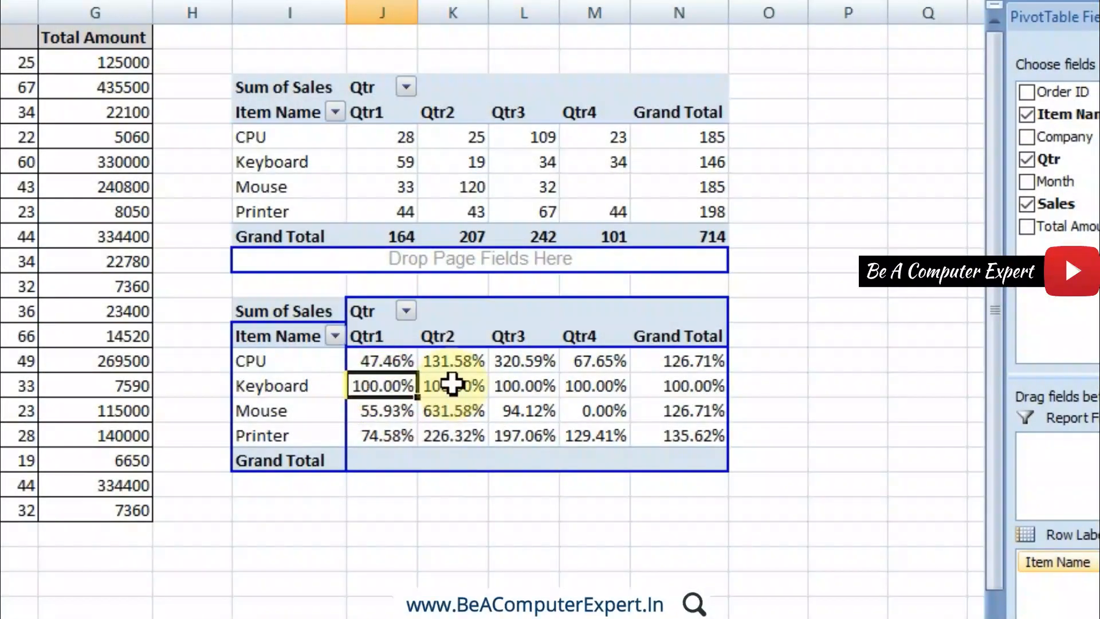
{"action": "left_click", "coordinate": [591, 351]}
{"action": "left_click", "coordinate": [641, 353]}
{"action": "left_click", "coordinate": [573, 389]}
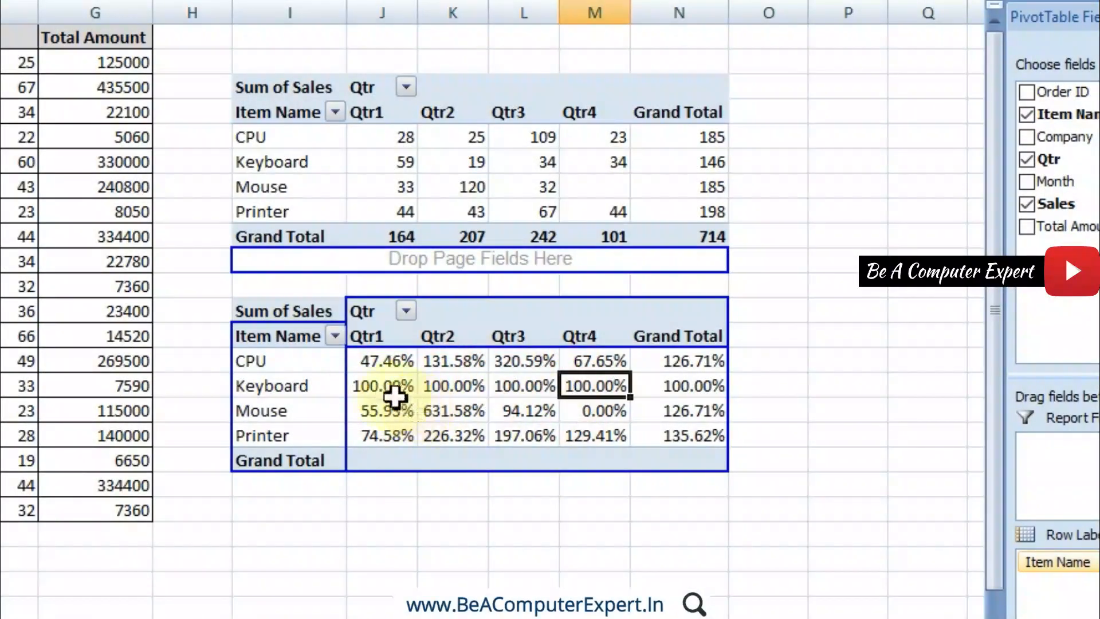
{"action": "left_click", "coordinate": [377, 388]}
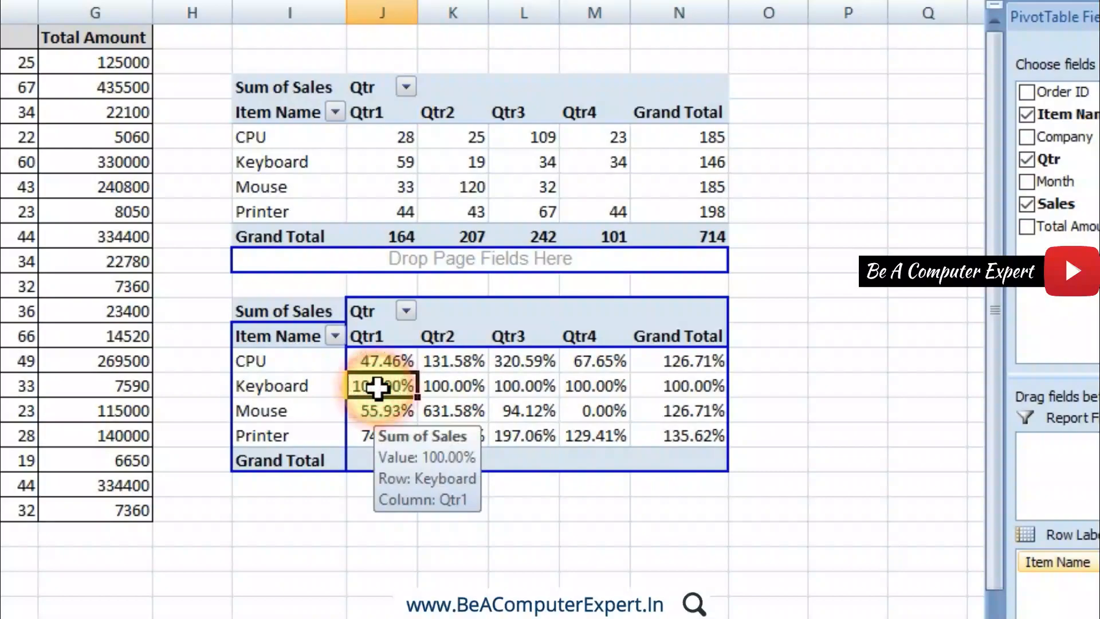
Compare the Qtr1 percentages for CPU and Mouse with the Keyboard base percentage in the lower PivotTable
{"action": "left_click", "coordinate": [384, 359]}
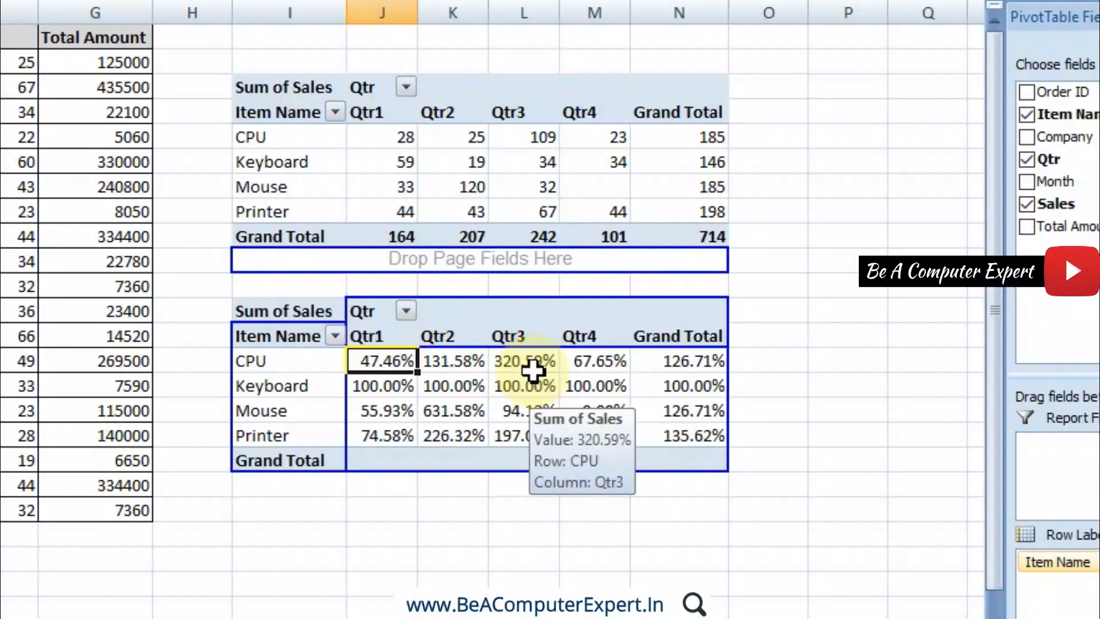
{"action": "left_click", "coordinate": [386, 410]}
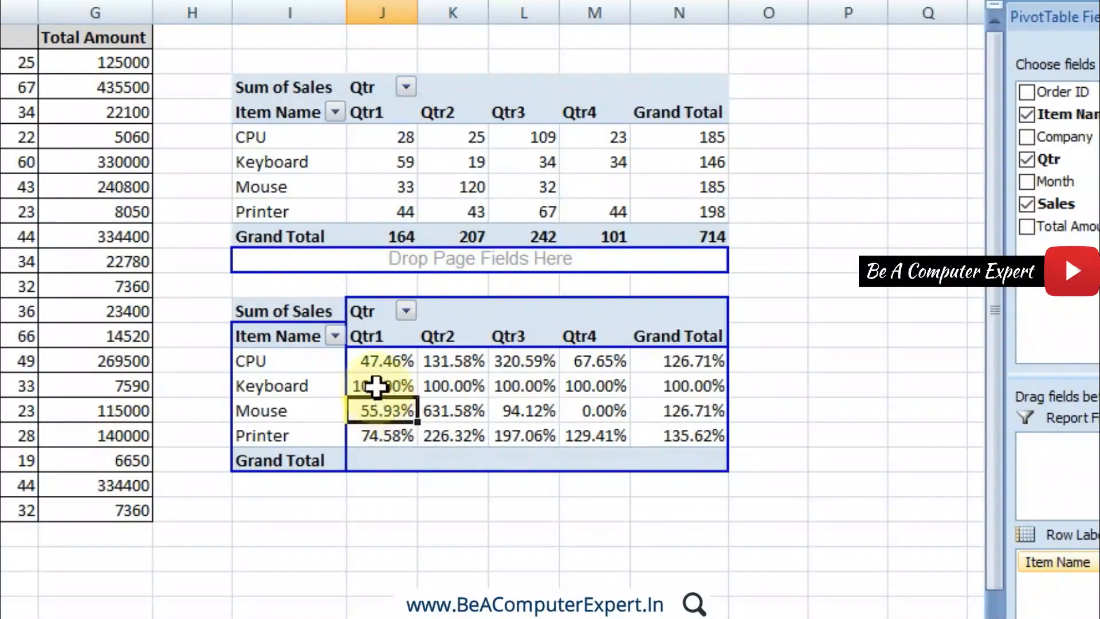
{"action": "left_click", "coordinate": [373, 386]}
{"action": "left_click", "coordinate": [388, 419]}
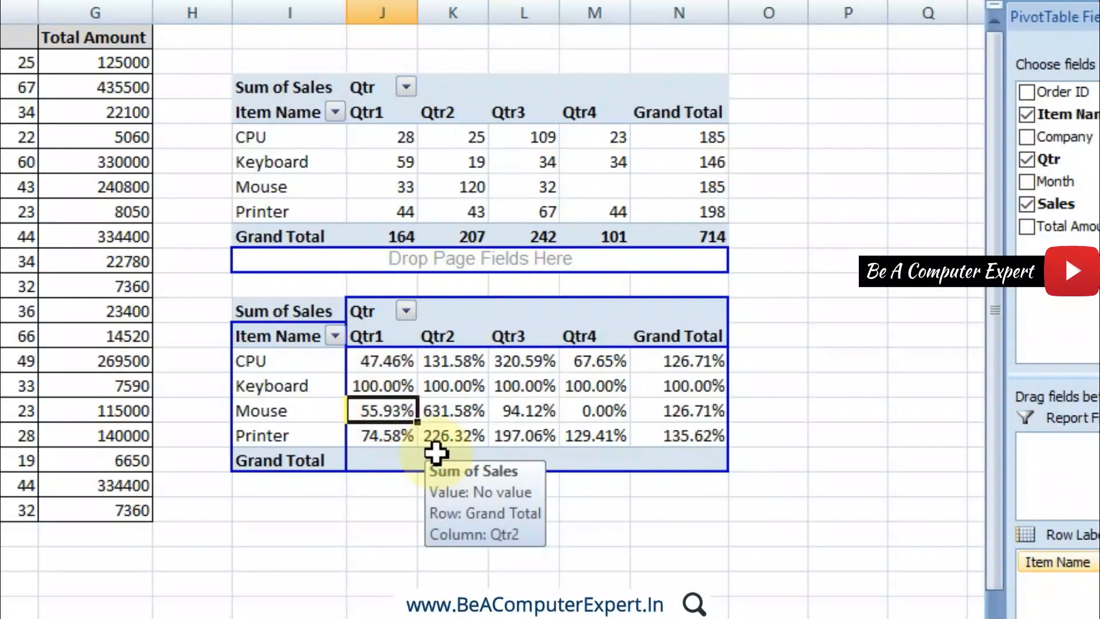
Check how the Qtr1 Mouse percentage derives from the Mouse and Keyboard sales in the upper PivotTable
{"action": "left_click", "coordinate": [394, 182]}
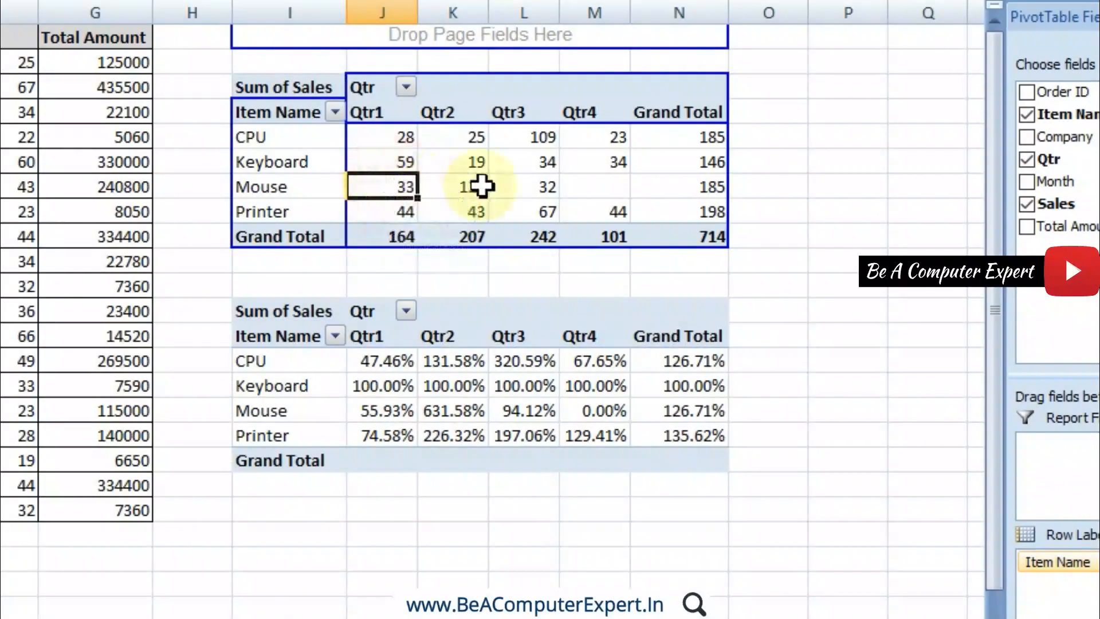
{"action": "left_click", "coordinate": [406, 159]}
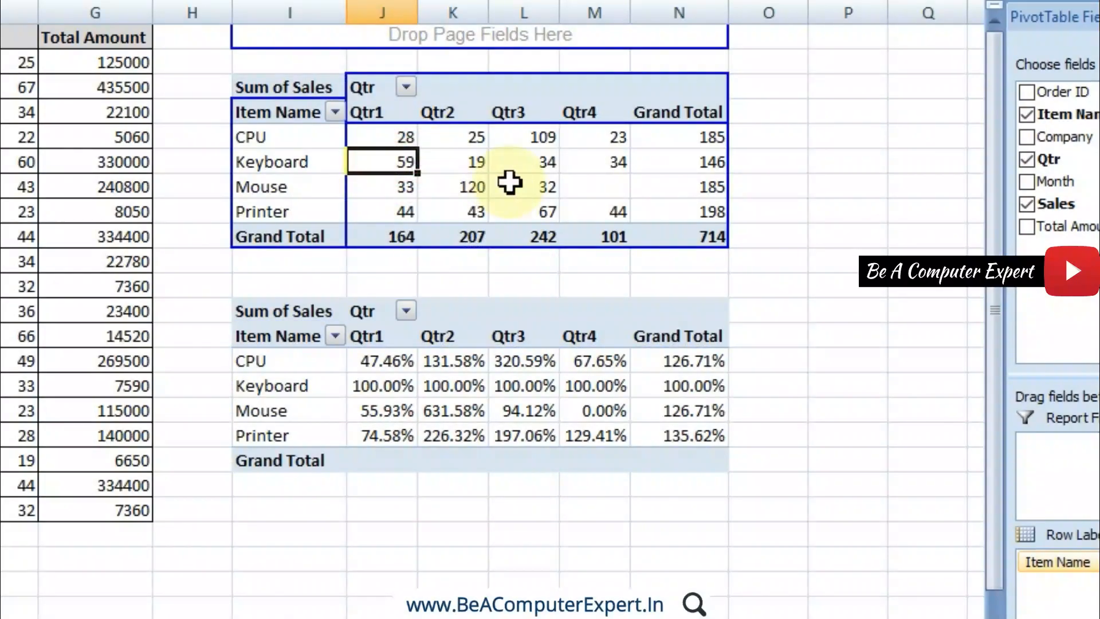
{"action": "mouse_move", "coordinate": [510, 182]}
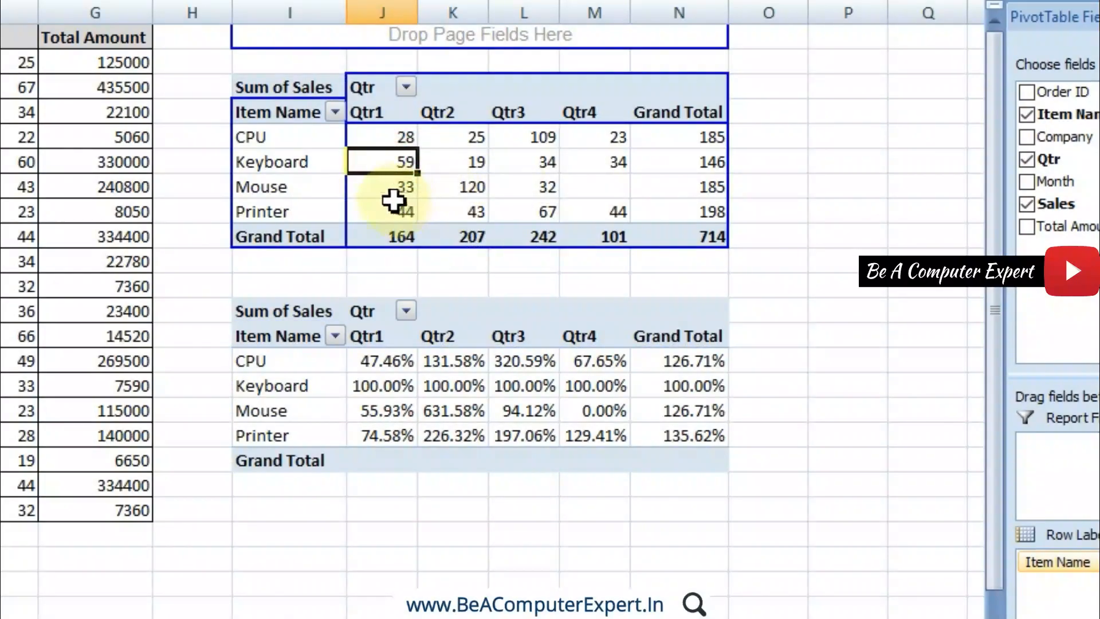
{"action": "left_click", "coordinate": [386, 161]}
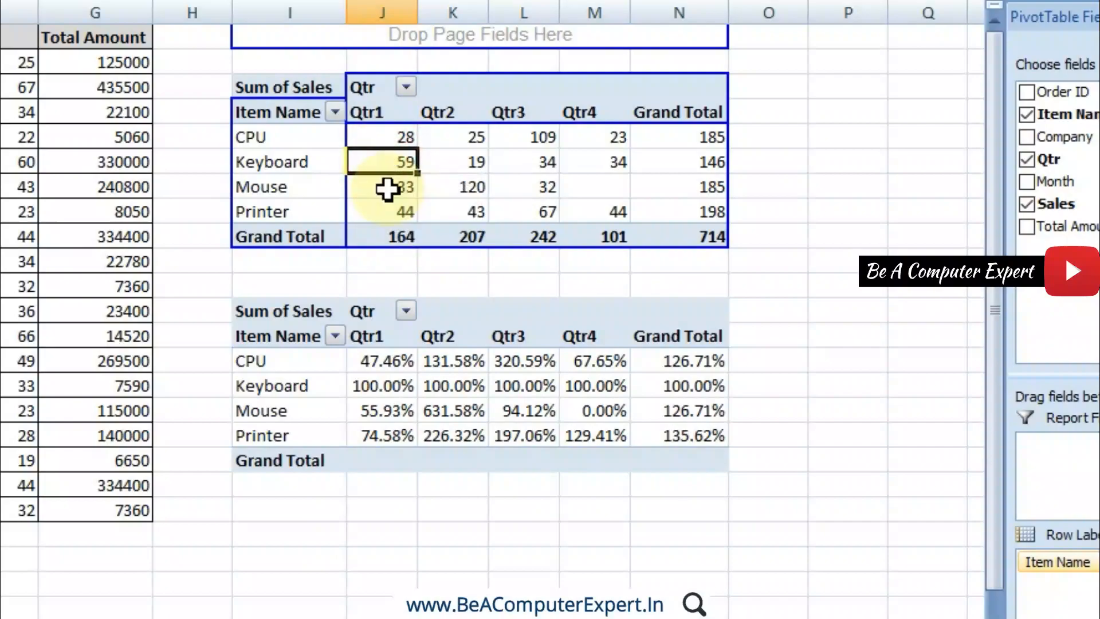
{"action": "left_click", "coordinate": [388, 187]}
{"action": "left_click", "coordinate": [387, 411]}
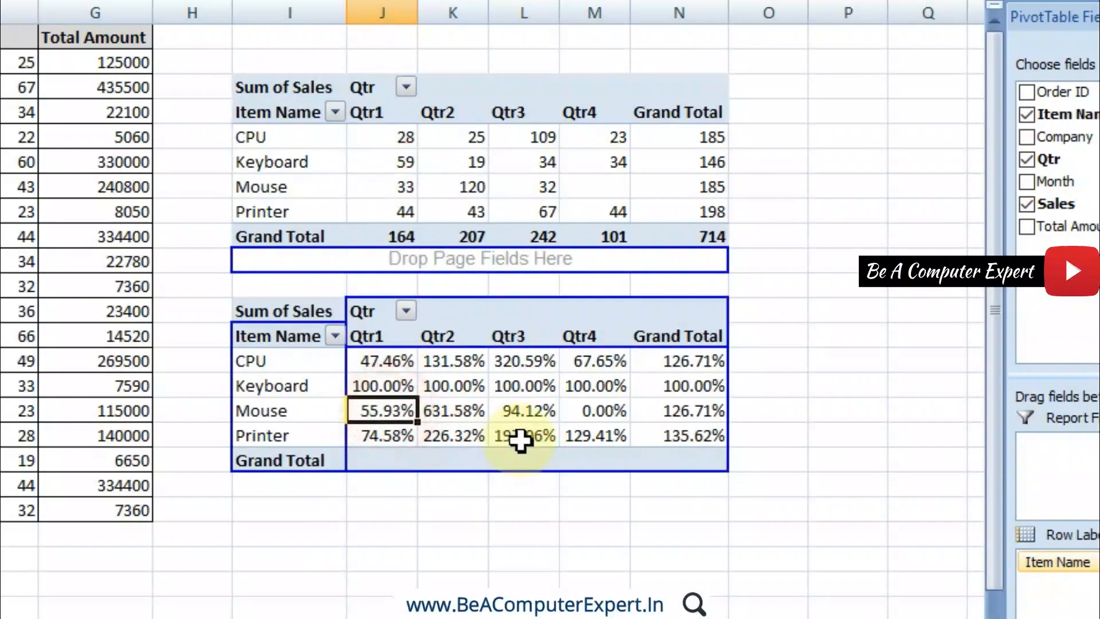
Compare each item's quarterly percentages in the lower pivot table with the Keyboard sales figures in the upper one
{"action": "mouse_move", "coordinate": [521, 441]}
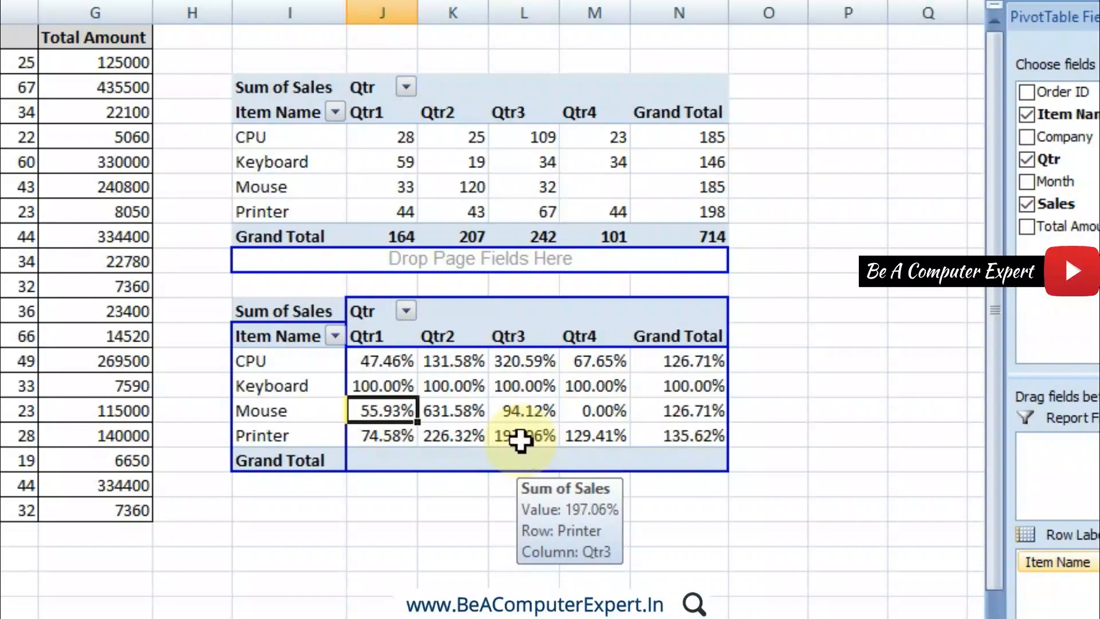
{"action": "left_click", "coordinate": [393, 212]}
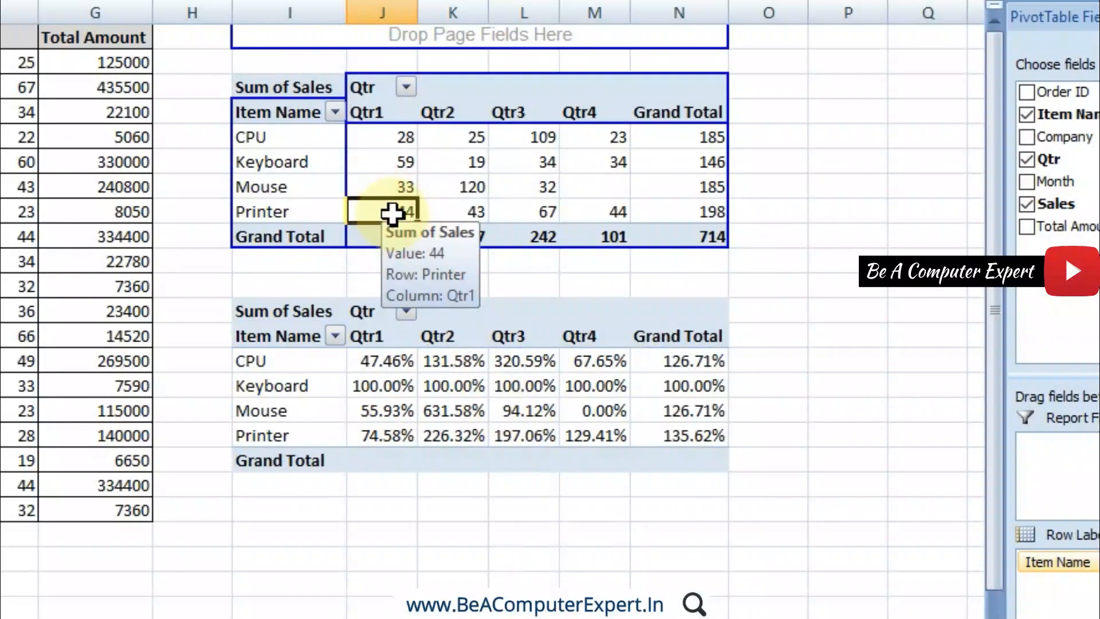
{"action": "left_click", "coordinate": [370, 161]}
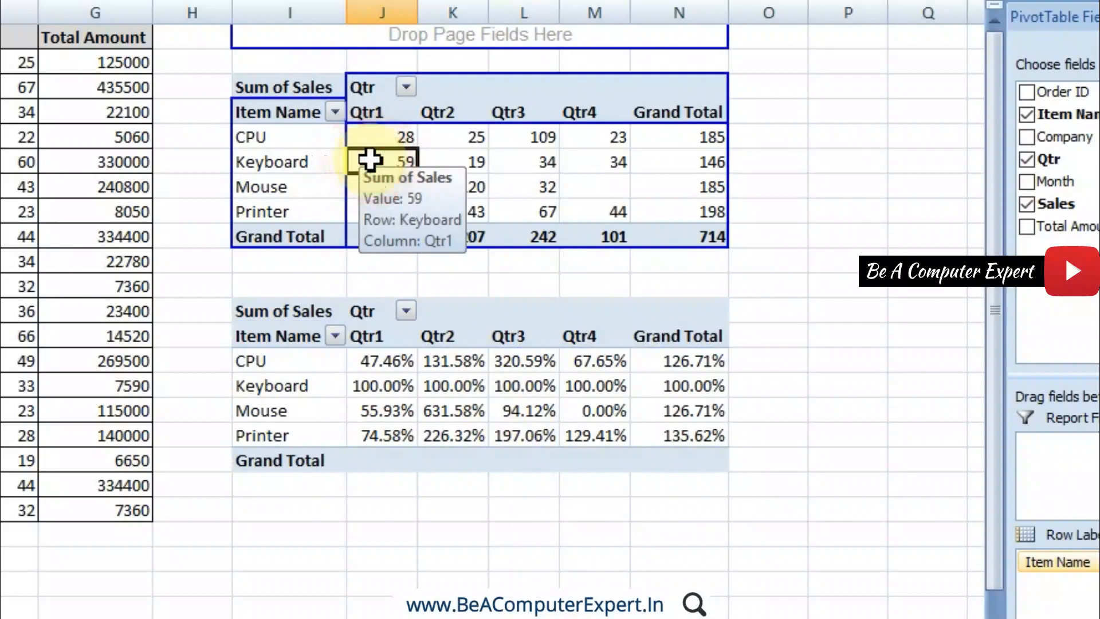
{"action": "left_click", "coordinate": [390, 441]}
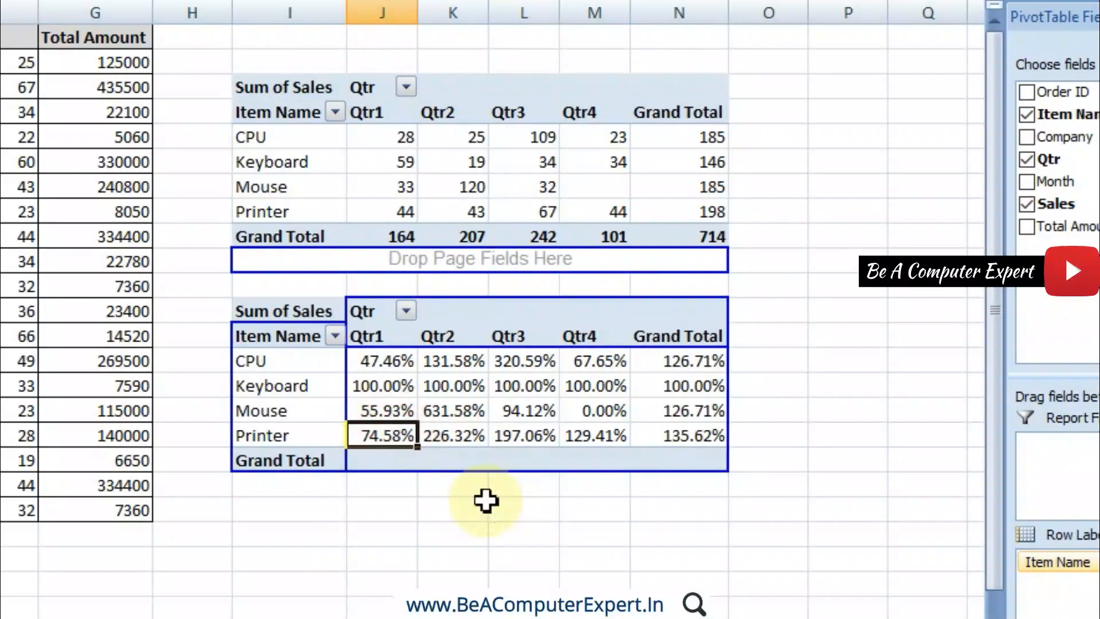
{"action": "left_click_drag", "start_coordinate": [368, 161], "coordinate": [618, 156]}
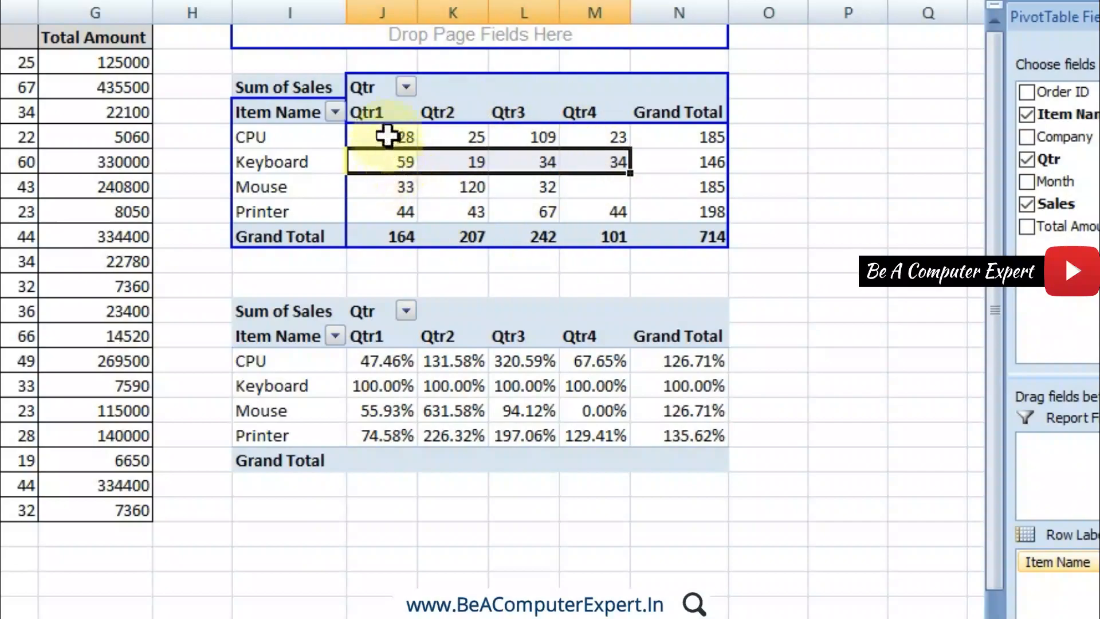
{"action": "mouse_move", "coordinate": [400, 131]}
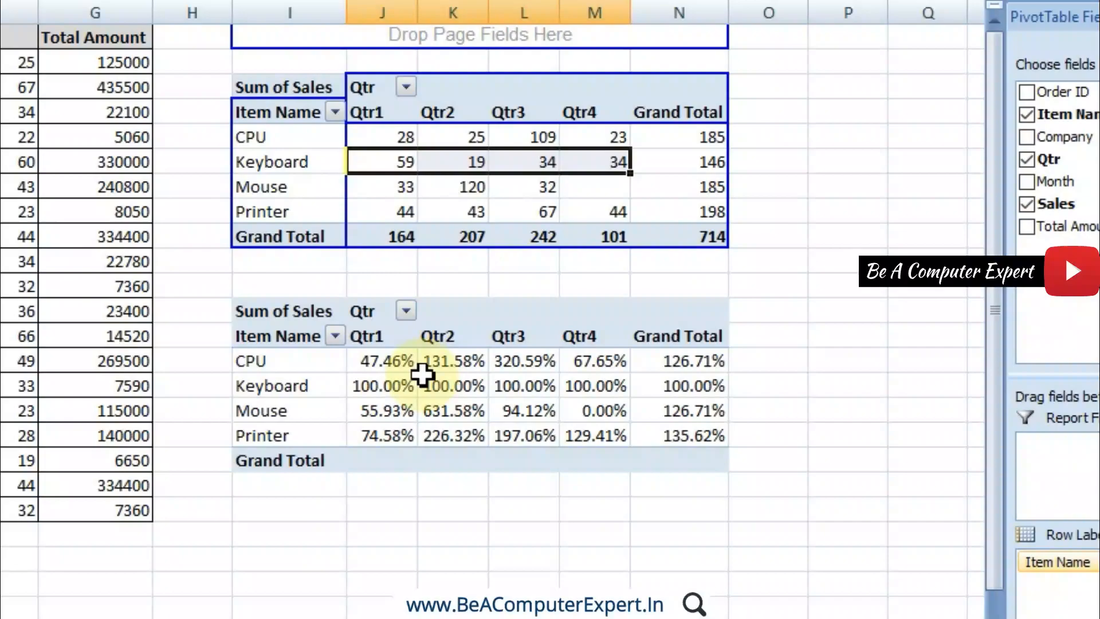
{"action": "left_click", "coordinate": [362, 388]}
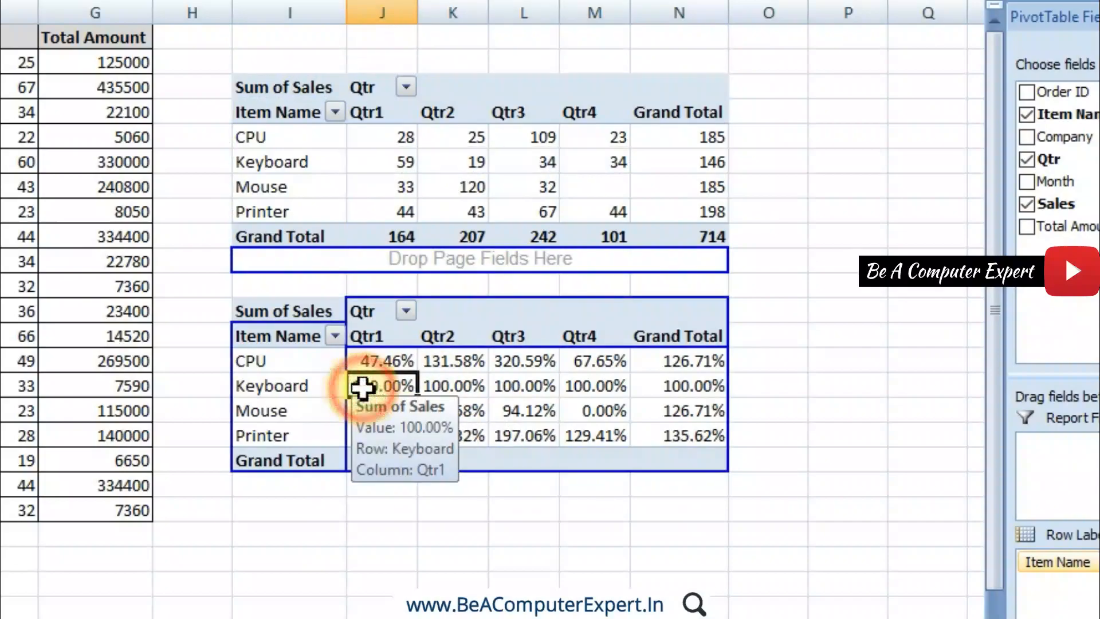
{"action": "left_click", "coordinate": [363, 361]}
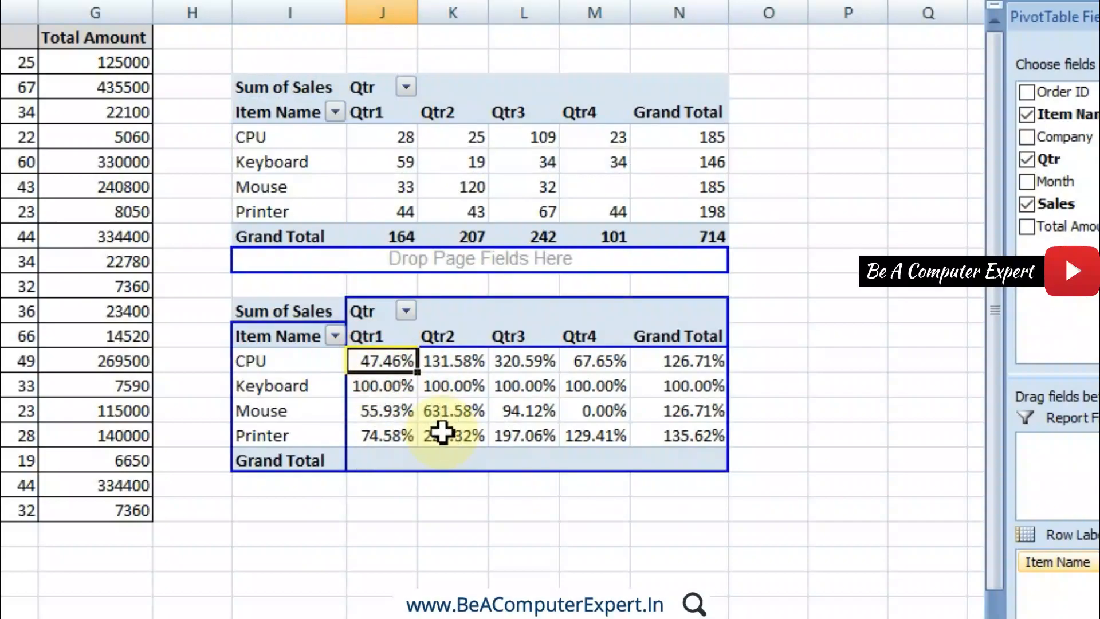
{"action": "left_click", "coordinate": [375, 388]}
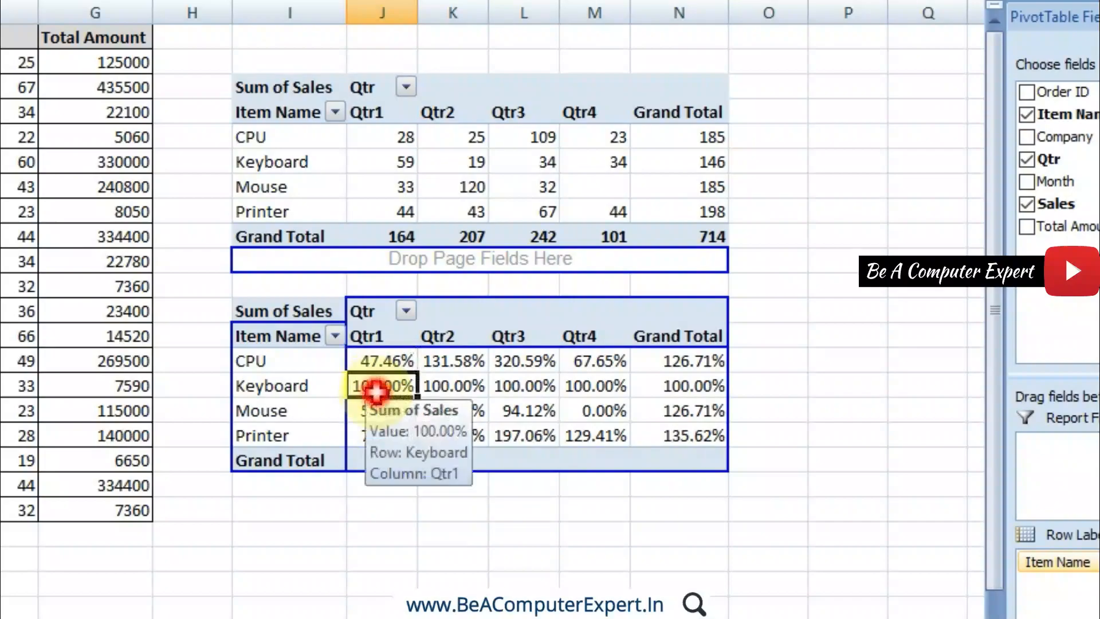
{"action": "left_click", "coordinate": [385, 436]}
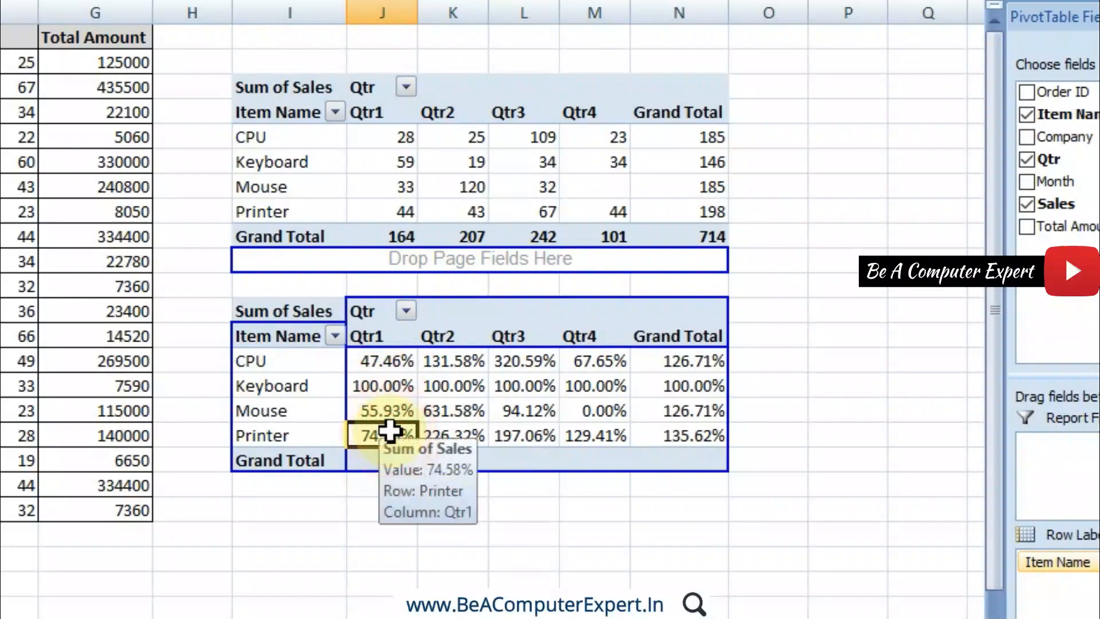
{"action": "mouse_move", "coordinate": [577, 386]}
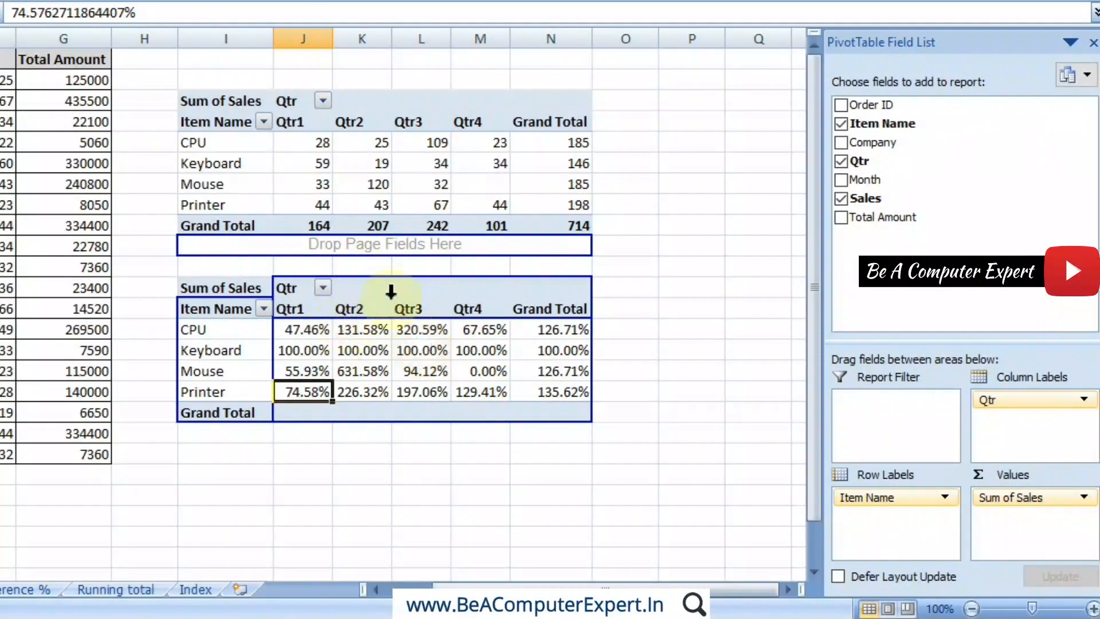
Remove the Qtr, Sales and Item Name fields from the lower pivot table
{"action": "left_click", "coordinate": [397, 347]}
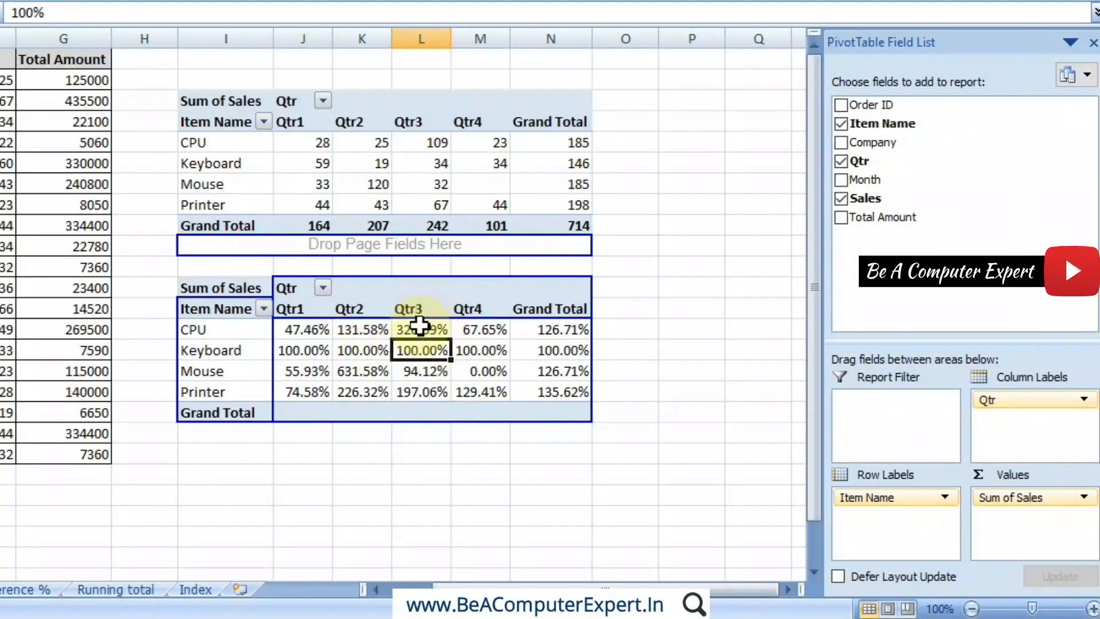
{"action": "left_click", "coordinate": [840, 161]}
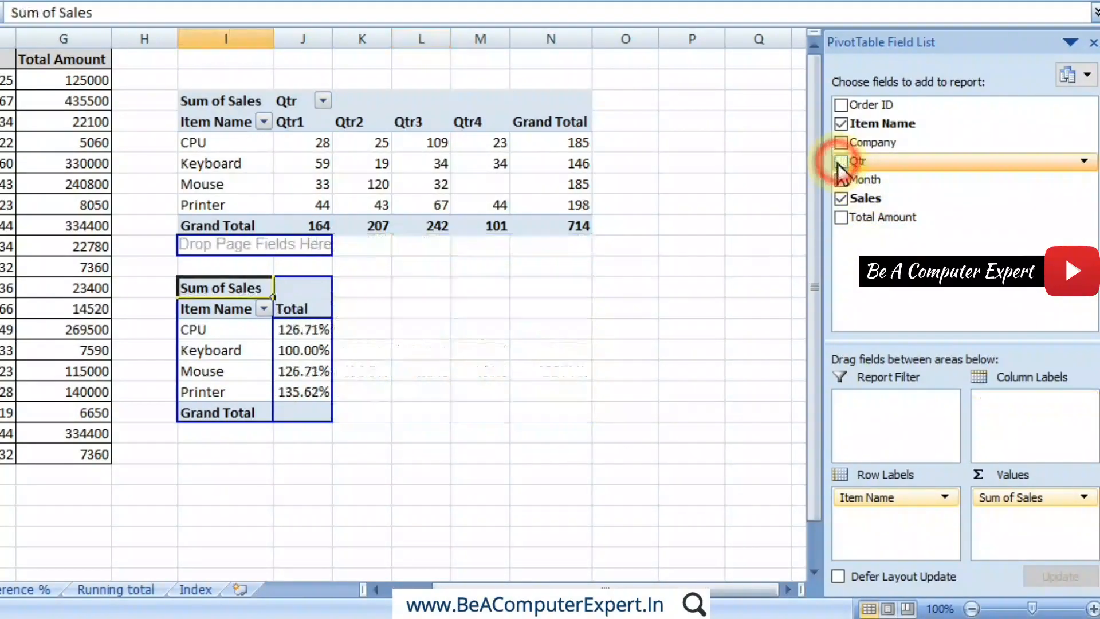
{"action": "left_click", "coordinate": [841, 198]}
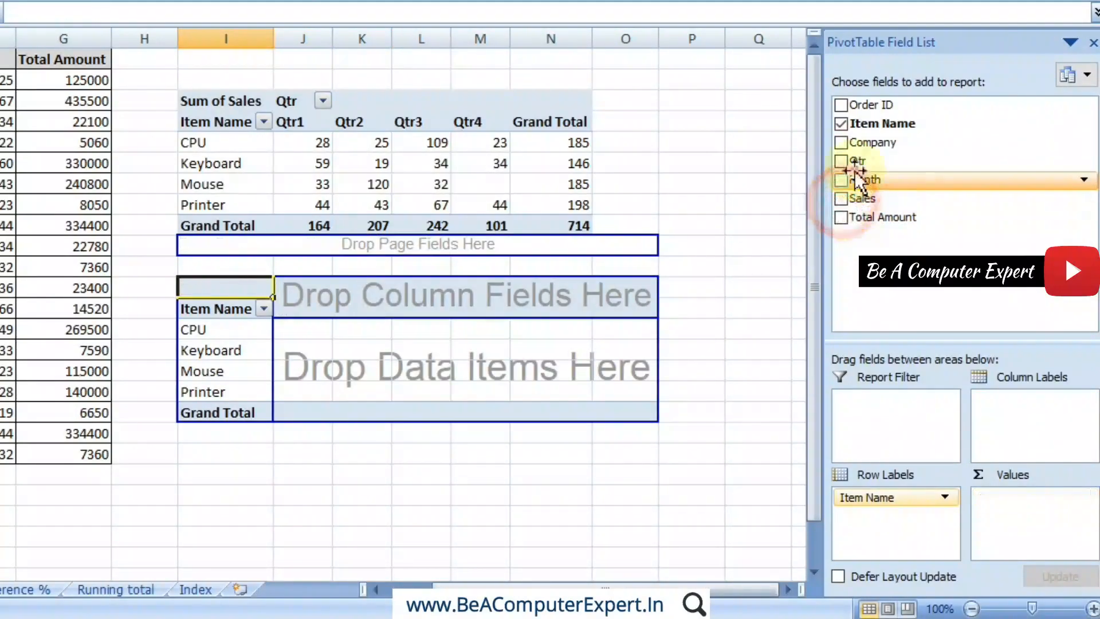
{"action": "left_click", "coordinate": [840, 124]}
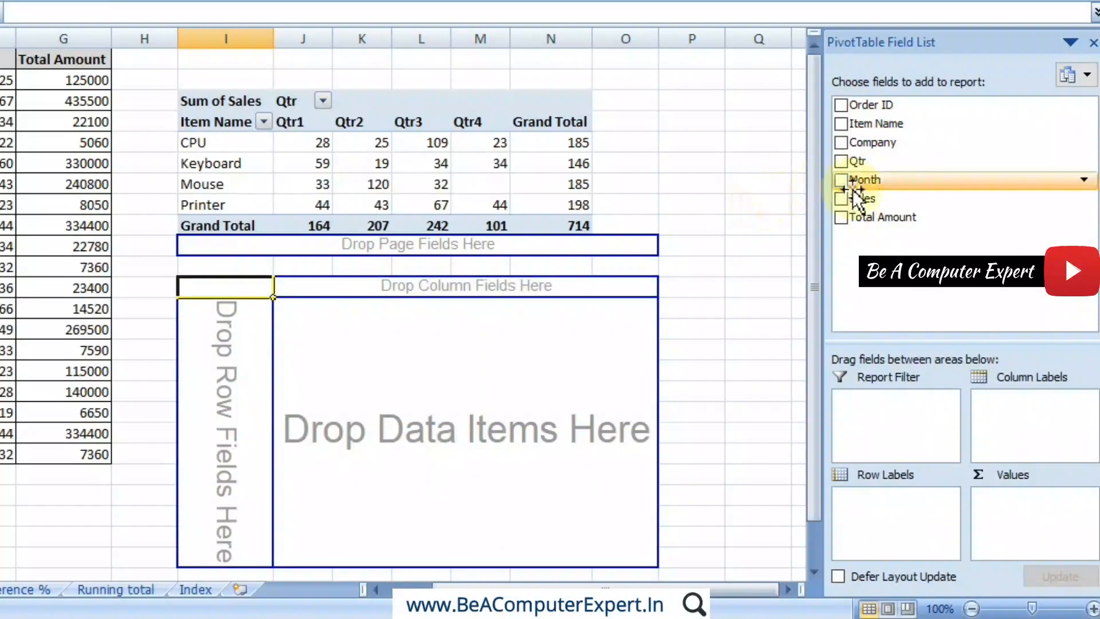
Lay out the lower pivot table with Month as row labels and Sales as the summed values
{"action": "left_click_drag", "start_coordinate": [863, 180], "coordinate": [864, 501]}
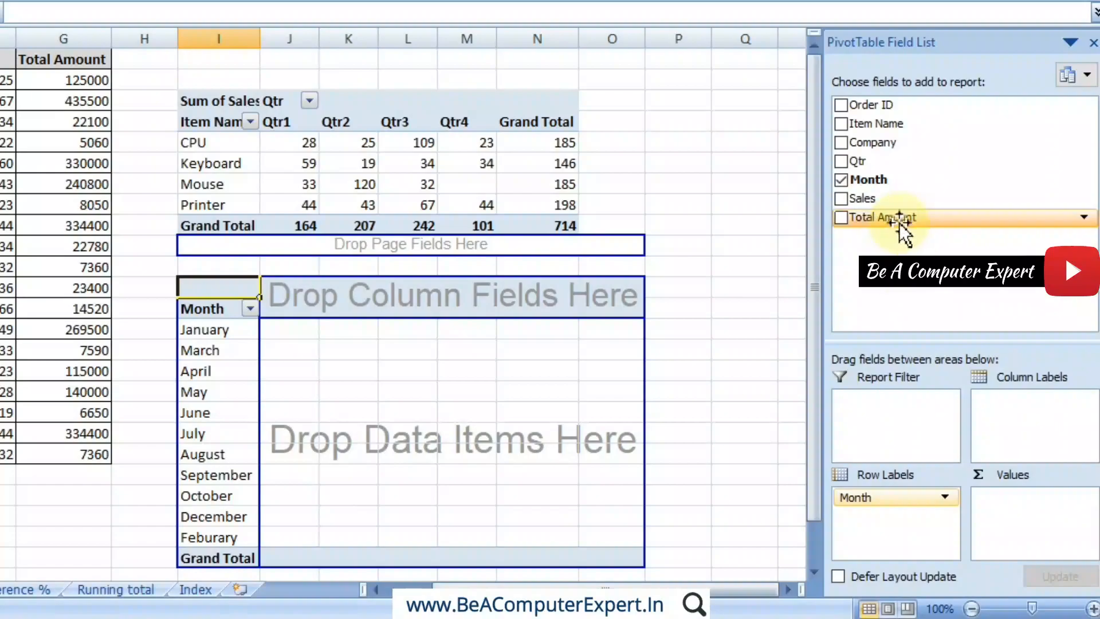
{"action": "left_click_drag", "start_coordinate": [899, 221], "coordinate": [1004, 497]}
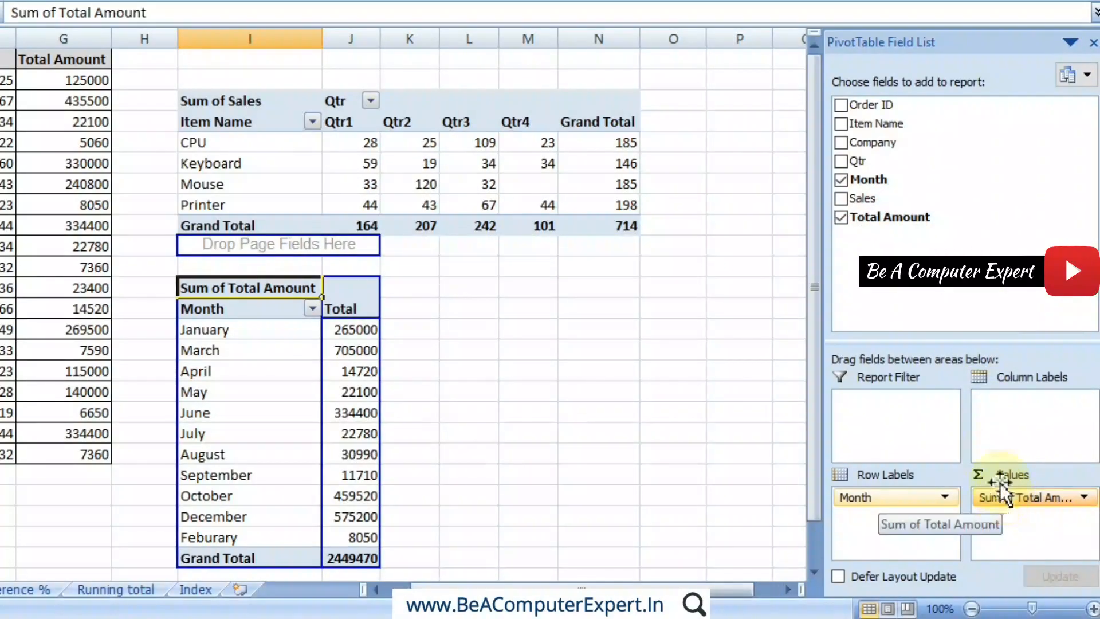
{"action": "left_click", "coordinate": [847, 222]}
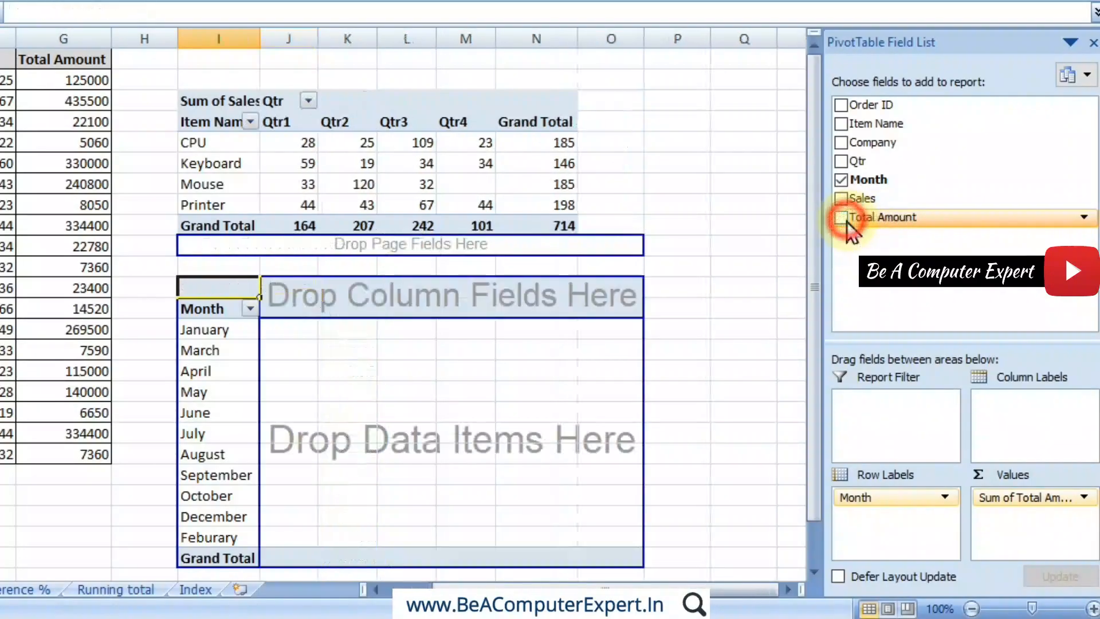
{"action": "left_click_drag", "start_coordinate": [875, 201], "coordinate": [986, 505]}
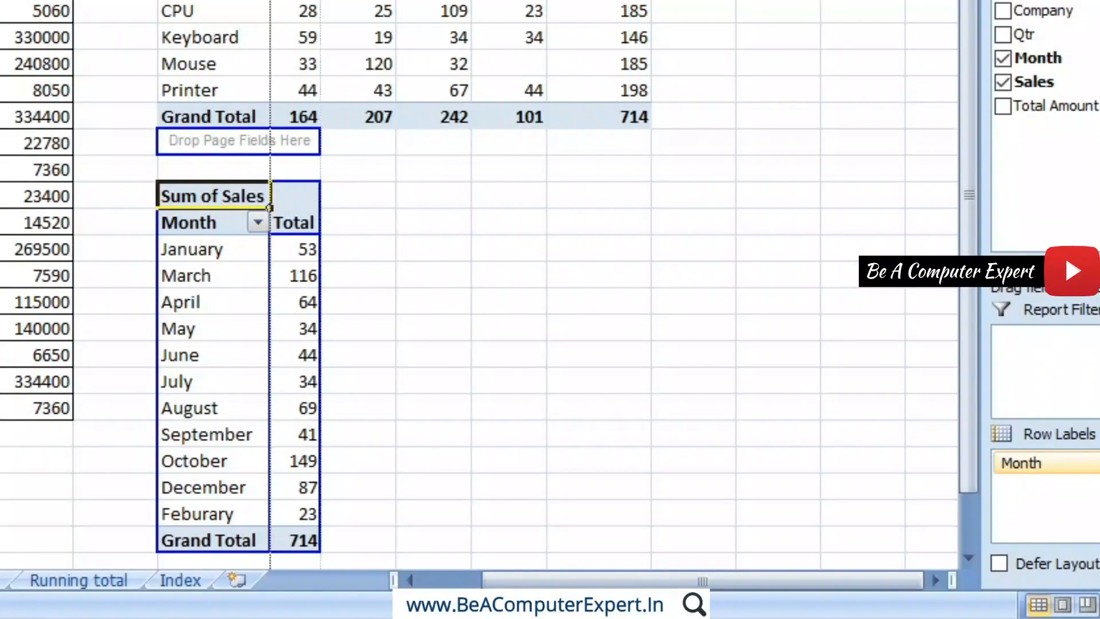
Compare the January and March sales totals in the monthly pivot table
{"action": "left_click", "coordinate": [305, 247]}
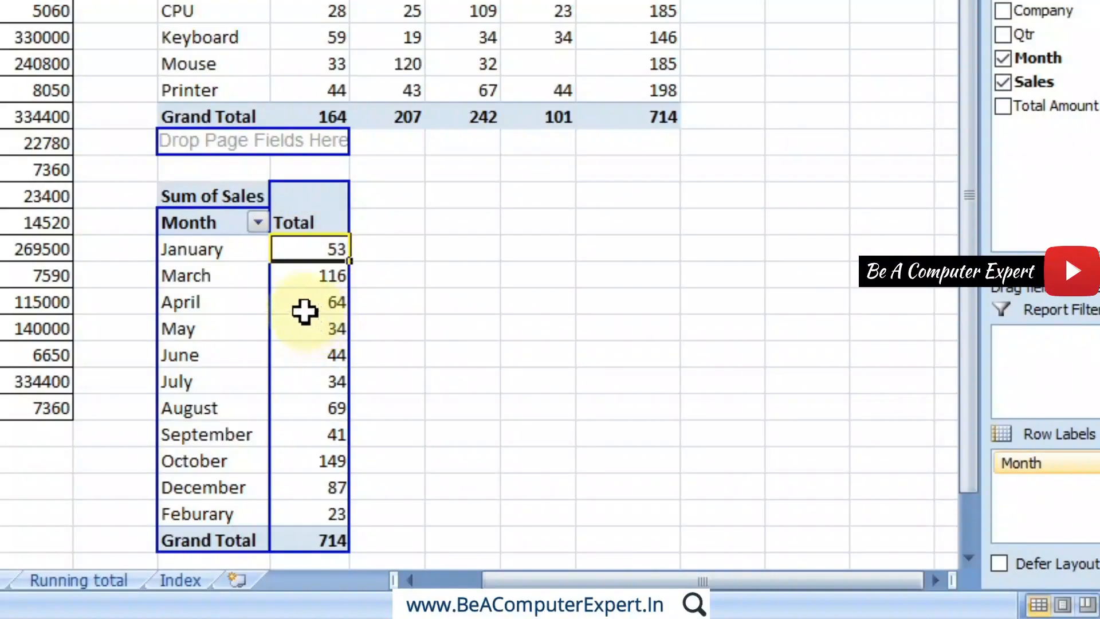
{"action": "left_click", "coordinate": [300, 277]}
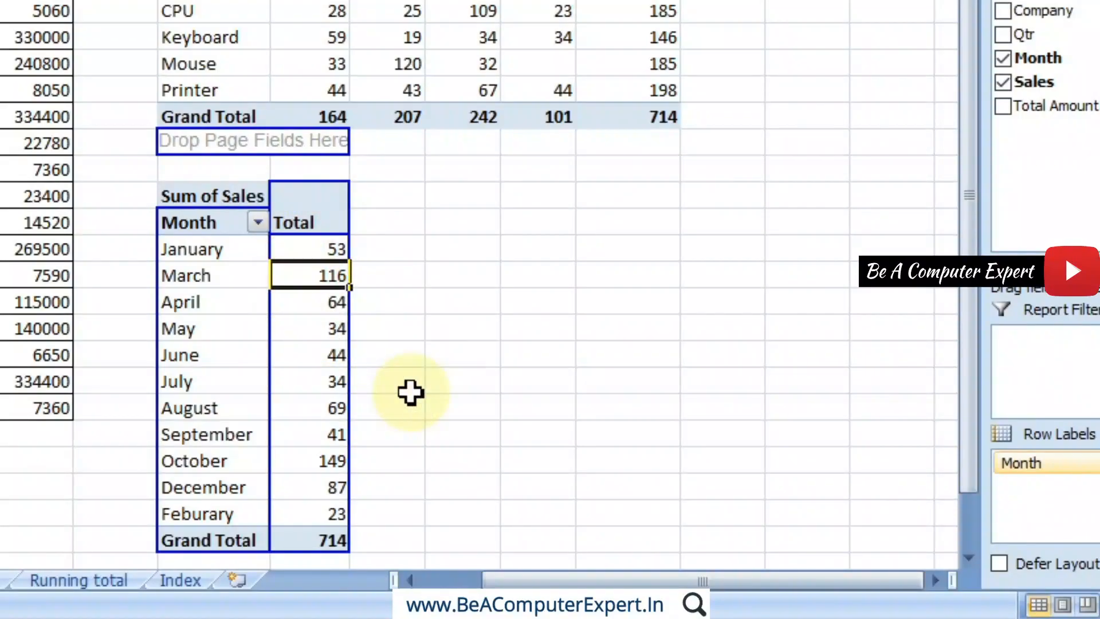
{"action": "left_click", "coordinate": [309, 248]}
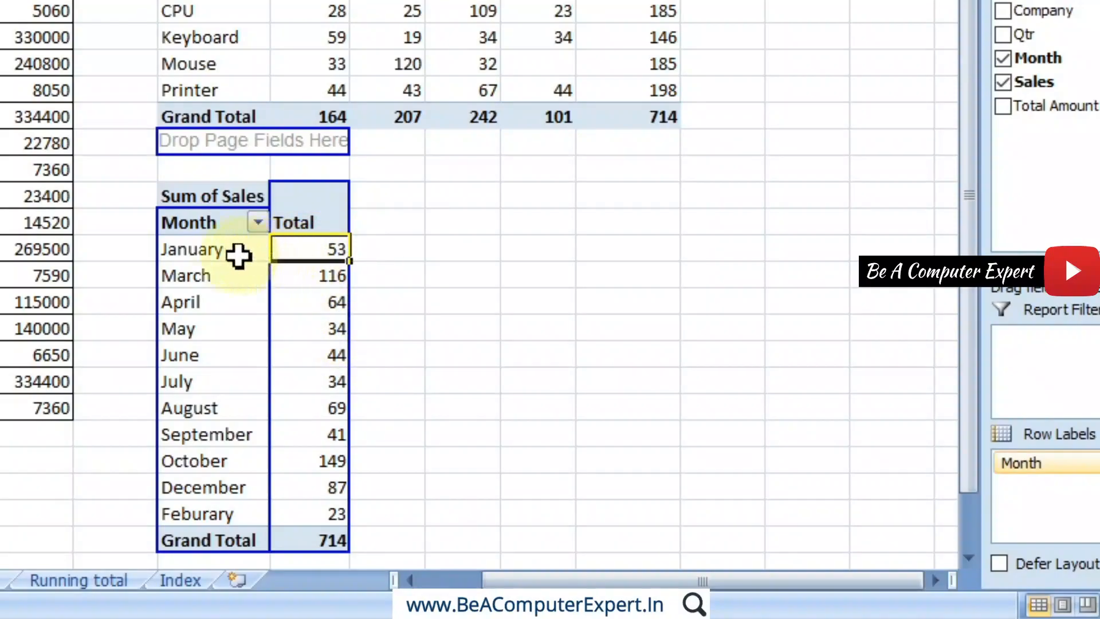
{"action": "left_click", "coordinate": [310, 250]}
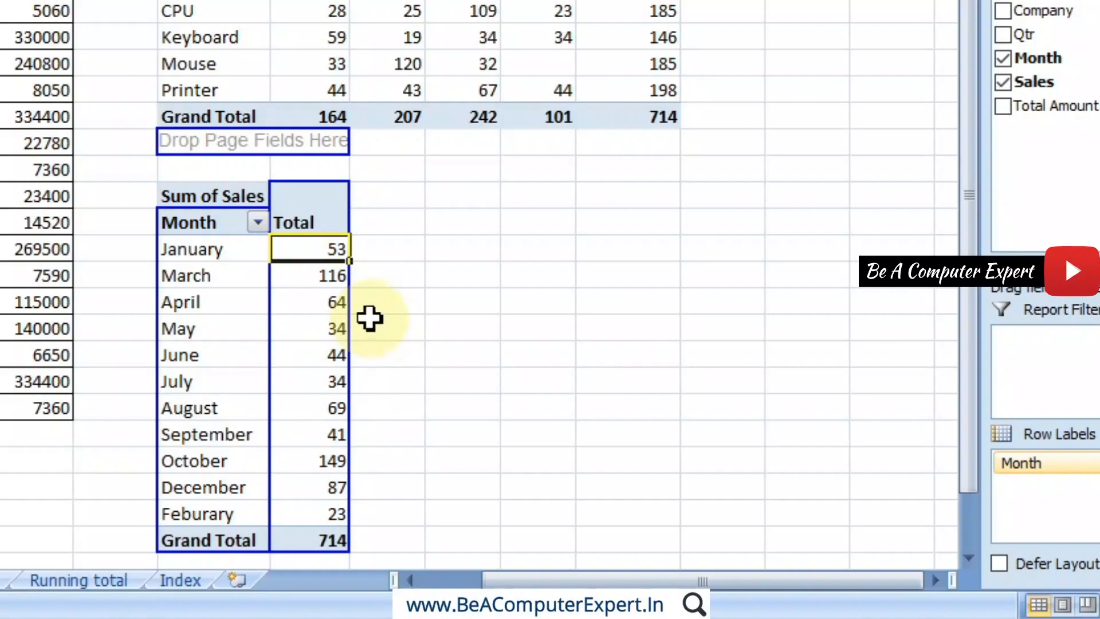
{"action": "left_click", "coordinate": [327, 284]}
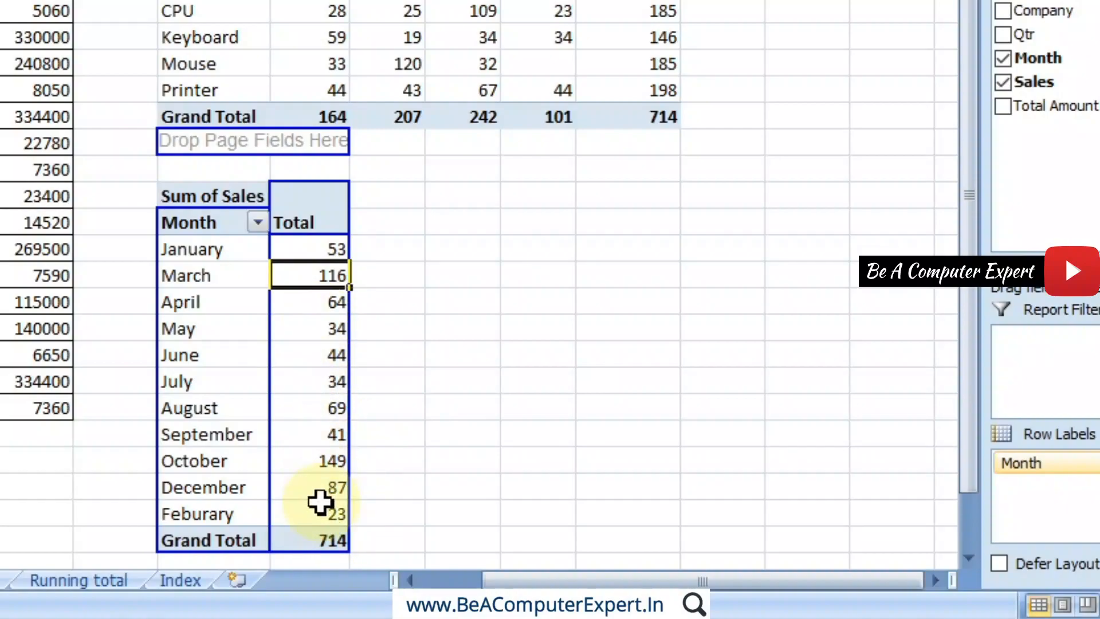
Show the monthly Sum of Sales values as % Of, with Month as base field and January as base item
{"action": "left_click", "coordinate": [309, 254]}
{"action": "mouse_move", "coordinate": [309, 254]}
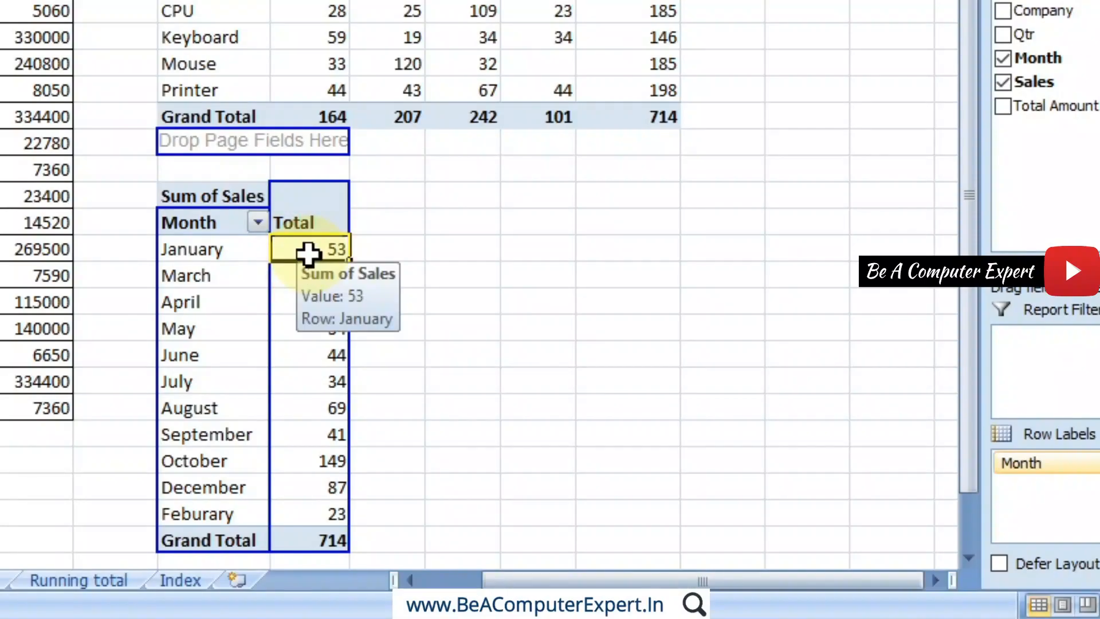
{"action": "right_click", "coordinate": [309, 254]}
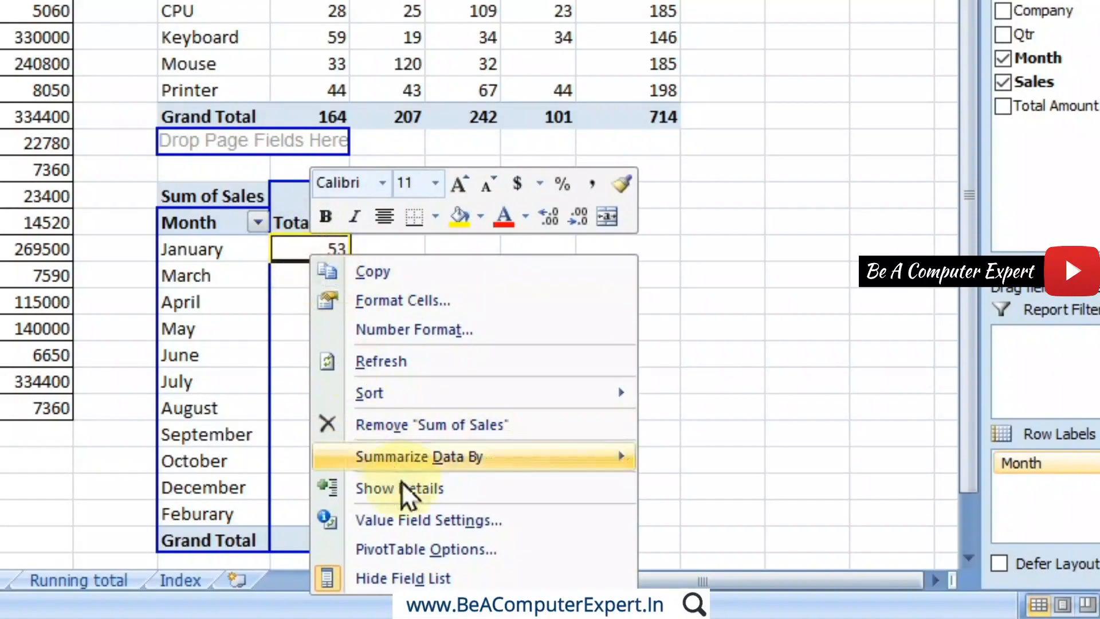
{"action": "left_click", "coordinate": [407, 518]}
{"action": "left_click_drag", "start_coordinate": [356, 224], "coordinate": [625, 54]}
{"action": "left_click", "coordinate": [623, 152]}
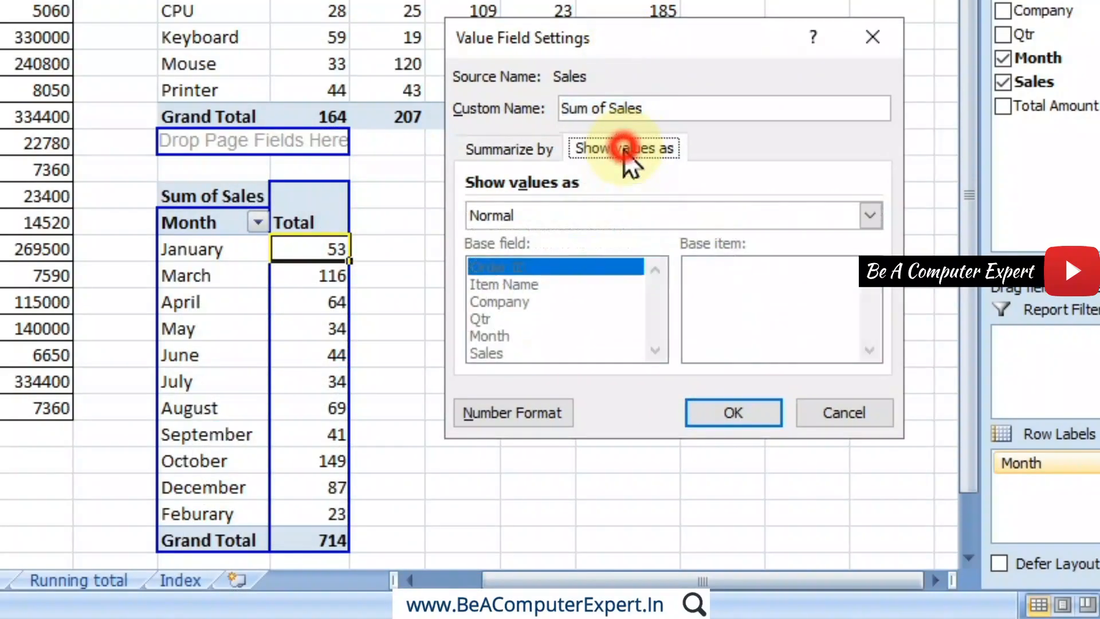
{"action": "left_click", "coordinate": [526, 221]}
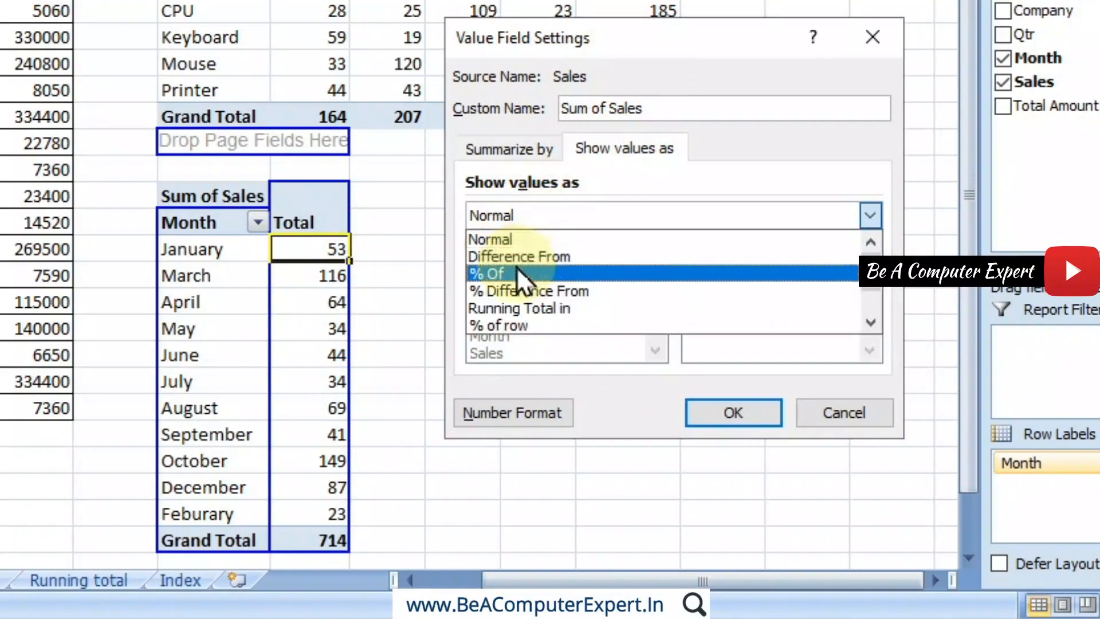
{"action": "left_click", "coordinate": [517, 268]}
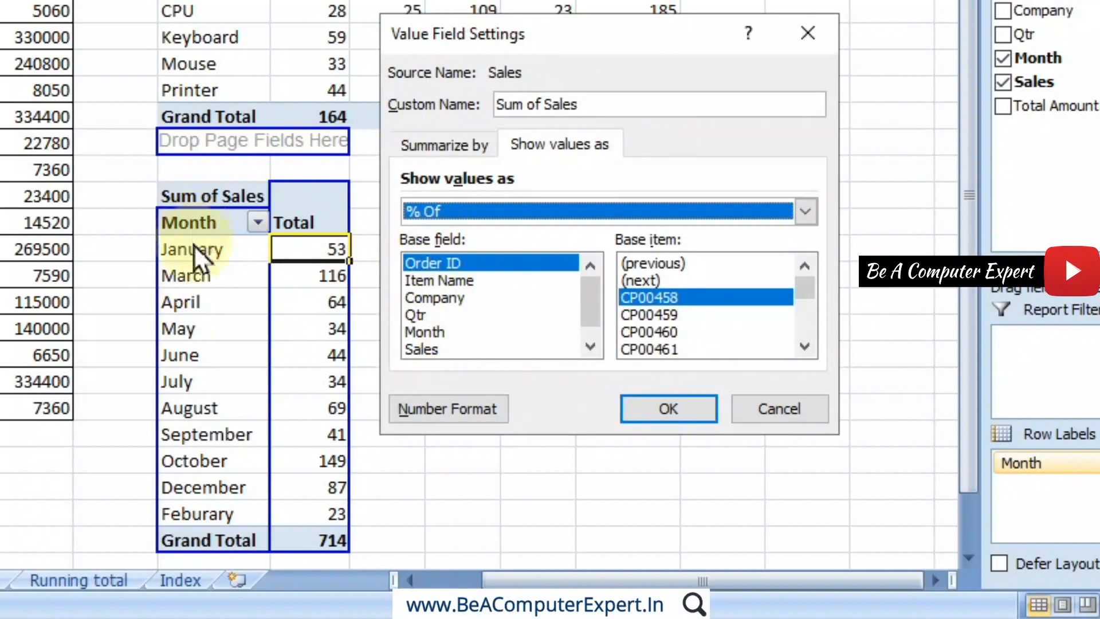
{"action": "left_click", "coordinate": [442, 332]}
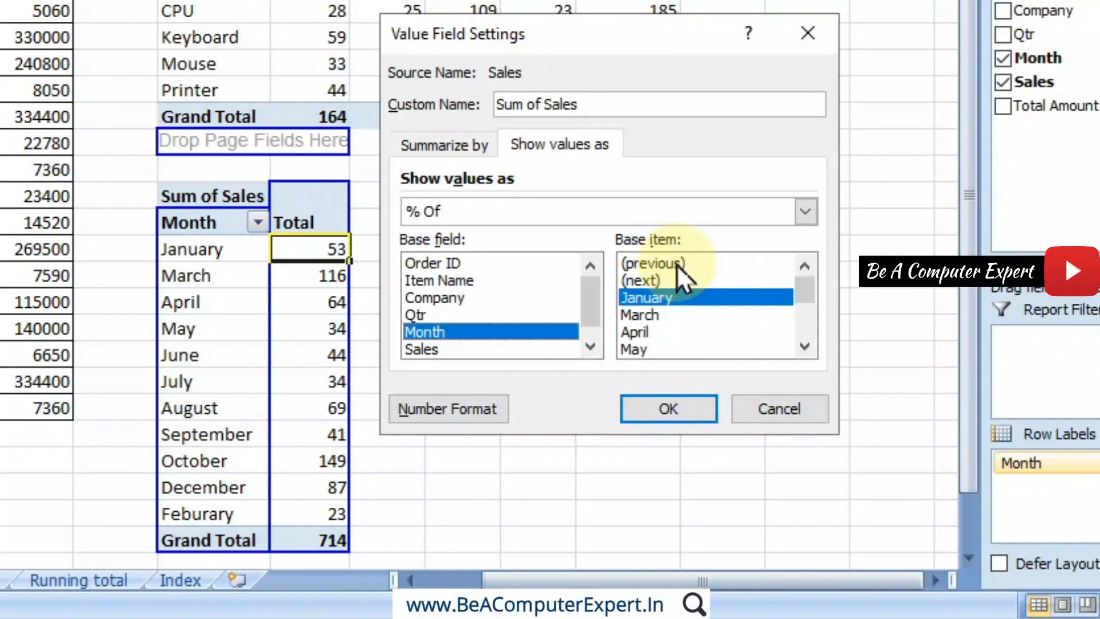
{"action": "left_click", "coordinate": [650, 304]}
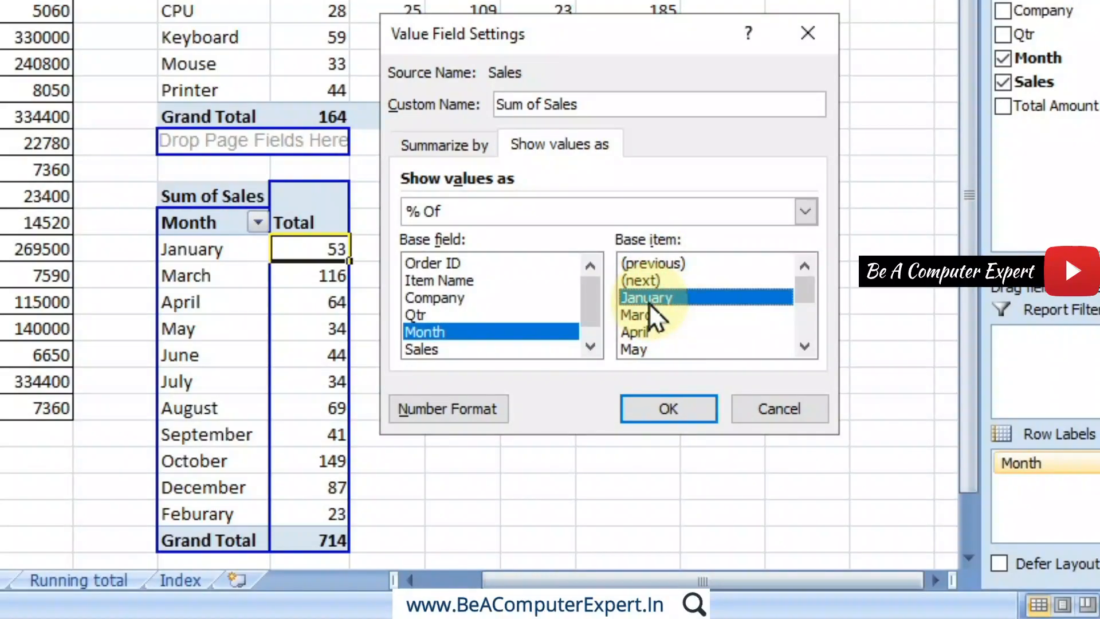
{"action": "left_click", "coordinate": [677, 401]}
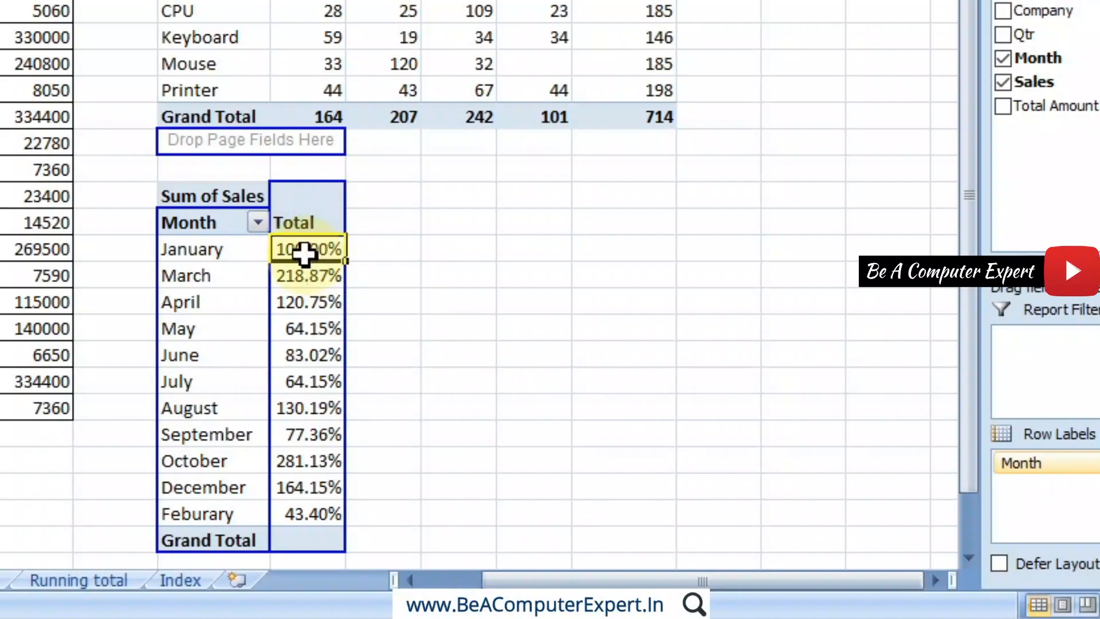
Examine the March sales percentage against the January base value
{"action": "left_click", "coordinate": [305, 281]}
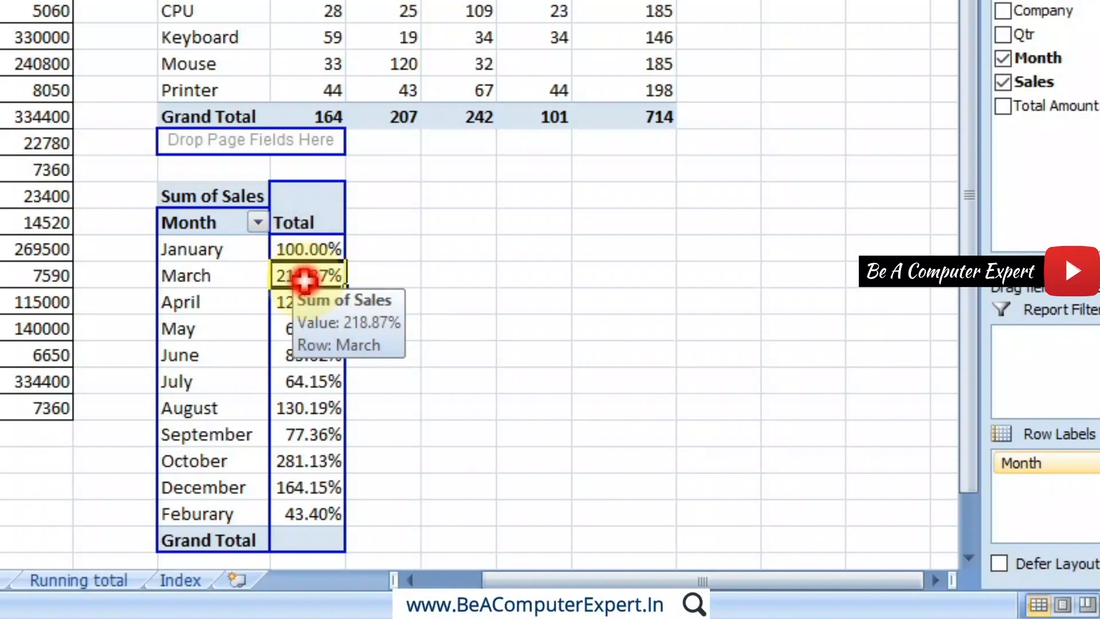
{"action": "left_click", "coordinate": [308, 248]}
{"action": "left_click", "coordinate": [301, 278]}
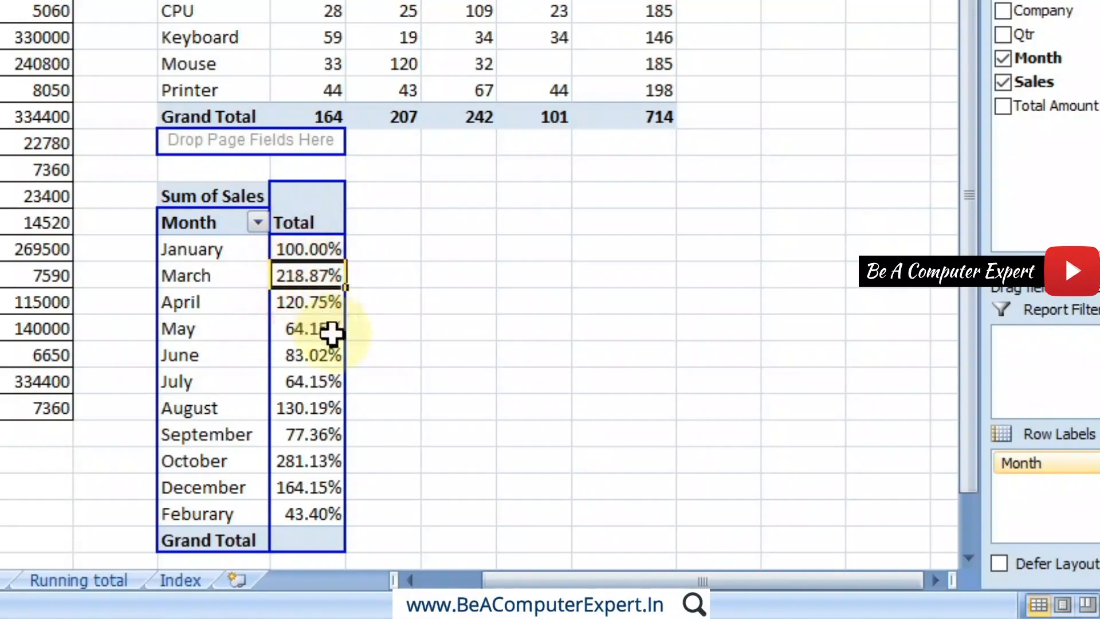
{"action": "mouse_move", "coordinate": [333, 338]}
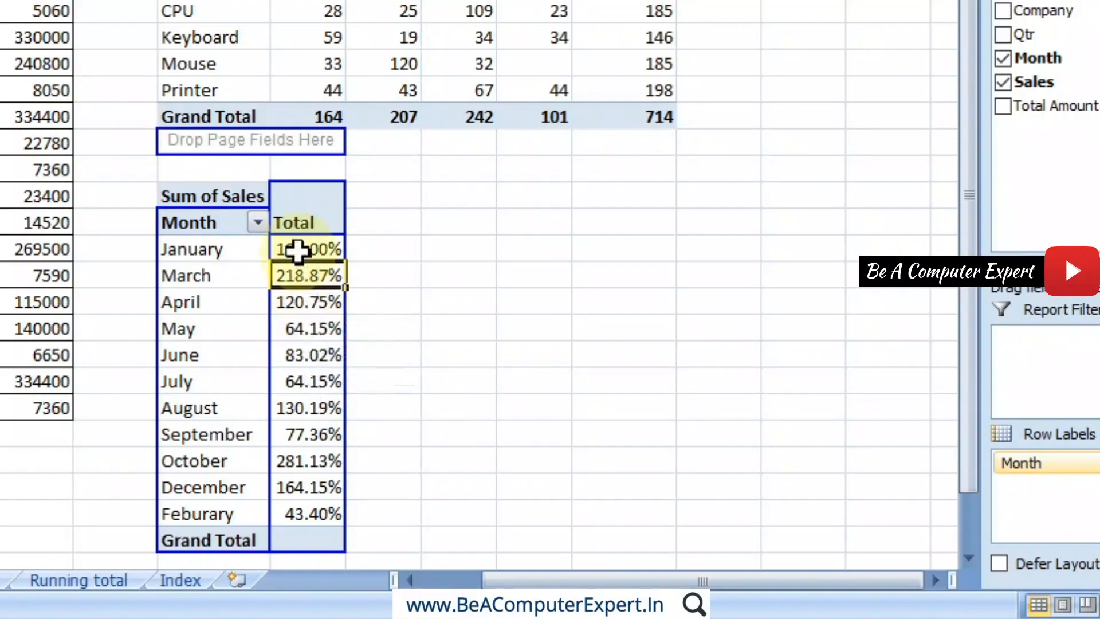
Compare the April and May sales percentages with the January base value in the monthly pivot table
{"action": "left_click", "coordinate": [326, 305]}
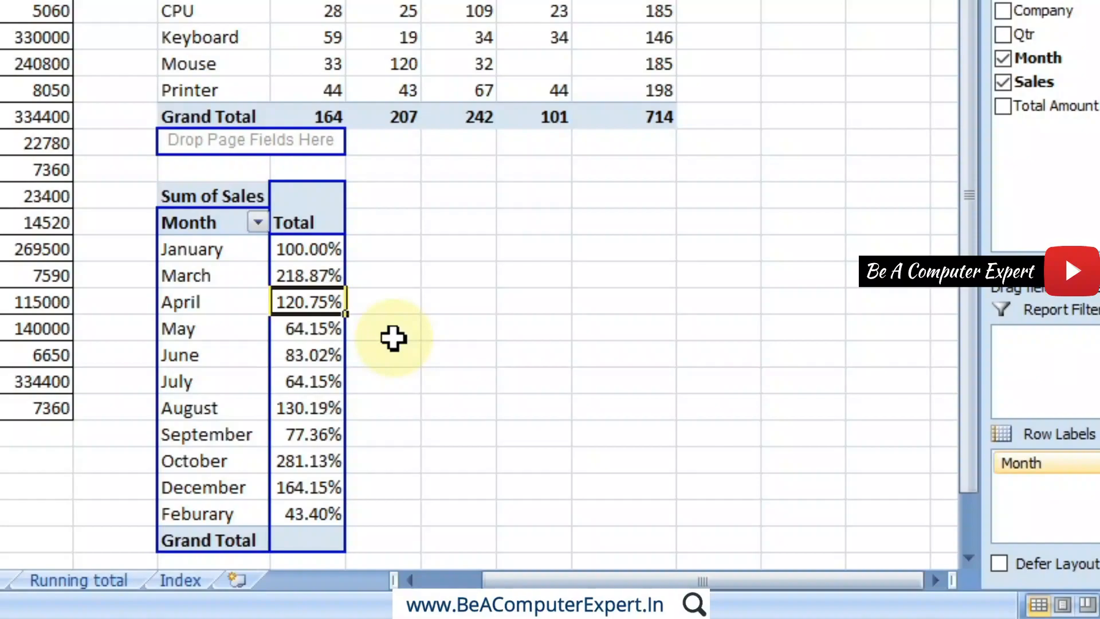
{"action": "left_click", "coordinate": [314, 332]}
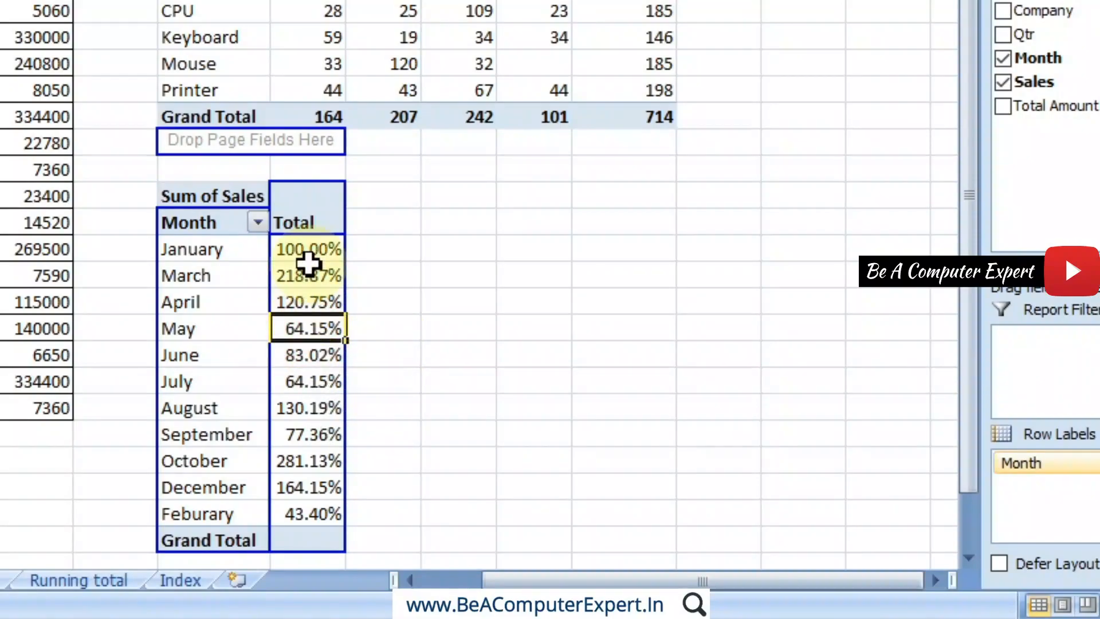
{"action": "left_click", "coordinate": [298, 249]}
{"action": "left_click", "coordinate": [316, 337]}
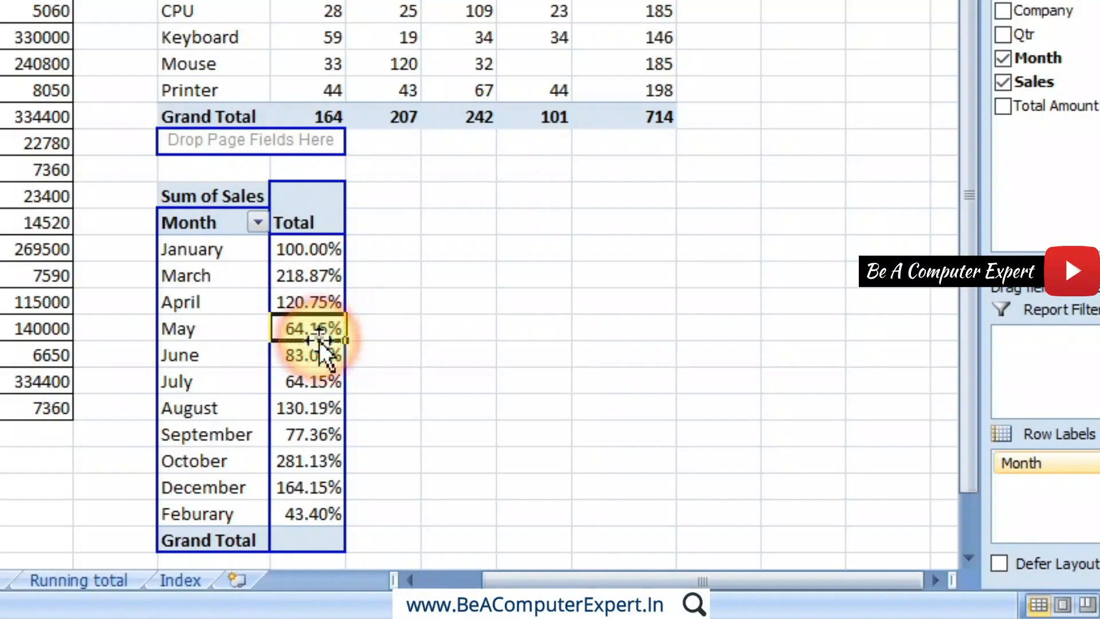
{"action": "left_click", "coordinate": [315, 249]}
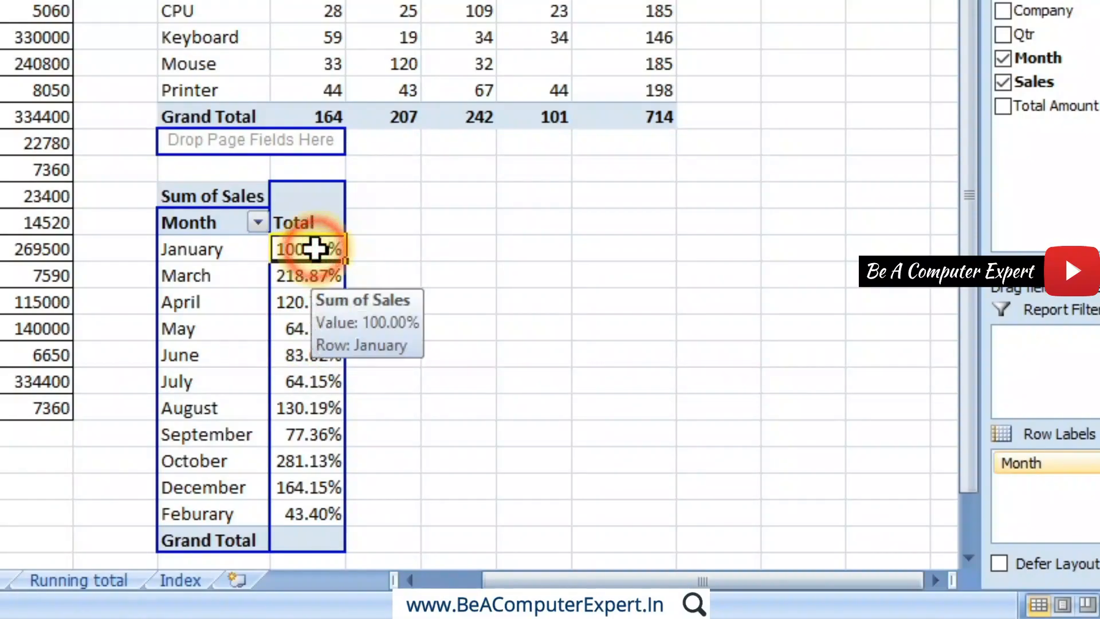
Examine the percentages from March through Feburary against January, including those for June, July and August
{"action": "left_click_drag", "start_coordinate": [308, 272], "coordinate": [327, 518]}
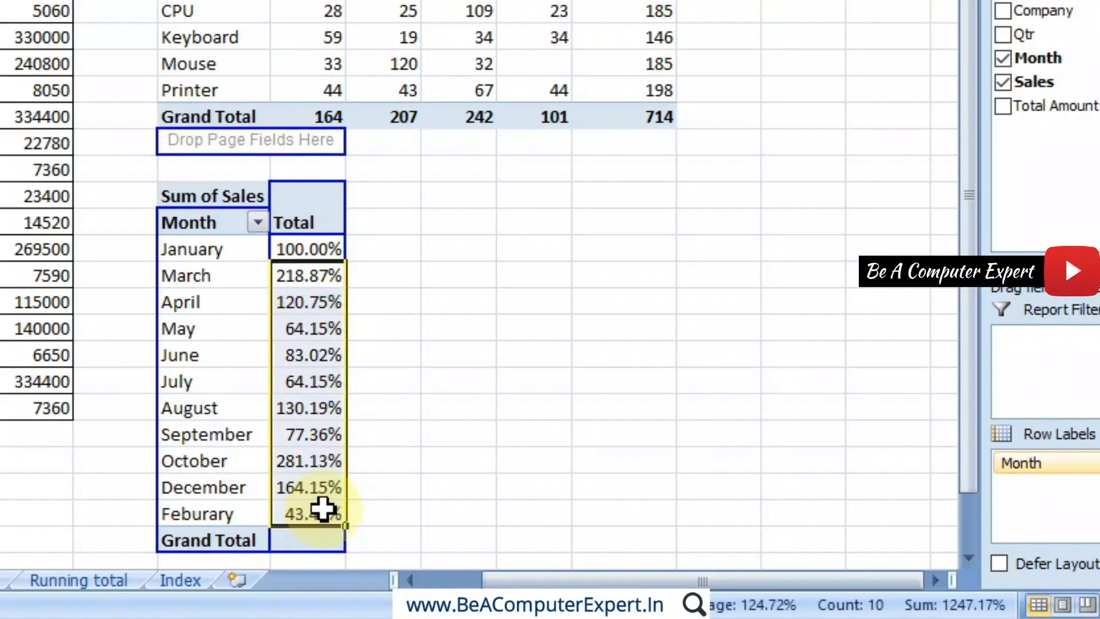
{"action": "left_click", "coordinate": [305, 249]}
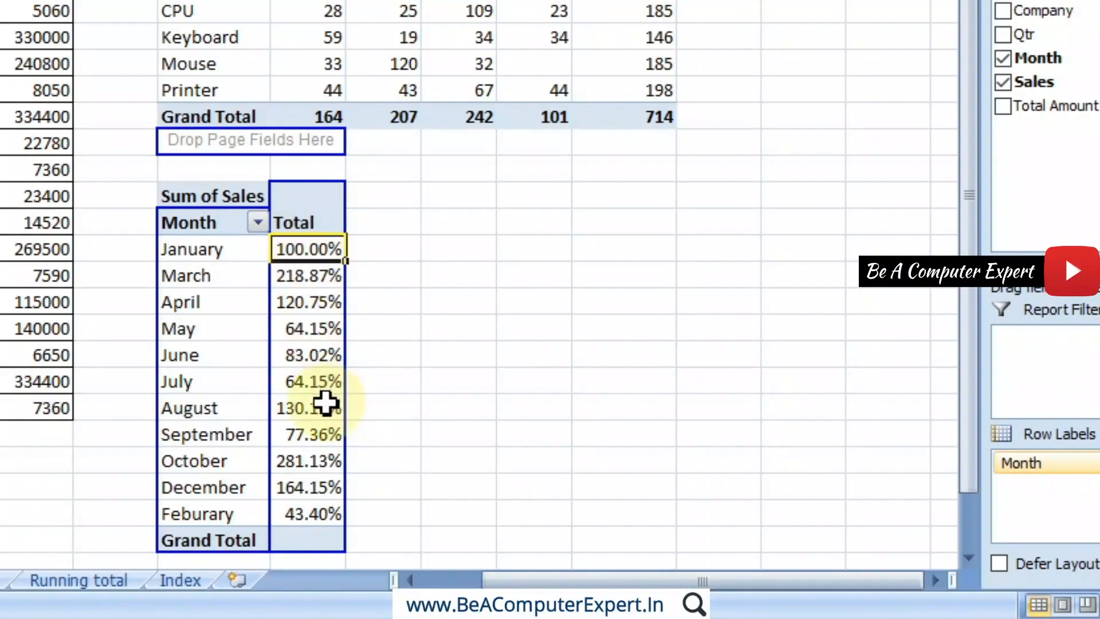
{"action": "left_click", "coordinate": [314, 382]}
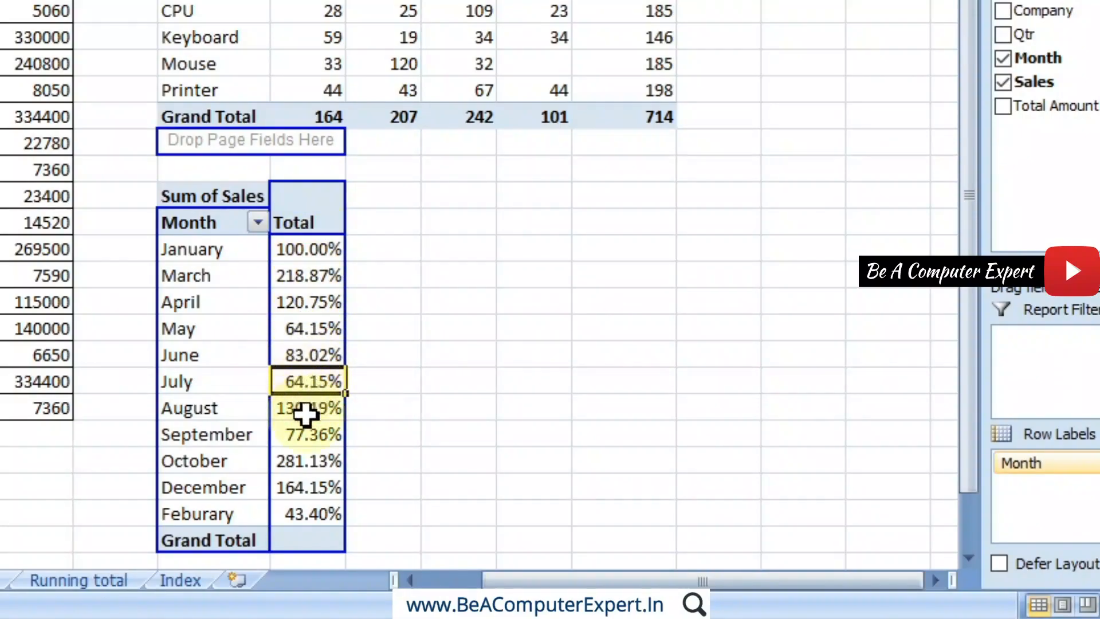
{"action": "left_click", "coordinate": [300, 407]}
{"action": "left_click", "coordinate": [305, 352]}
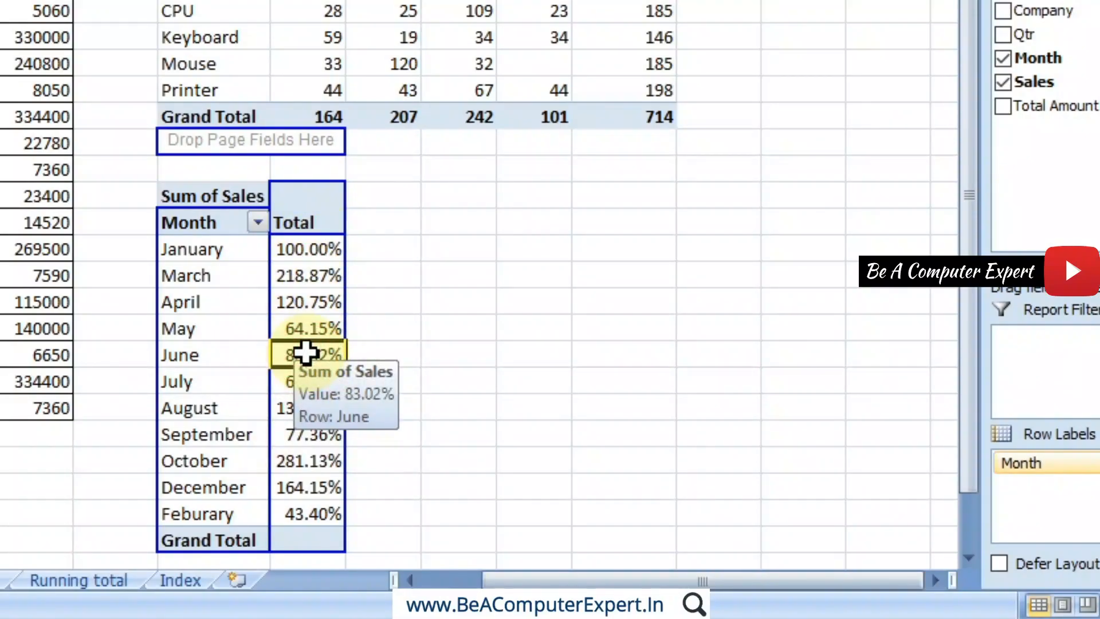
{"action": "left_click", "coordinate": [324, 278]}
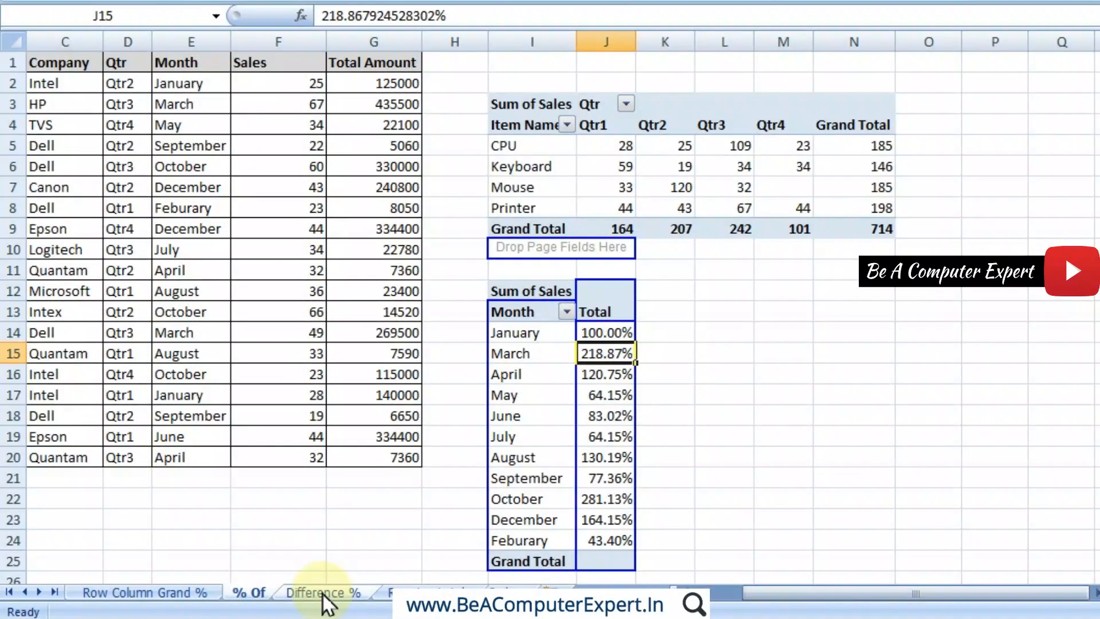
Switch to the Difference % sheet and examine the Year column of its source data
{"action": "left_click", "coordinate": [322, 594]}
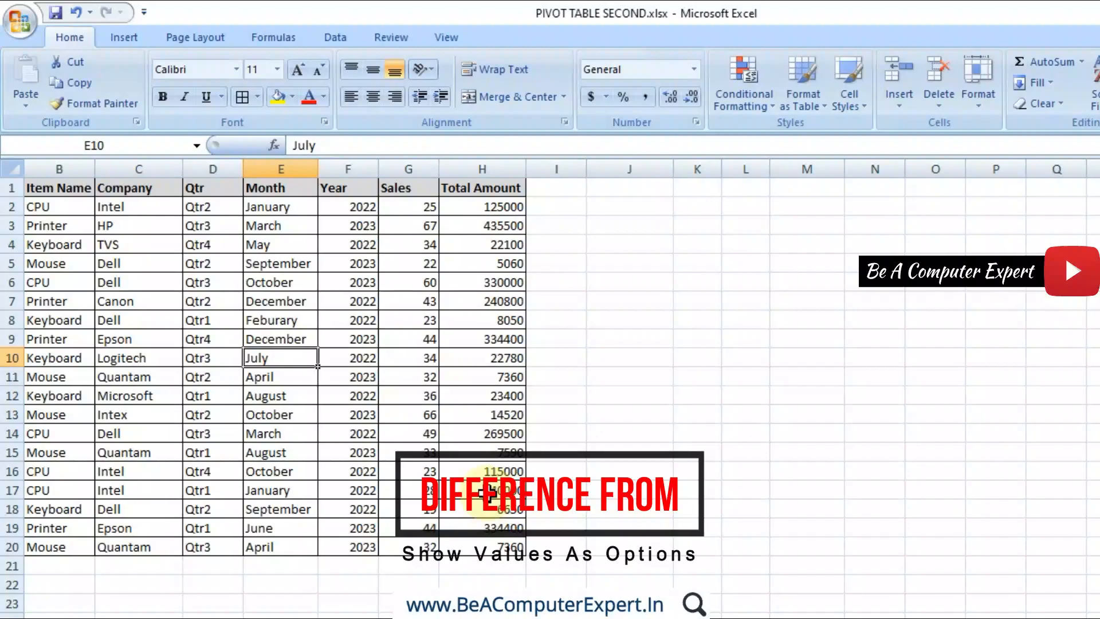
{"action": "scroll", "coordinate": [543, 387], "scroll_direction": "left", "scroll_amount": 1}
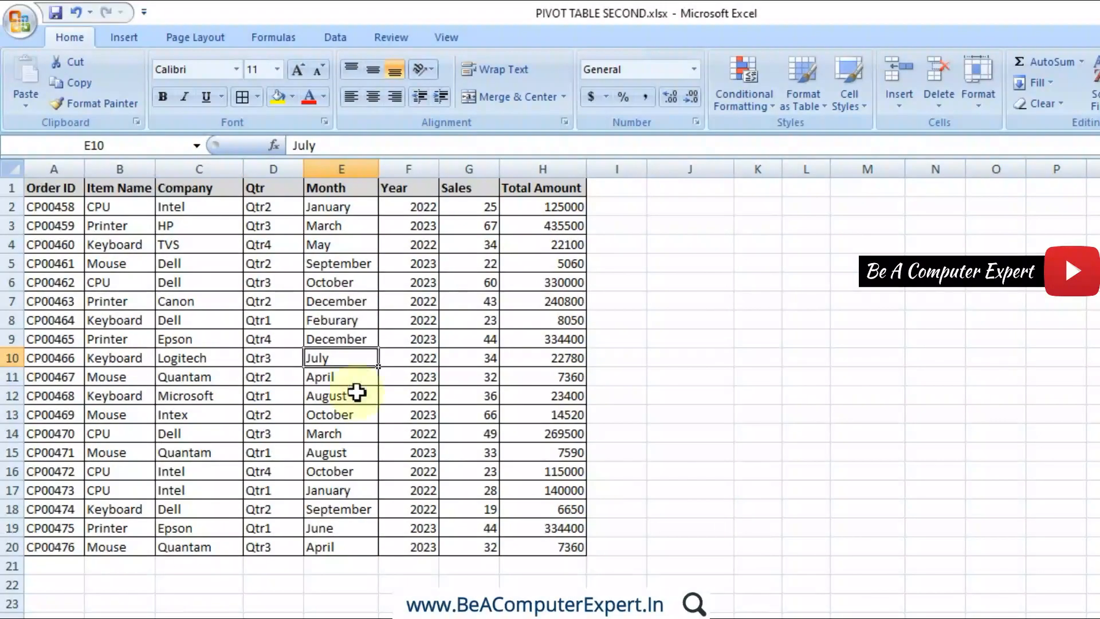
{"action": "left_click_drag", "start_coordinate": [420, 189], "coordinate": [423, 541]}
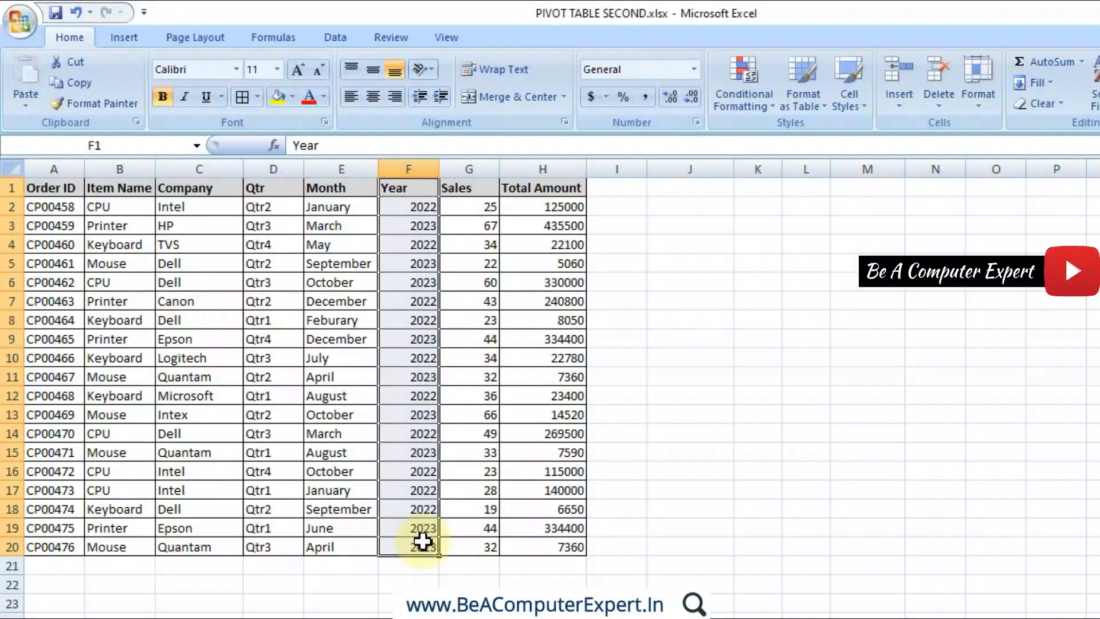
{"action": "left_click", "coordinate": [416, 434]}
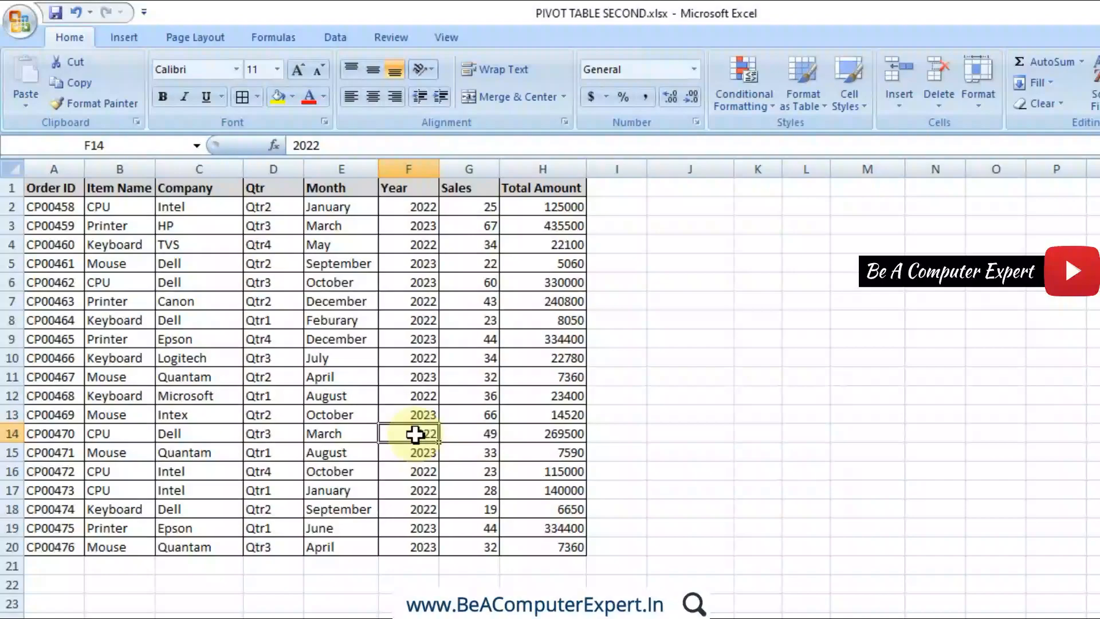
Create a pivot table from the data range A1:H20, placed on the existing worksheet at cell J3
{"action": "key", "text": "ctrl+a"}
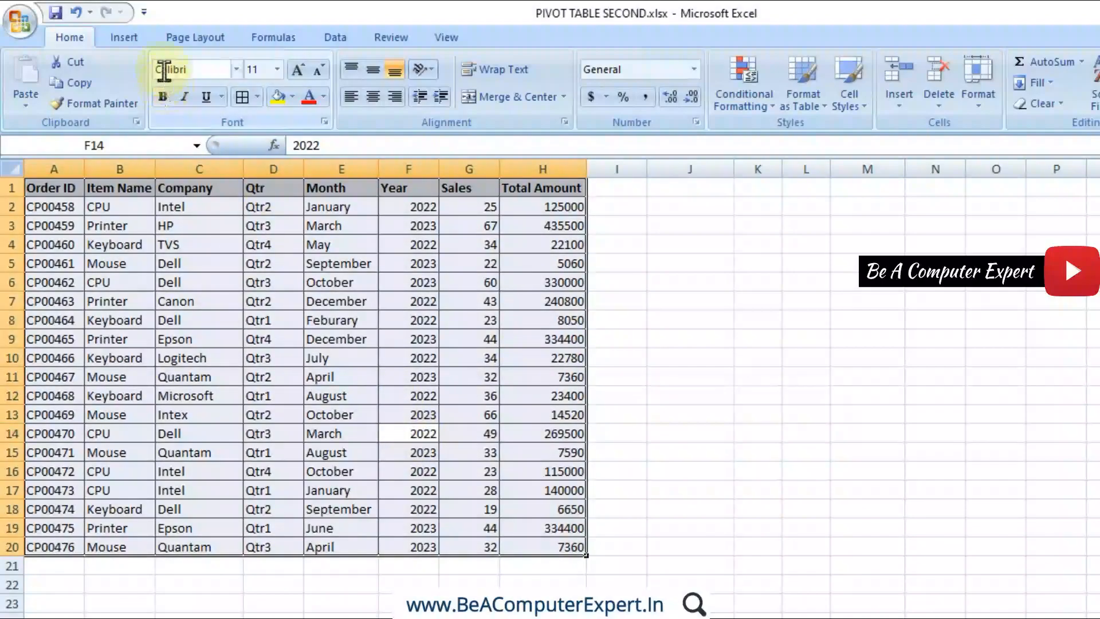
{"action": "left_click", "coordinate": [142, 43]}
{"action": "left_click", "coordinate": [39, 100]}
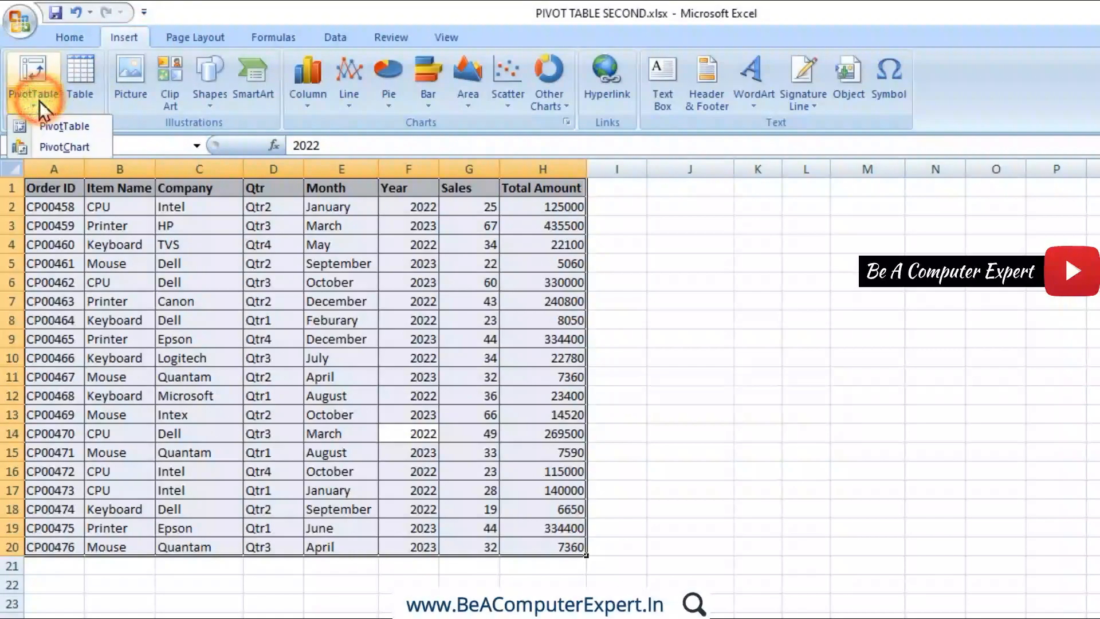
{"action": "left_click", "coordinate": [64, 127]}
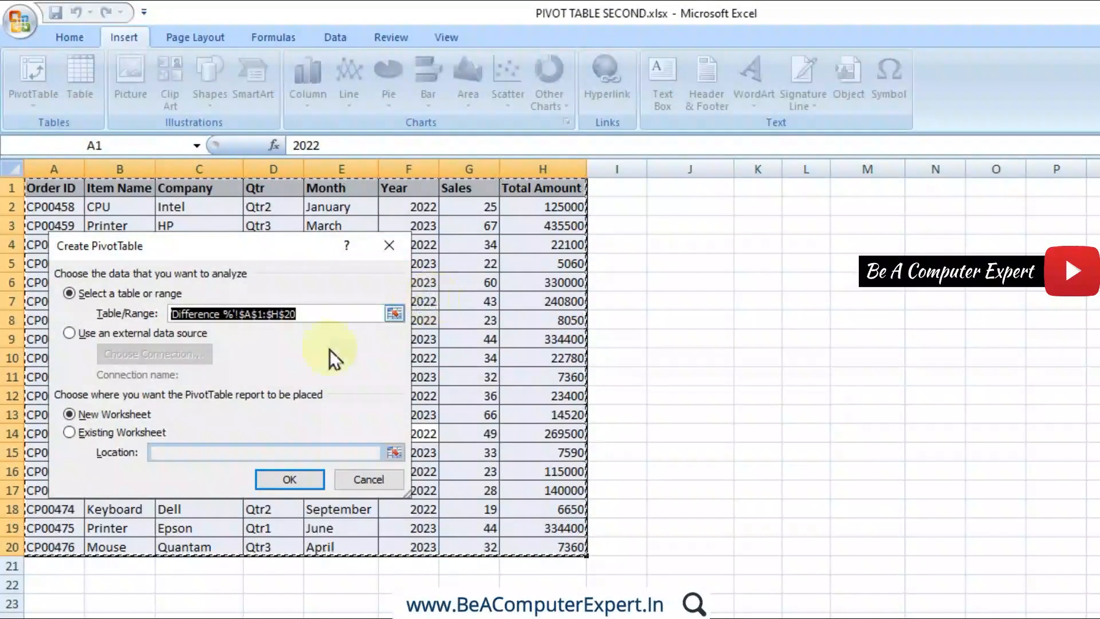
{"action": "left_click", "coordinate": [132, 432]}
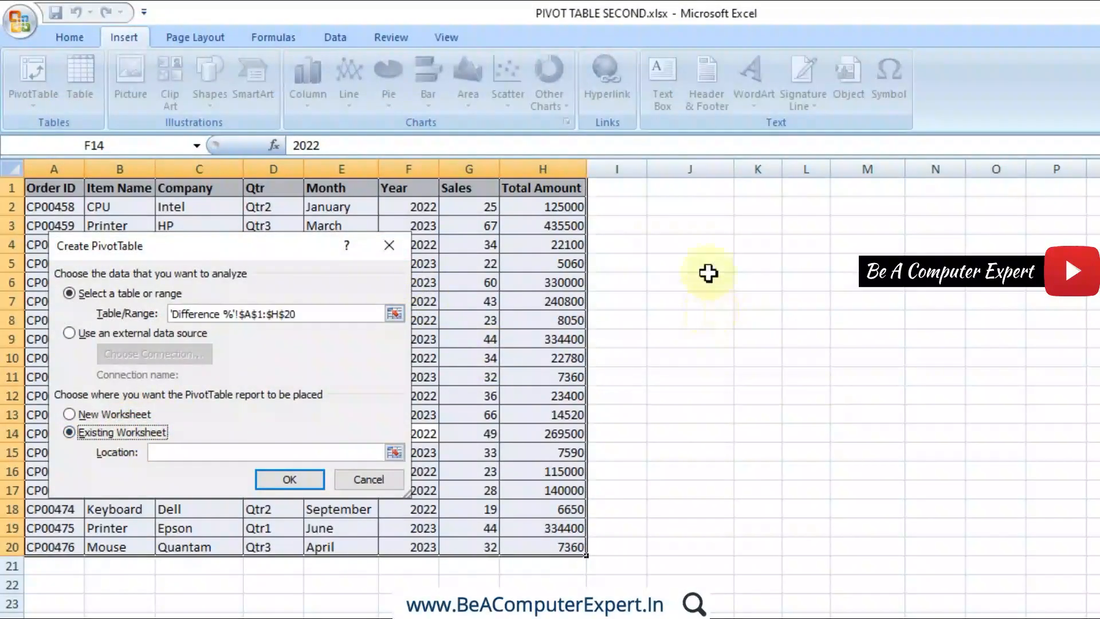
{"action": "left_click", "coordinate": [676, 233]}
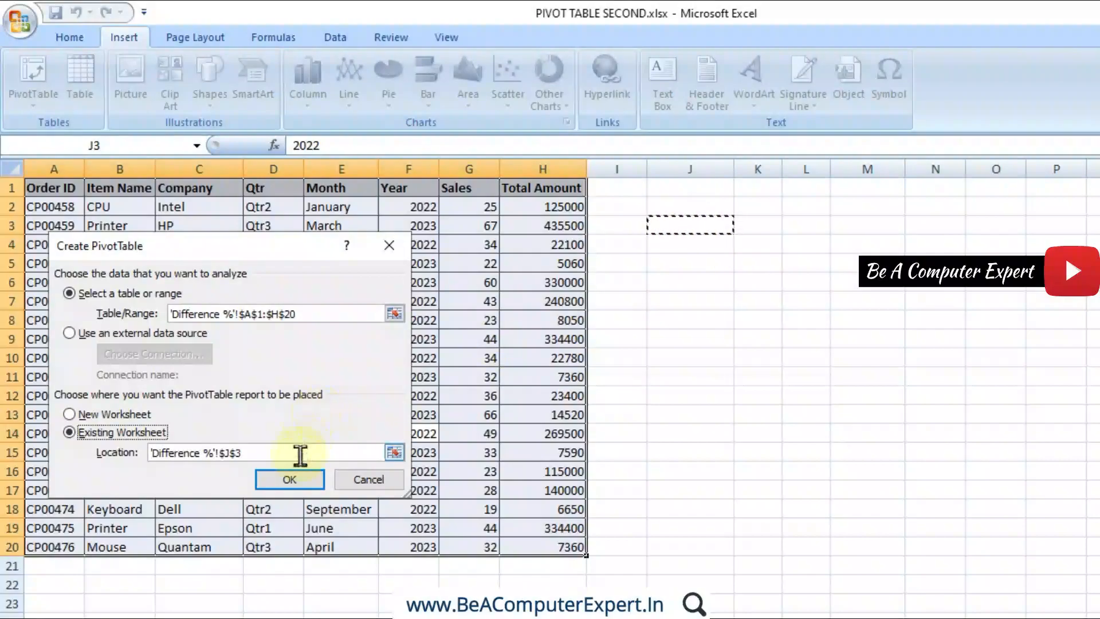
{"action": "left_click", "coordinate": [290, 480]}
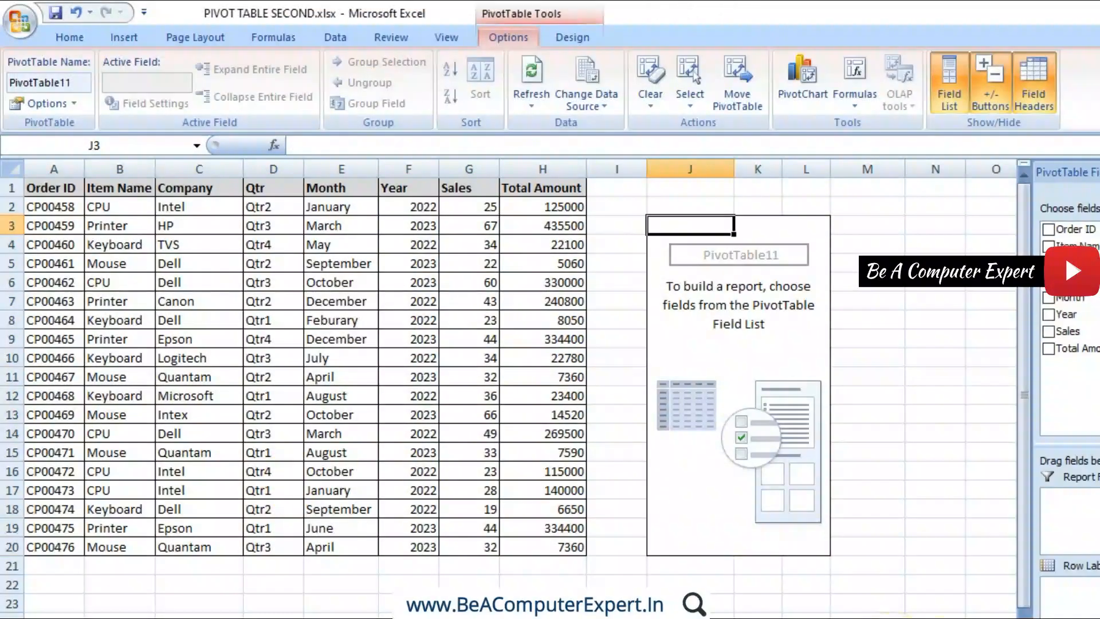
Enable the Classic PivotTable layout for the new pivot table
{"action": "scroll", "coordinate": [516, 372], "scroll_direction": "right", "scroll_amount": 2}
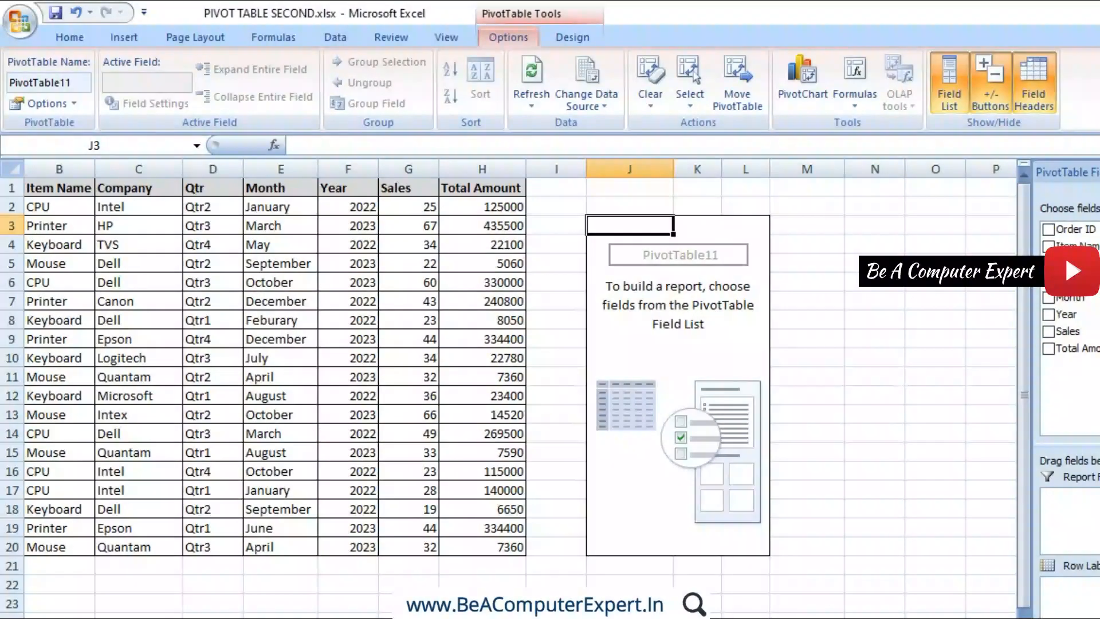
{"action": "scroll", "coordinate": [424, 263], "scroll_direction": "right", "scroll_amount": 2}
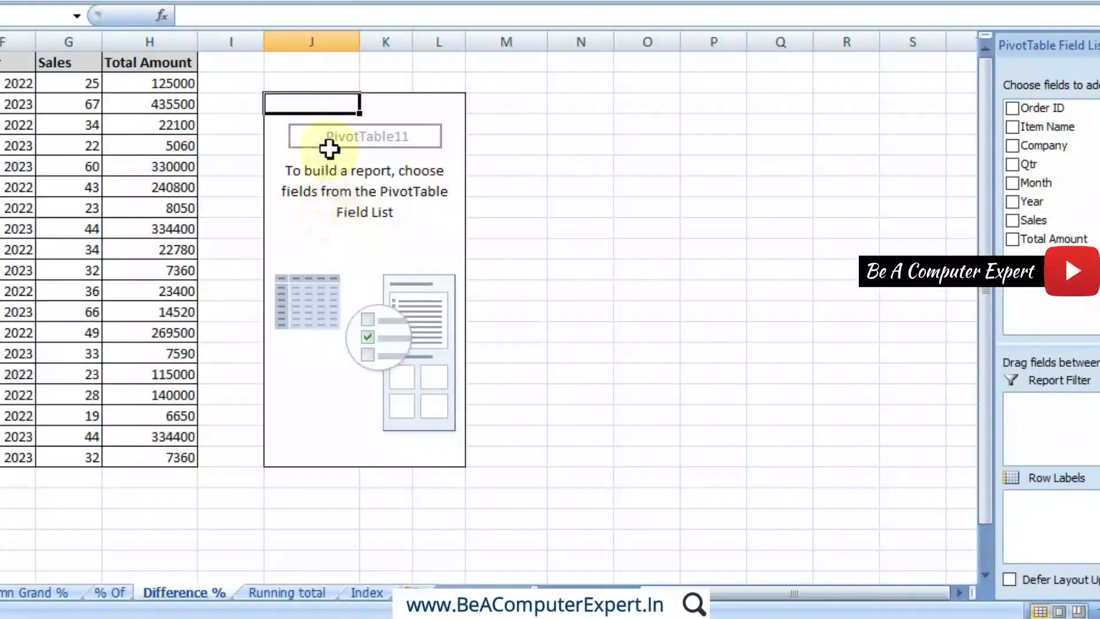
{"action": "right_click", "coordinate": [326, 164]}
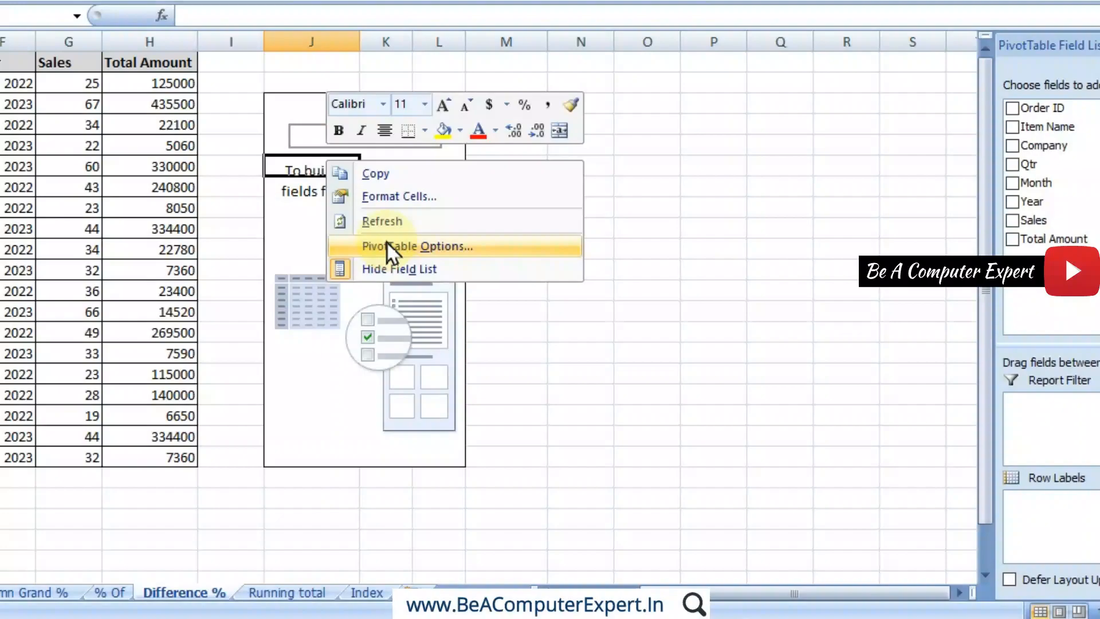
{"action": "left_click", "coordinate": [387, 246]}
{"action": "left_click", "coordinate": [385, 79]}
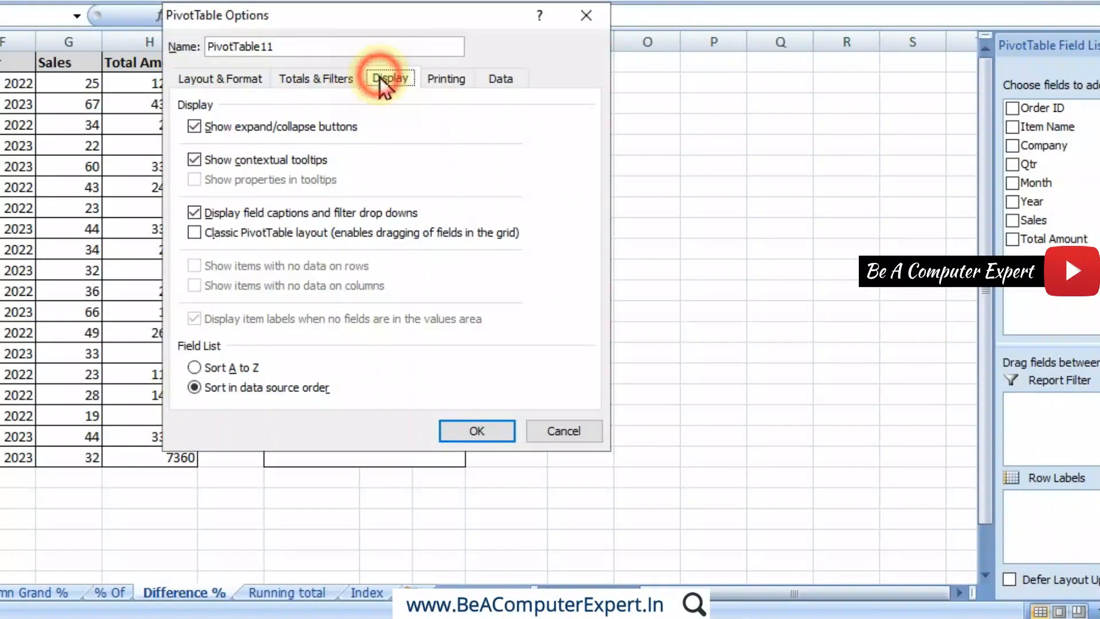
{"action": "left_click", "coordinate": [192, 234]}
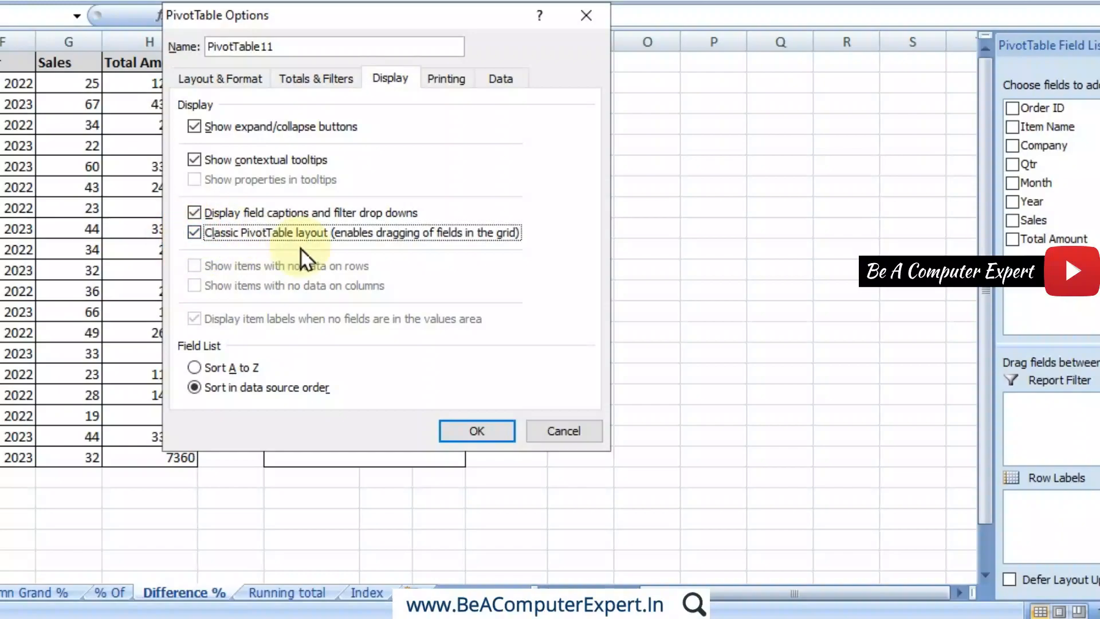
{"action": "left_click", "coordinate": [485, 422]}
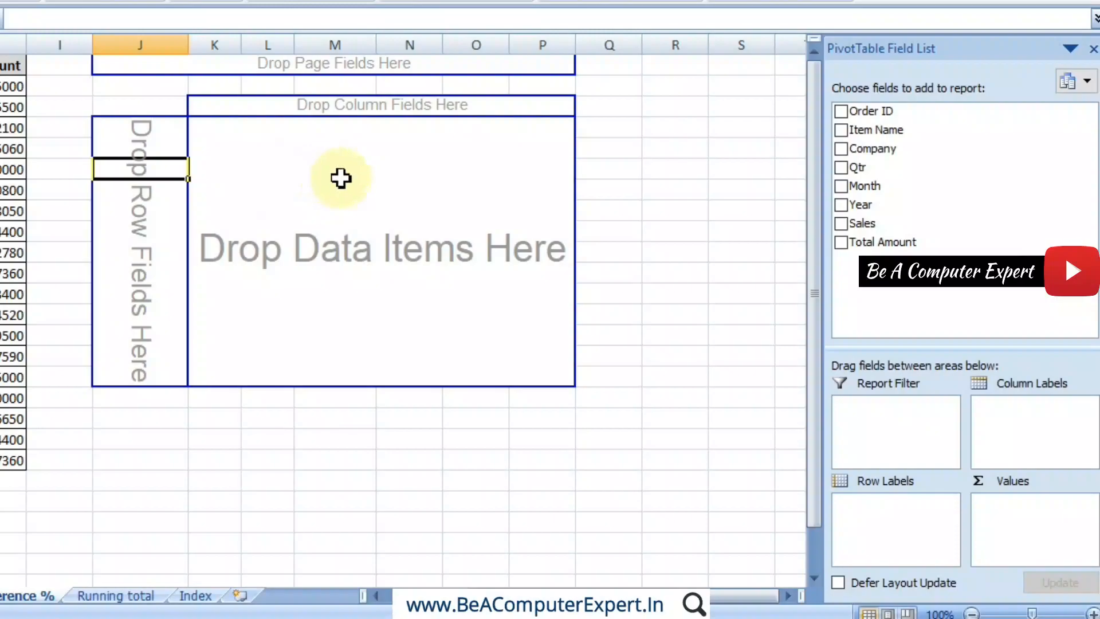
Lay out the pivot table with Item Name as row labels, Year as column labels and Sales as the summed values
{"action": "left_click_drag", "start_coordinate": [879, 129], "coordinate": [886, 518]}
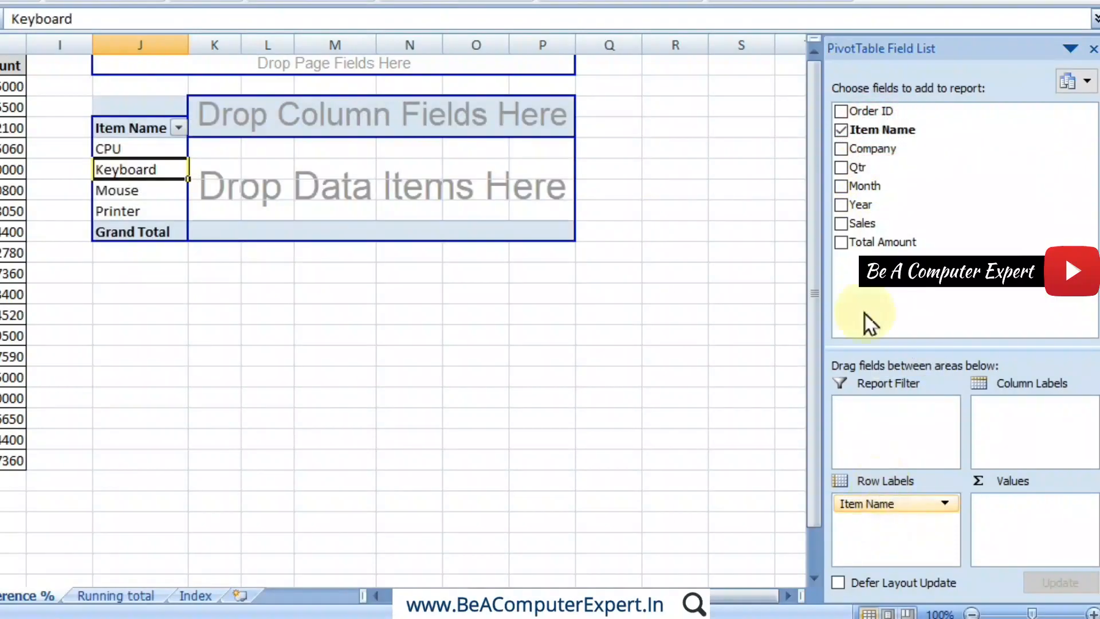
{"action": "left_click_drag", "start_coordinate": [882, 205], "coordinate": [1012, 411]}
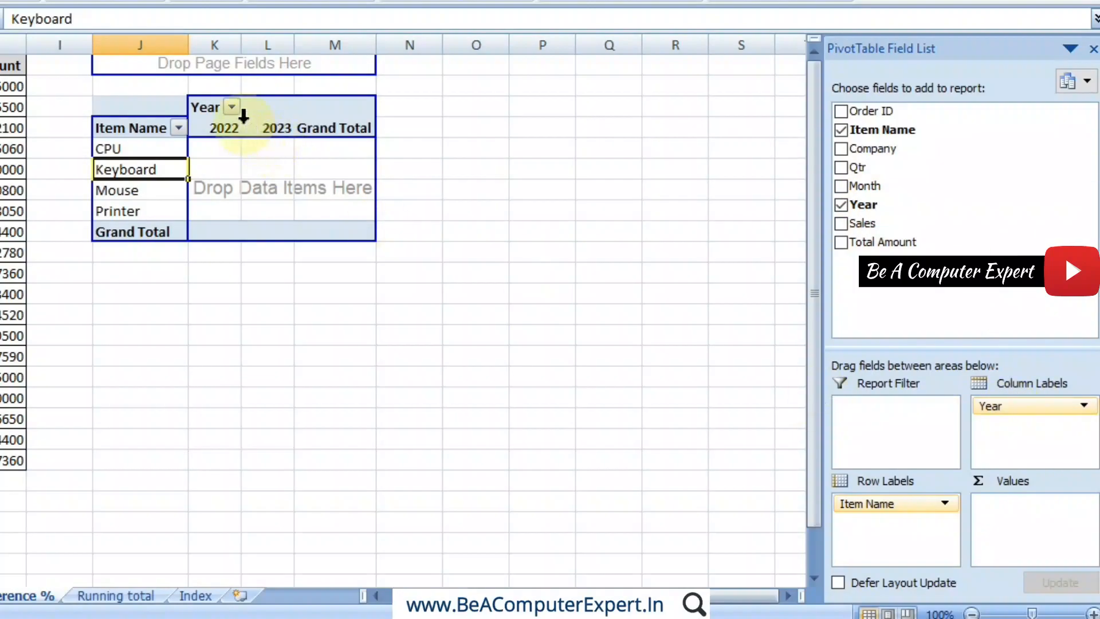
{"action": "left_click_drag", "start_coordinate": [878, 221], "coordinate": [999, 518]}
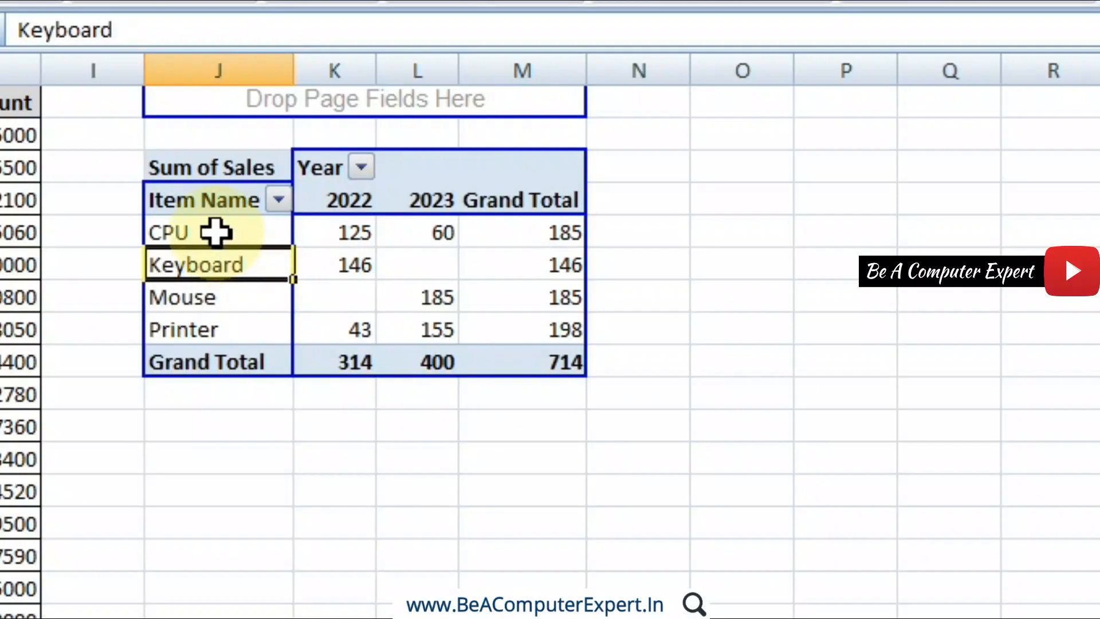
Compare the 2022 and 2023 sales of CPU, Keyboard and Mouse in the pivot table
{"action": "left_click", "coordinate": [216, 233]}
{"action": "left_click", "coordinate": [357, 235]}
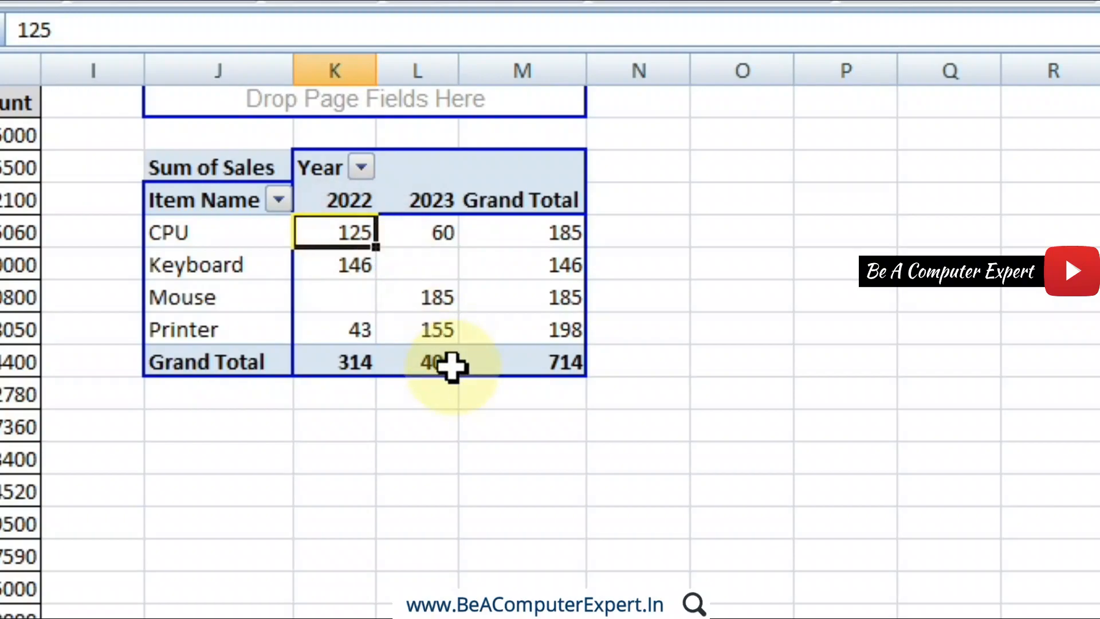
{"action": "left_click", "coordinate": [435, 235]}
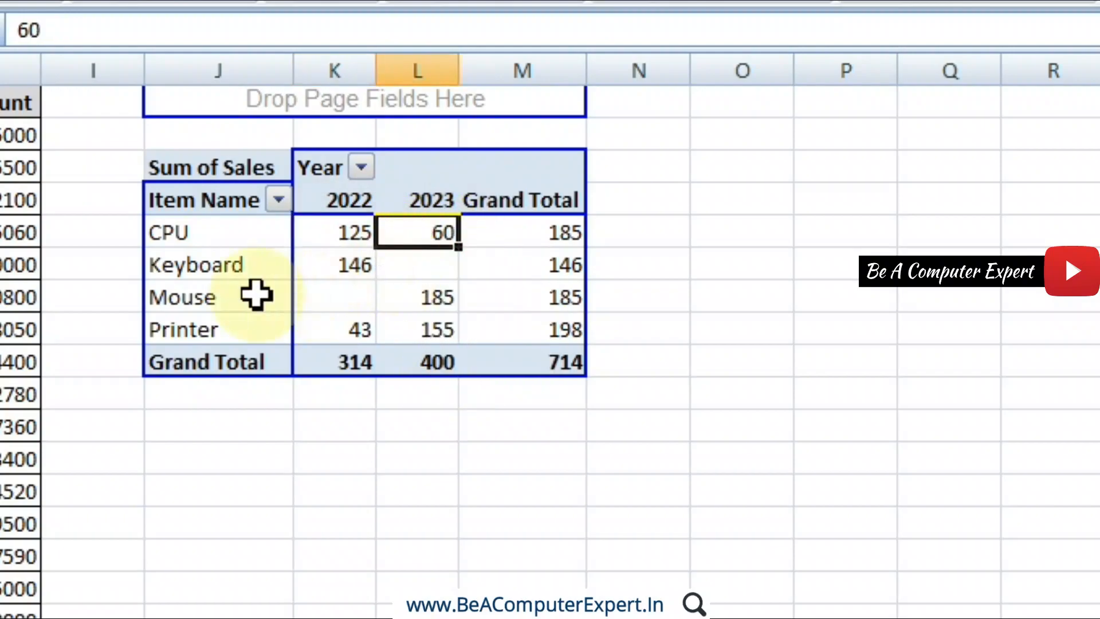
{"action": "left_click", "coordinate": [221, 271]}
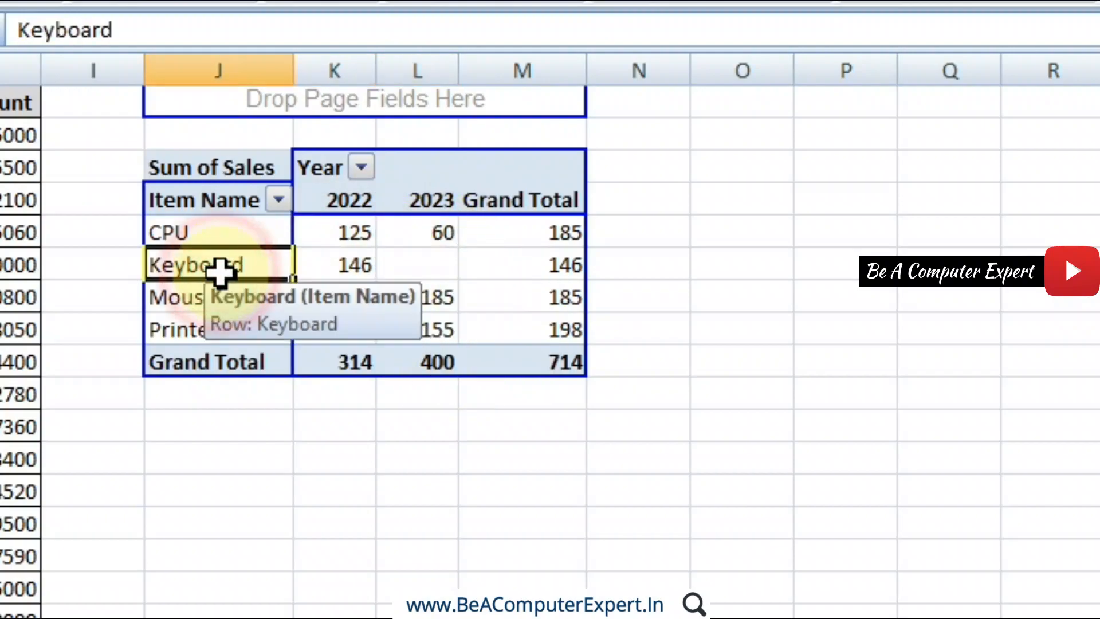
{"action": "left_click", "coordinate": [356, 263]}
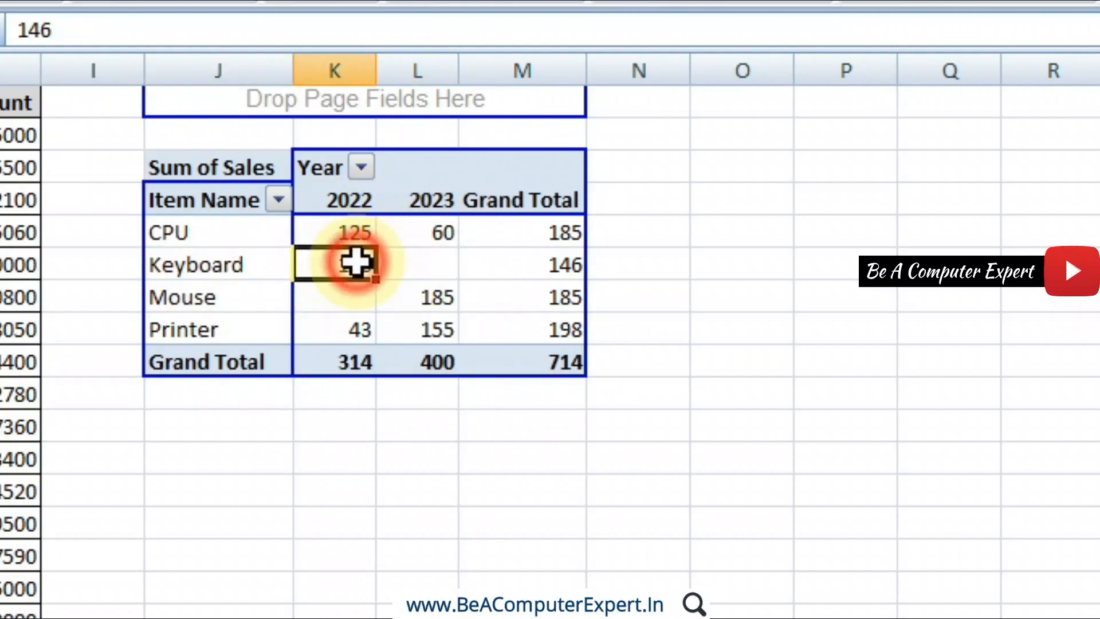
{"action": "left_click", "coordinate": [445, 262]}
{"action": "left_click", "coordinate": [228, 294]}
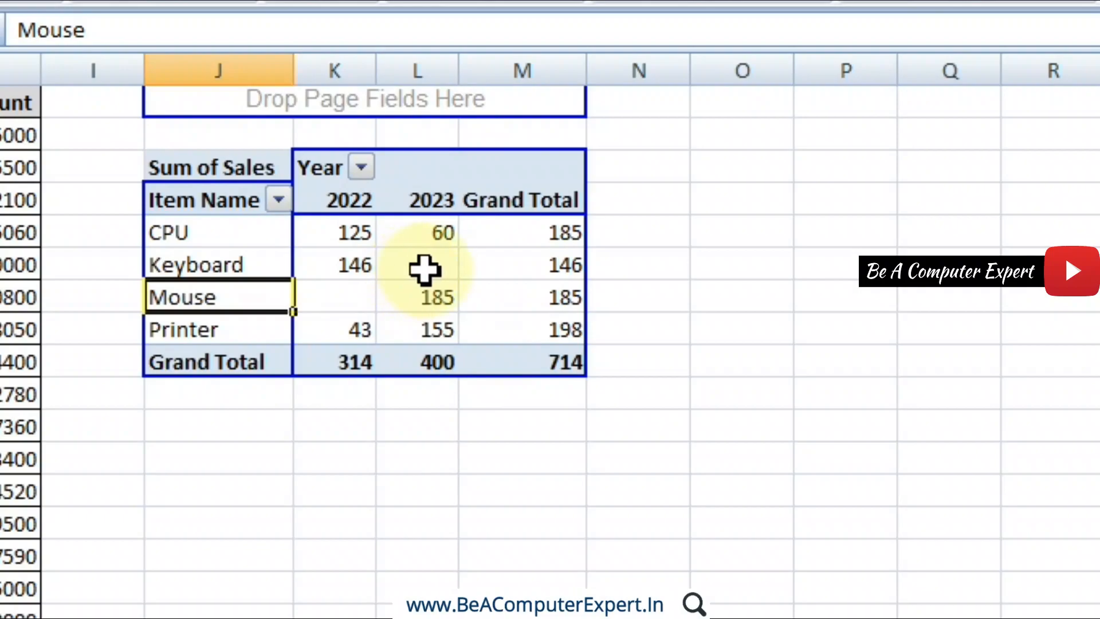
{"action": "left_click", "coordinate": [422, 270]}
{"action": "left_click", "coordinate": [360, 291]}
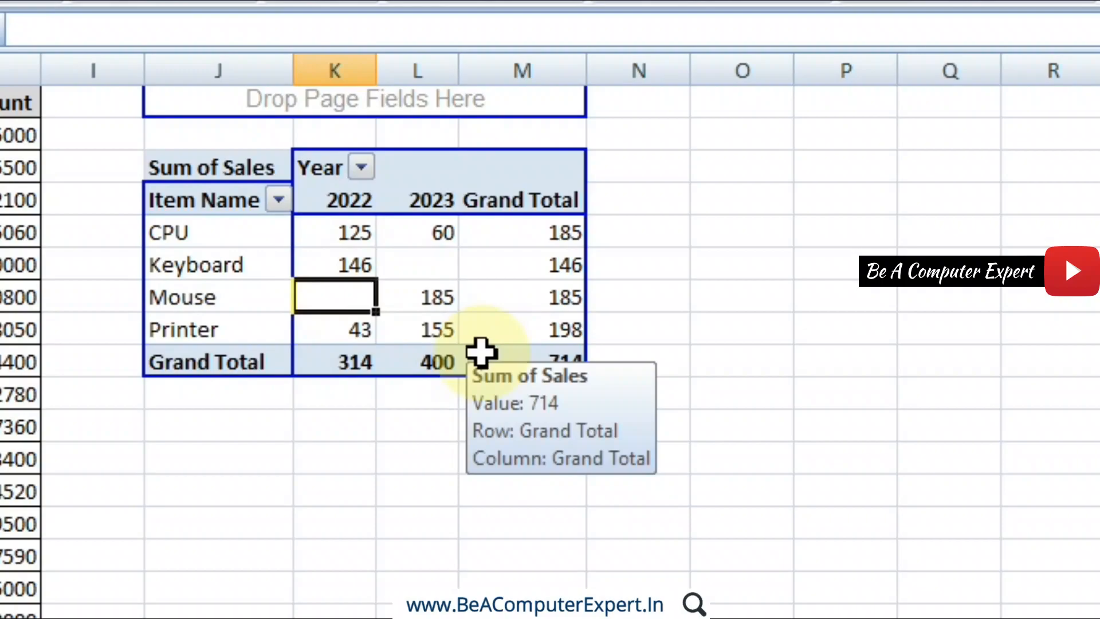
Set the pivot table to show 0 in its empty cells
{"action": "right_click", "coordinate": [430, 272]}
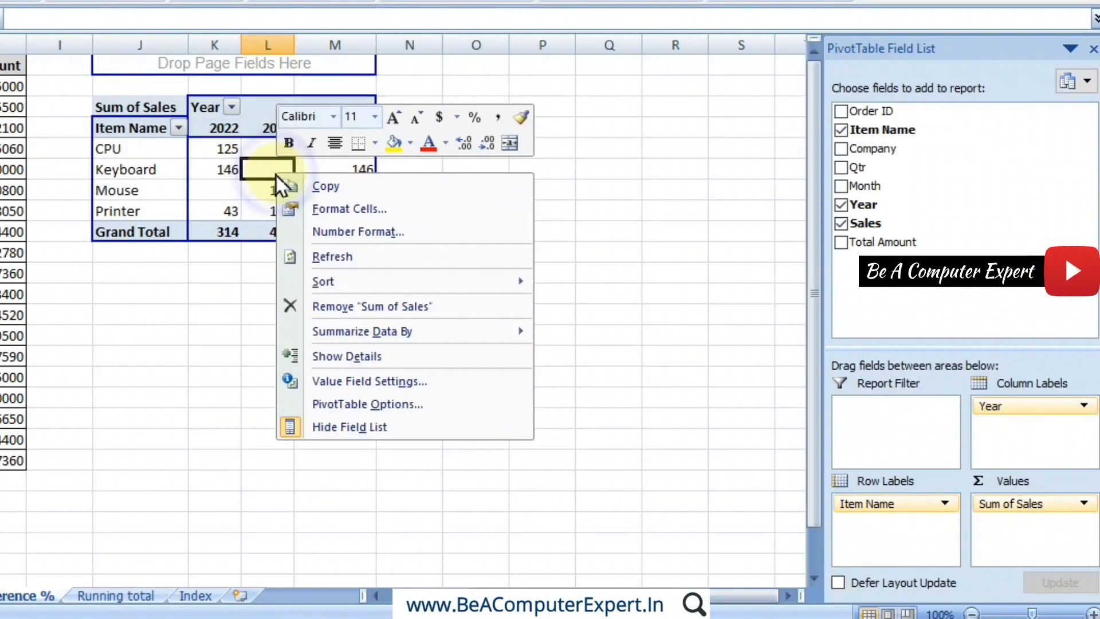
{"action": "left_click", "coordinate": [367, 403]}
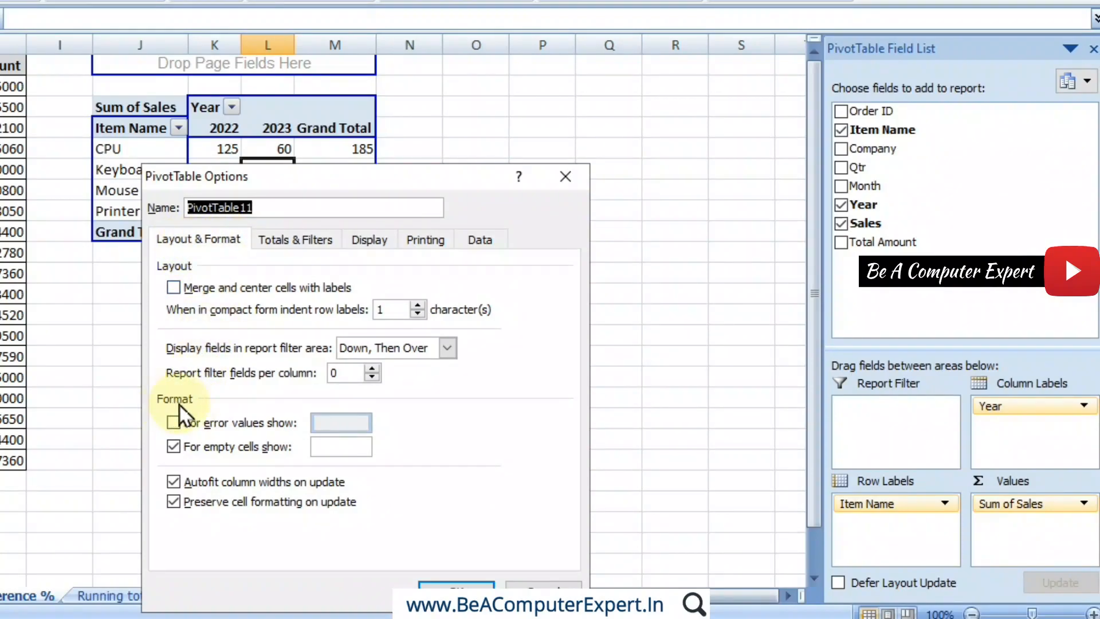
{"action": "left_click", "coordinate": [332, 446]}
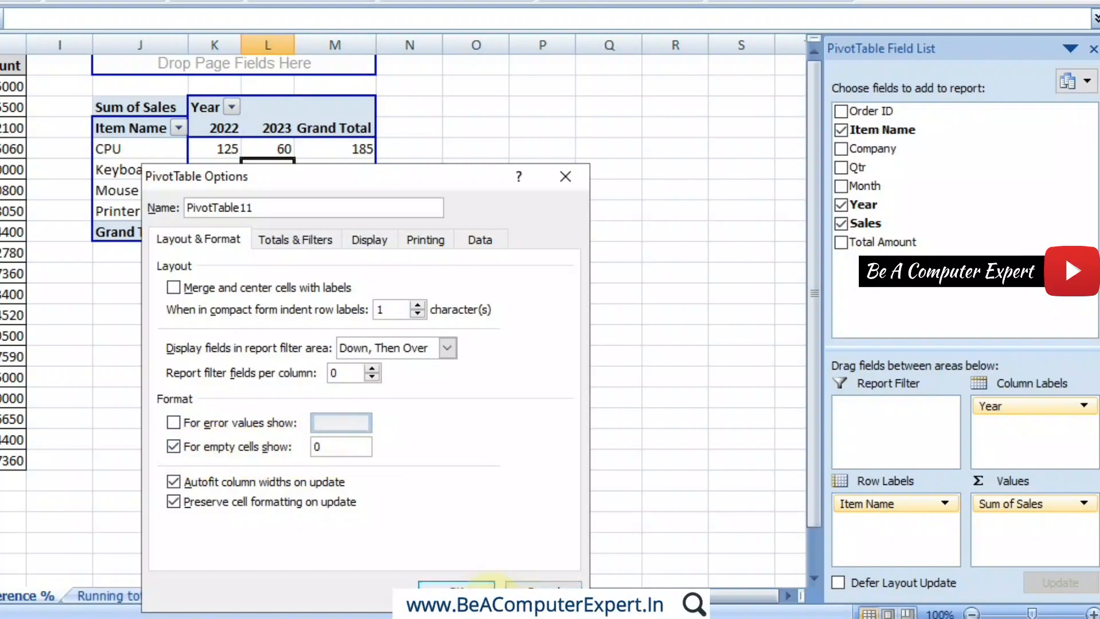
{"action": "left_click", "coordinate": [457, 584]}
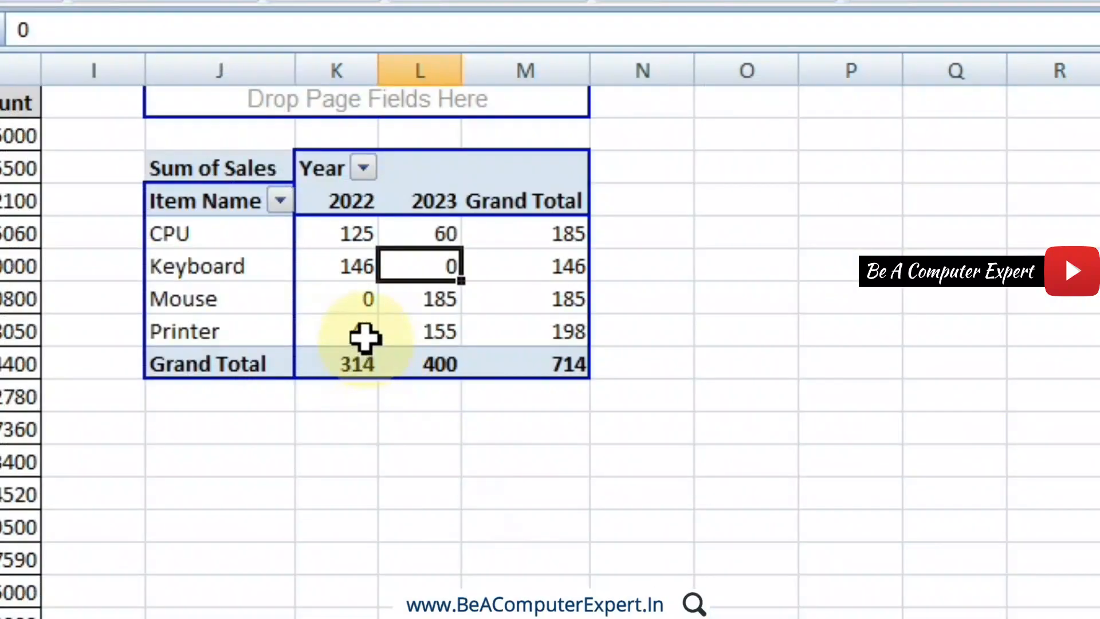
Add the Sales field to the pivot table's values a second time, beside the existing Sum of Sales
{"action": "left_click", "coordinate": [452, 341]}
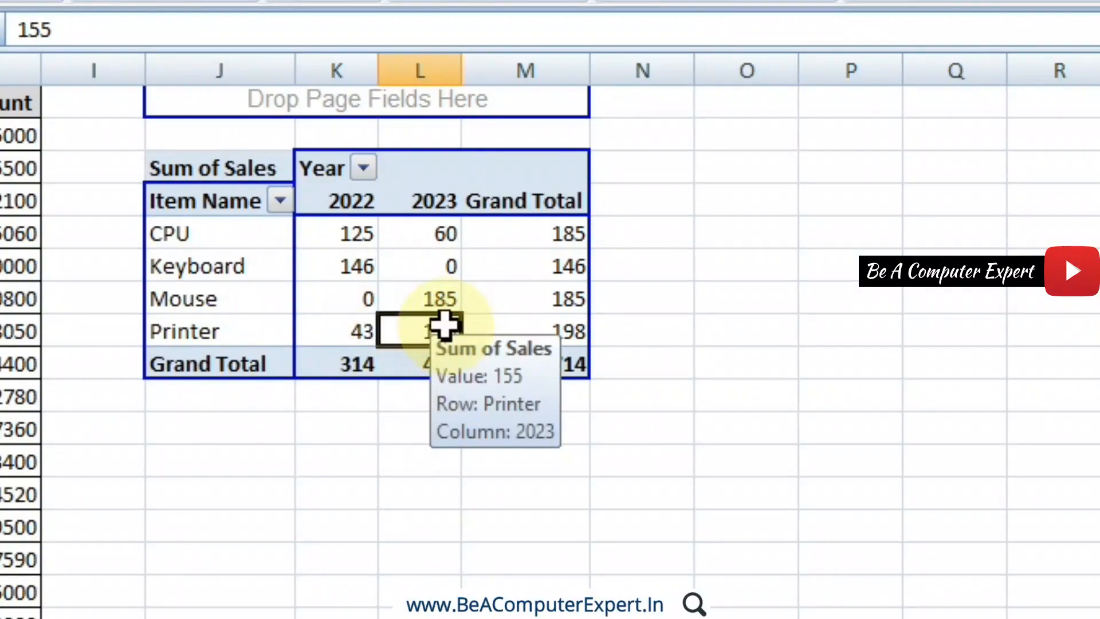
{"action": "mouse_move", "coordinate": [512, 281]}
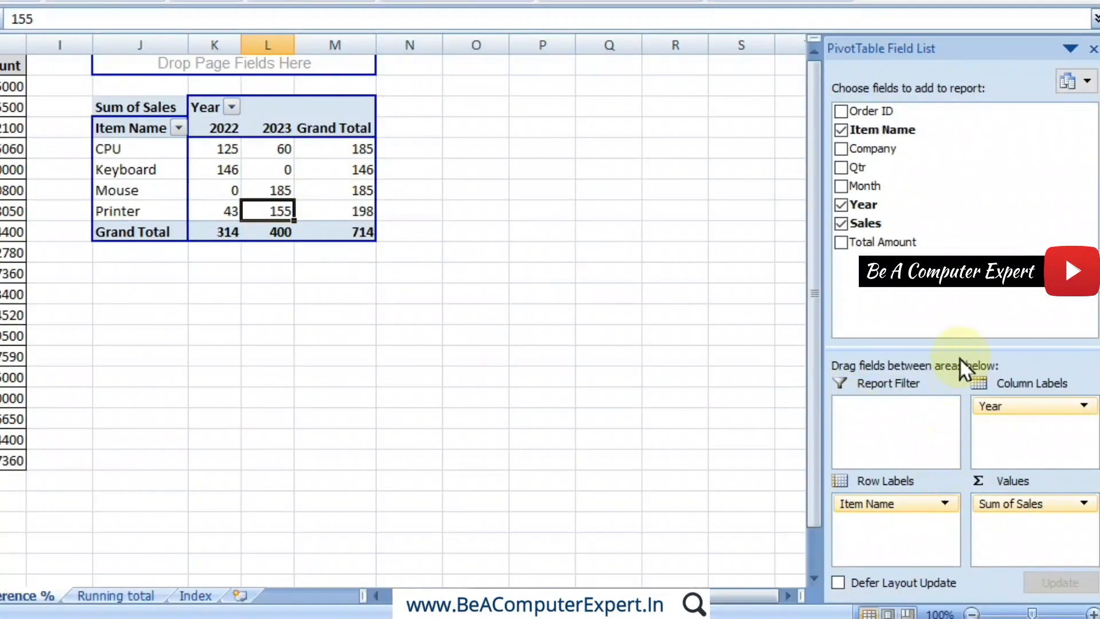
{"action": "left_click_drag", "start_coordinate": [886, 228], "coordinate": [996, 525]}
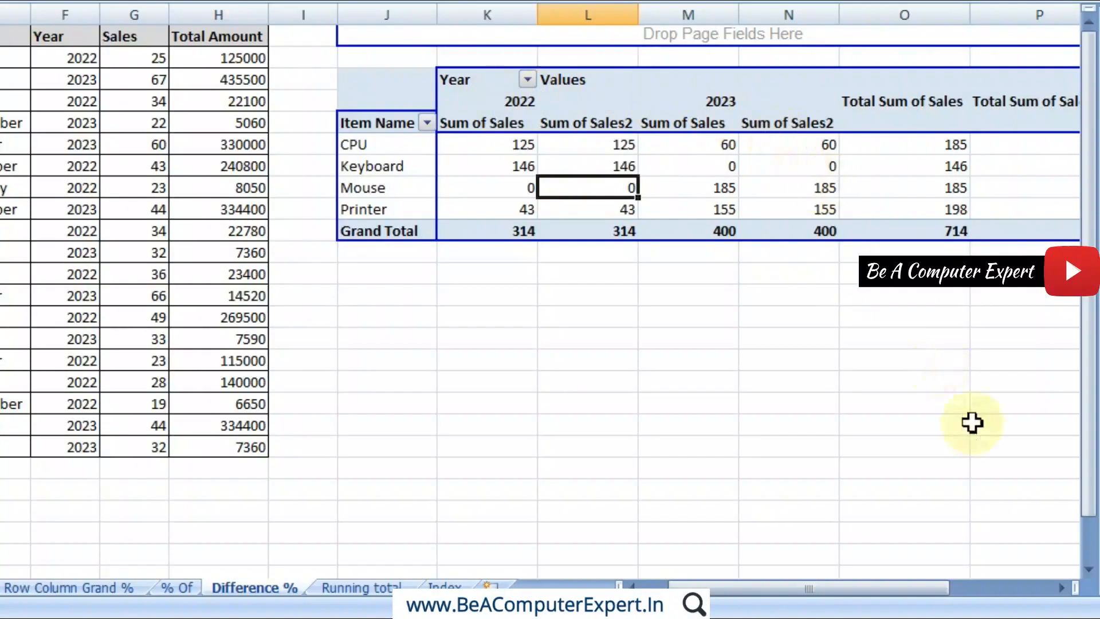
{"action": "left_click_drag", "start_coordinate": [915, 586], "coordinate": [904, 609]}
{"action": "left_click", "coordinate": [1053, 590]}
{"action": "left_click_drag", "start_coordinate": [177, 123], "coordinate": [194, 235]}
{"action": "left_click_drag", "start_coordinate": [283, 123], "coordinate": [288, 232]}
{"action": "left_click_drag", "start_coordinate": [380, 106], "coordinate": [380, 224]}
{"action": "left_click_drag", "start_coordinate": [466, 123], "coordinate": [479, 232]}
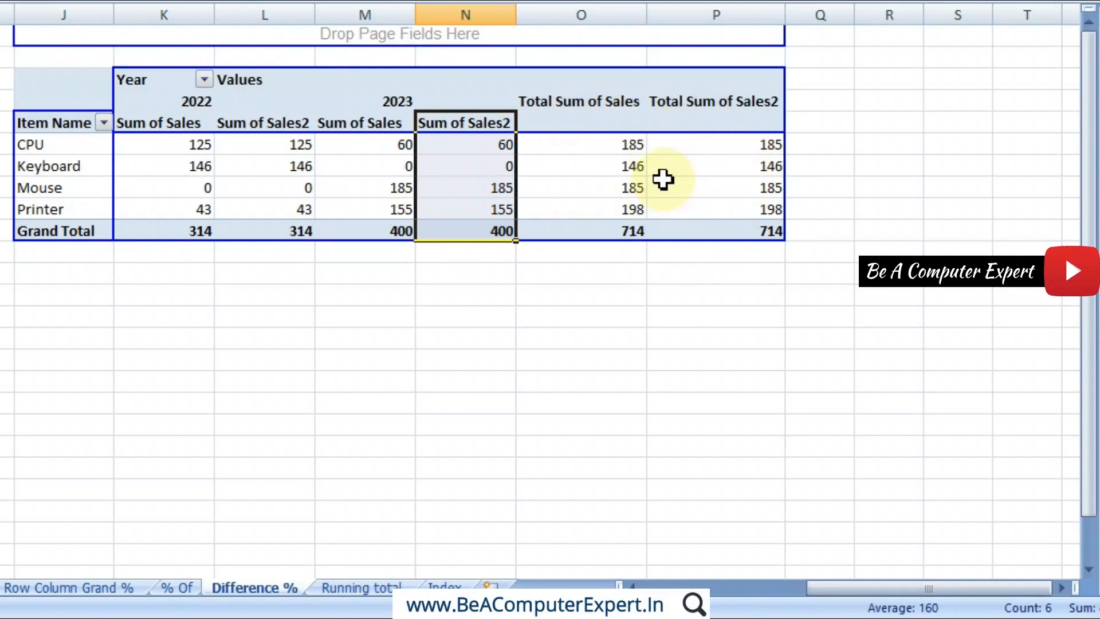
Turn off the grand totals for rows in the pivot table
{"action": "left_click", "coordinate": [579, 158]}
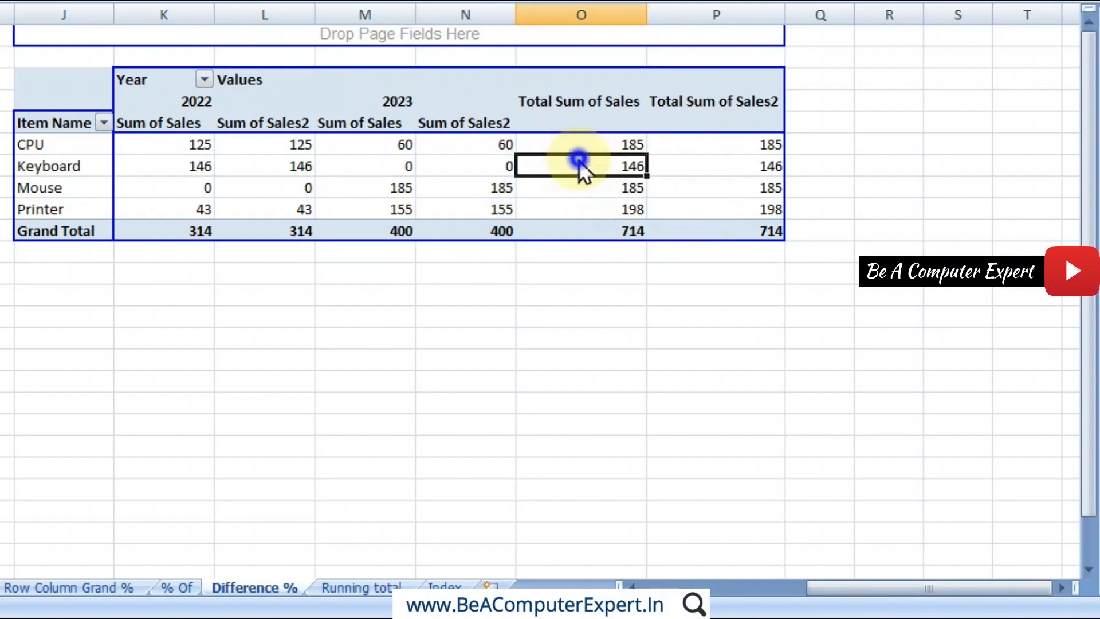
{"action": "right_click", "coordinate": [580, 160]}
{"action": "left_click", "coordinate": [650, 404]}
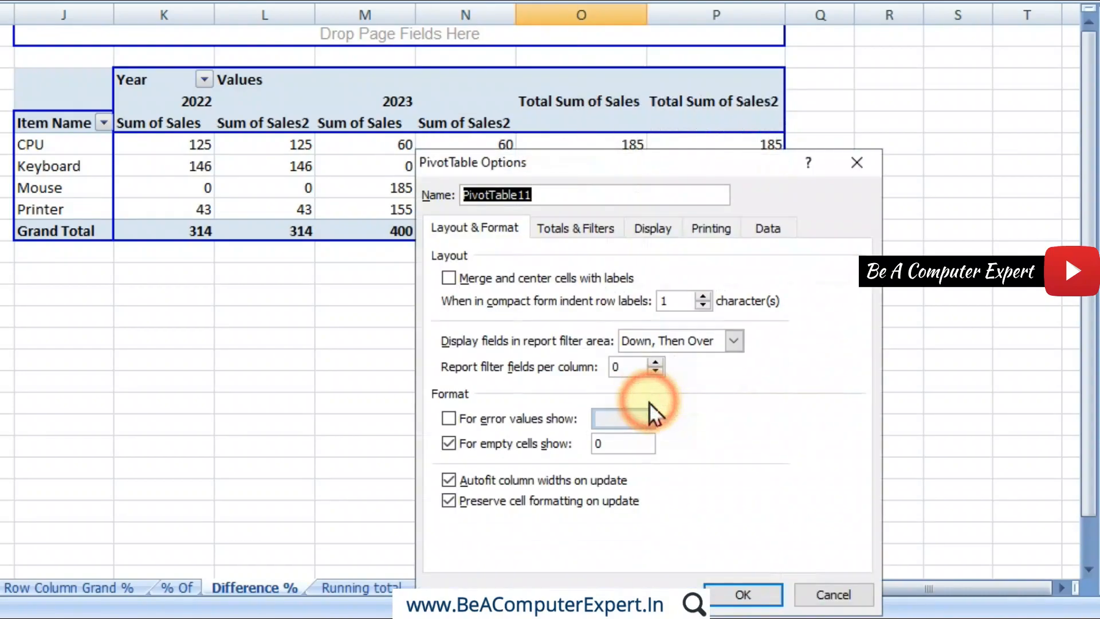
{"action": "left_click", "coordinate": [575, 230]}
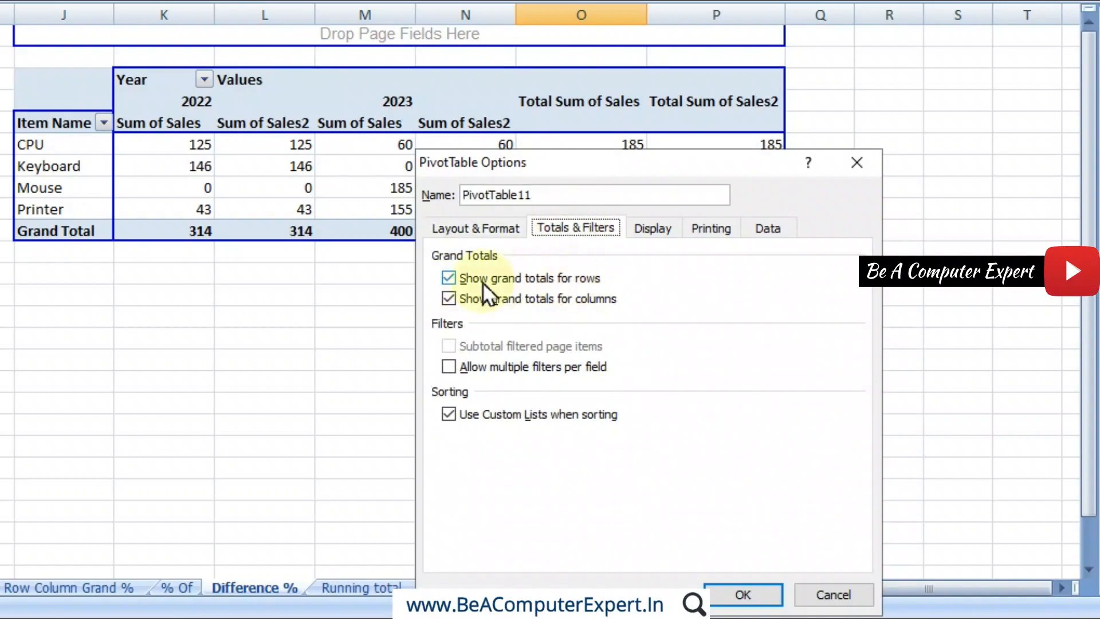
{"action": "left_click", "coordinate": [450, 278]}
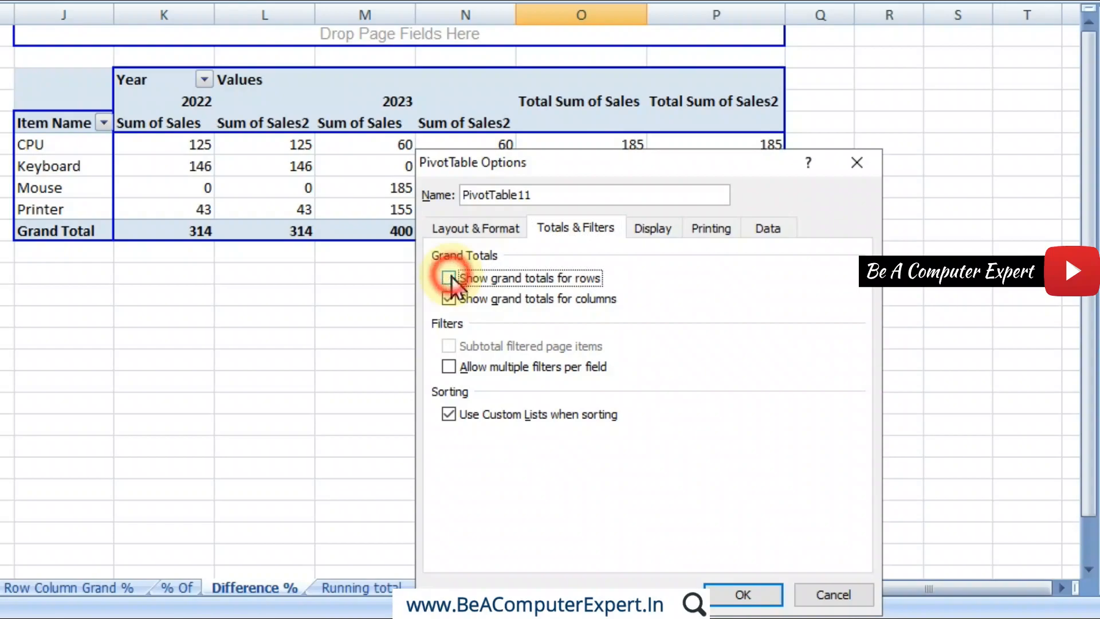
{"action": "left_click", "coordinate": [744, 595]}
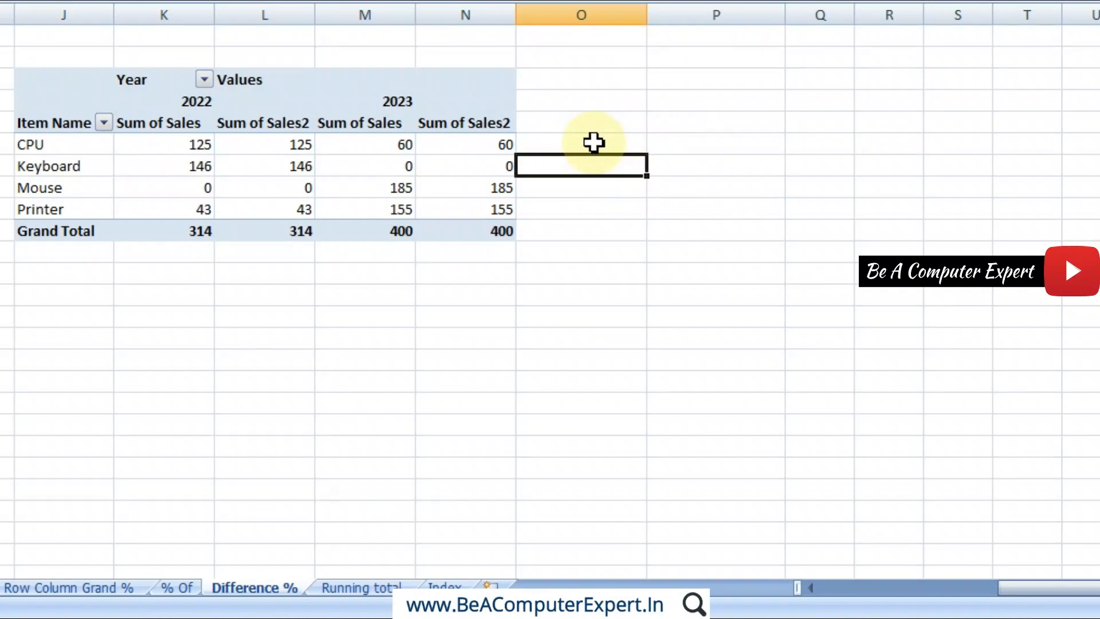
Hide worksheet column L, which holds the 2022 Sum of Sales2 values
{"action": "left_click", "coordinate": [266, 183]}
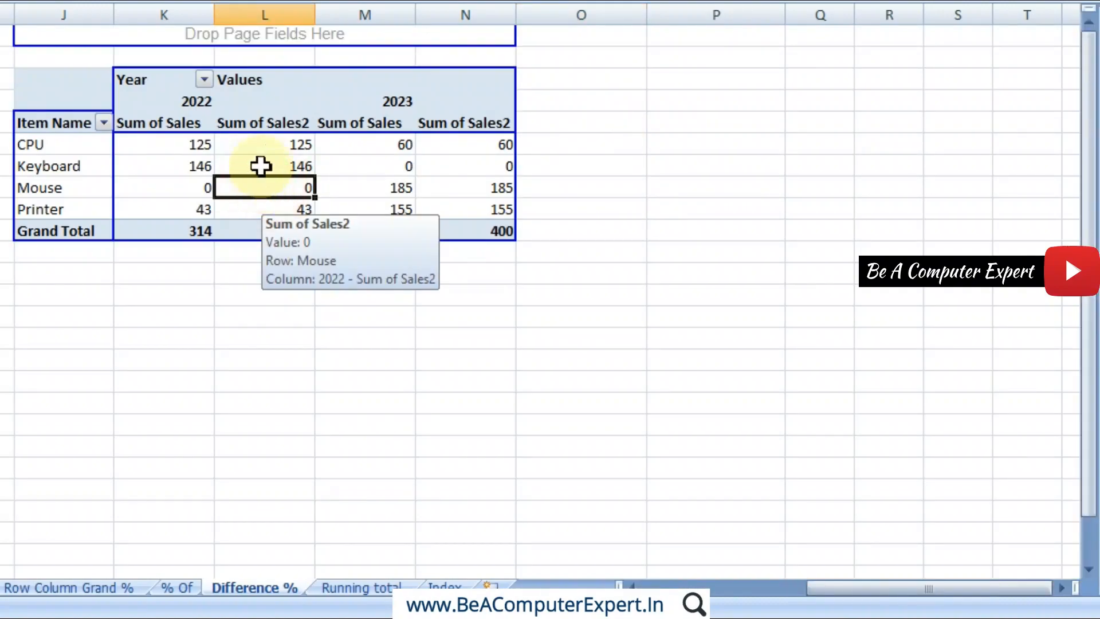
{"action": "left_click", "coordinate": [267, 81]}
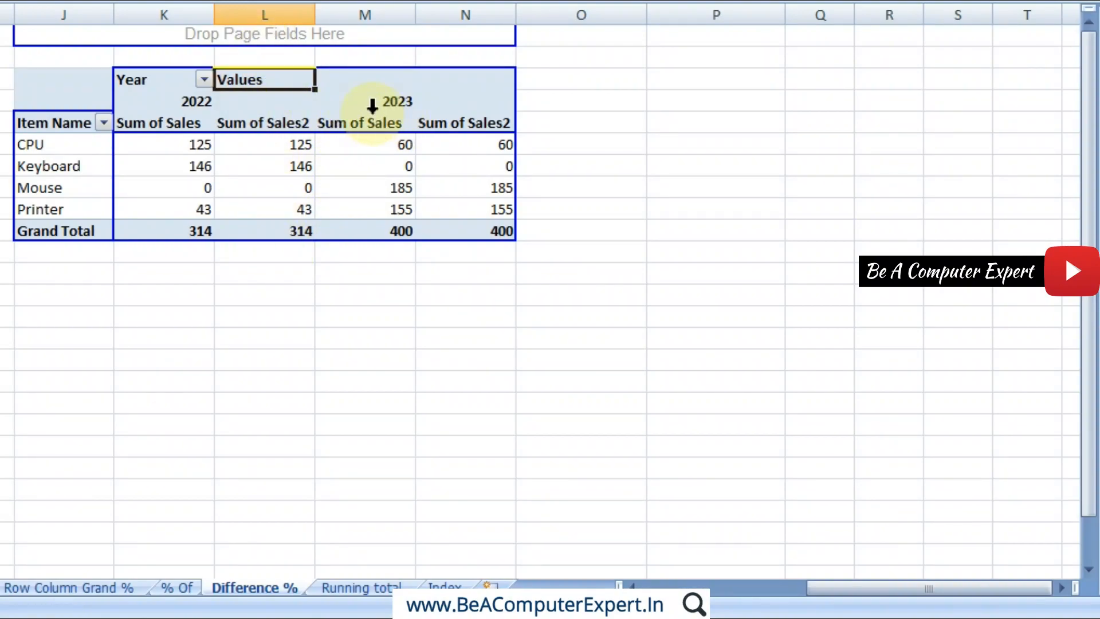
{"action": "right_click", "coordinate": [264, 11]}
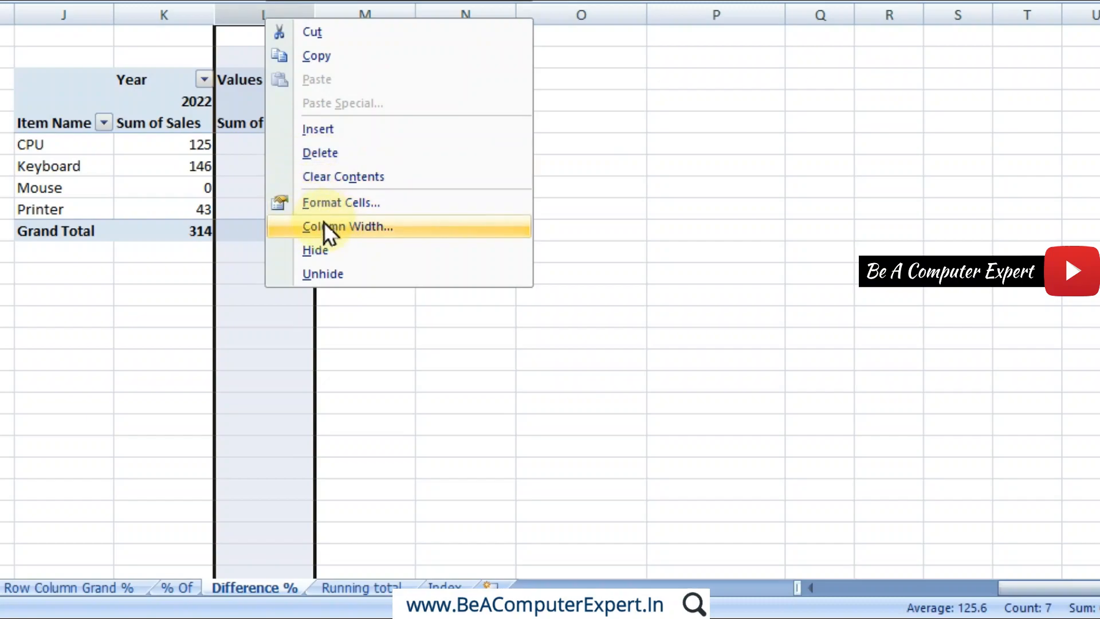
{"action": "left_click", "coordinate": [319, 250]}
{"action": "left_click", "coordinate": [241, 173]}
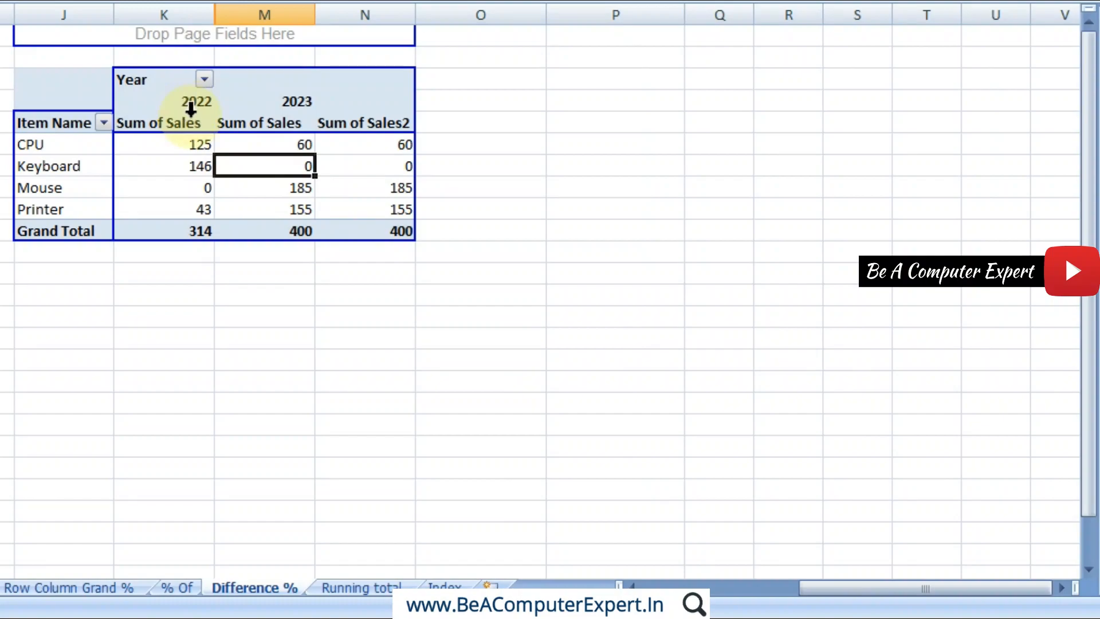
Show the Sum of Sales2 values as Difference From with base field Year and base item 2022, and widen column N slightly
{"action": "left_click", "coordinate": [72, 144]}
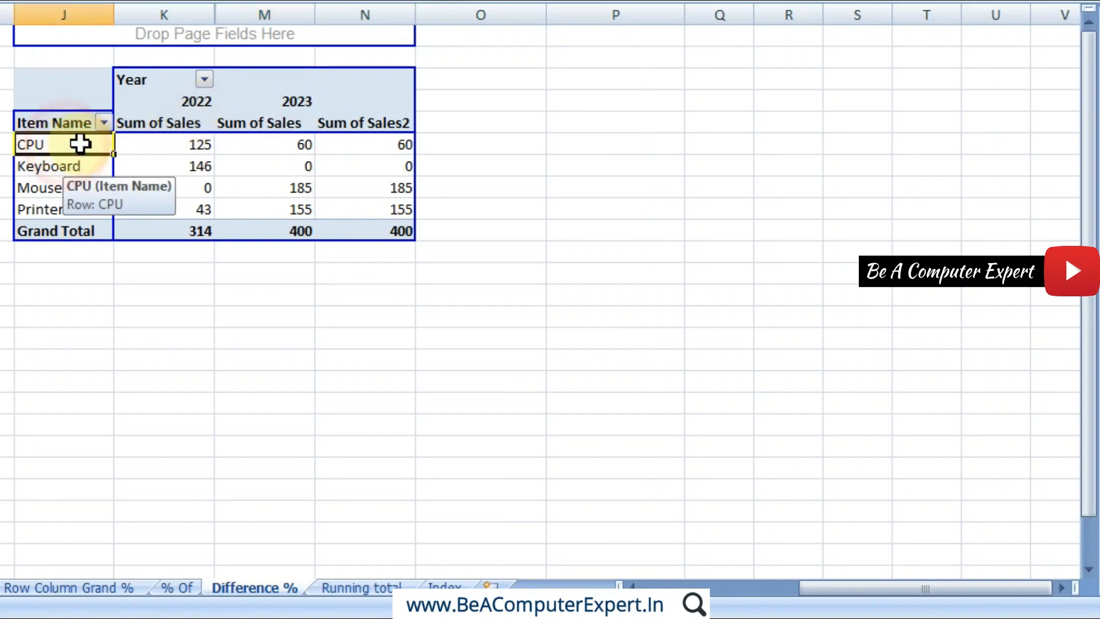
{"action": "left_click", "coordinate": [195, 107]}
{"action": "left_click", "coordinate": [198, 150]}
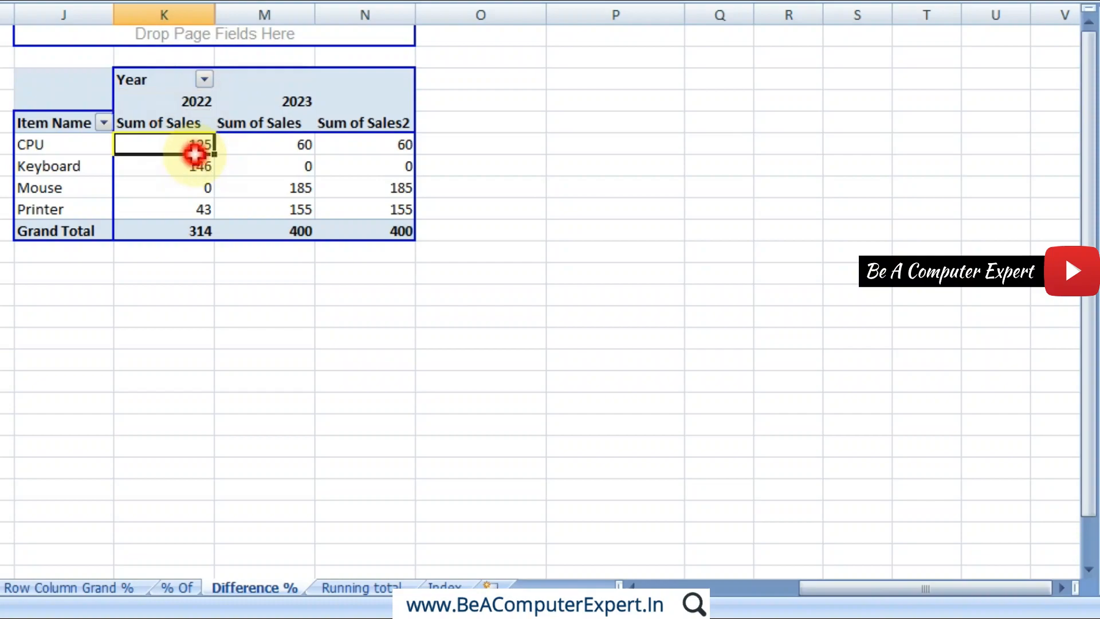
{"action": "left_click", "coordinate": [395, 125]}
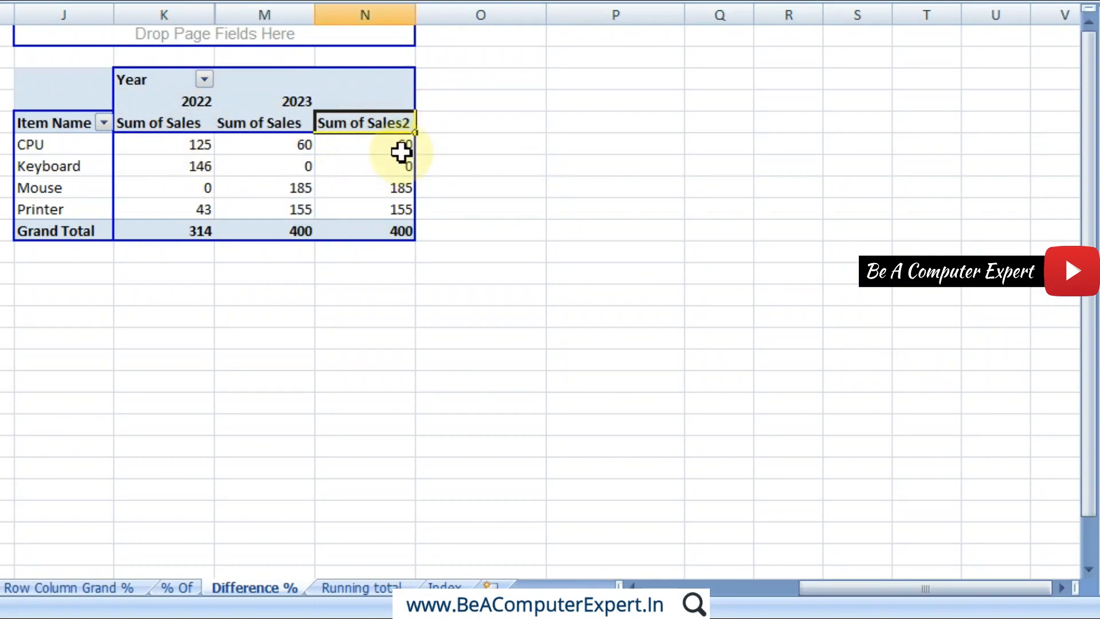
{"action": "left_click", "coordinate": [398, 147]}
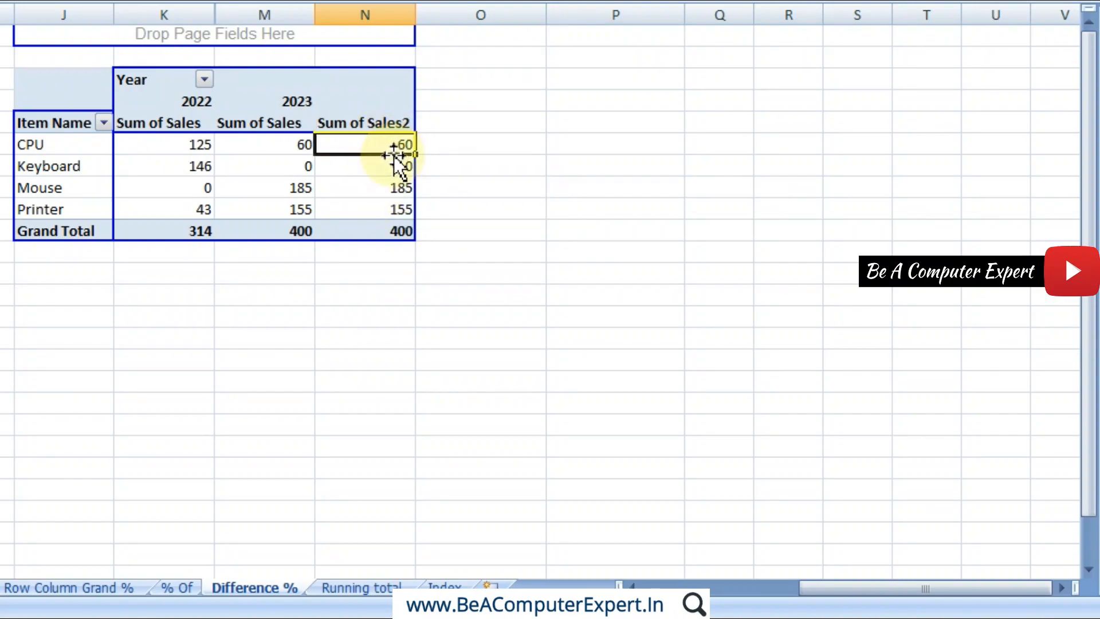
{"action": "right_click", "coordinate": [389, 147]}
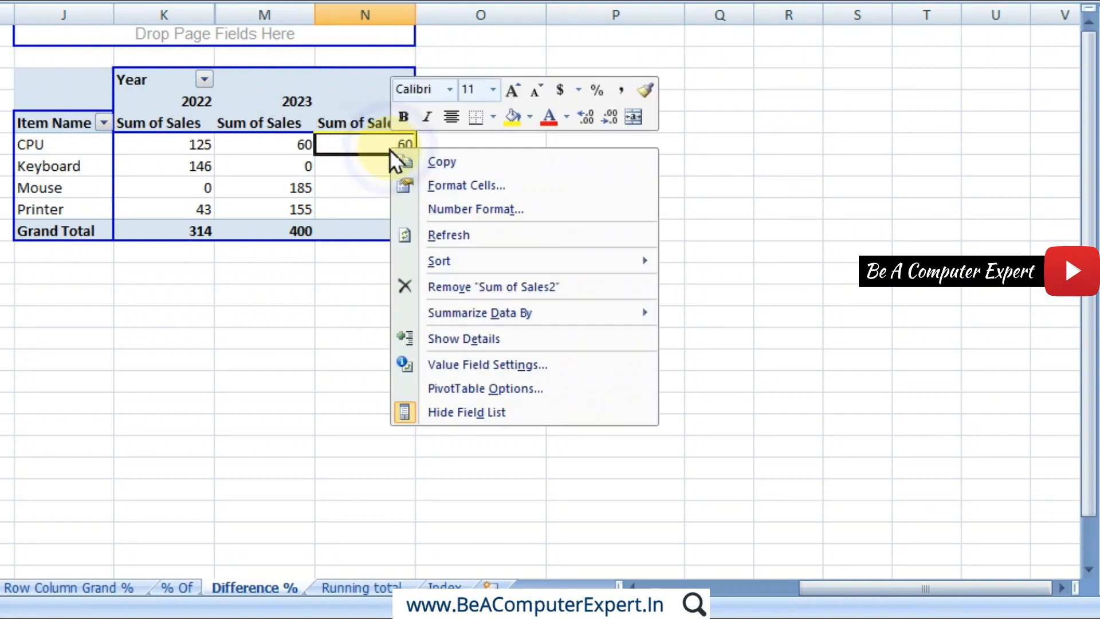
{"action": "left_click", "coordinate": [478, 367]}
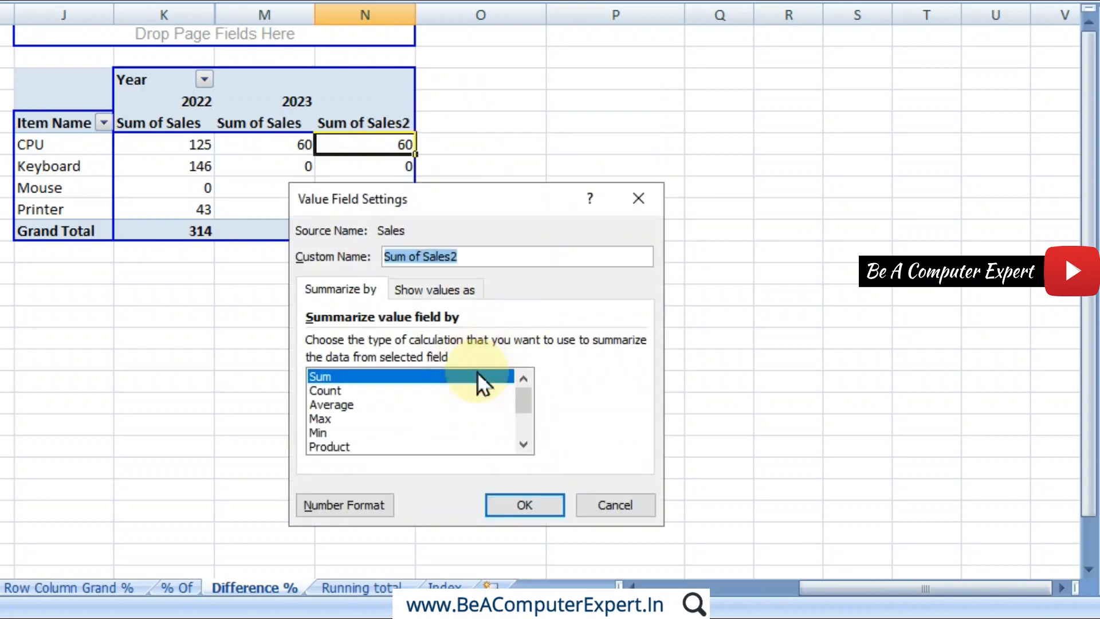
{"action": "left_click", "coordinate": [436, 288]}
{"action": "left_click", "coordinate": [634, 347]}
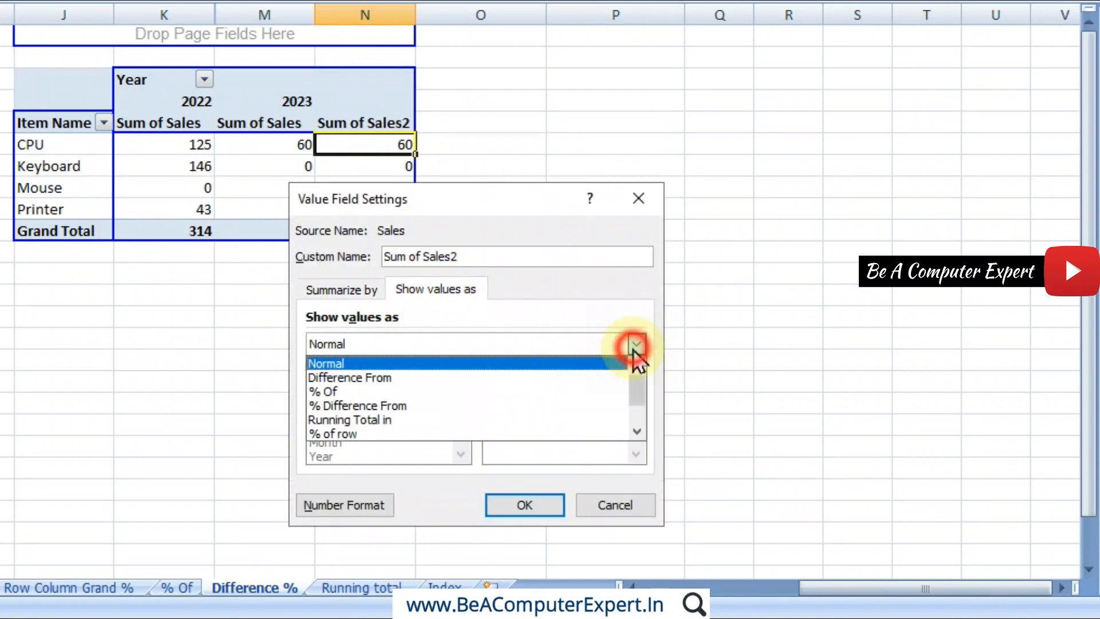
{"action": "left_click", "coordinate": [428, 376]}
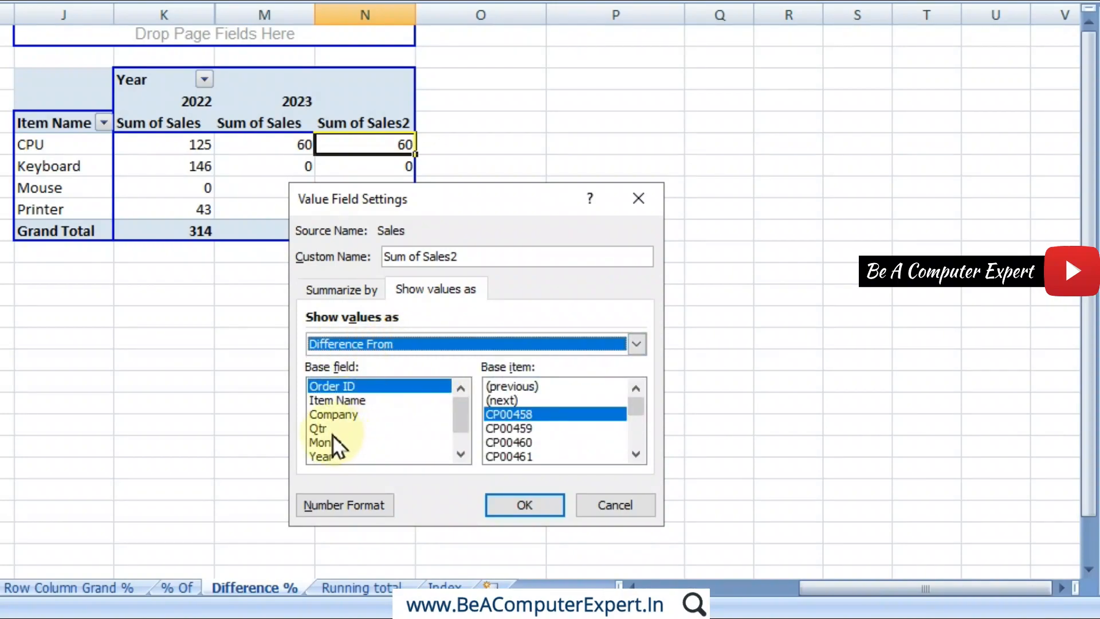
{"action": "left_click", "coordinate": [332, 456]}
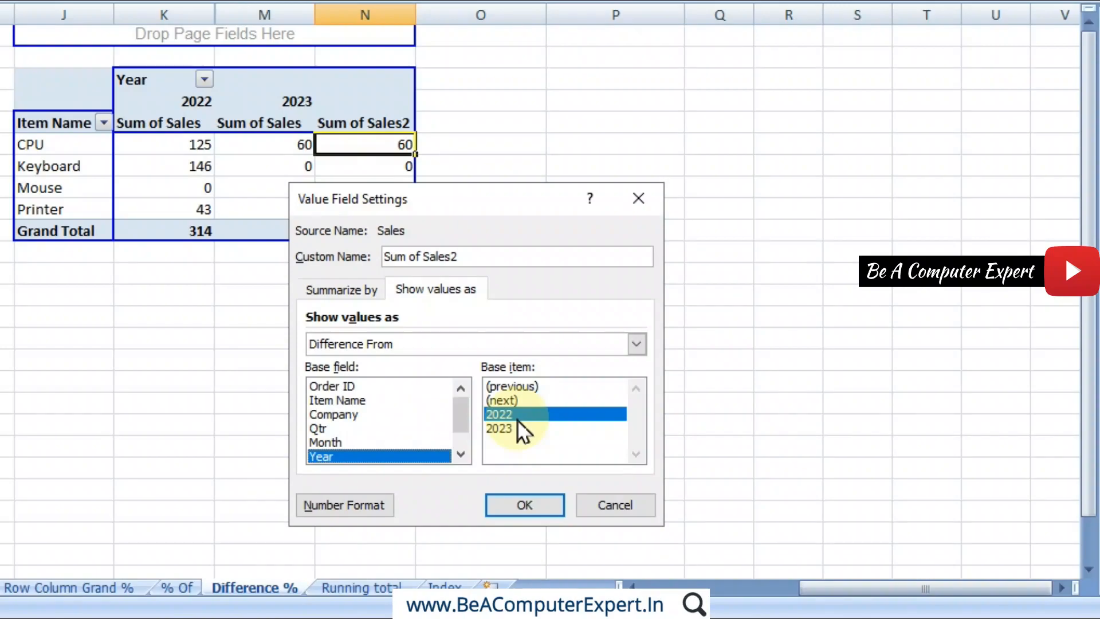
{"action": "left_click", "coordinate": [538, 504]}
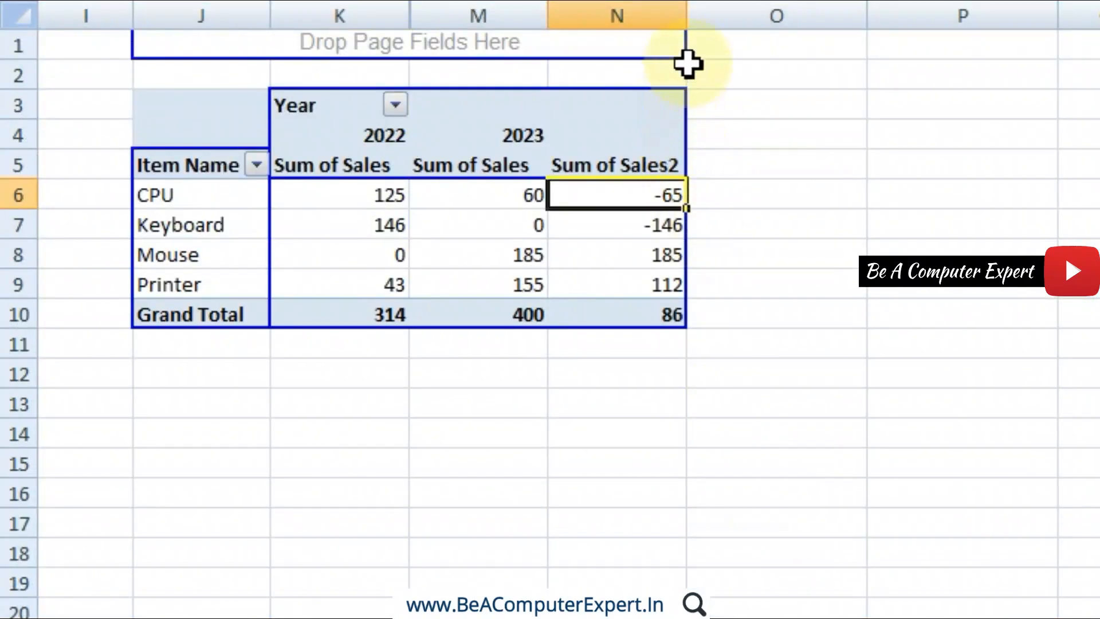
{"action": "left_click_drag", "start_coordinate": [690, 27], "coordinate": [705, 25]}
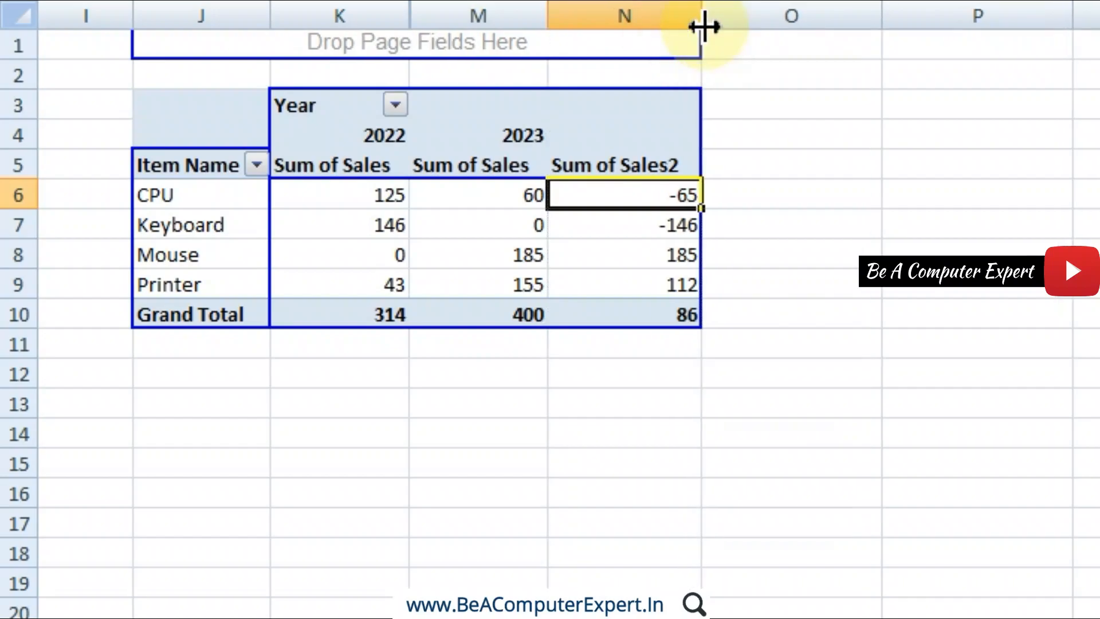
Examine the 2022 and 2023 sales and the Sum of Sales2 differences for the CPU, Keyboard, Mouse, Printer and Grand Total rows
{"action": "left_click", "coordinate": [610, 267]}
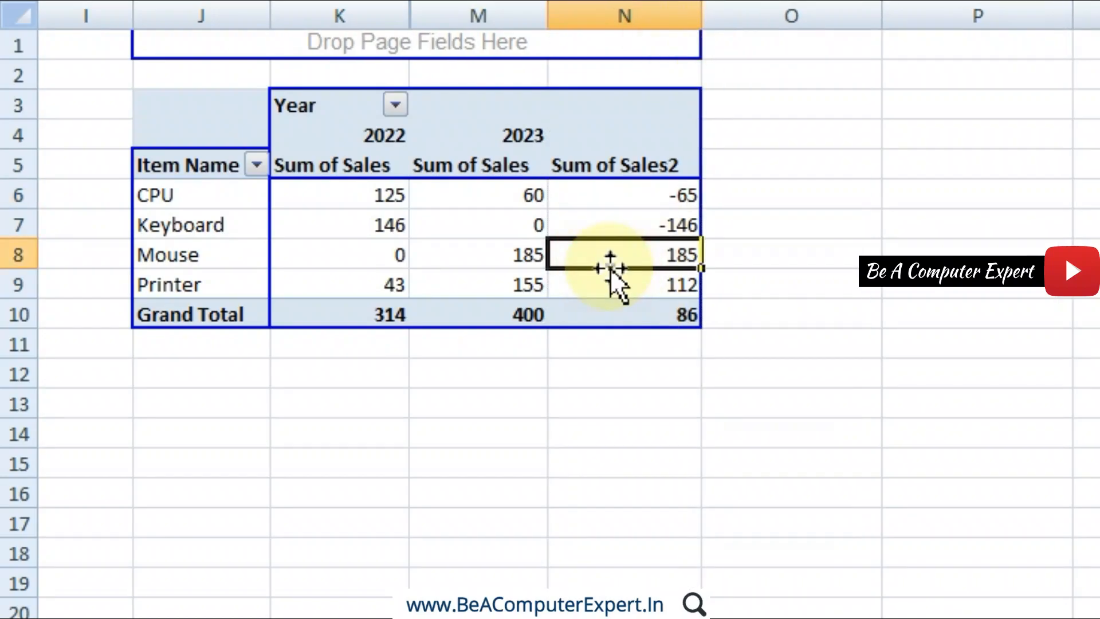
{"action": "left_click", "coordinate": [386, 198]}
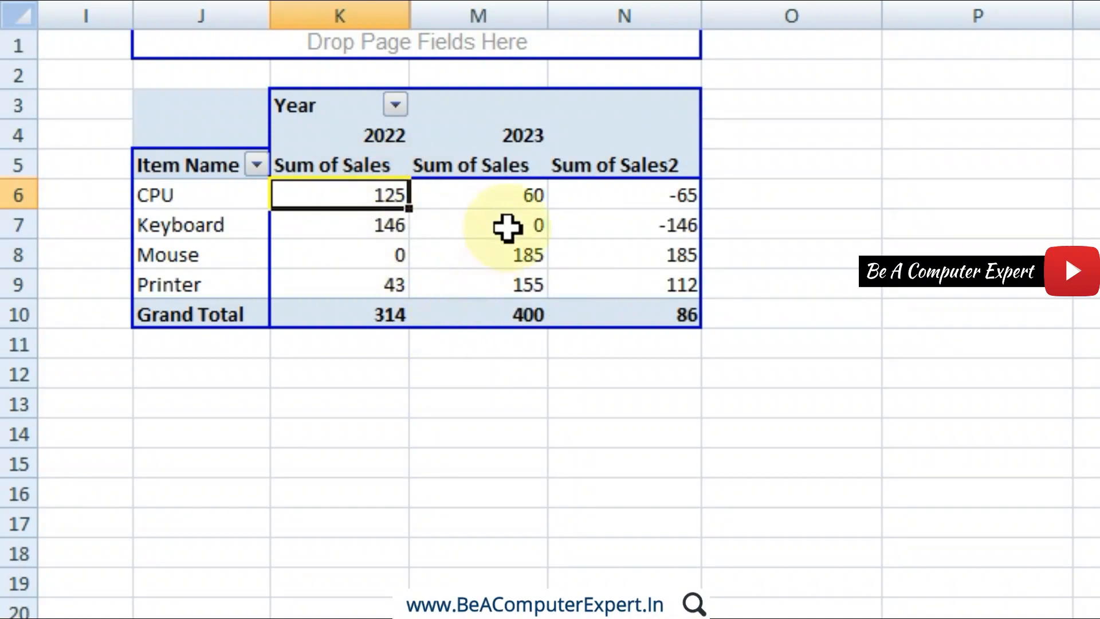
{"action": "left_click", "coordinate": [510, 201]}
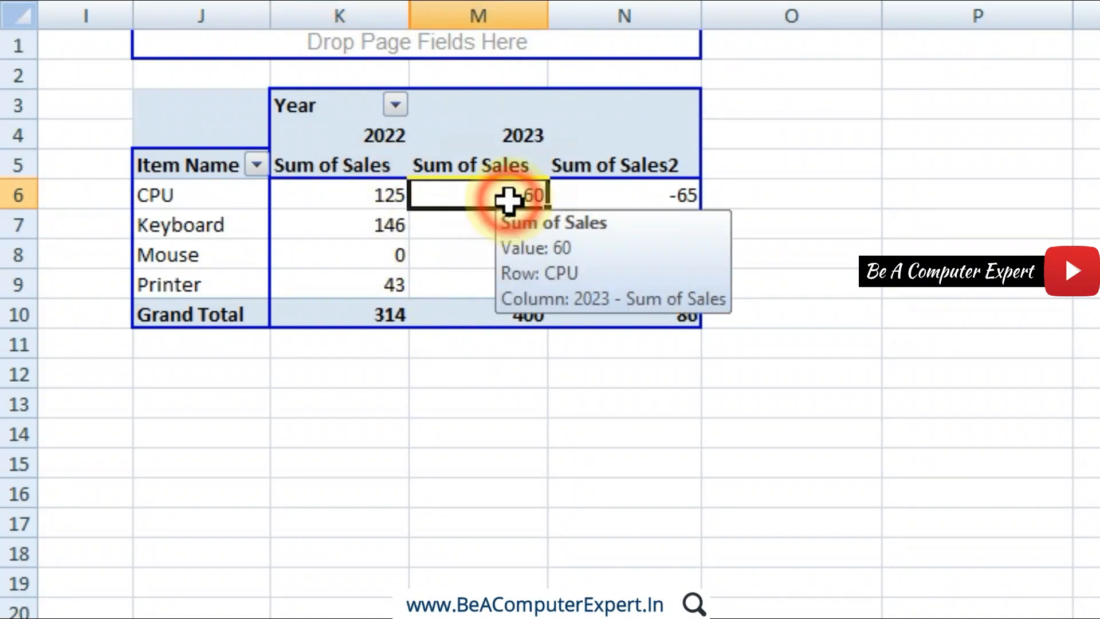
{"action": "left_click", "coordinate": [629, 204]}
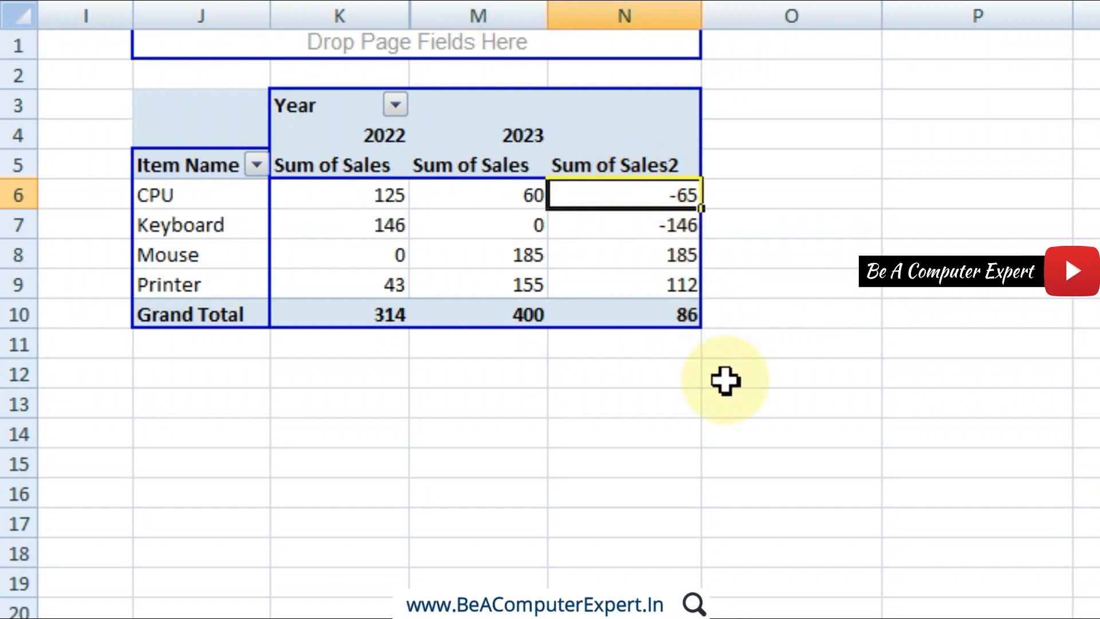
{"action": "left_click", "coordinate": [381, 227]}
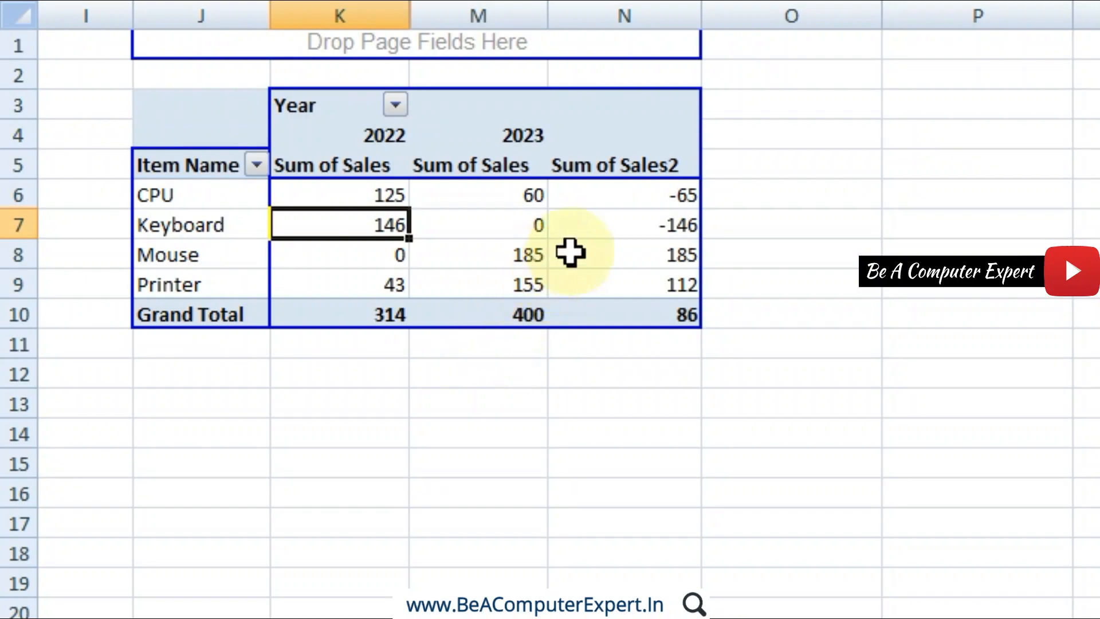
{"action": "left_click", "coordinate": [633, 232]}
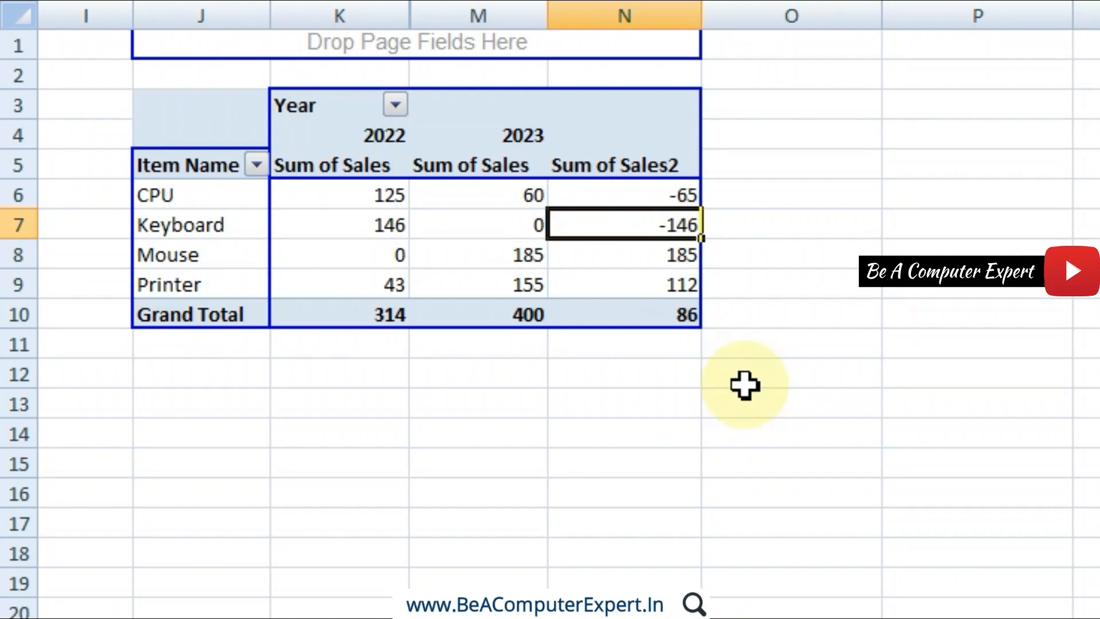
{"action": "mouse_move", "coordinate": [340, 264]}
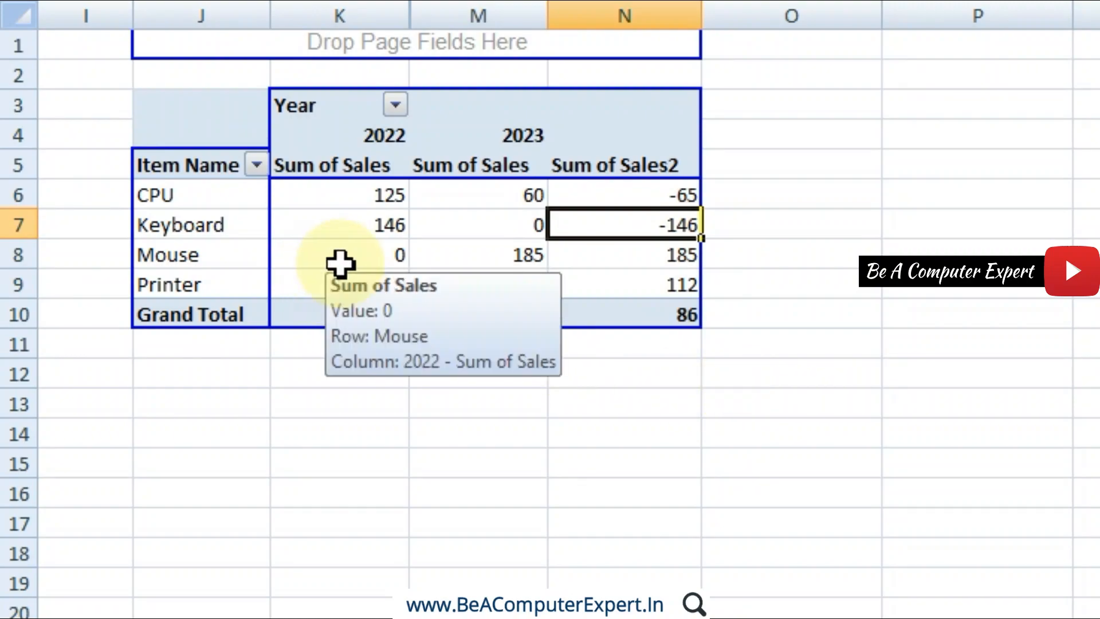
{"action": "left_click", "coordinate": [352, 287]}
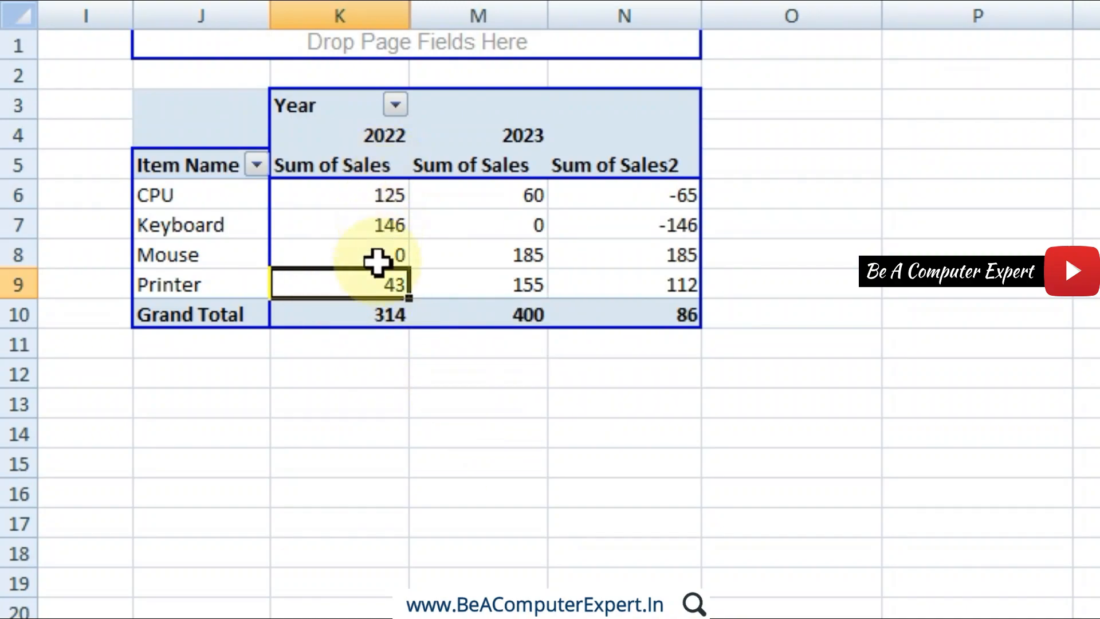
{"action": "mouse_move", "coordinate": [315, 288]}
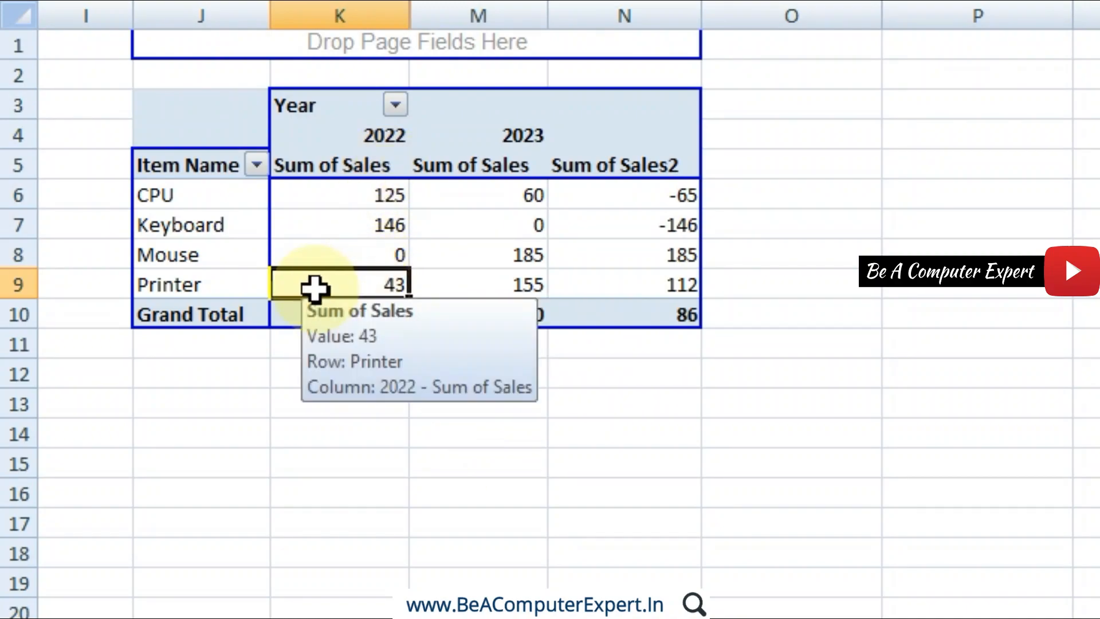
{"action": "left_click", "coordinate": [496, 290]}
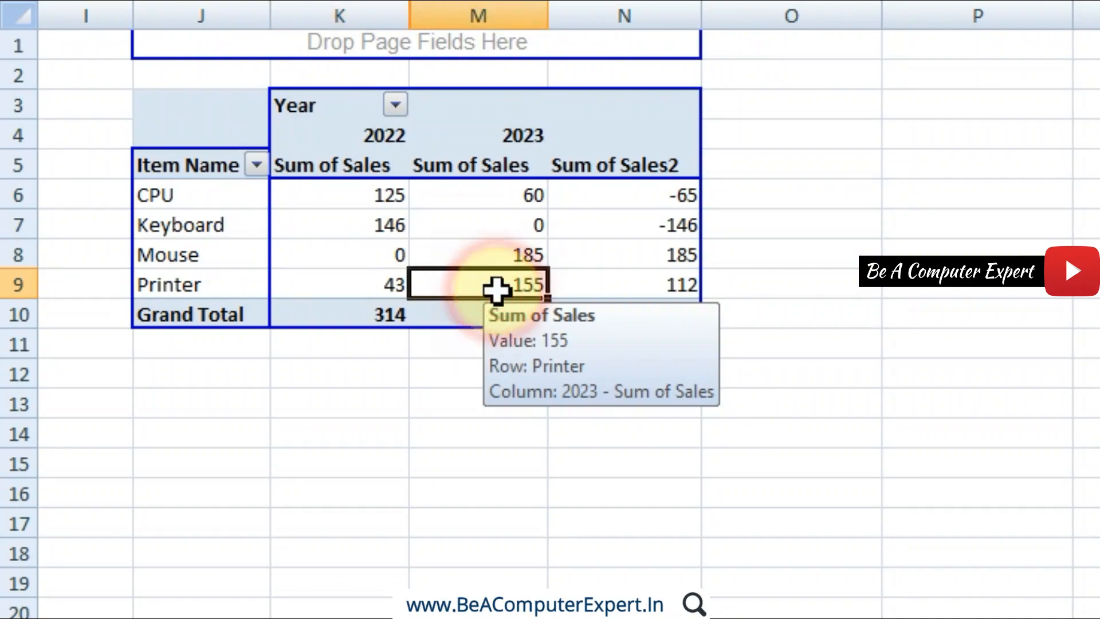
{"action": "left_click", "coordinate": [634, 287]}
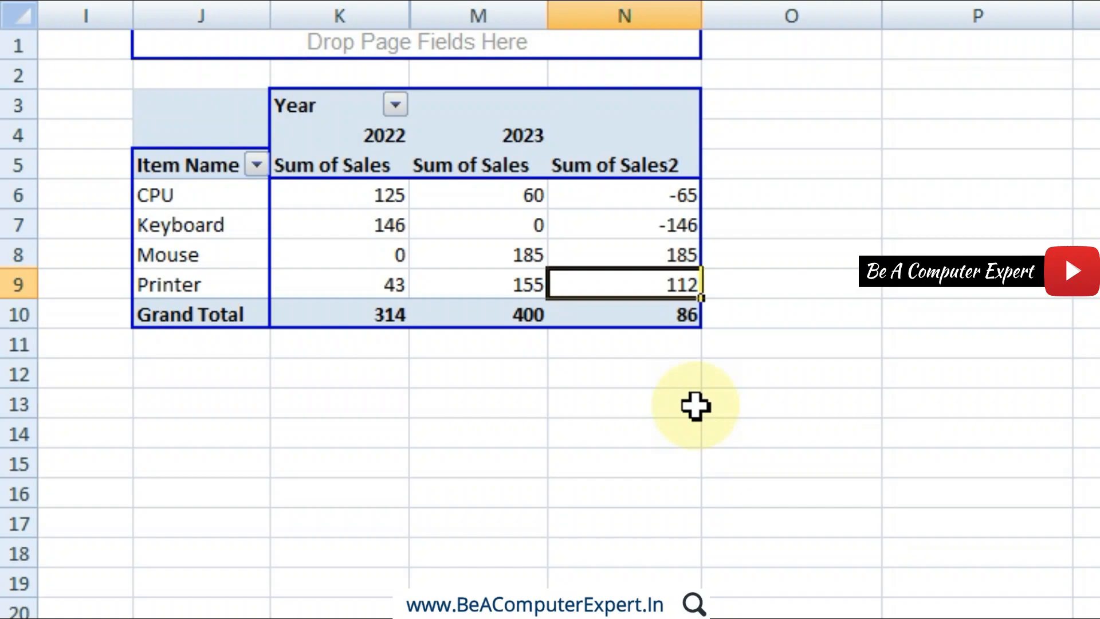
{"action": "left_click", "coordinate": [659, 198]}
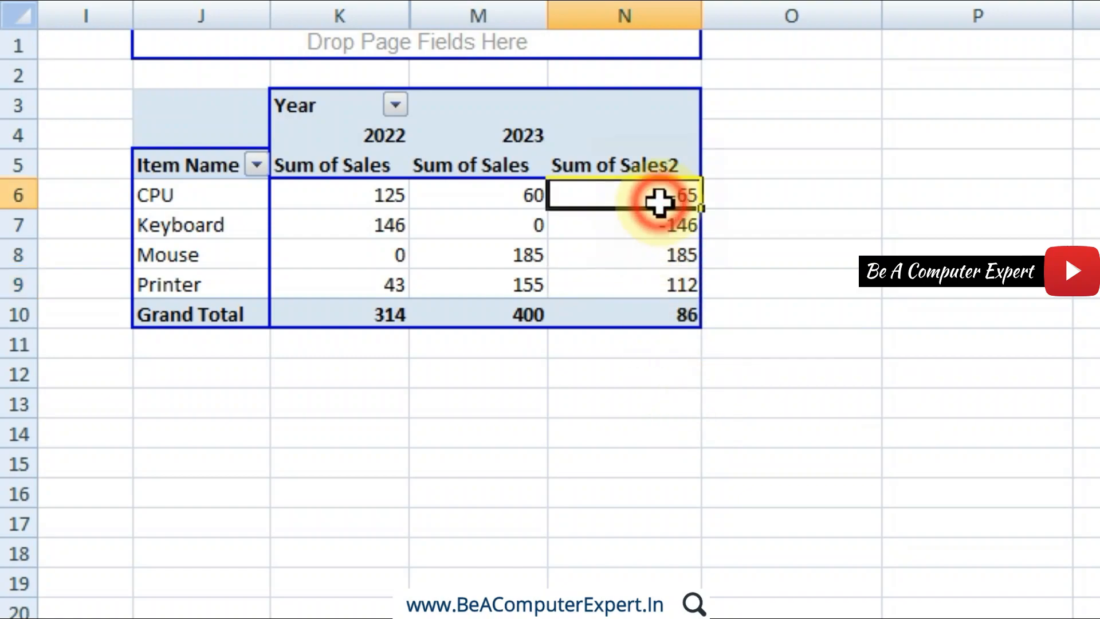
{"action": "mouse_move", "coordinate": [647, 315]}
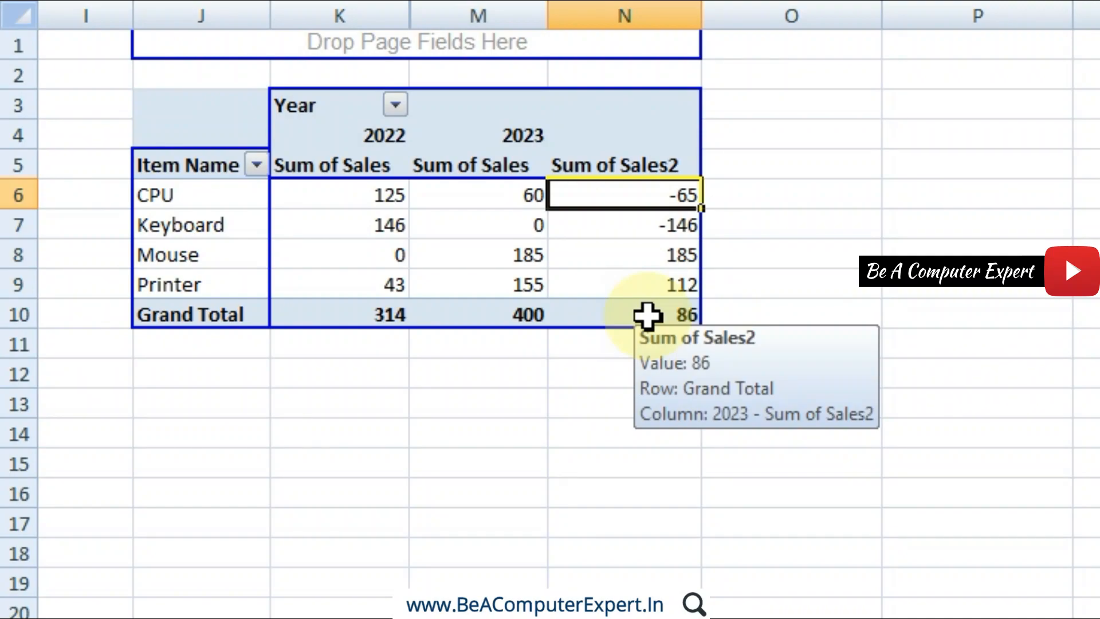
Add the Sales field to the pivot table's values a third time and hide worksheet column M, the repeated 2022 sales column
{"action": "left_click", "coordinate": [640, 279]}
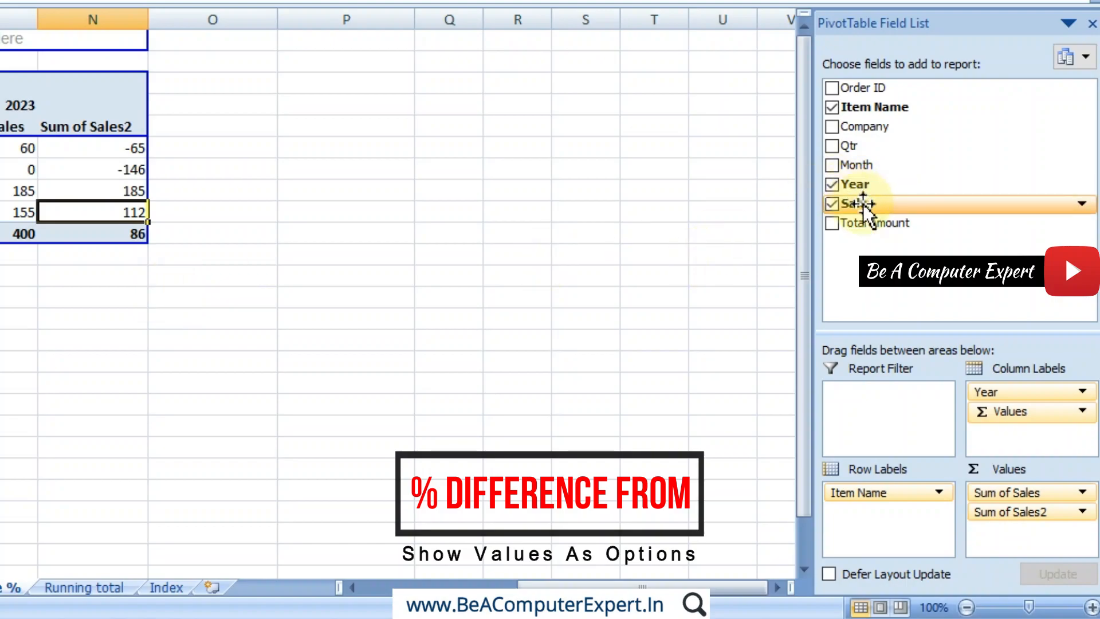
{"action": "left_click_drag", "start_coordinate": [863, 204], "coordinate": [1005, 534]}
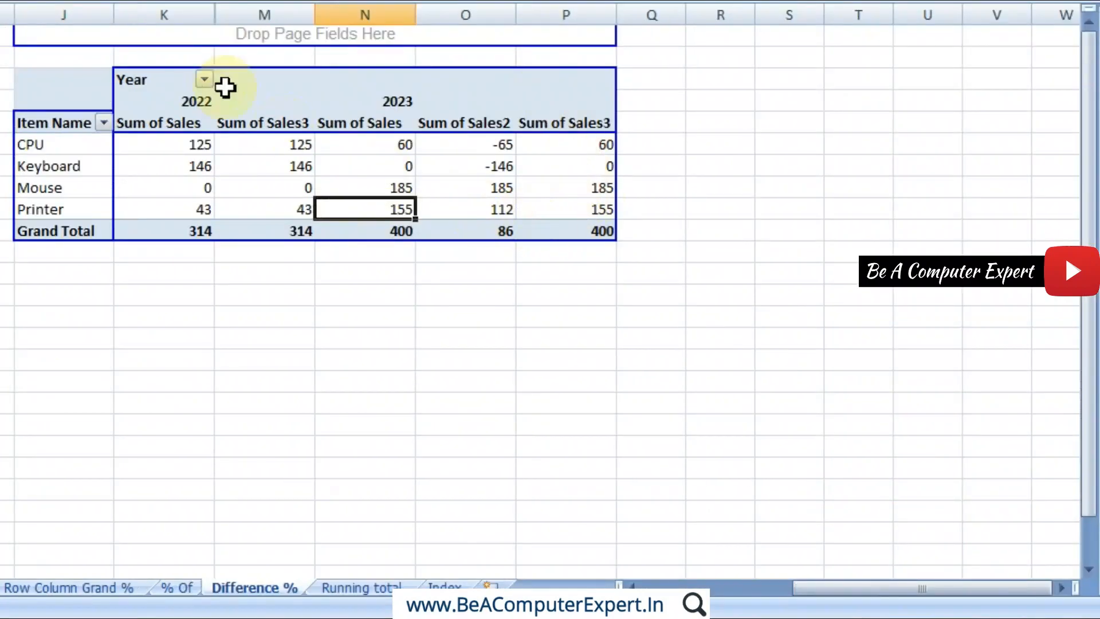
{"action": "left_click", "coordinate": [268, 11]}
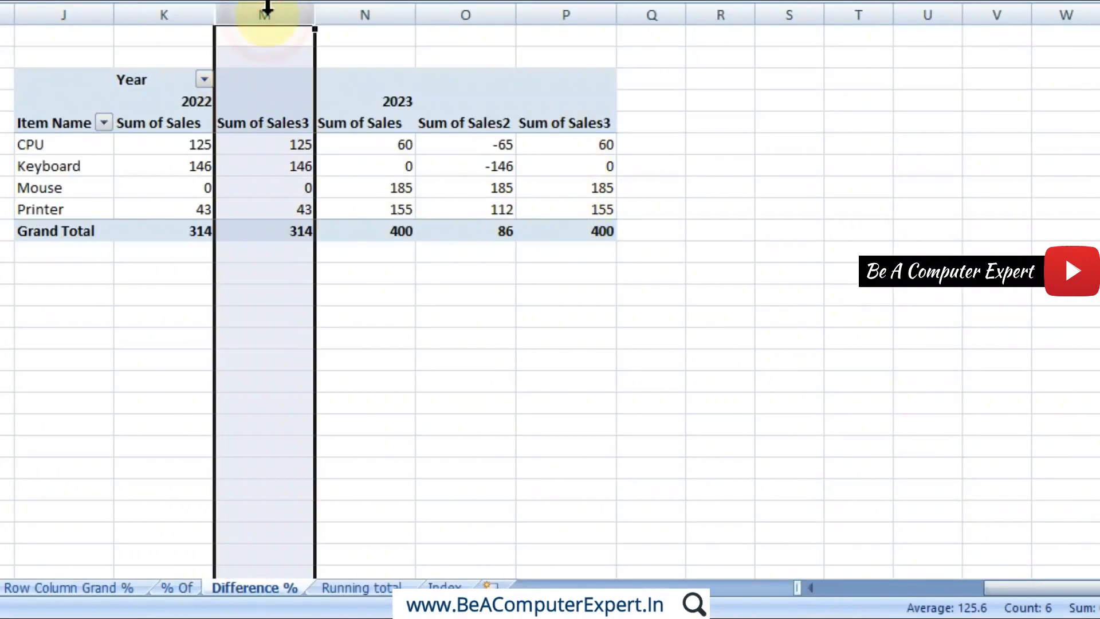
{"action": "right_click", "coordinate": [269, 15]}
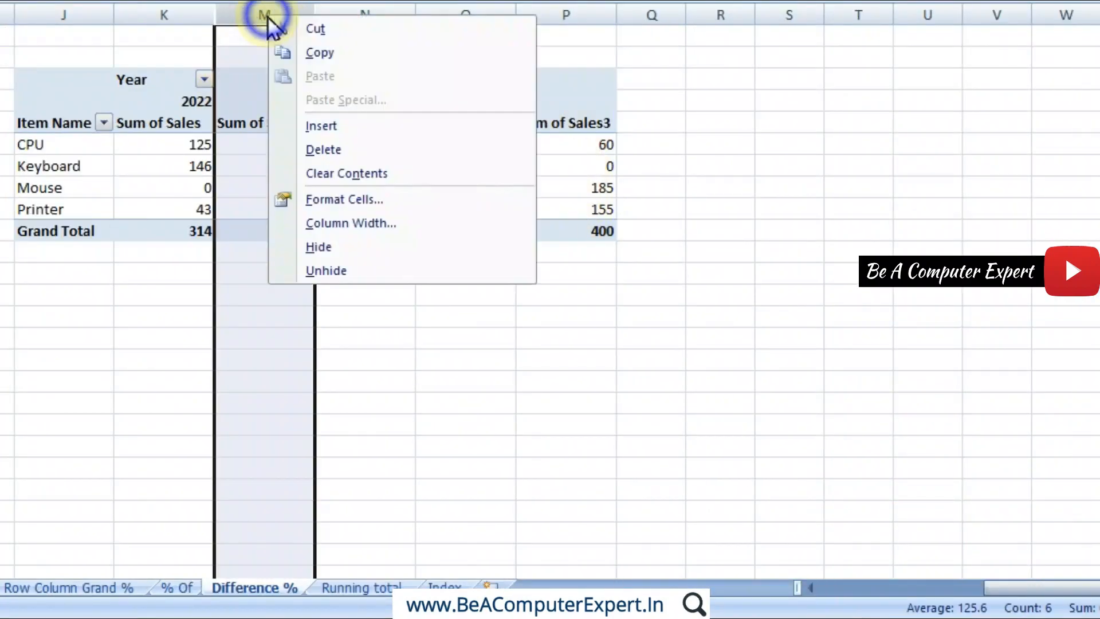
{"action": "left_click", "coordinate": [338, 254]}
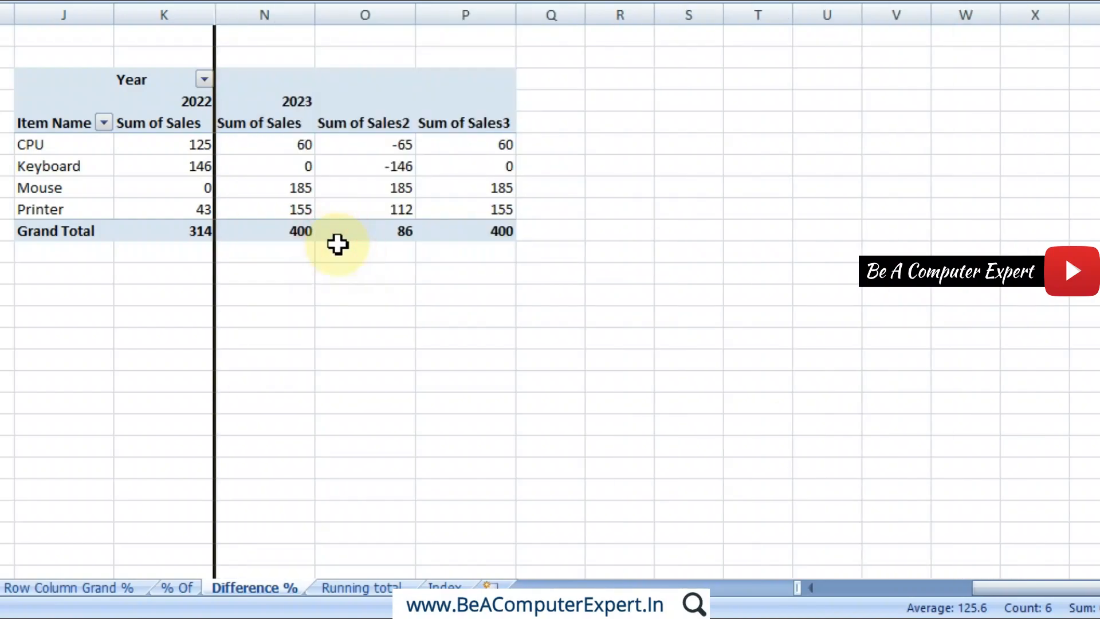
Show the Sum of Sales3 values as % Difference From with base field Year and base item 2022
{"action": "left_click", "coordinate": [459, 142]}
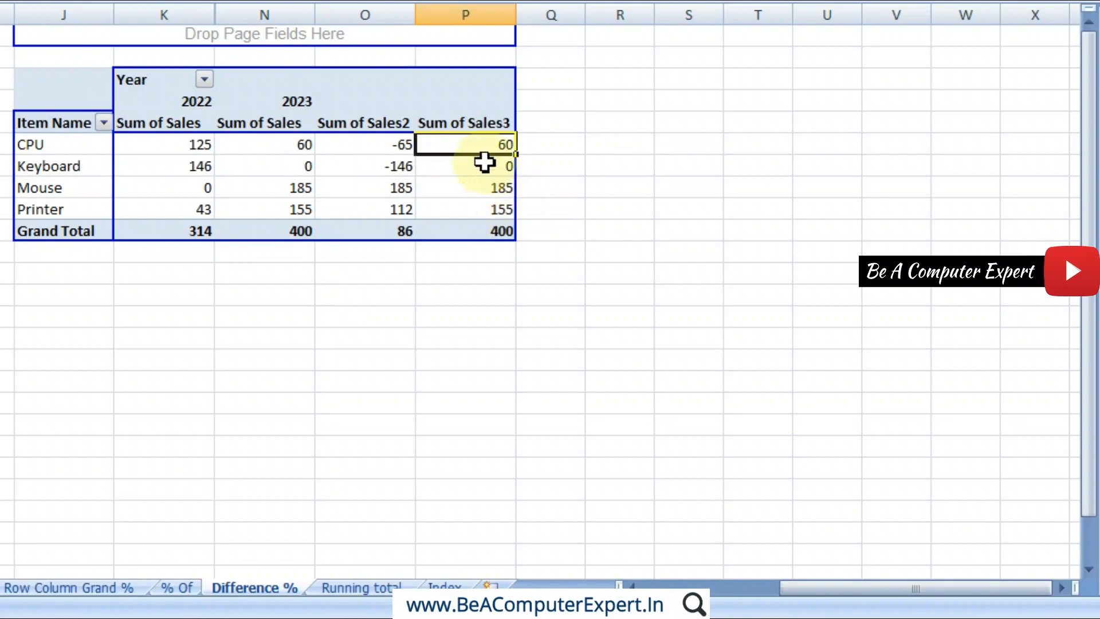
{"action": "right_click", "coordinate": [483, 146]}
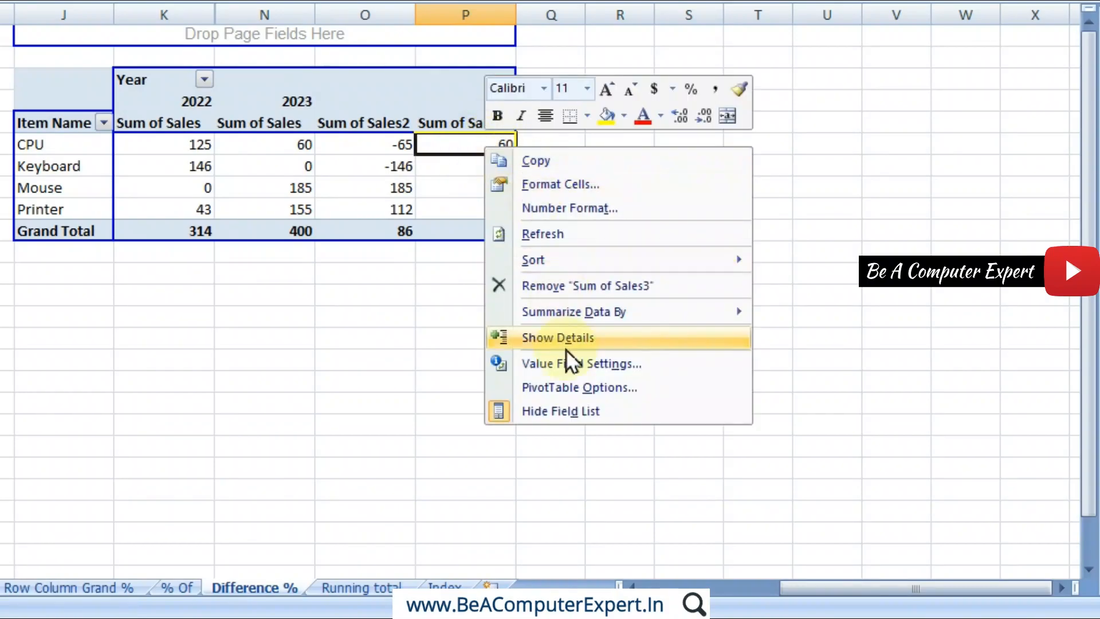
{"action": "left_click", "coordinate": [562, 367]}
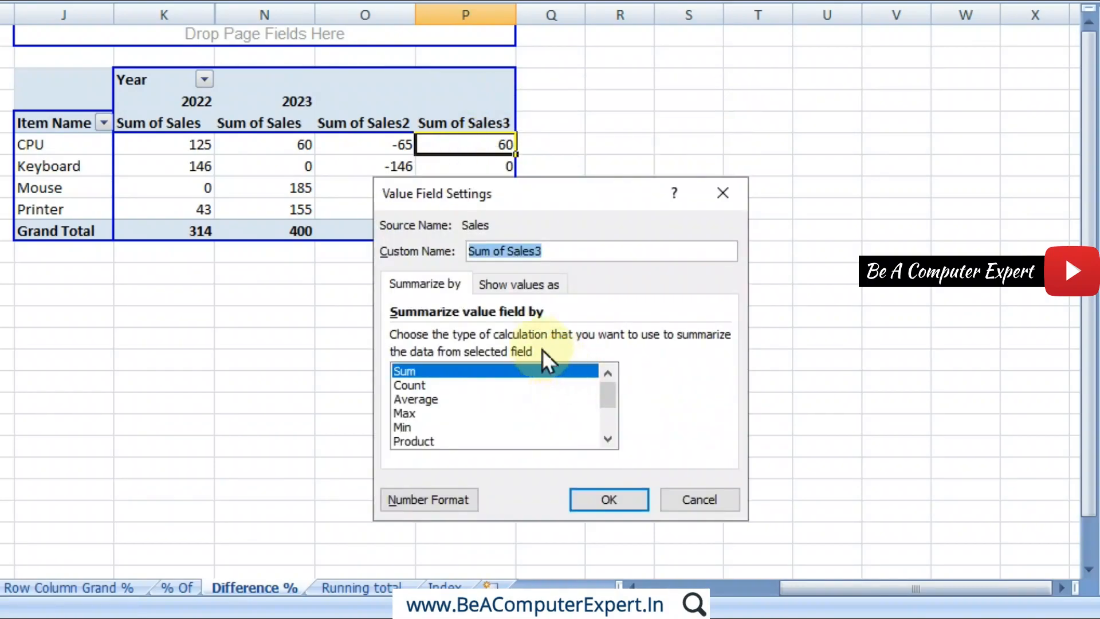
{"action": "left_click", "coordinate": [517, 284]}
{"action": "left_click", "coordinate": [474, 340]}
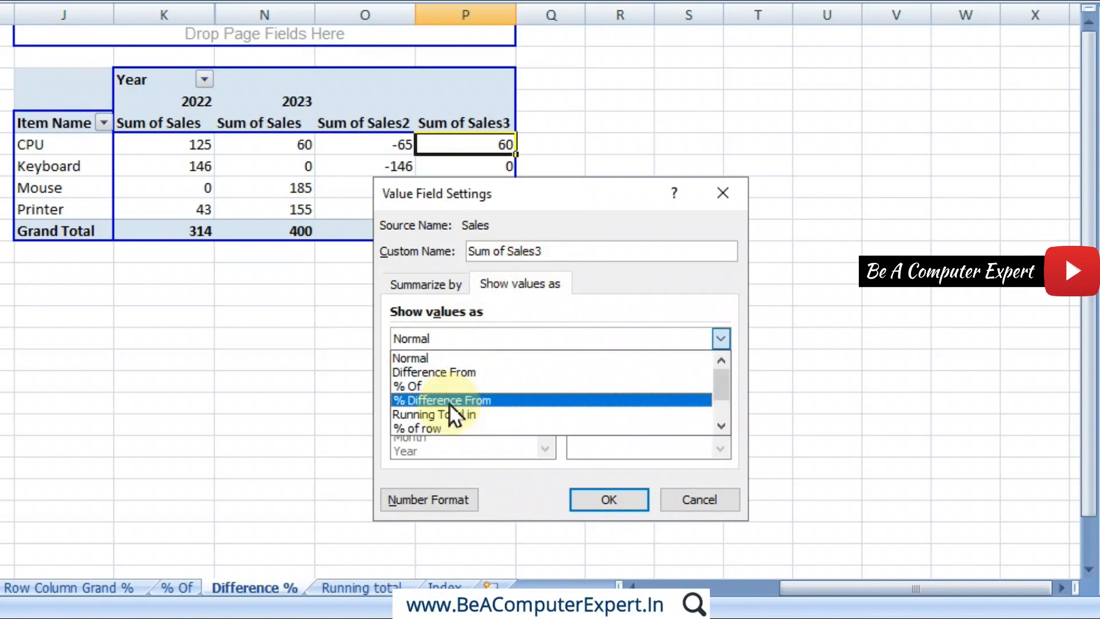
{"action": "left_click", "coordinate": [449, 400]}
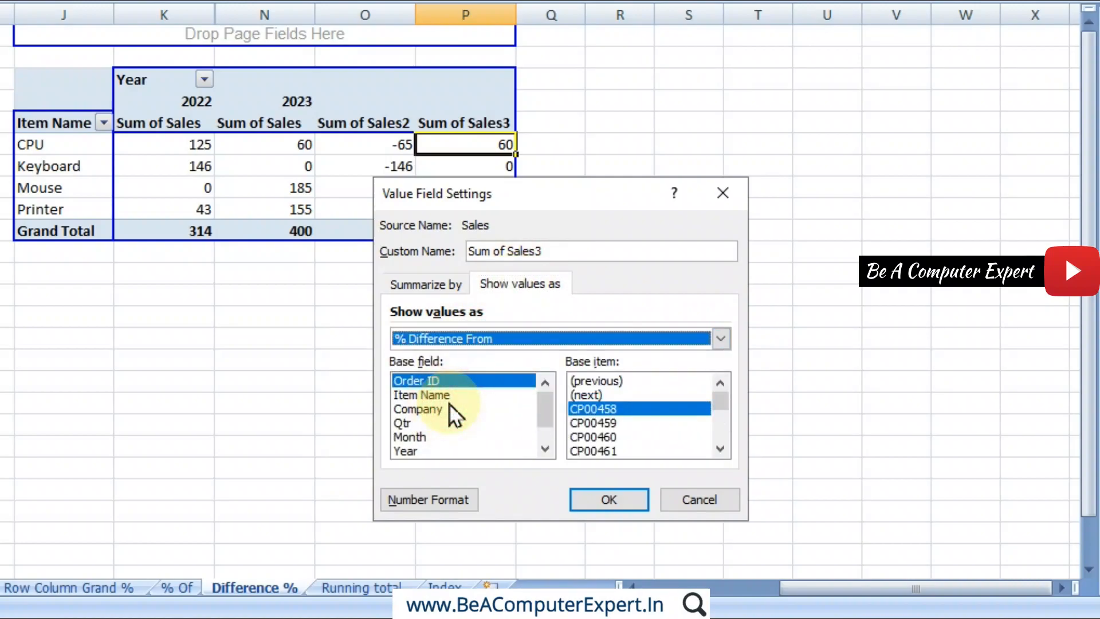
{"action": "left_click", "coordinate": [423, 452]}
{"action": "left_click", "coordinate": [615, 408]}
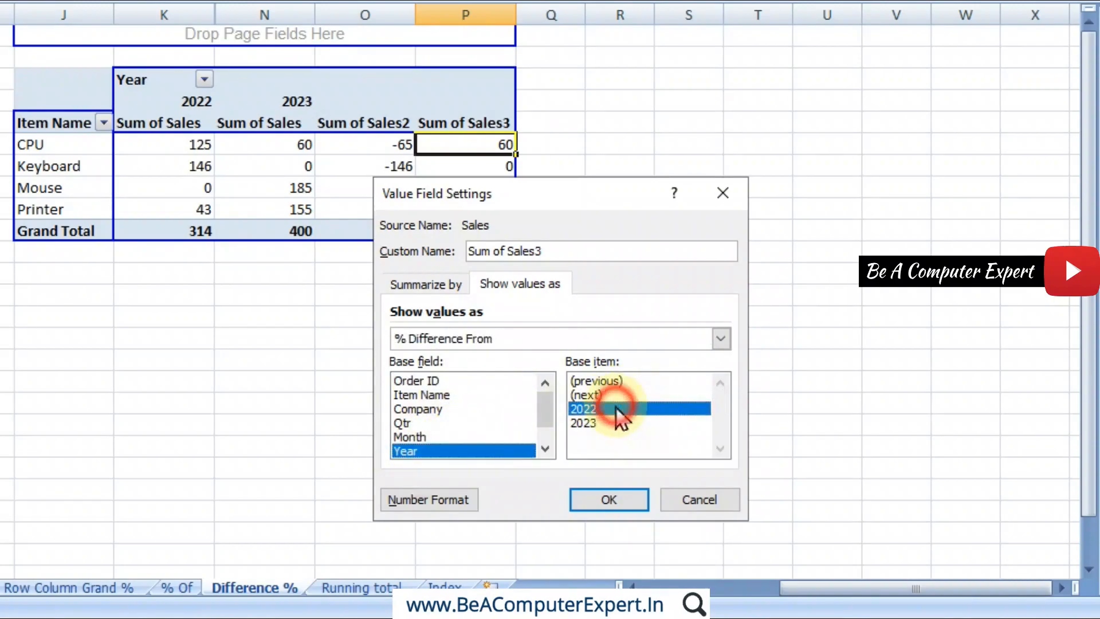
{"action": "left_click", "coordinate": [617, 494]}
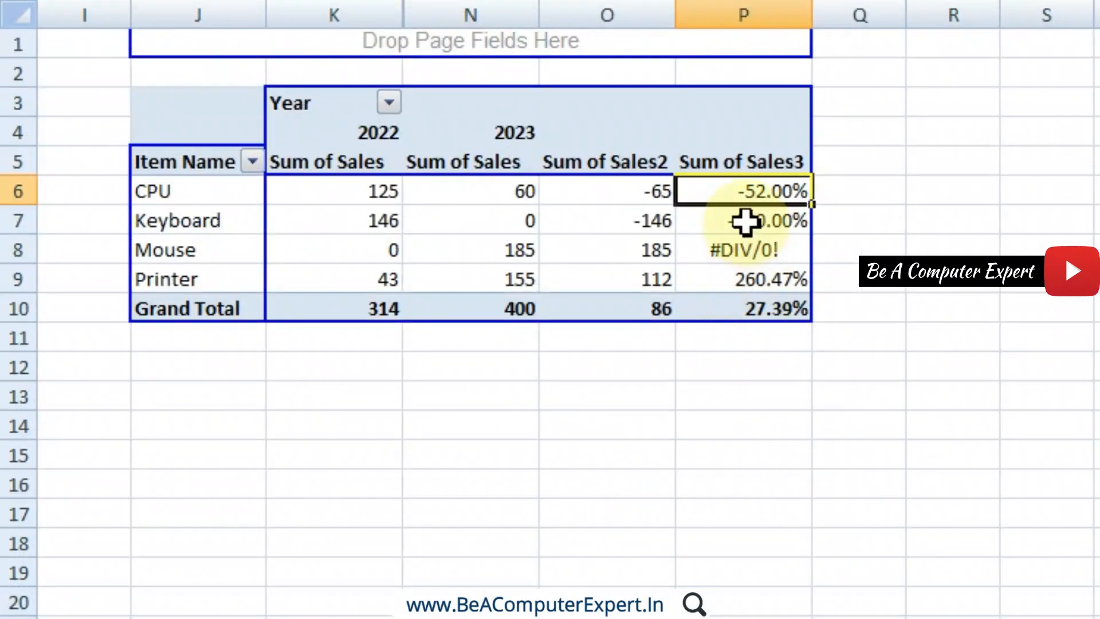
Examine the Sum of Sales3 percentages for CPU and Mouse against their 2022 and 2023 sales, and the Sum of Sales2 differences
{"action": "mouse_move", "coordinate": [749, 213]}
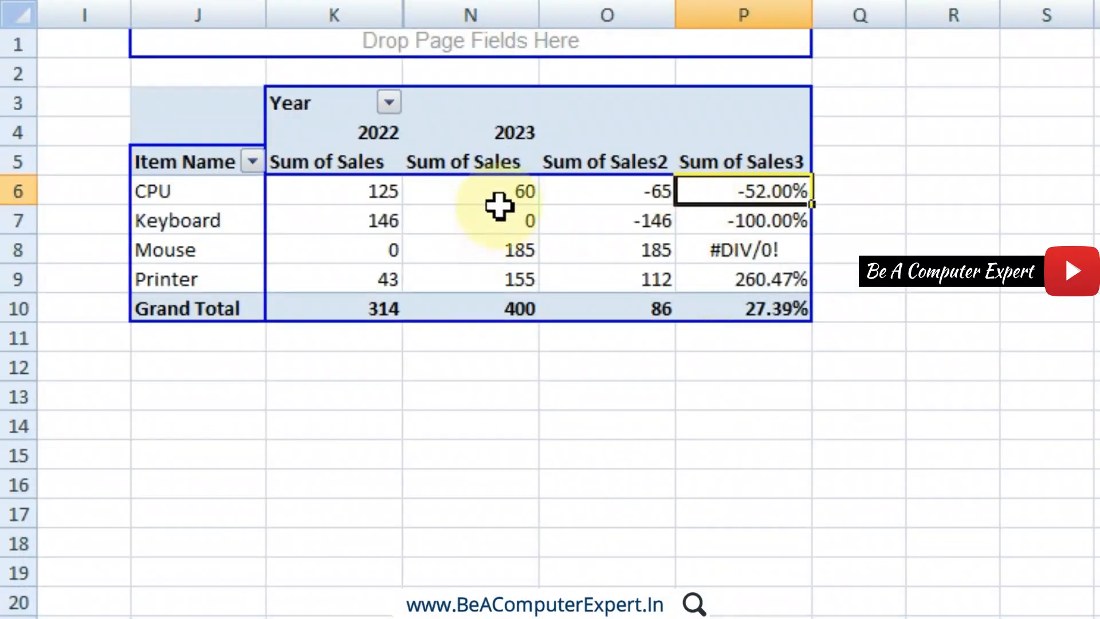
{"action": "left_click", "coordinate": [503, 195]}
{"action": "left_click", "coordinate": [366, 191]}
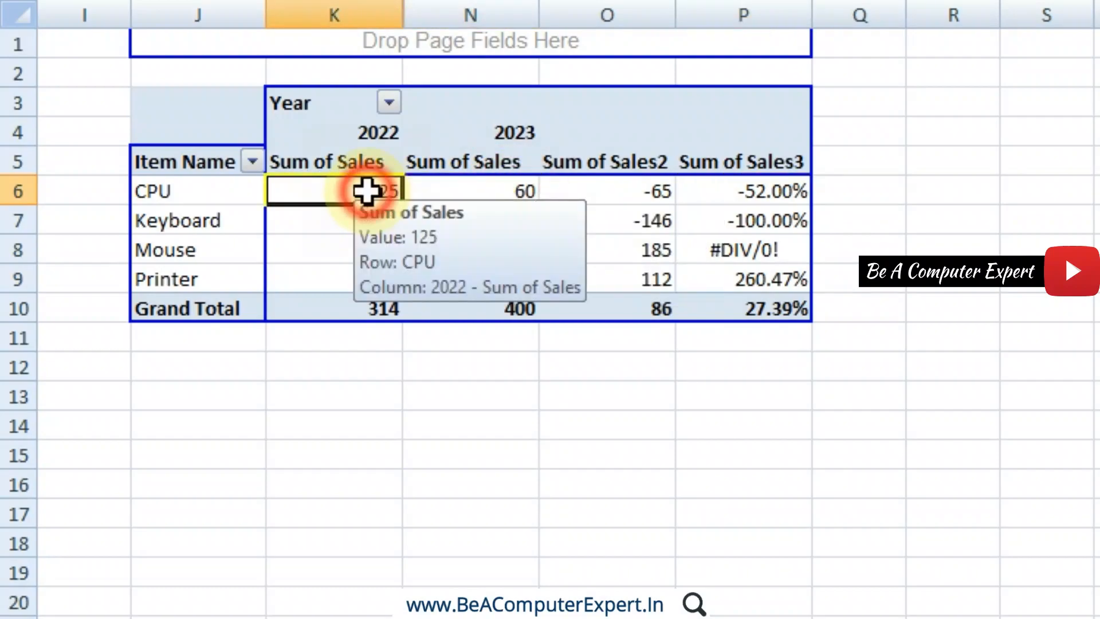
{"action": "left_click", "coordinate": [747, 194]}
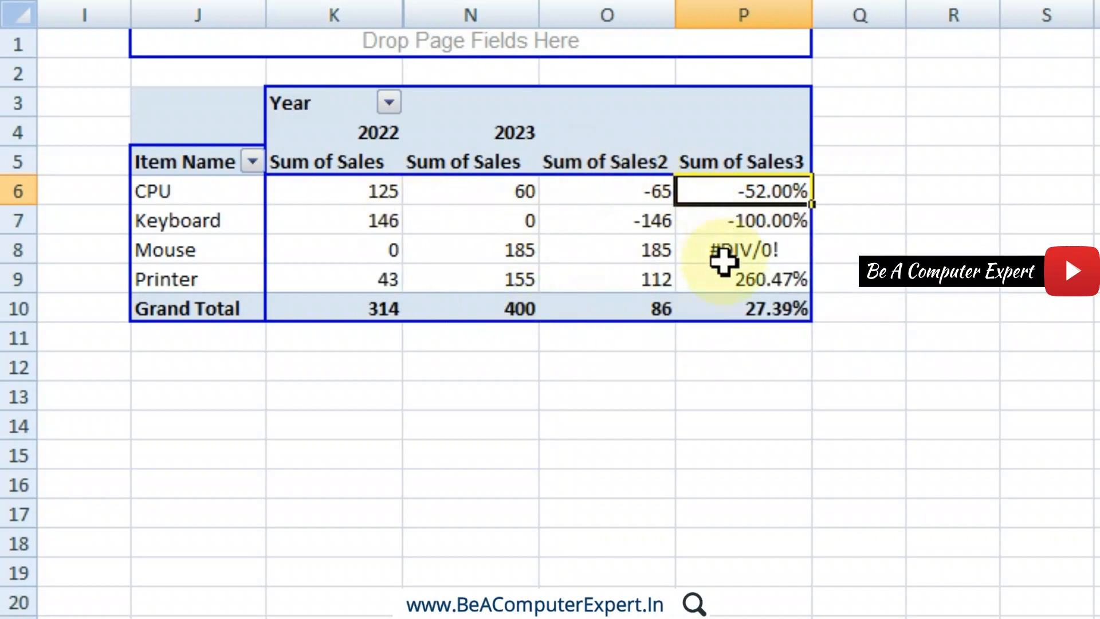
{"action": "left_click", "coordinate": [764, 252]}
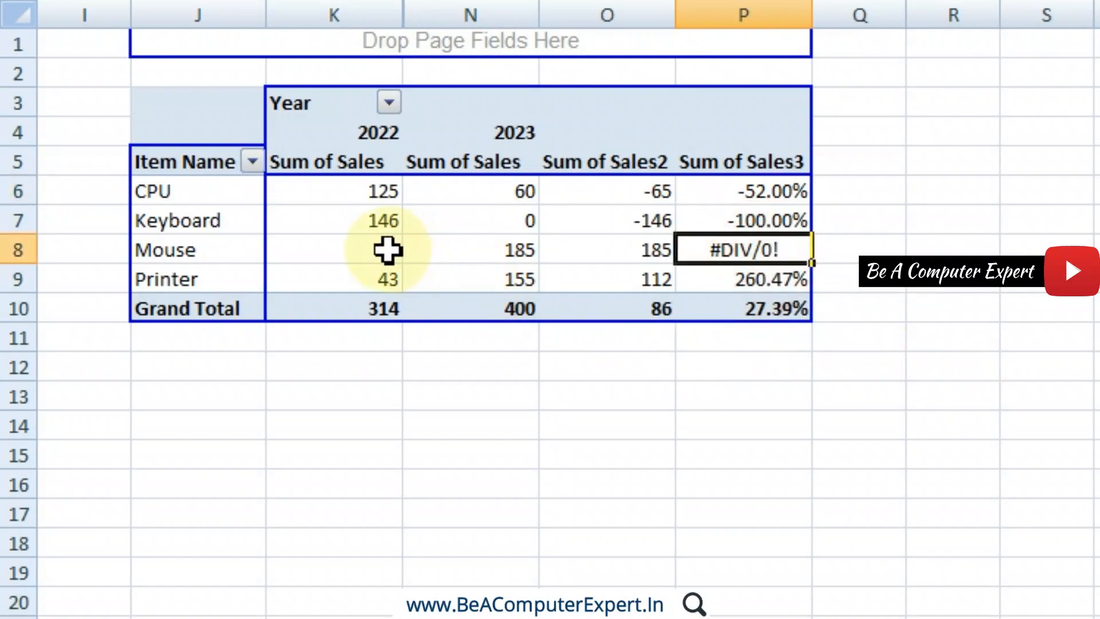
{"action": "left_click", "coordinate": [388, 250]}
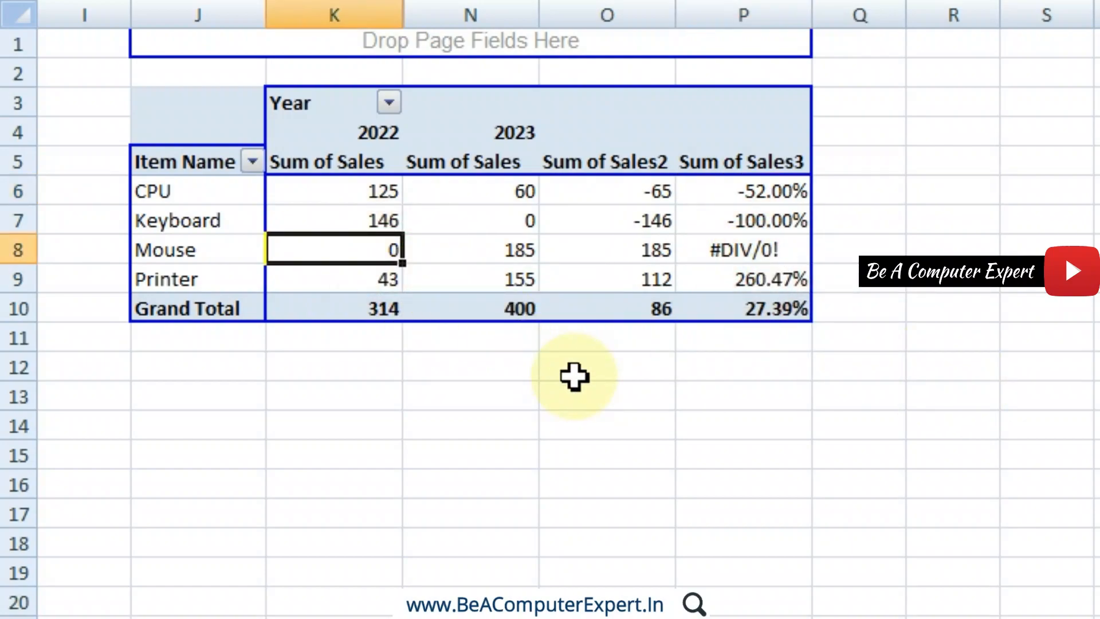
{"action": "left_click", "coordinate": [516, 251]}
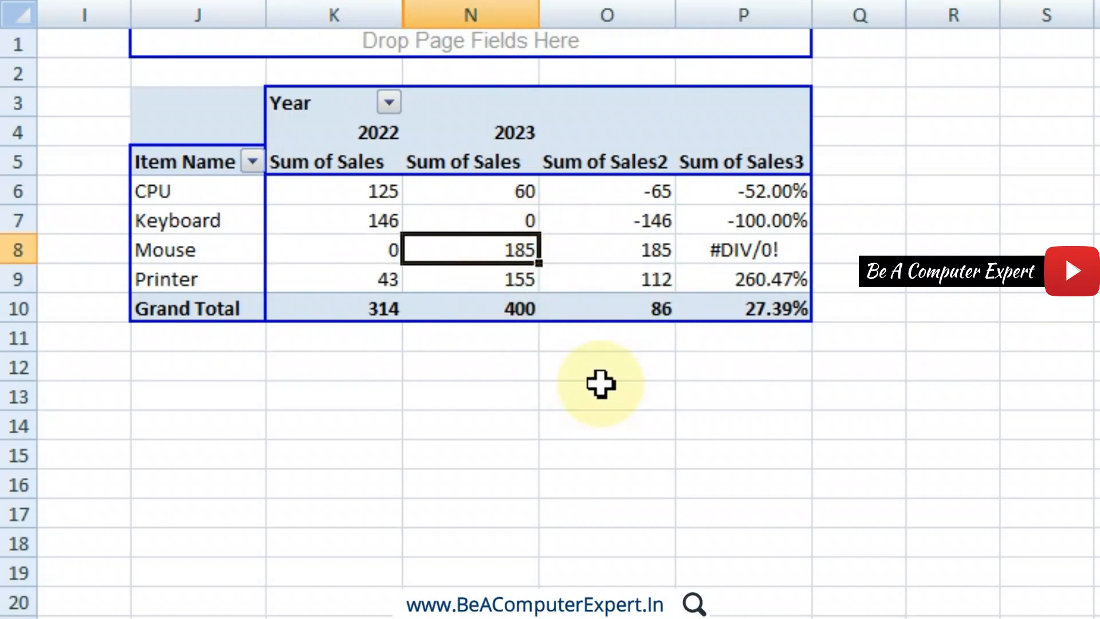
{"action": "left_click", "coordinate": [797, 252]}
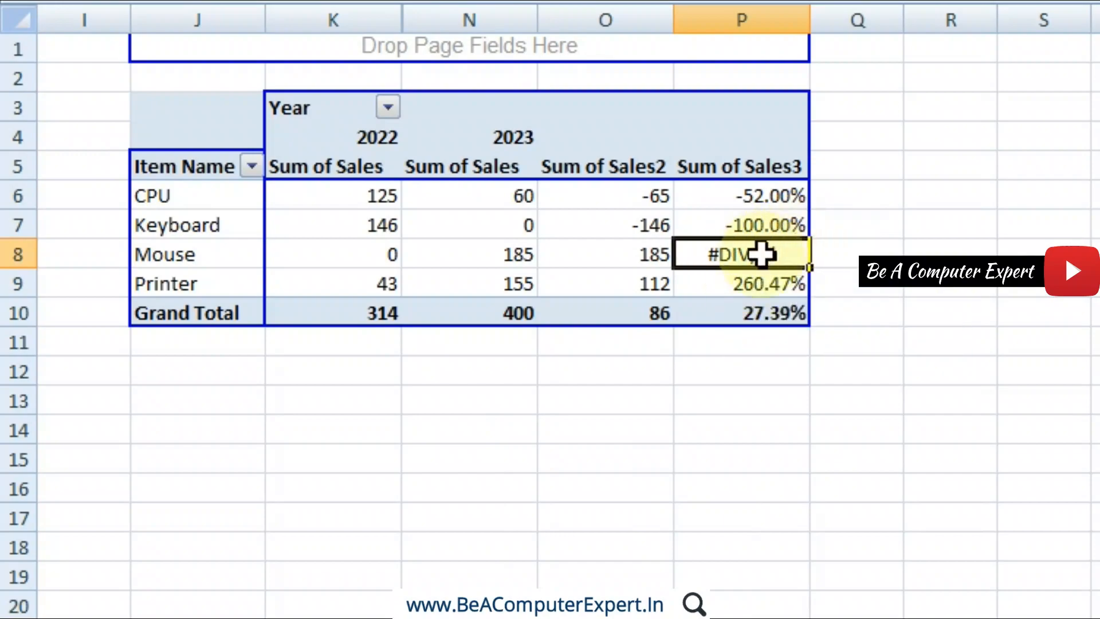
{"action": "mouse_move", "coordinate": [791, 260]}
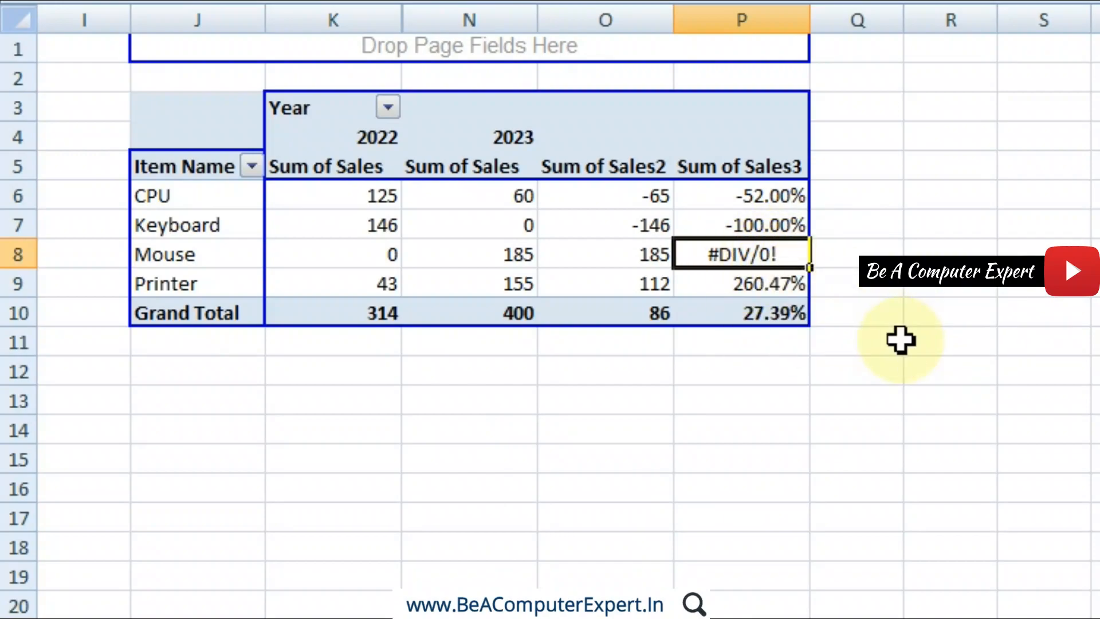
{"action": "left_click", "coordinate": [355, 252]}
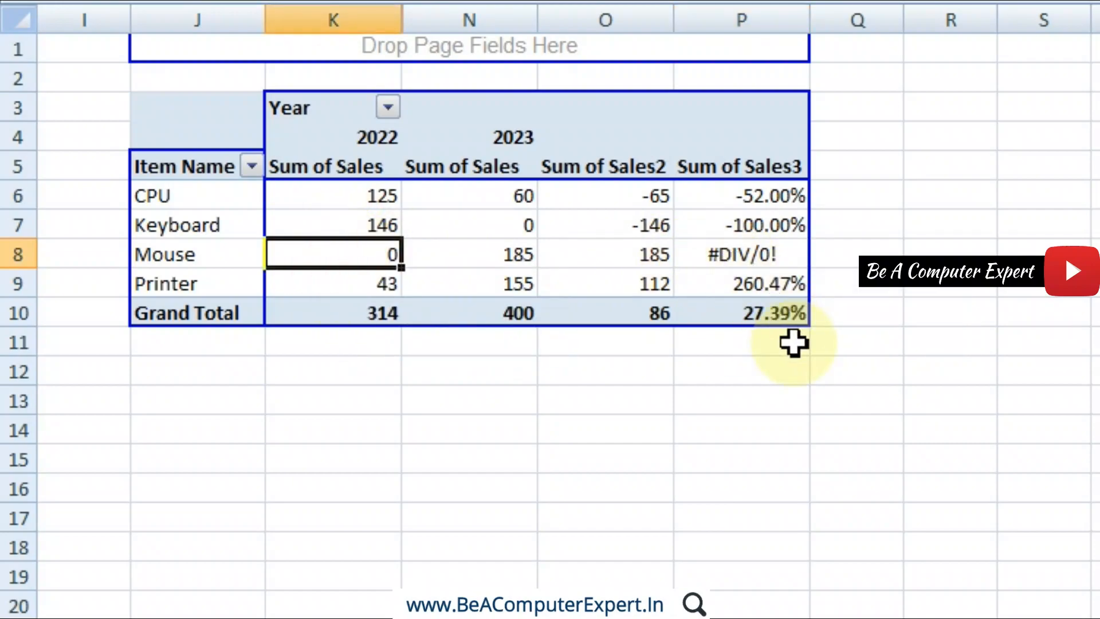
{"action": "left_click_drag", "start_coordinate": [629, 196], "coordinate": [630, 286]}
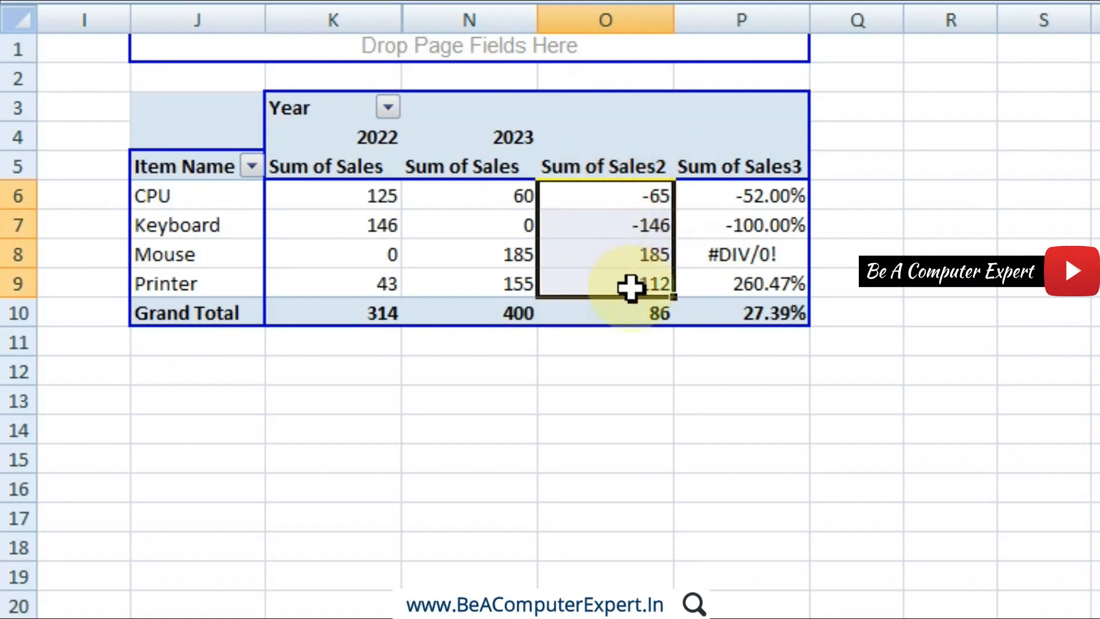
Examine the Sum of Sales3 percentages, comparing Printer's 2022 and 2023 sales with its percentage difference
{"action": "left_click_drag", "start_coordinate": [783, 189], "coordinate": [786, 301]}
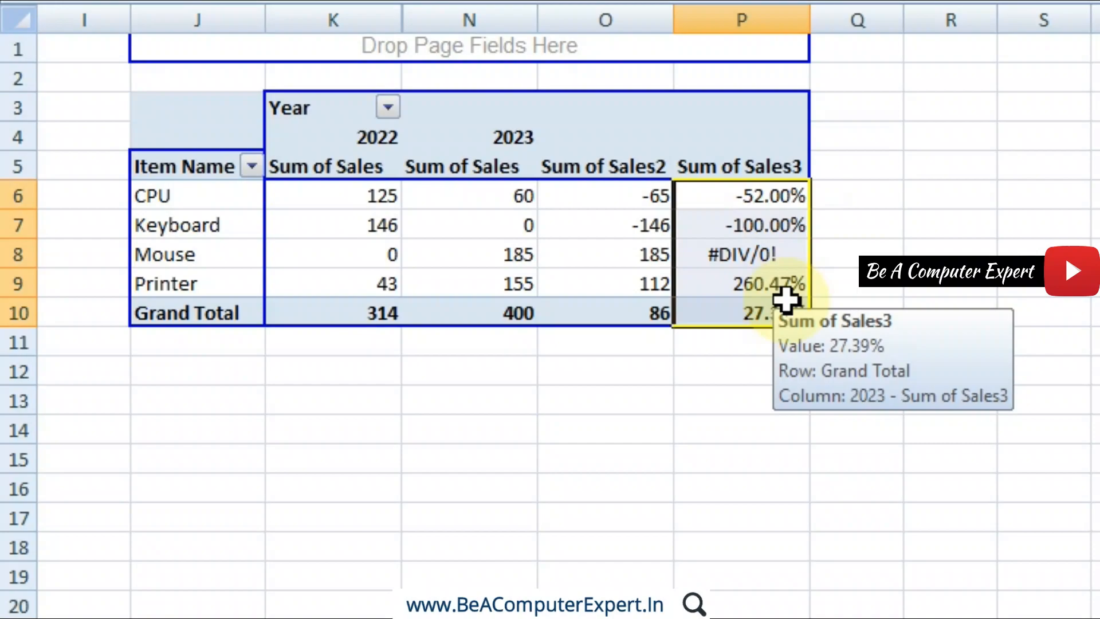
{"action": "left_click", "coordinate": [745, 287]}
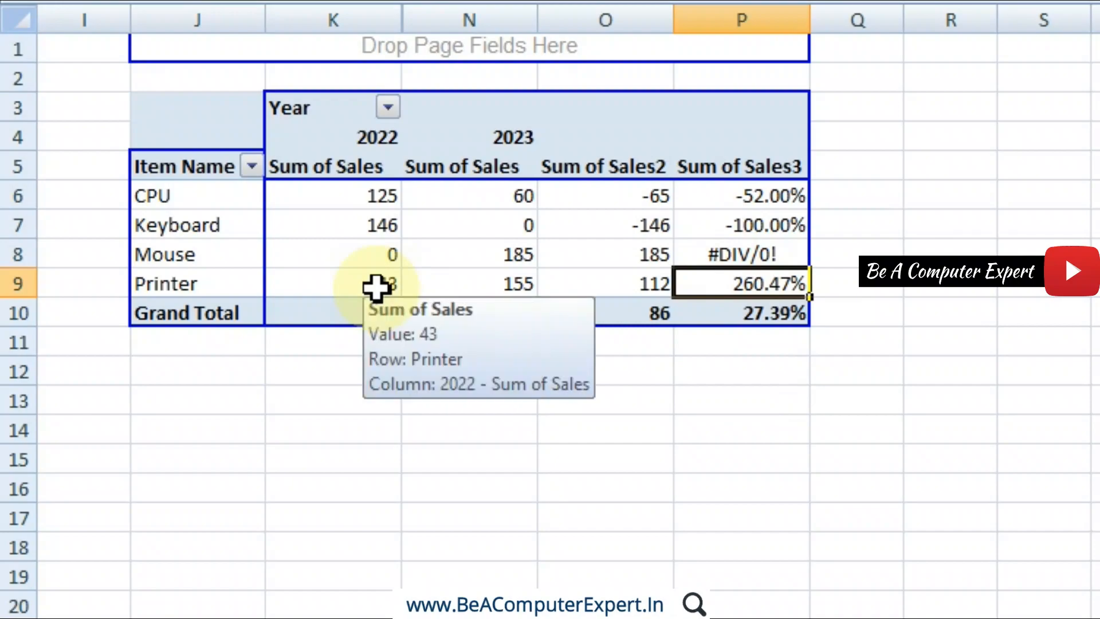
{"action": "left_click", "coordinate": [374, 290]}
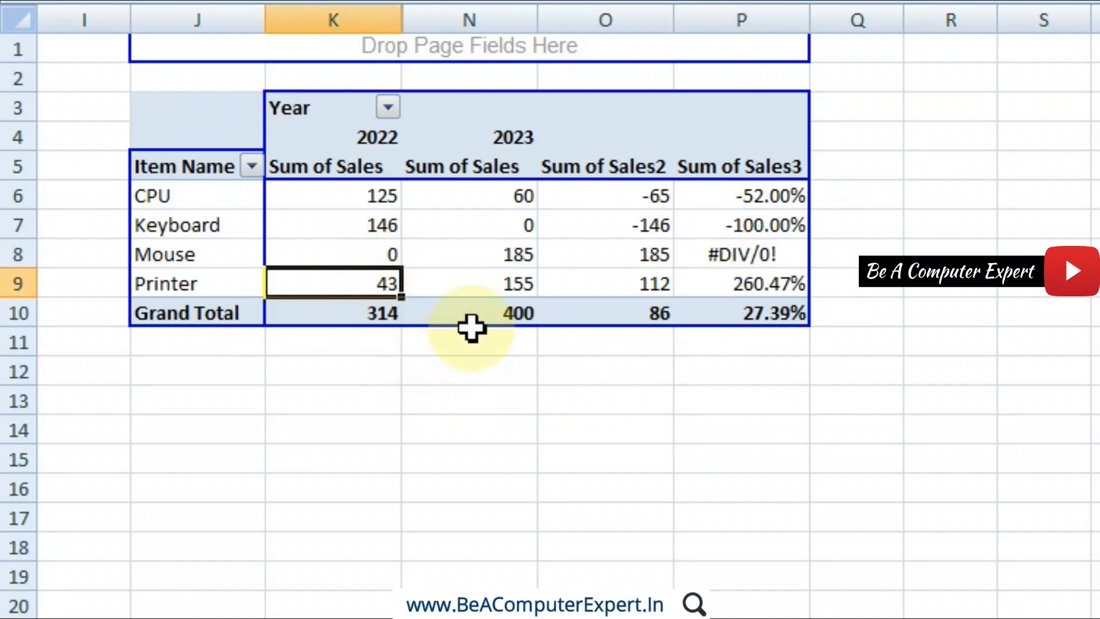
{"action": "left_click", "coordinate": [496, 286]}
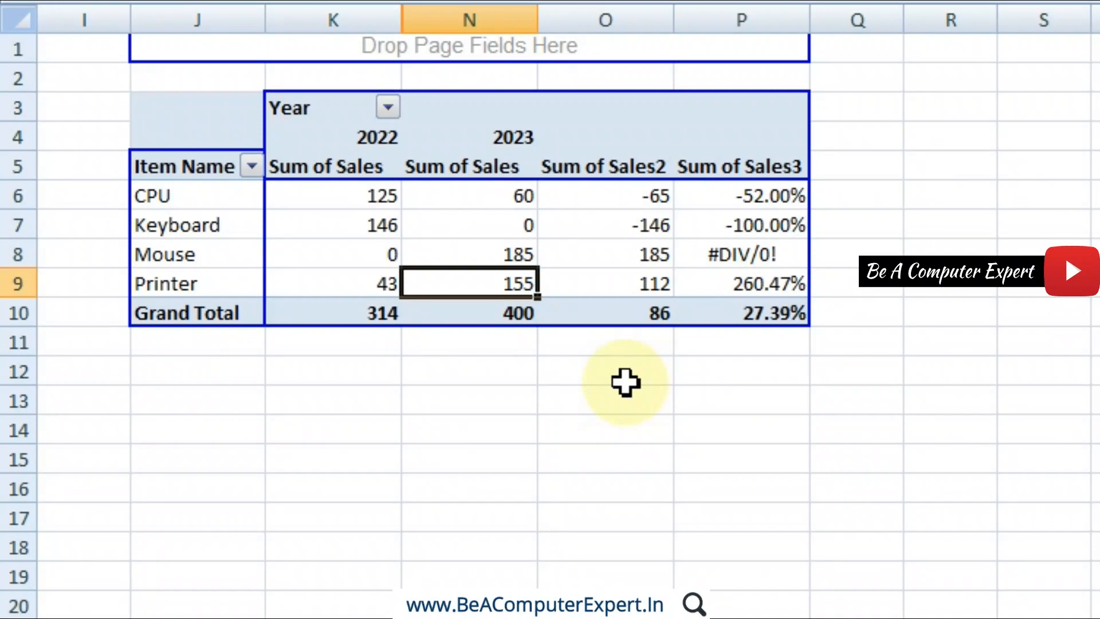
{"action": "mouse_move", "coordinate": [747, 283]}
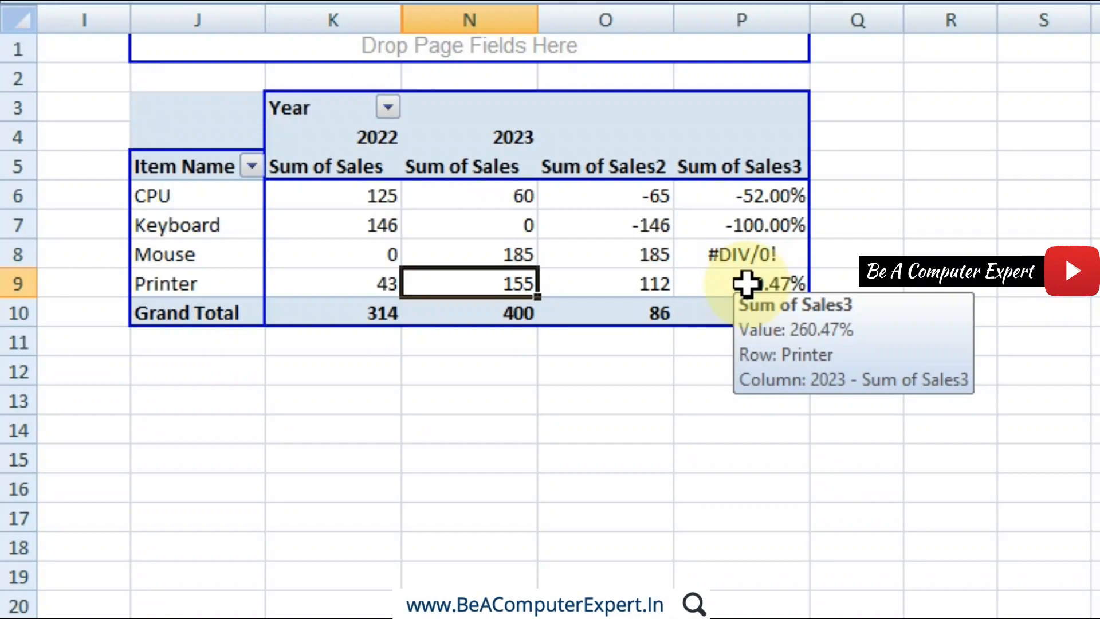
{"action": "left_click", "coordinate": [747, 284]}
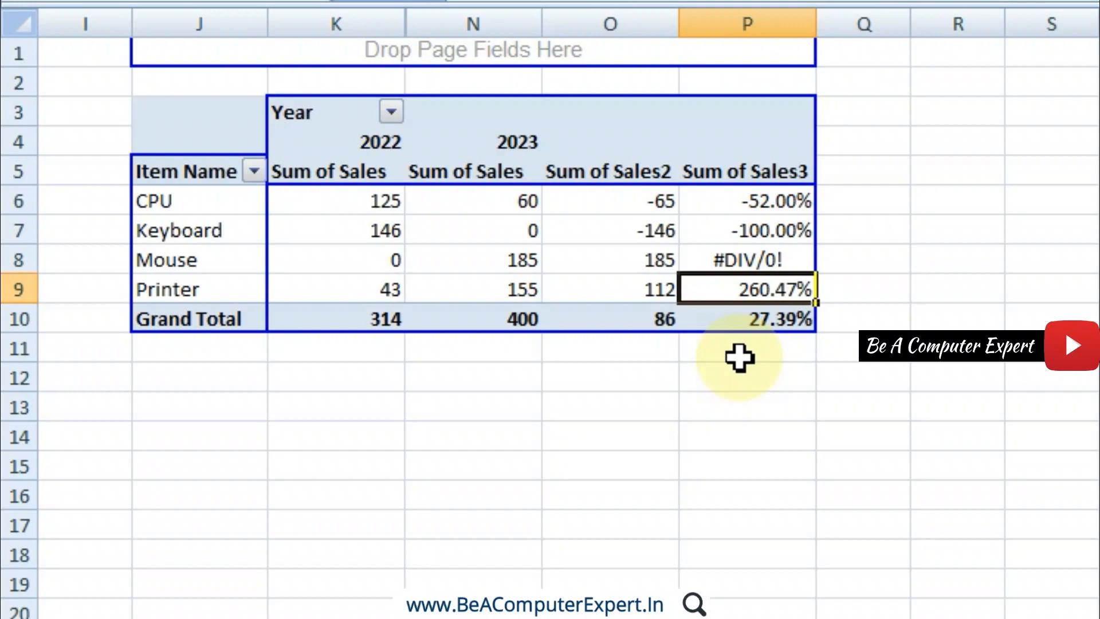
Delete the whole Item Name by Year pivot table from columns J to Q
{"action": "left_click_drag", "start_coordinate": [872, 410], "coordinate": [134, 12]}
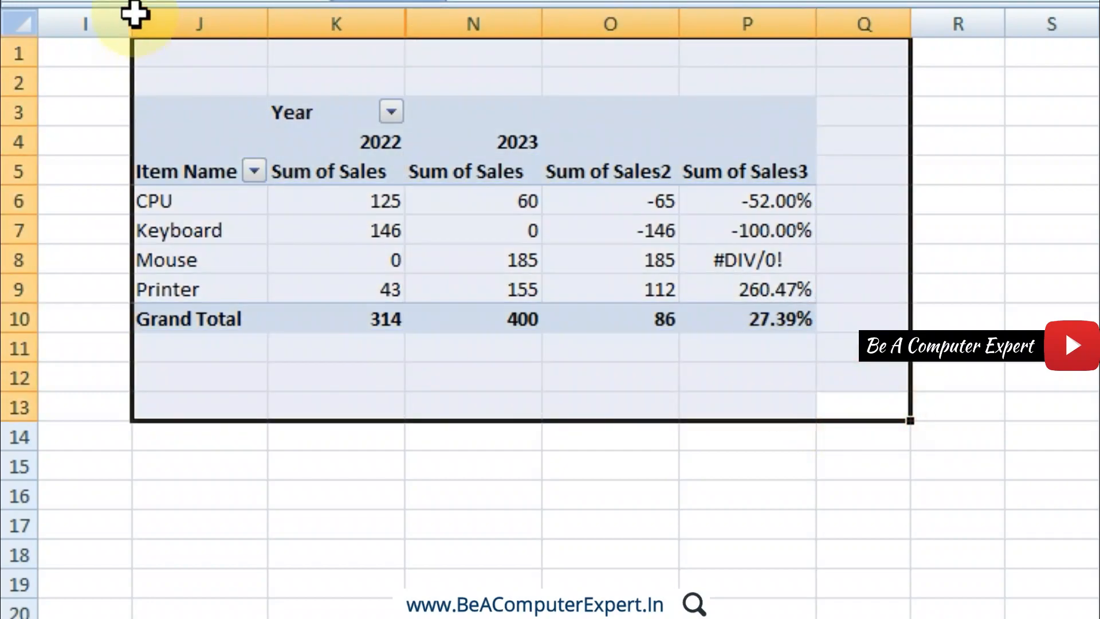
{"action": "key", "text": "Delete"}
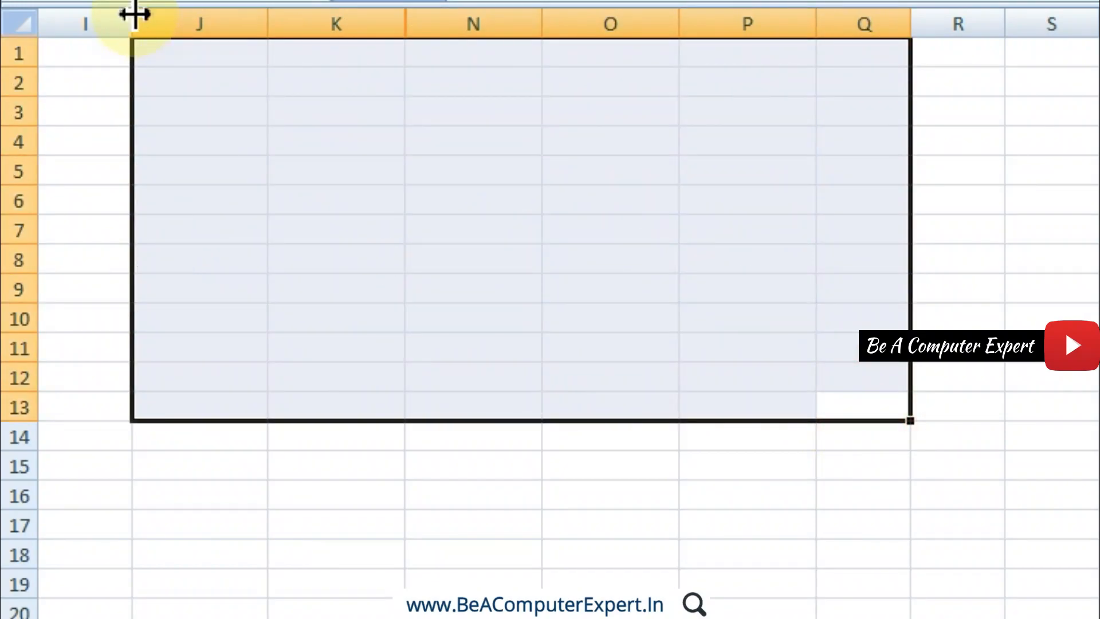
{"action": "left_click", "coordinate": [568, 236]}
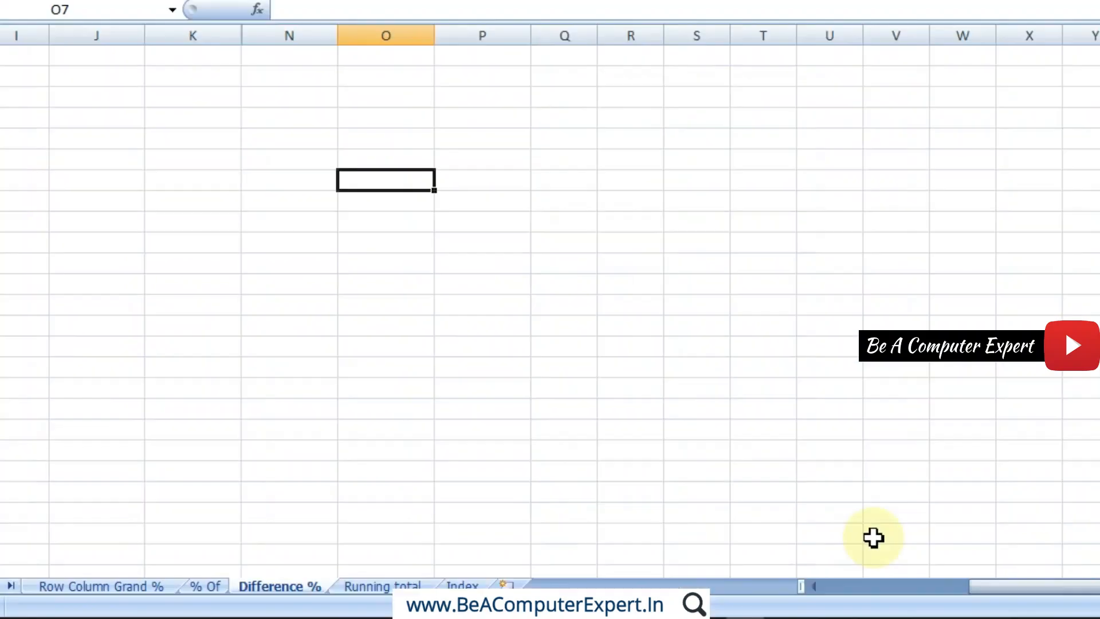
Unhide the worksheet columns between K and N
{"action": "left_click", "coordinate": [820, 593]}
{"action": "left_click", "coordinate": [820, 592]}
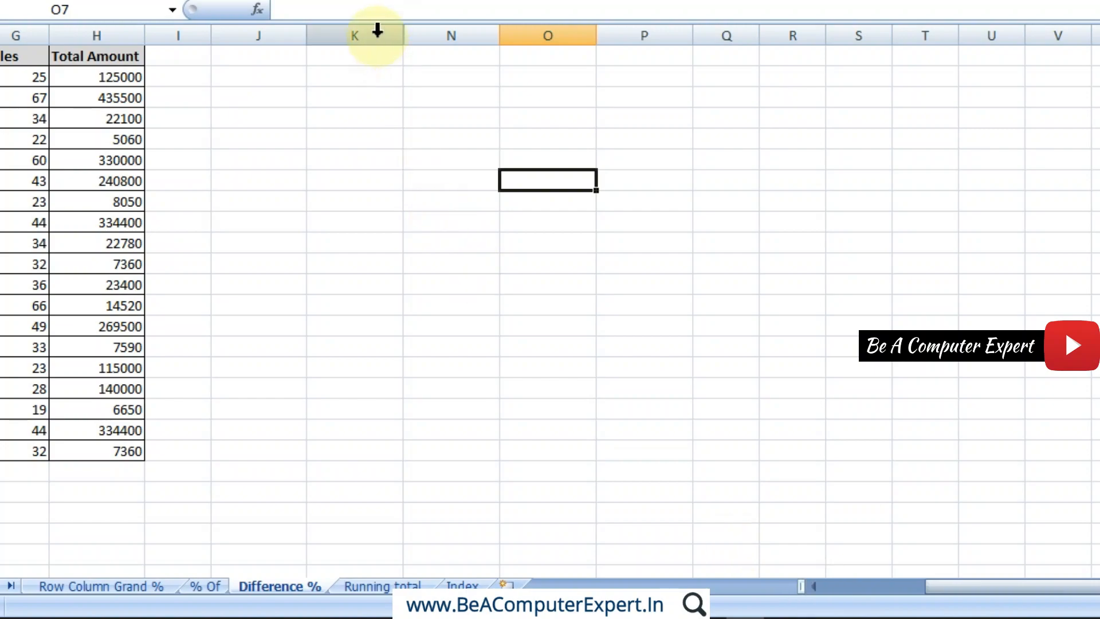
{"action": "left_click_drag", "start_coordinate": [380, 32], "coordinate": [456, 25]}
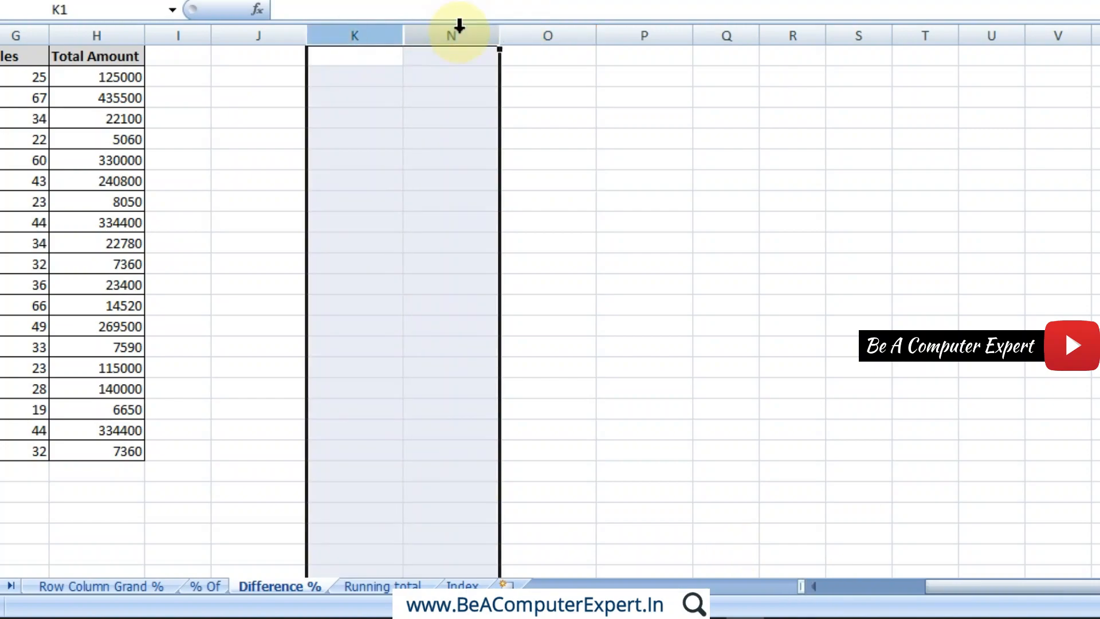
{"action": "right_click", "coordinate": [419, 38]}
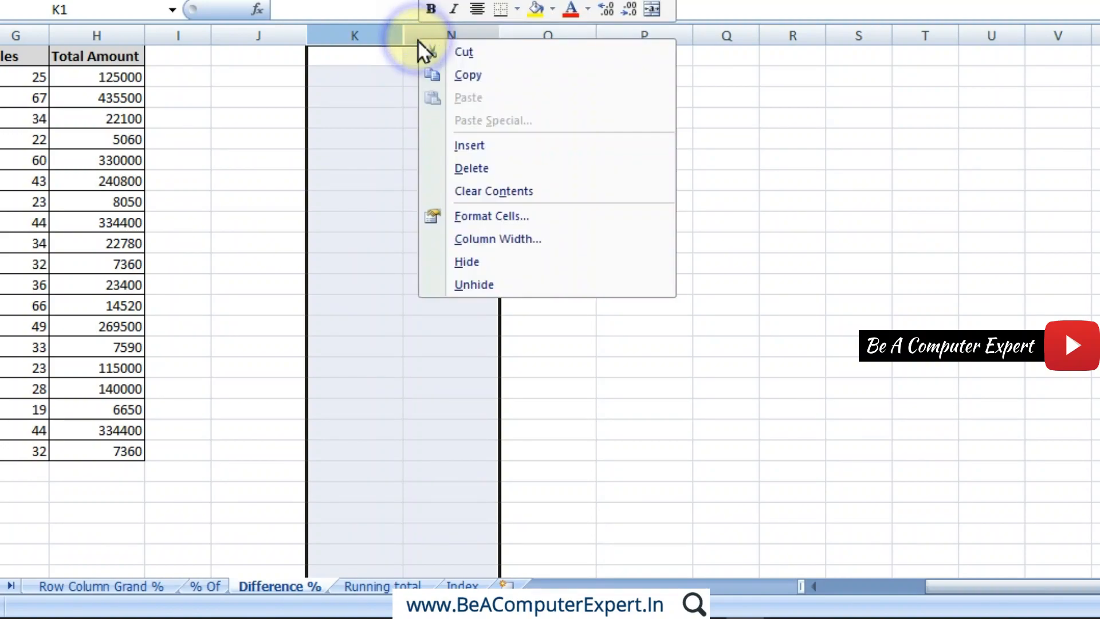
{"action": "left_click", "coordinate": [481, 286]}
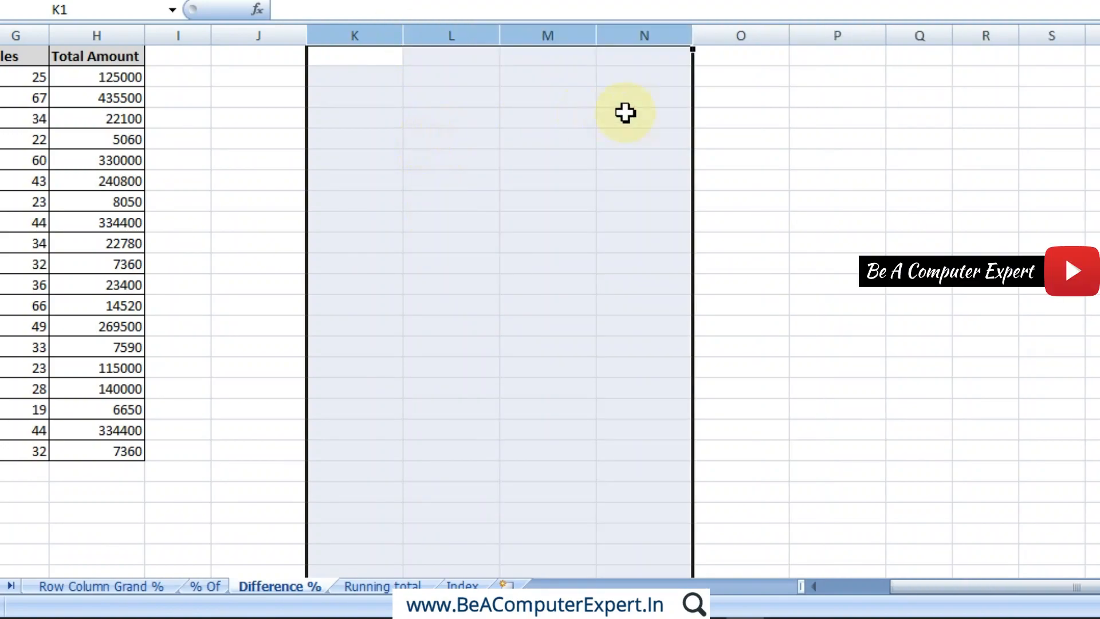
{"action": "left_click", "coordinate": [486, 139]}
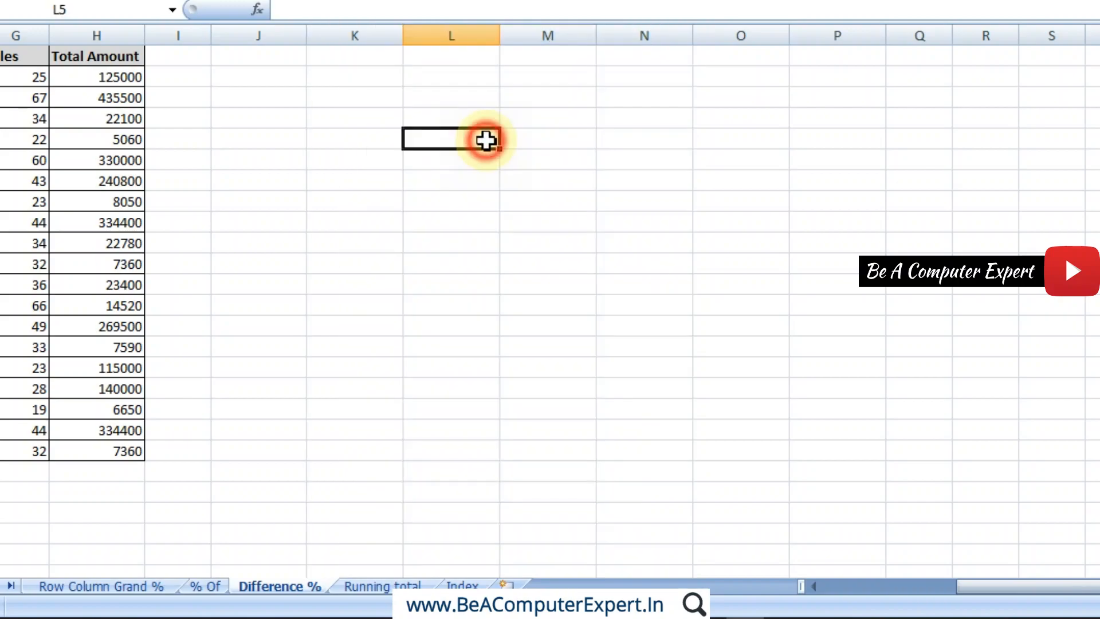
Create a pivot table from data range A1:H20, placed on the existing Difference % worksheet at cell J3
{"action": "left_click", "coordinate": [872, 588]}
{"action": "left_click", "coordinate": [246, 235]}
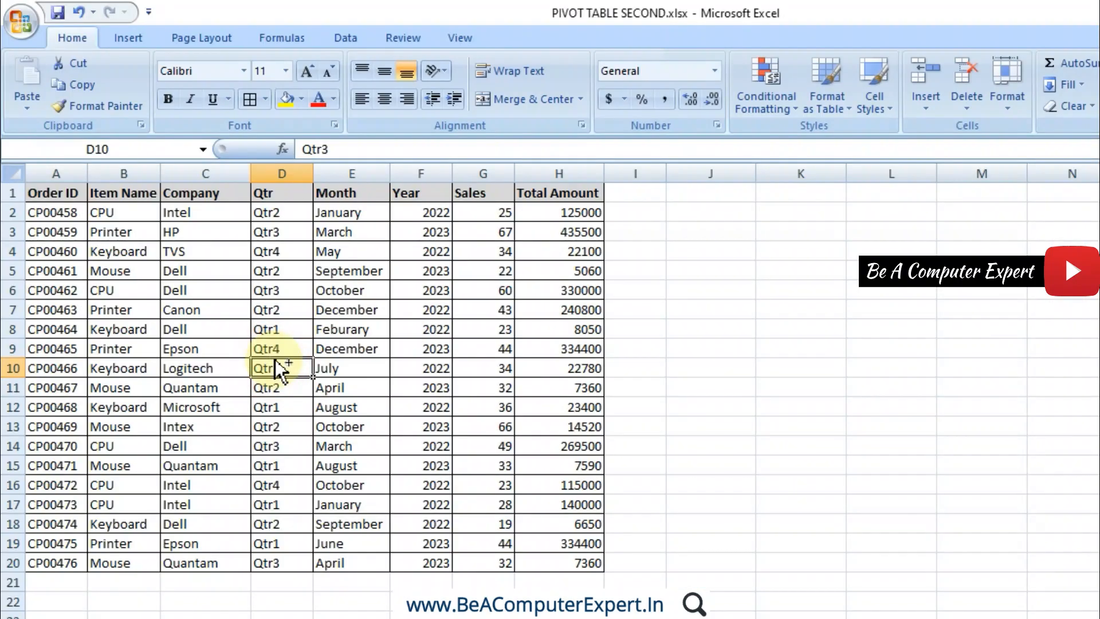
{"action": "key", "text": "ctrl+a"}
{"action": "left_click", "coordinate": [133, 35]}
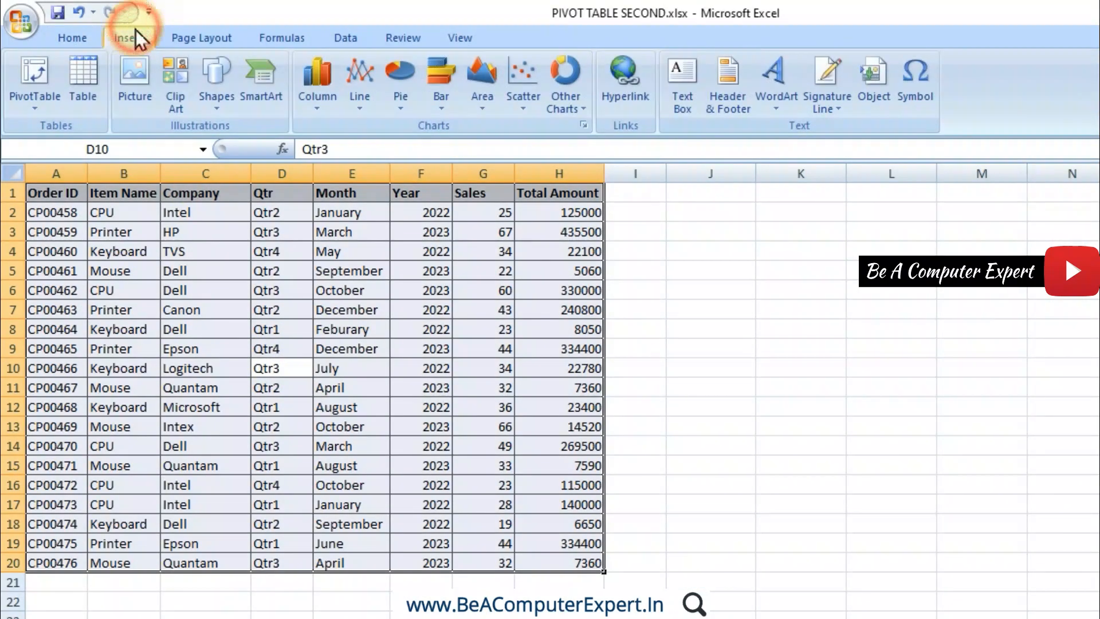
{"action": "left_click", "coordinate": [34, 99]}
{"action": "left_click", "coordinate": [77, 129]}
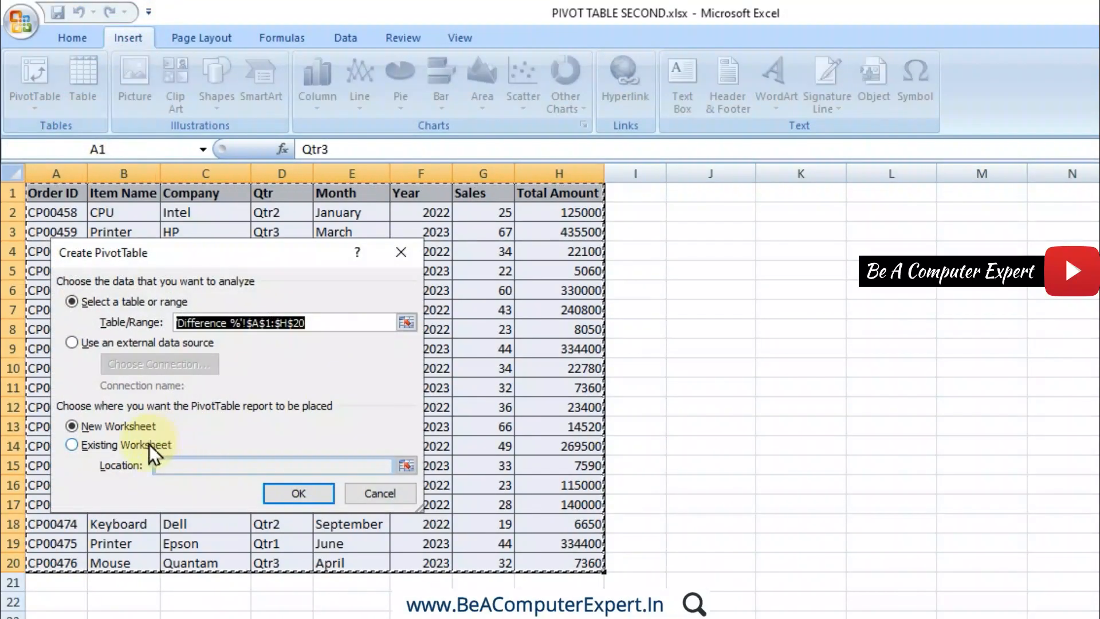
{"action": "left_click", "coordinate": [150, 444]}
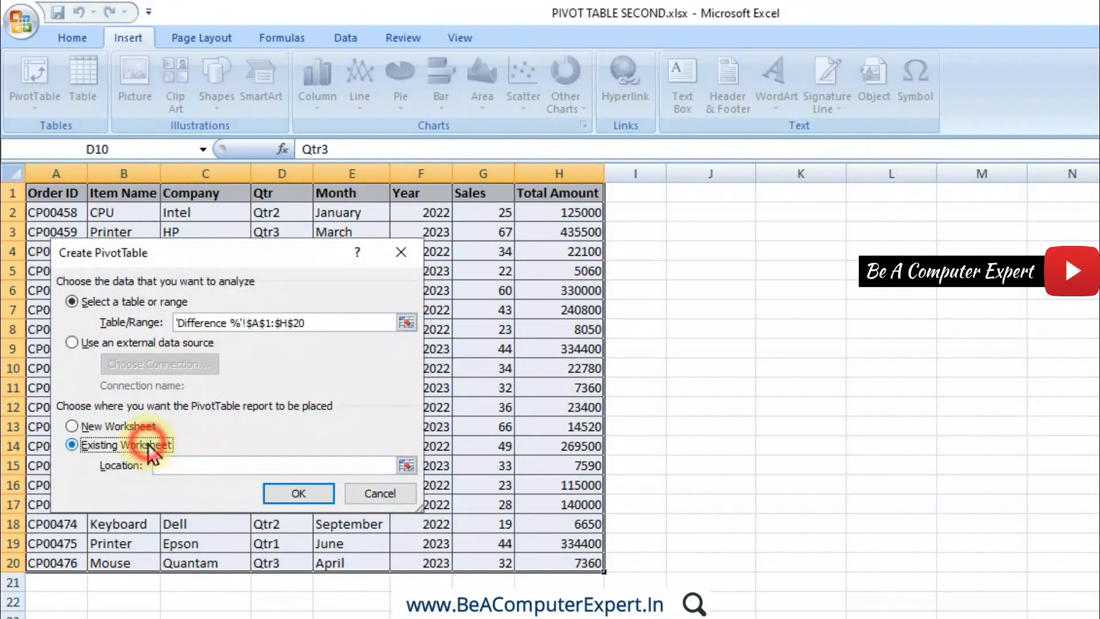
{"action": "left_click", "coordinate": [700, 237]}
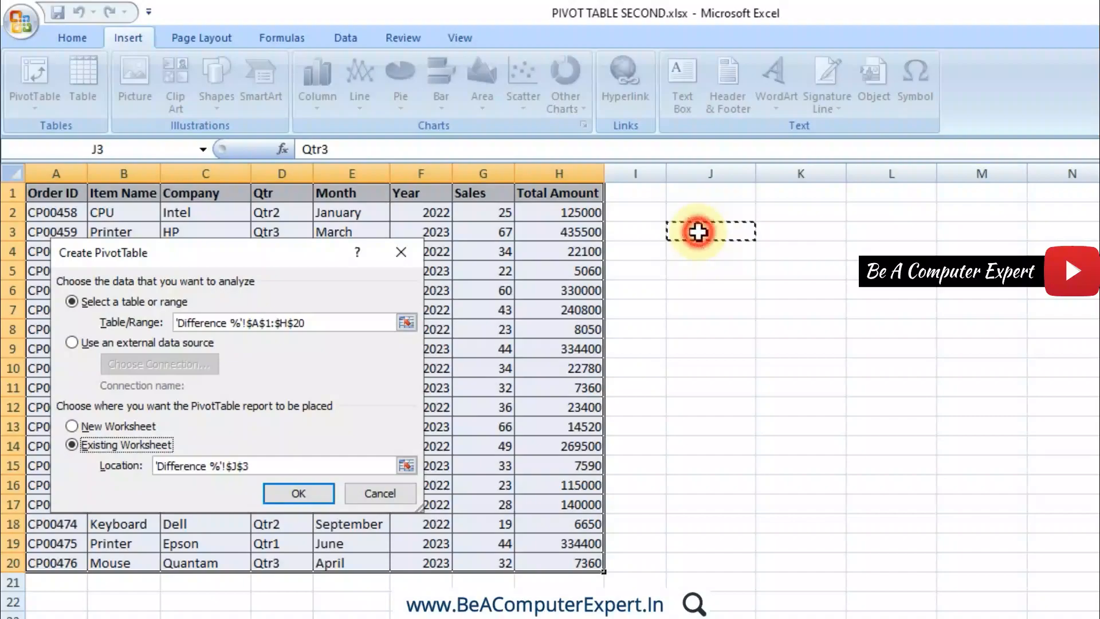
{"action": "left_click", "coordinate": [298, 494]}
Enable the classic PivotTable layout in the new pivot table's display options
{"action": "right_click", "coordinate": [678, 258]}
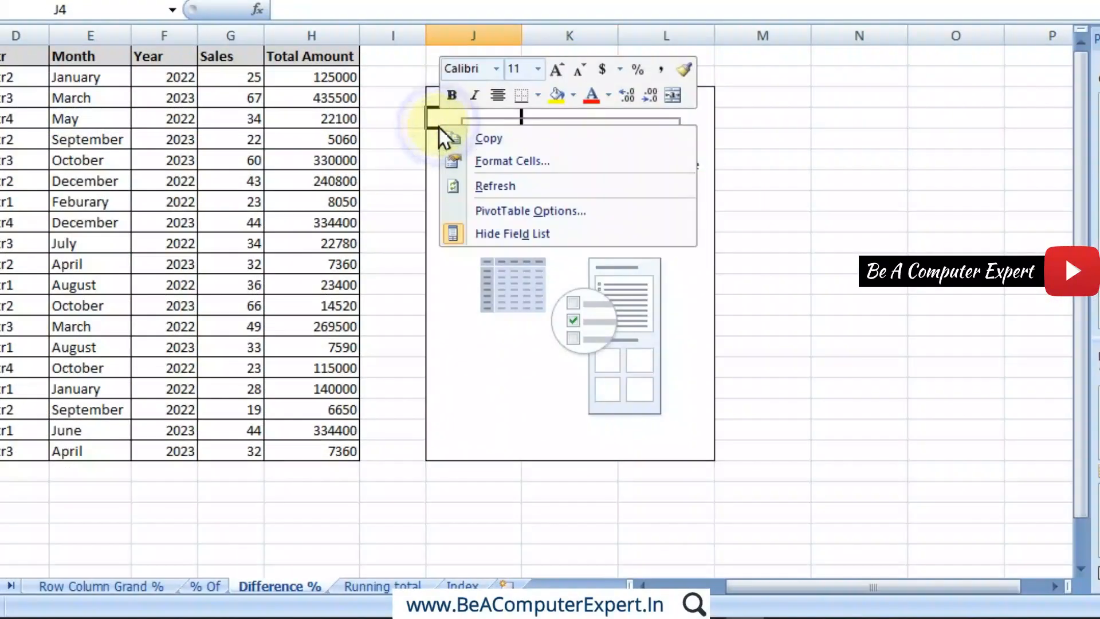
{"action": "left_click", "coordinate": [511, 210]}
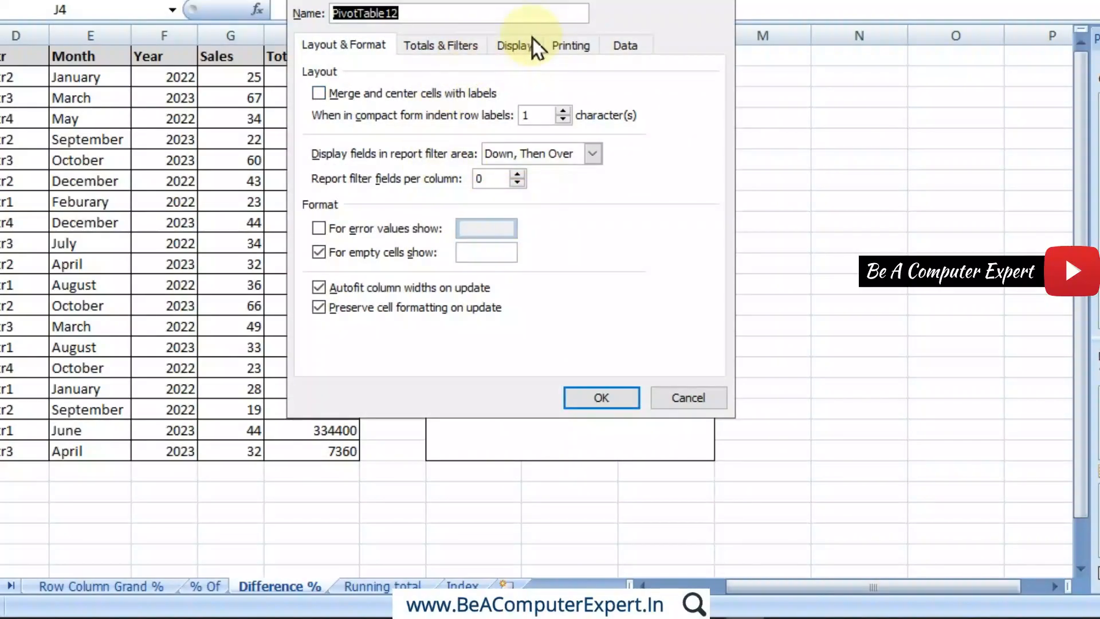
{"action": "left_click", "coordinate": [532, 38]}
{"action": "left_click", "coordinate": [320, 200]}
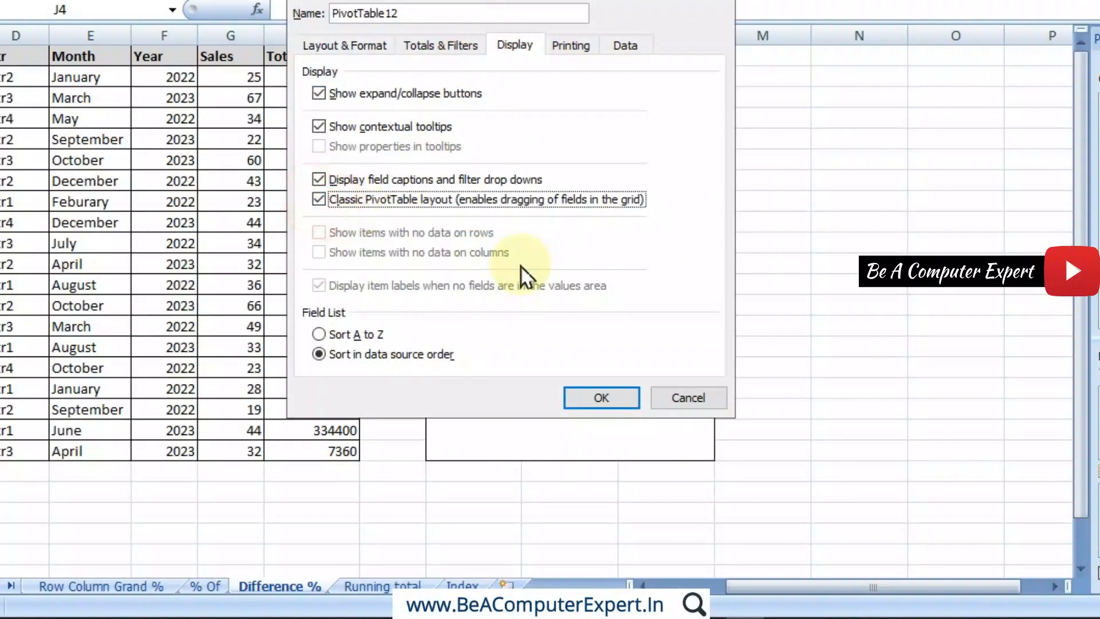
{"action": "left_click", "coordinate": [602, 396]}
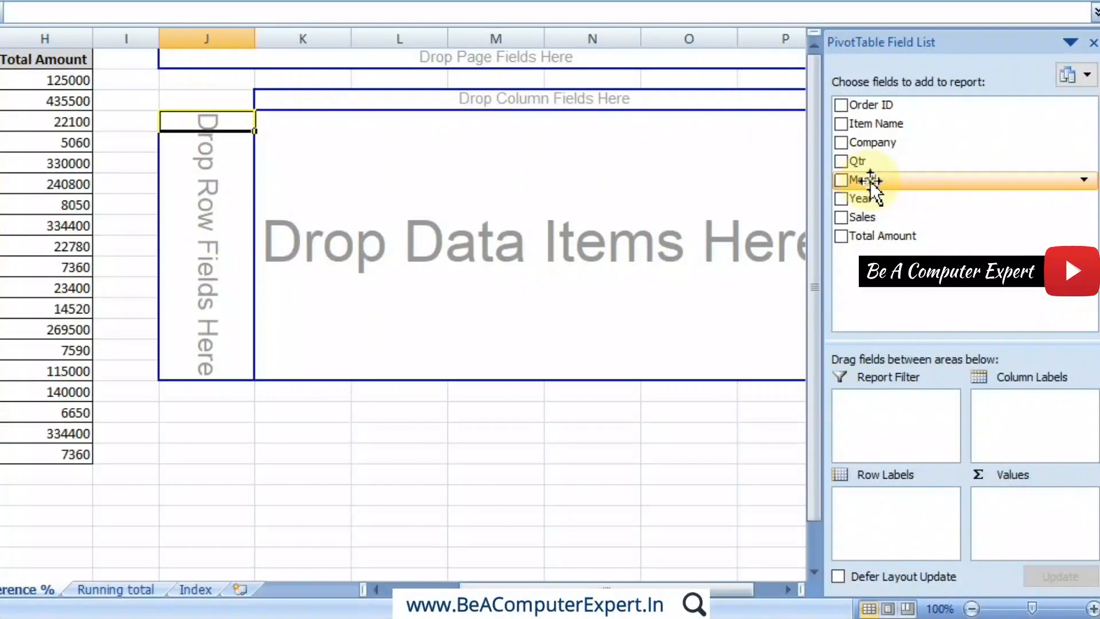
Lay out the pivot table with Month as row labels, Year as report filter and Sales as values
{"action": "left_click_drag", "start_coordinate": [871, 181], "coordinate": [921, 423]}
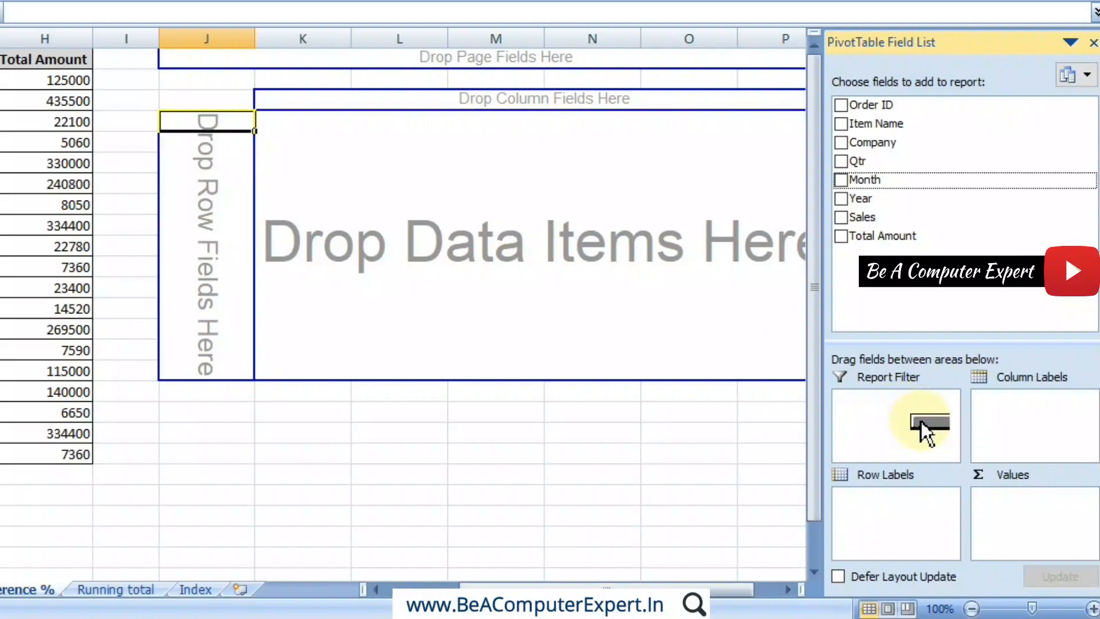
{"action": "left_click_drag", "start_coordinate": [878, 510], "coordinate": [878, 511]}
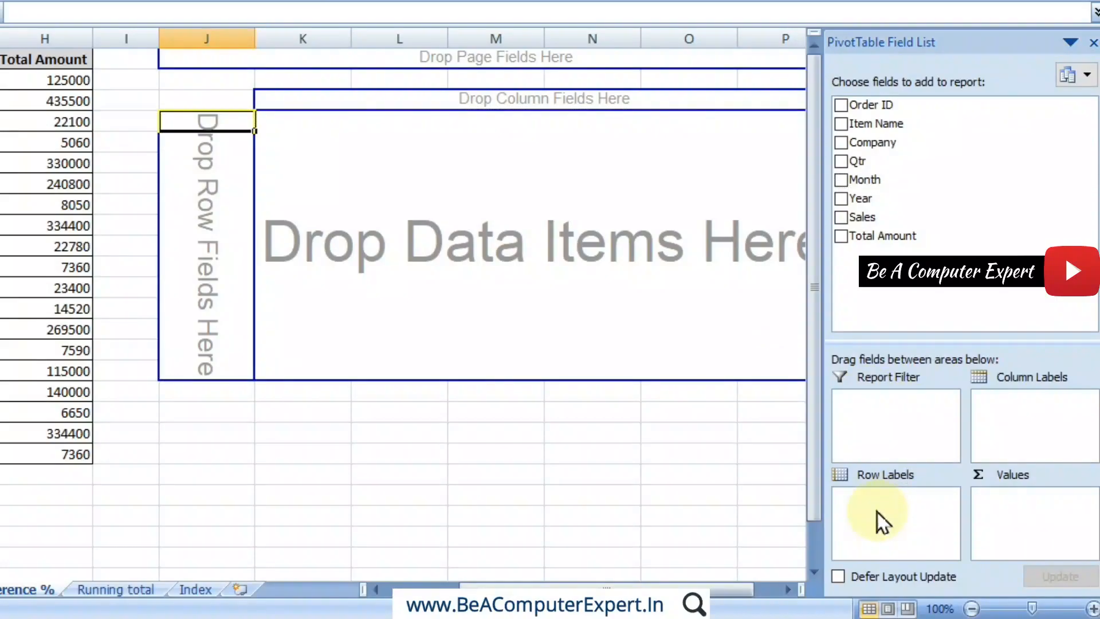
{"action": "left_click_drag", "start_coordinate": [861, 182], "coordinate": [871, 509]}
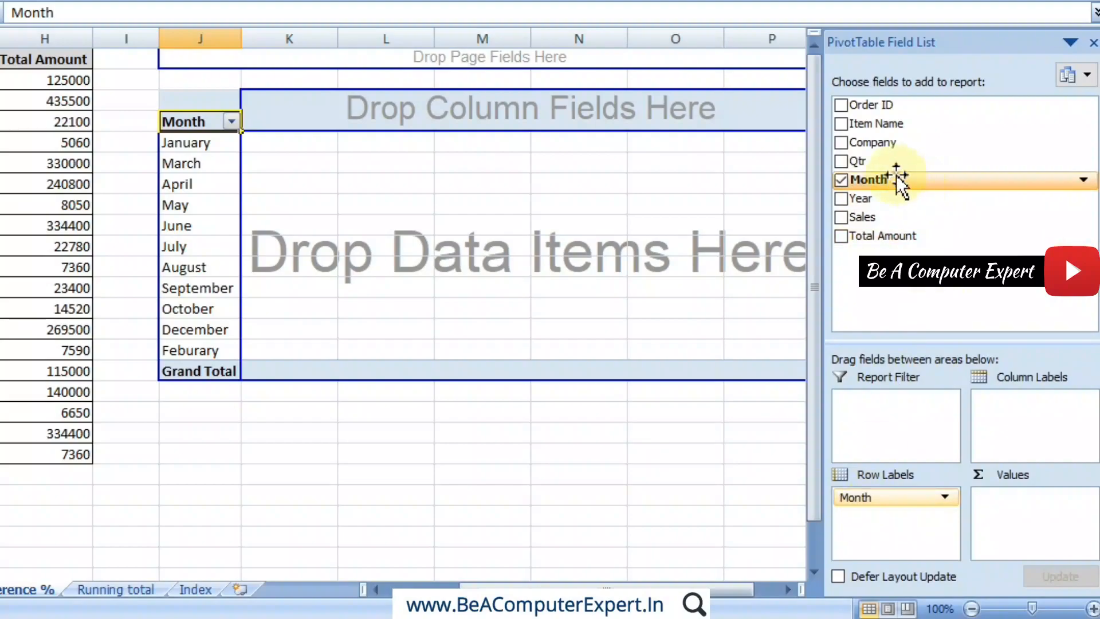
{"action": "left_click_drag", "start_coordinate": [877, 201], "coordinate": [878, 416]}
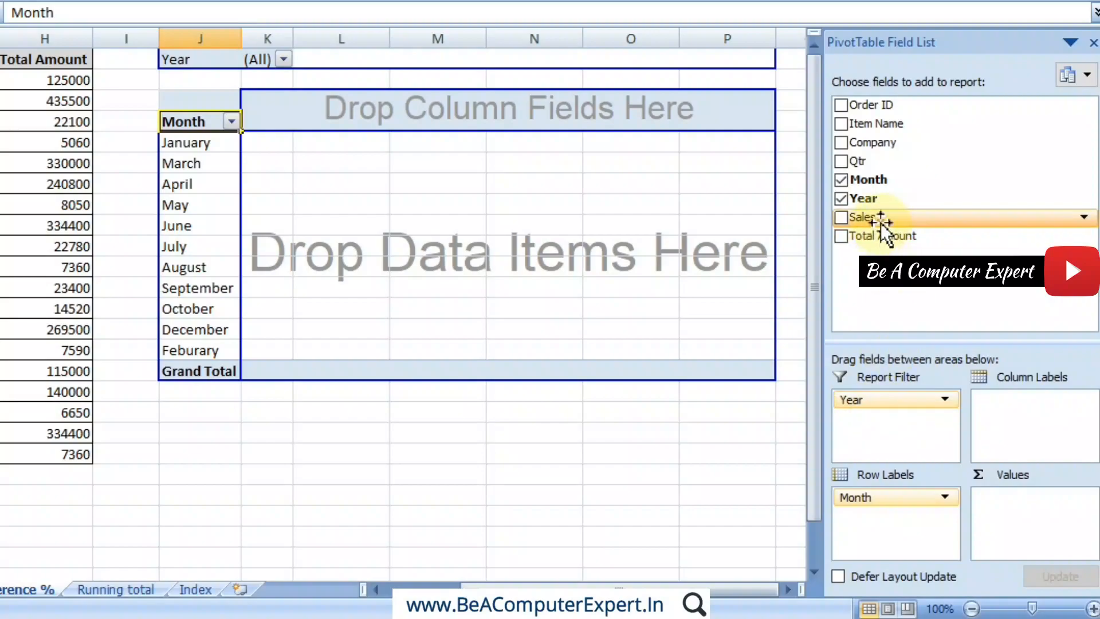
{"action": "left_click_drag", "start_coordinate": [882, 222], "coordinate": [1003, 491]}
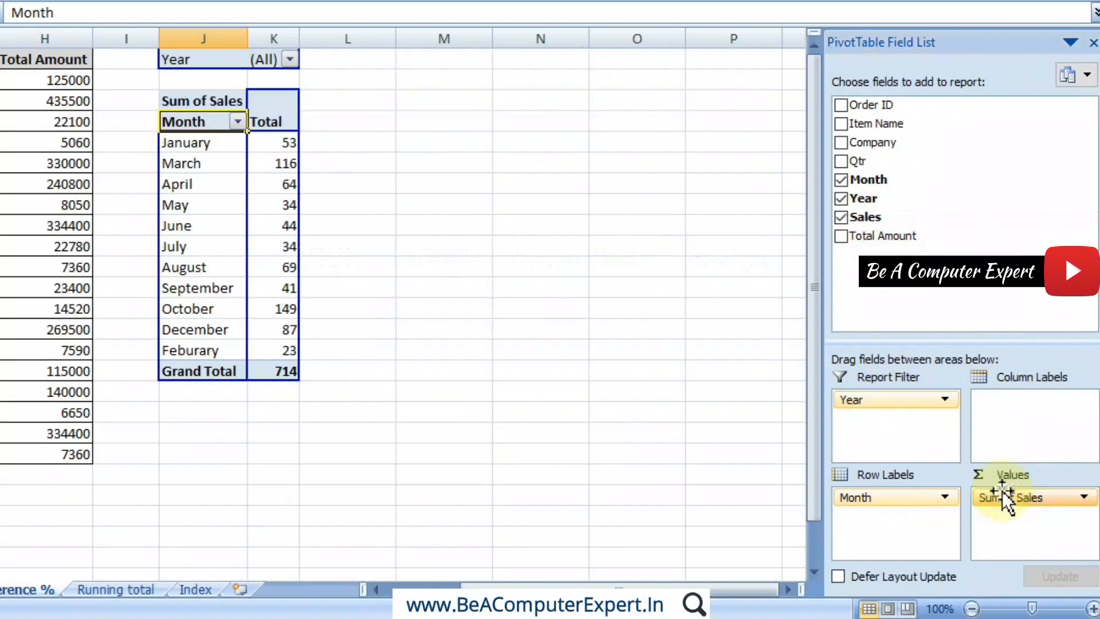
Filter the pivot table's Year report filter to 2022 and widen column K slightly
{"action": "left_click_drag", "start_coordinate": [301, 39], "coordinate": [356, 41]}
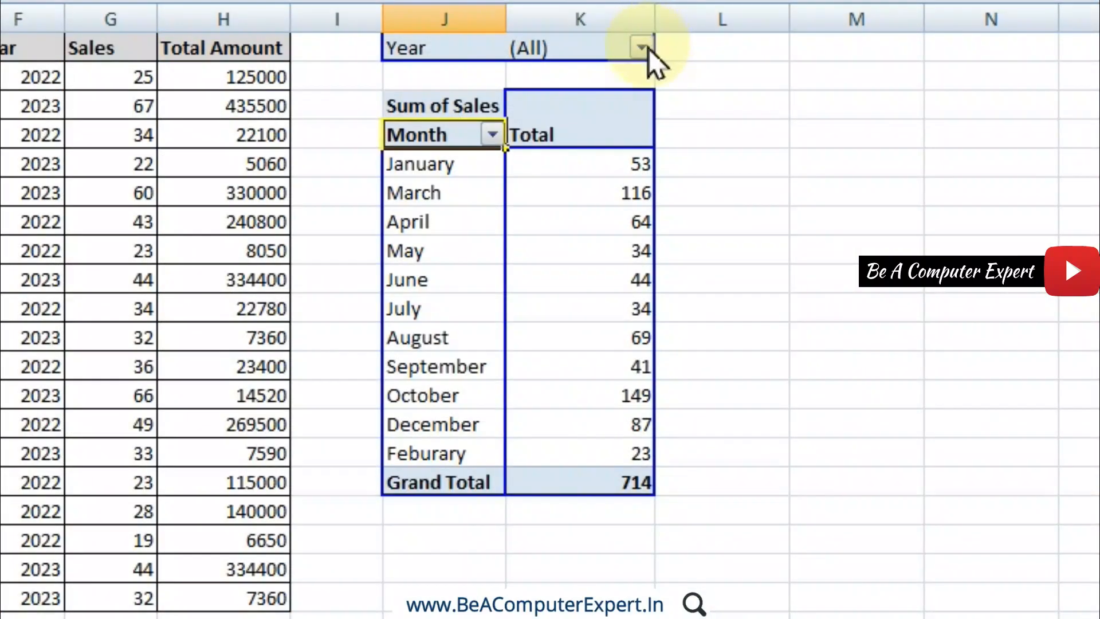
{"action": "left_click", "coordinate": [644, 47]}
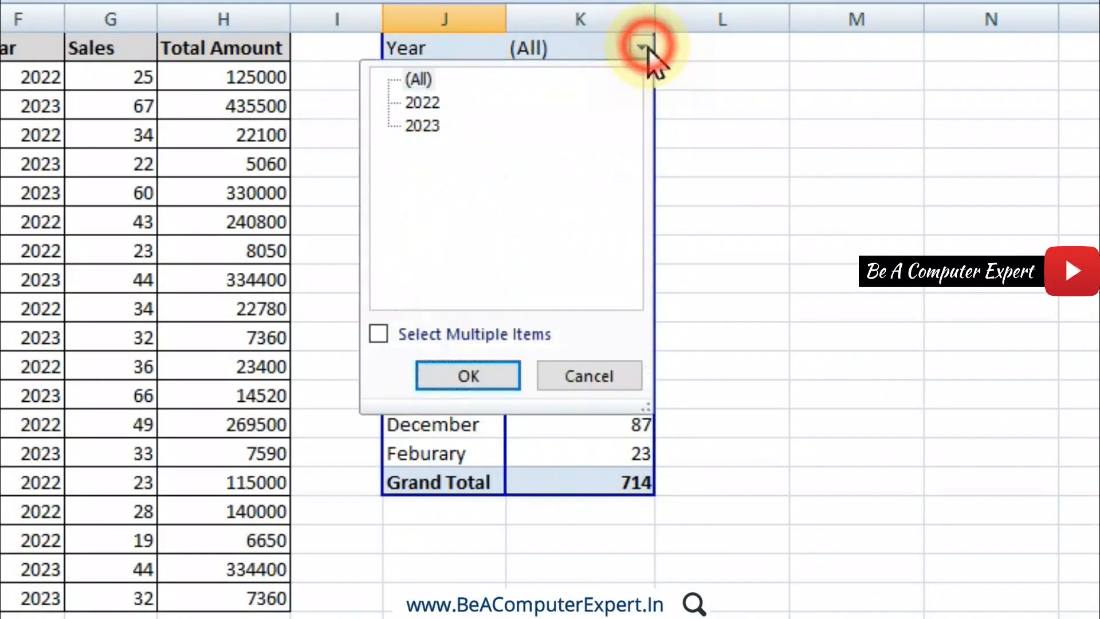
{"action": "left_click", "coordinate": [425, 102]}
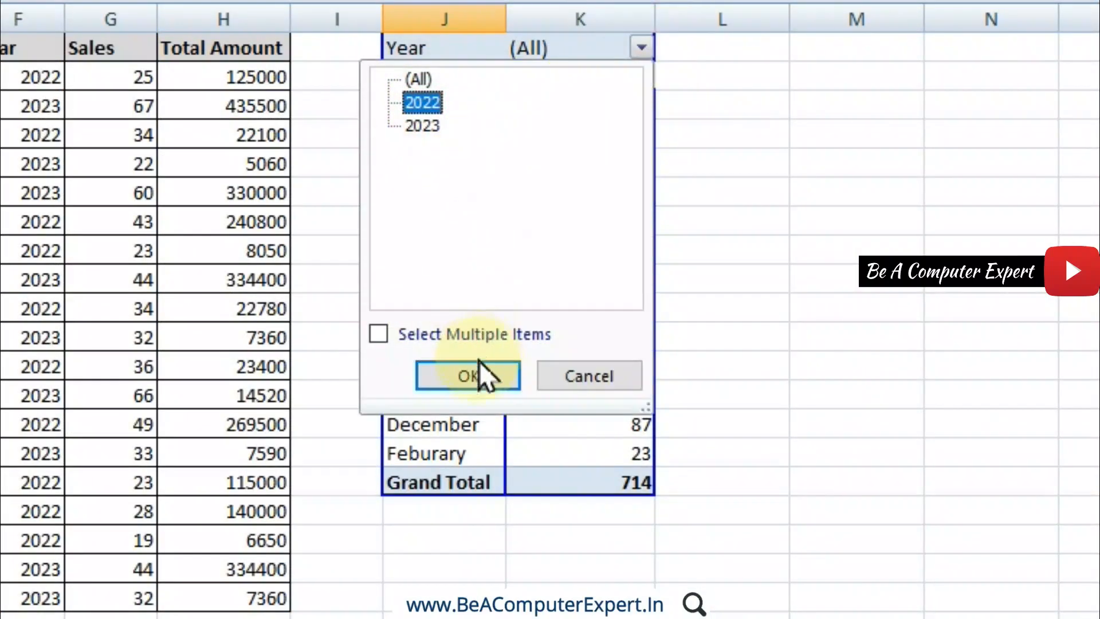
{"action": "left_click", "coordinate": [467, 376]}
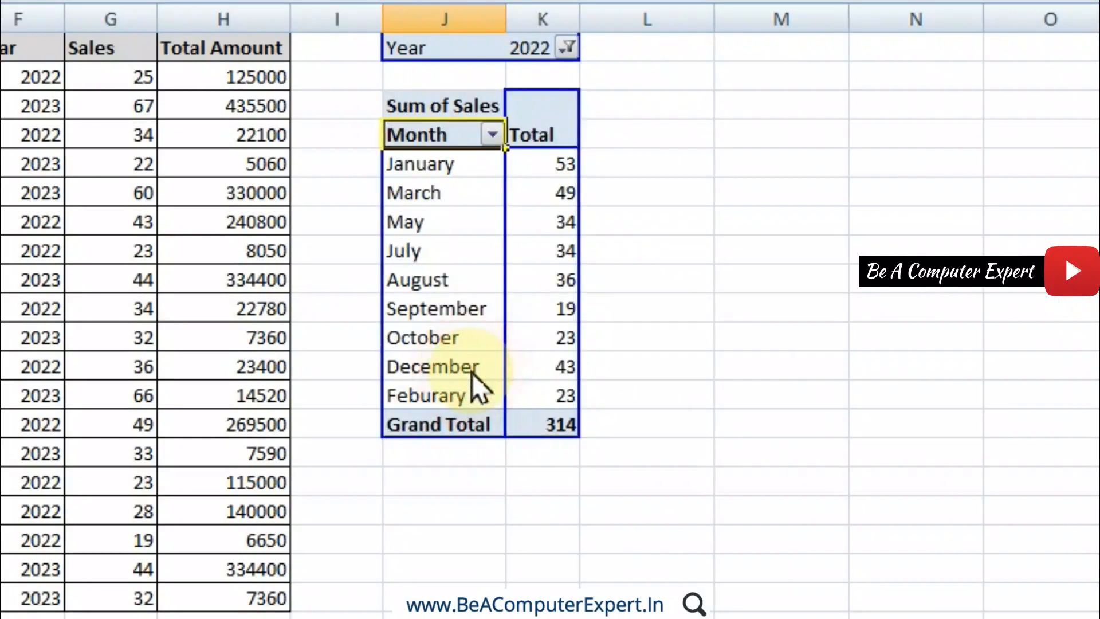
{"action": "left_click_drag", "start_coordinate": [579, 19], "coordinate": [603, 22]}
Add the Sales field to the monthly pivot table's values a second time
{"action": "left_click", "coordinate": [794, 221]}
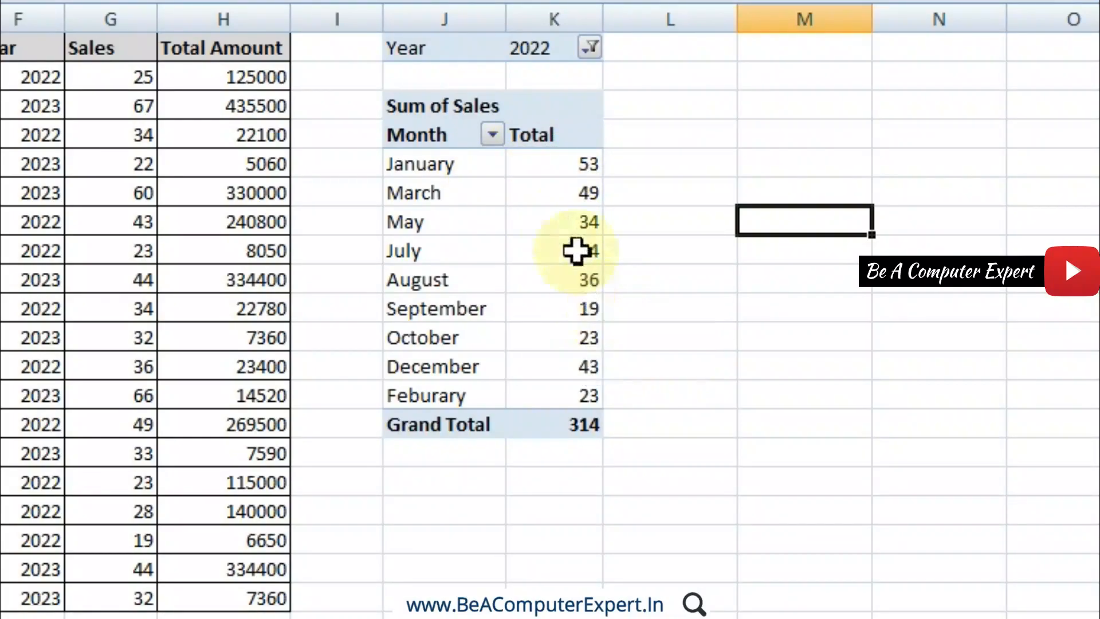
{"action": "left_click", "coordinate": [575, 167]}
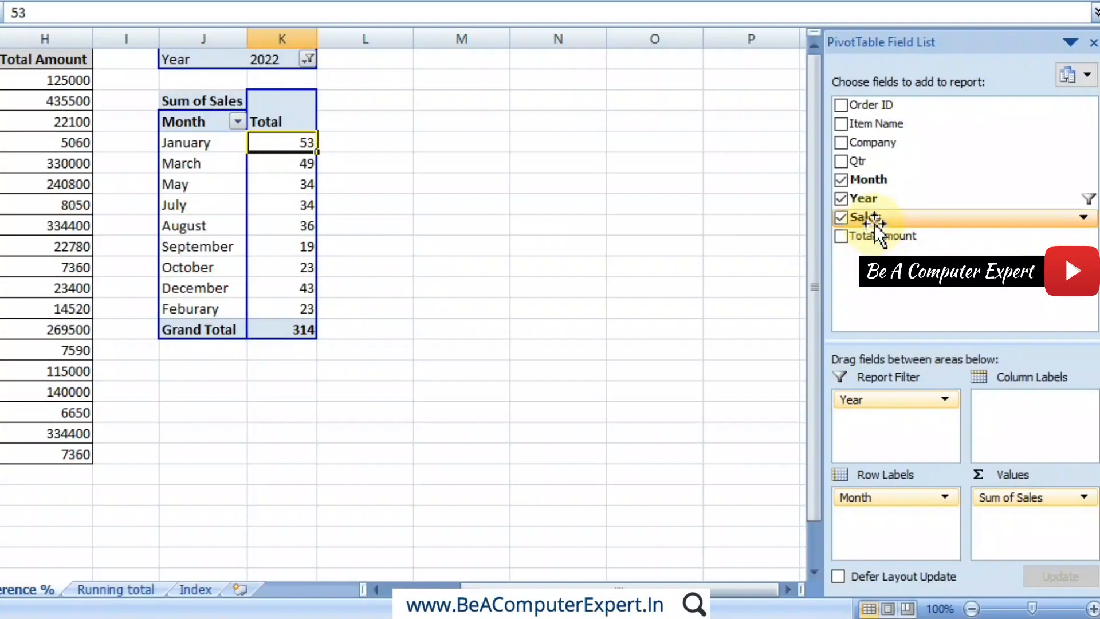
{"action": "left_click_drag", "start_coordinate": [874, 221], "coordinate": [1007, 517]}
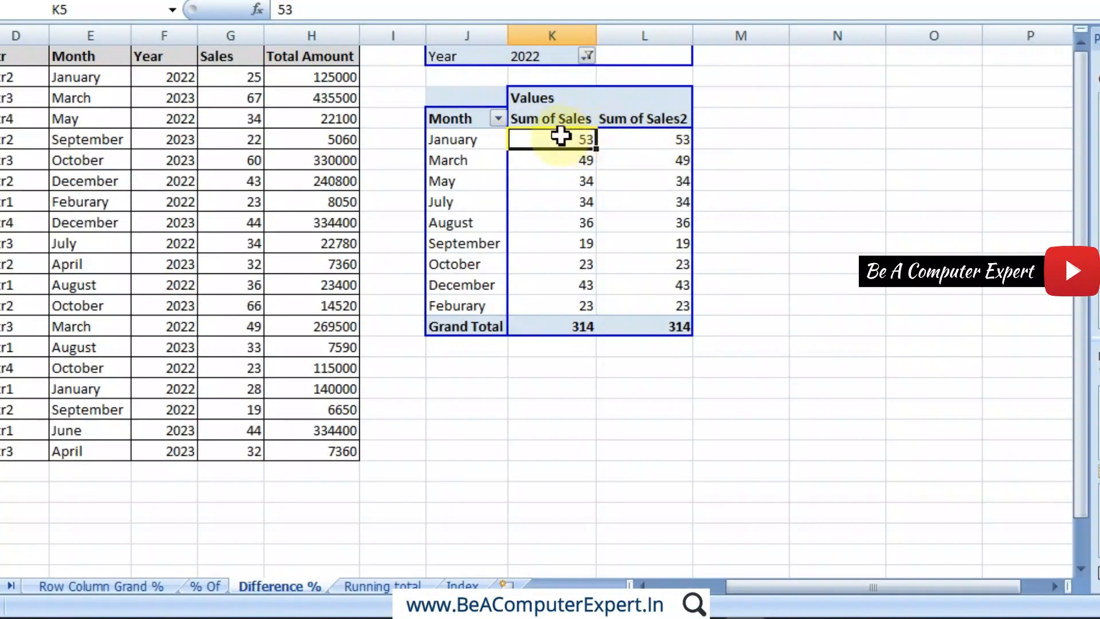
Show the second Sales value field, Sum of Sales2, as Difference From with base field Month and base item (previous)
{"action": "left_click_drag", "start_coordinate": [549, 143], "coordinate": [553, 302]}
{"action": "left_click", "coordinate": [553, 302]}
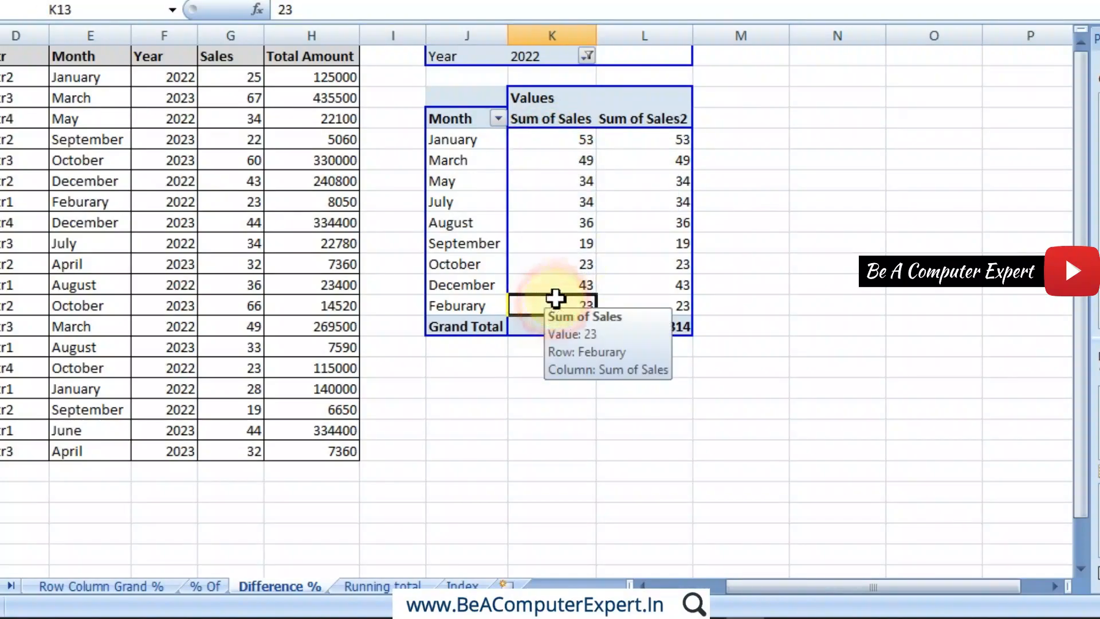
{"action": "left_click_drag", "start_coordinate": [644, 134], "coordinate": [668, 303]}
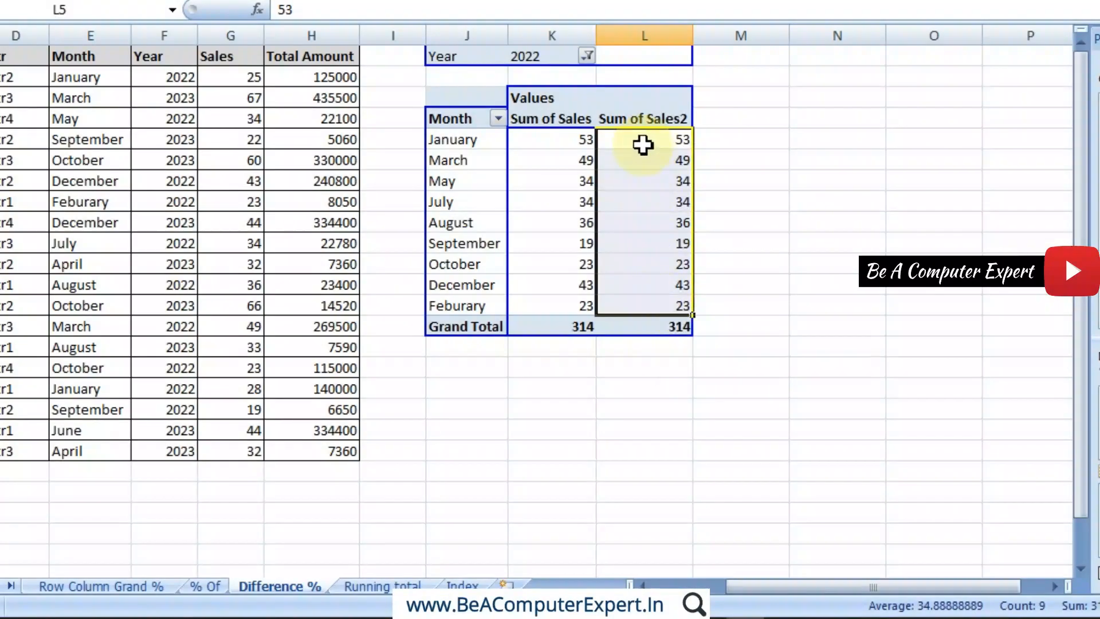
{"action": "right_click", "coordinate": [643, 144]}
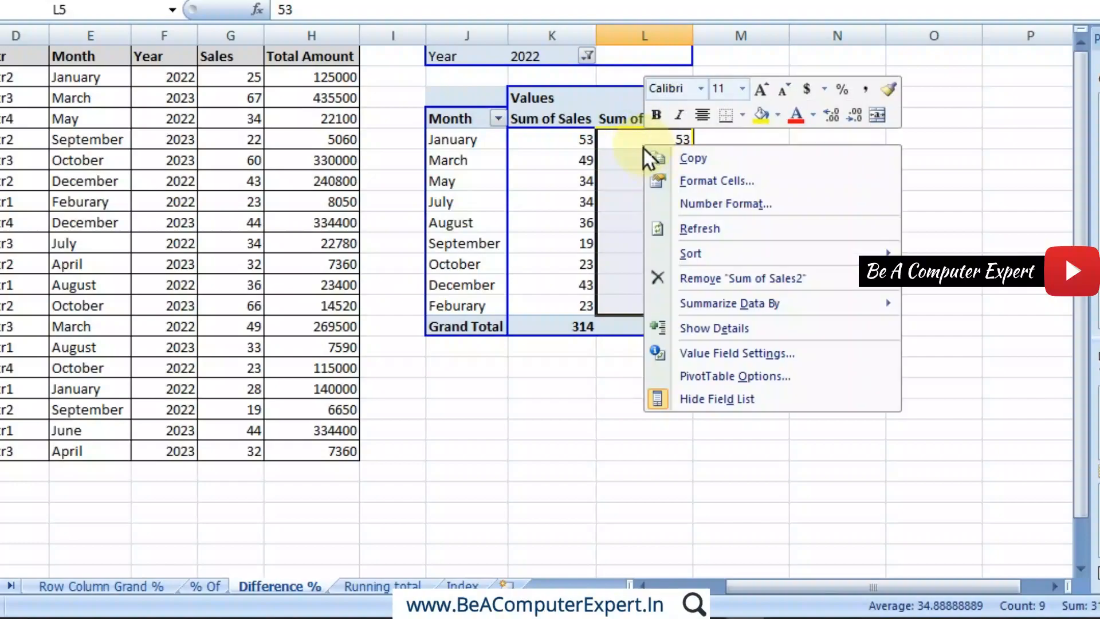
{"action": "left_click", "coordinate": [714, 361]}
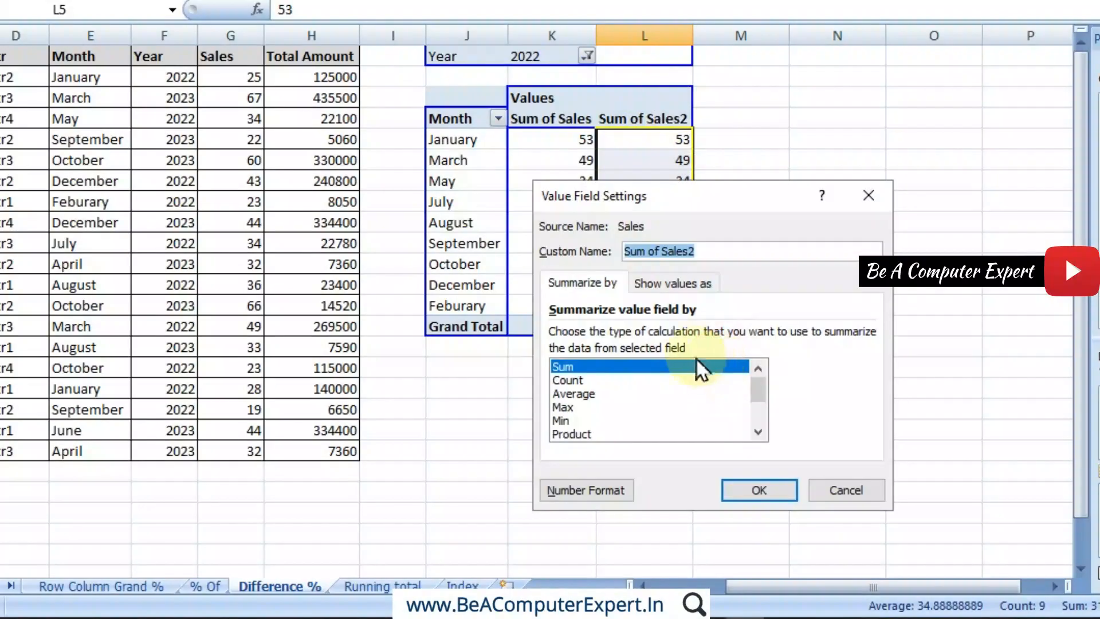
{"action": "left_click", "coordinate": [675, 282]}
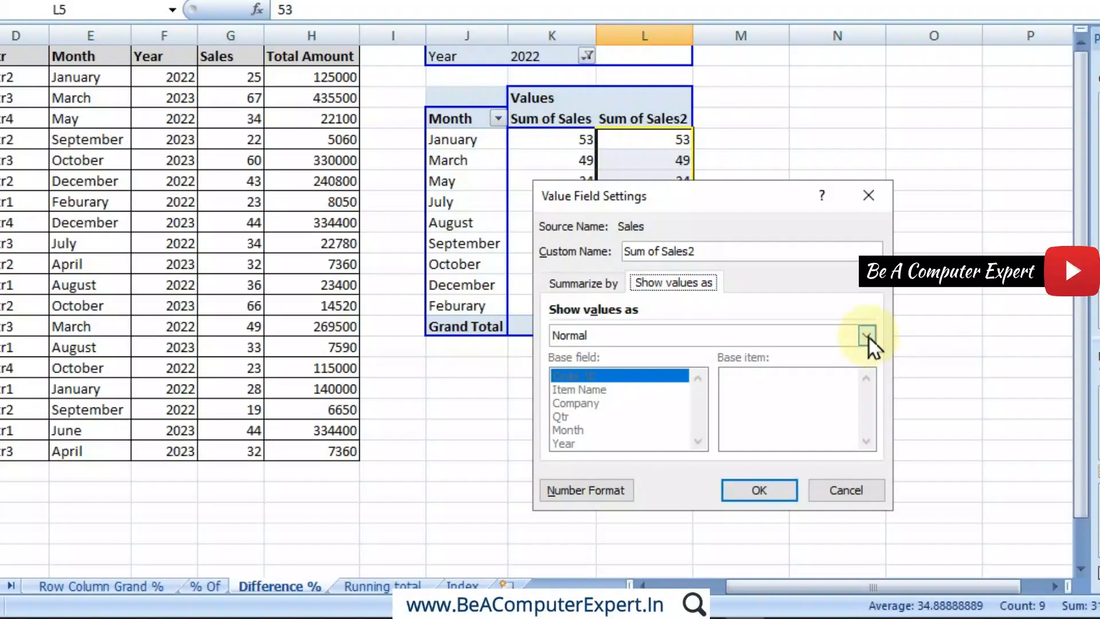
{"action": "left_click", "coordinate": [866, 336]}
{"action": "left_click", "coordinate": [659, 367]}
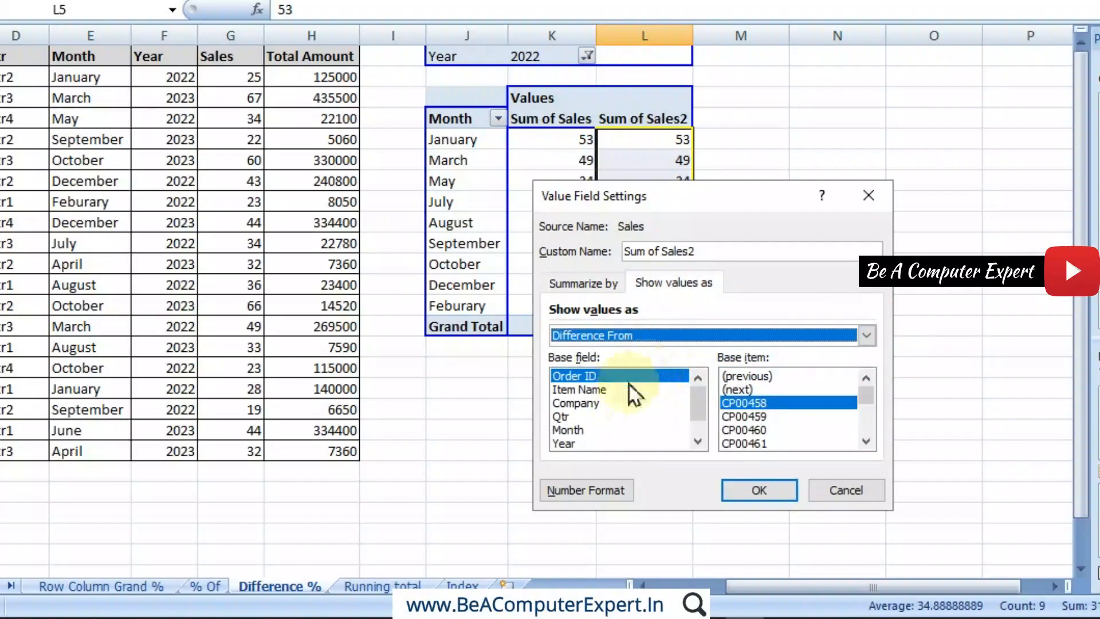
{"action": "left_click", "coordinate": [569, 431]}
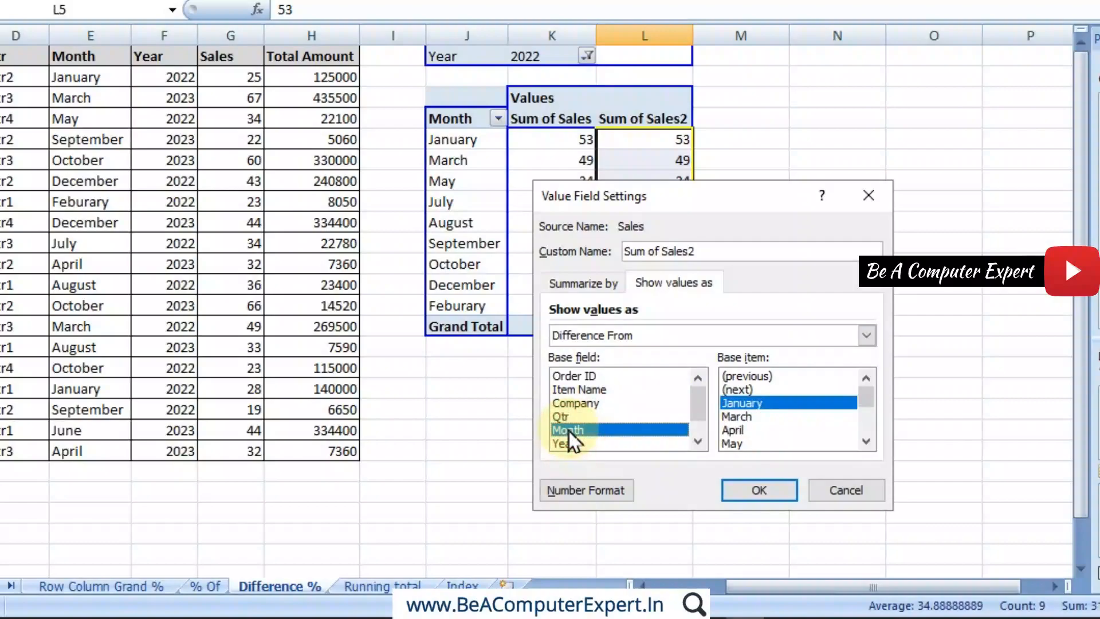
{"action": "left_click", "coordinate": [741, 378]}
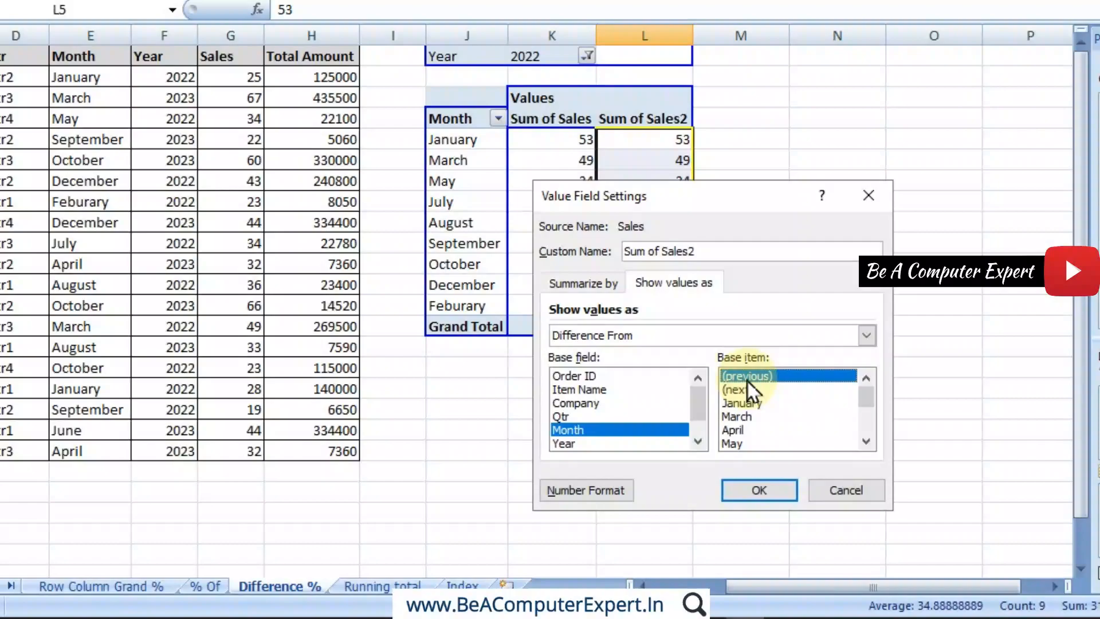
{"action": "left_click", "coordinate": [770, 490]}
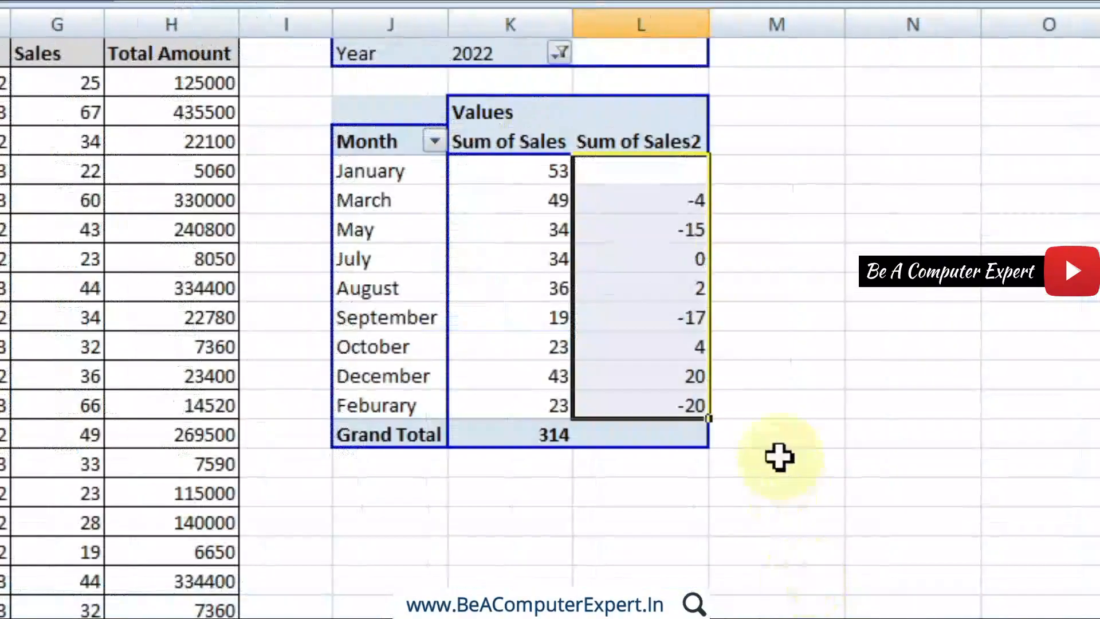
Compare consecutive months' Sum of Sales figures with the month-over-month differences in the Sum of Sales2 column, from January to August
{"action": "left_click", "coordinate": [676, 169]}
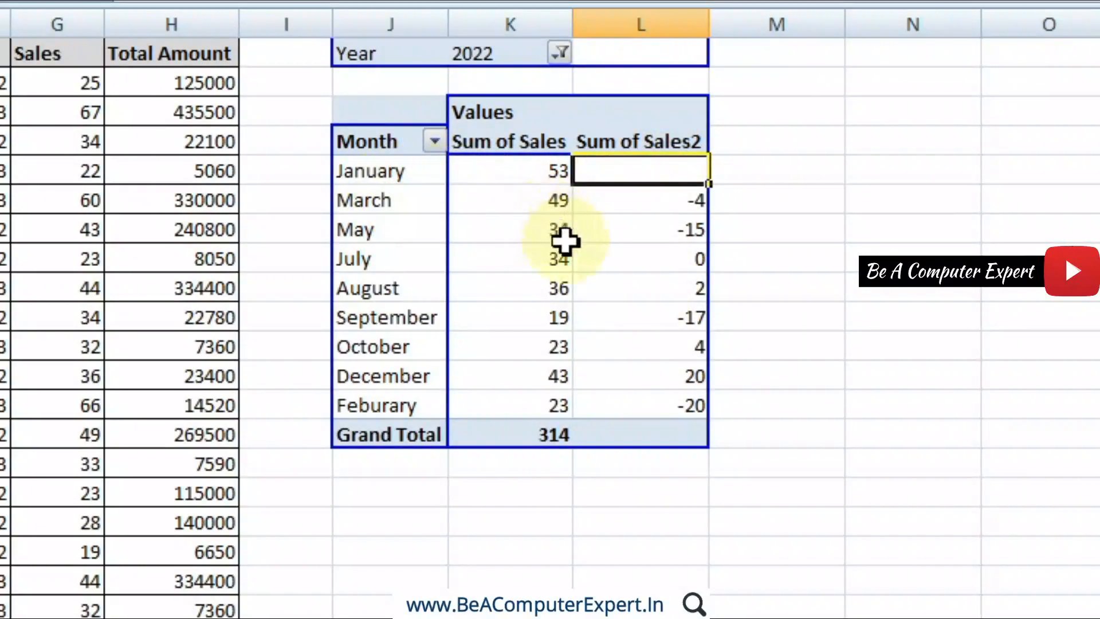
{"action": "mouse_move", "coordinate": [616, 280]}
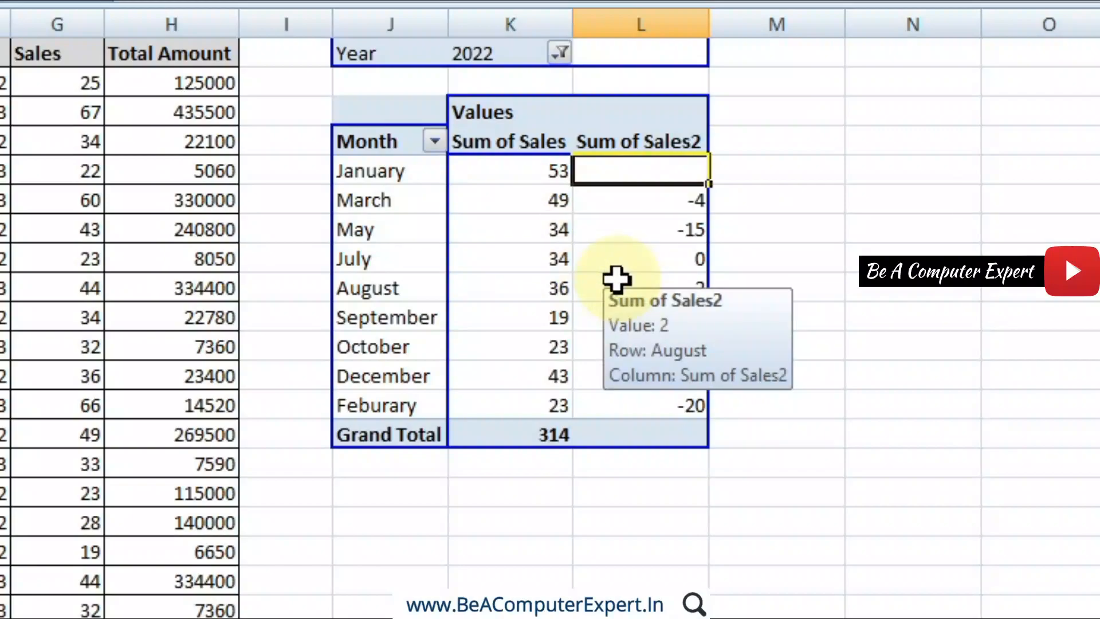
{"action": "left_click", "coordinate": [529, 171]}
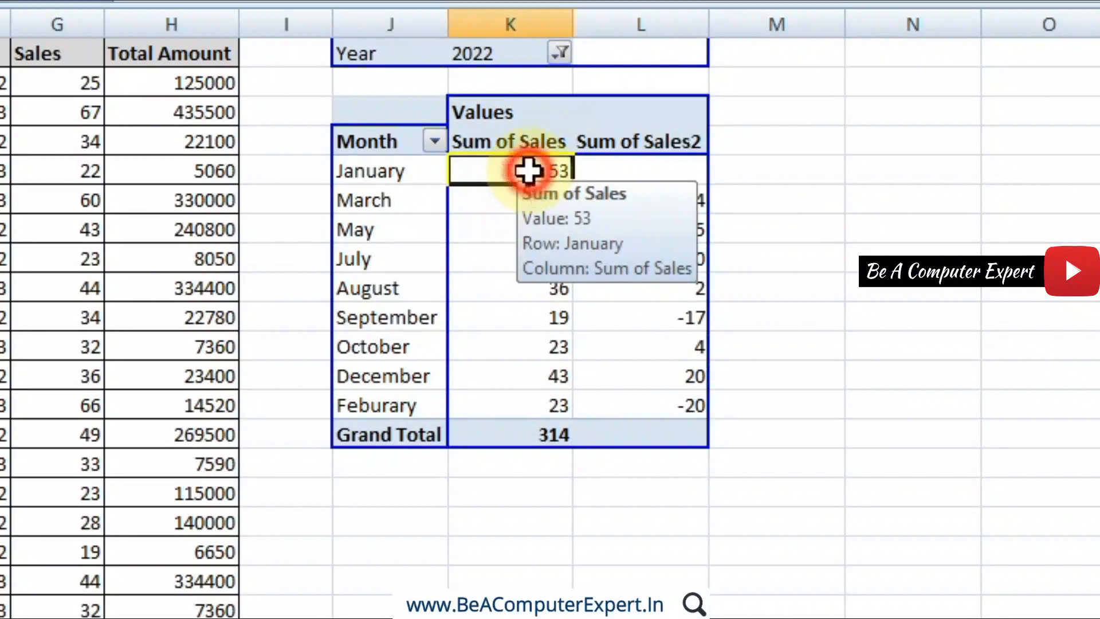
{"action": "mouse_move", "coordinate": [659, 296]}
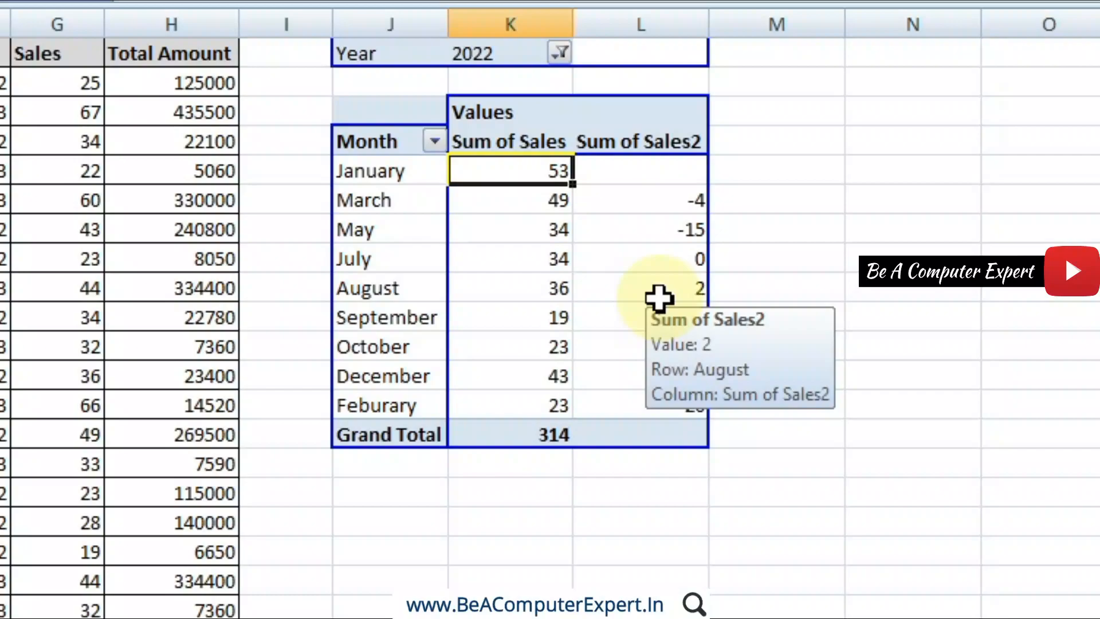
{"action": "left_click", "coordinate": [545, 212]}
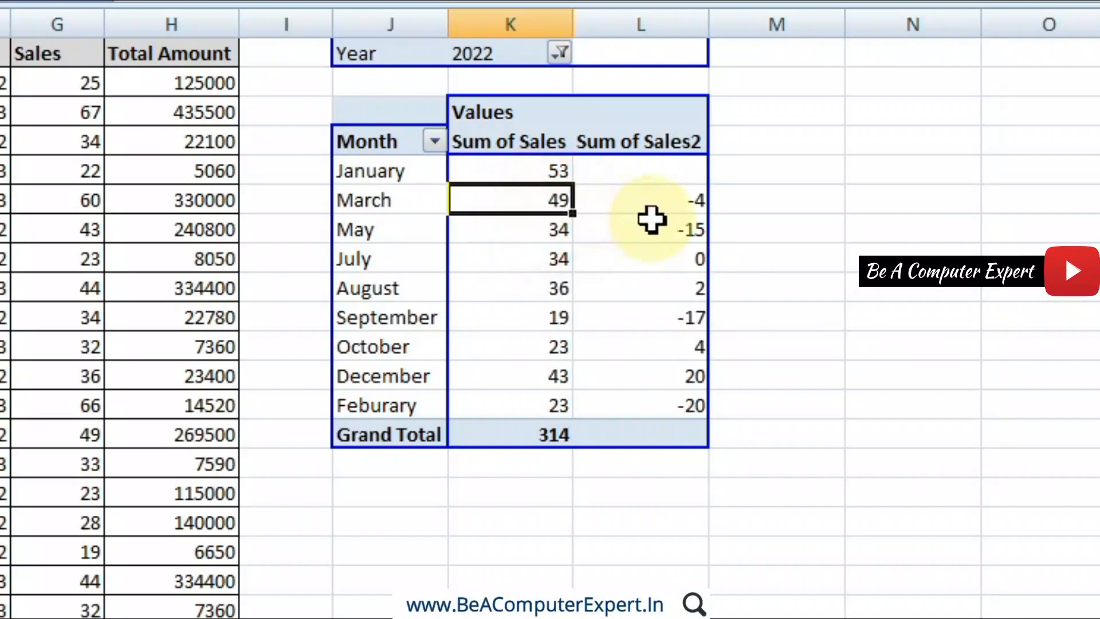
{"action": "left_click", "coordinate": [658, 209]}
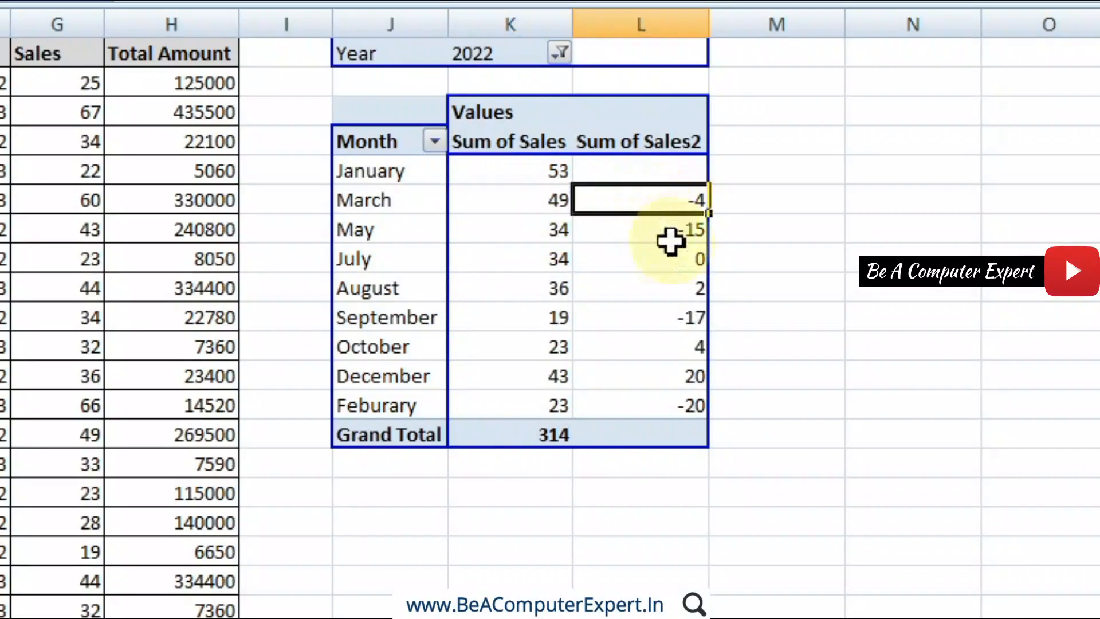
{"action": "mouse_move", "coordinate": [682, 281]}
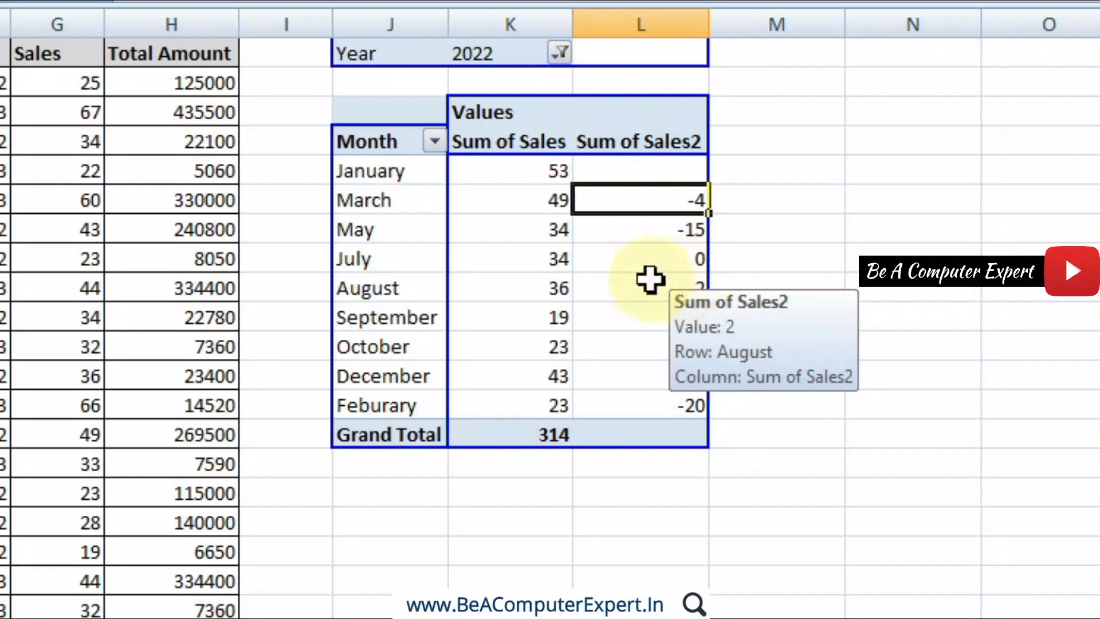
{"action": "left_click", "coordinate": [640, 239]}
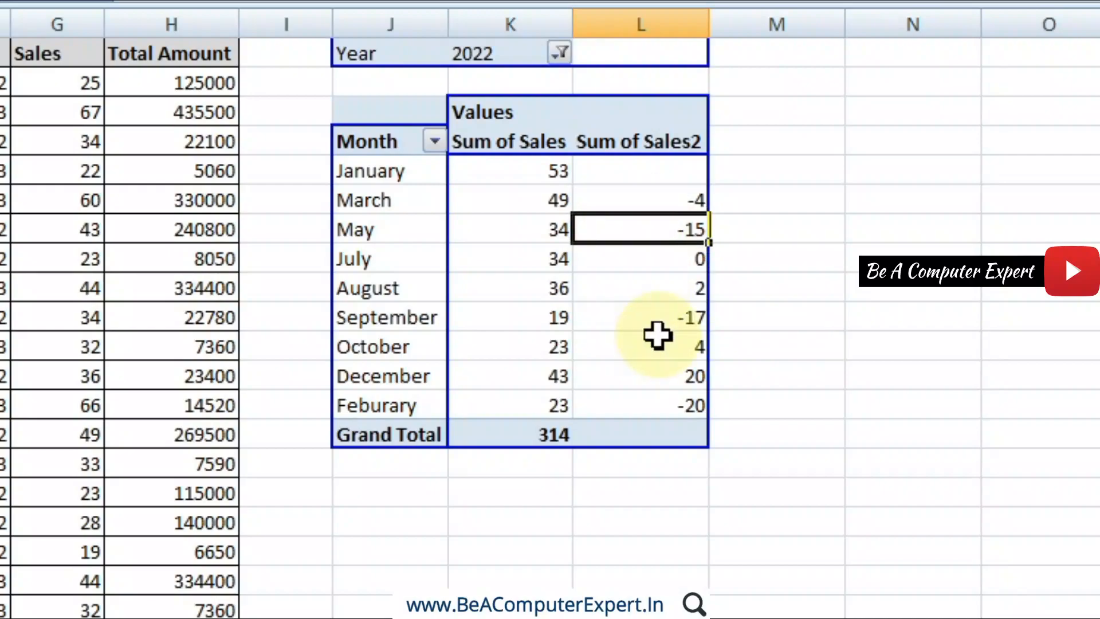
{"action": "left_click", "coordinate": [533, 199]}
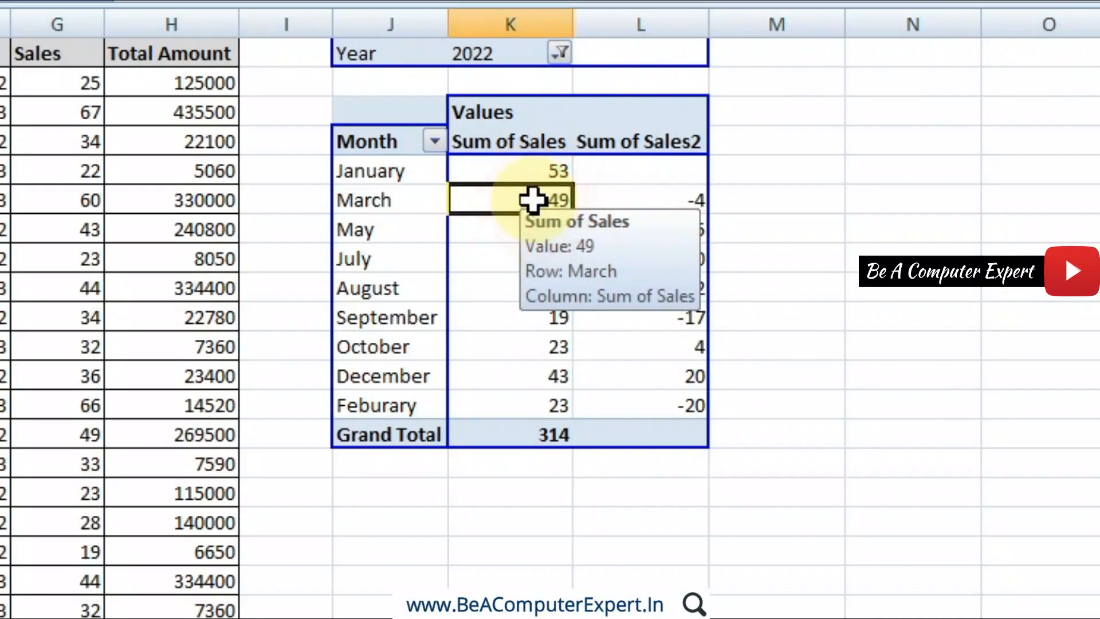
{"action": "left_click", "coordinate": [525, 228]}
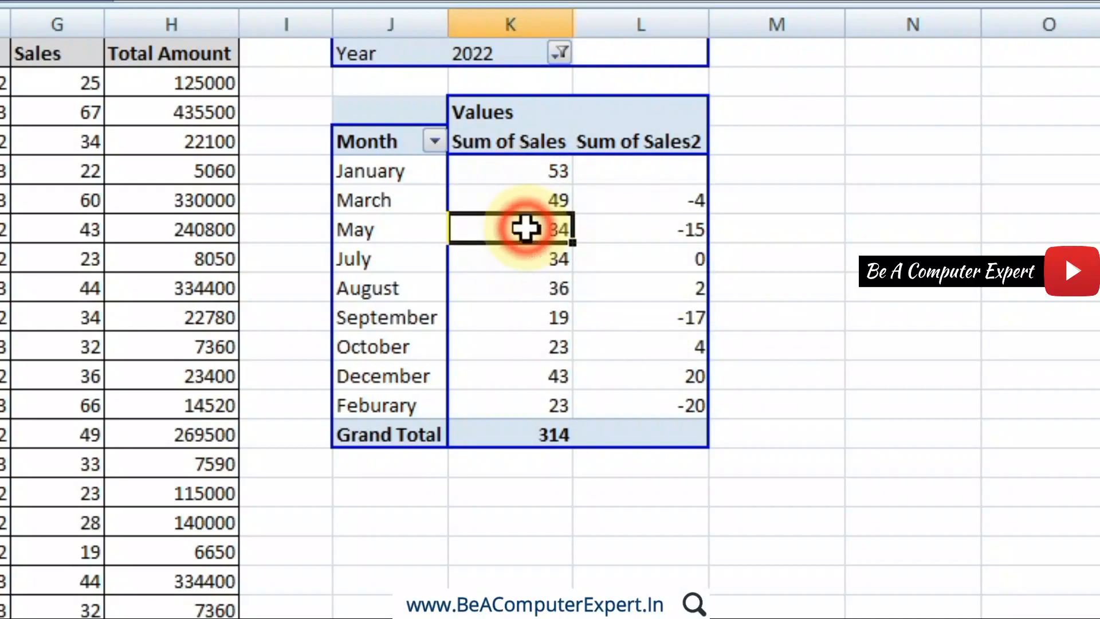
{"action": "left_click", "coordinate": [518, 200]}
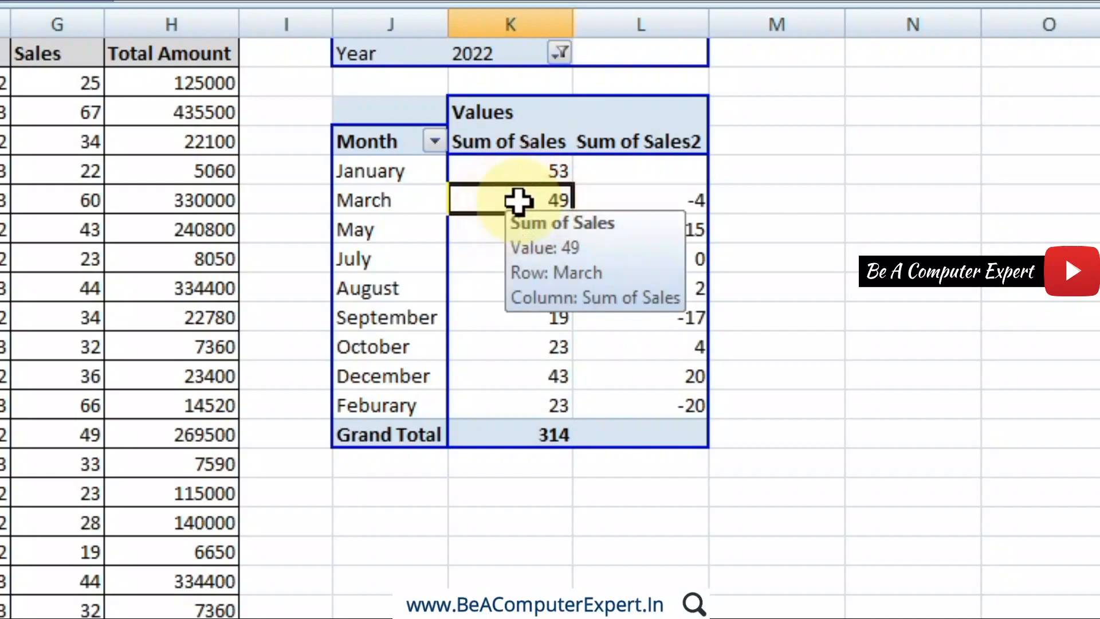
{"action": "left_click", "coordinate": [524, 264]}
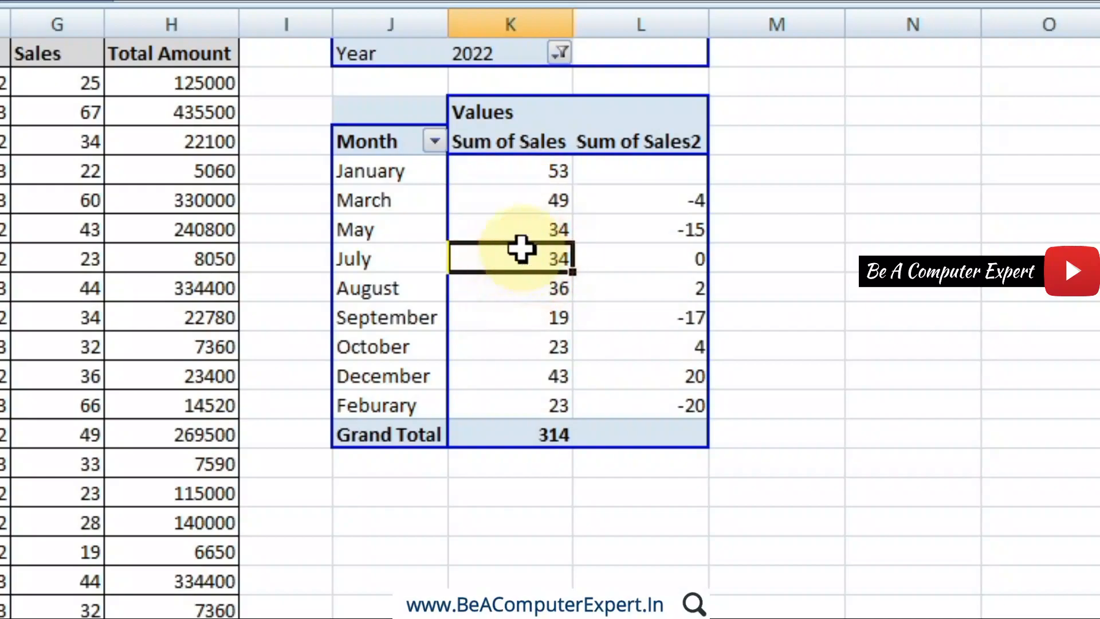
{"action": "left_click", "coordinate": [522, 234]}
{"action": "left_click", "coordinate": [536, 294]}
{"action": "left_click", "coordinate": [527, 262]}
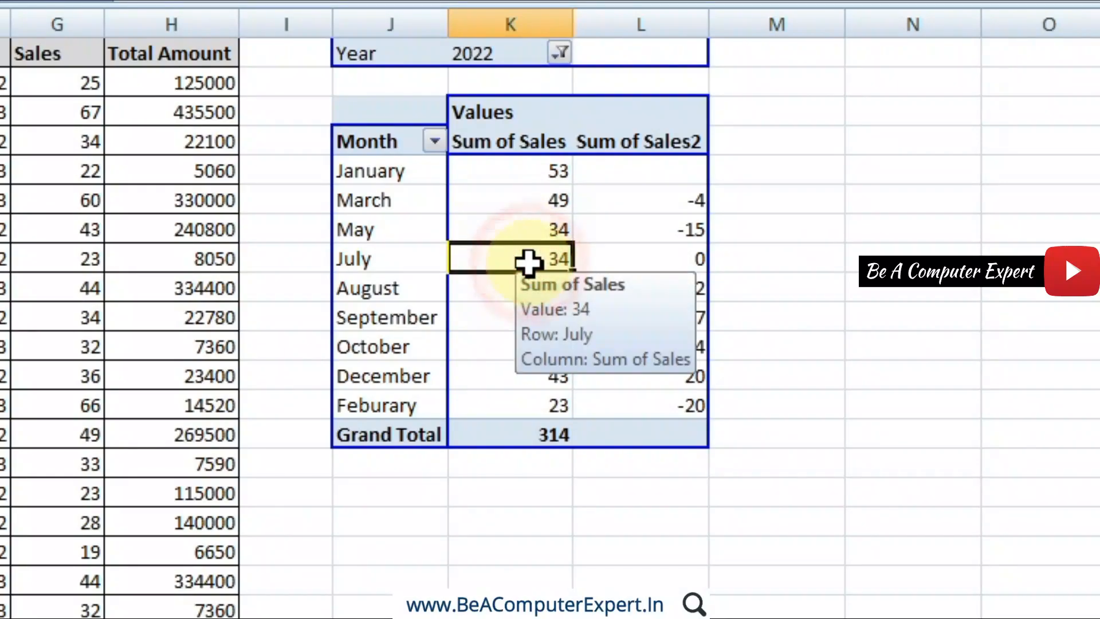
{"action": "left_click", "coordinate": [687, 295]}
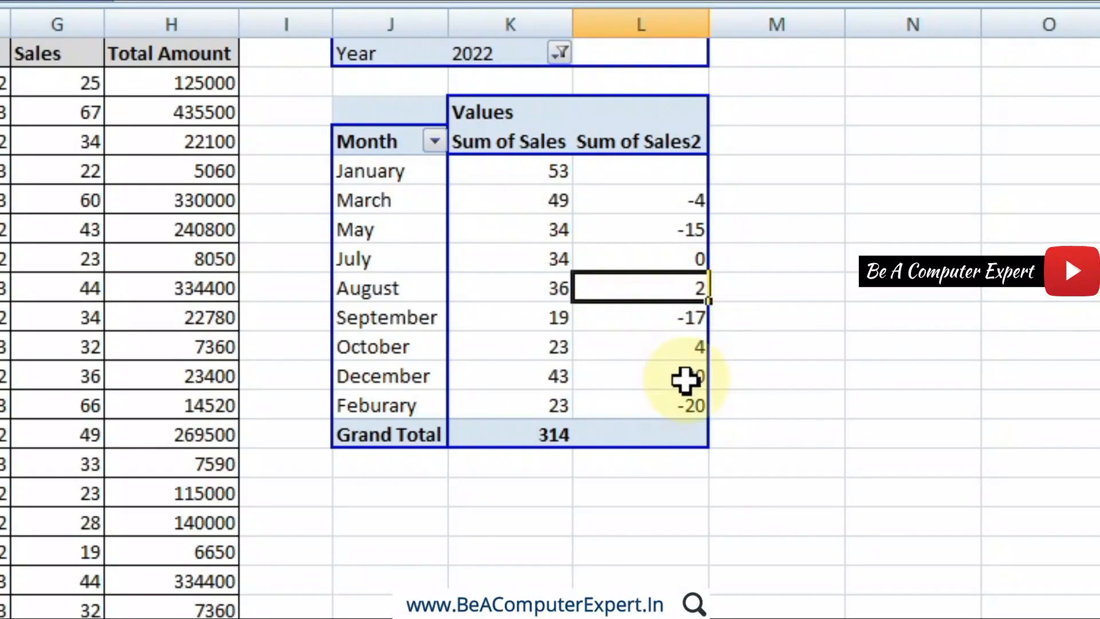
{"action": "mouse_move", "coordinate": [686, 379]}
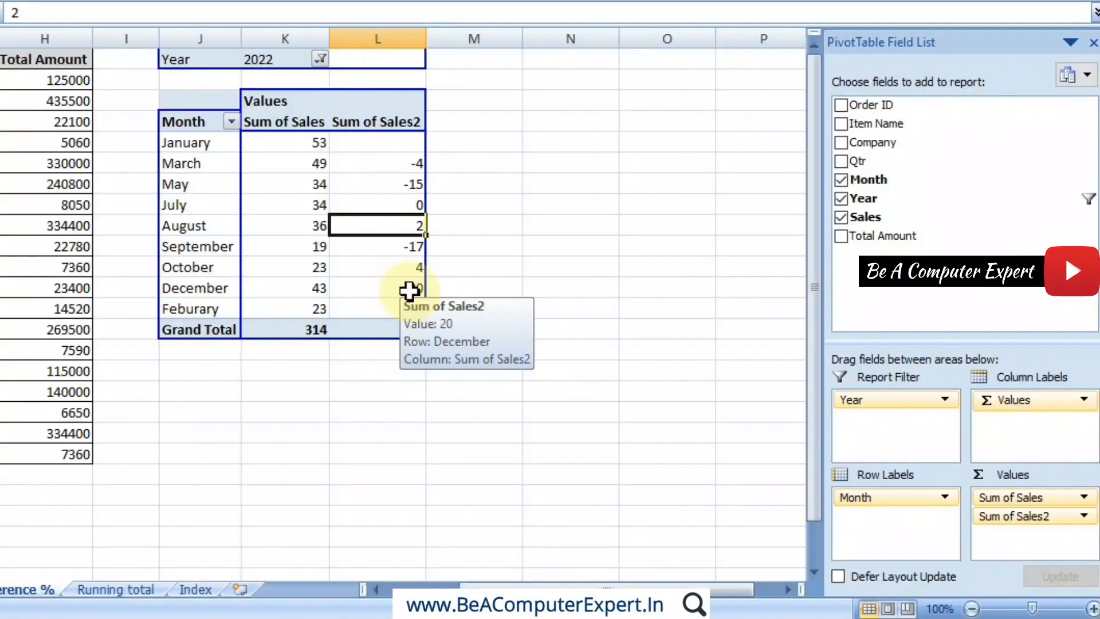
Add Sales to the values a third time and show it as % Difference From with base field Month and base item (previous)
{"action": "left_click_drag", "start_coordinate": [858, 217], "coordinate": [1007, 542]}
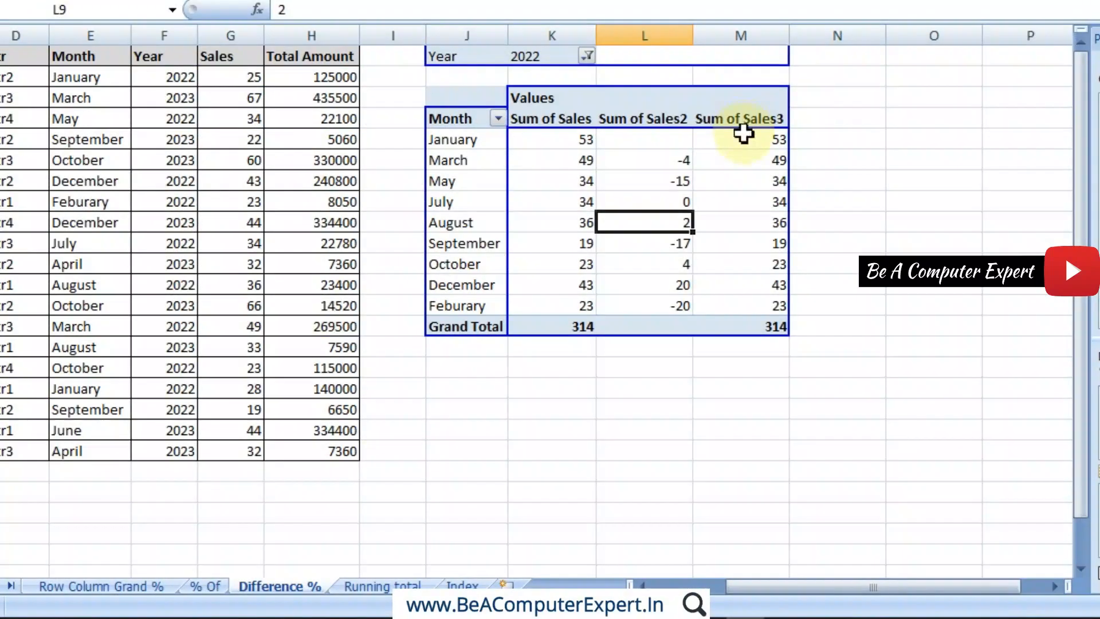
{"action": "left_click", "coordinate": [477, 141]}
{"action": "right_click", "coordinate": [743, 138]}
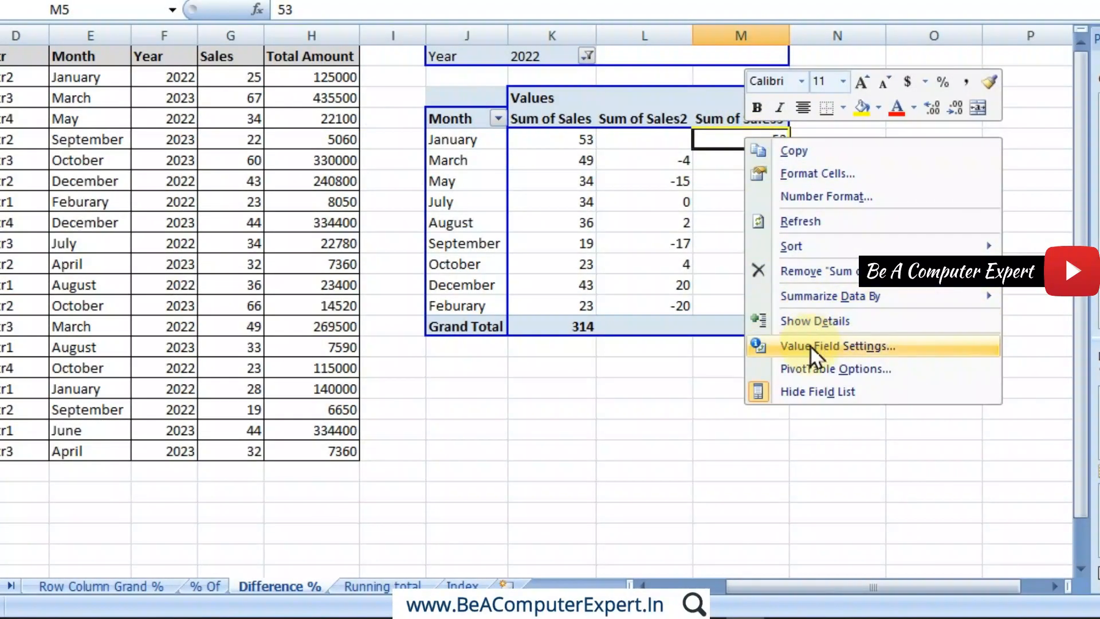
{"action": "left_click", "coordinate": [811, 346]}
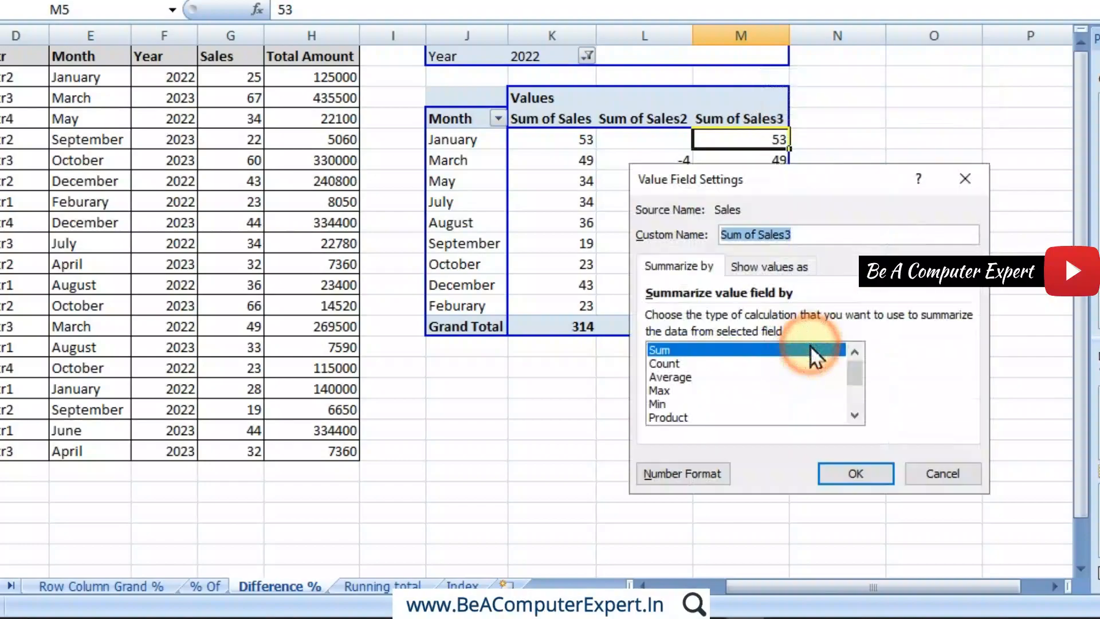
{"action": "left_click", "coordinate": [756, 265]}
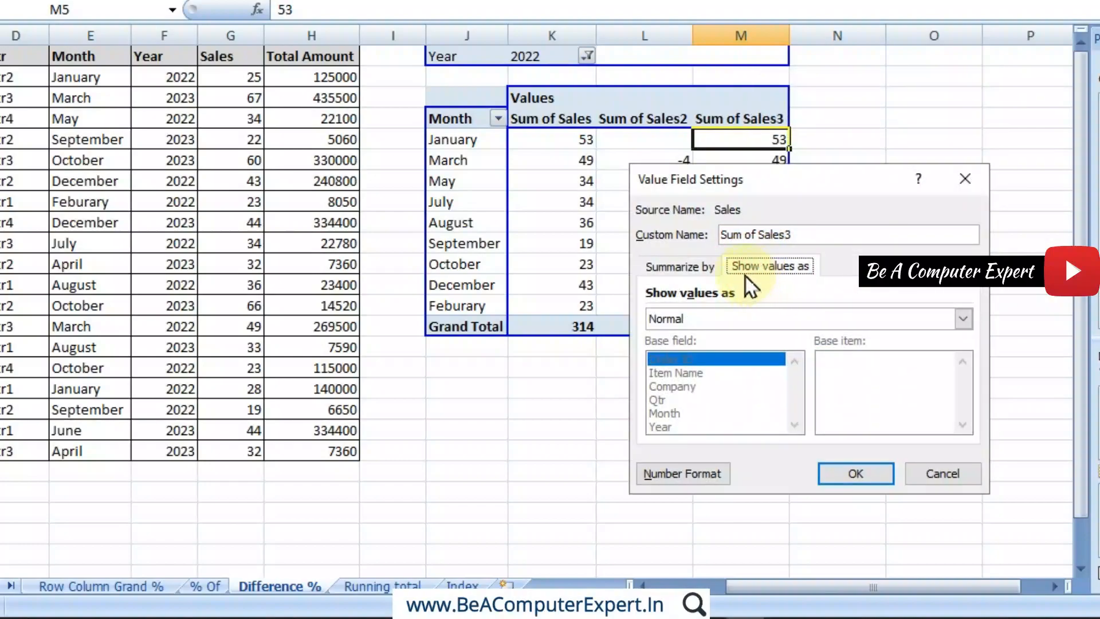
{"action": "left_click", "coordinate": [990, 325]}
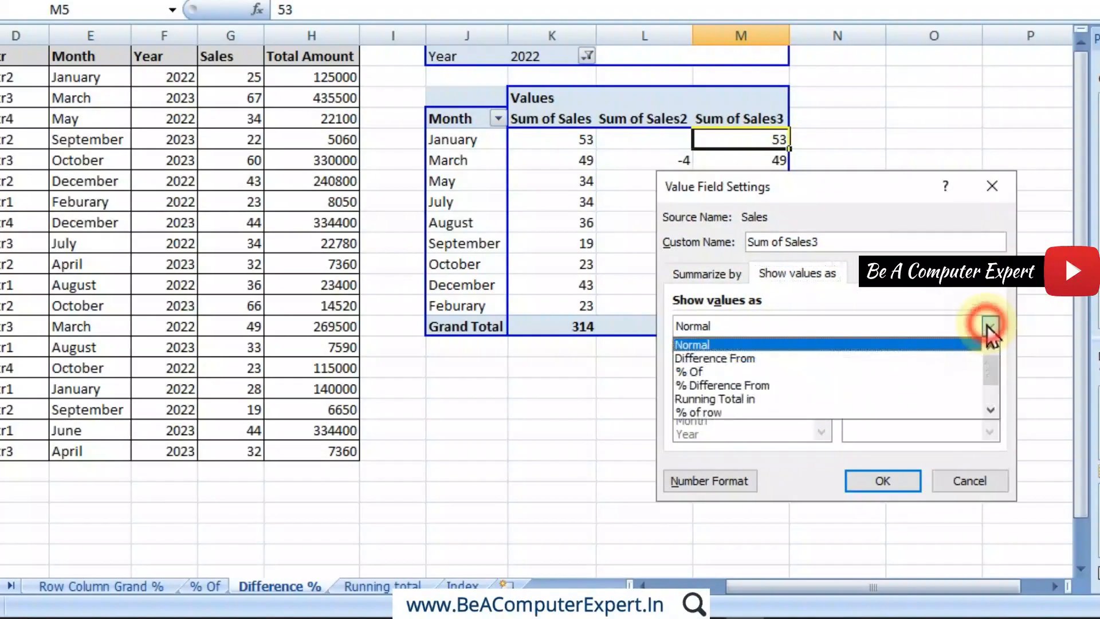
{"action": "left_click", "coordinate": [750, 389]}
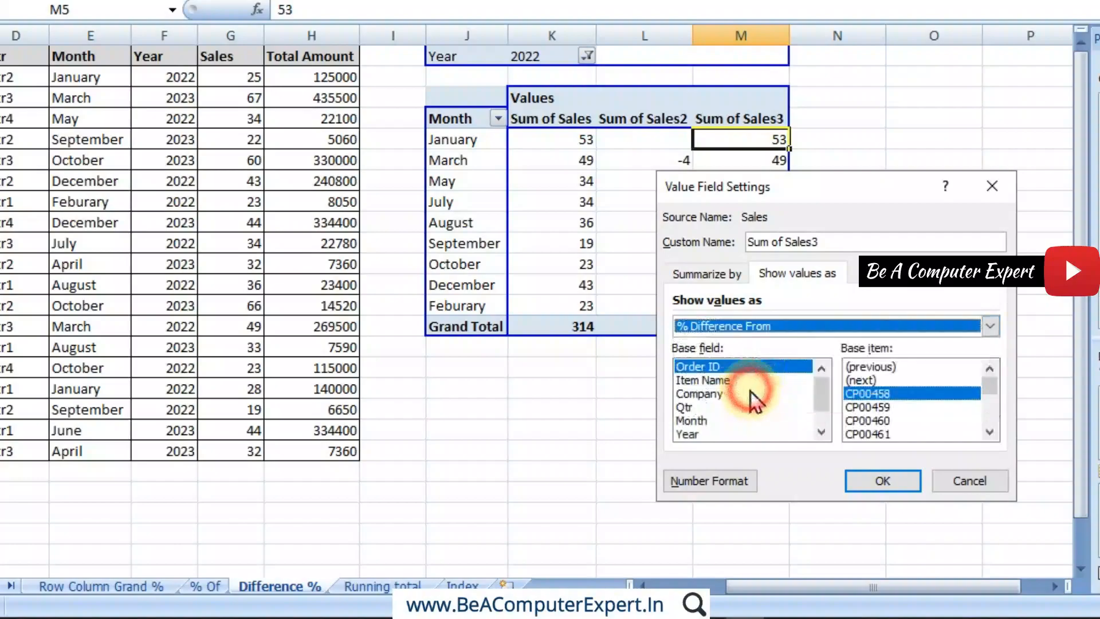
{"action": "left_click", "coordinate": [695, 420]}
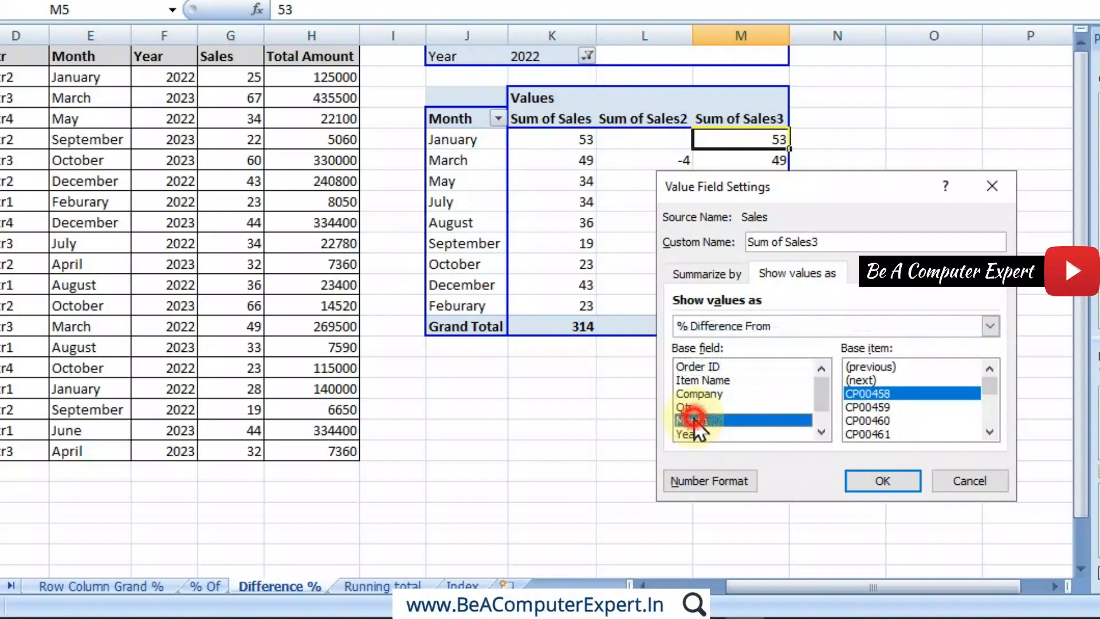
{"action": "left_click", "coordinate": [872, 367]}
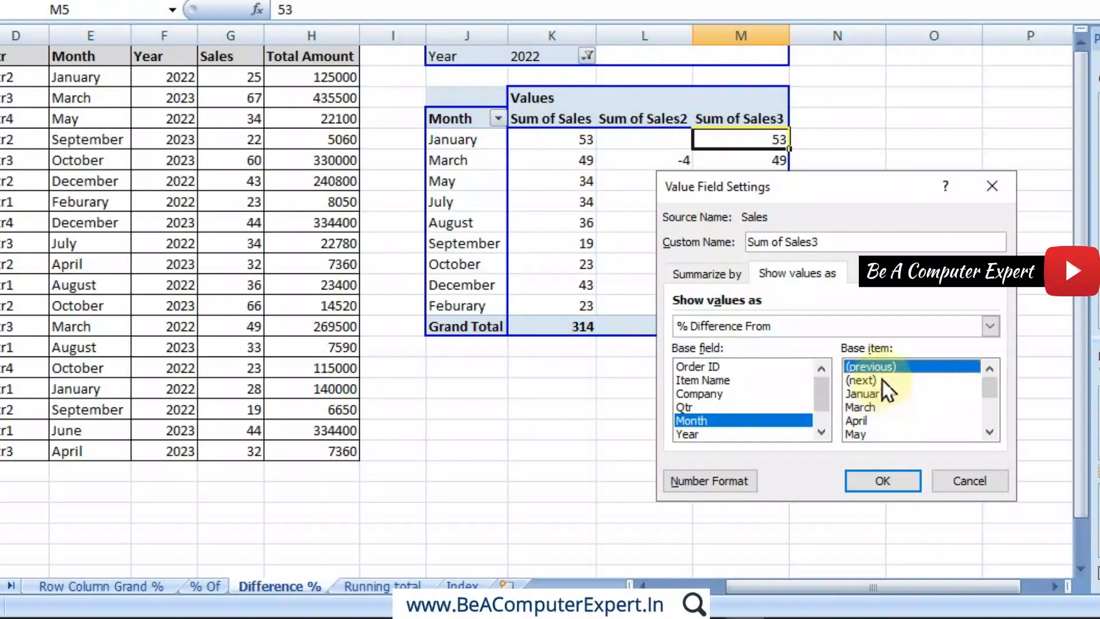
{"action": "left_click", "coordinate": [889, 483]}
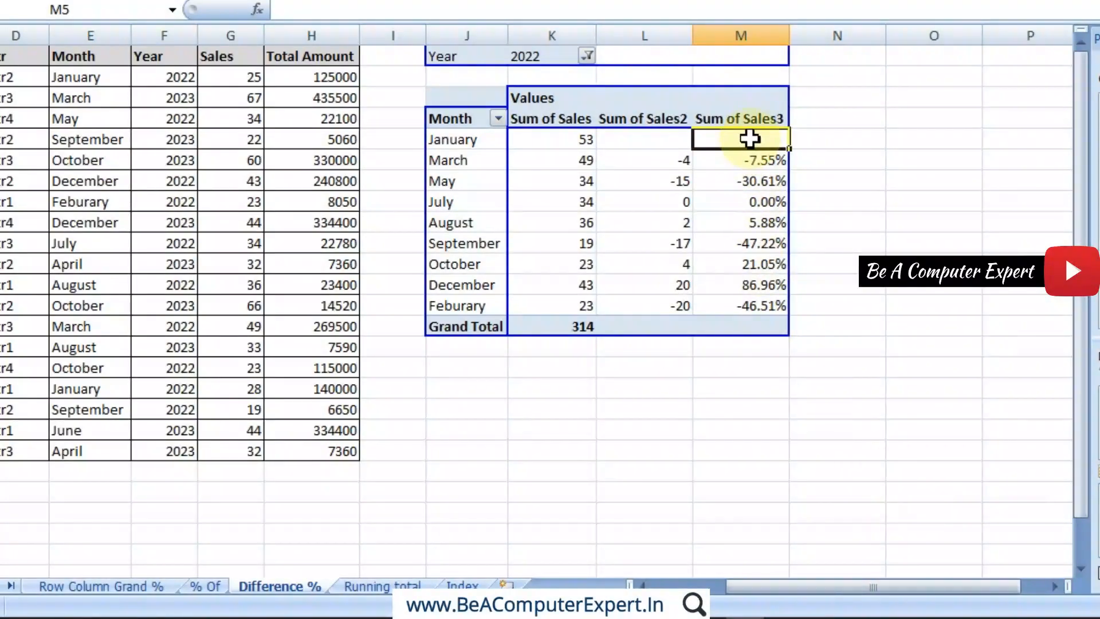
Compare the January and March Sum of Sales figures with the percentage differences in the Sum of Sales3 column
{"action": "left_click", "coordinate": [582, 138]}
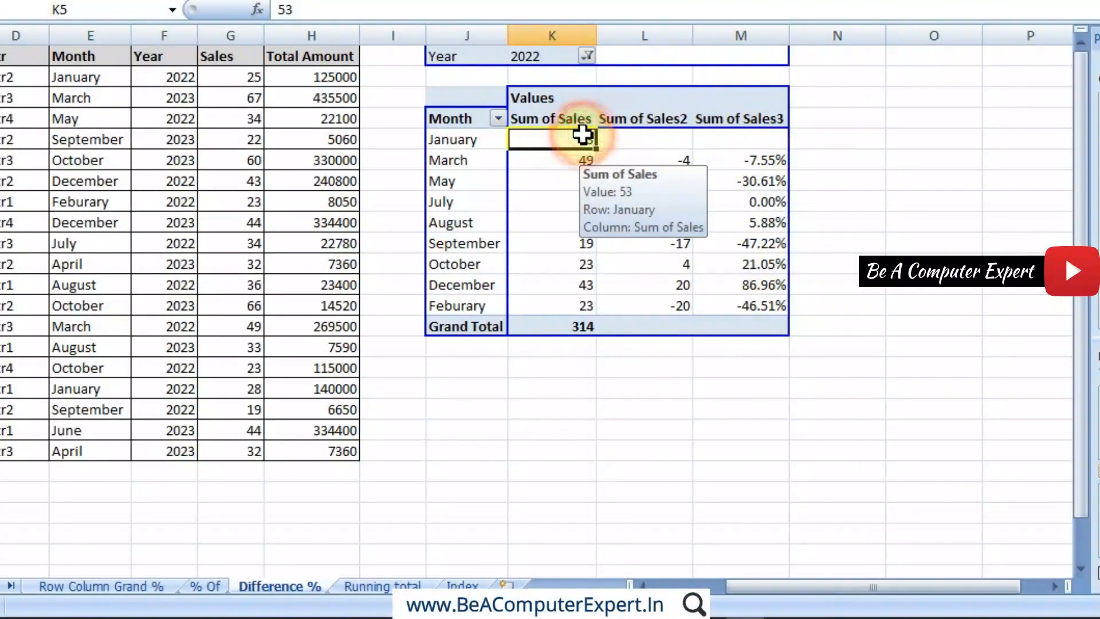
{"action": "left_click", "coordinate": [570, 161]}
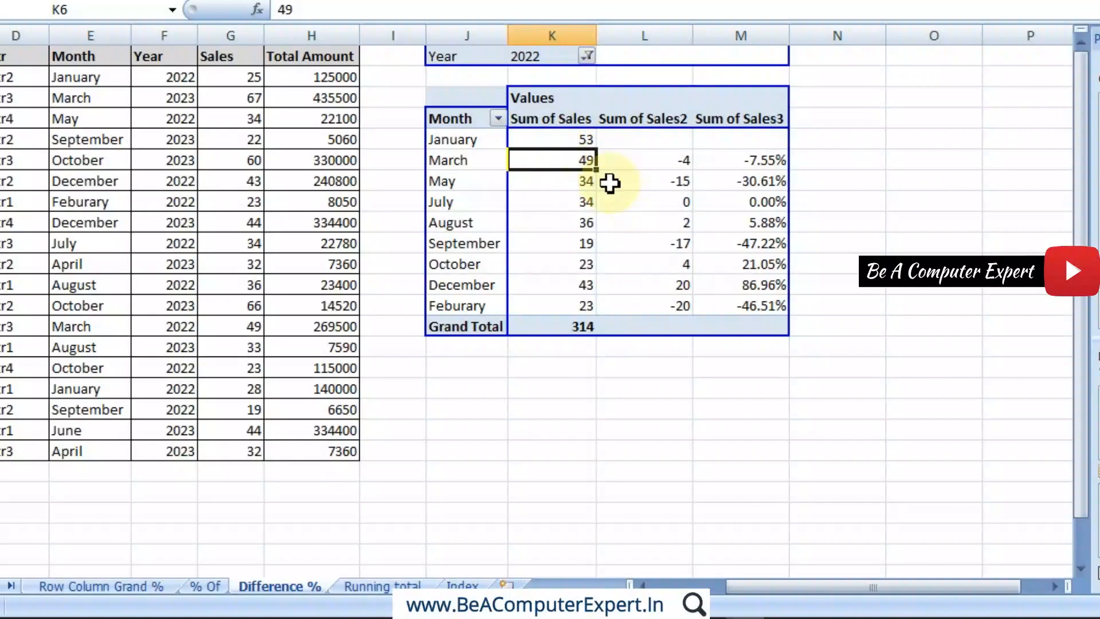
{"action": "left_click", "coordinate": [765, 168]}
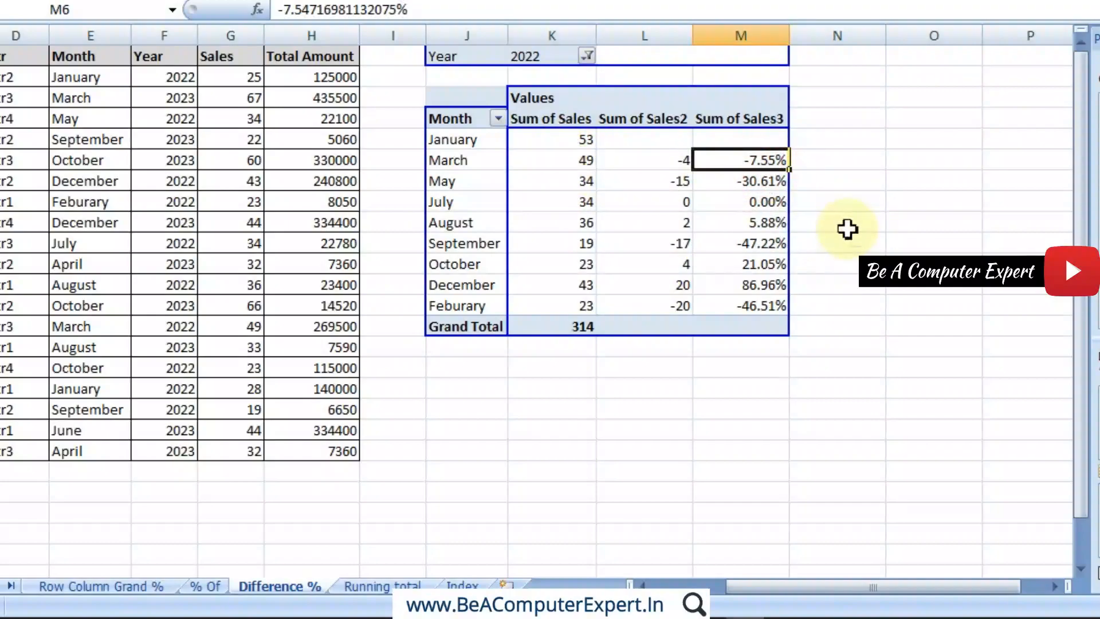
{"action": "mouse_move", "coordinate": [751, 186]}
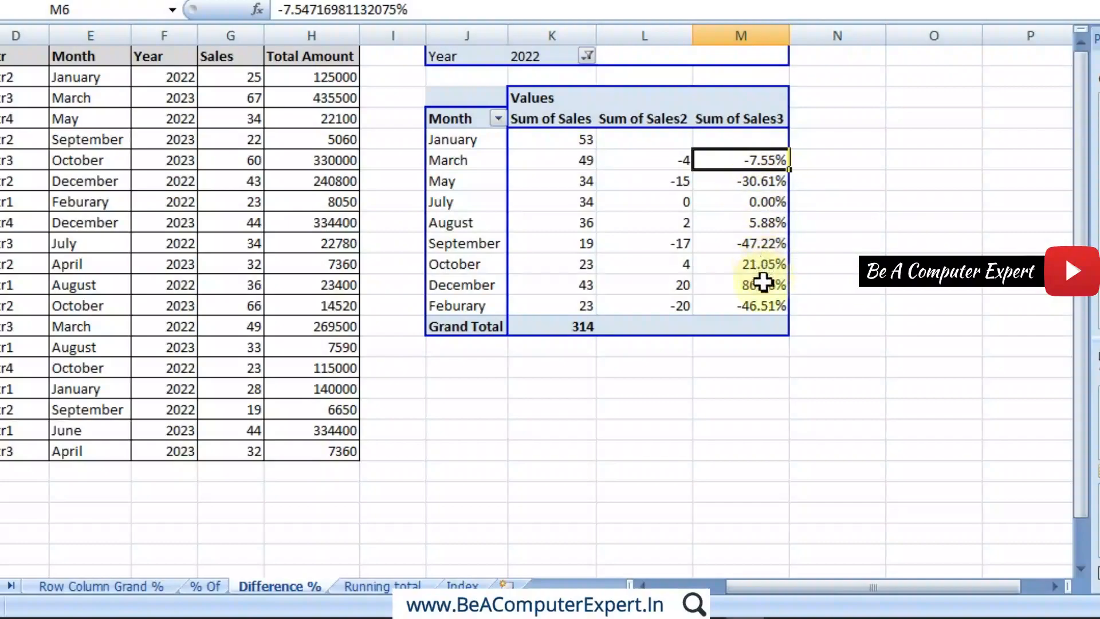
{"action": "mouse_move", "coordinate": [764, 322]}
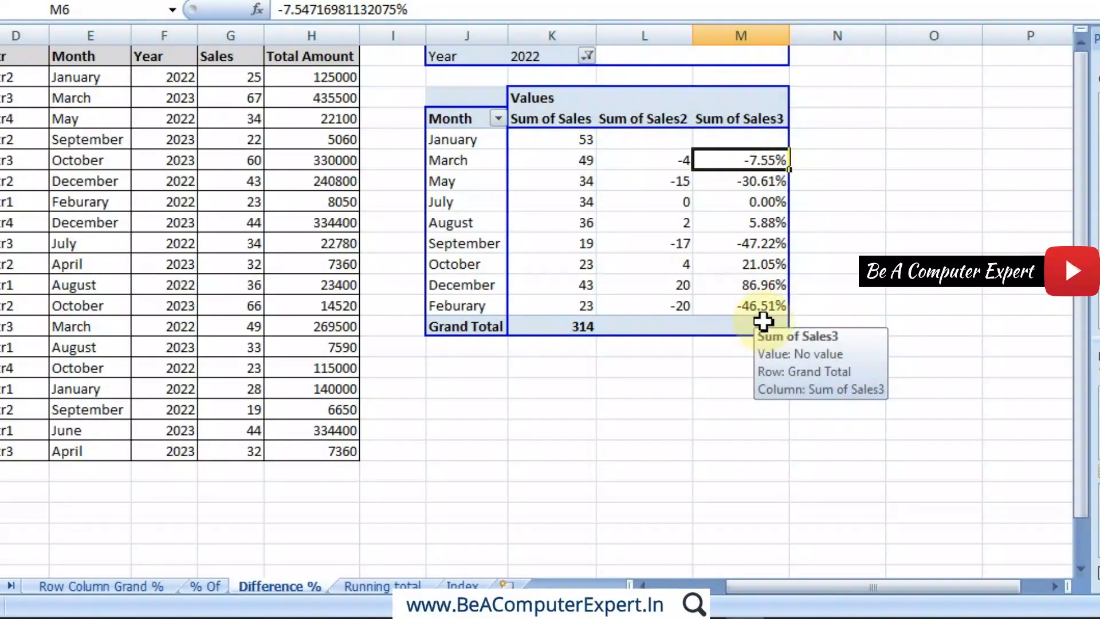
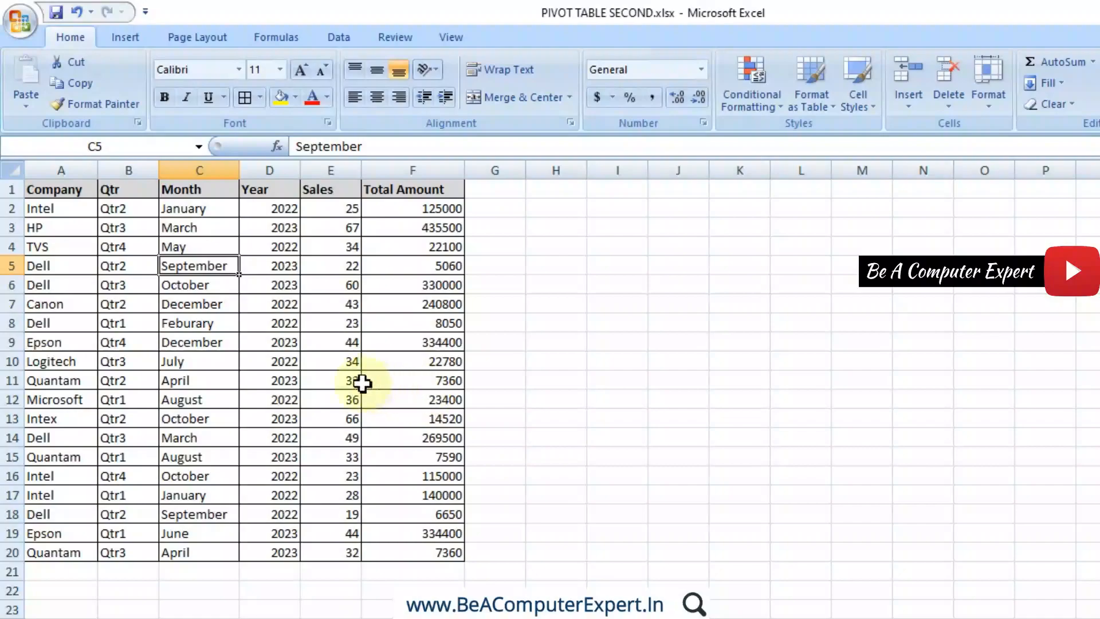
Create a pivot table from the Running total sheet's data range A1:F20, placed on the existing worksheet at cell H3
{"action": "left_click", "coordinate": [200, 344]}
{"action": "key", "text": "ctrl+a"}
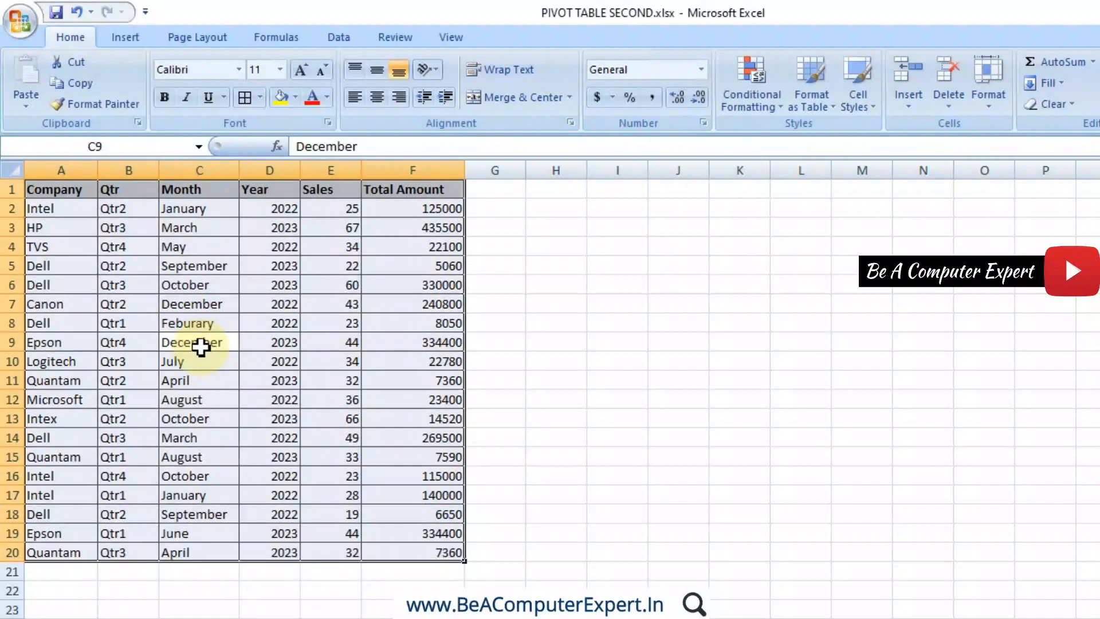
{"action": "left_click", "coordinate": [121, 35]}
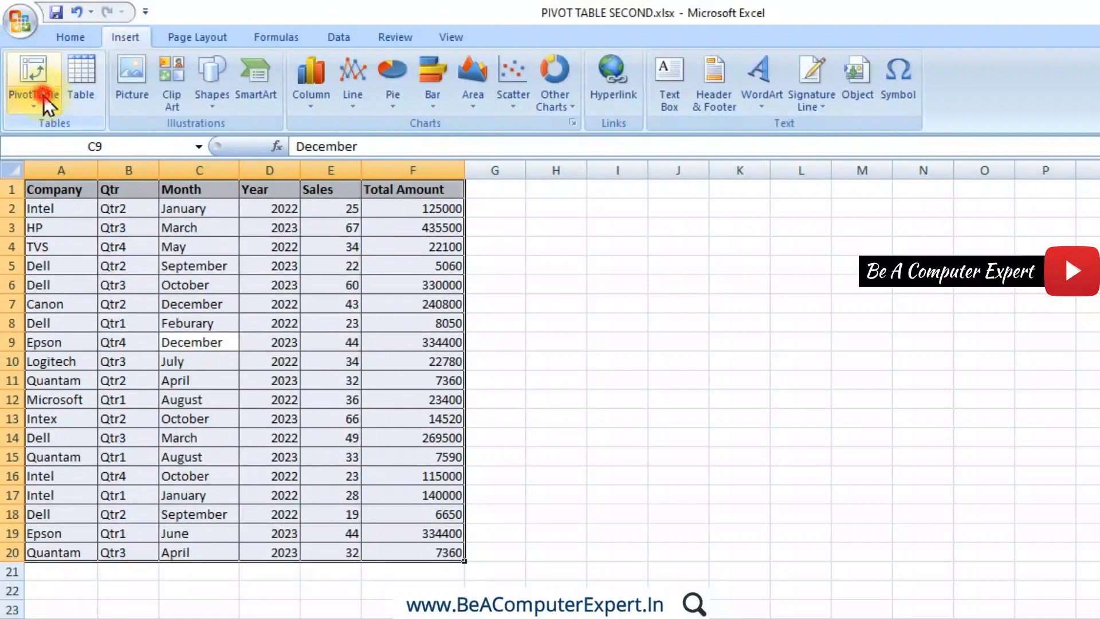
{"action": "left_click", "coordinate": [44, 96]}
{"action": "left_click", "coordinate": [53, 126]}
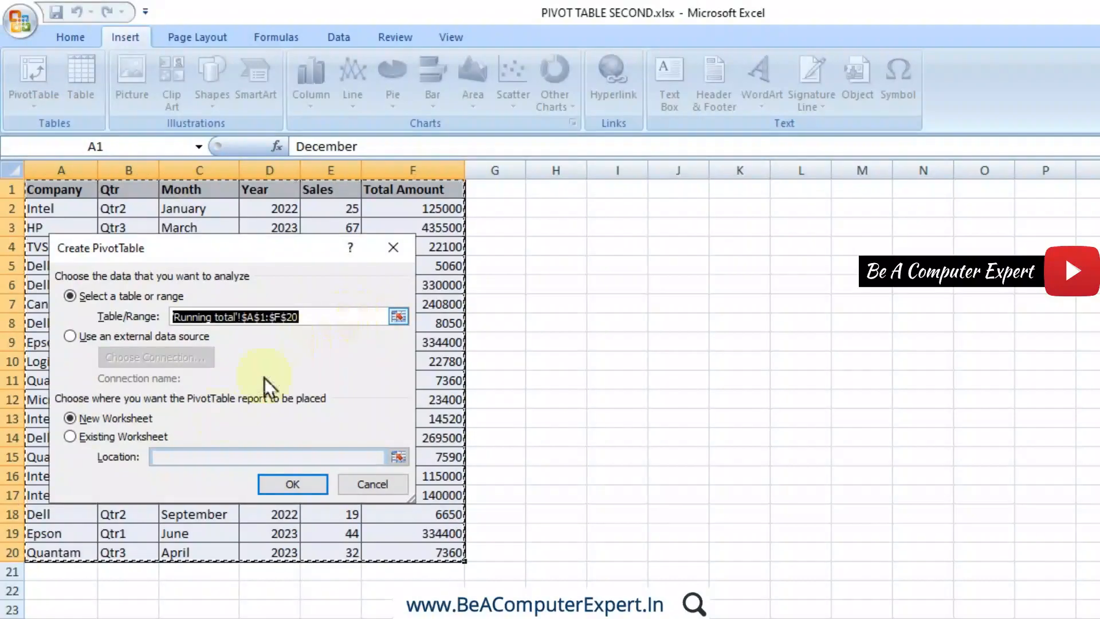
{"action": "left_click", "coordinate": [115, 437]}
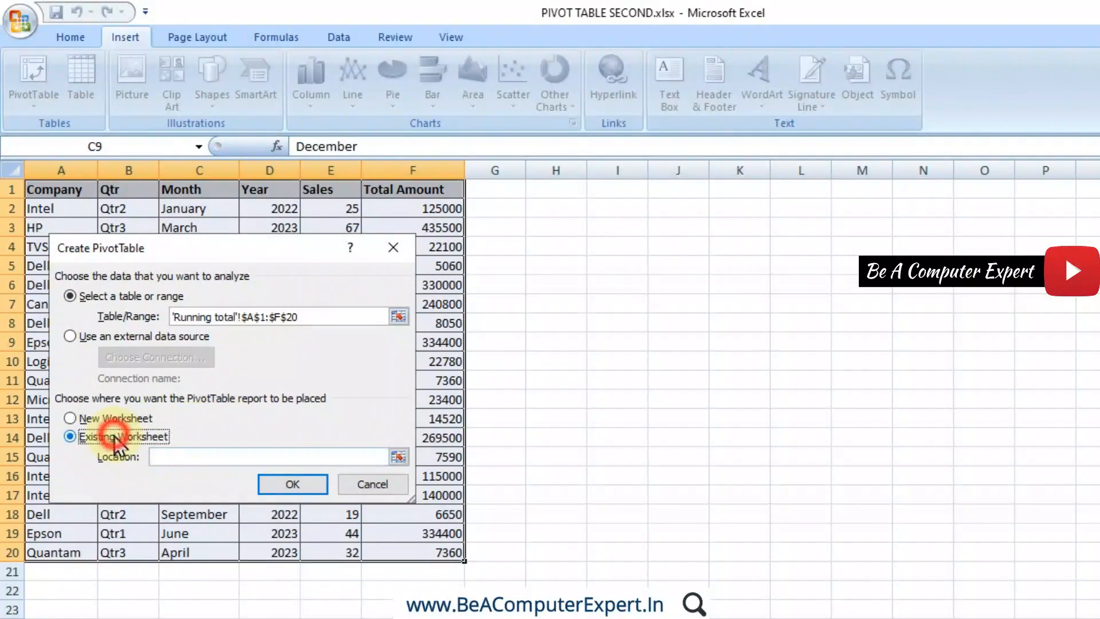
{"action": "left_click", "coordinate": [564, 229]}
{"action": "left_click", "coordinate": [298, 485]}
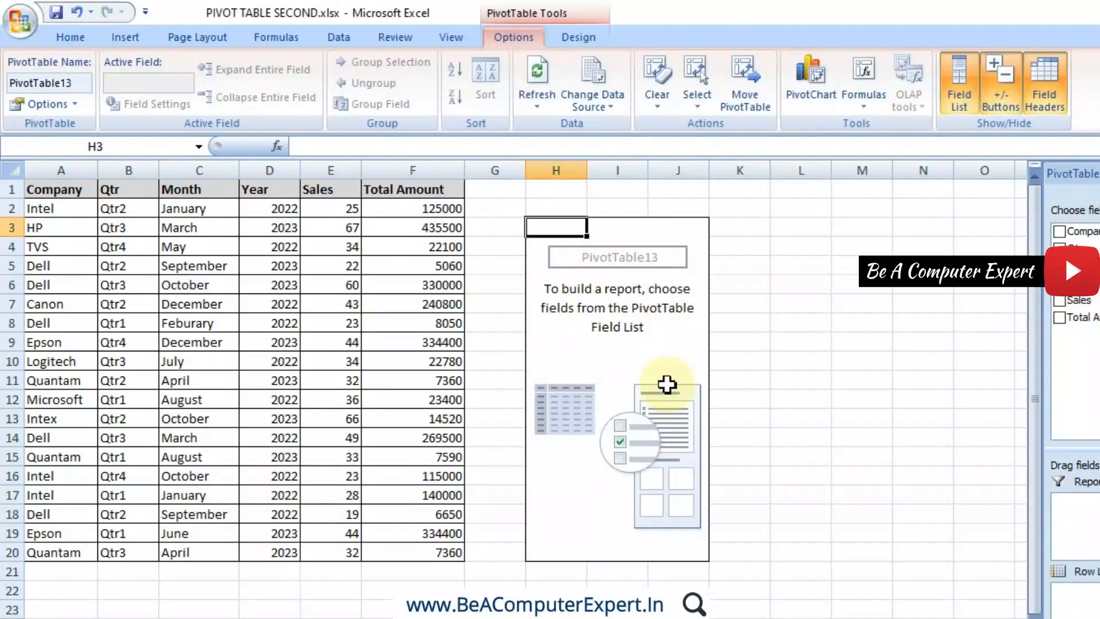
Set the new pivot table to show 0 for empty cells and use the classic PivotTable layout
{"action": "right_click", "coordinate": [593, 269]}
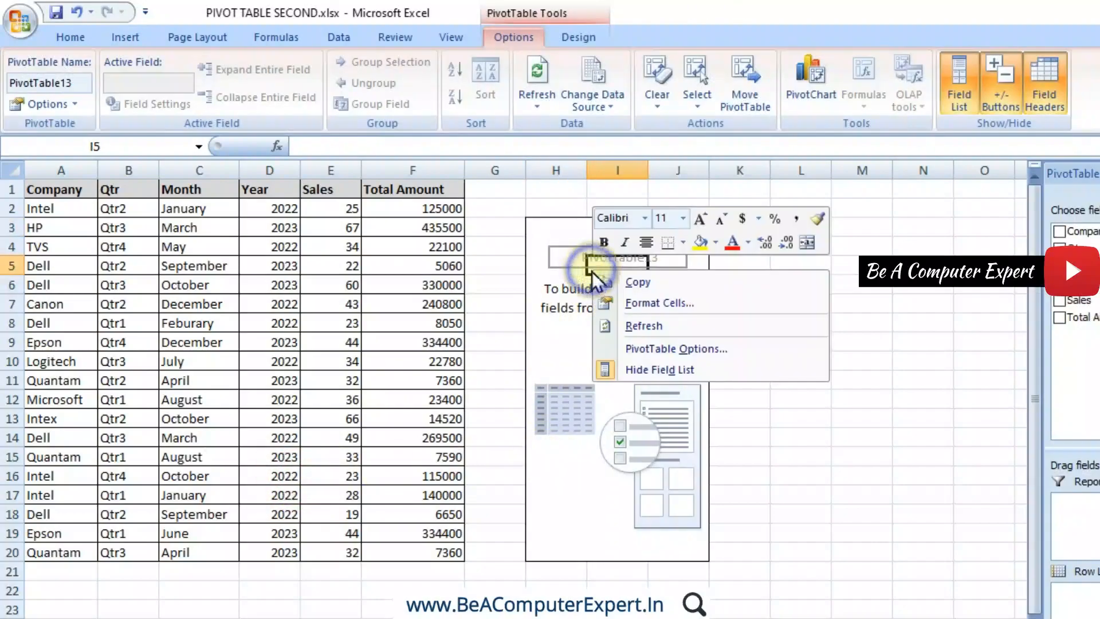
{"action": "left_click", "coordinate": [658, 349]}
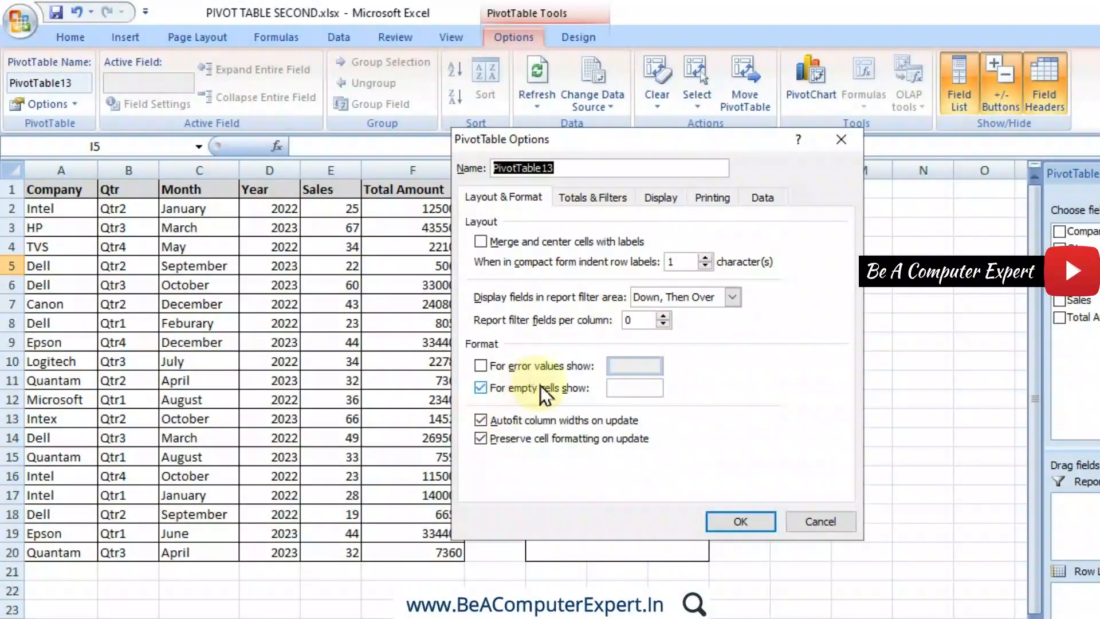
{"action": "left_click", "coordinate": [623, 388]}
{"action": "type", "text": "0"}
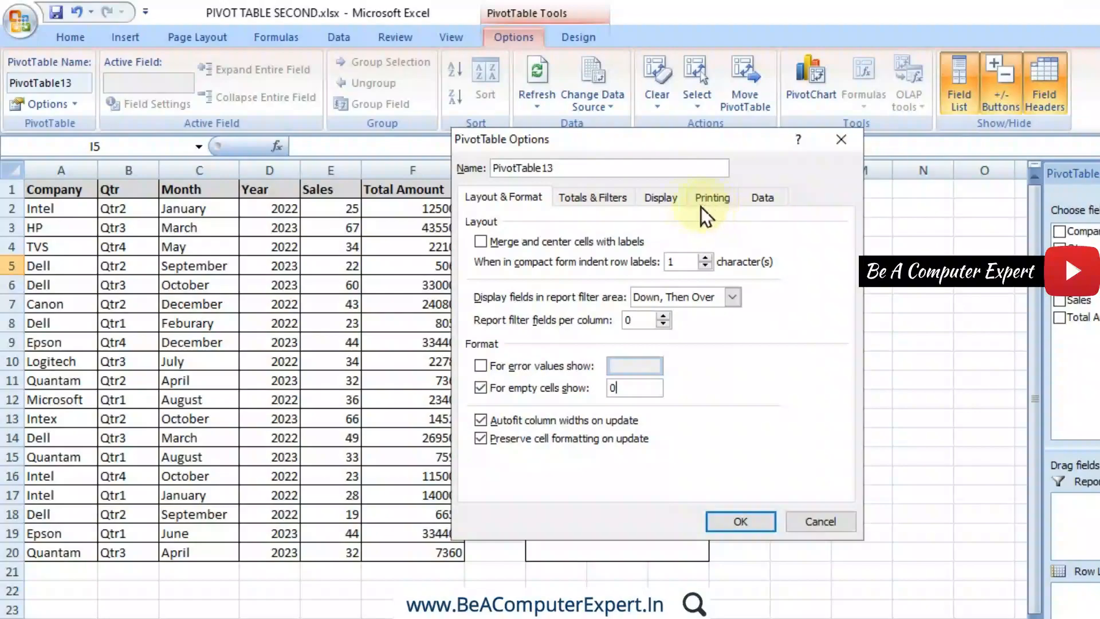
{"action": "left_click", "coordinate": [661, 197]}
{"action": "left_click", "coordinate": [481, 339]}
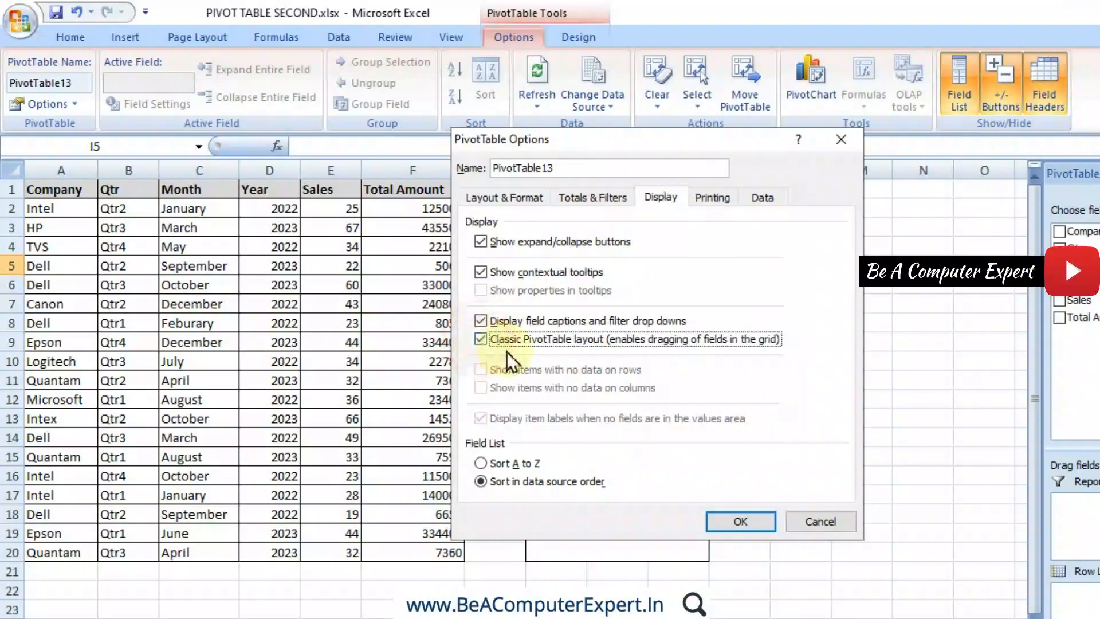
{"action": "left_click", "coordinate": [724, 519]}
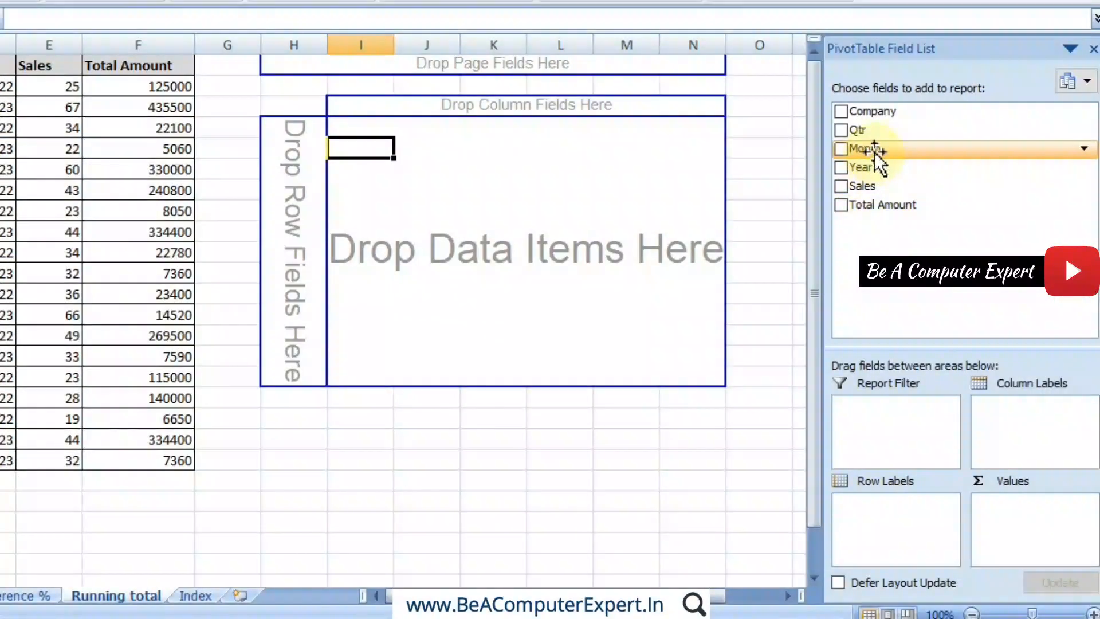
Add Month to the pivot table's row labels and Sales twice to its values
{"action": "left_click_drag", "start_coordinate": [874, 150], "coordinate": [871, 500]}
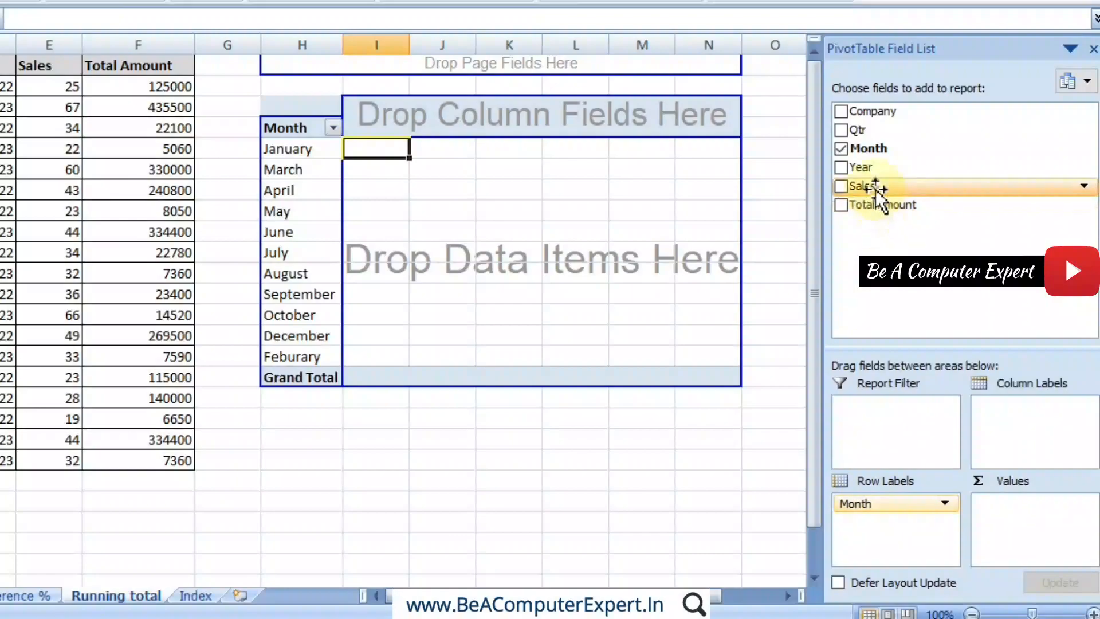
{"action": "left_click_drag", "start_coordinate": [876, 187], "coordinate": [1007, 508]}
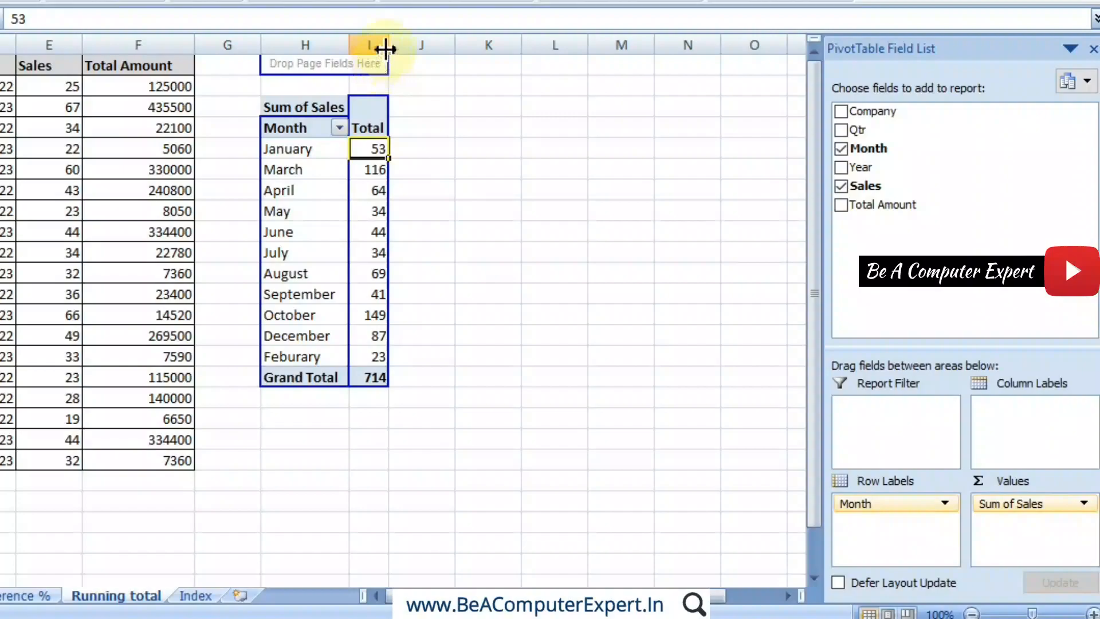
{"action": "left_click_drag", "start_coordinate": [388, 45], "coordinate": [440, 52]}
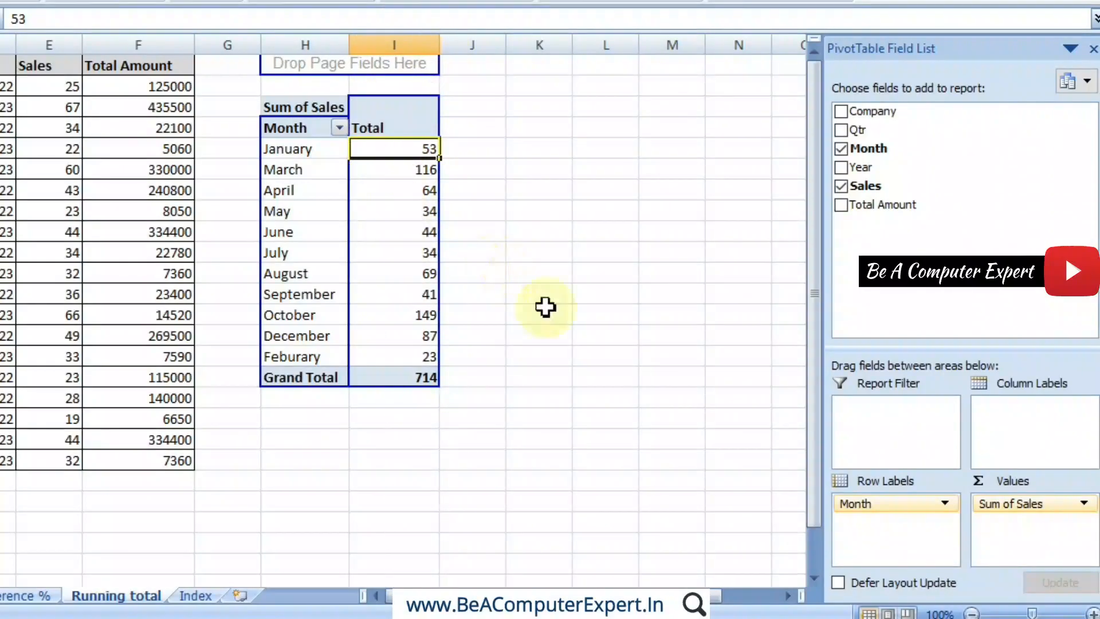
{"action": "left_click_drag", "start_coordinate": [889, 187], "coordinate": [999, 525]}
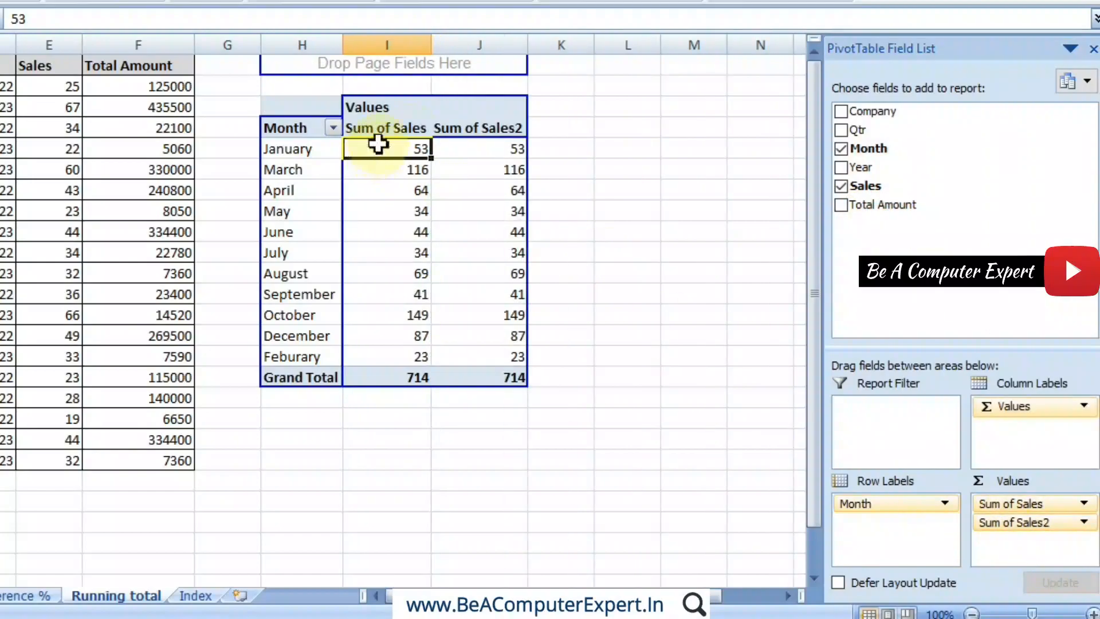
Show the second Sales value field, Sum of Sales2, as Running Total in with base field Month
{"action": "left_click", "coordinate": [487, 151]}
{"action": "right_click", "coordinate": [487, 152]}
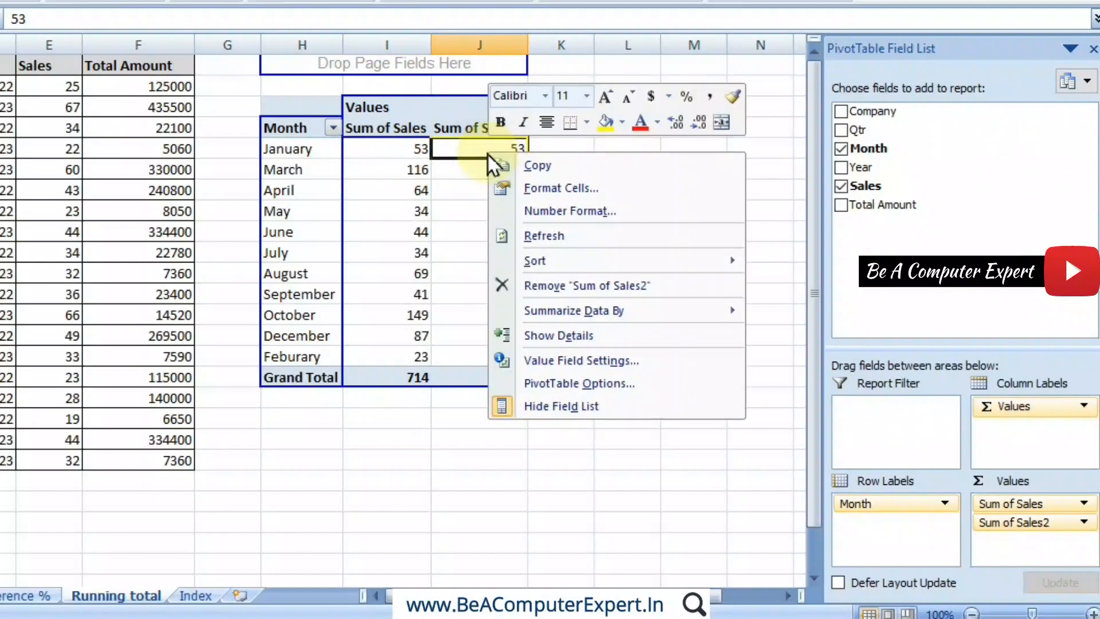
{"action": "left_click", "coordinate": [545, 366]}
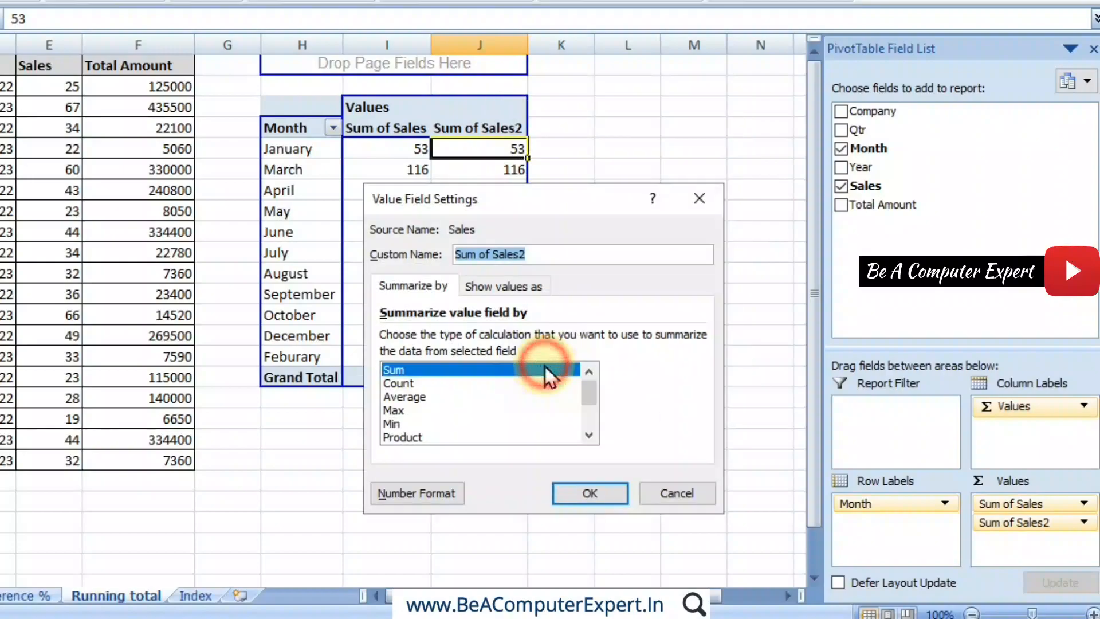
{"action": "left_click", "coordinate": [500, 285]}
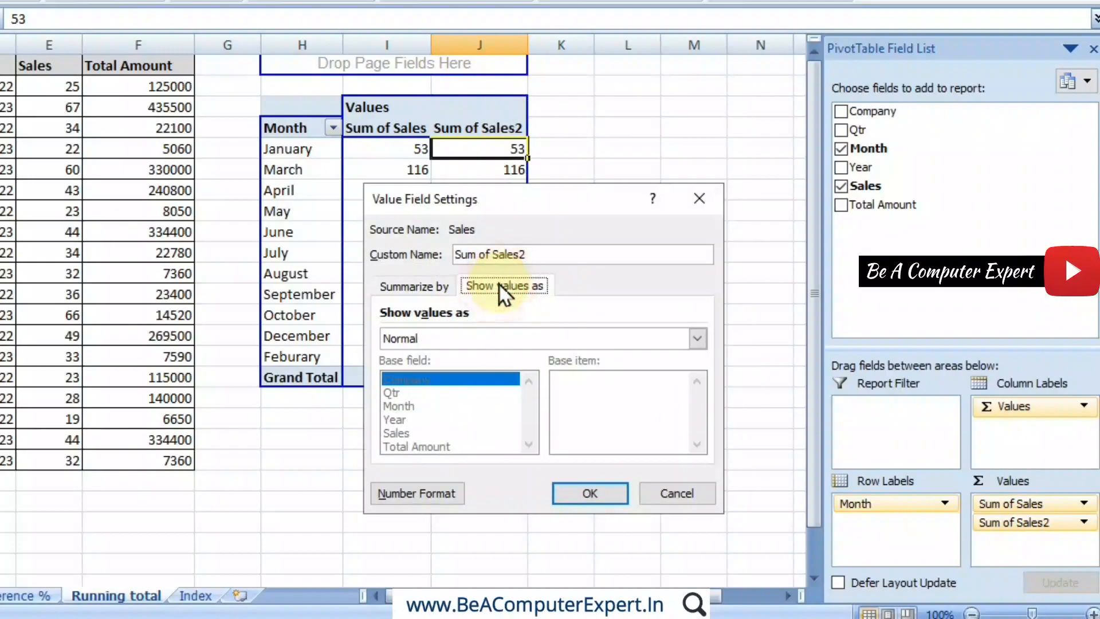
{"action": "left_click", "coordinate": [488, 339]}
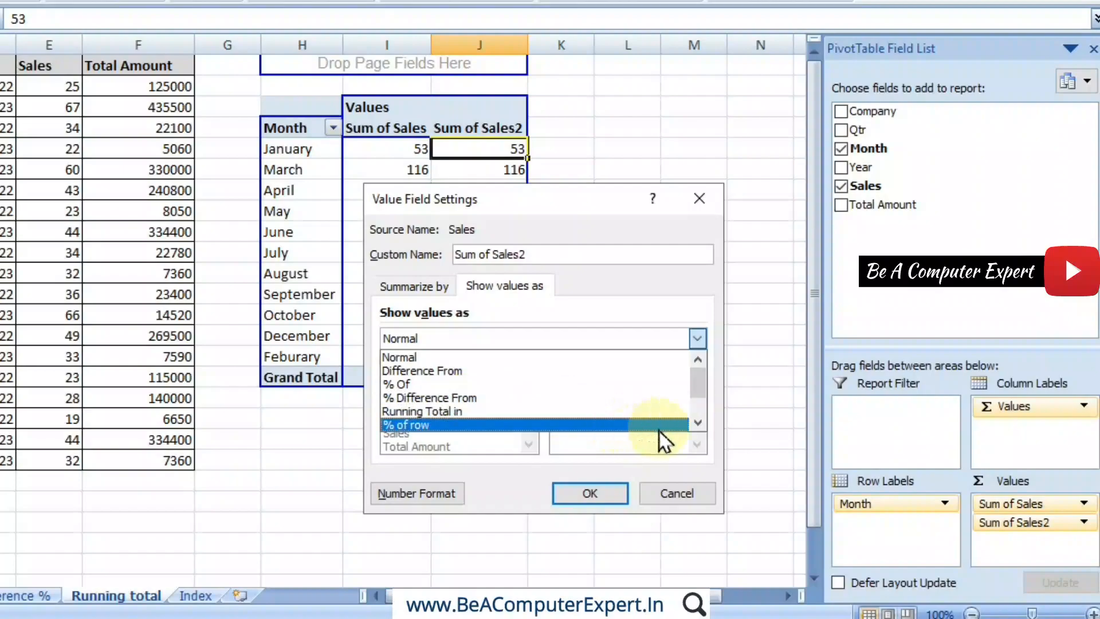
{"action": "left_click", "coordinate": [697, 425]}
{"action": "left_click", "coordinate": [697, 424]}
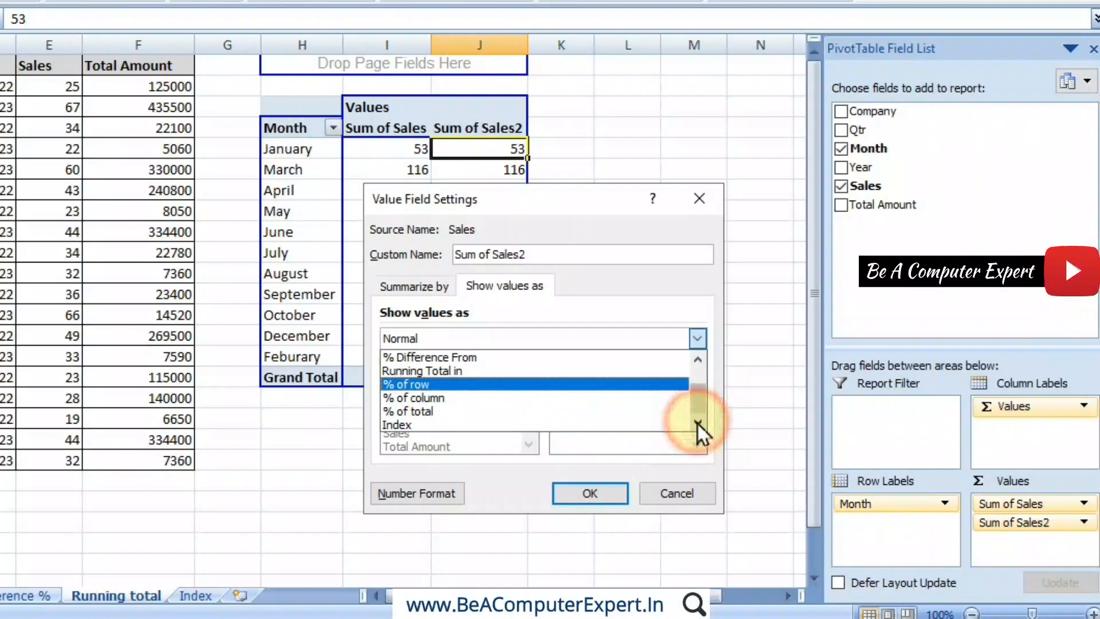
{"action": "left_click", "coordinate": [435, 373]}
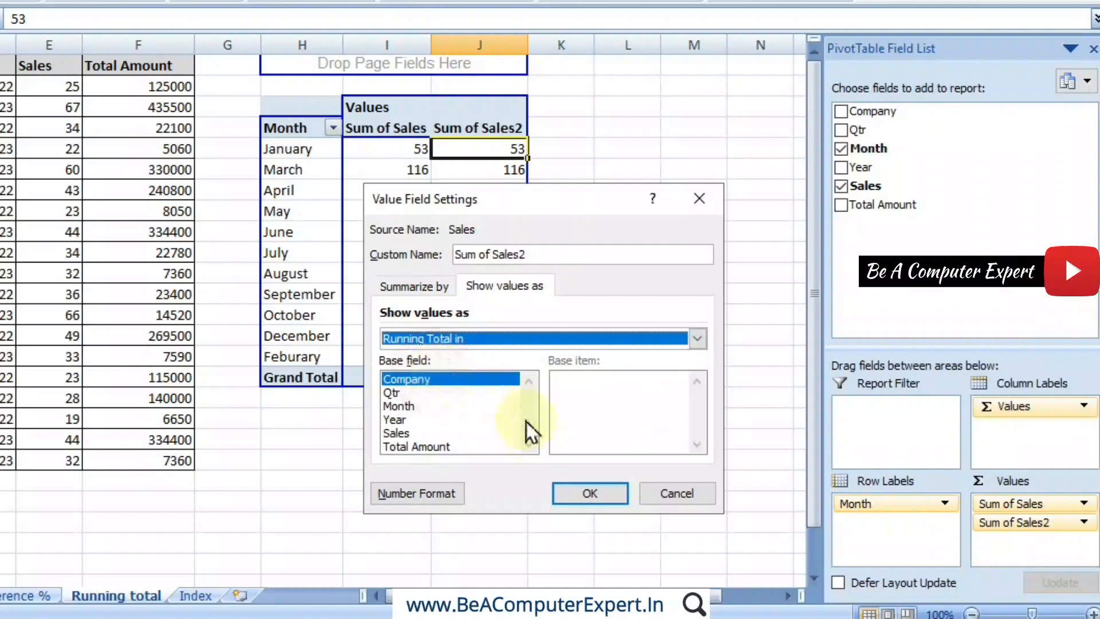
{"action": "left_click", "coordinate": [394, 398]}
{"action": "left_click", "coordinate": [396, 419]}
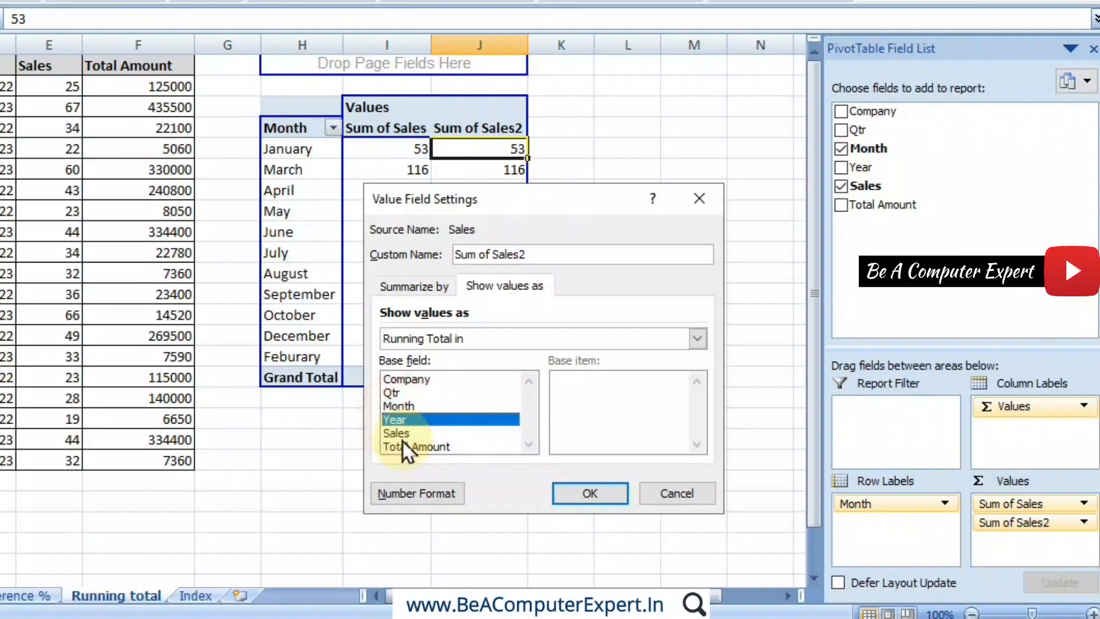
{"action": "left_click", "coordinate": [403, 438]}
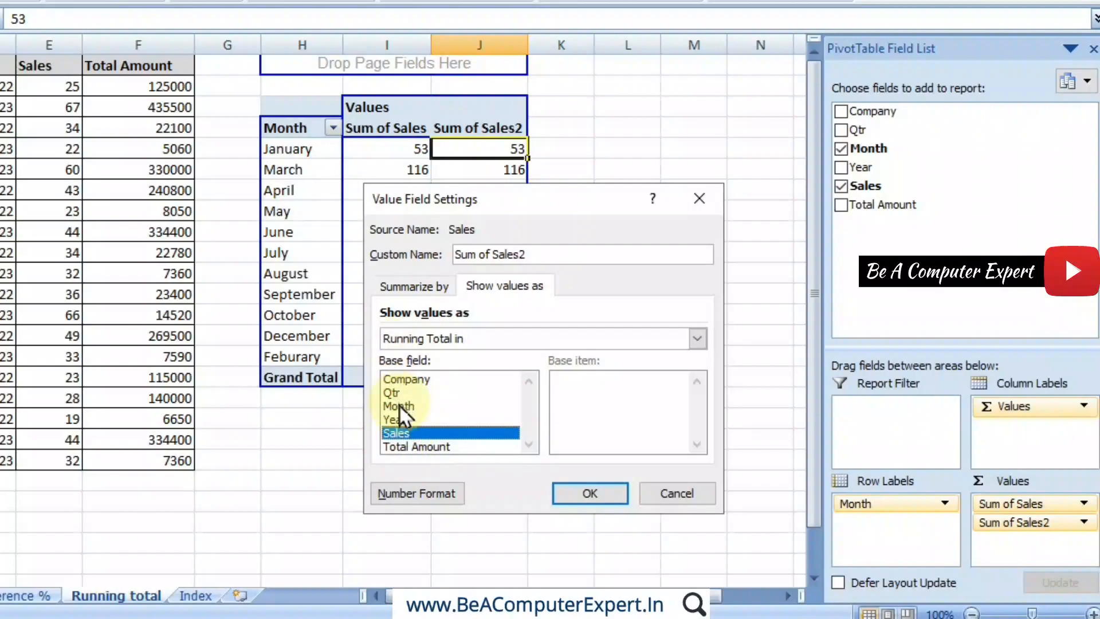
{"action": "left_click", "coordinate": [401, 407]}
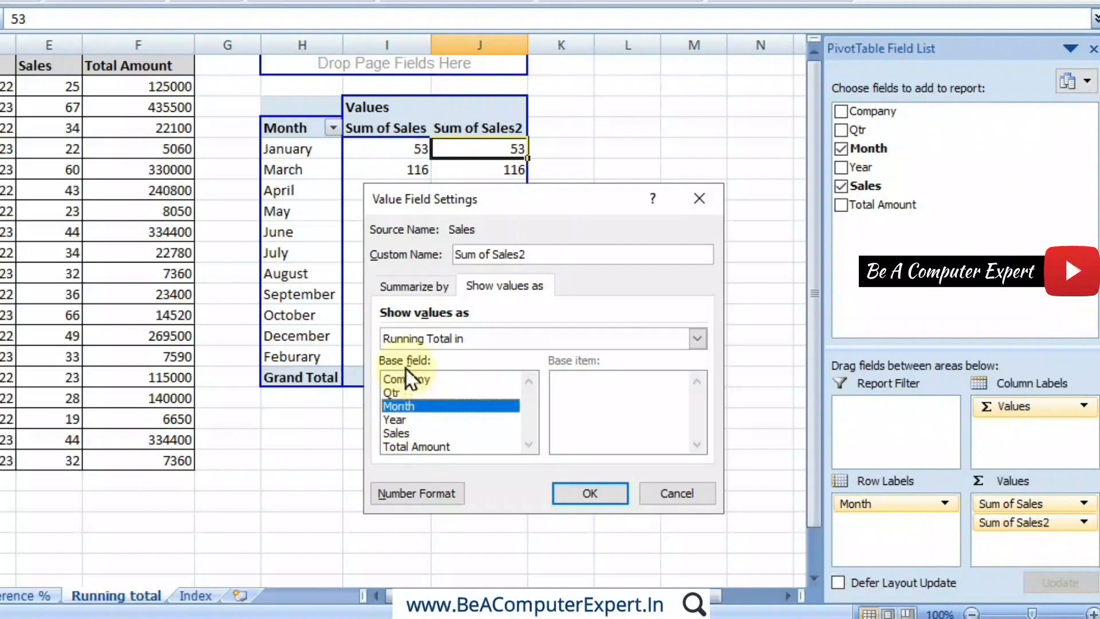
{"action": "left_click", "coordinate": [572, 487]}
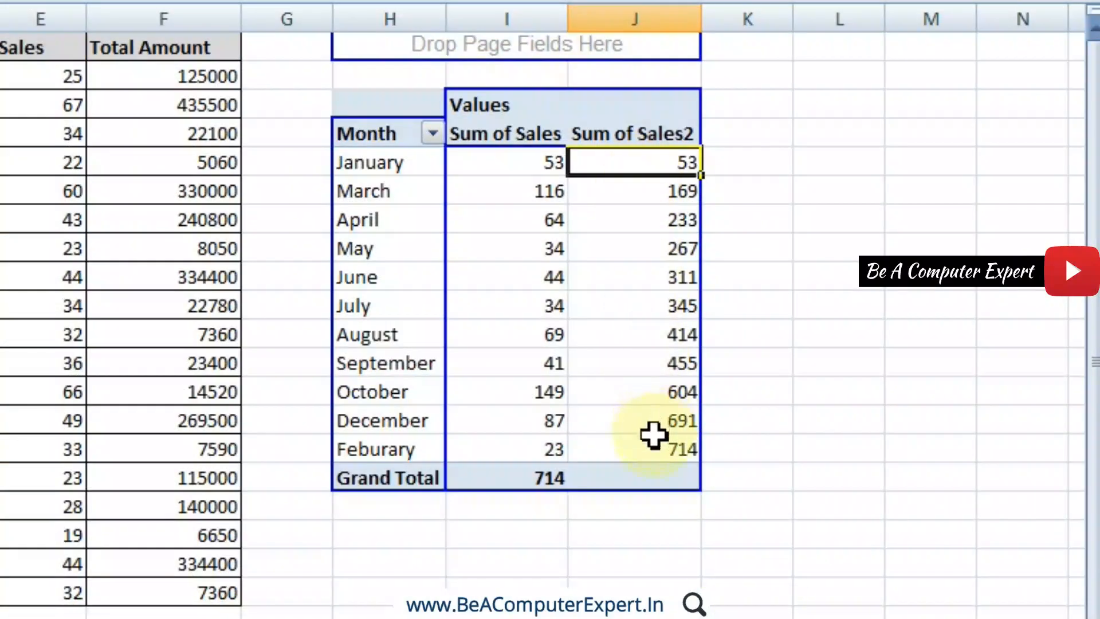
Compare each month's Sum of Sales with its running total in Sum of Sales2, from January through August
{"action": "left_click", "coordinate": [645, 305]}
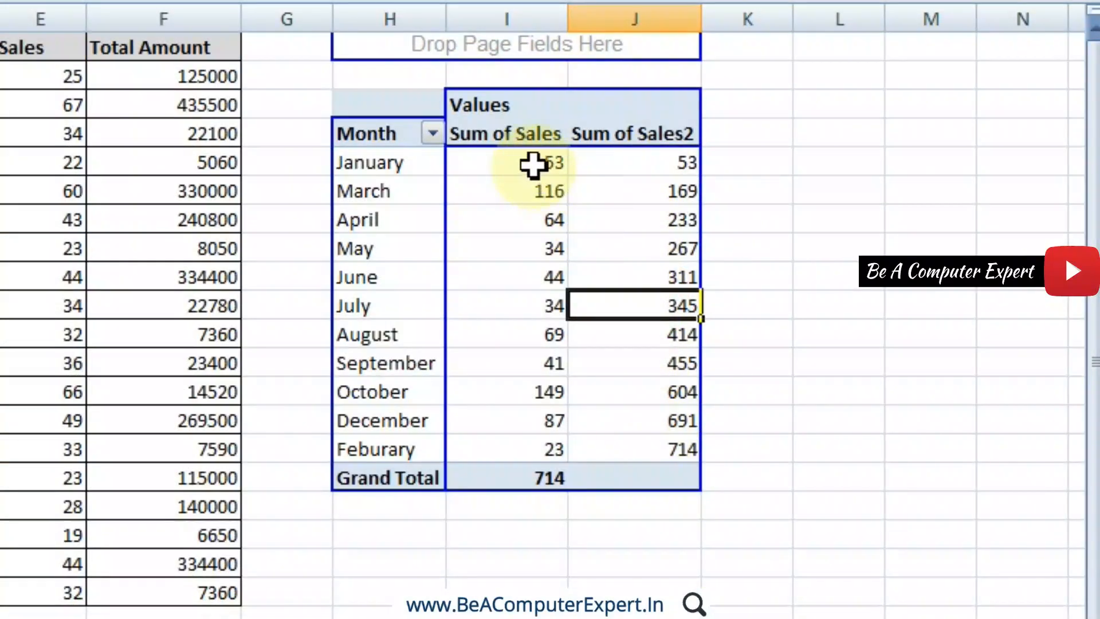
{"action": "left_click", "coordinate": [532, 165]}
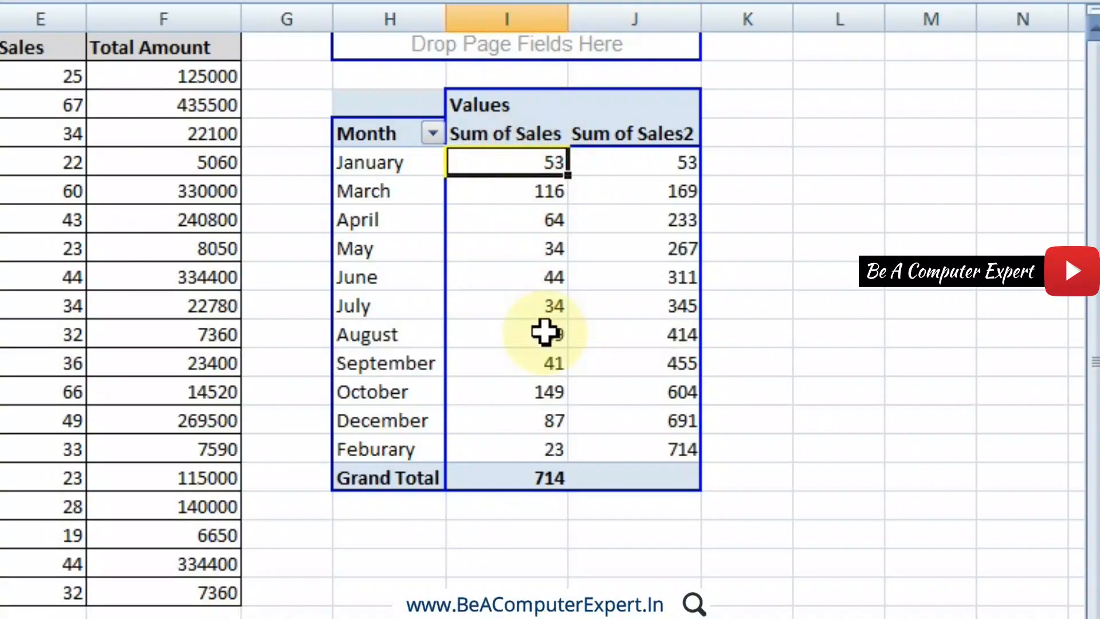
{"action": "mouse_move", "coordinate": [544, 333]}
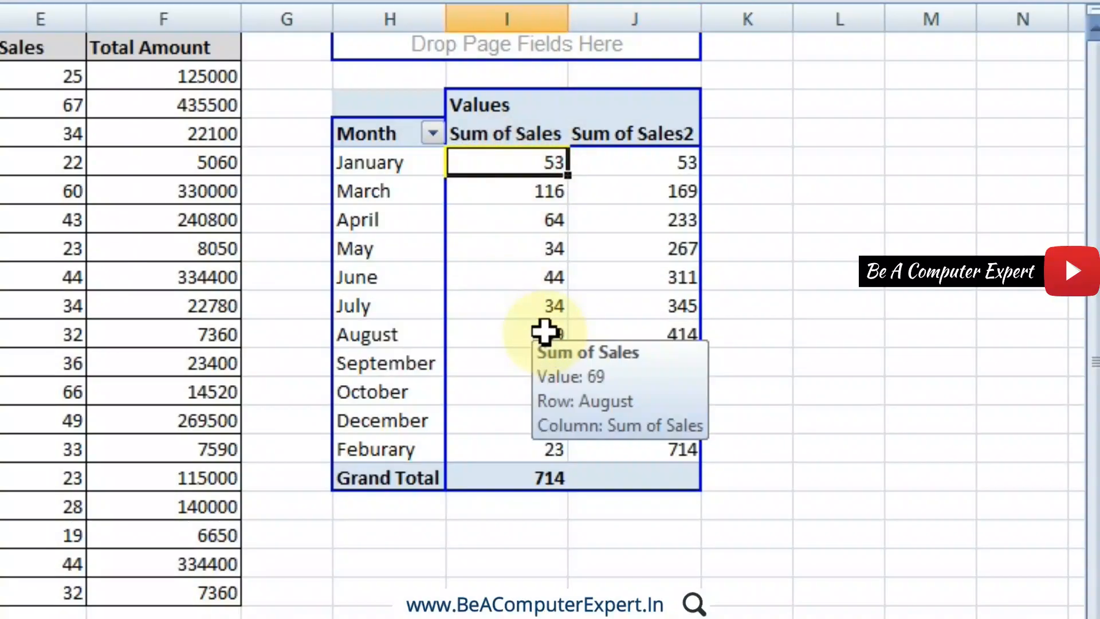
{"action": "key", "text": "Down"}
{"action": "key", "text": "Right"}
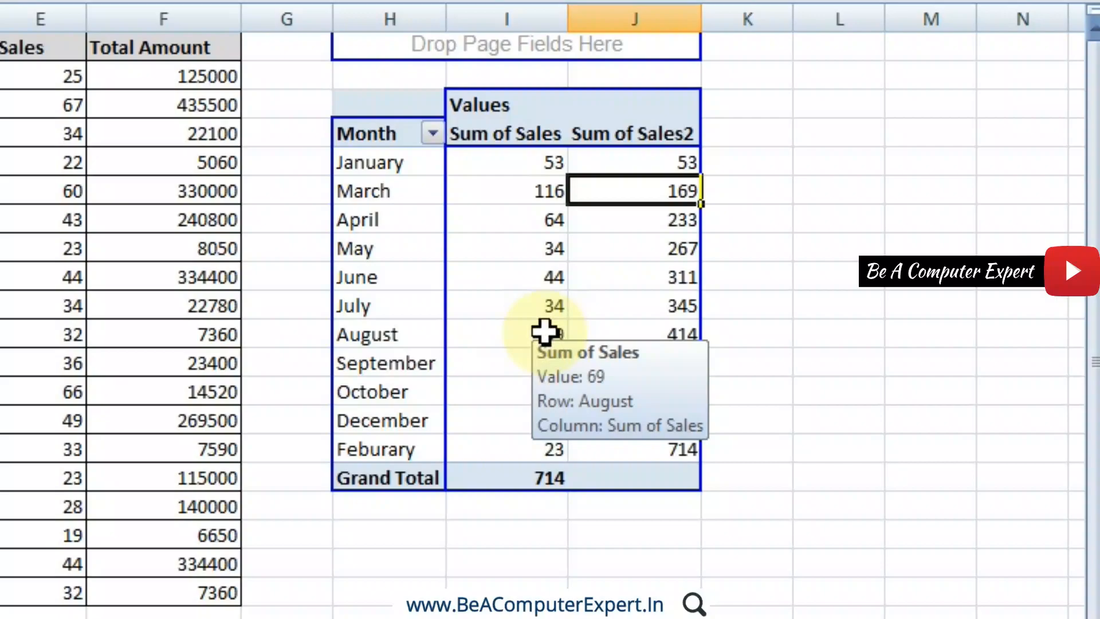
{"action": "key", "text": "Up"}
{"action": "key", "text": "Down"}
{"action": "key", "text": "Left"}
{"action": "key", "text": "Right"}
{"action": "key", "text": "Down"}
{"action": "key", "text": "Left"}
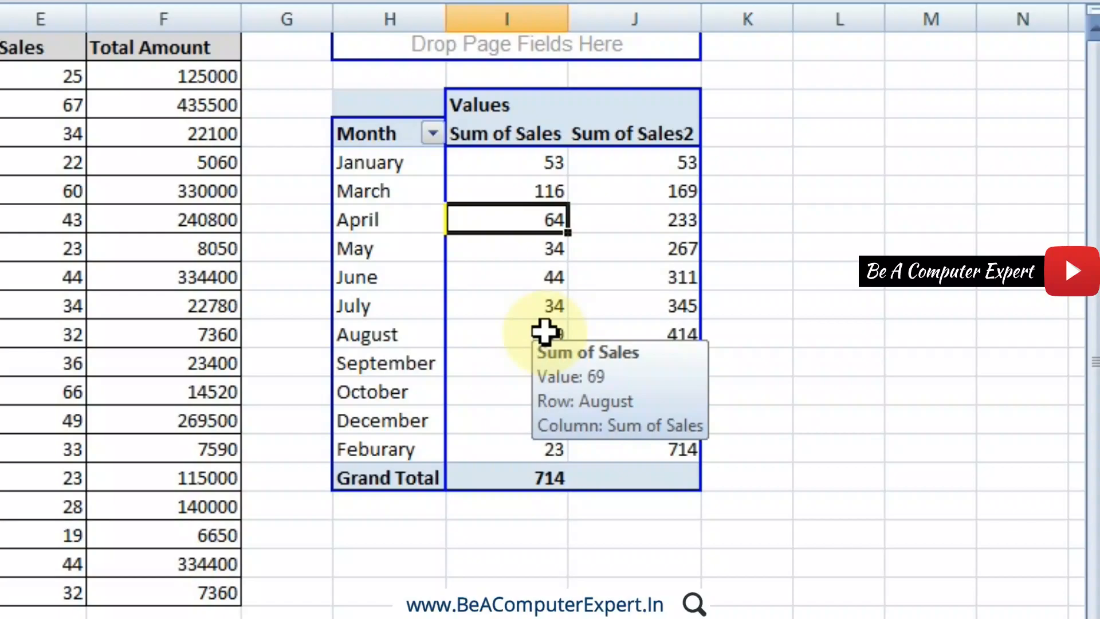
{"action": "key", "text": "Right"}
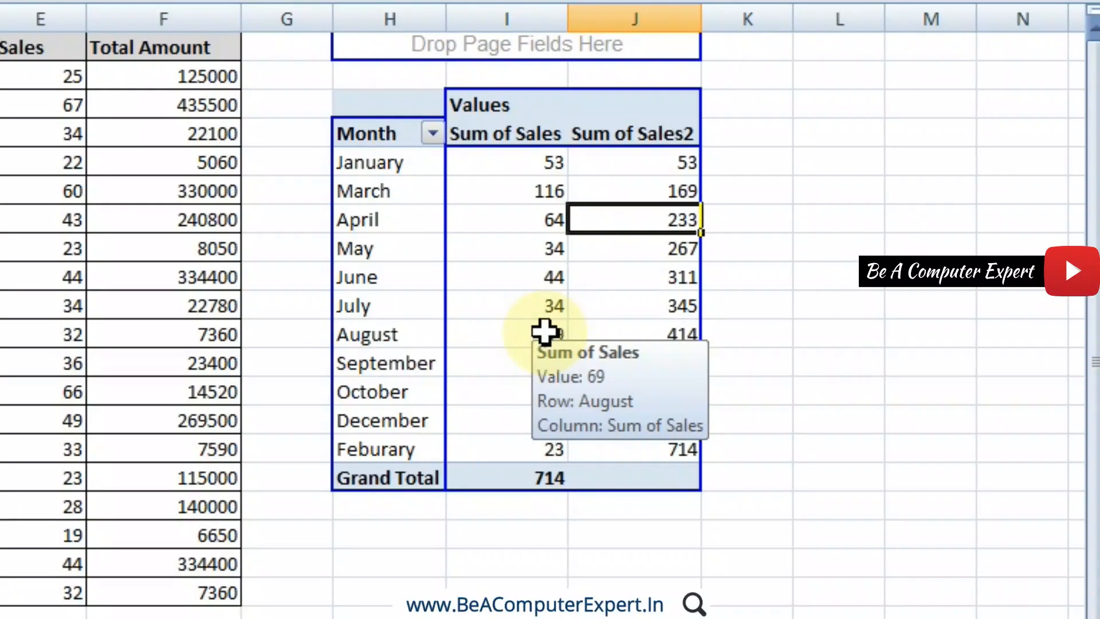
{"action": "key", "text": "Left"}
{"action": "key", "text": "Down"}
{"action": "key", "text": "Right"}
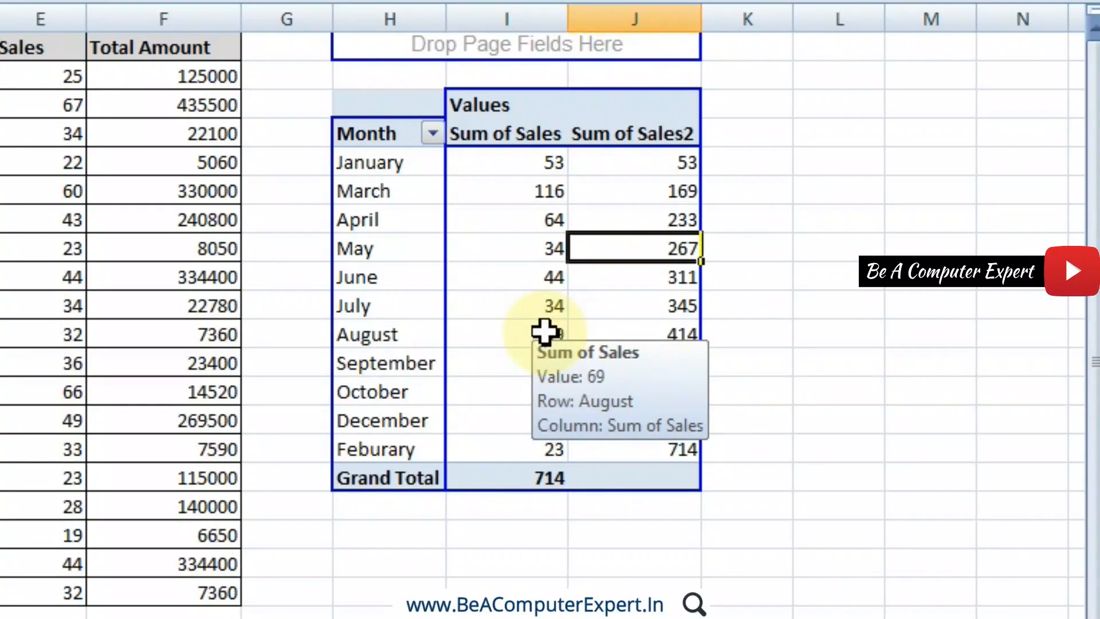
{"action": "key", "text": "Left"}
{"action": "key", "text": "Down"}
{"action": "key", "text": "Right"}
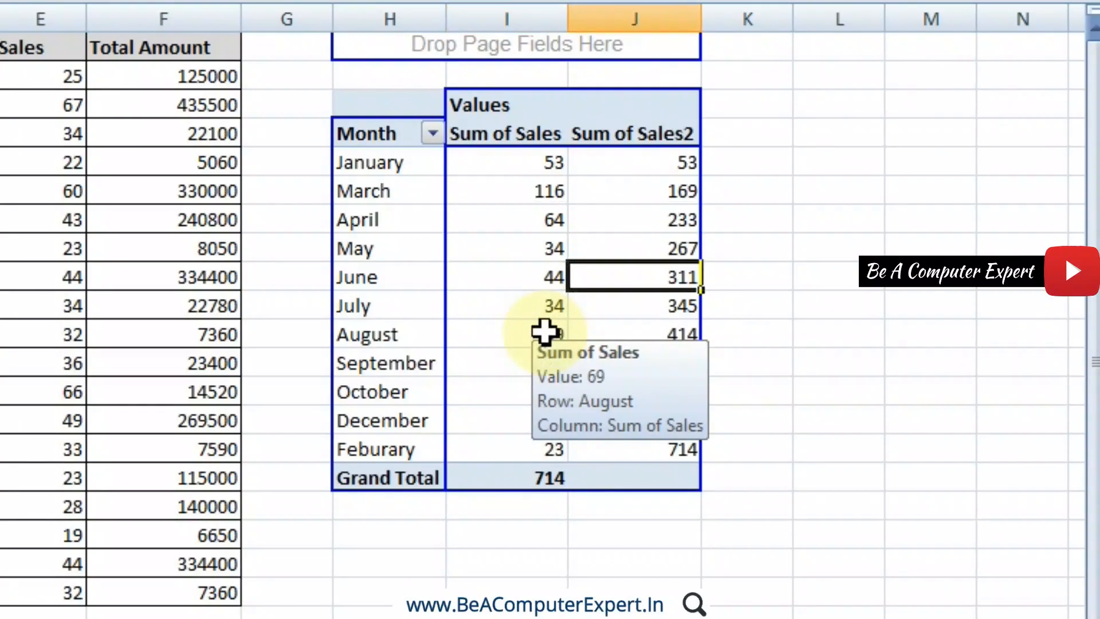
{"action": "left_click", "coordinate": [659, 308]}
{"action": "left_click", "coordinate": [526, 335]}
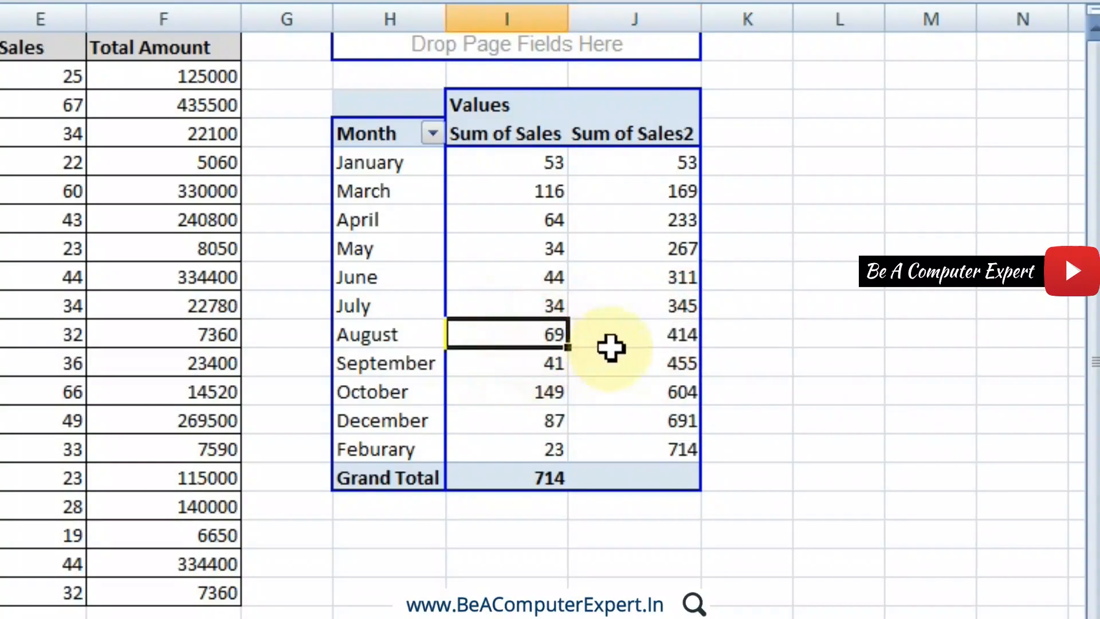
{"action": "left_click", "coordinate": [611, 341]}
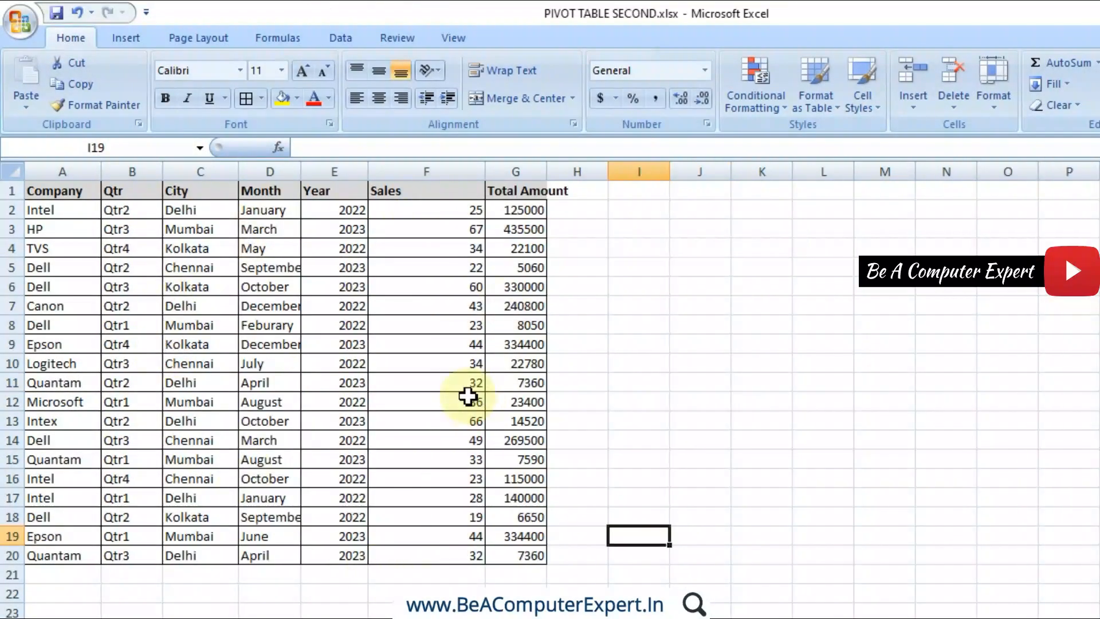
Narrow the Sales column and widen the Total Amount column on the Index sheet to fit their contents
{"action": "left_click_drag", "start_coordinate": [197, 189], "coordinate": [216, 552]}
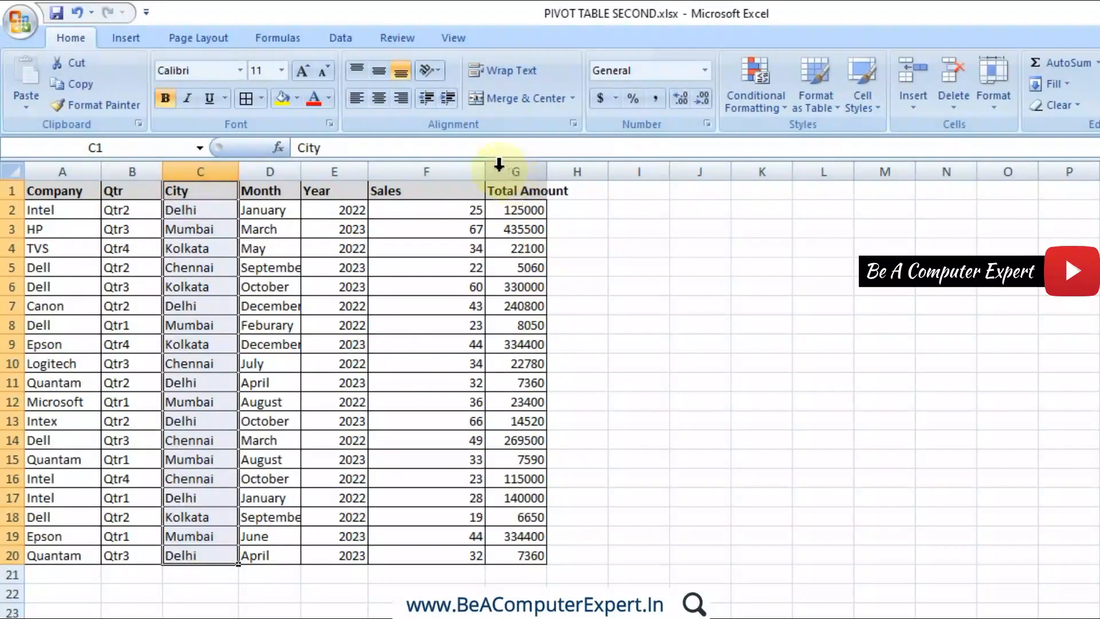
{"action": "left_click_drag", "start_coordinate": [487, 173], "coordinate": [523, 172]}
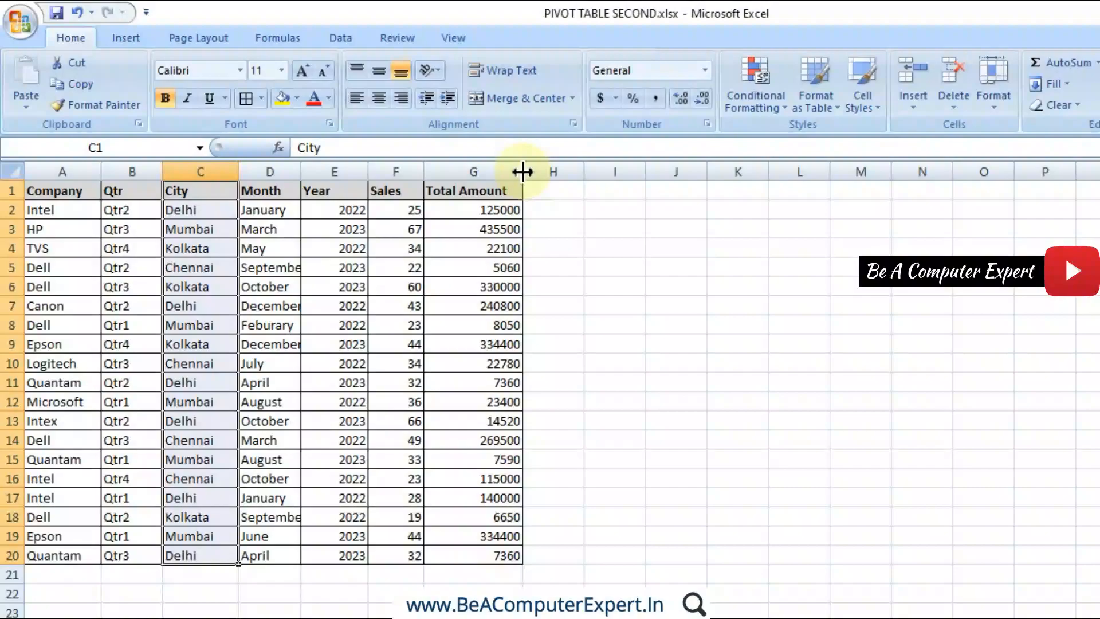
Create a pivot table from the Index sheet's data range A1:G20, placed on the existing worksheet at cell I3
{"action": "left_click", "coordinate": [331, 346]}
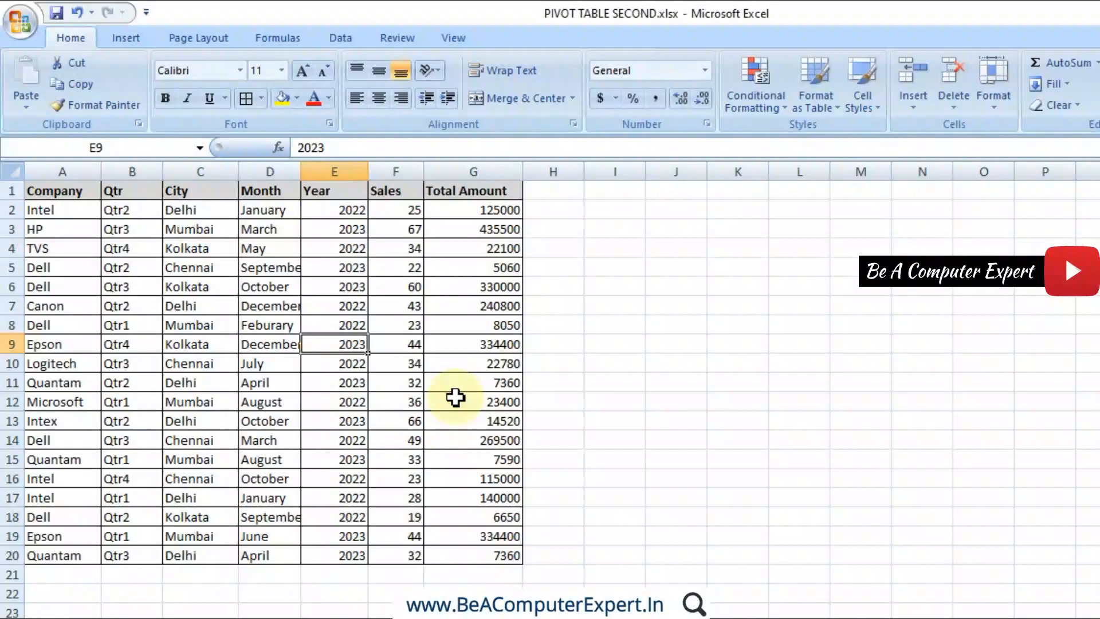
{"action": "key", "text": "ctrl+a"}
{"action": "left_click", "coordinate": [134, 39]}
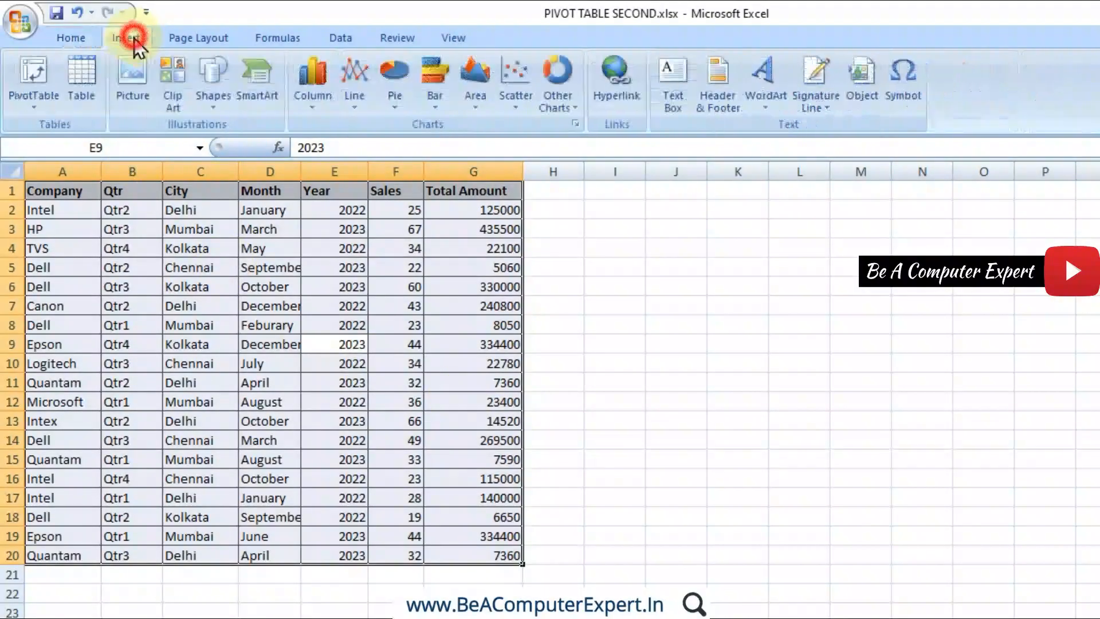
{"action": "left_click", "coordinate": [40, 97]}
{"action": "left_click", "coordinate": [57, 125]}
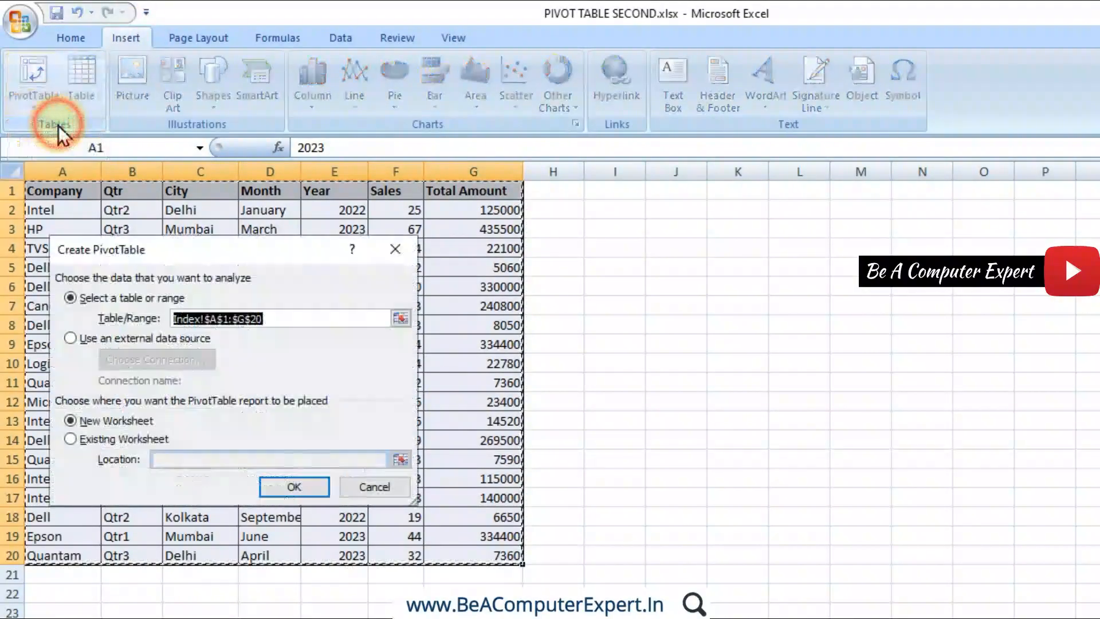
{"action": "left_click", "coordinate": [72, 439]}
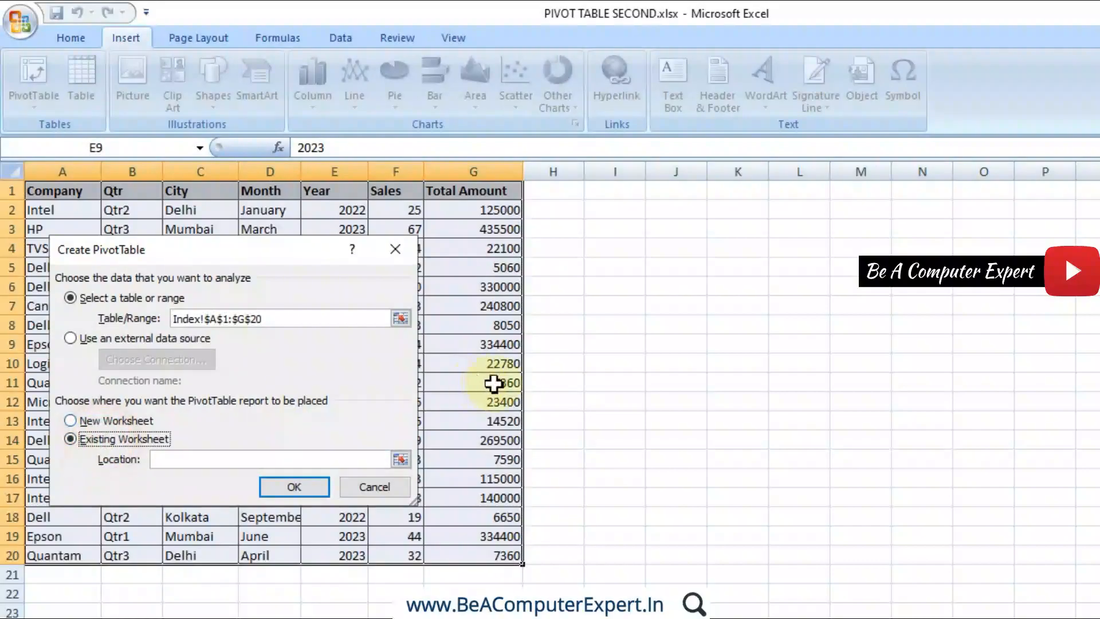
{"action": "left_click", "coordinate": [602, 229]}
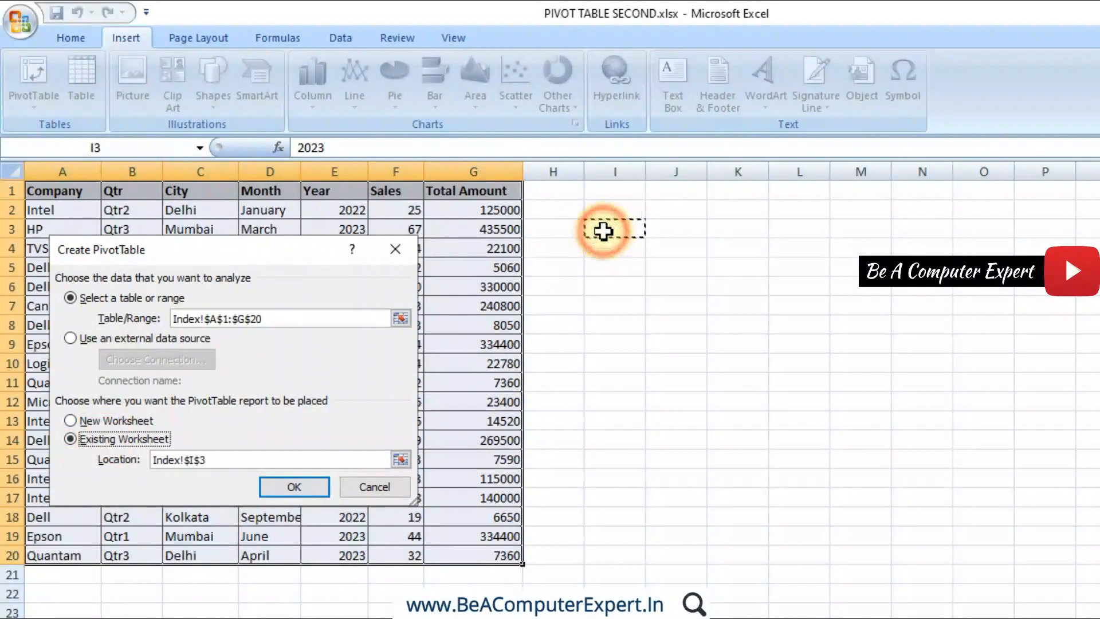
{"action": "left_click", "coordinate": [294, 490]}
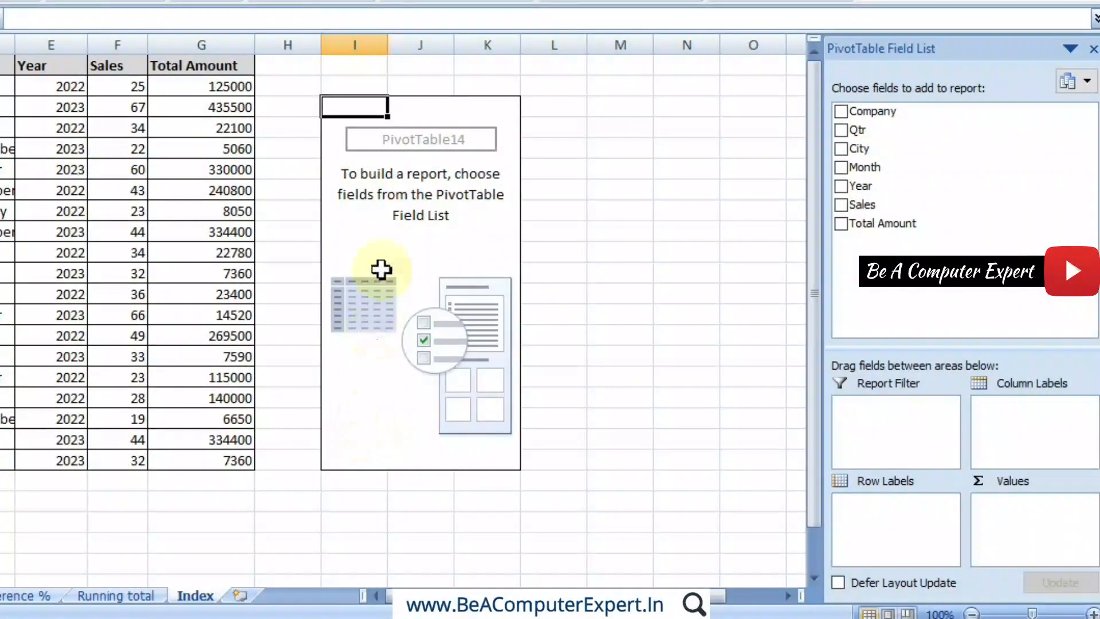
Set the Index sheet's pivot table to show 0 for empty cells and use the classic PivotTable layout
{"action": "right_click", "coordinate": [378, 240]}
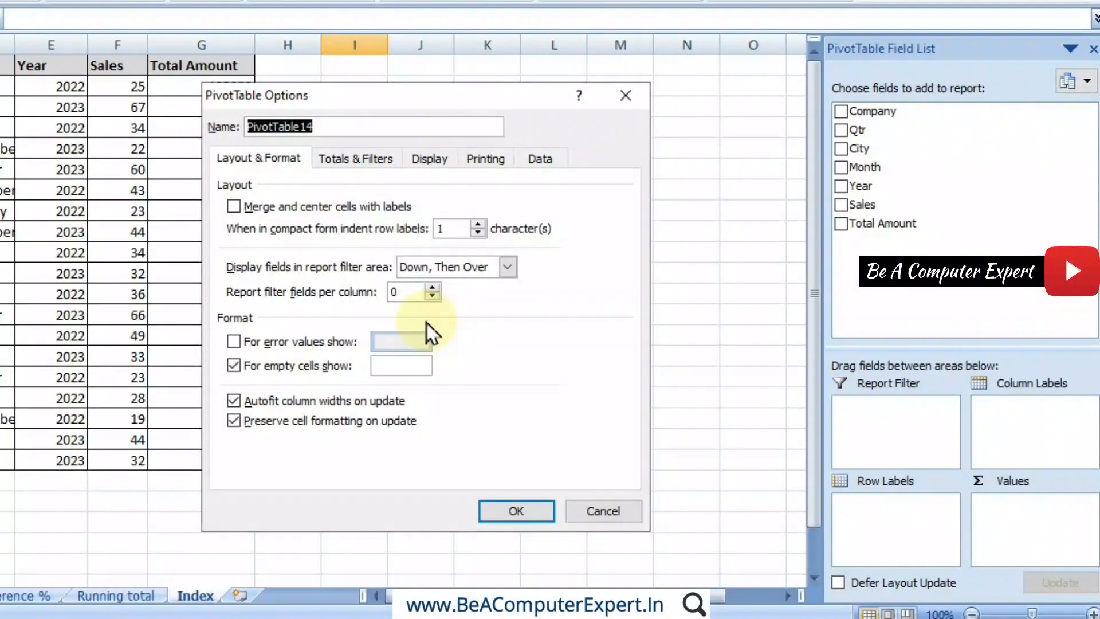
{"action": "left_click", "coordinate": [376, 370]}
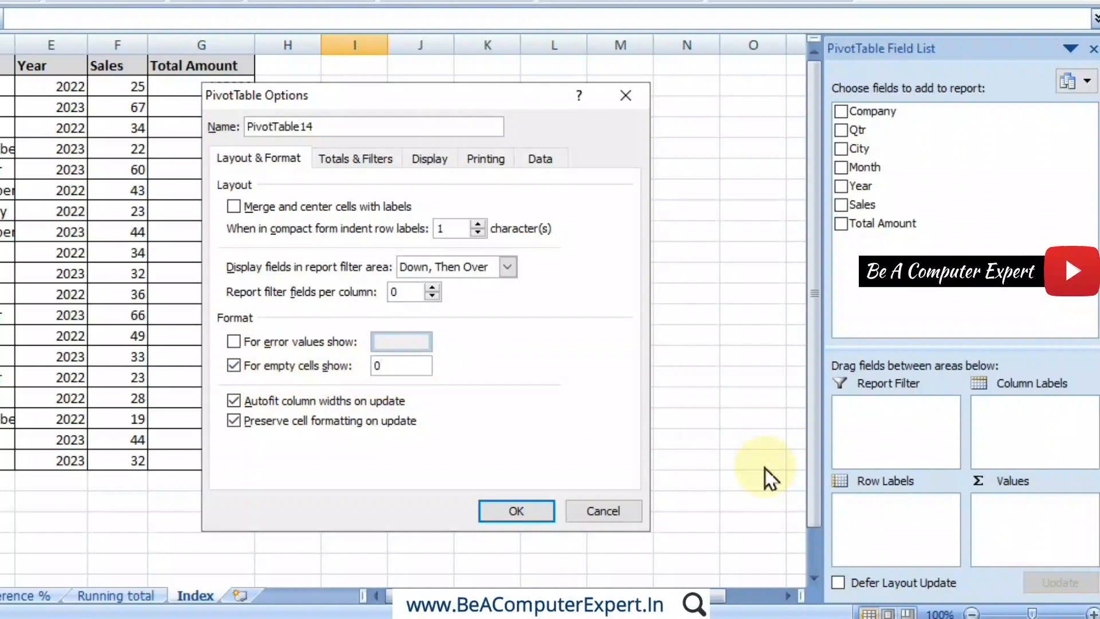
{"action": "left_click", "coordinate": [431, 160]}
{"action": "left_click", "coordinate": [237, 317]}
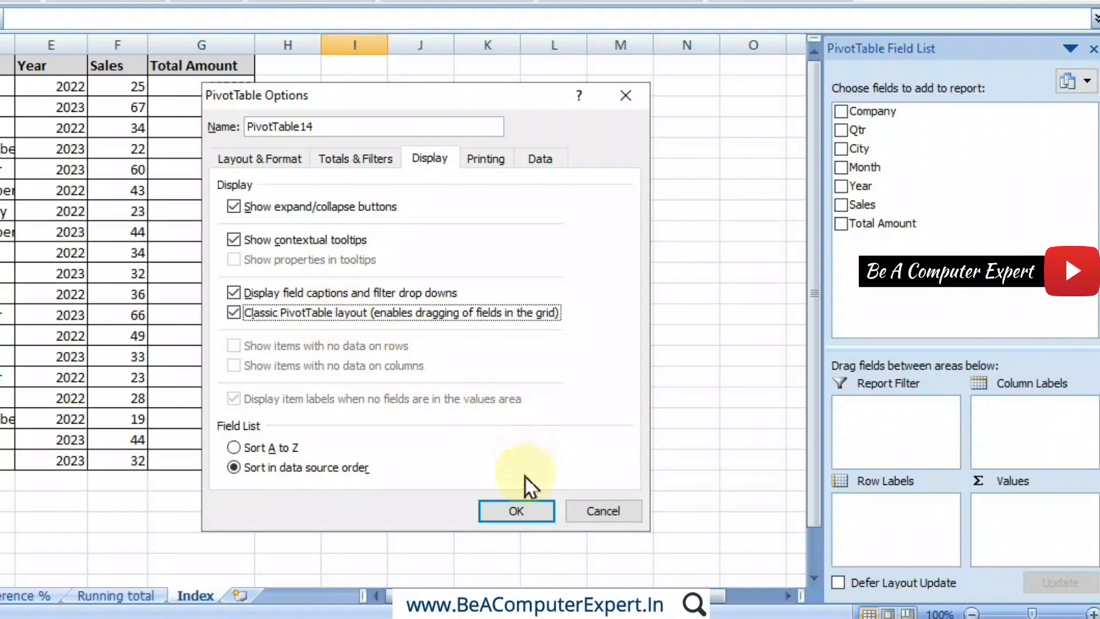
{"action": "left_click", "coordinate": [516, 509]}
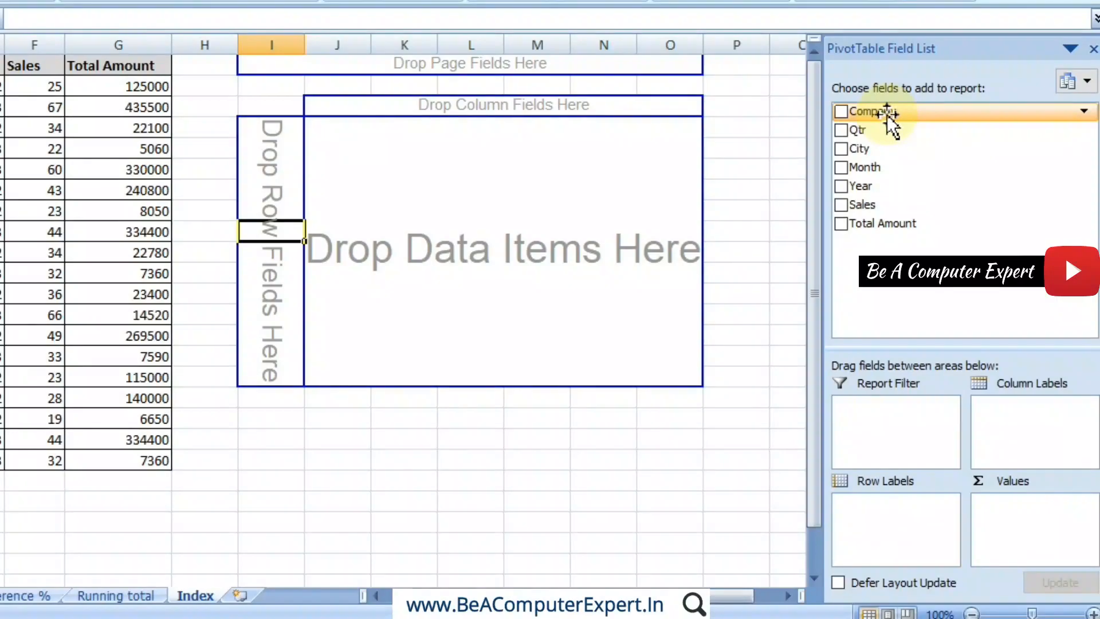
Add Company to the pivot table's row labels, Qtr to its column labels and Sales to its values
{"action": "left_click_drag", "start_coordinate": [887, 114], "coordinate": [886, 507]}
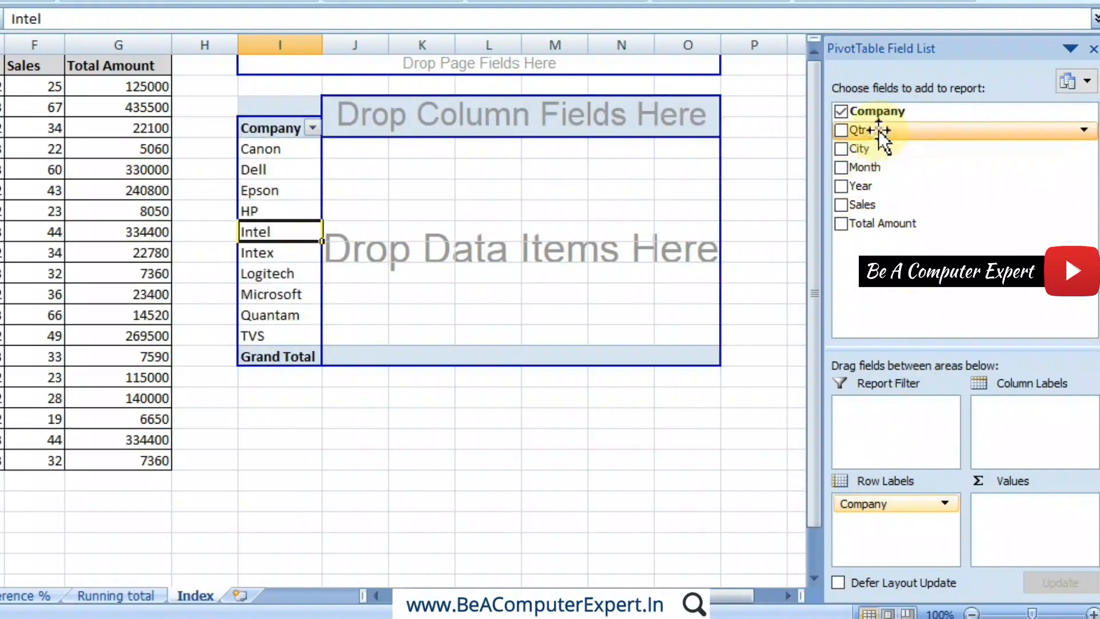
{"action": "left_click_drag", "start_coordinate": [879, 130], "coordinate": [1041, 416]}
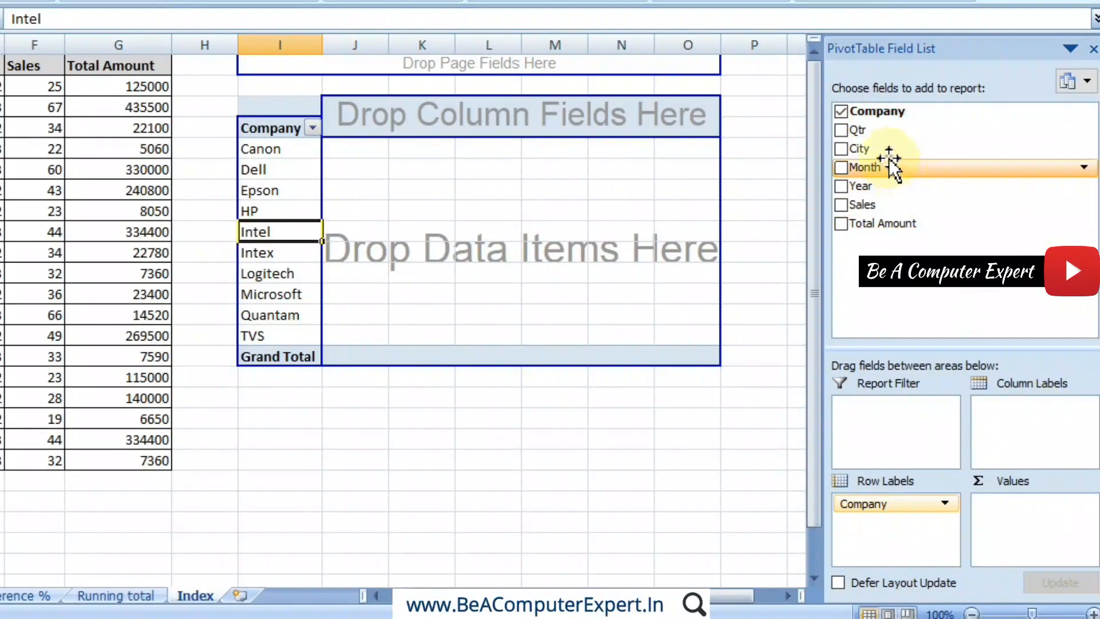
{"action": "left_click_drag", "start_coordinate": [891, 131], "coordinate": [1007, 428]}
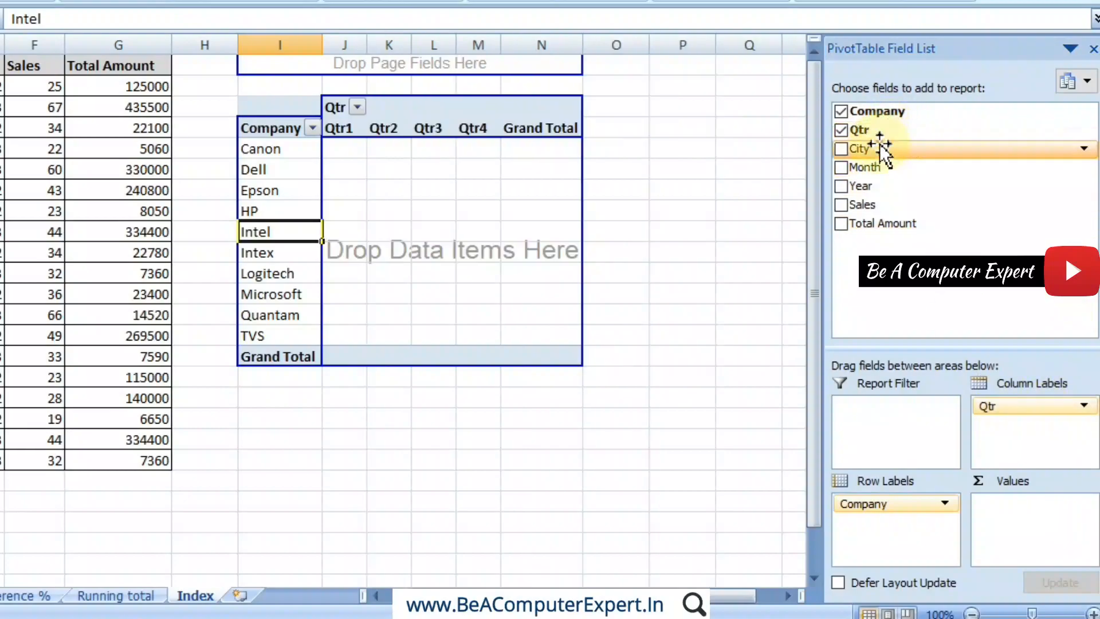
{"action": "left_click_drag", "start_coordinate": [865, 205], "coordinate": [1001, 509]}
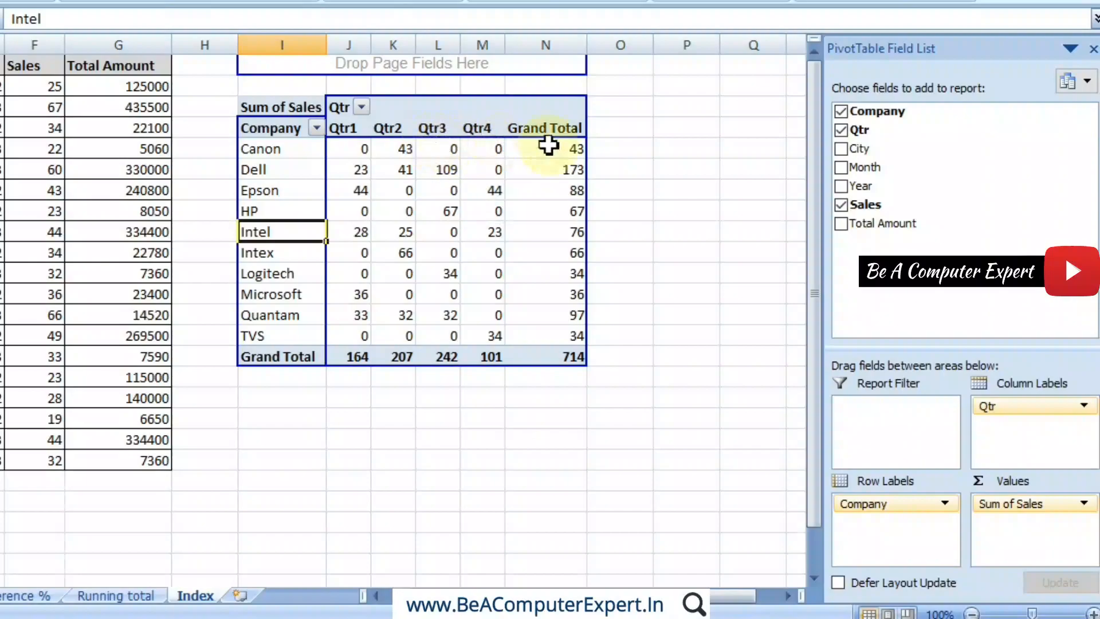
Copy the entire Company-by-Qtr pivot table and paste a duplicate below it at cell I18
{"action": "mouse_move", "coordinate": [542, 230]}
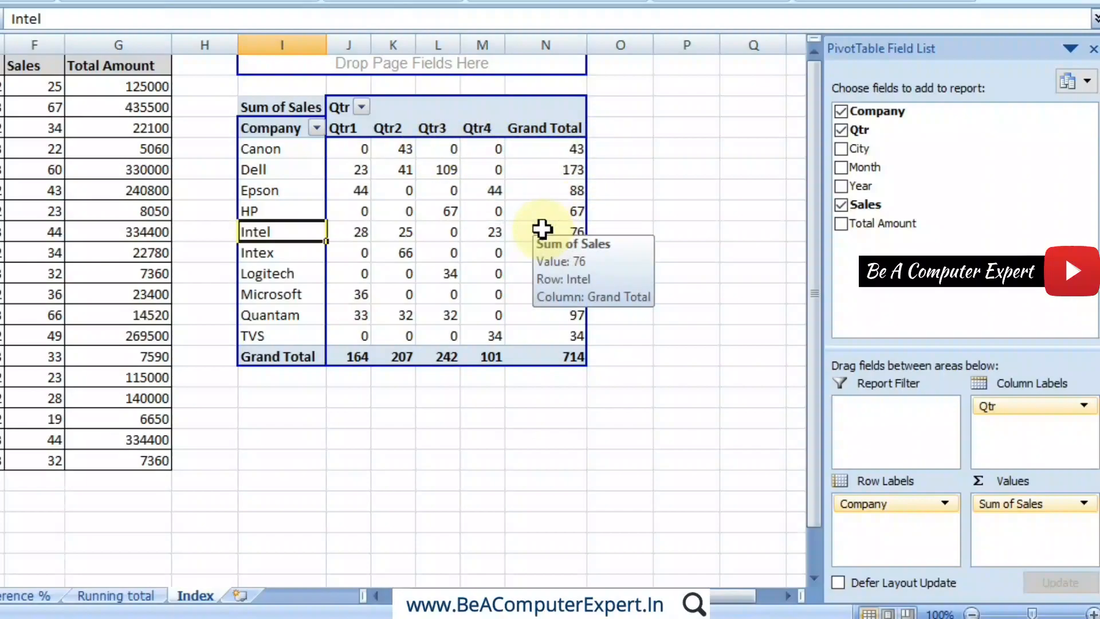
{"action": "left_click", "coordinate": [254, 105]}
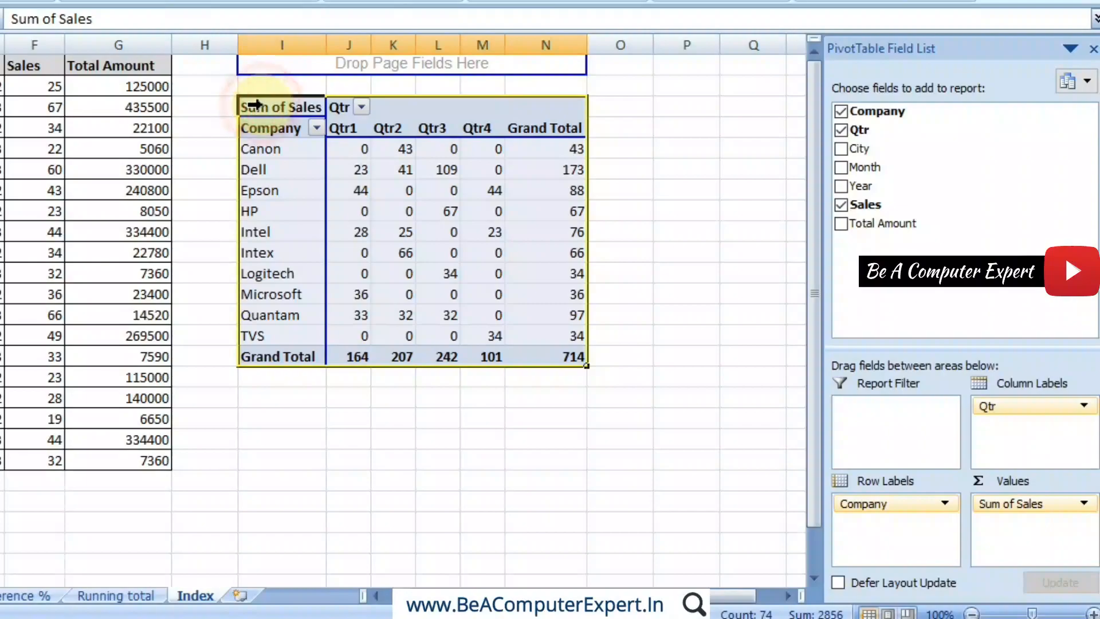
{"action": "left_click", "coordinate": [604, 441]}
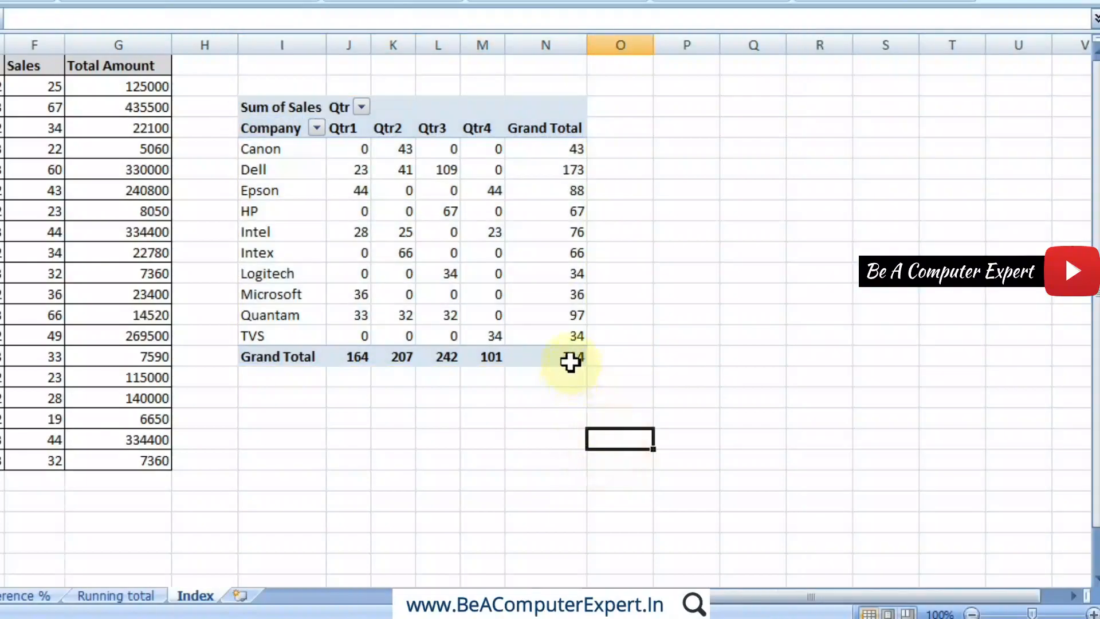
{"action": "left_click", "coordinate": [570, 356]}
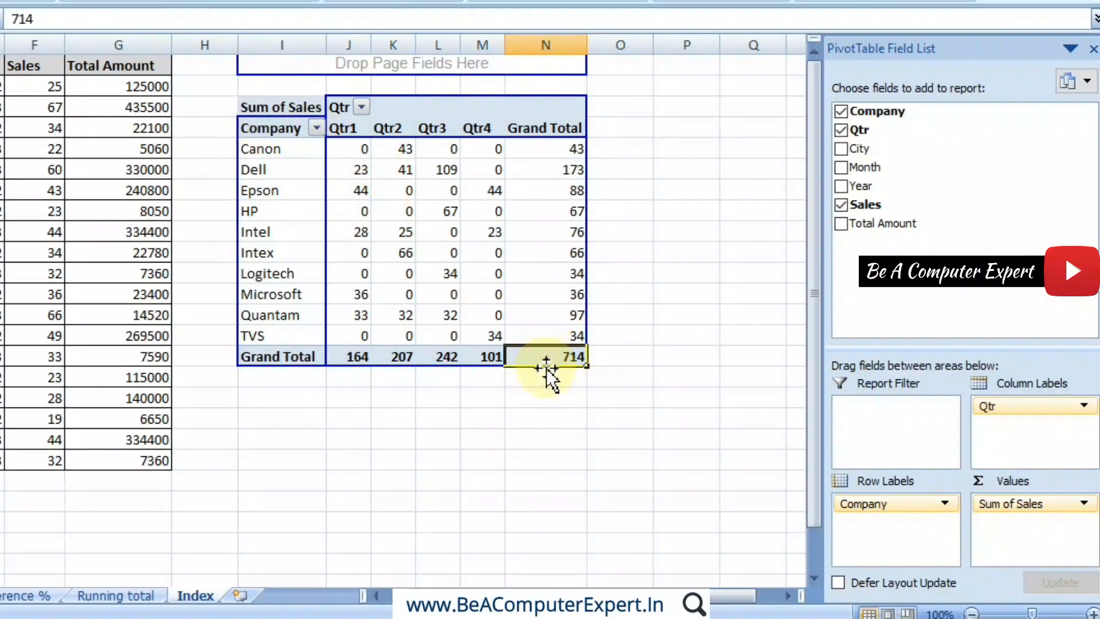
{"action": "left_click_drag", "start_coordinate": [545, 356], "coordinate": [258, 108]}
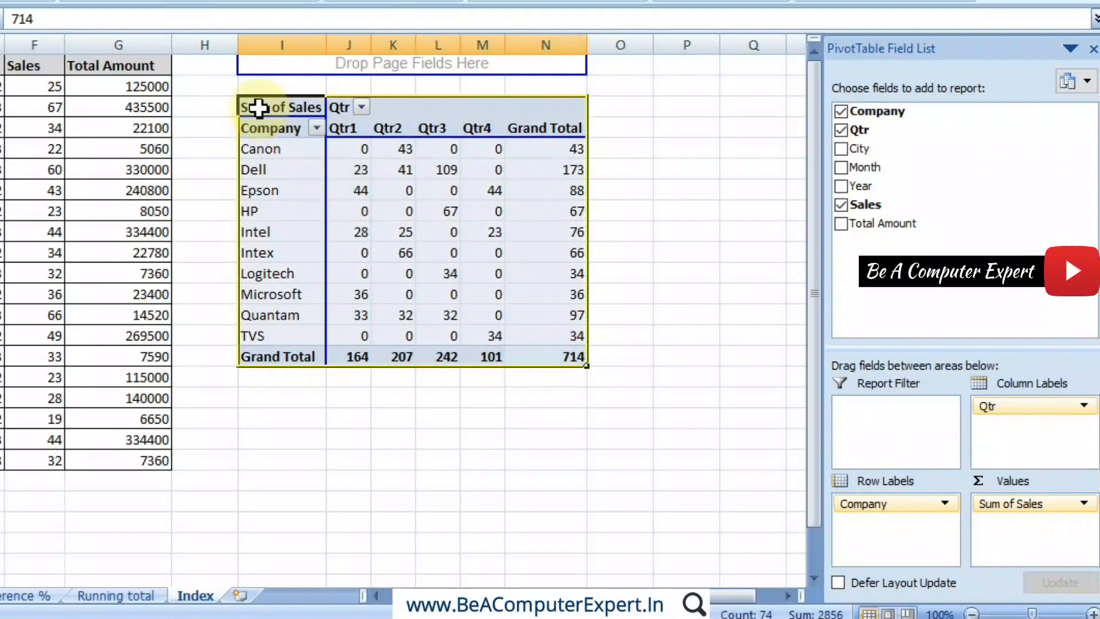
{"action": "key", "text": "ctrl+c"}
{"action": "left_click", "coordinate": [287, 418]}
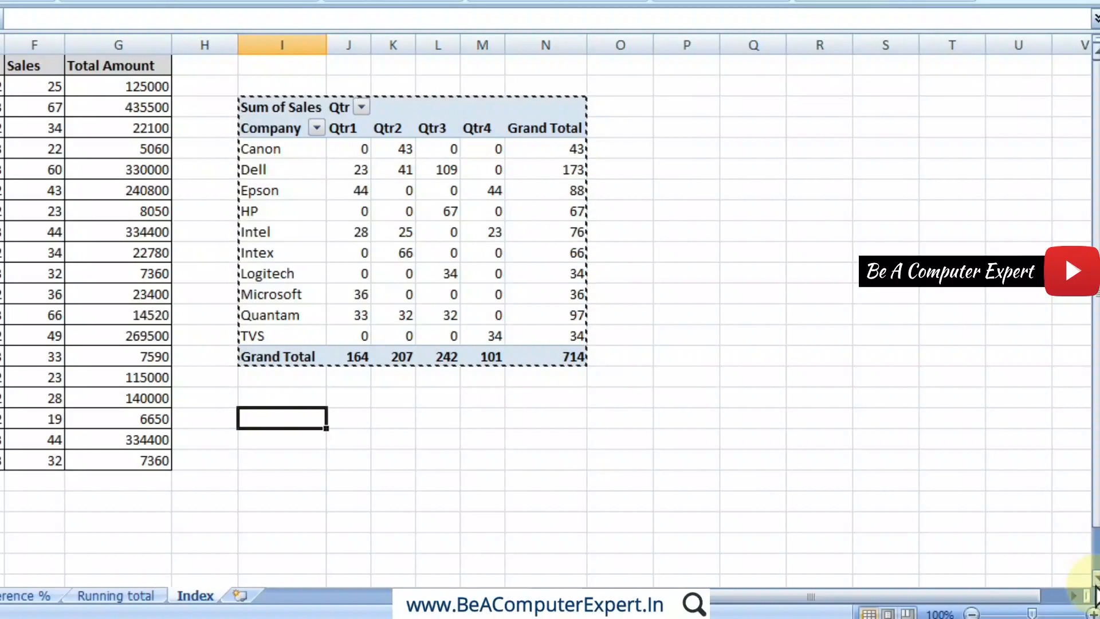
{"action": "left_click", "coordinate": [1096, 578]}
{"action": "left_click", "coordinate": [1096, 577]}
{"action": "left_click", "coordinate": [1095, 578]}
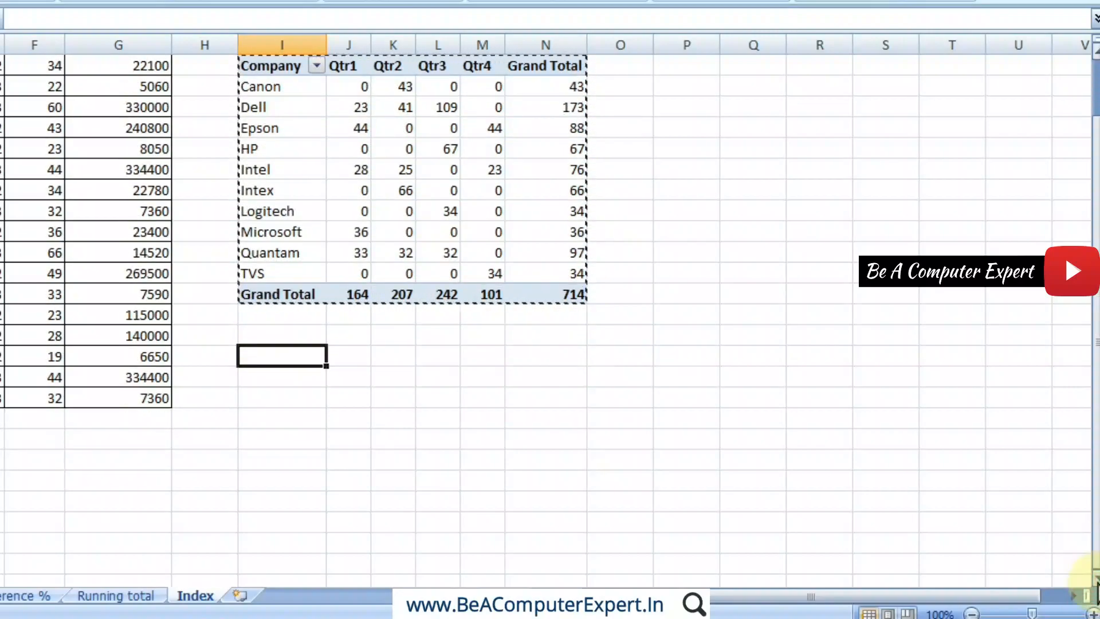
{"action": "key", "text": "ctrl+v"}
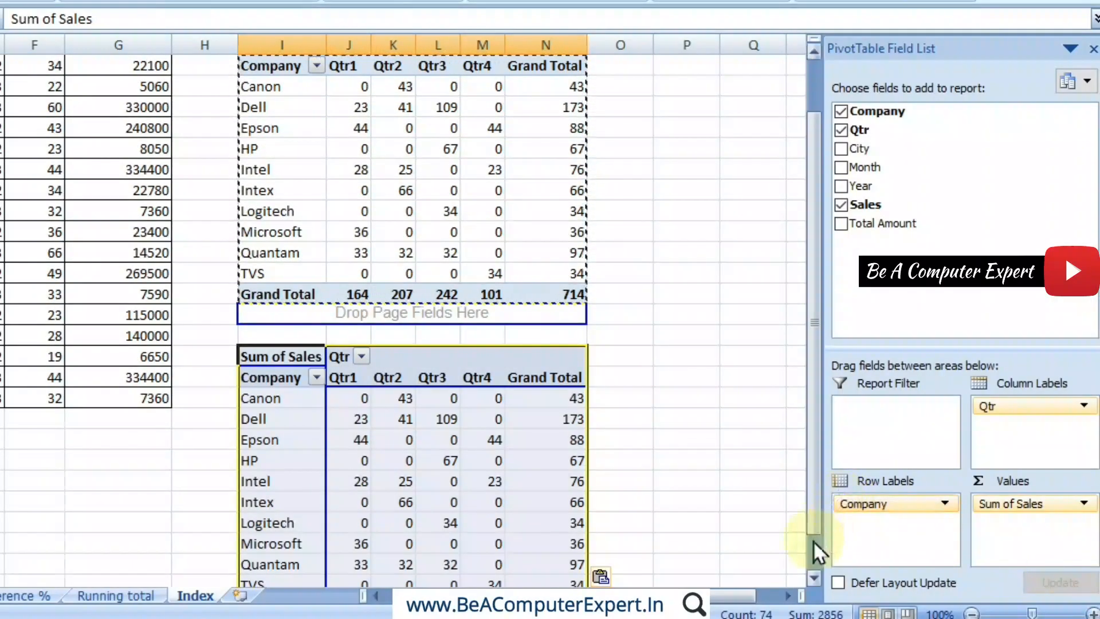
{"action": "left_click", "coordinate": [973, 613]}
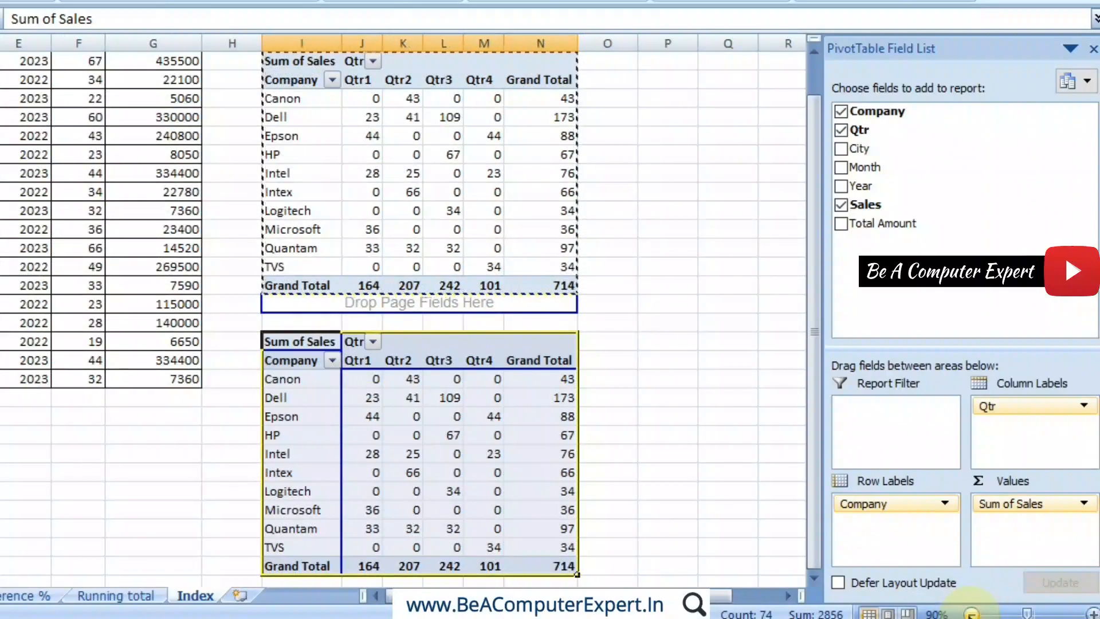
Set the Sum of Sales field in the duplicate pivot table at I18 to show its values as Index
{"action": "left_click", "coordinate": [973, 613]}
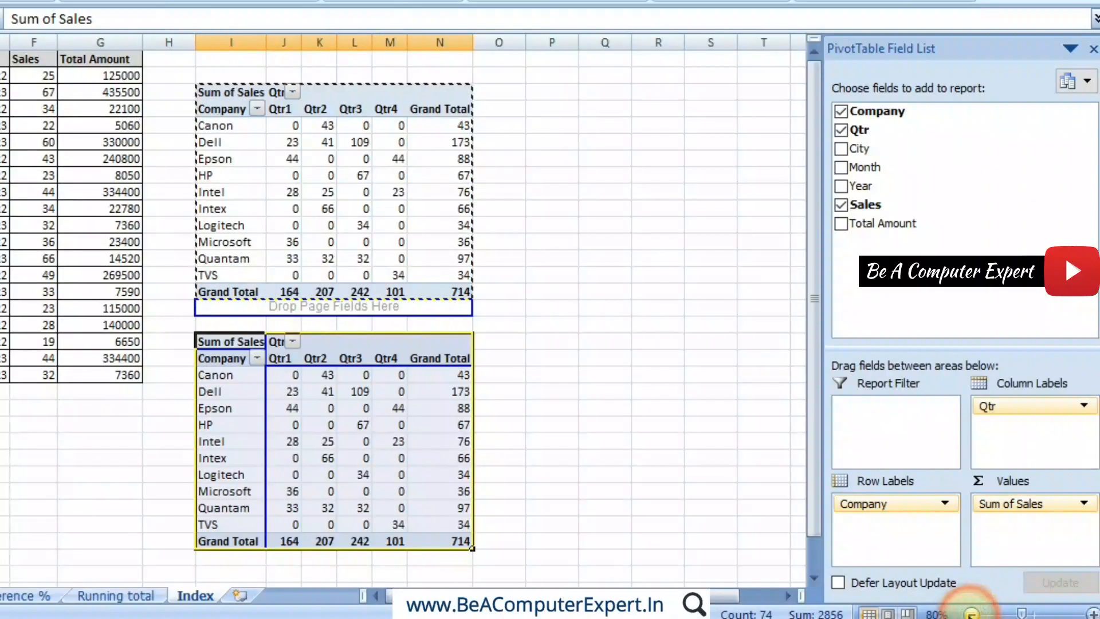
{"action": "left_click", "coordinate": [537, 403]}
{"action": "left_click", "coordinate": [441, 377]}
{"action": "right_click", "coordinate": [442, 380]}
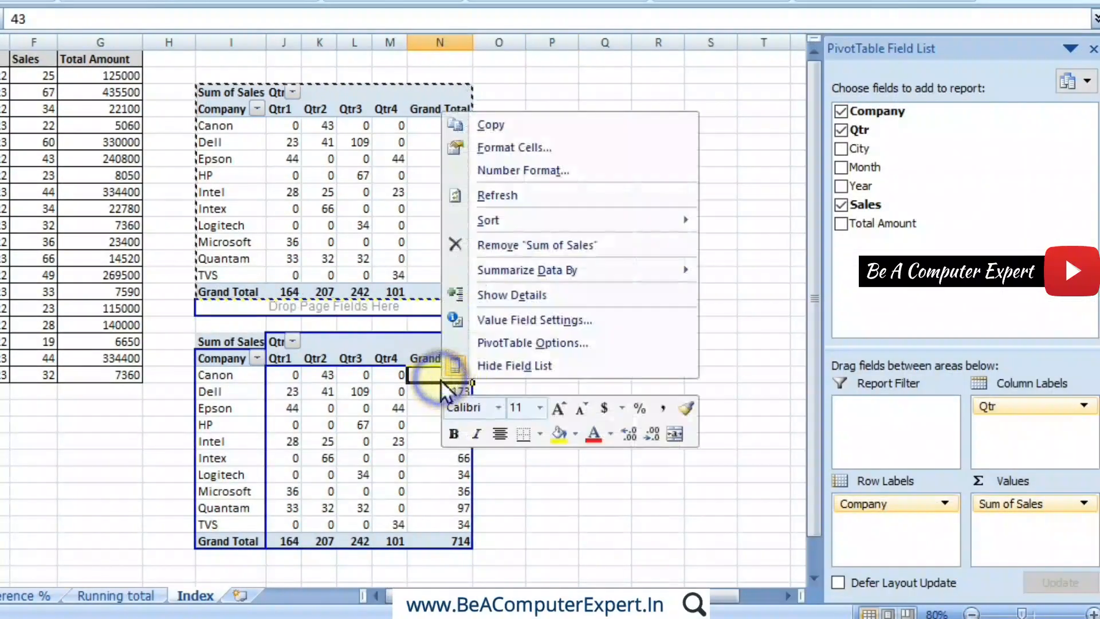
{"action": "left_click", "coordinate": [502, 322]}
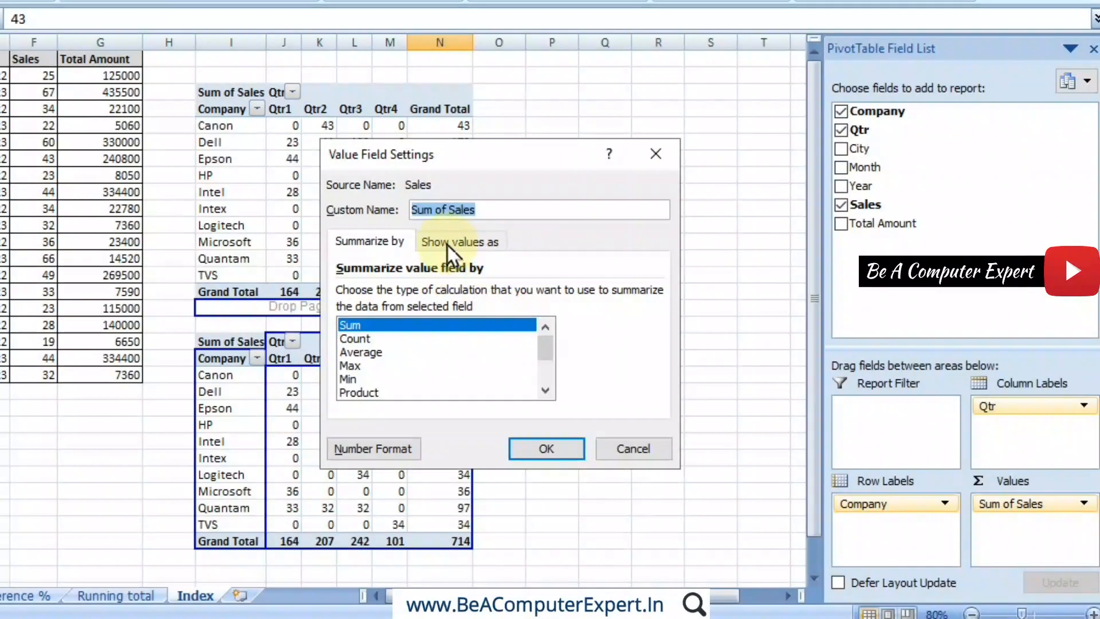
{"action": "left_click", "coordinate": [449, 245]}
{"action": "left_click", "coordinate": [654, 294]}
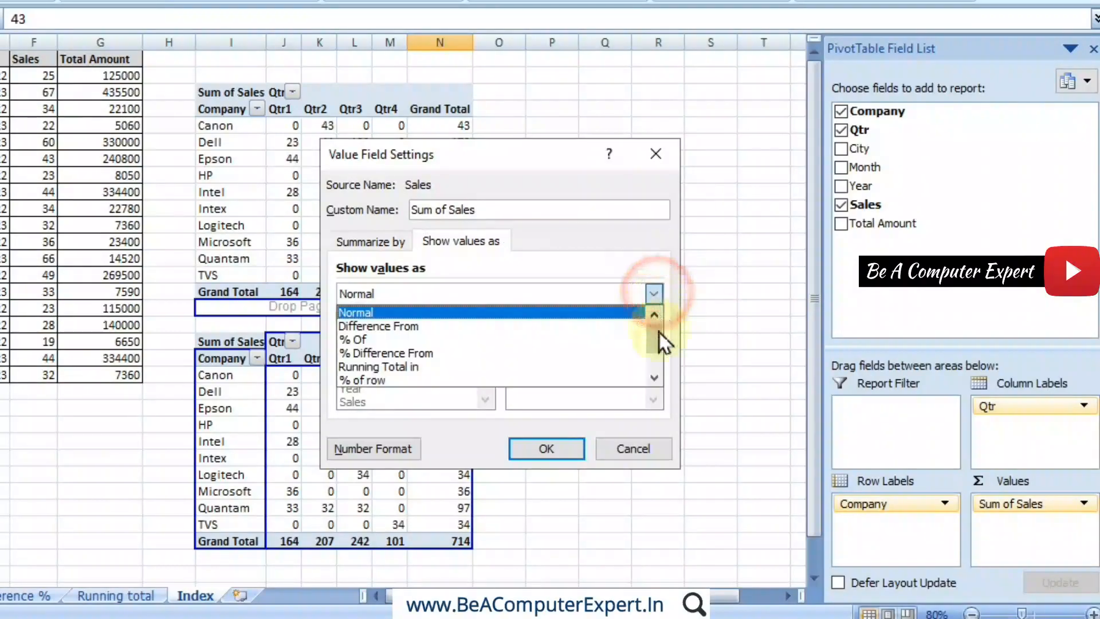
{"action": "left_click_drag", "start_coordinate": [658, 338], "coordinate": [663, 359]}
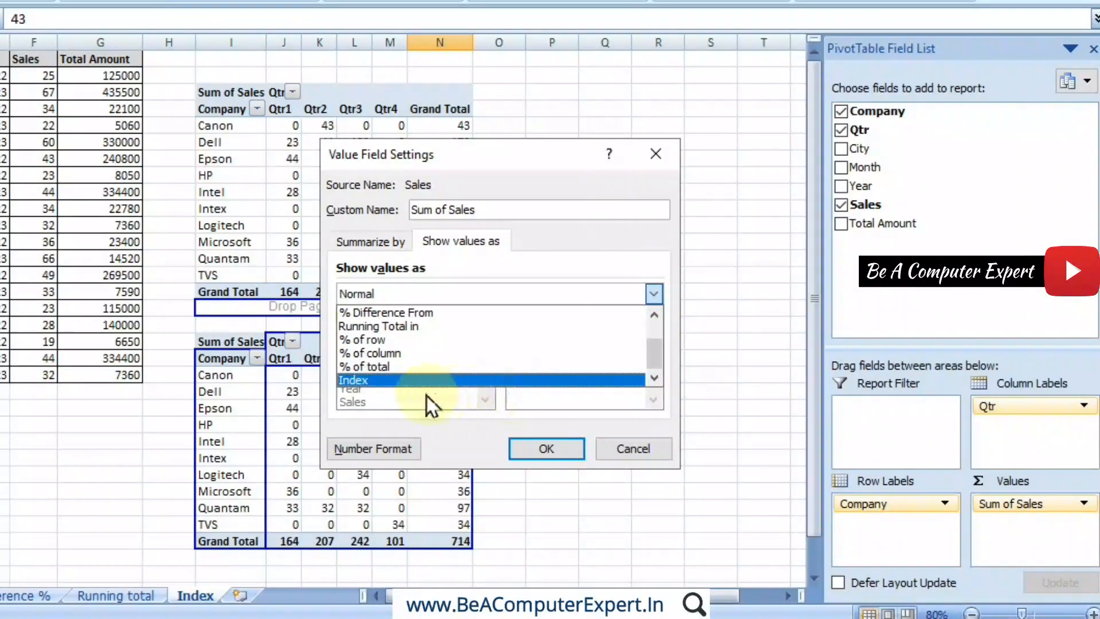
{"action": "left_click", "coordinate": [386, 380]}
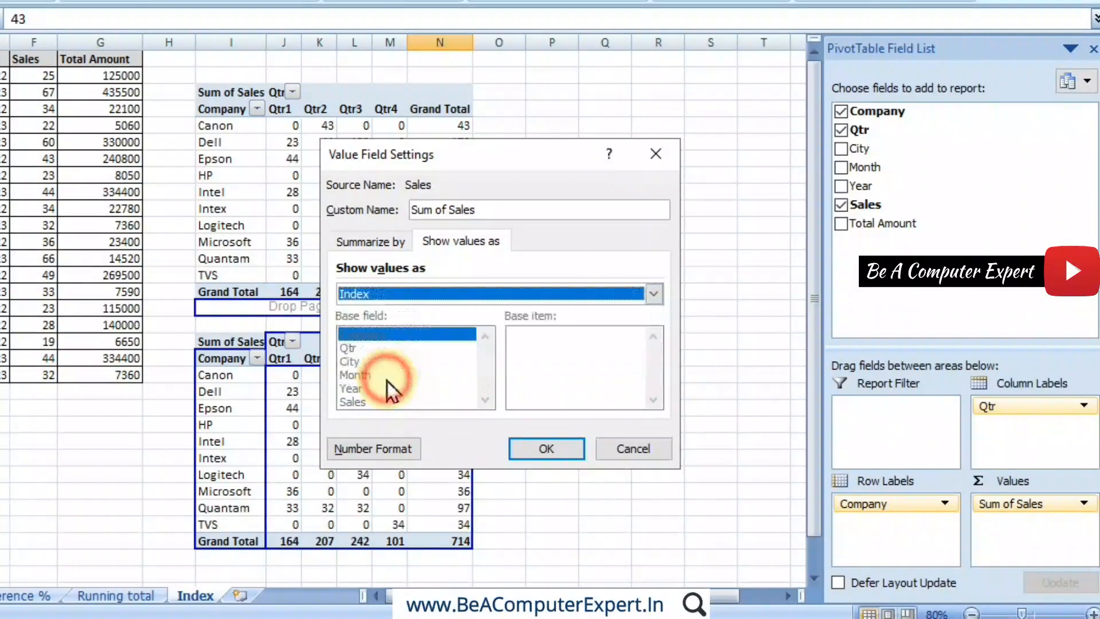
{"action": "left_click", "coordinate": [538, 450]}
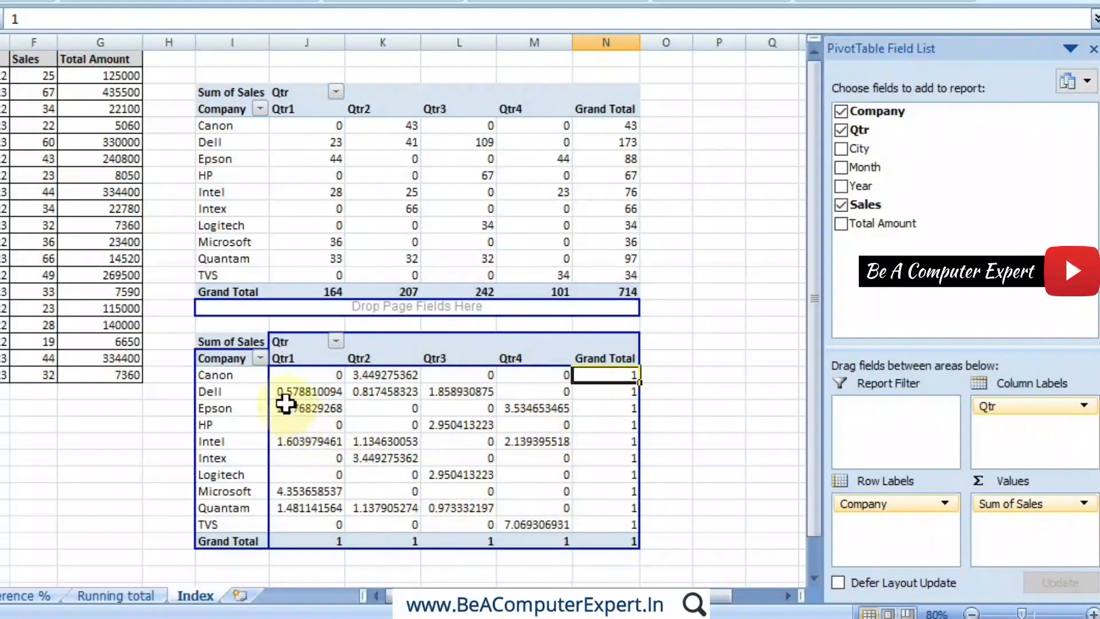
Format the Sum of Sales index values in the lower pivot table as Number with 2 decimal places
{"action": "mouse_move", "coordinate": [303, 399]}
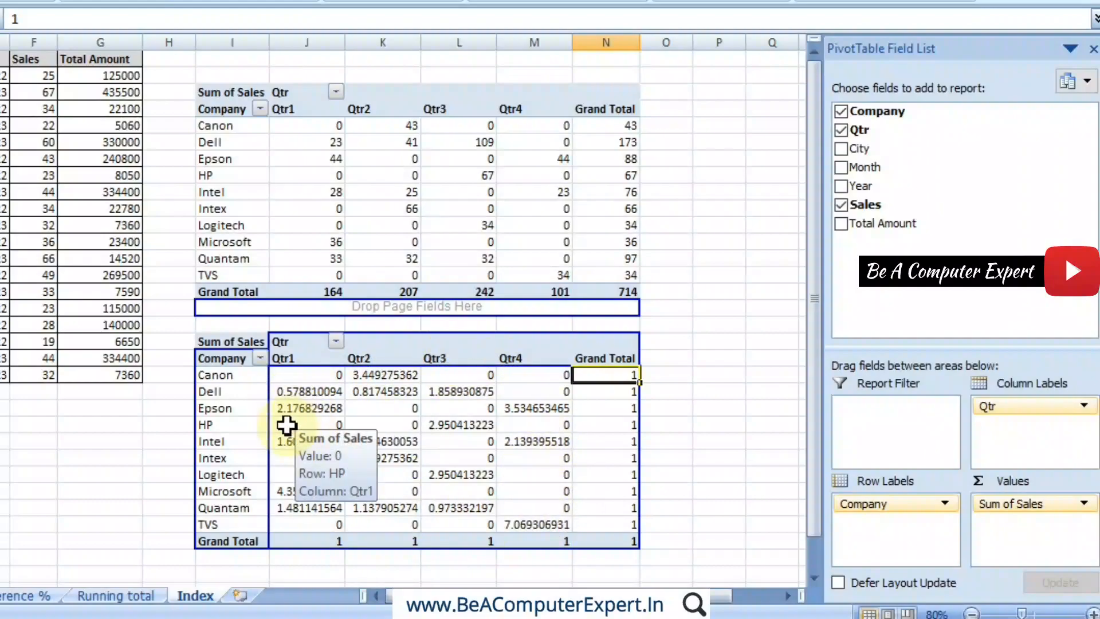
{"action": "right_click", "coordinate": [308, 394]}
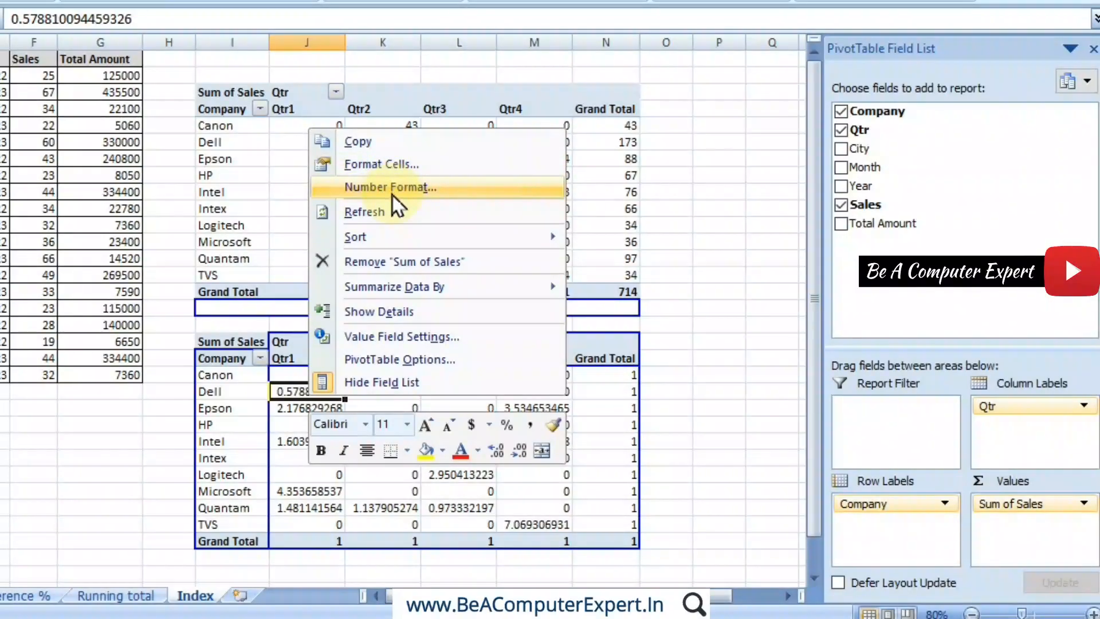
{"action": "left_click", "coordinate": [416, 338]}
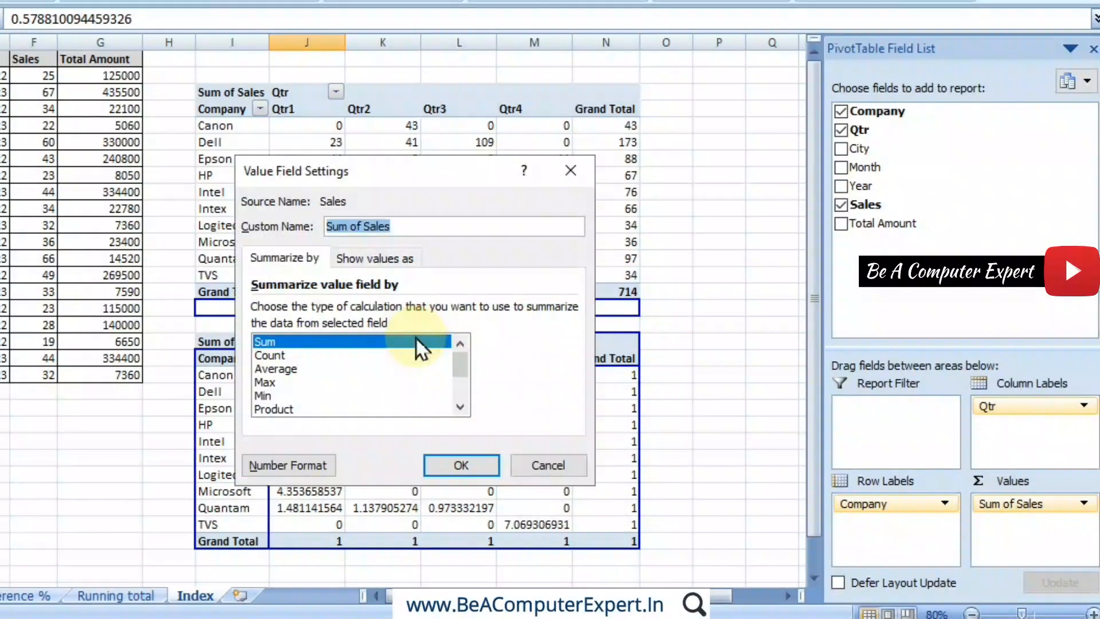
{"action": "left_click", "coordinate": [310, 462]}
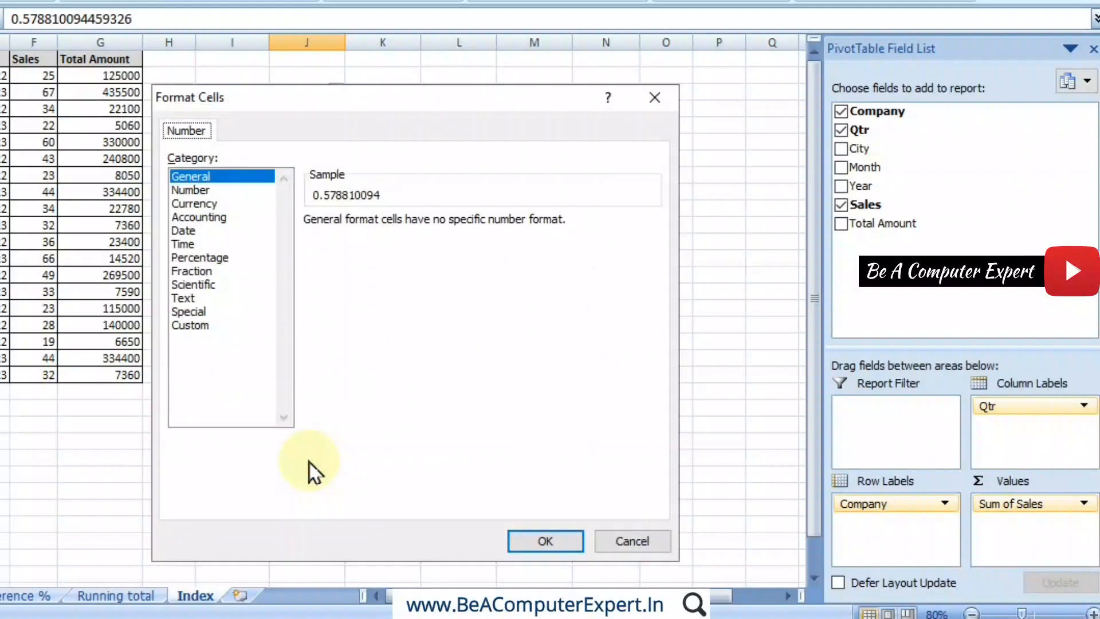
{"action": "left_click", "coordinate": [202, 193]}
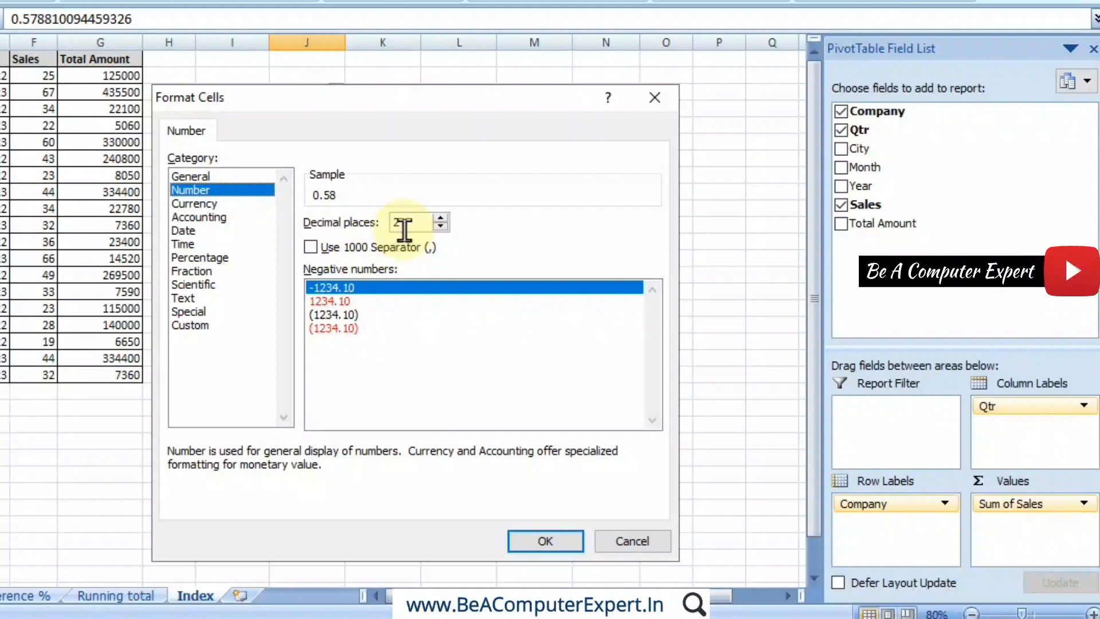
{"action": "left_click", "coordinate": [545, 542]}
{"action": "left_click", "coordinate": [461, 465]}
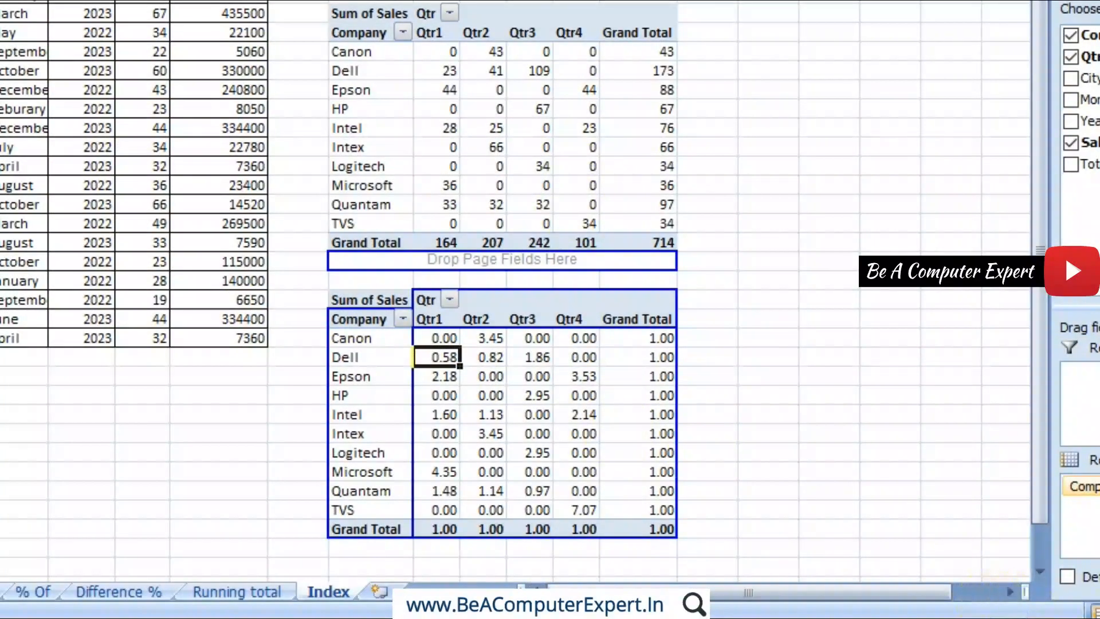
Examine the index values of the different companies across the quarters in the lower pivot table
{"action": "scroll", "coordinate": [515, 309], "scroll_direction": "up", "scroll_amount": 1}
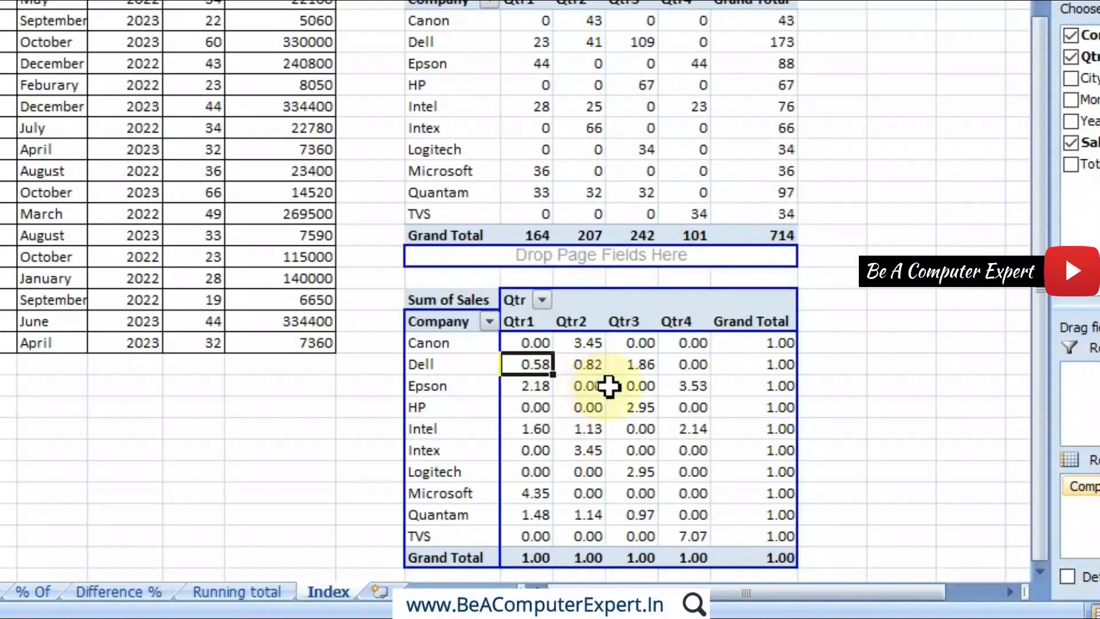
{"action": "mouse_move", "coordinate": [606, 505]}
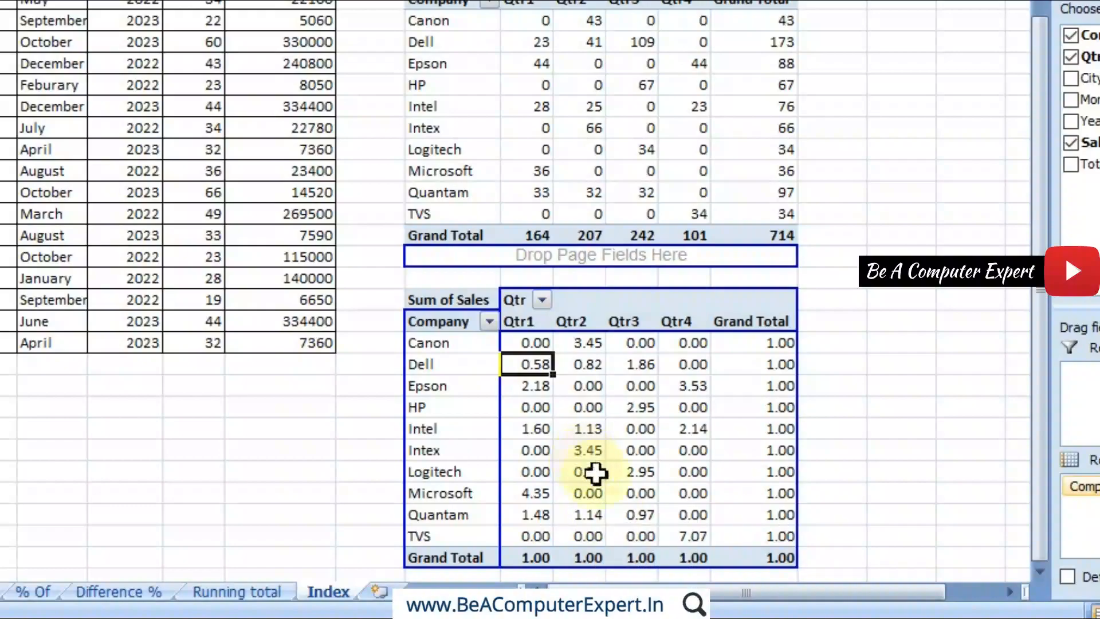
{"action": "left_click", "coordinate": [686, 497]}
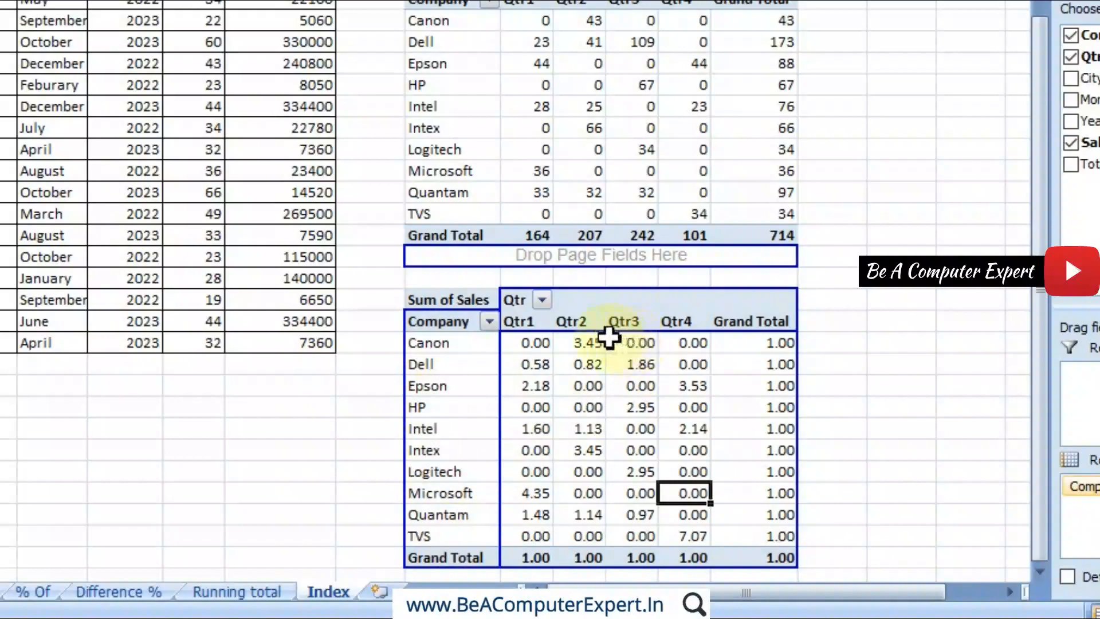
{"action": "mouse_move", "coordinate": [697, 491]}
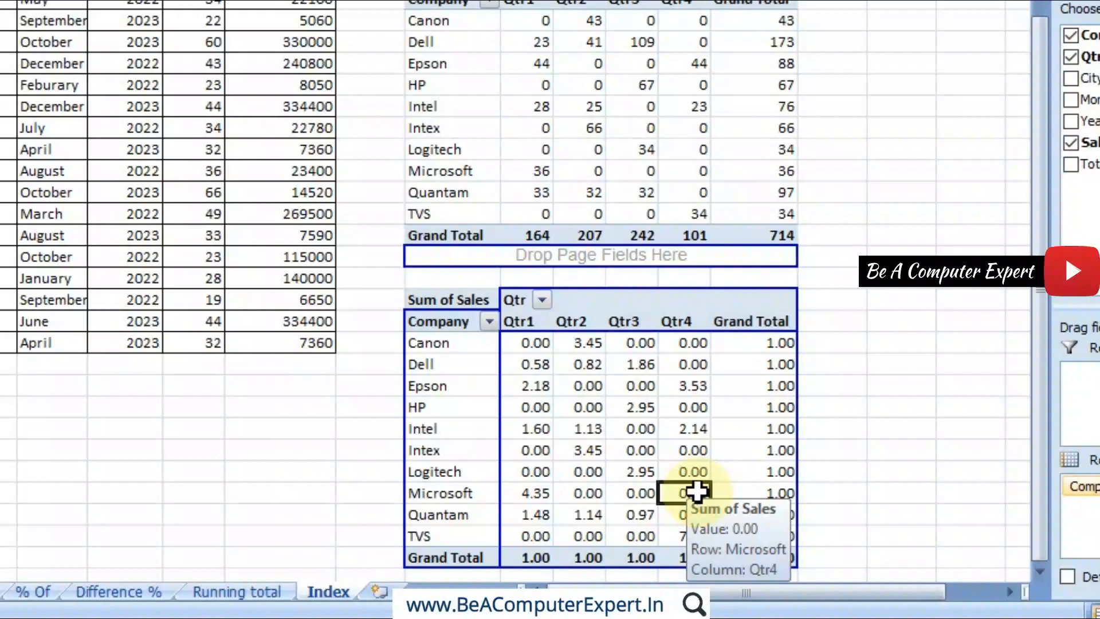
{"action": "left_click", "coordinate": [581, 452]}
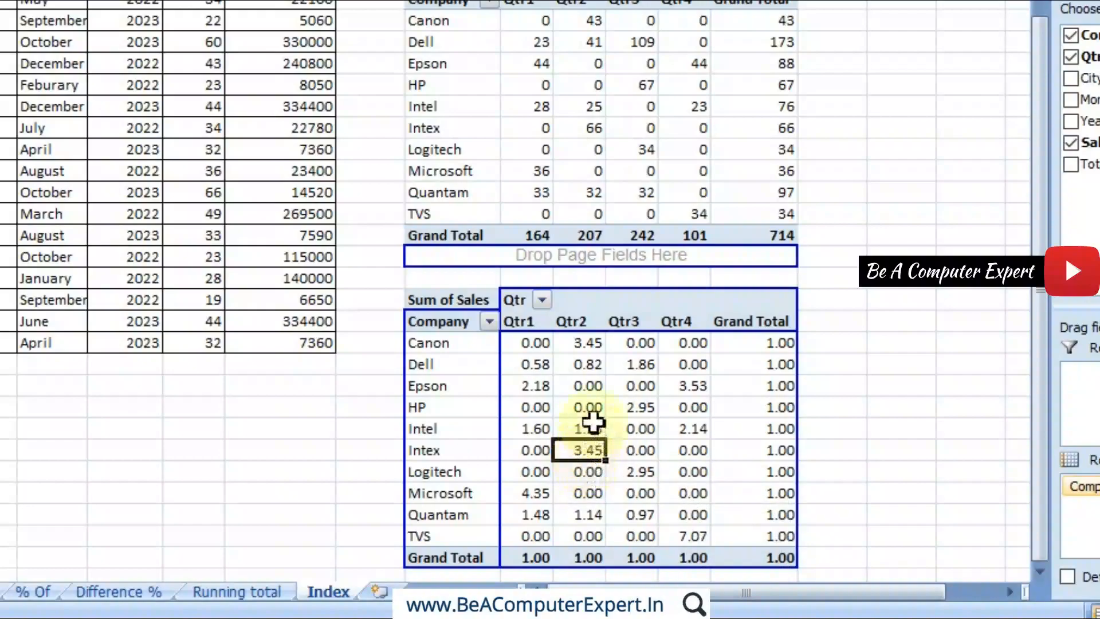
{"action": "left_click", "coordinate": [590, 345]}
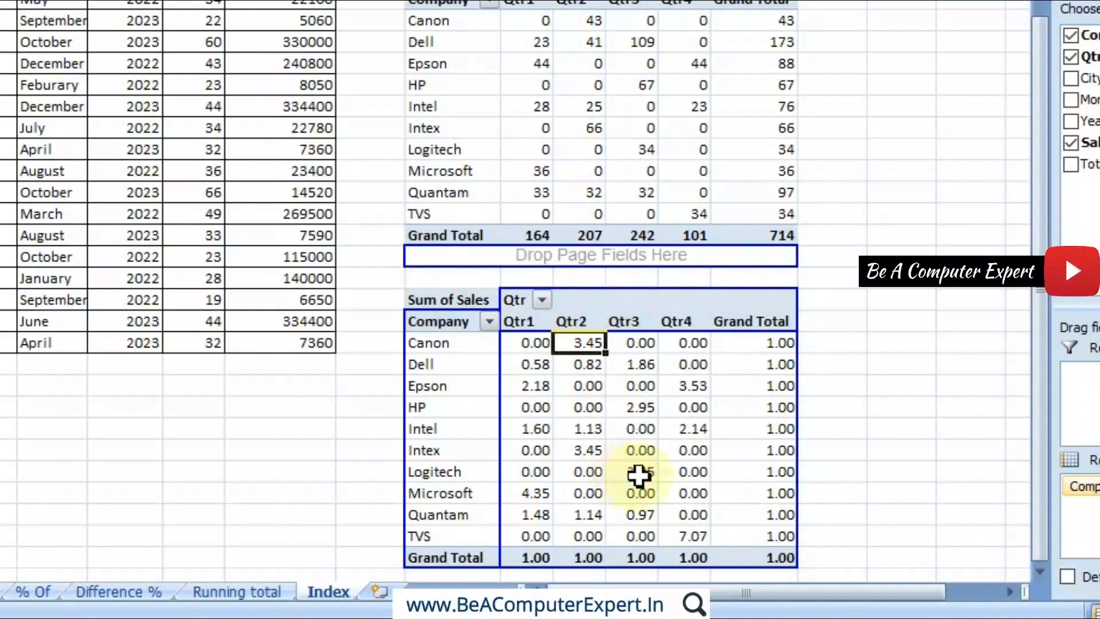
{"action": "mouse_move", "coordinate": [750, 499]}
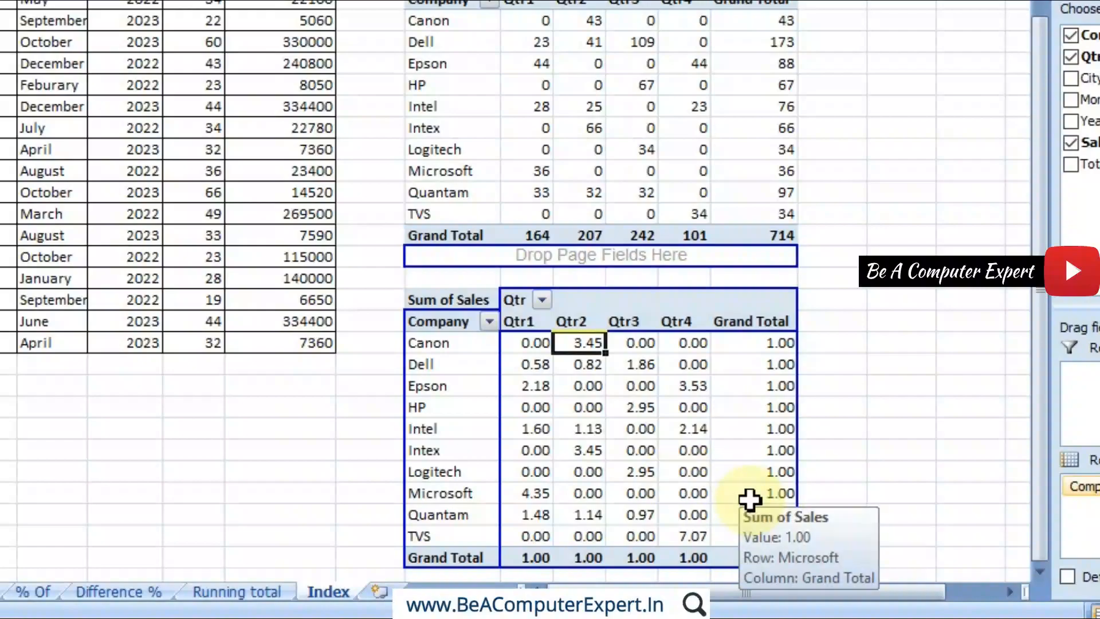
{"action": "key", "text": "Down"}
{"action": "key", "text": "Left"}
{"action": "key", "text": "Down"}
{"action": "key", "text": "Down"}
{"action": "key", "text": "Down"}
{"action": "key", "text": "Down"}
{"action": "key", "text": "Down"}
{"action": "key", "text": "Down"}
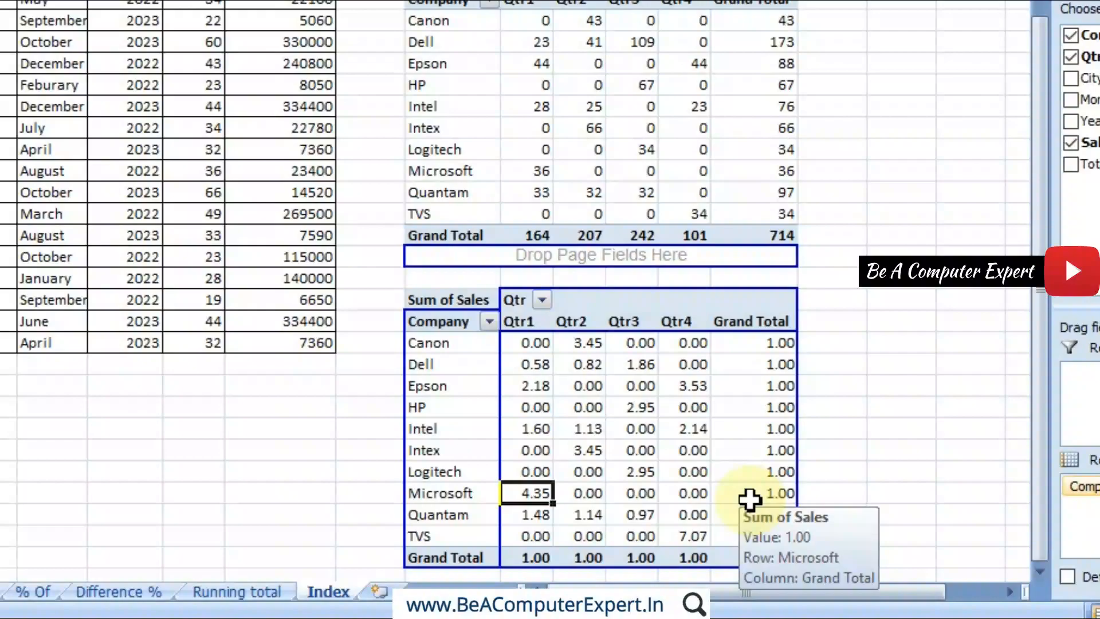
{"action": "key", "text": "Right"}
{"action": "key", "text": "Right"}
{"action": "key", "text": "Up"}
{"action": "key", "text": "Up"}
{"action": "key", "text": "Up"}
{"action": "key", "text": "Up"}
{"action": "key", "text": "Up"}
{"action": "key", "text": "Up"}
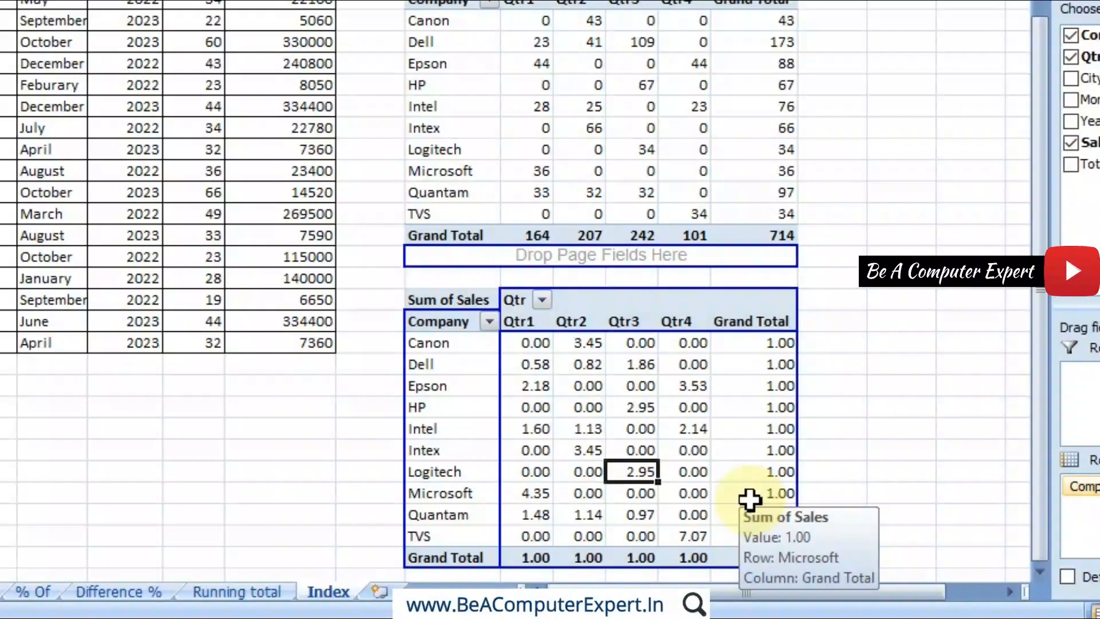
{"action": "key", "text": "Down"}
{"action": "key", "text": "Down"}
{"action": "key", "text": "Down"}
{"action": "key", "text": "Down"}
{"action": "key", "text": "Down"}
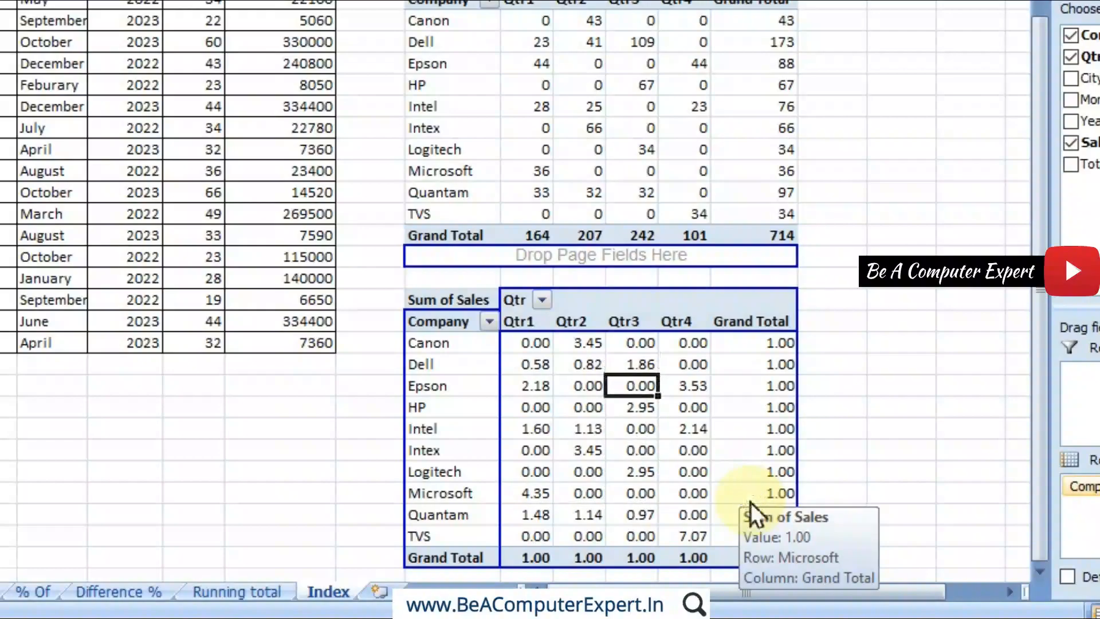
{"action": "key", "text": "Up"}
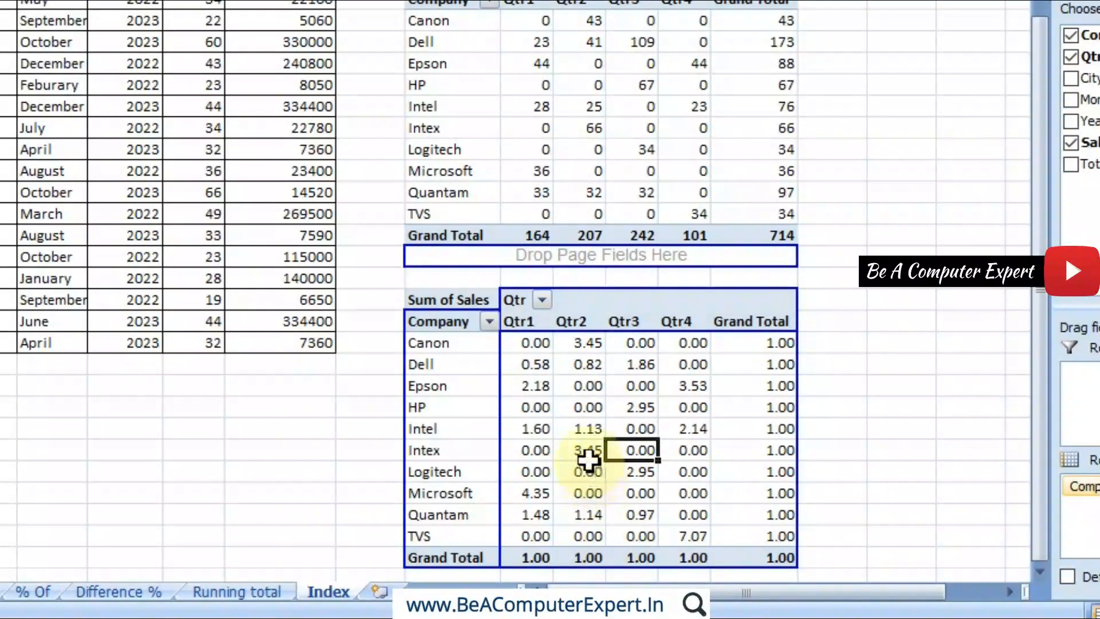
Compare Intel's Qtr2 index value with the other values in the Intel row and the Qtr2 column
{"action": "left_click", "coordinate": [586, 432]}
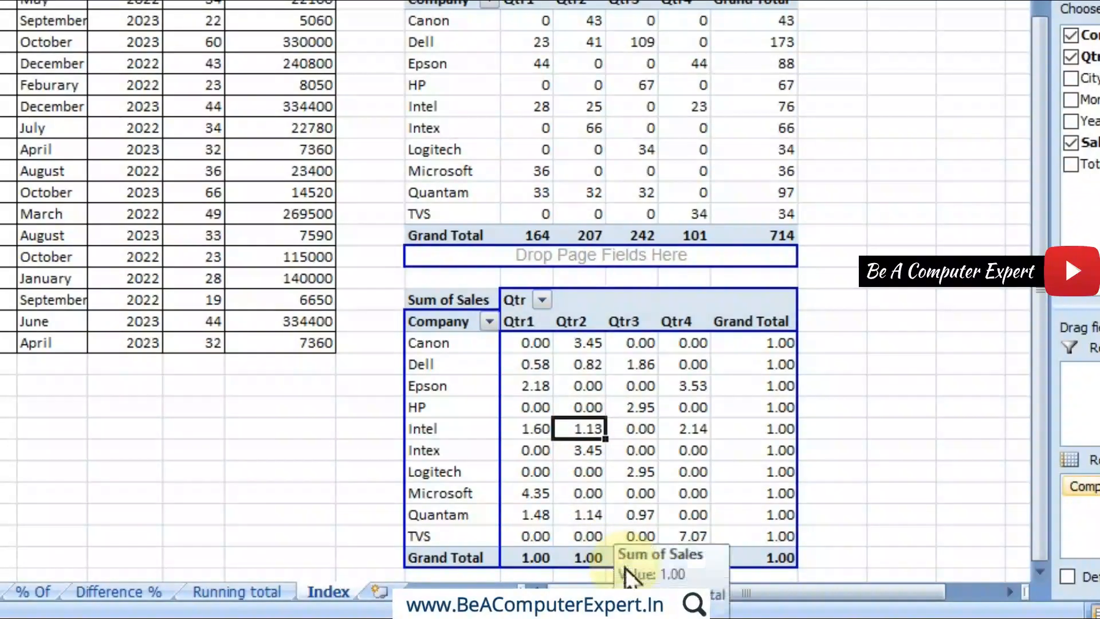
{"action": "left_click_drag", "start_coordinate": [533, 432], "coordinate": [726, 432]}
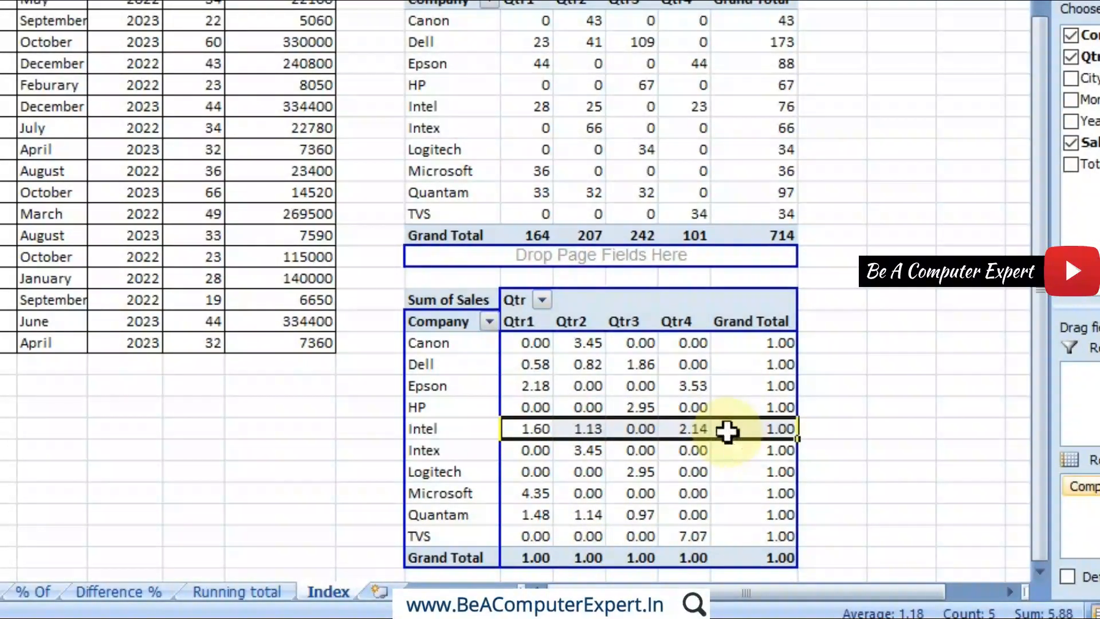
{"action": "left_click_drag", "start_coordinate": [584, 347], "coordinate": [584, 549]}
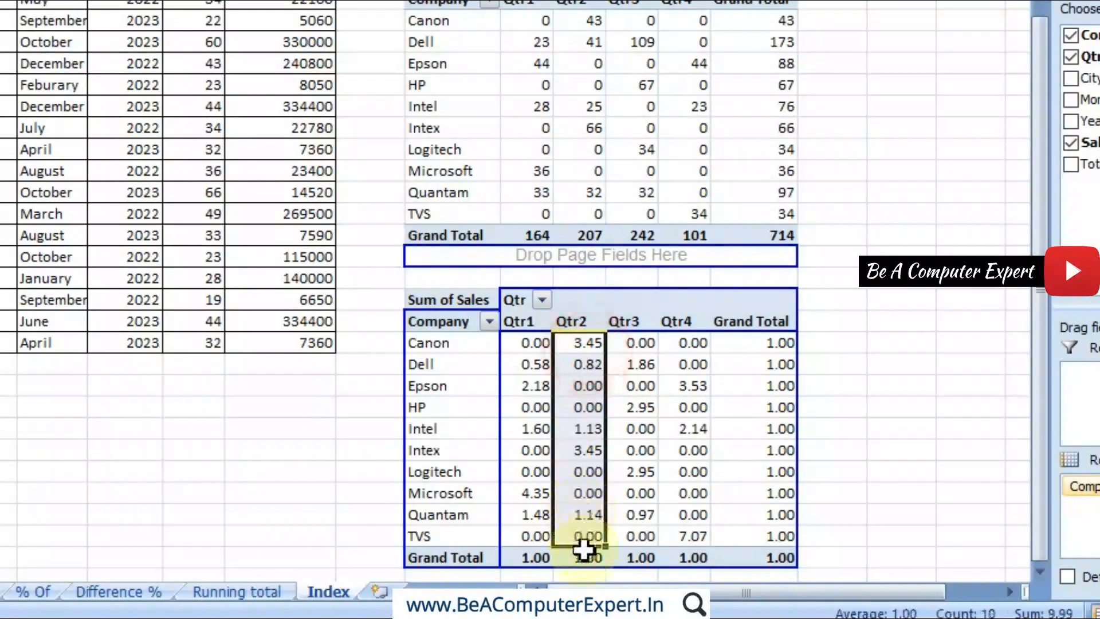
{"action": "left_click", "coordinate": [586, 431]}
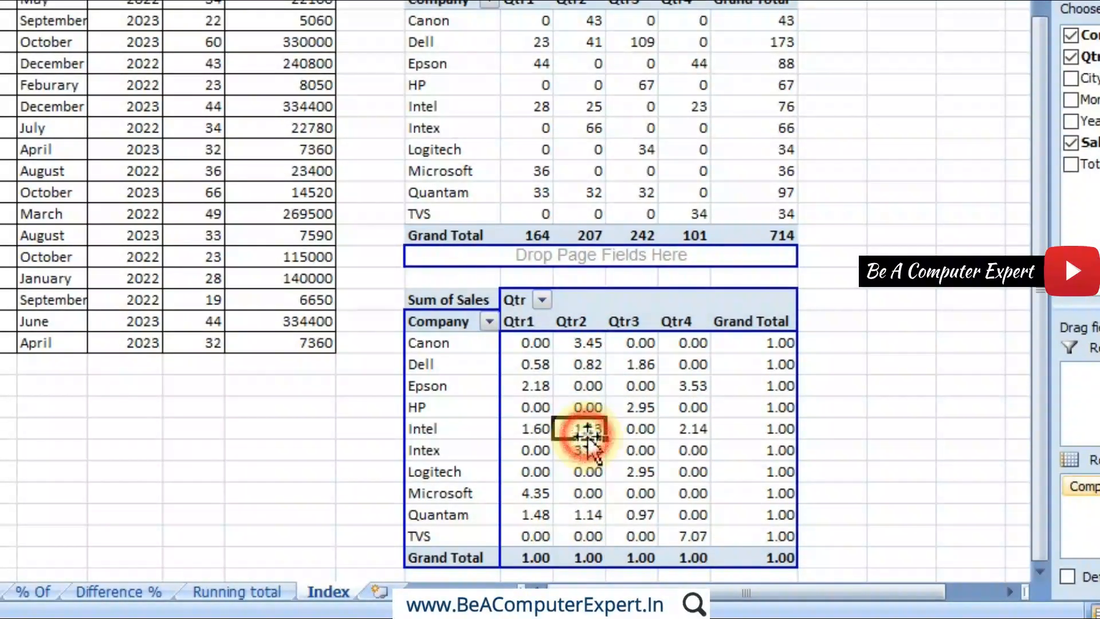
{"action": "left_click_drag", "start_coordinate": [531, 432], "coordinate": [701, 436]}
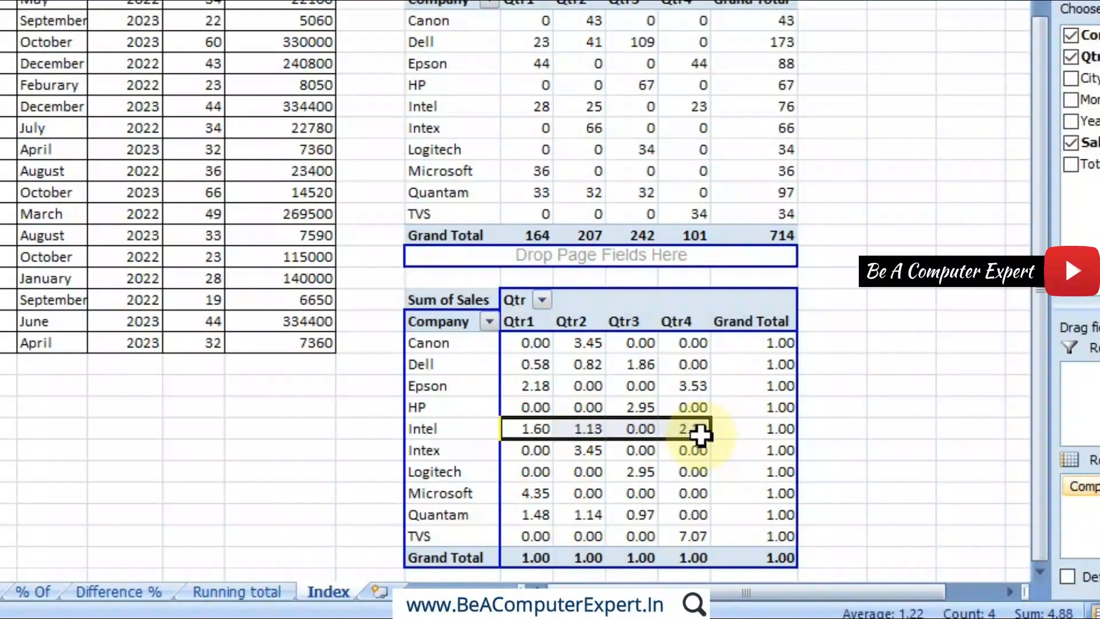
{"action": "left_click", "coordinate": [586, 427]}
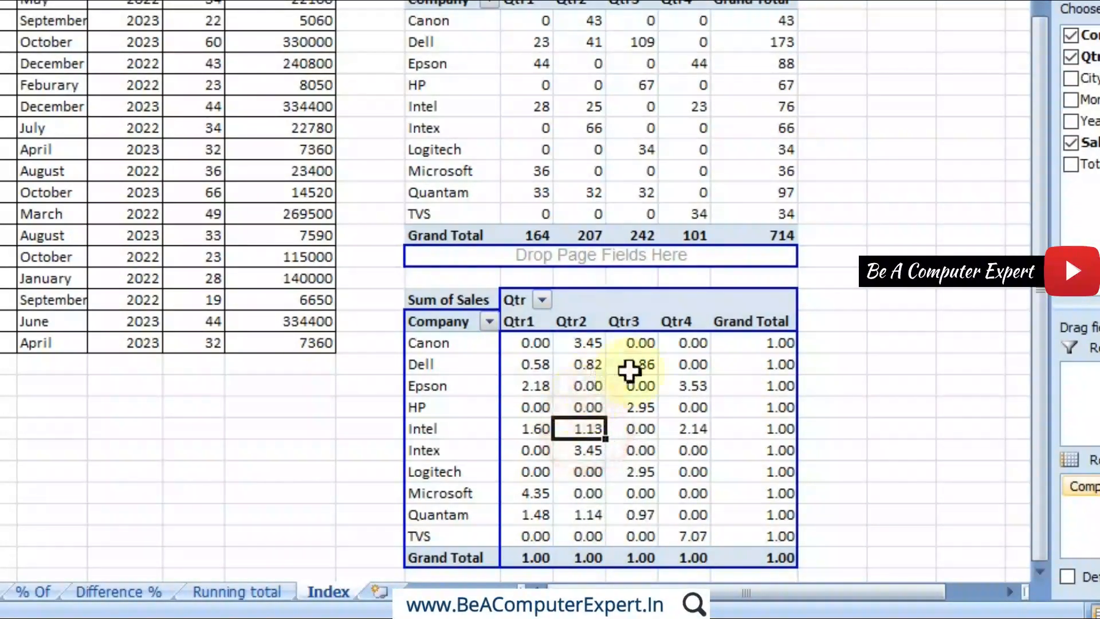
{"action": "left_click_drag", "start_coordinate": [589, 344], "coordinate": [589, 407]}
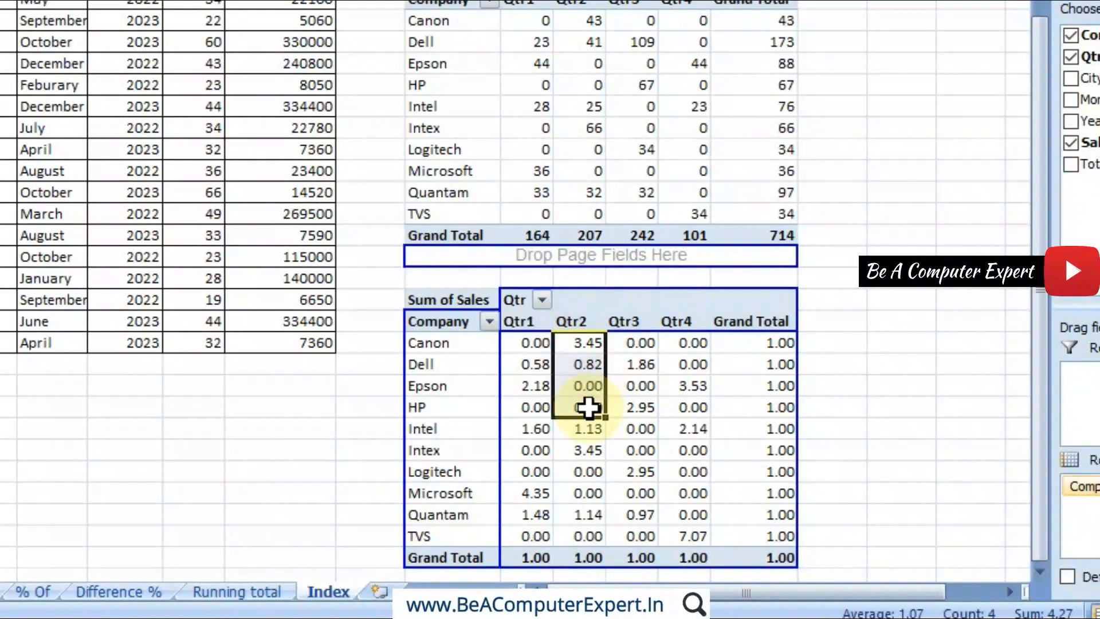
{"action": "left_click_drag", "start_coordinate": [587, 450], "coordinate": [588, 538]}
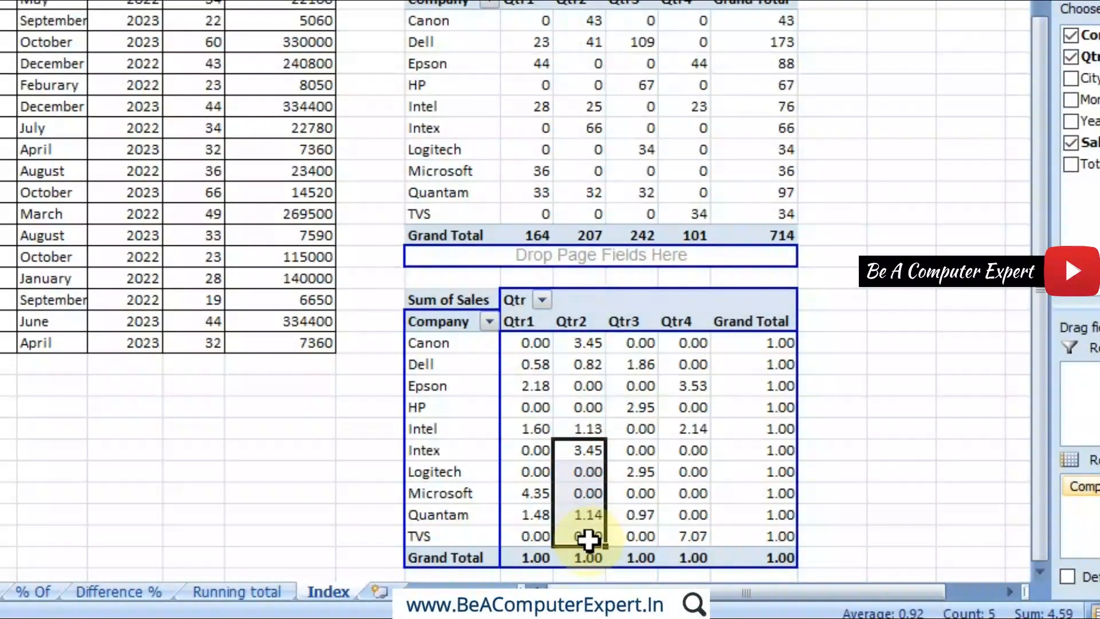
{"action": "left_click", "coordinate": [542, 427]}
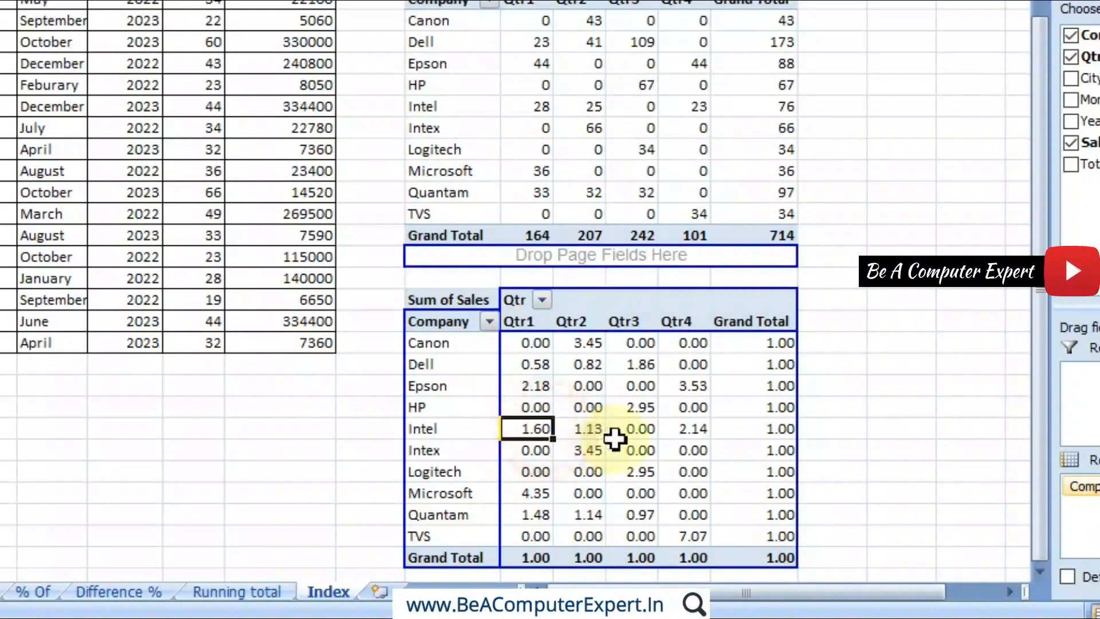
{"action": "left_click_drag", "start_coordinate": [635, 430], "coordinate": [690, 433]}
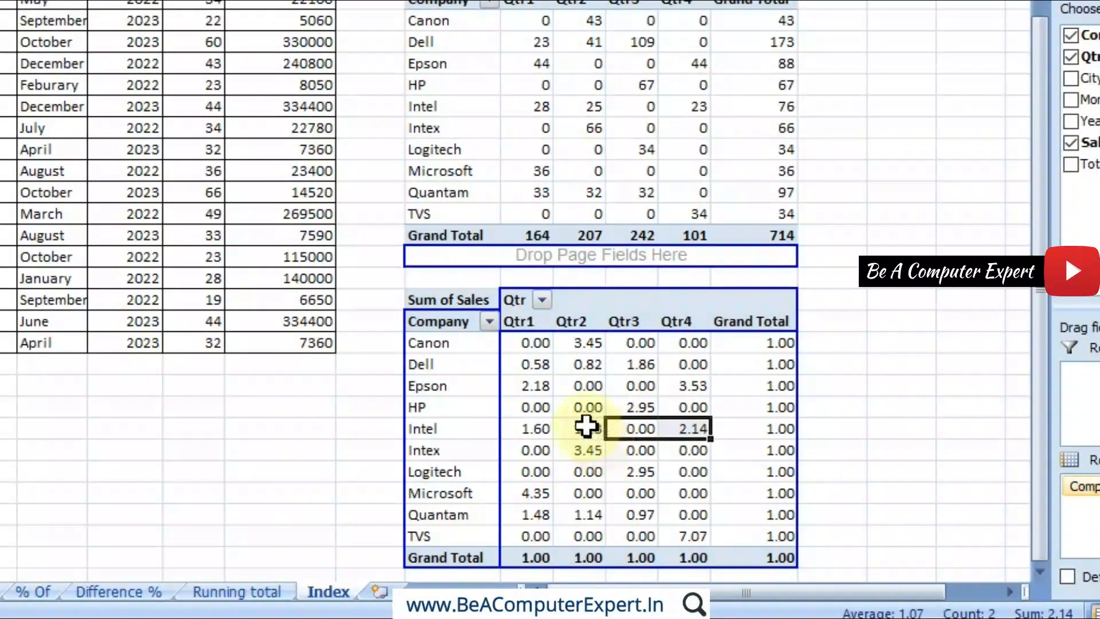
{"action": "left_click", "coordinate": [586, 426]}
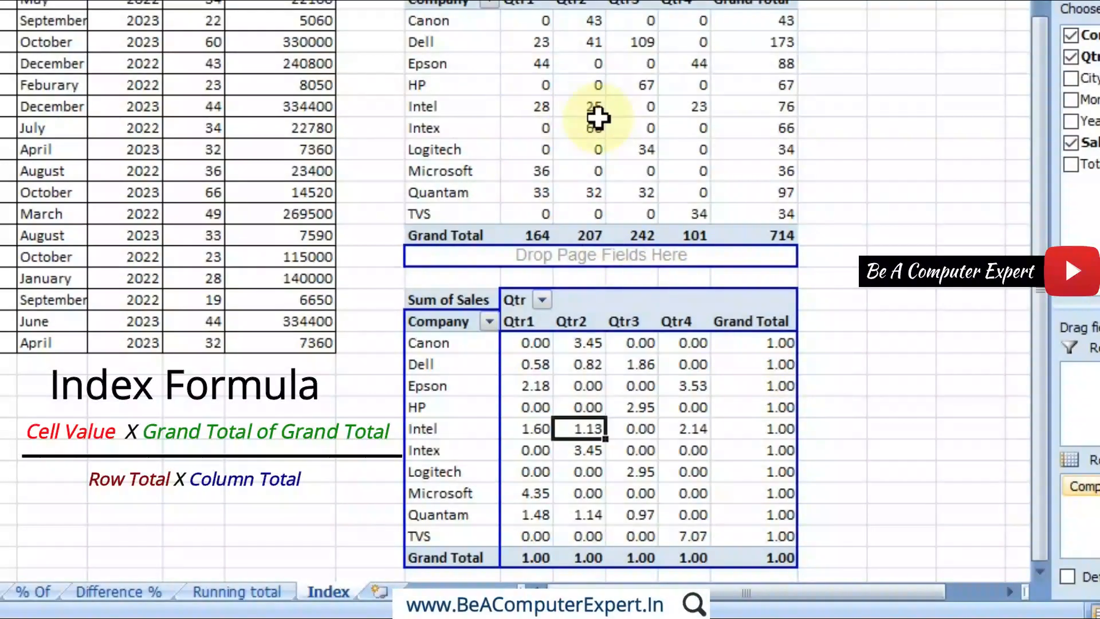
Identify the Index formula's numerator for Intel's Qtr2 value: its cell value and the overall grand total in the upper pivot table
{"action": "left_click", "coordinate": [418, 430]}
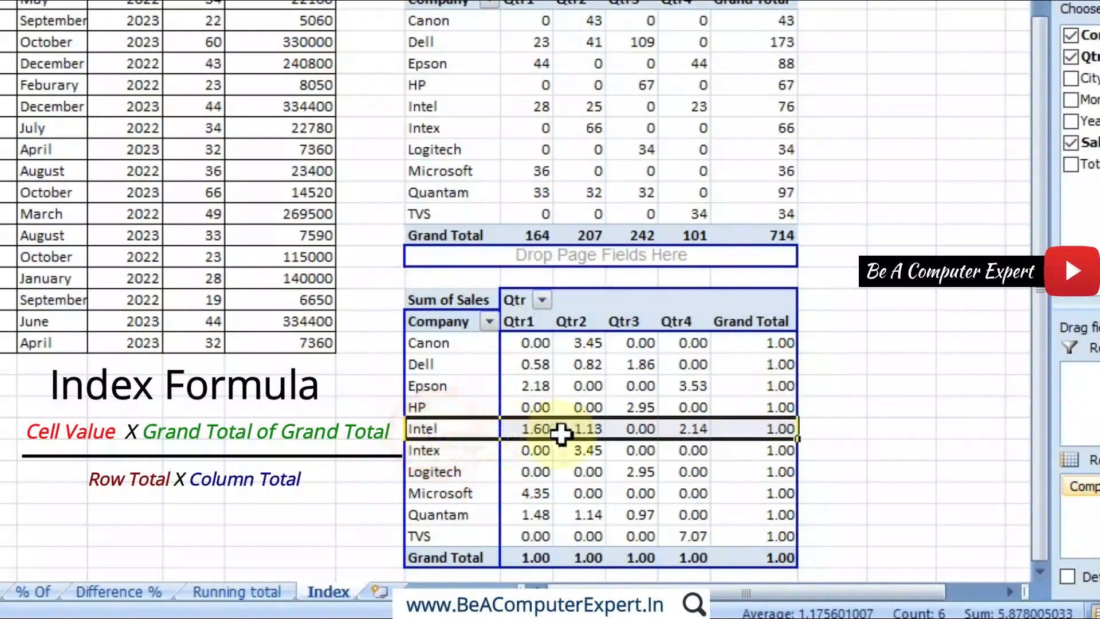
{"action": "left_click", "coordinate": [580, 431]}
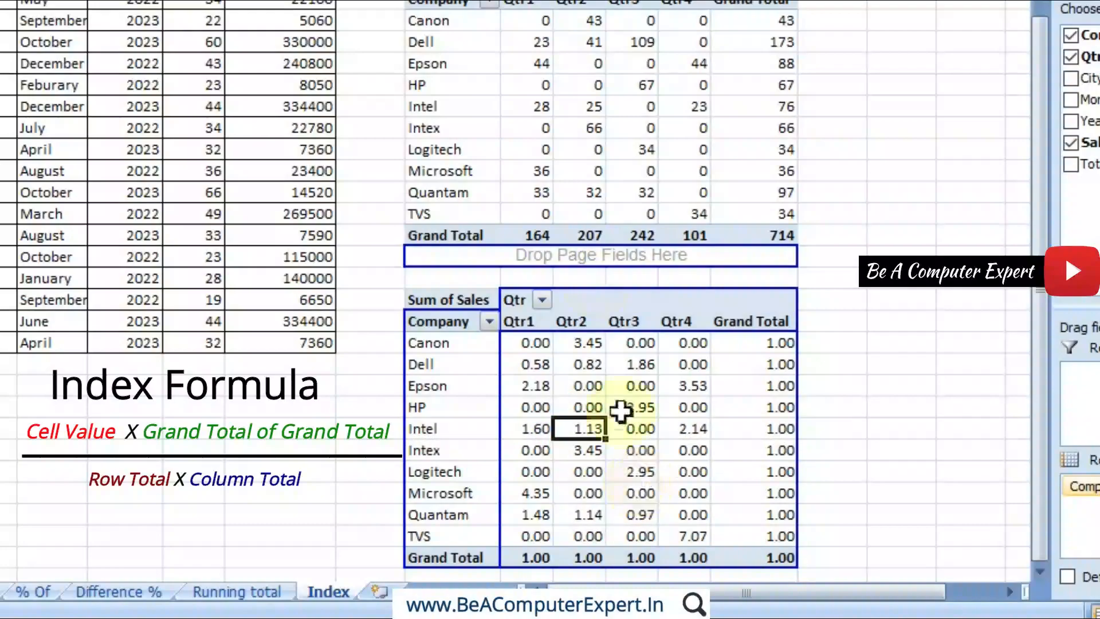
{"action": "left_click", "coordinate": [444, 106]}
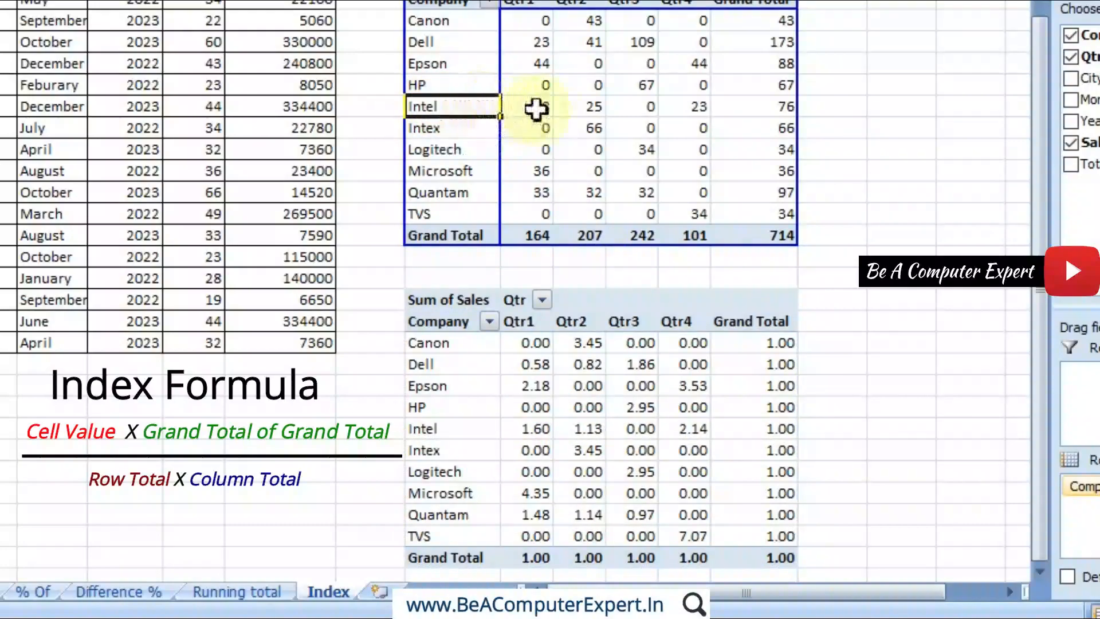
{"action": "left_click", "coordinate": [585, 109]}
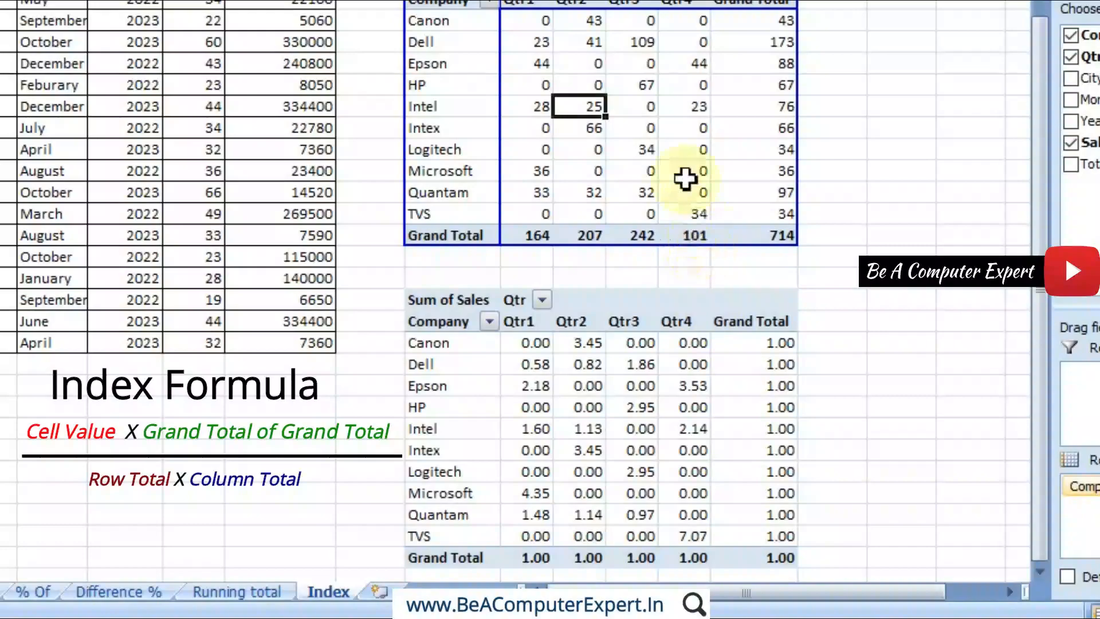
{"action": "left_click", "coordinate": [775, 240]}
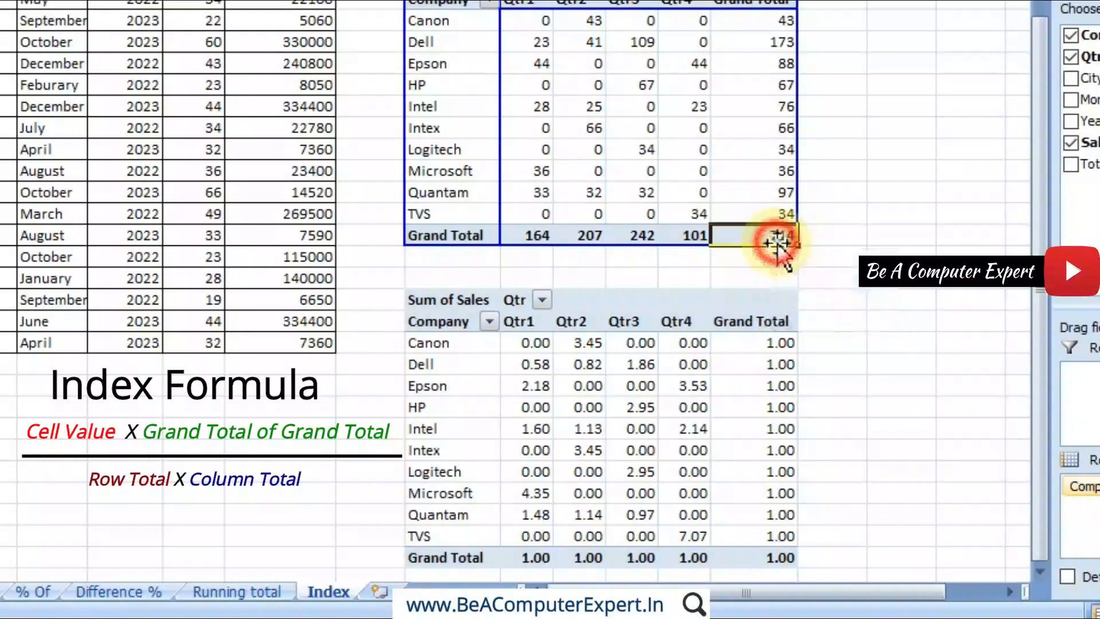
{"action": "left_click", "coordinate": [591, 106]}
{"action": "left_click", "coordinate": [748, 235]}
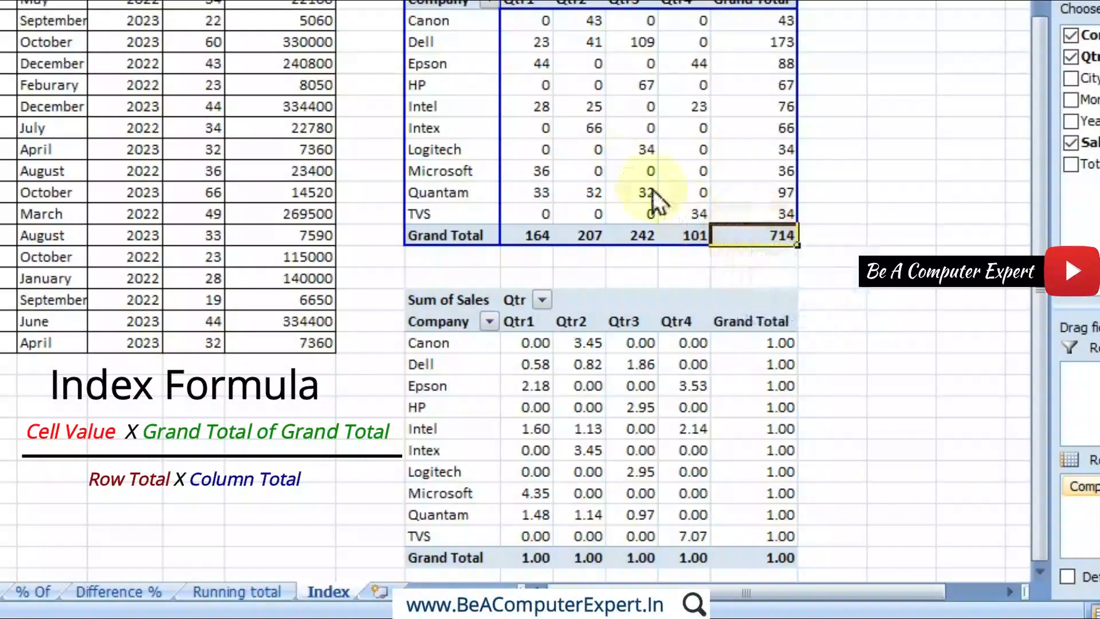
{"action": "left_click", "coordinate": [591, 108]}
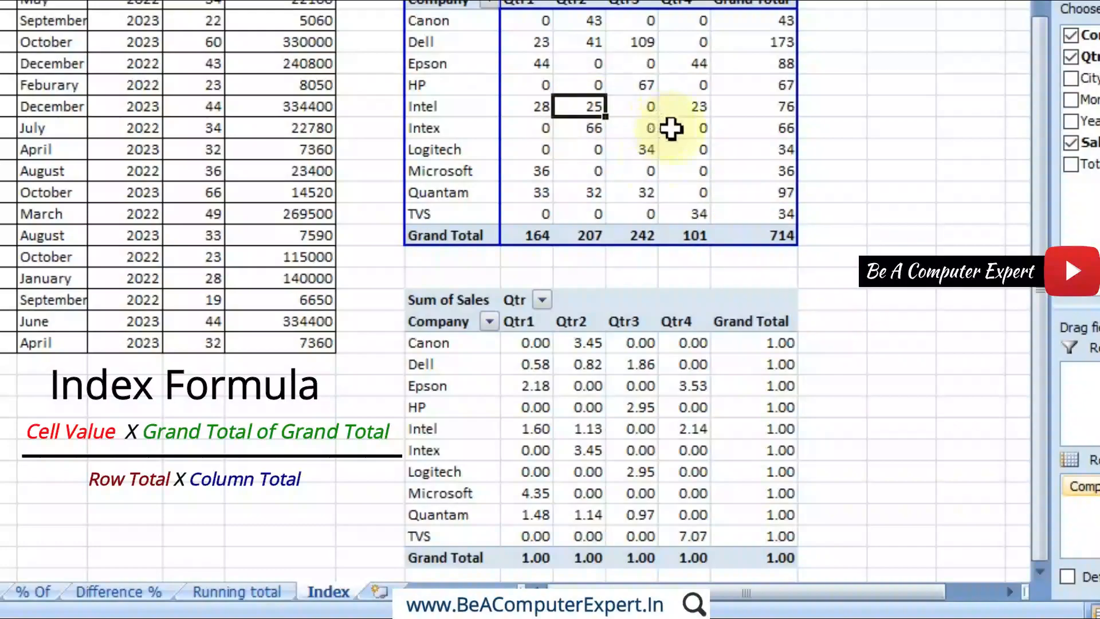
Locate the Index formula's denominator for Intel's Qtr2 value: Intel's row total and the Qtr2 column total in the upper pivot table
{"action": "mouse_move", "coordinate": [595, 237]}
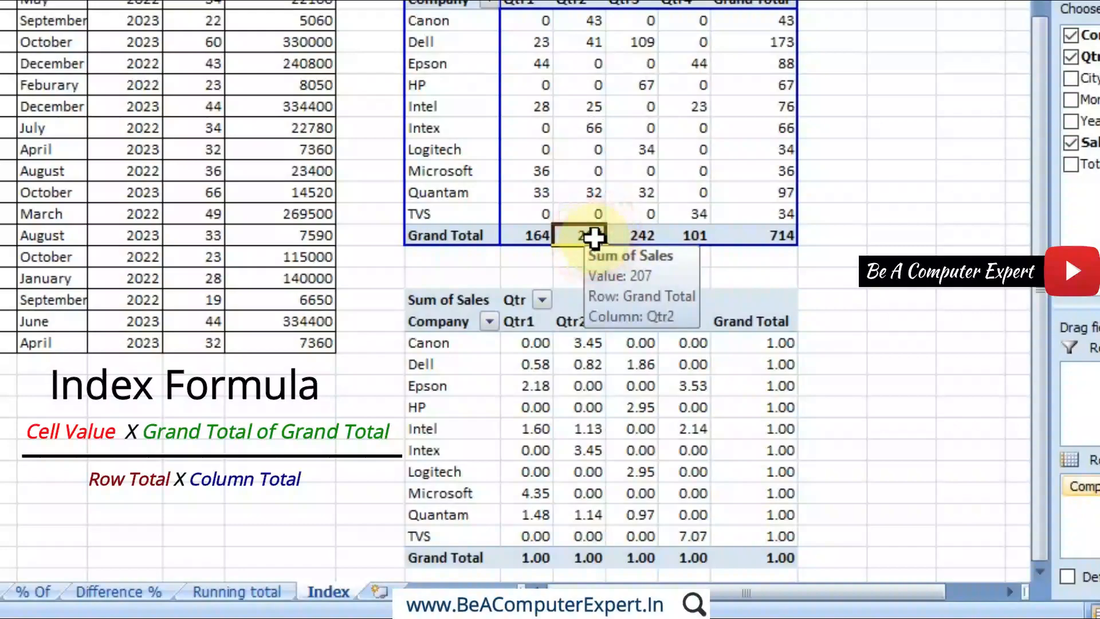
{"action": "left_click", "coordinate": [774, 108]}
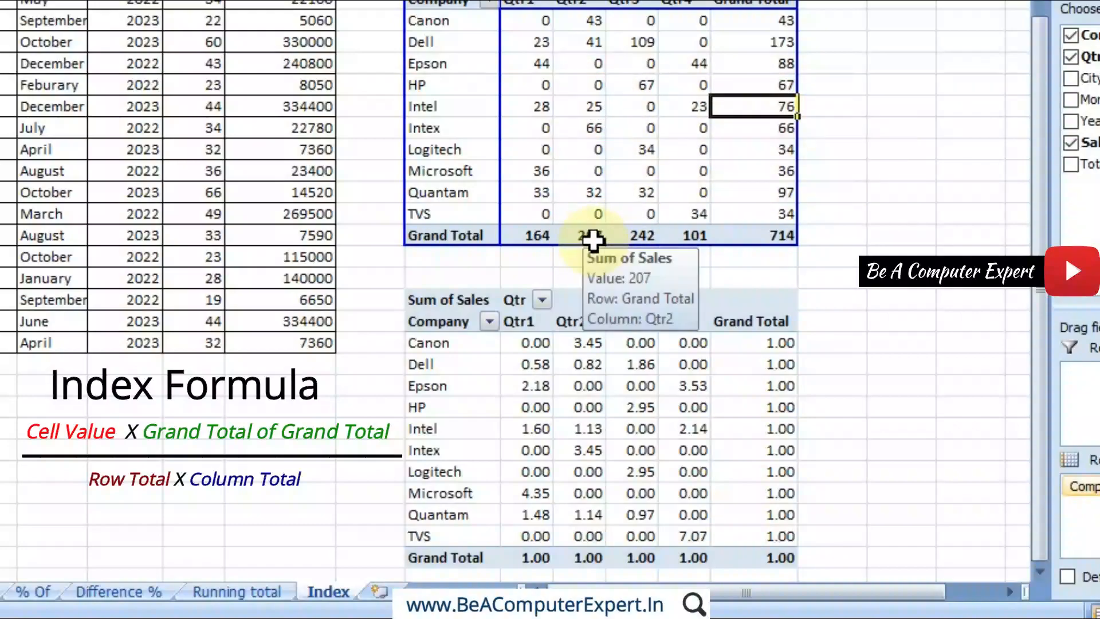
{"action": "left_click", "coordinate": [594, 241]}
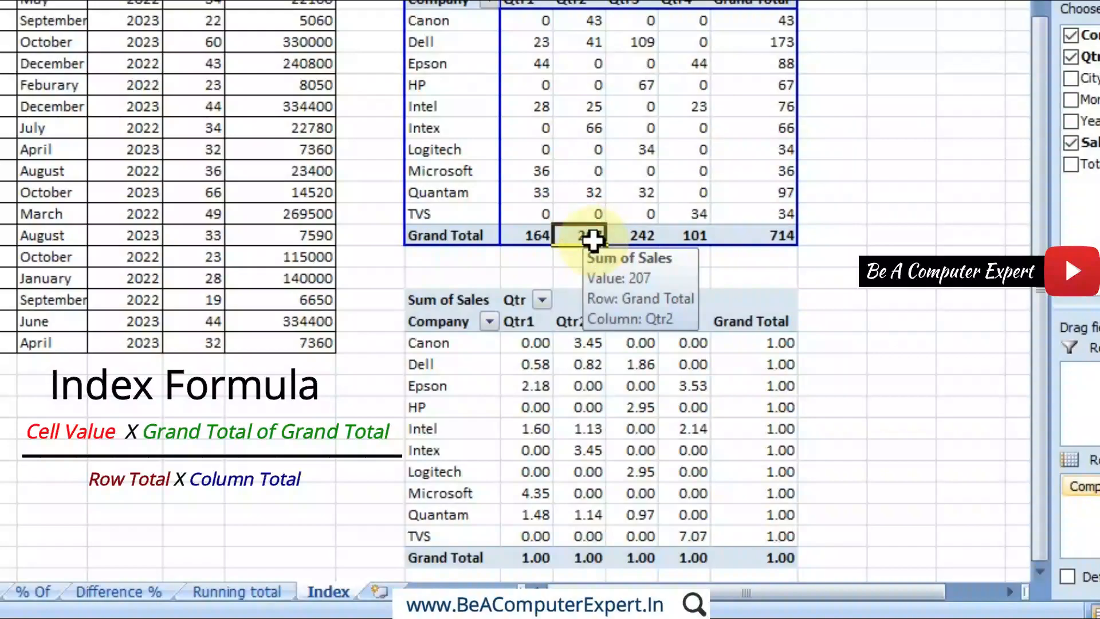
Trace the complete Index formula for Intel in Qtr2 through the upper pivot table to its index value in the lower one
{"action": "left_click", "coordinate": [588, 105]}
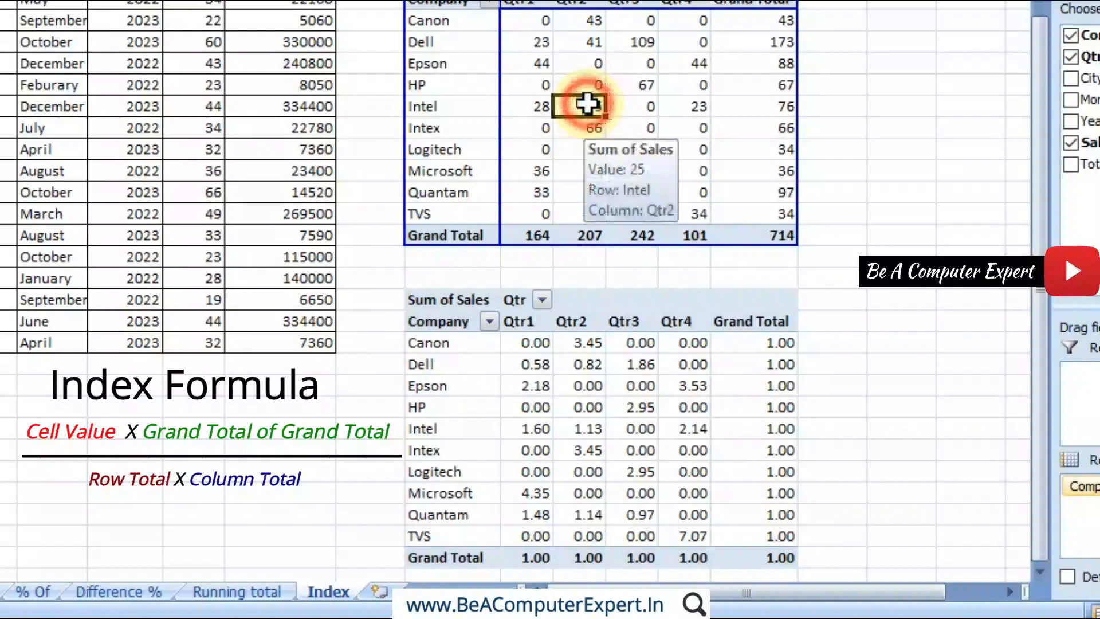
{"action": "left_click", "coordinate": [765, 234]}
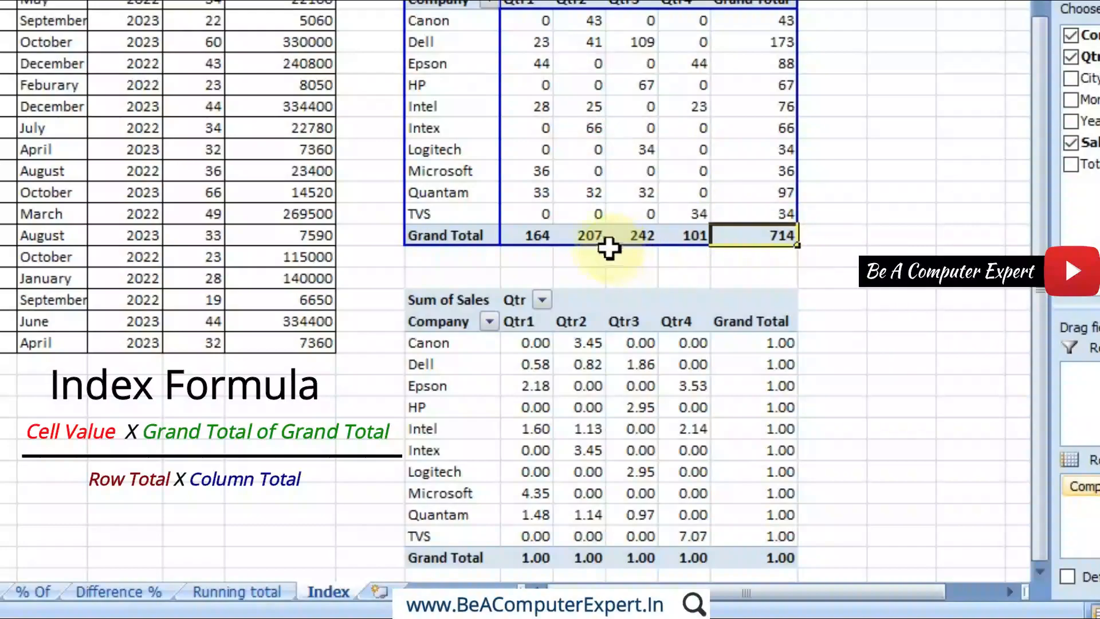
{"action": "left_click", "coordinate": [775, 106]}
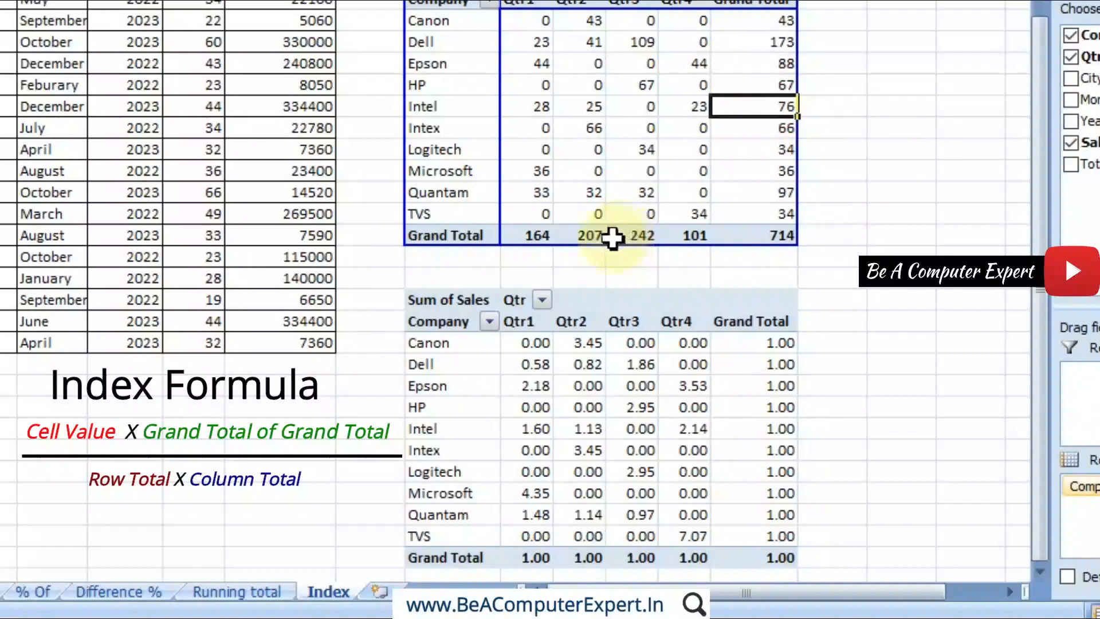
{"action": "left_click", "coordinate": [605, 238]}
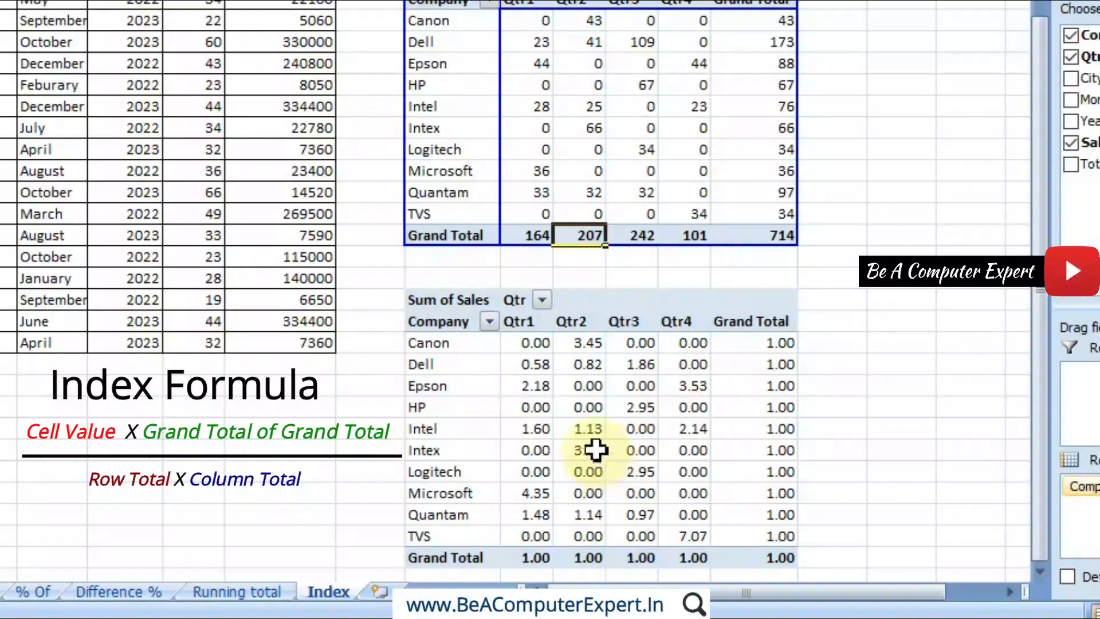
{"action": "left_click", "coordinate": [593, 432]}
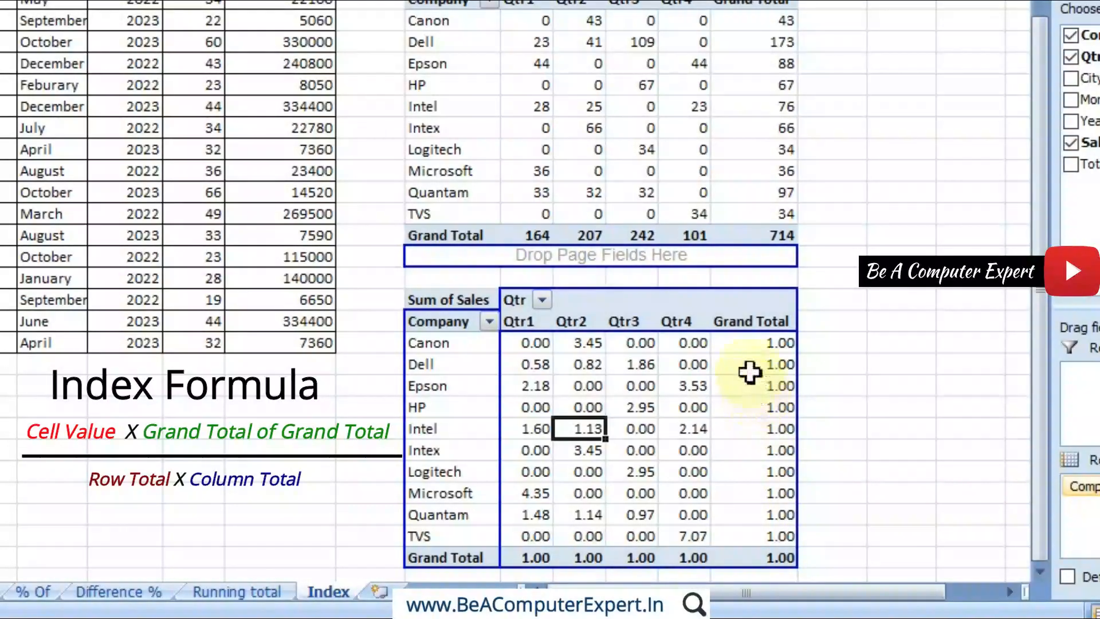
Review the available show-values-as calculations for the lower pivot table's Sum of Sales field, leaving its settings without applying changes
{"action": "right_click", "coordinate": [753, 352]}
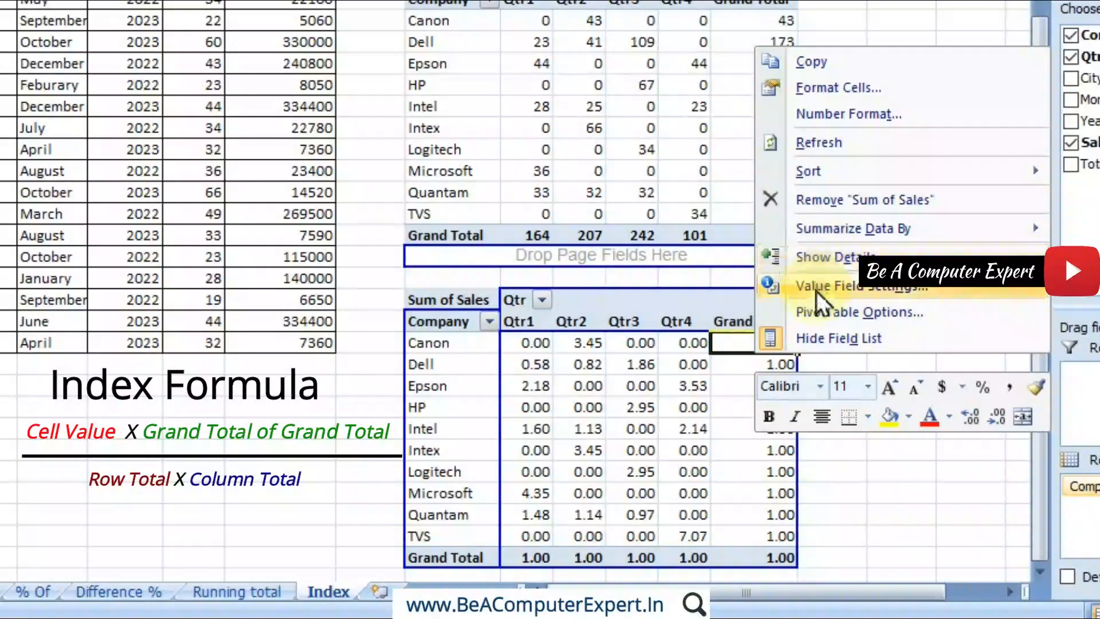
{"action": "left_click", "coordinate": [817, 290]}
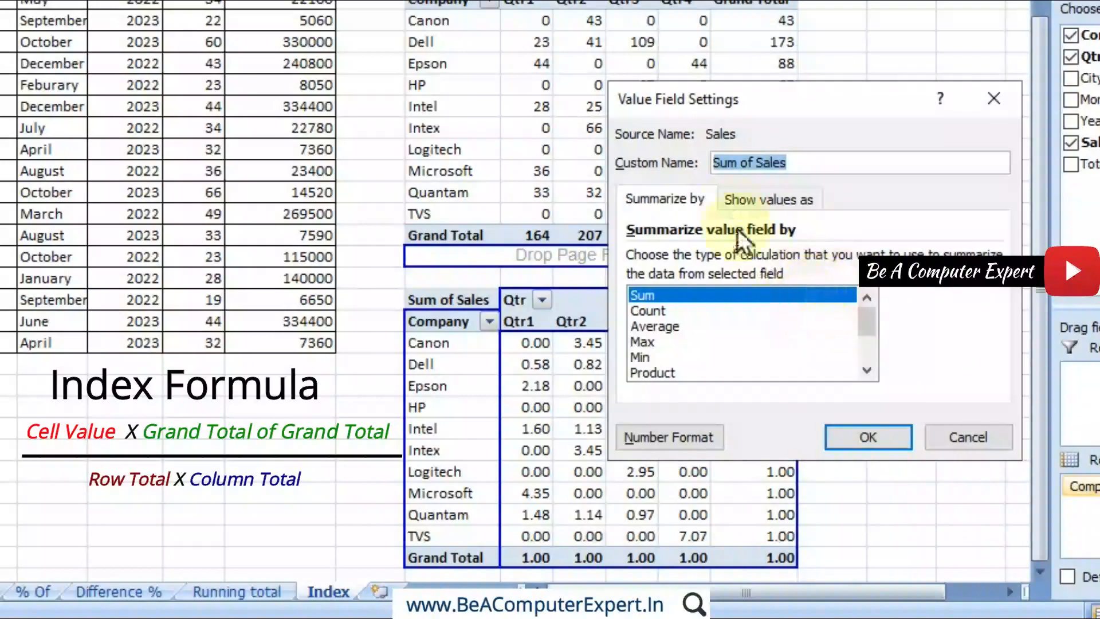
{"action": "left_click", "coordinate": [774, 200]}
{"action": "left_click_drag", "start_coordinate": [776, 93], "coordinate": [341, 12]}
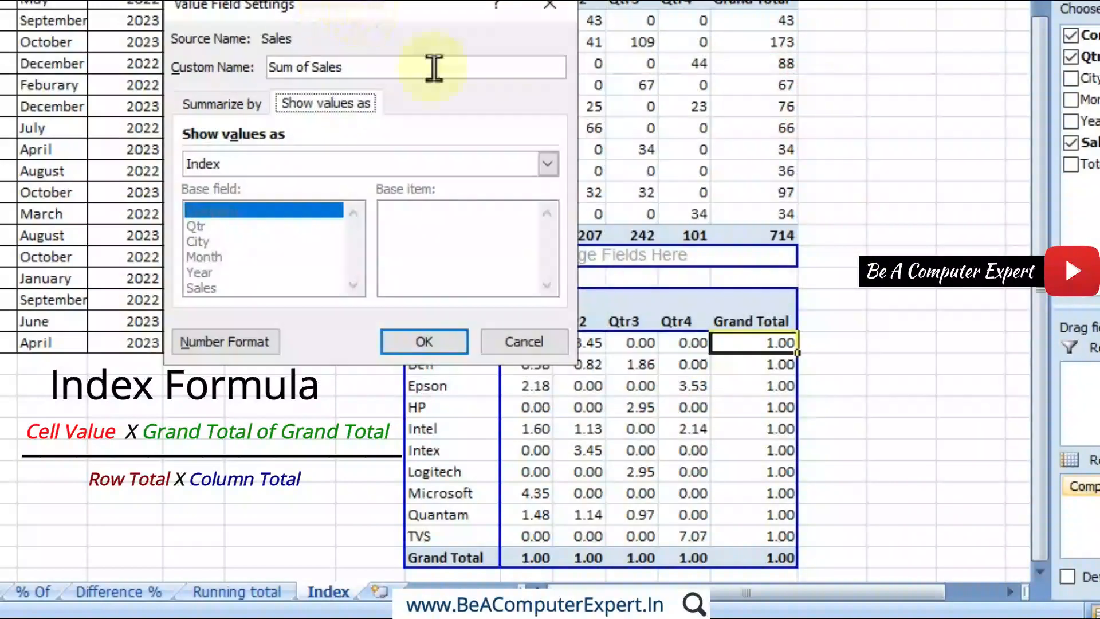
{"action": "left_click", "coordinate": [548, 165]}
{"action": "mouse_move", "coordinate": [551, 239]}
{"action": "left_mouse_down"}
{"action": "mouse_move", "coordinate": [554, 208]}
{"action": "mouse_move", "coordinate": [562, 242]}
{"action": "left_mouse_up"}
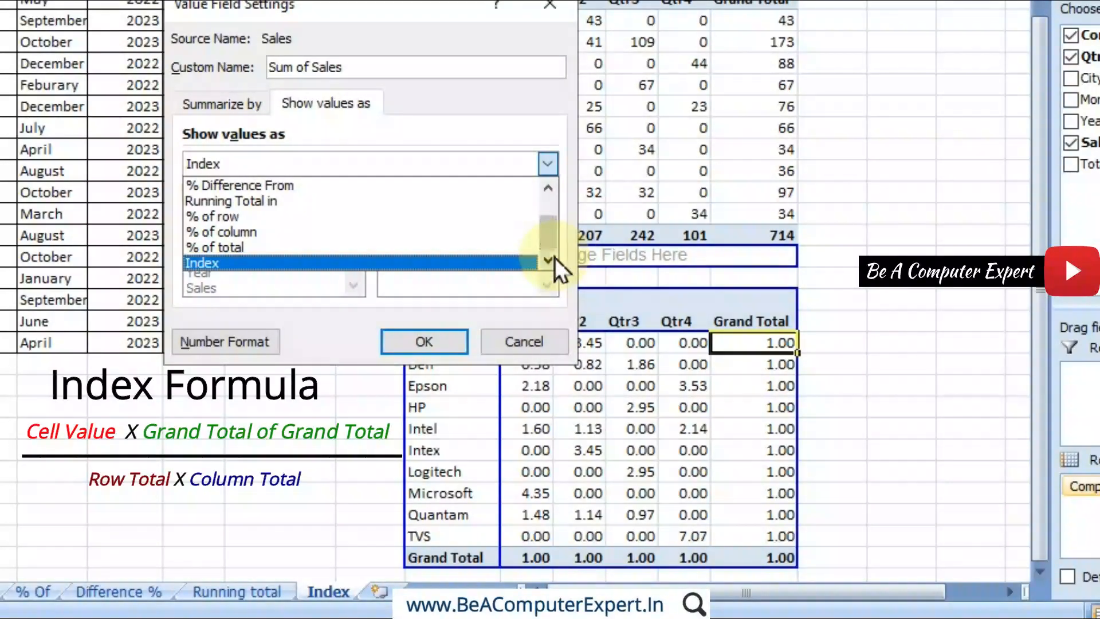
{"action": "left_click", "coordinate": [525, 342]}
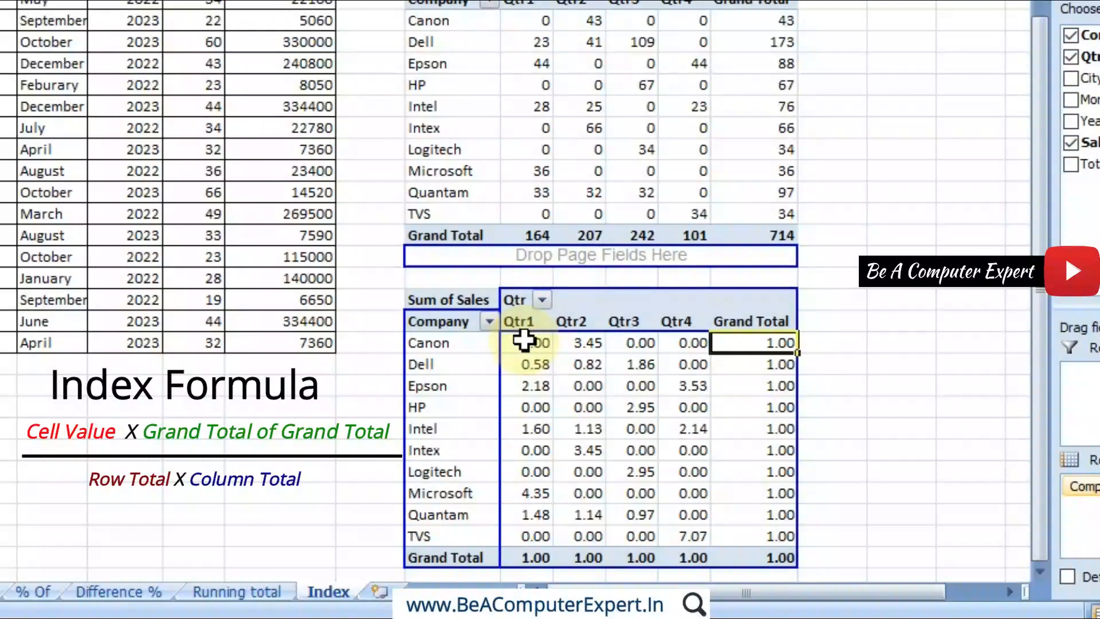
{"action": "left_click", "coordinate": [622, 408]}
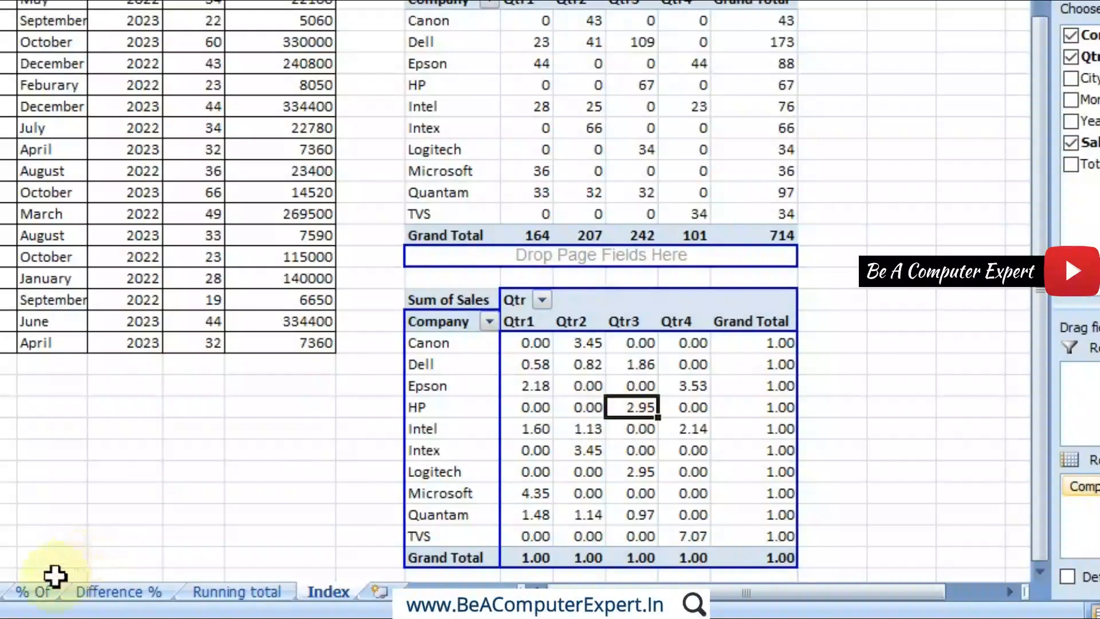
Switch to the % Of sheet and select an empty cell below its pivot table
{"action": "left_click", "coordinate": [35, 591]}
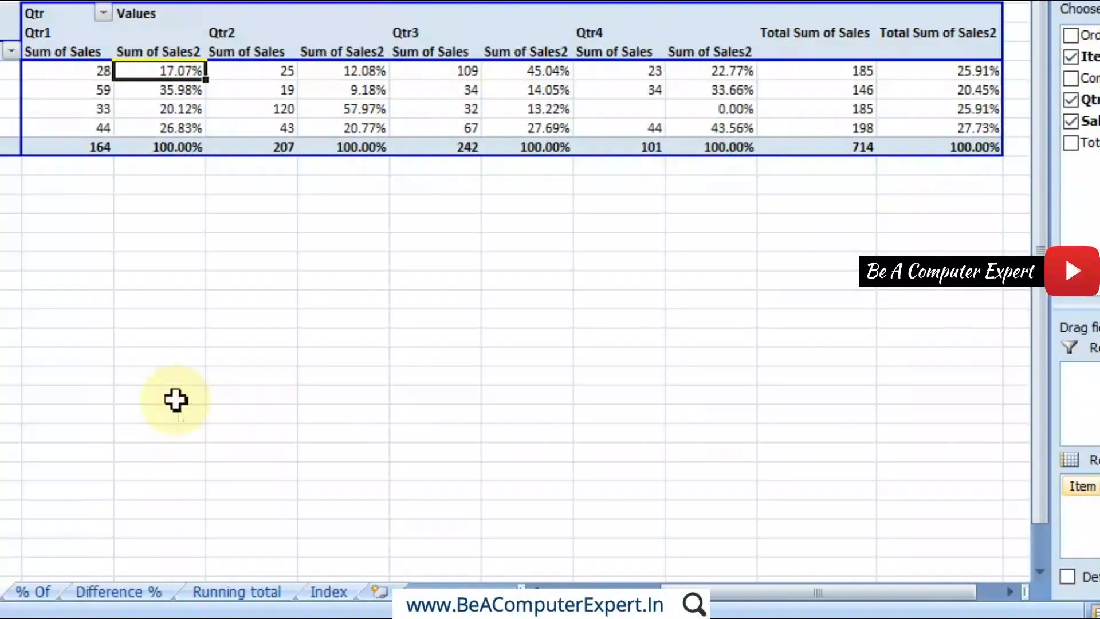
{"action": "left_click", "coordinate": [175, 399]}
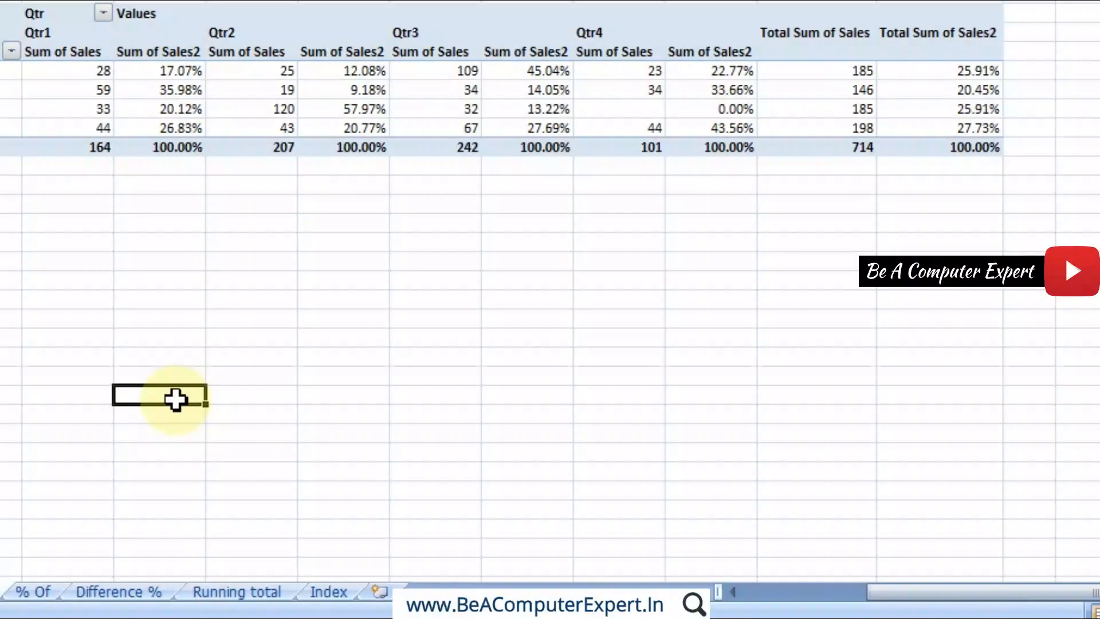